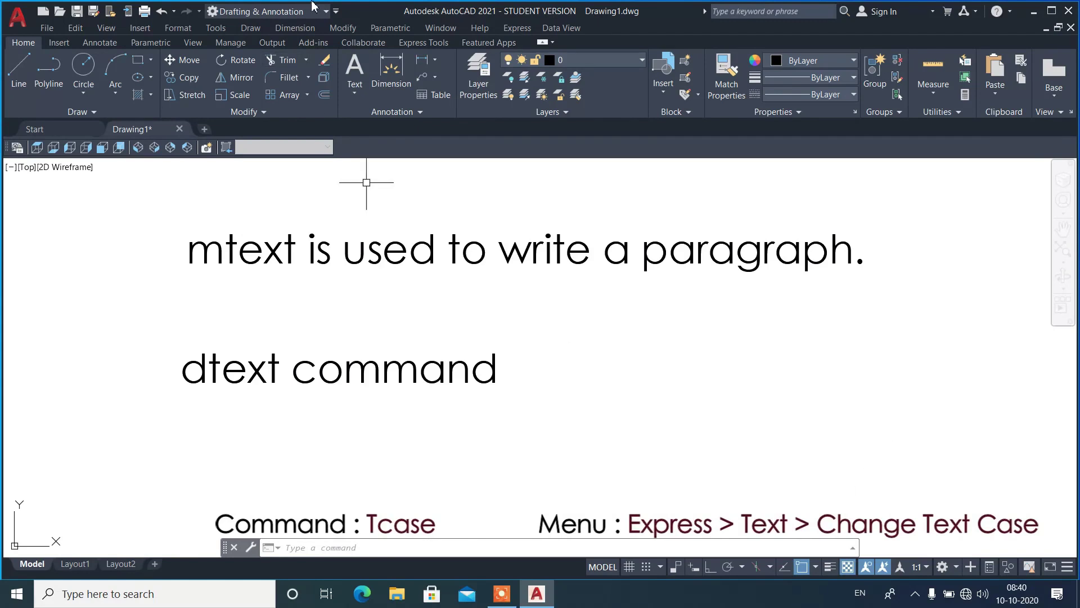
Browse the extra Express text tools list, then close it
{"action": "left_click", "coordinate": [523, 29]}
{"action": "mouse_move", "coordinate": [525, 57]}
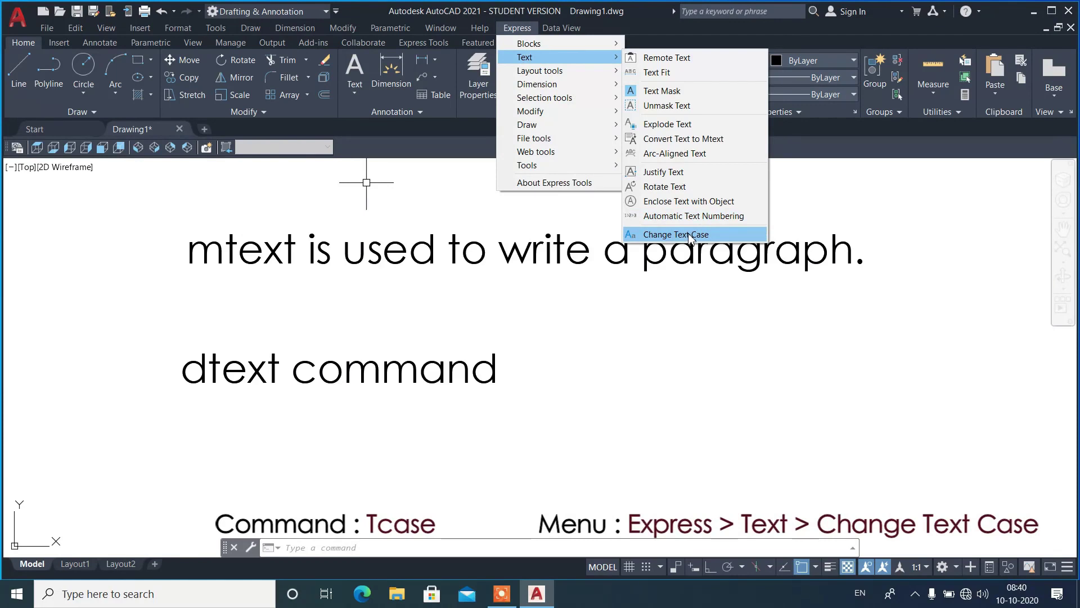
{"action": "left_click", "coordinate": [691, 235]}
{"action": "left_click", "coordinate": [646, 309]}
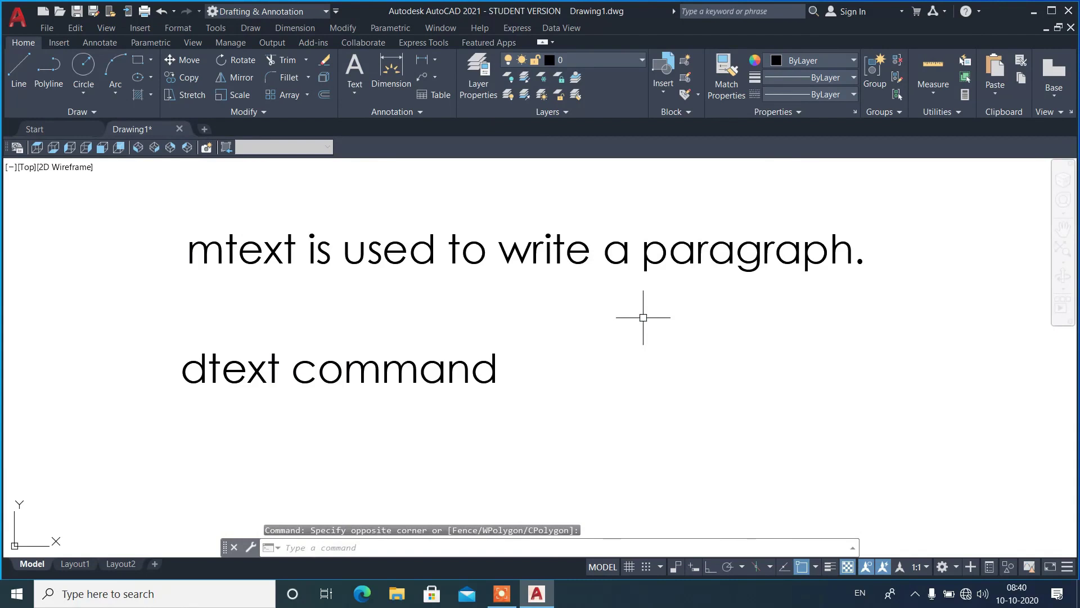
Start TCASE on the mtext sentence, then cancel without changing its case
{"action": "type", "text": "tTCASE"}
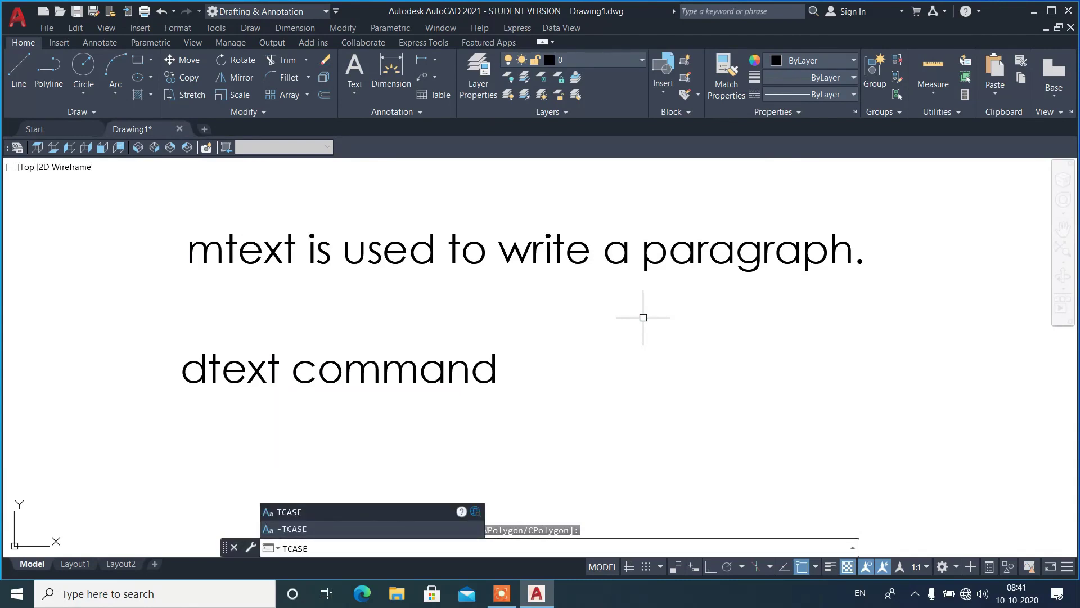
{"action": "key", "text": "Return"}
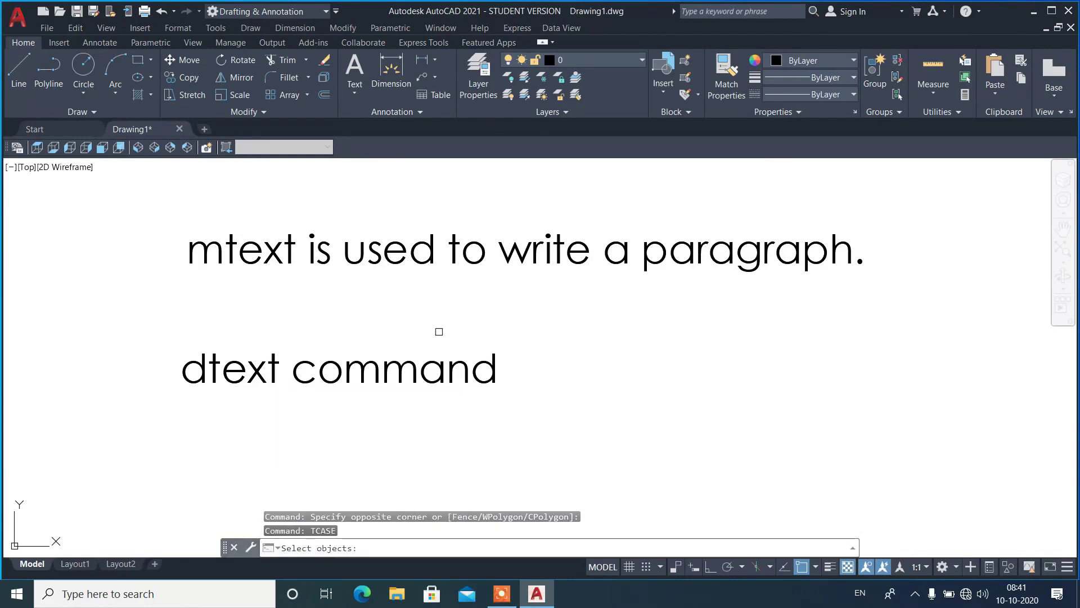
{"action": "left_click", "coordinate": [429, 261]}
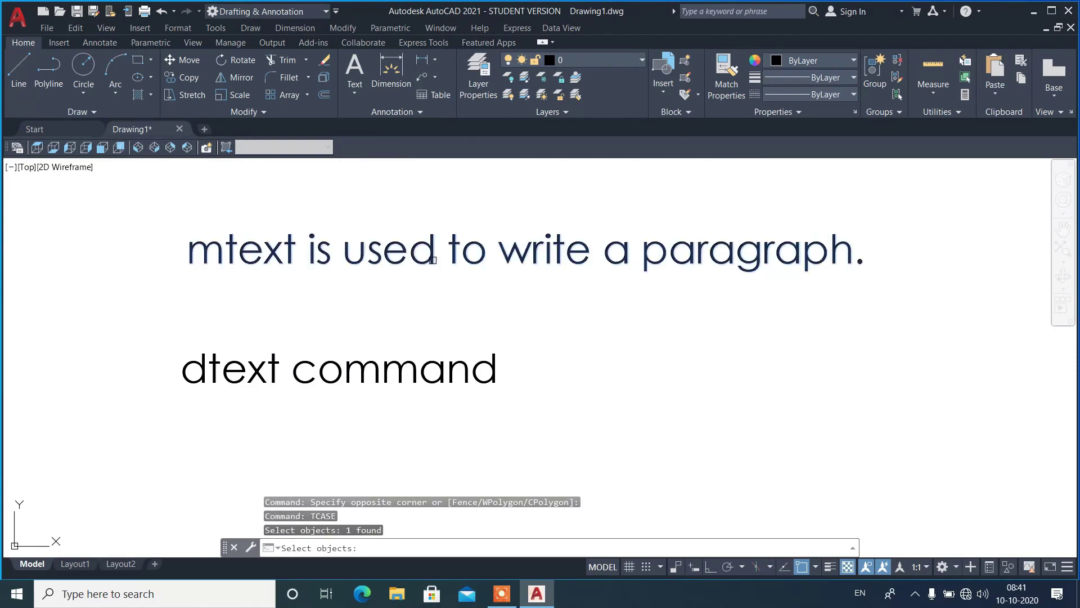
{"action": "key", "text": "Escape"}
{"action": "left_click", "coordinate": [439, 254]}
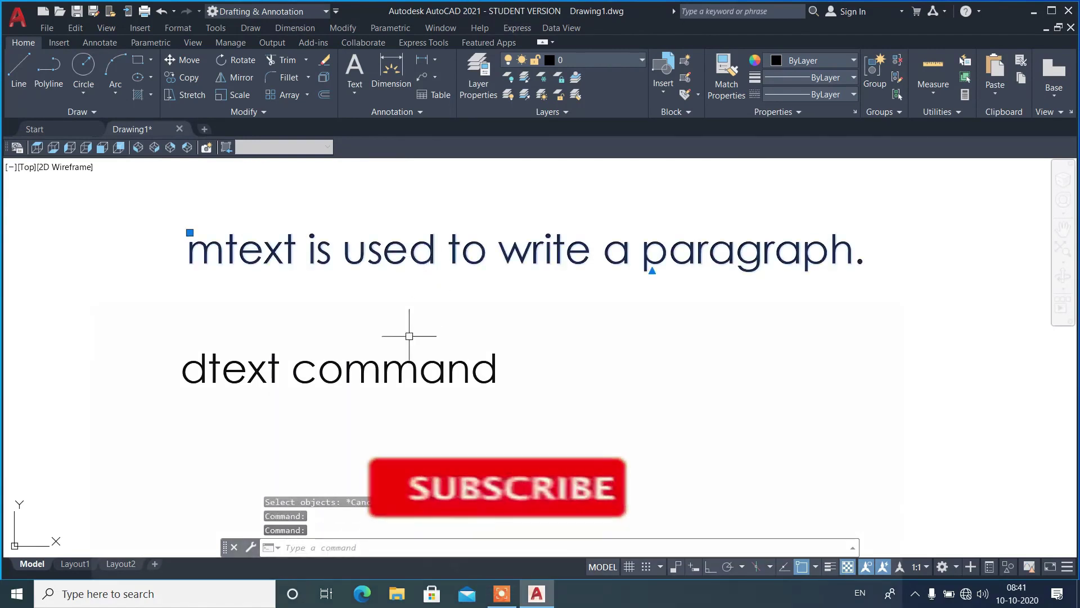
{"action": "key", "text": "Escape"}
Move the 'dtext command' line lower and further left
{"action": "left_click", "coordinate": [368, 340]}
{"action": "left_click", "coordinate": [313, 398]}
{"action": "type", "text": "m"}
{"action": "key", "text": "Return"}
{"action": "left_click", "coordinate": [568, 377]}
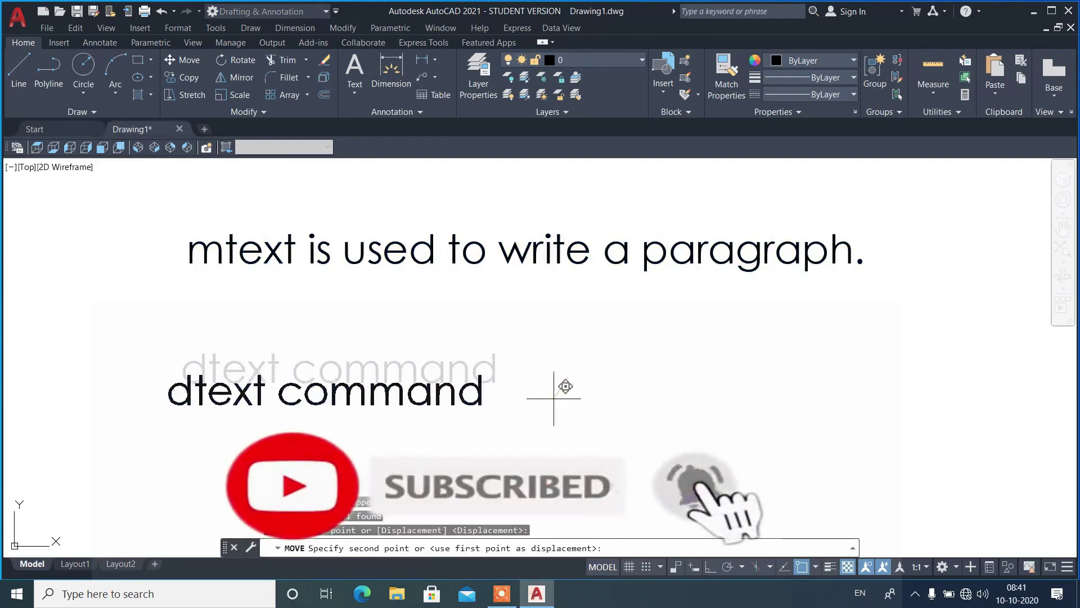
{"action": "left_click", "coordinate": [500, 446]}
Copy the mtext sentence twice below and once above the original
{"action": "left_click", "coordinate": [494, 289]}
{"action": "left_click", "coordinate": [483, 236]}
{"action": "type", "text": "c"}
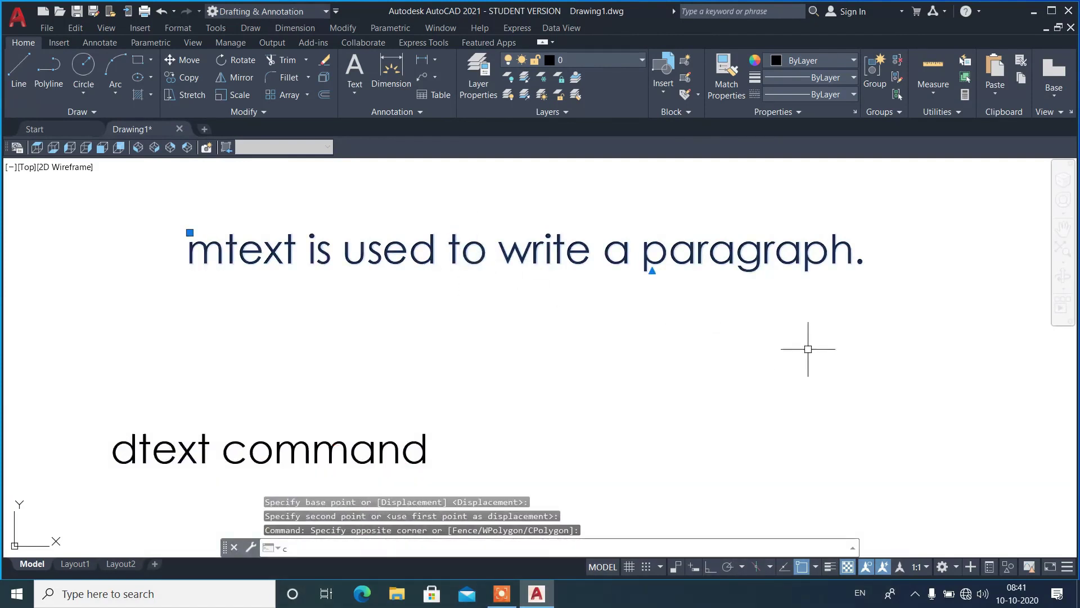
{"action": "key", "text": "Return"}
{"action": "left_click", "coordinate": [906, 308]}
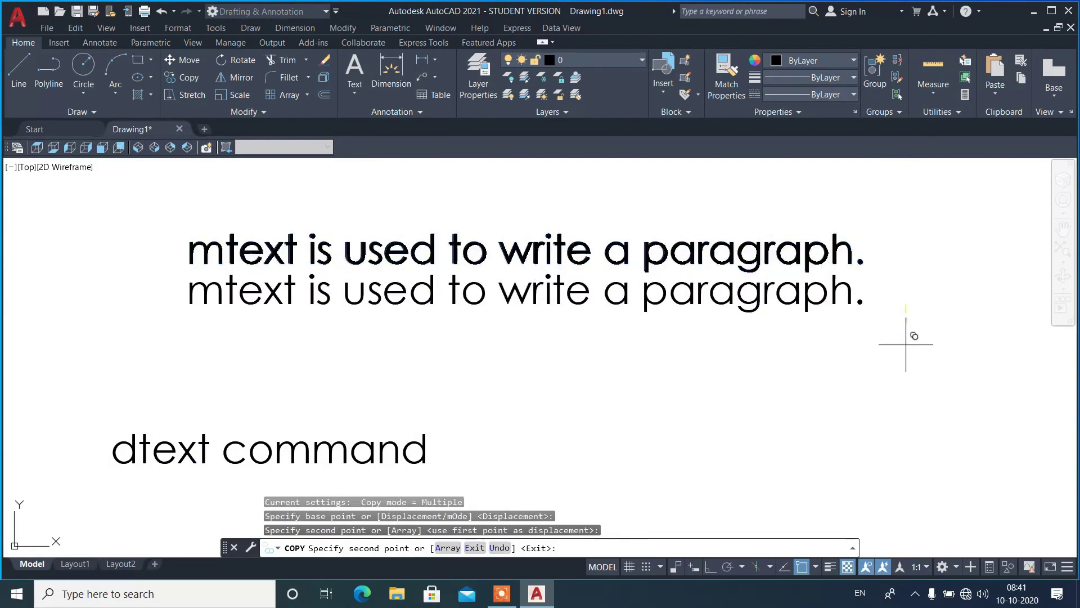
{"action": "left_click", "coordinate": [909, 385]}
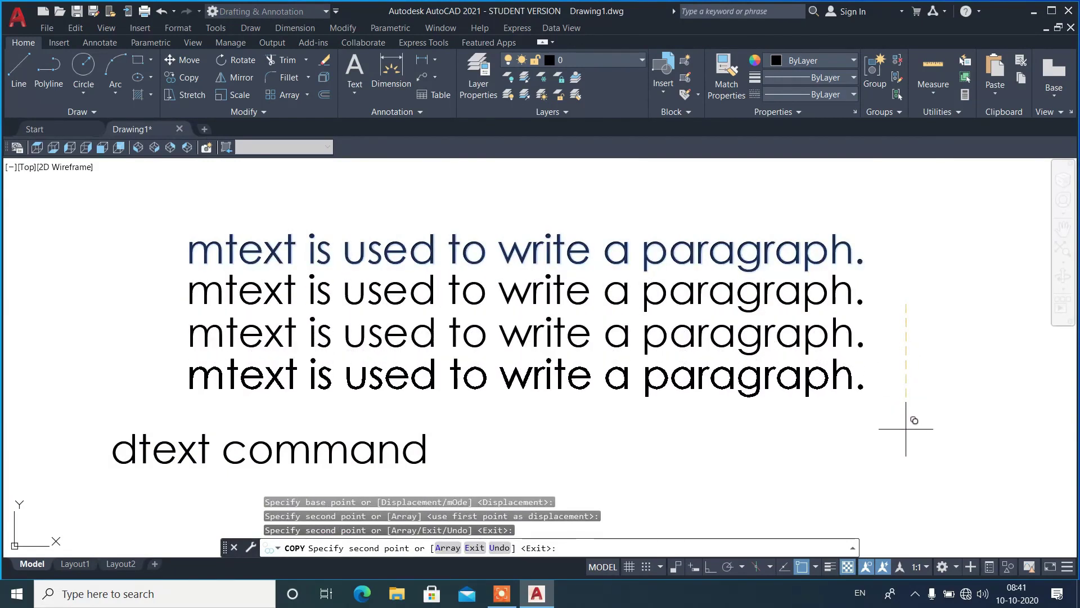
{"action": "left_click", "coordinate": [907, 427]}
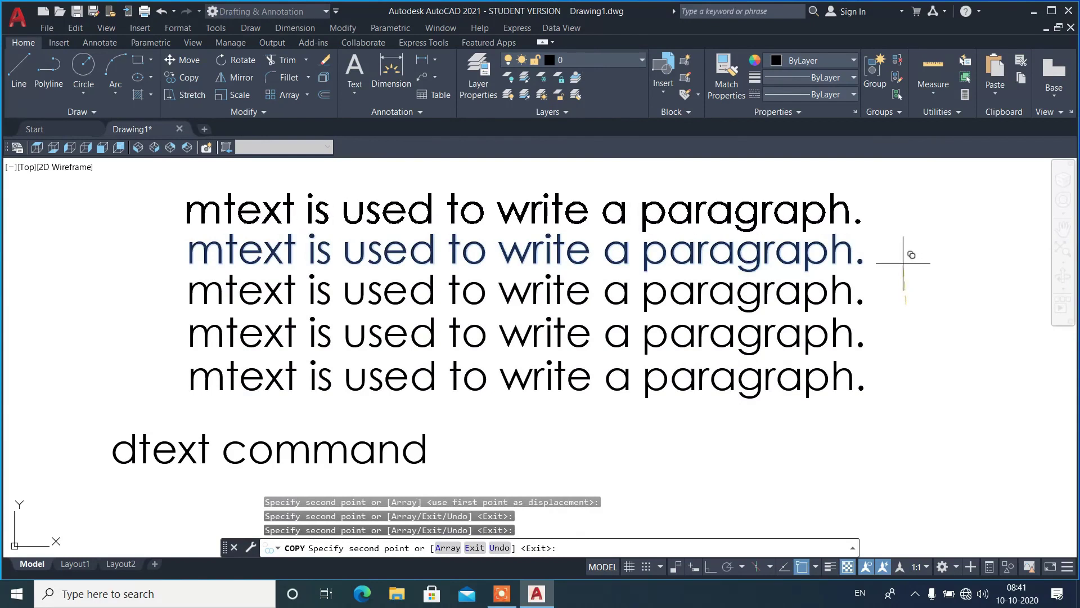
{"action": "left_click", "coordinate": [906, 263]}
{"action": "key", "text": "Escape"}
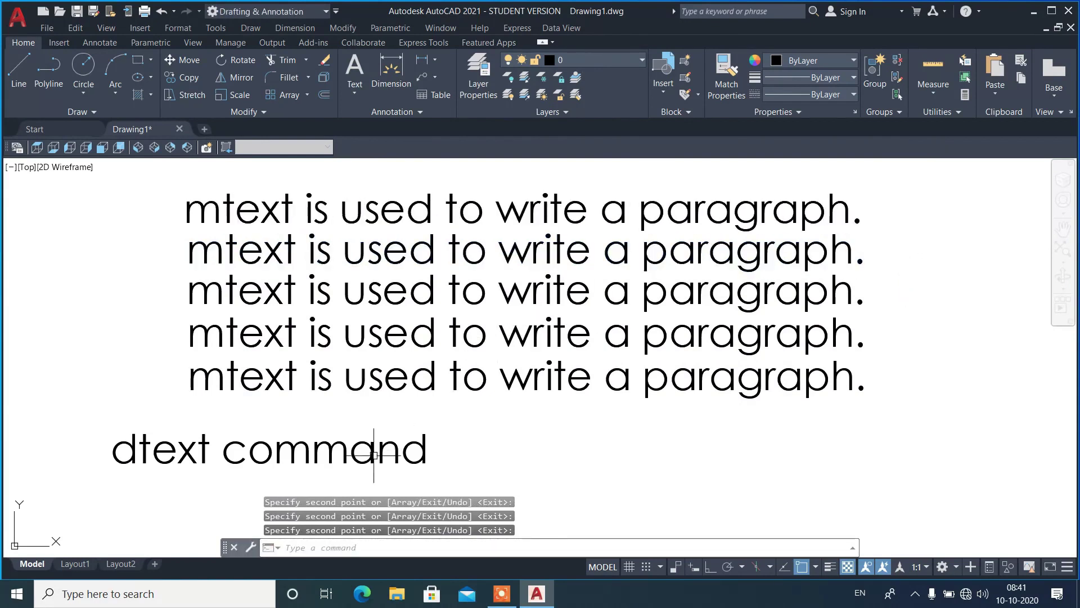
Copy the dtext line four times into two columns of stacked lines
{"action": "left_click", "coordinate": [374, 453]}
{"action": "scroll", "coordinate": [385, 332], "scroll_direction": "down", "scroll_amount": 2}
{"action": "scroll", "coordinate": [498, 430], "scroll_direction": "up", "scroll_amount": 2}
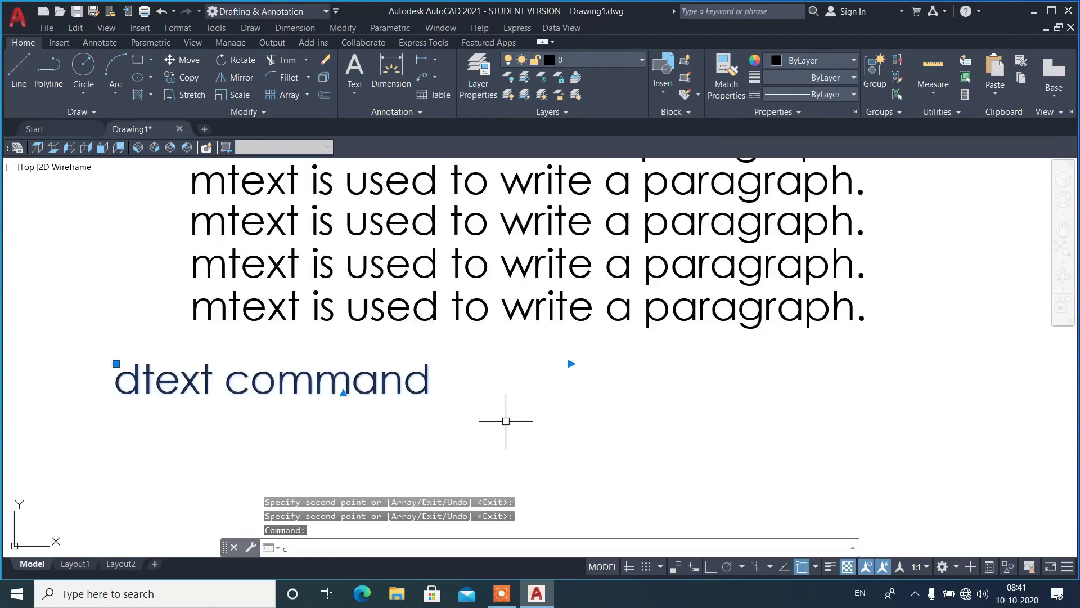
{"action": "type", "text": "cp"}
{"action": "key", "text": "Return"}
{"action": "left_click", "coordinate": [536, 411]}
{"action": "left_click", "coordinate": [535, 452]}
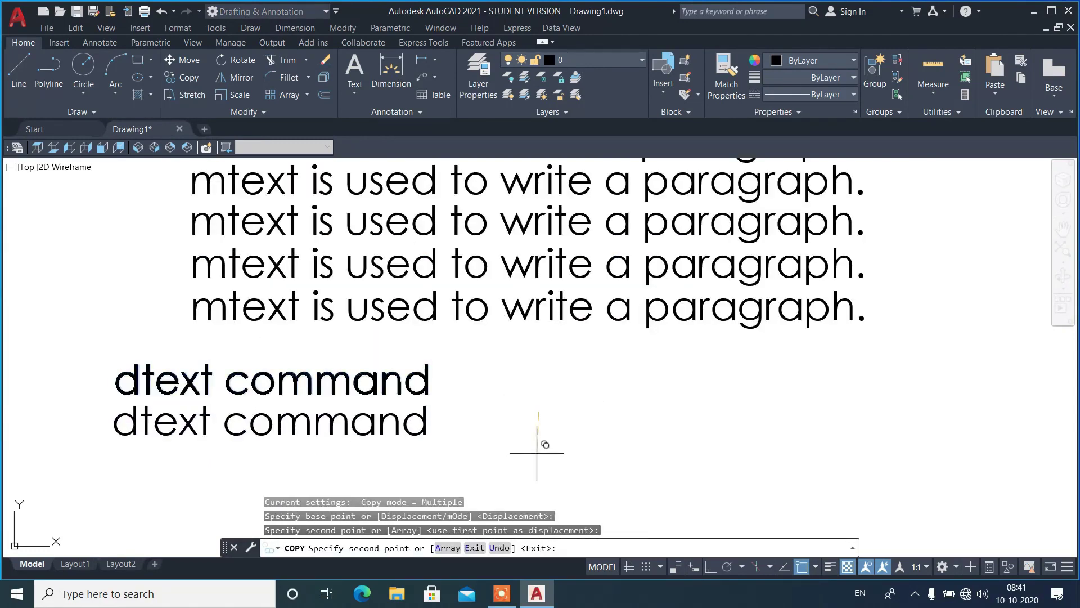
{"action": "left_click", "coordinate": [536, 486]}
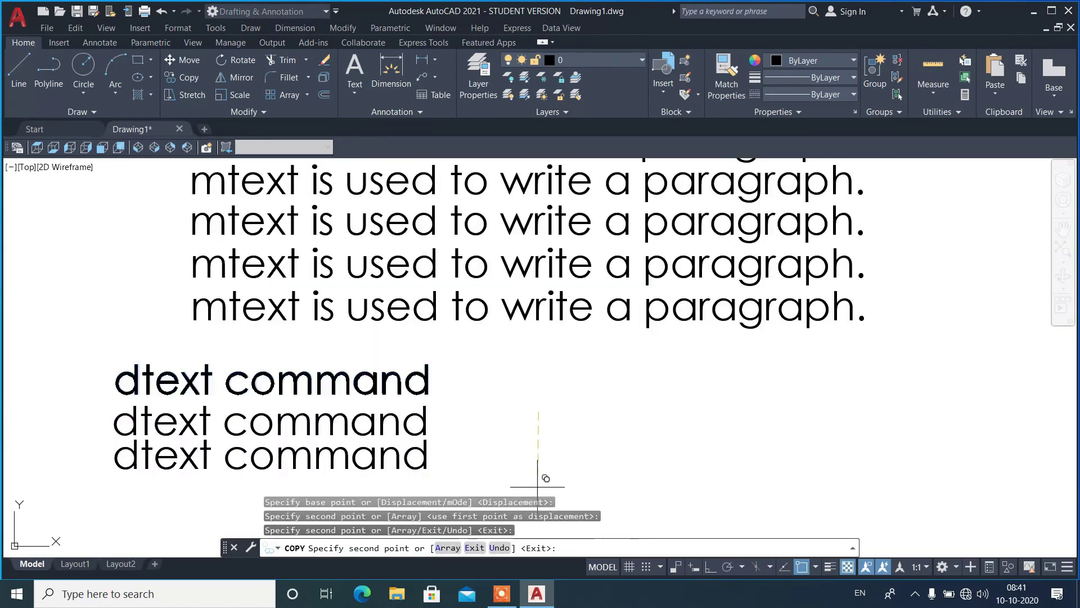
{"action": "left_click", "coordinate": [875, 412]}
{"action": "left_click", "coordinate": [873, 453]}
{"action": "key", "text": "Return"}
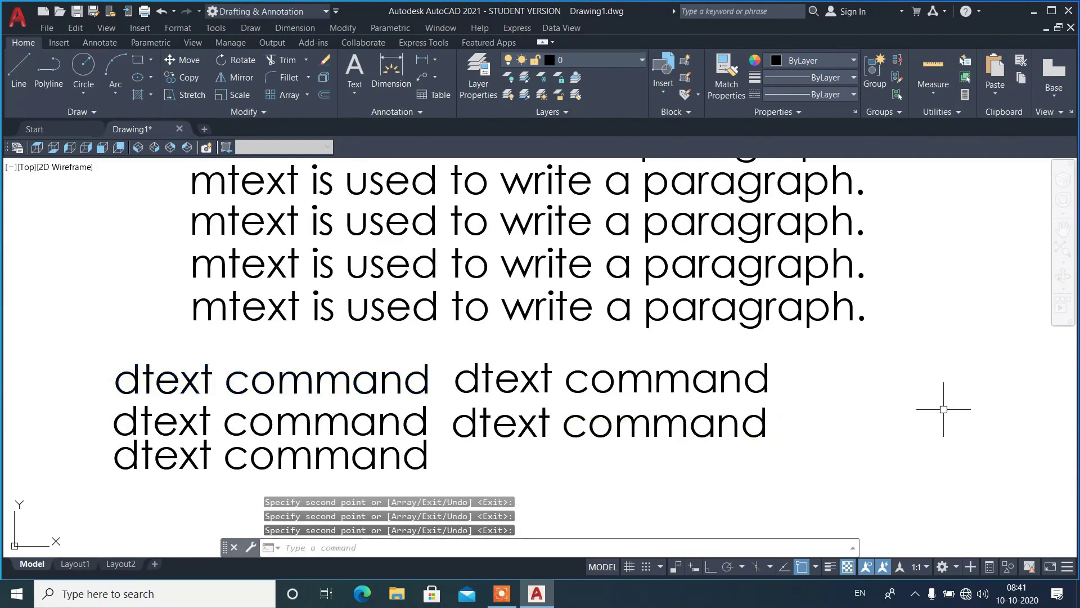
{"action": "middle_click_drag", "start_coordinate": [906, 306], "coordinate": [907, 350]}
Apply Sentence case to the top mtext sentence so it starts with 'Mtext'
{"action": "type", "text": "t"}
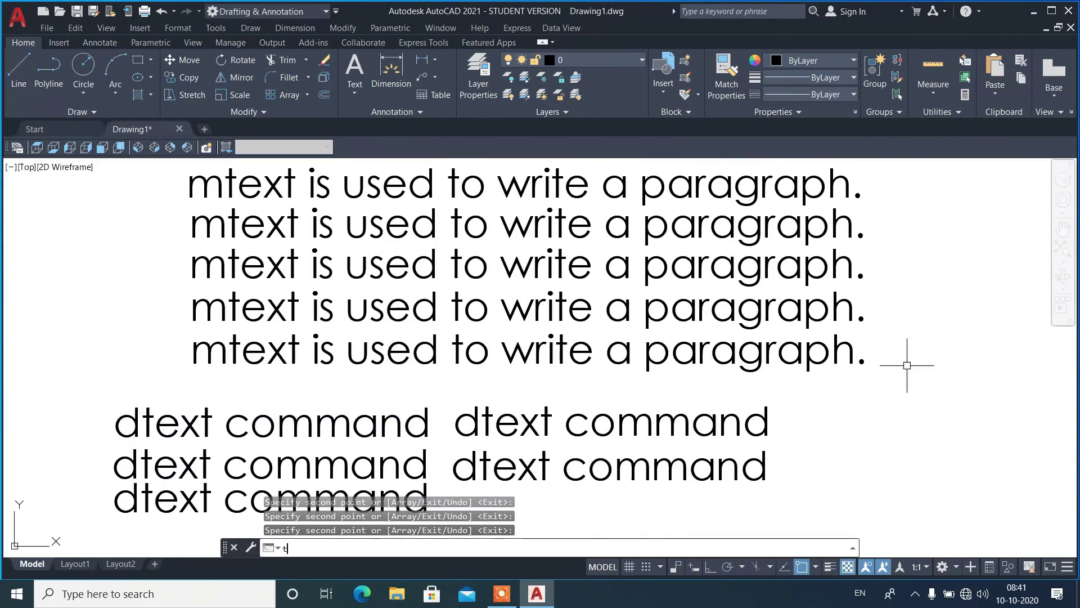
{"action": "type", "text": "se"}
{"action": "key", "text": "Return"}
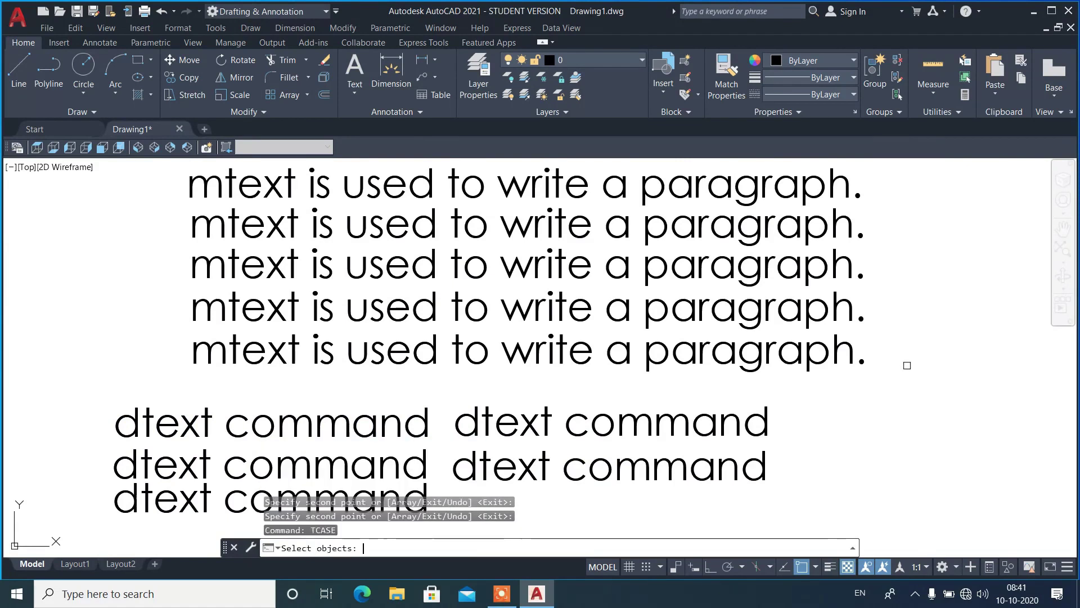
{"action": "left_click", "coordinate": [714, 182]}
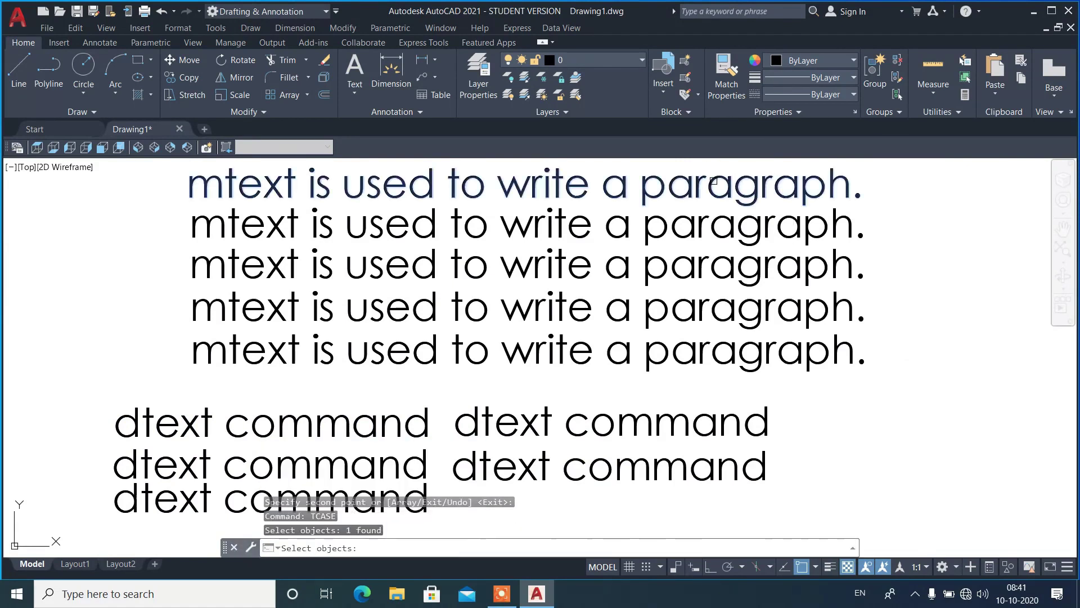
{"action": "key", "text": "Return"}
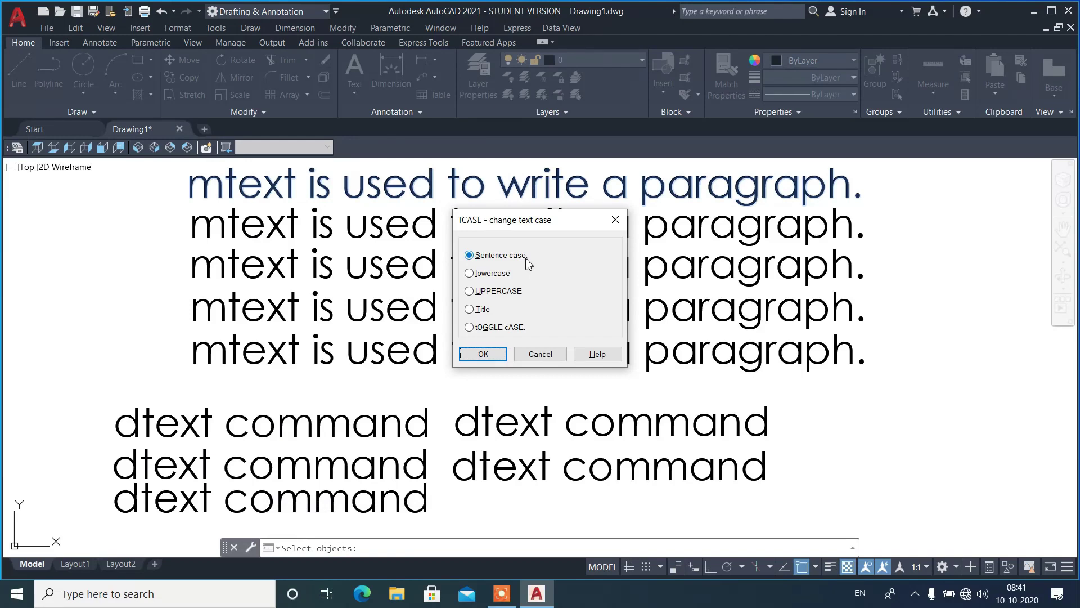
{"action": "left_click", "coordinate": [484, 355]}
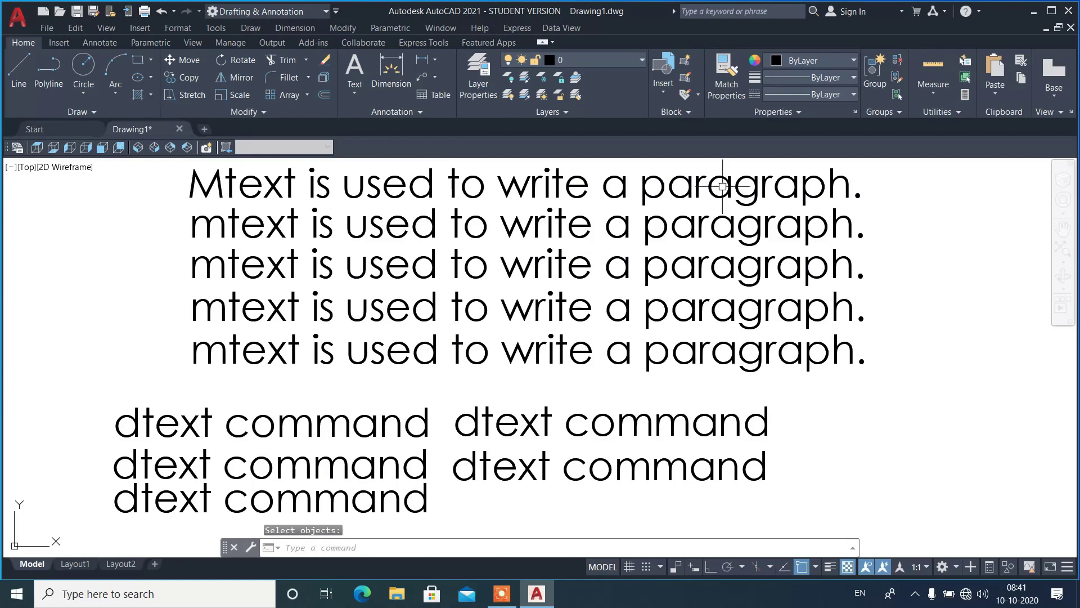
Change the second mtext sentence to UPPERCASE with TCASE
{"action": "key", "text": "Return"}
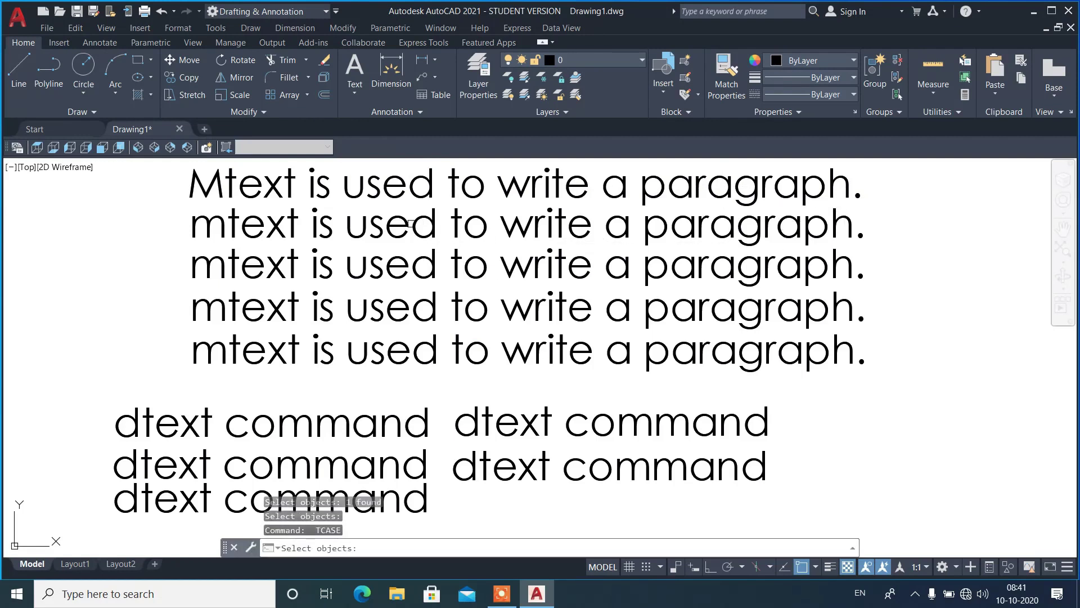
{"action": "left_click", "coordinate": [409, 227]}
{"action": "key", "text": "Return"}
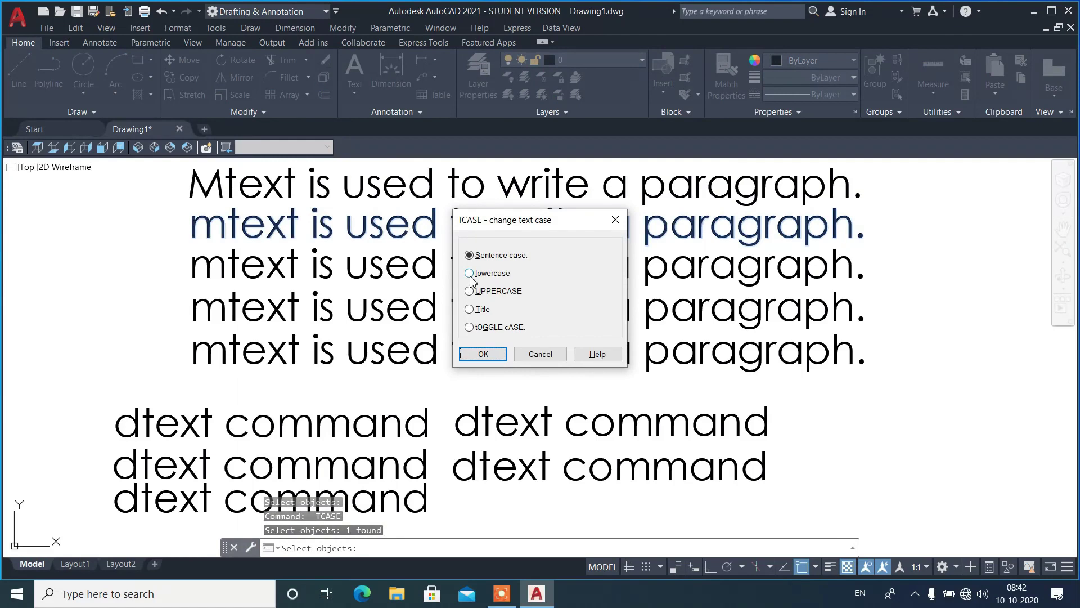
{"action": "left_click", "coordinate": [469, 291]}
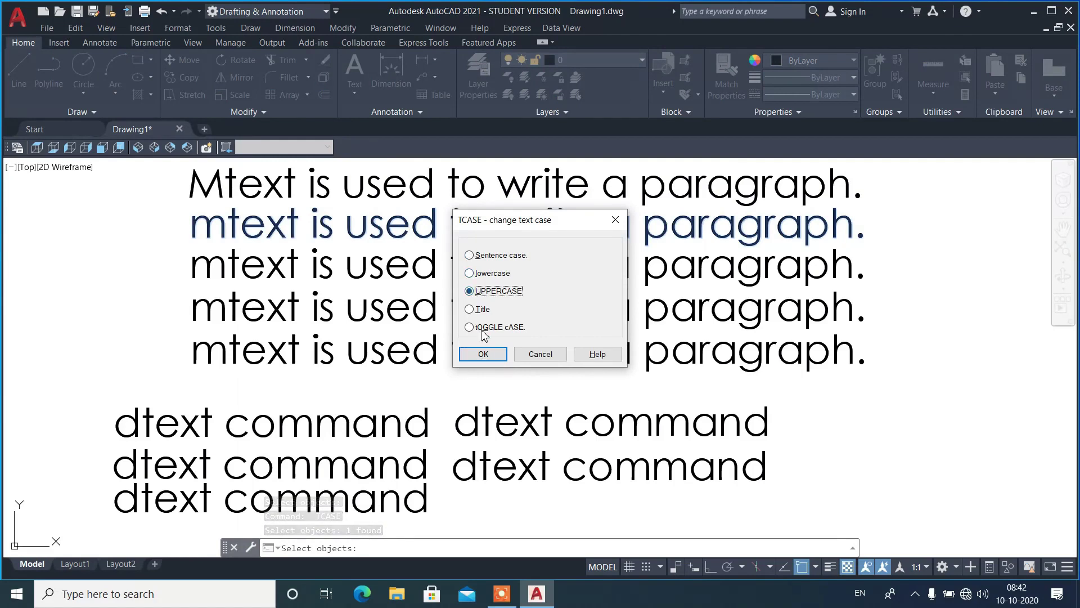
{"action": "left_click", "coordinate": [484, 353]}
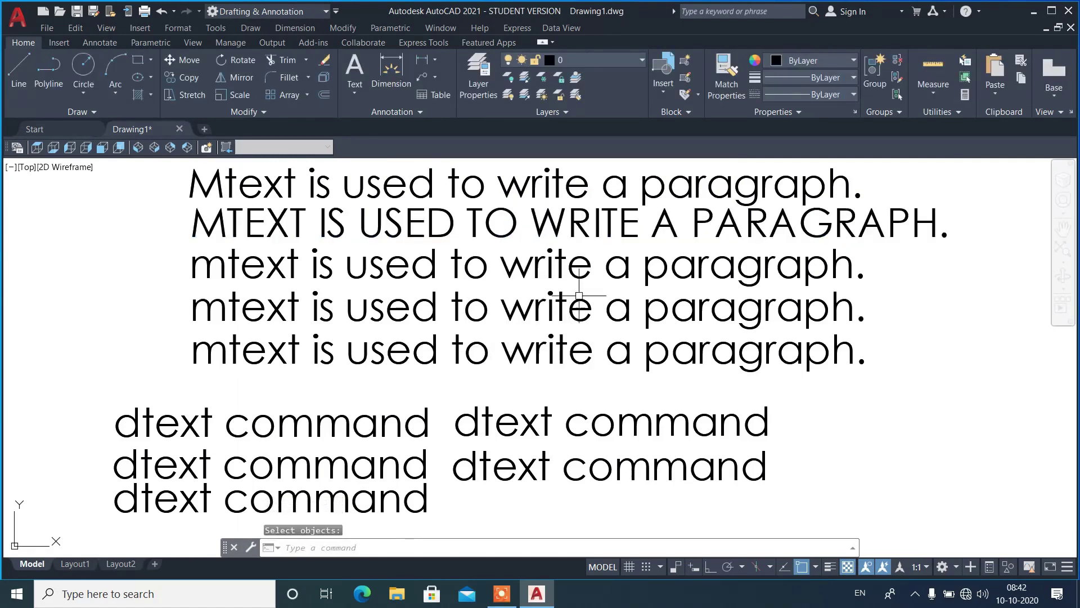
Replace the third sentence with a copy of the uppercase sentence
{"action": "left_click", "coordinate": [557, 253]}
{"action": "type", "text": "e"}
{"action": "key", "text": "Return"}
{"action": "left_click", "coordinate": [908, 258]}
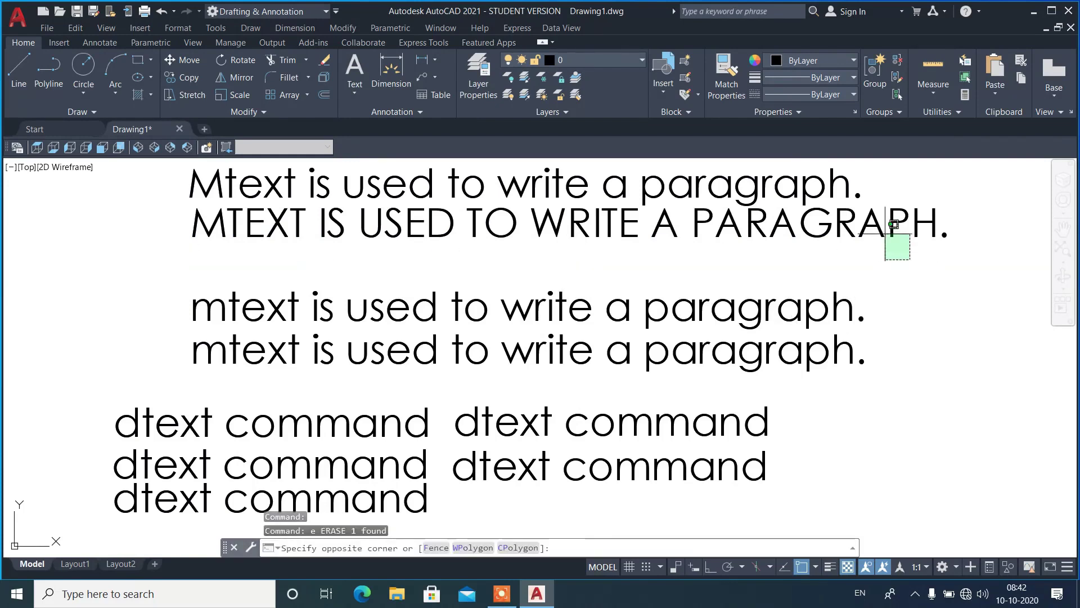
{"action": "left_click", "coordinate": [866, 203]}
{"action": "type", "text": "co"}
{"action": "key", "text": "Return"}
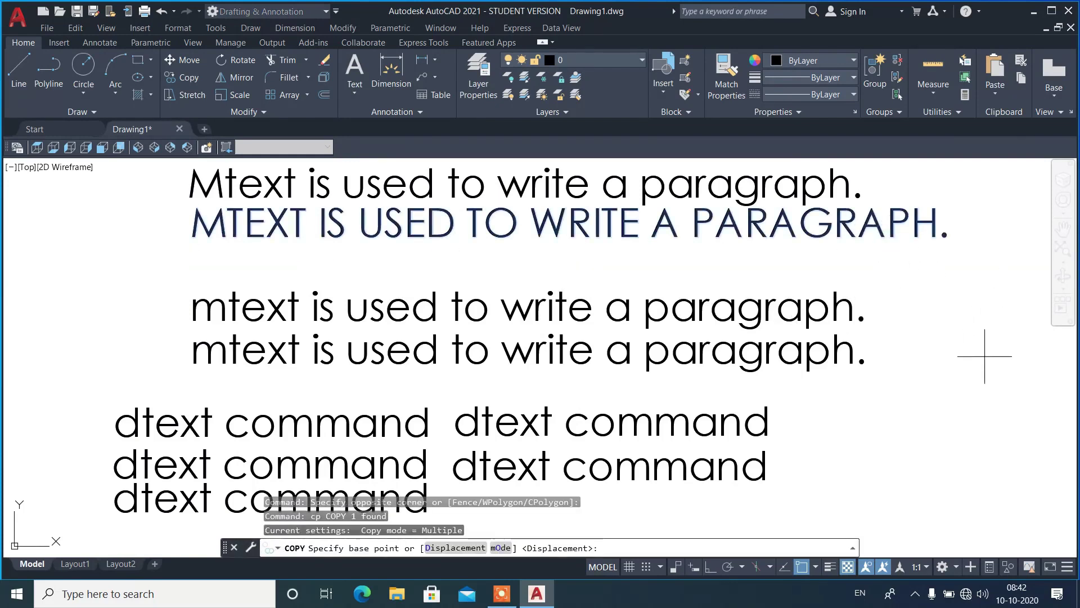
{"action": "left_click", "coordinate": [954, 272]}
{"action": "left_click", "coordinate": [955, 310]}
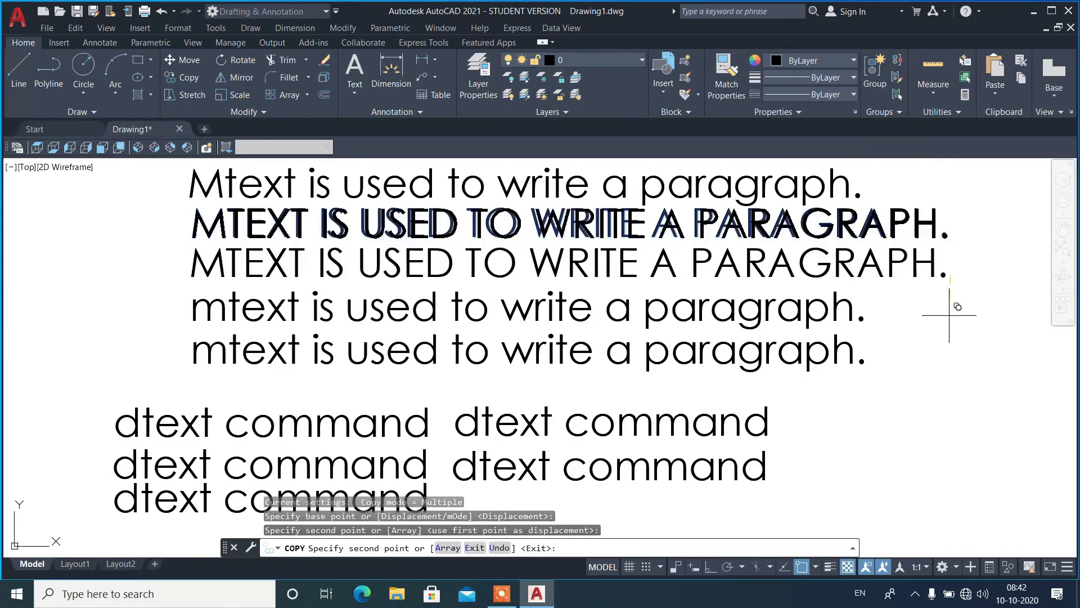
{"action": "key", "text": "Return"}
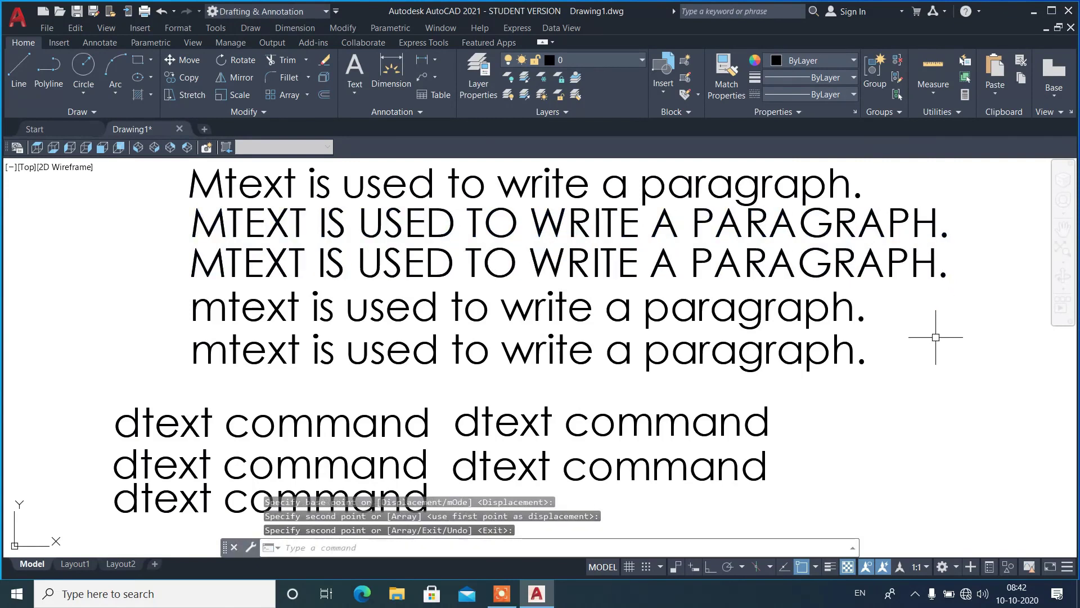
Switch the third-row sentence to lowercase with TCASE
{"action": "type", "text": "t"}
{"action": "type", "text": "se"}
{"action": "key", "text": "Return"}
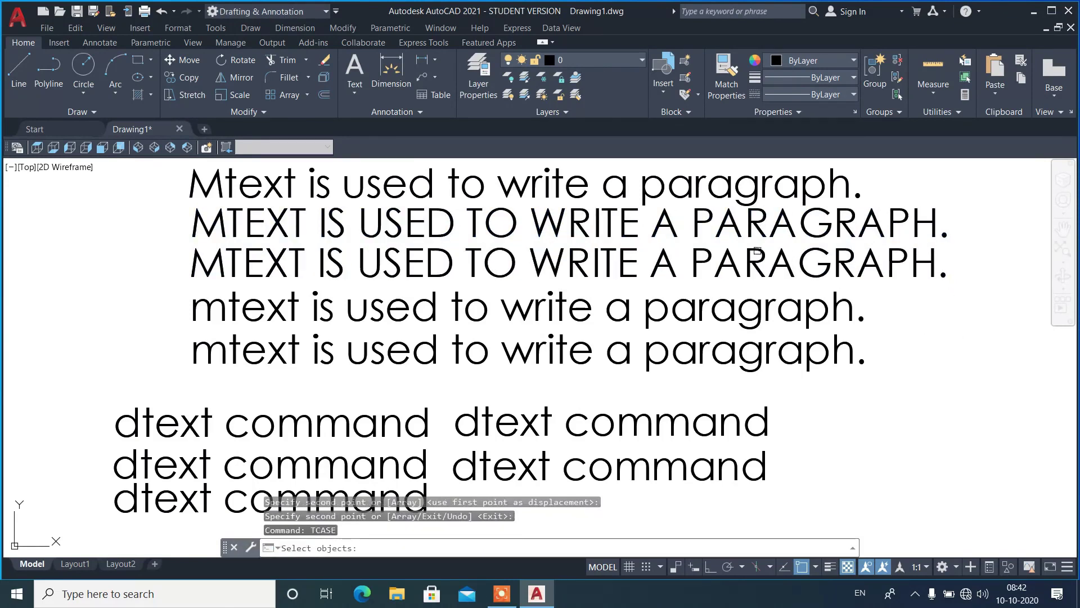
{"action": "left_click", "coordinate": [725, 252]}
{"action": "key", "text": "Return"}
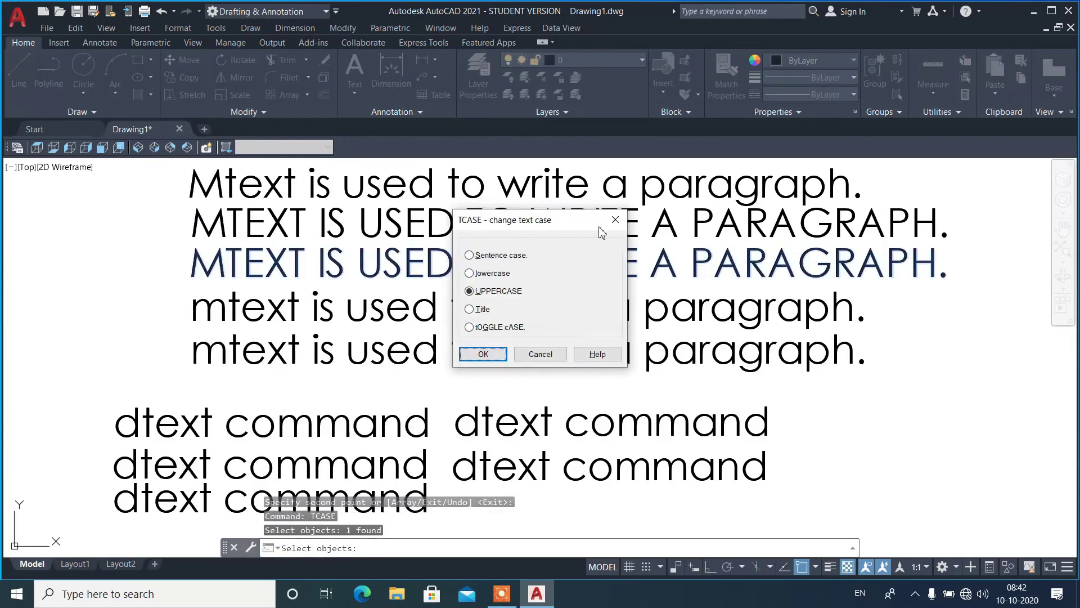
{"action": "left_click", "coordinate": [471, 276]}
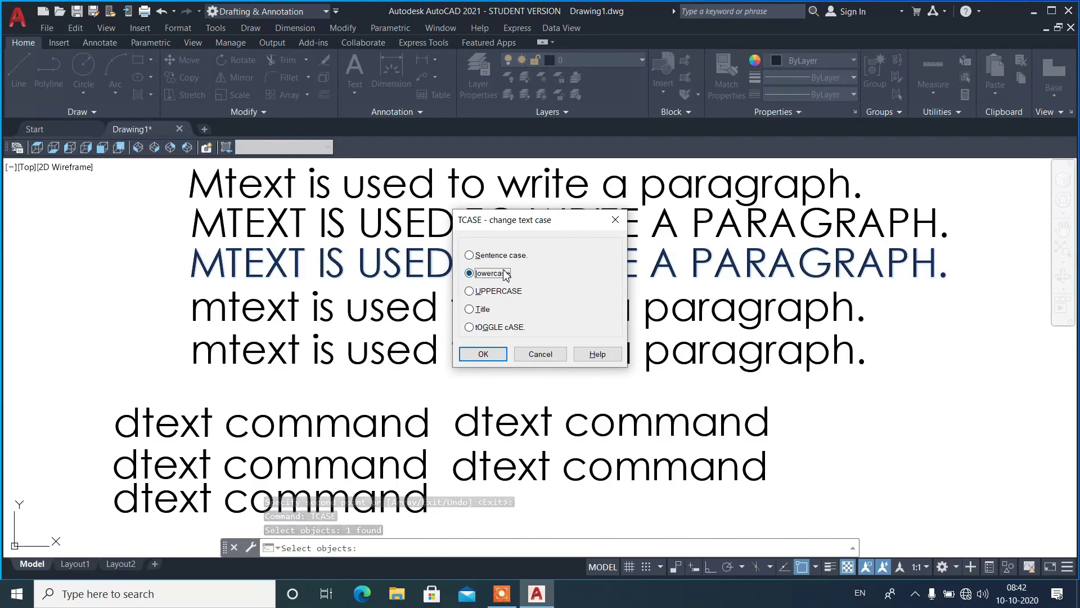
{"action": "left_click", "coordinate": [484, 354]}
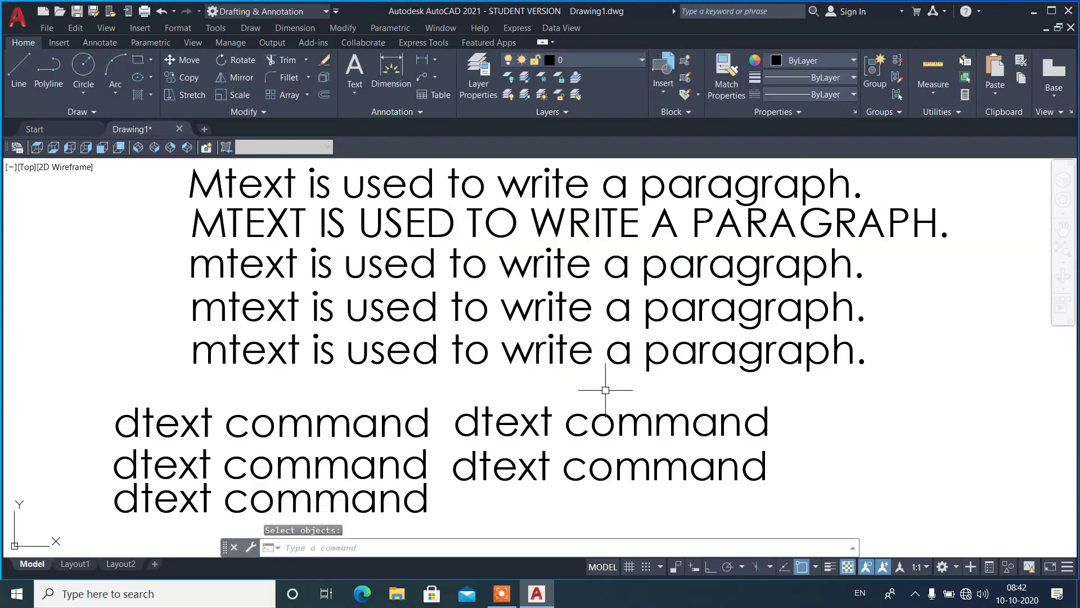
Apply Title case to the fourth sentence: 'Mtext Is Used To Write A Paragraph.'
{"action": "key", "text": "Return"}
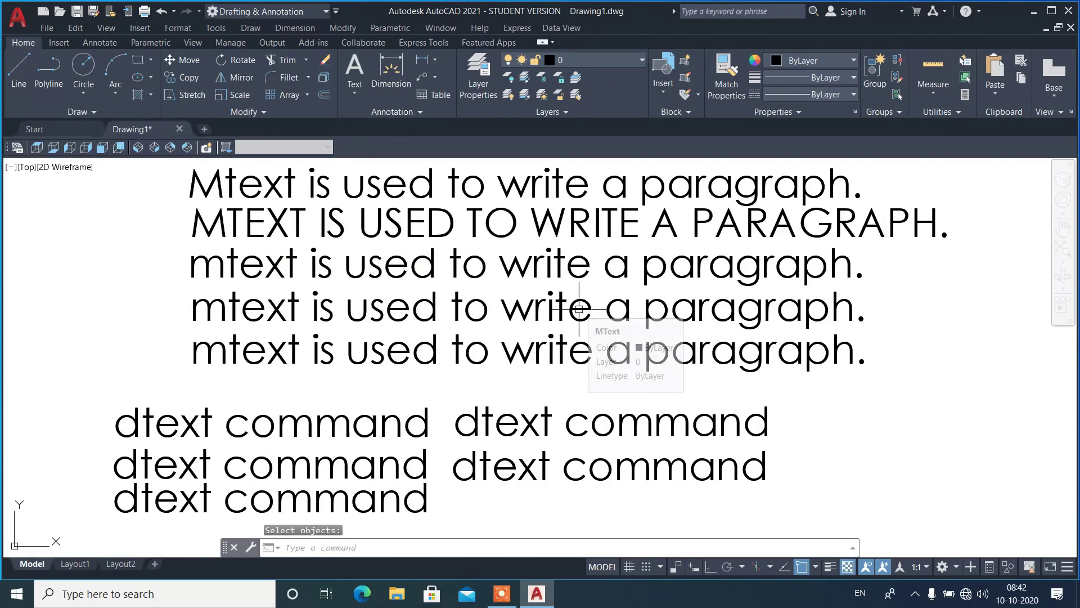
{"action": "left_click", "coordinate": [580, 305]}
{"action": "key", "text": "Return"}
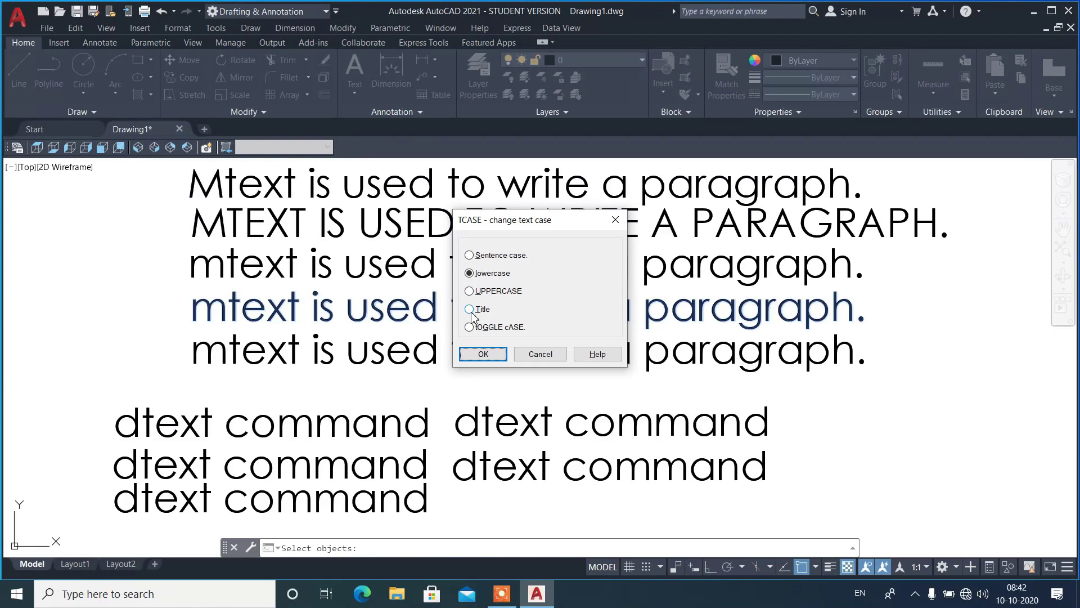
{"action": "left_click", "coordinate": [471, 310]}
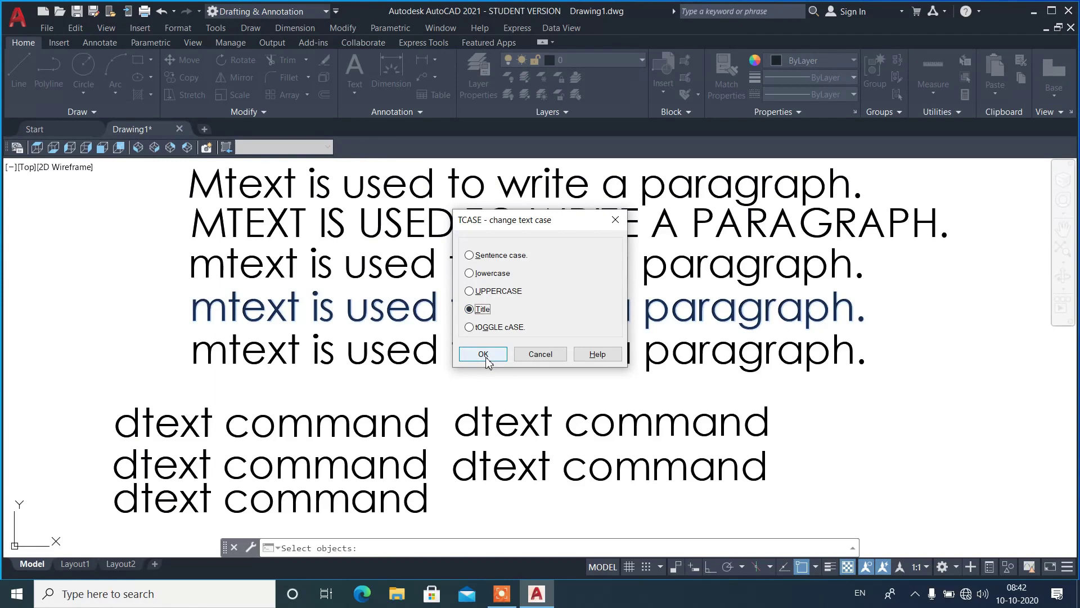
{"action": "left_click", "coordinate": [484, 355]}
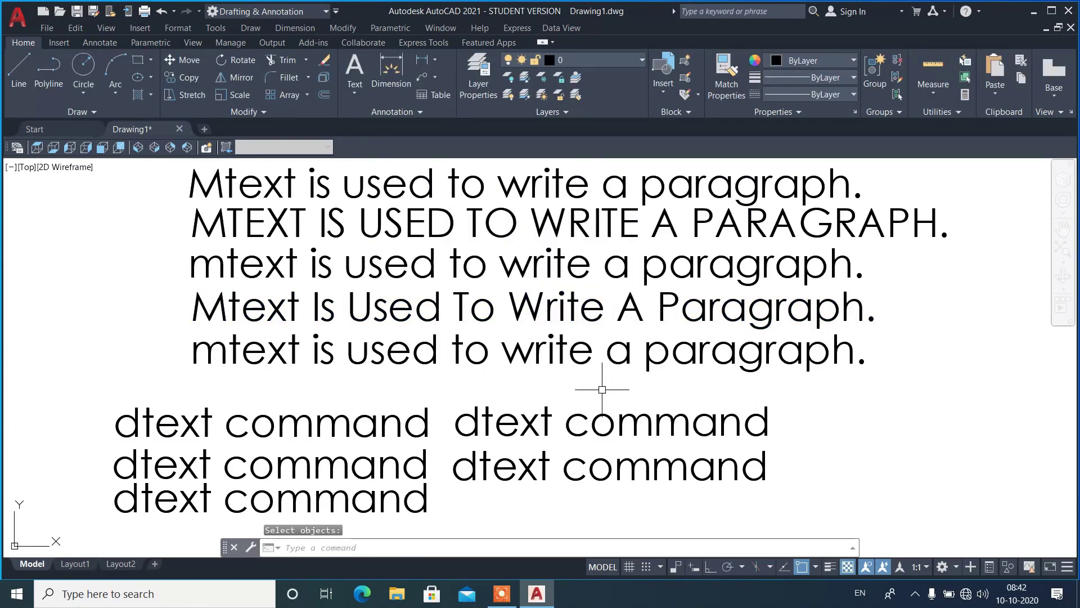
Erase the last mtext line and copy the Title-case line into its place
{"action": "left_click", "coordinate": [614, 354]}
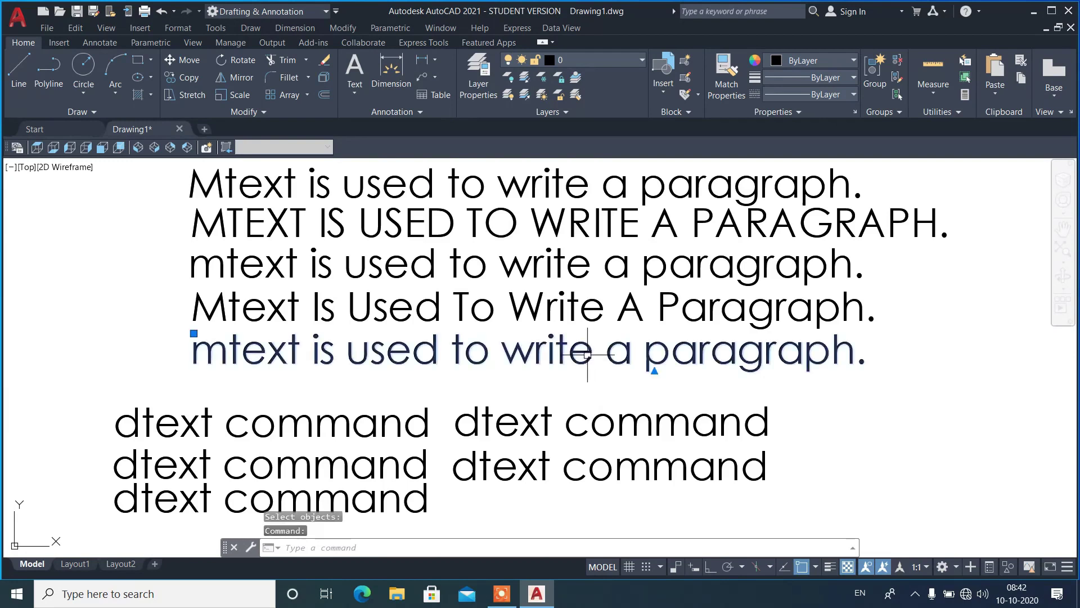
{"action": "type", "text": "e"}
{"action": "key", "text": "Return"}
{"action": "left_click", "coordinate": [799, 309]}
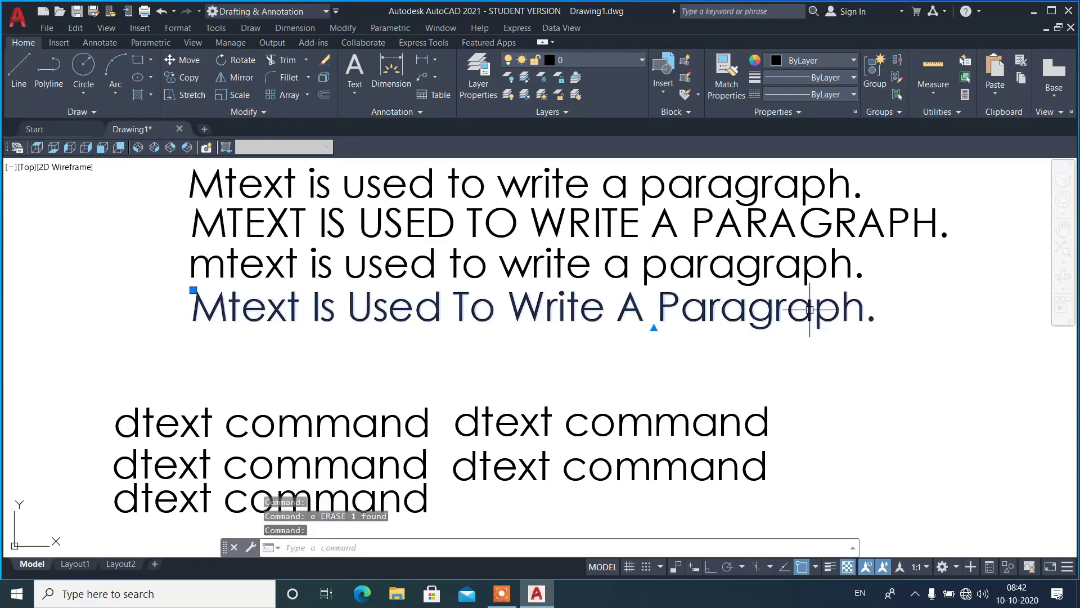
{"action": "type", "text": "co"}
{"action": "key", "text": "Return"}
{"action": "left_click", "coordinate": [919, 314]}
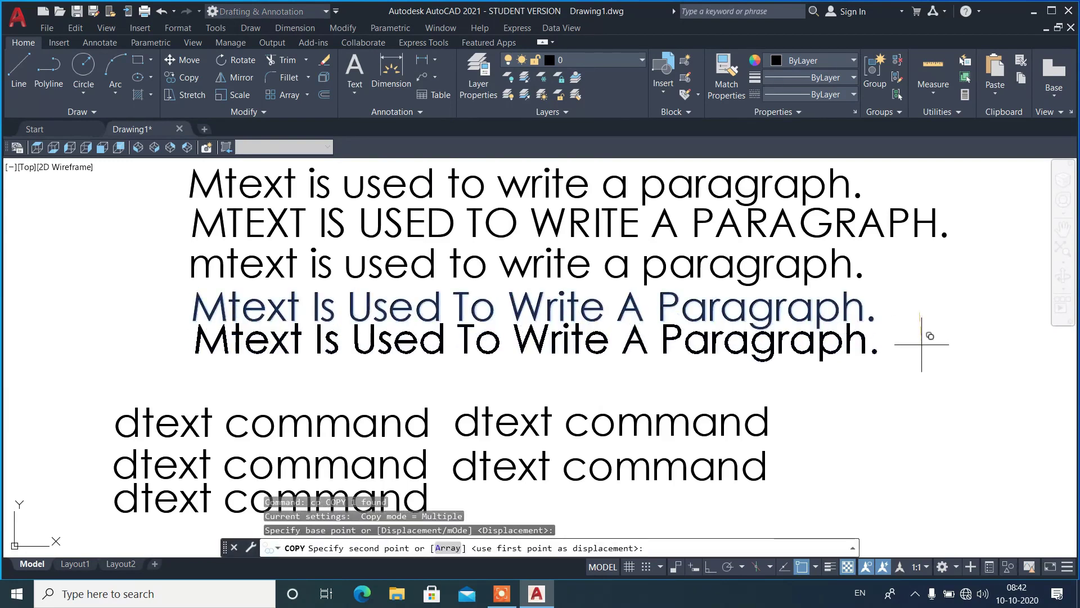
{"action": "left_click", "coordinate": [919, 353]}
{"action": "key", "text": "Return"}
Set the copied bottom line to tOGGLE cASE
{"action": "type", "text": "tcase"}
{"action": "key", "text": "Return"}
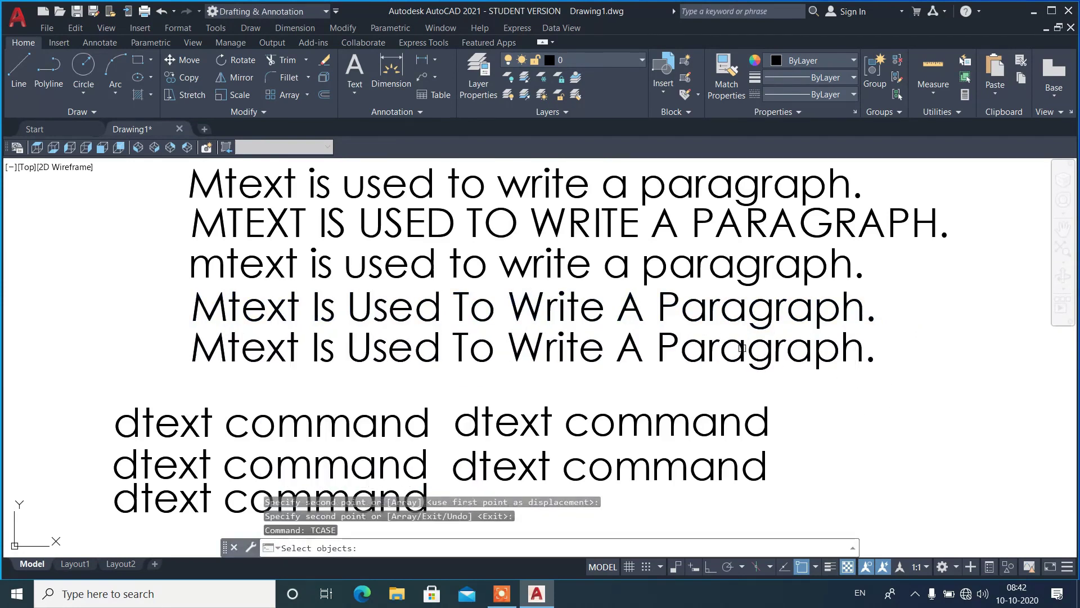
{"action": "left_click", "coordinate": [702, 340]}
{"action": "key", "text": "Return"}
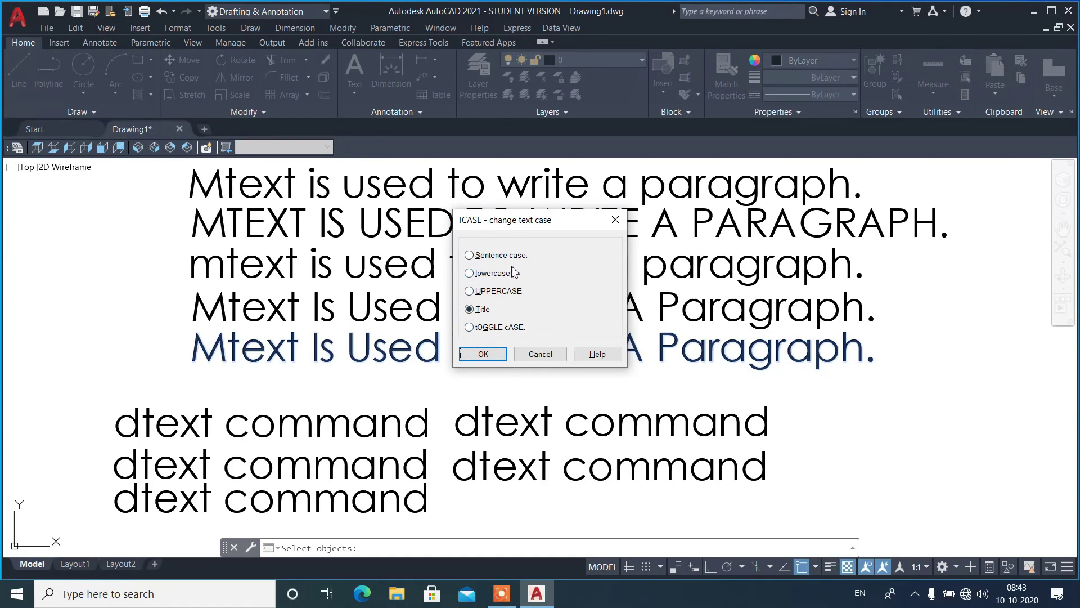
{"action": "left_click", "coordinate": [470, 328]}
{"action": "left_click", "coordinate": [482, 354]}
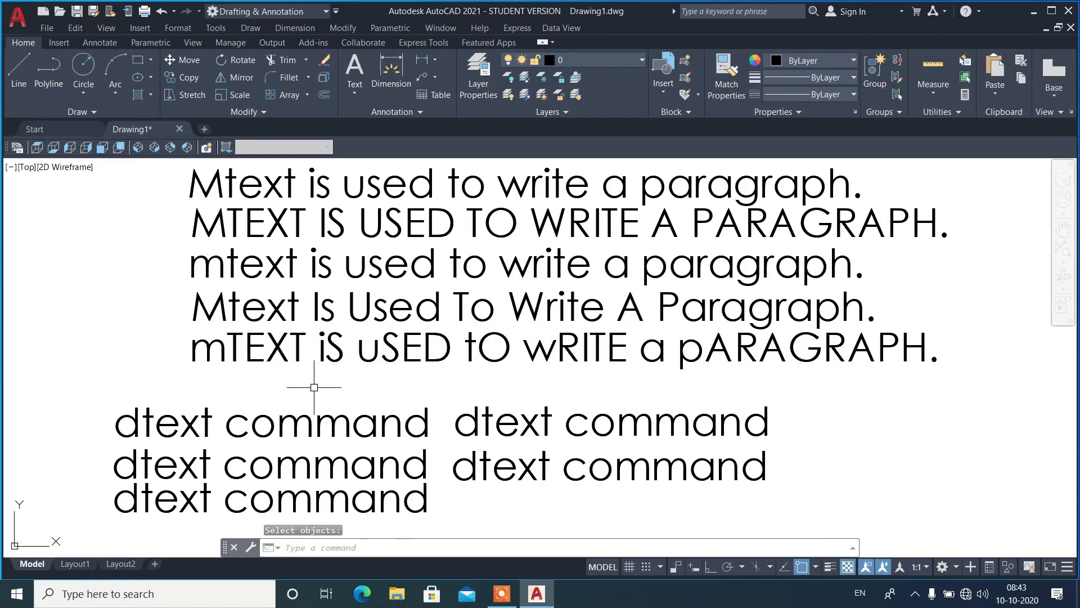
Apply Sentence case to the top-left dtext line so it reads 'Dtext command'
{"action": "scroll", "coordinate": [567, 228], "scroll_direction": "down", "scroll_amount": 2}
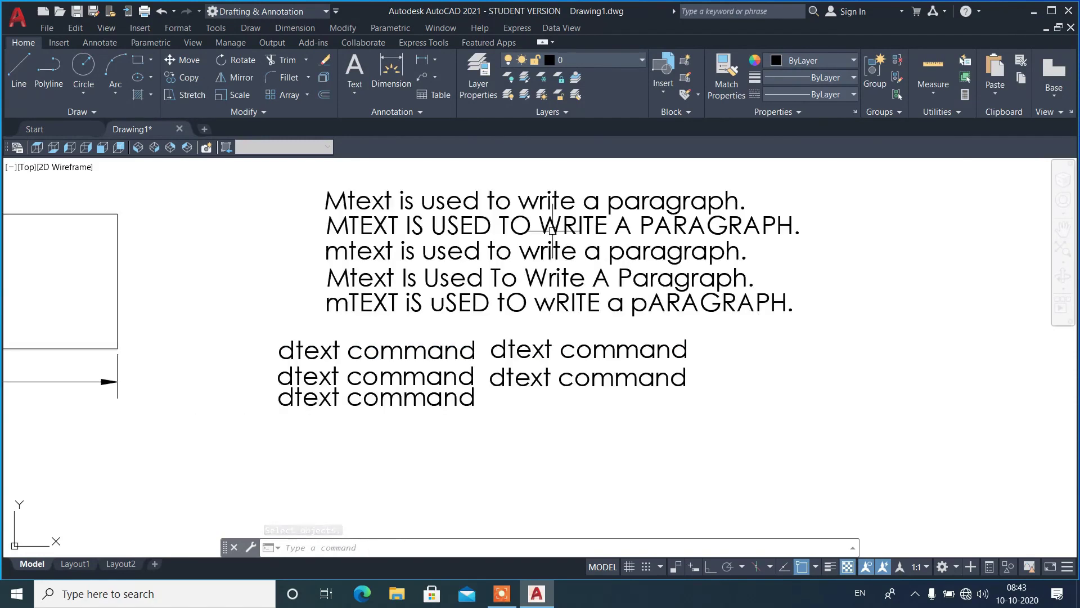
{"action": "scroll", "coordinate": [333, 402], "scroll_direction": "up", "scroll_amount": 2}
{"action": "type", "text": "tcase"}
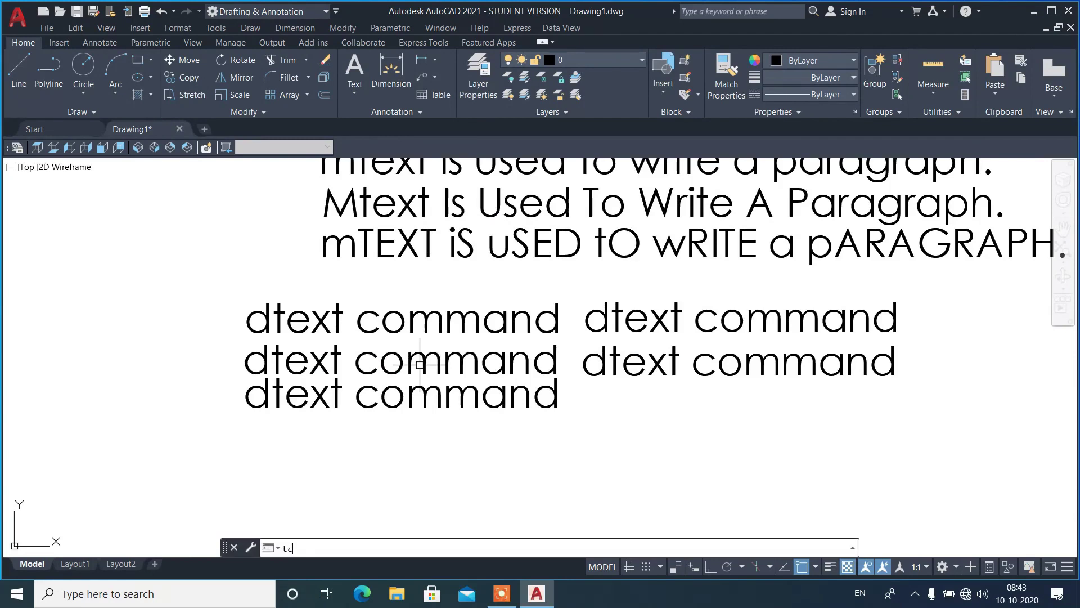
{"action": "key", "text": "Return"}
{"action": "left_click", "coordinate": [490, 316]}
{"action": "key", "text": "Return"}
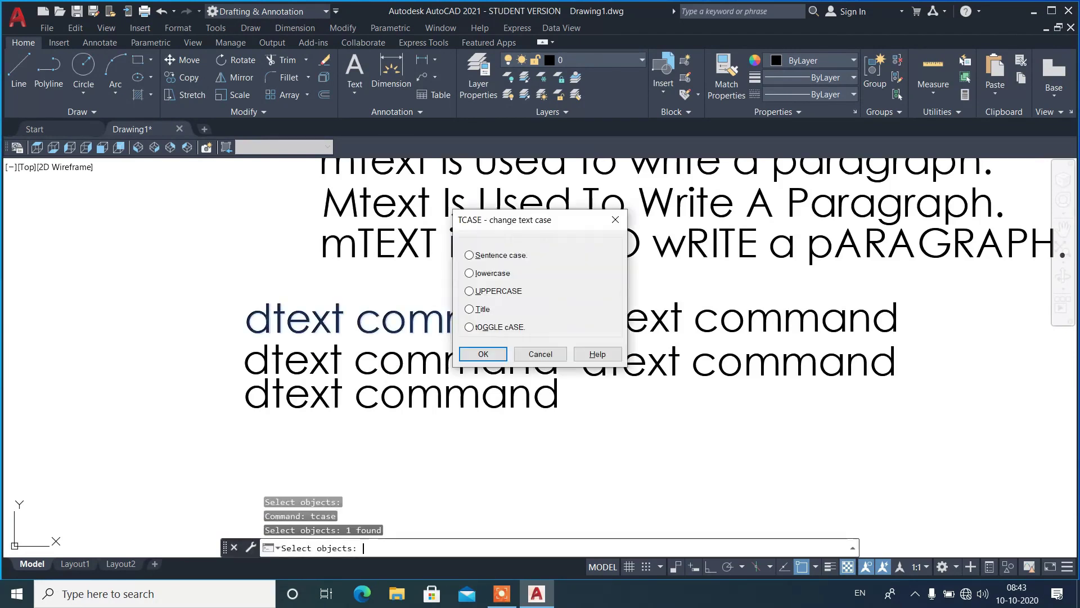
{"action": "left_click", "coordinate": [493, 353]}
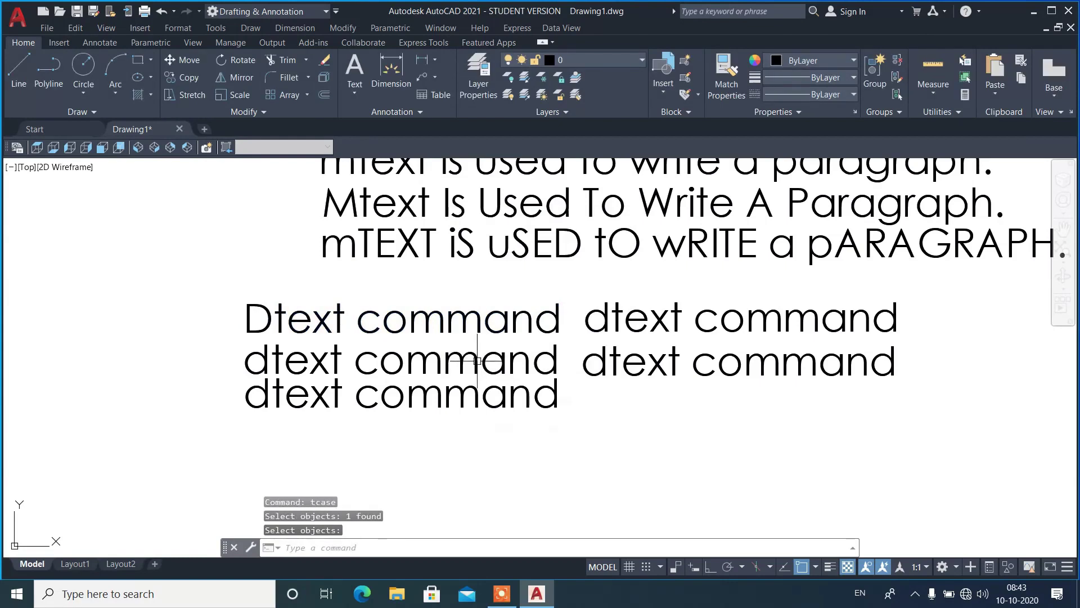
Erase the four remaining dtext copies
{"action": "left_click", "coordinate": [477, 361]}
{"action": "type", "text": "e"}
{"action": "key", "text": "Return"}
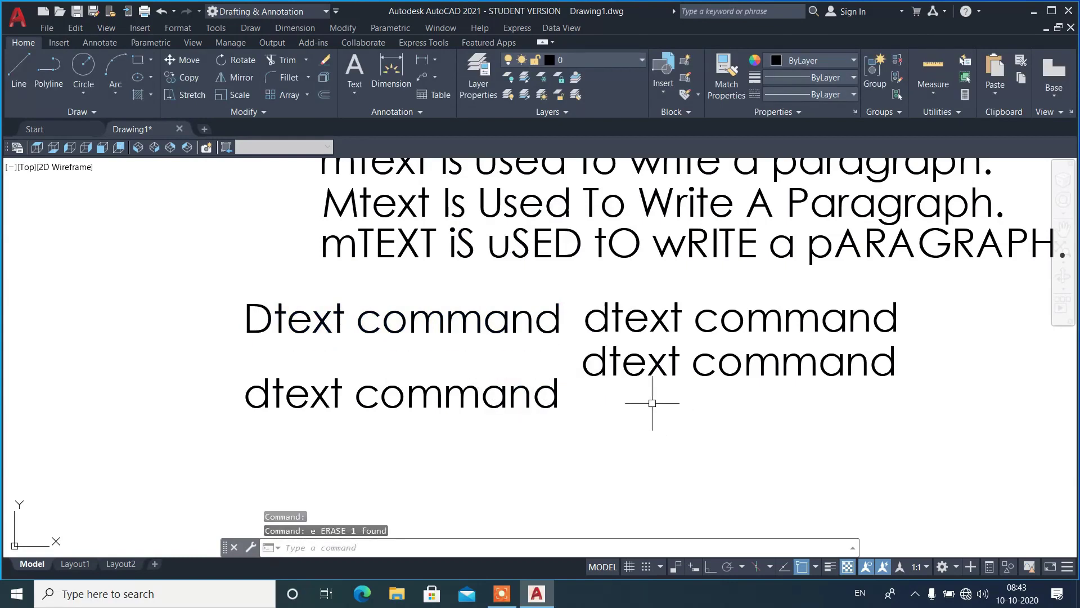
{"action": "left_click", "coordinate": [633, 363]}
{"action": "key", "text": "Delete"}
{"action": "left_click", "coordinate": [767, 379]}
{"action": "left_click", "coordinate": [725, 308]}
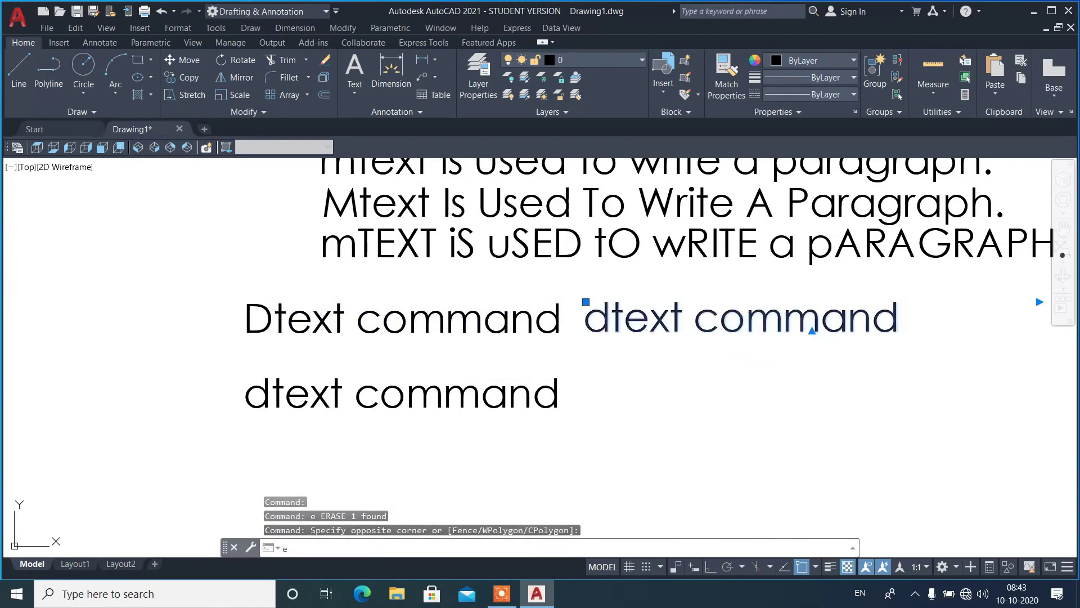
{"action": "key", "text": "Delete"}
{"action": "left_click", "coordinate": [499, 402]}
{"action": "key", "text": "Delete"}
Copy 'Dtext command' twice, stacked directly below the original
{"action": "type", "text": "cp"}
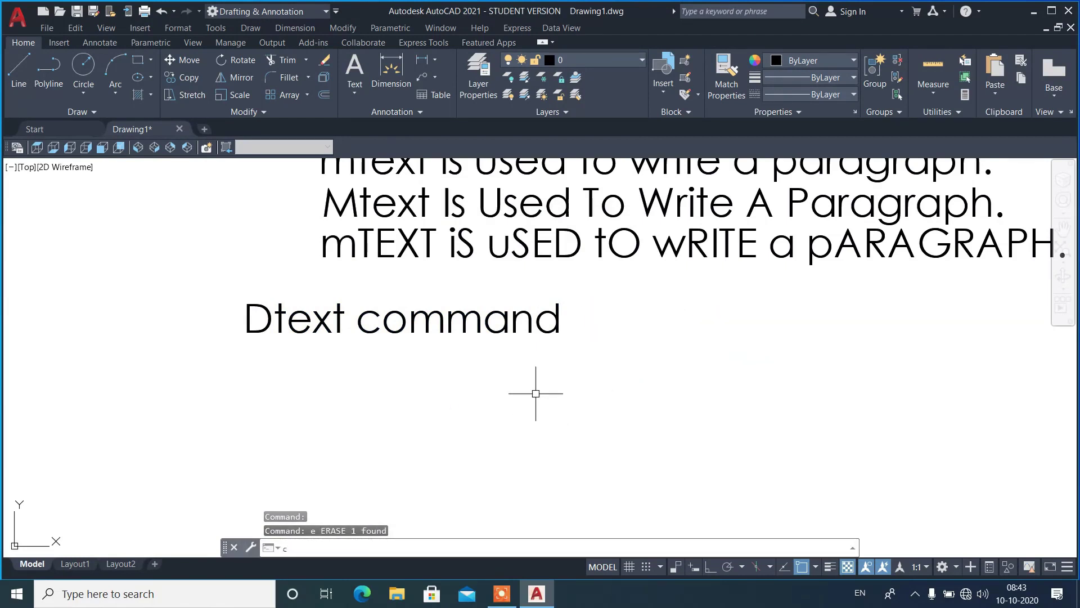
{"action": "key", "text": "Return"}
{"action": "left_click", "coordinate": [534, 326]}
{"action": "key", "text": "Return"}
{"action": "left_click", "coordinate": [606, 320]}
{"action": "left_click", "coordinate": [606, 367]}
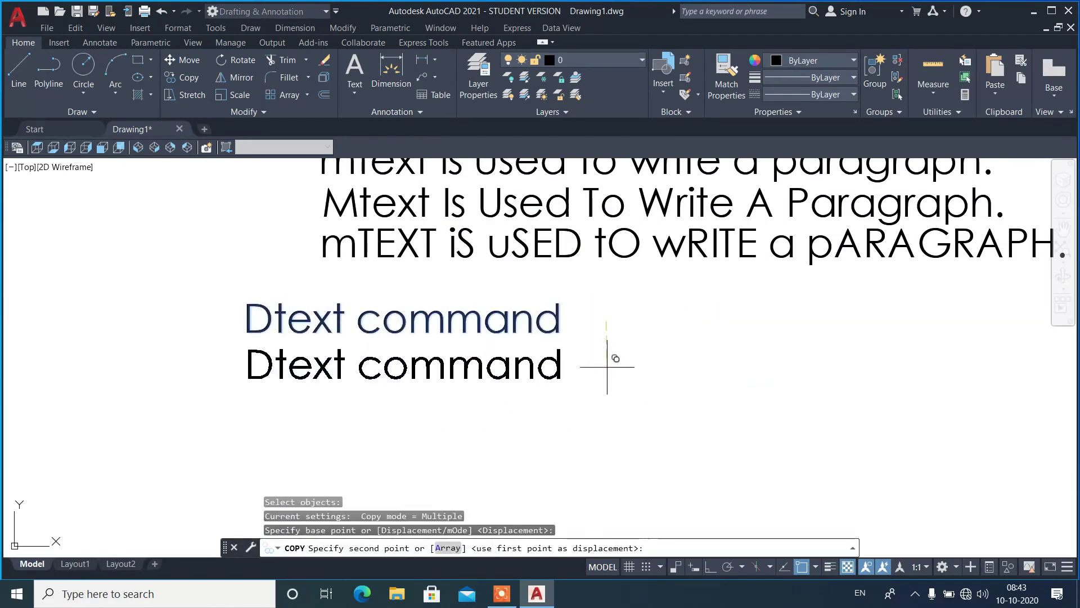
{"action": "left_click", "coordinate": [606, 413]}
{"action": "key", "text": "Return"}
Change the middle copy to lowercase
{"action": "type", "text": "tcase"}
{"action": "key", "text": "Return"}
{"action": "left_click", "coordinate": [589, 388]}
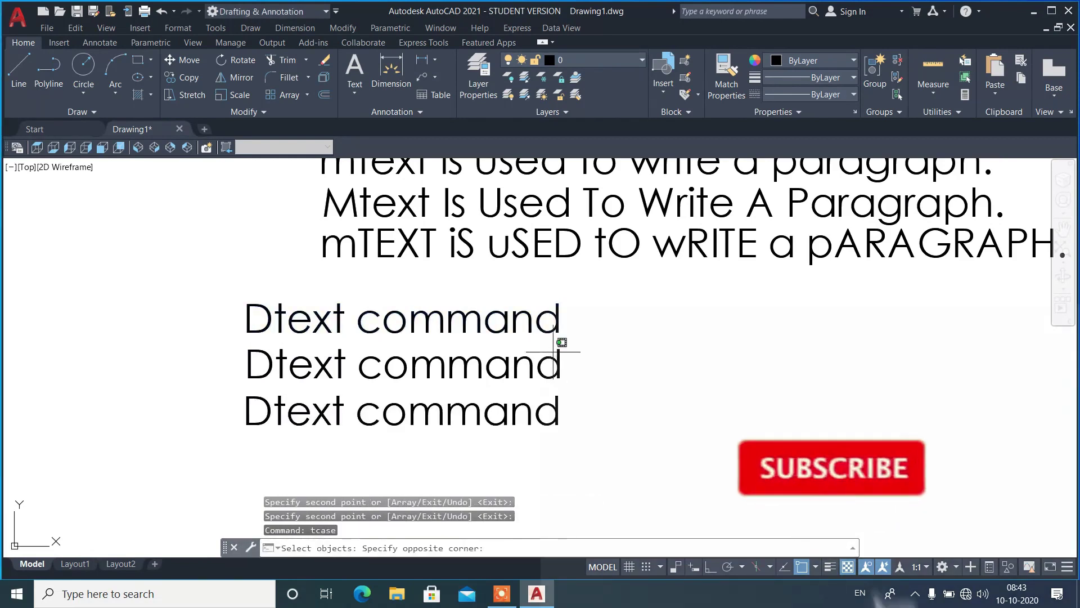
{"action": "left_click", "coordinate": [559, 345]}
{"action": "key", "text": "Return"}
{"action": "left_click", "coordinate": [469, 273]}
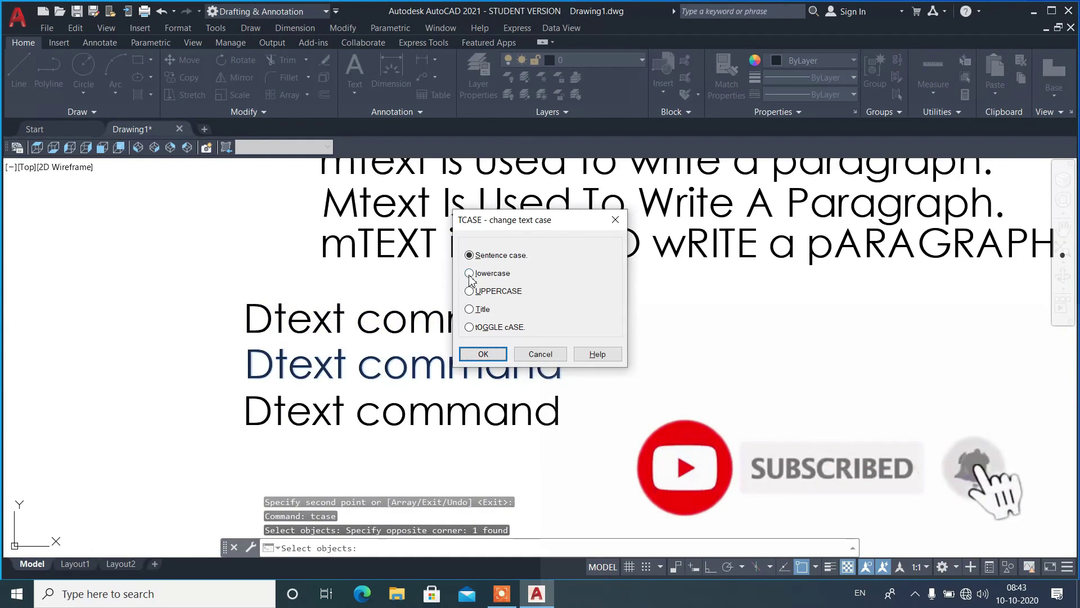
{"action": "left_click", "coordinate": [491, 357]}
Change the bottom copy to uppercase, 'DTEXT COMMAND'
{"action": "key", "text": "Return"}
{"action": "left_click", "coordinate": [561, 403]}
{"action": "key", "text": "Return"}
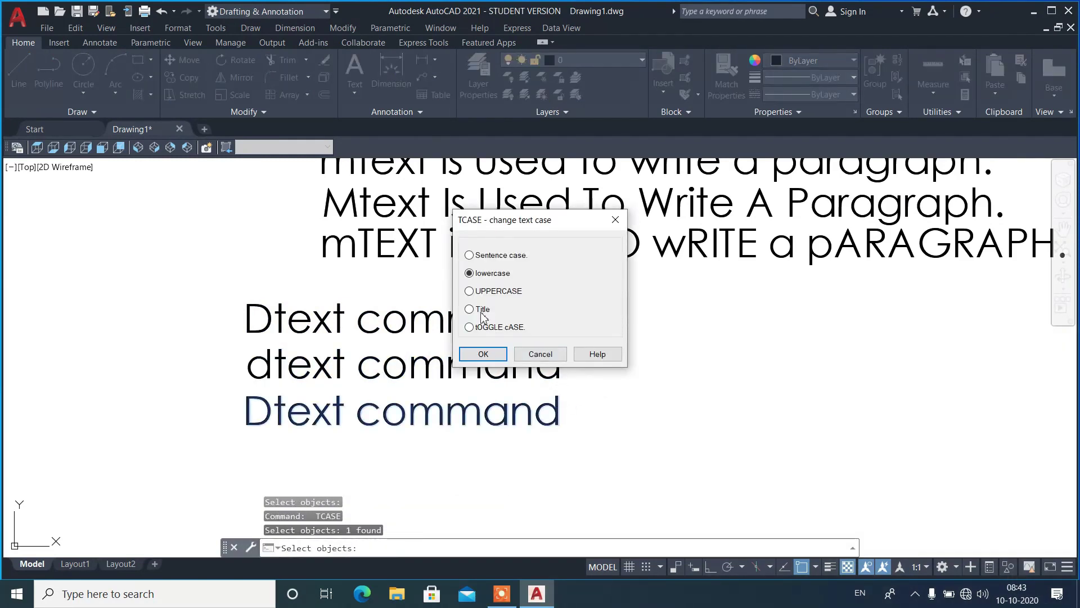
{"action": "left_click", "coordinate": [477, 292]}
{"action": "left_click", "coordinate": [484, 354]}
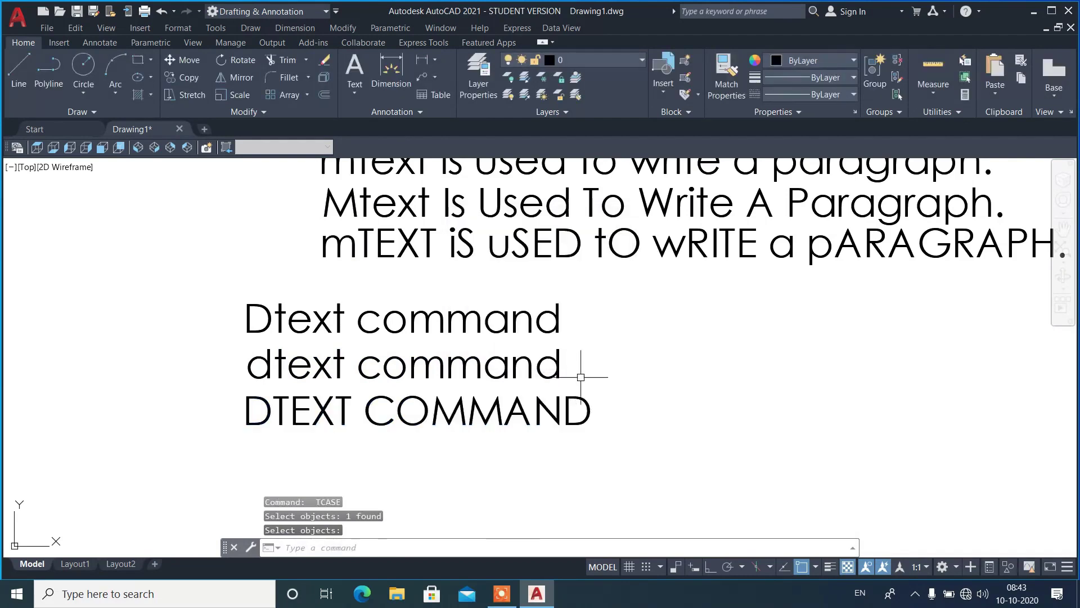
{"action": "left_click", "coordinate": [574, 357]}
Copy the lowercase dtext line into a new column on the right
{"action": "left_click", "coordinate": [541, 373]}
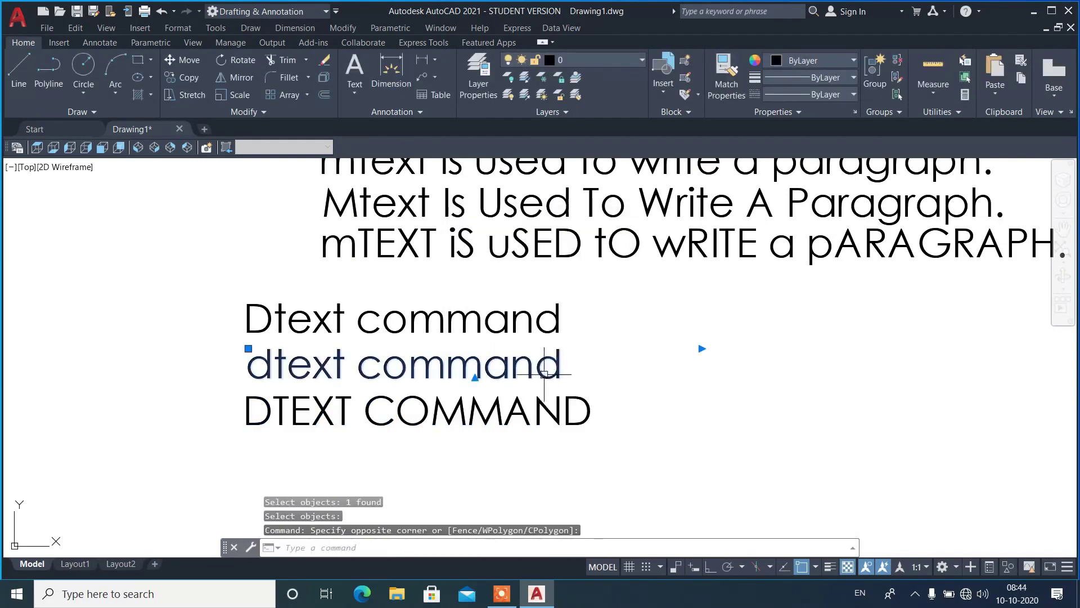
{"action": "type", "text": "cp"}
{"action": "key", "text": "Return"}
{"action": "left_click", "coordinate": [700, 394]}
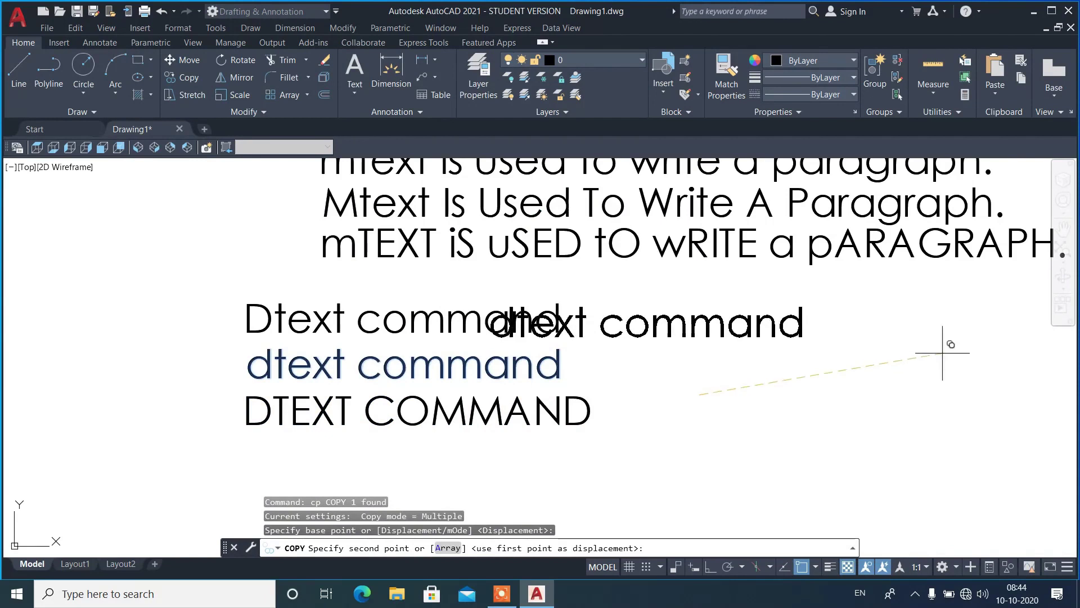
{"action": "left_click", "coordinate": [1052, 355]}
{"action": "key", "text": "Return"}
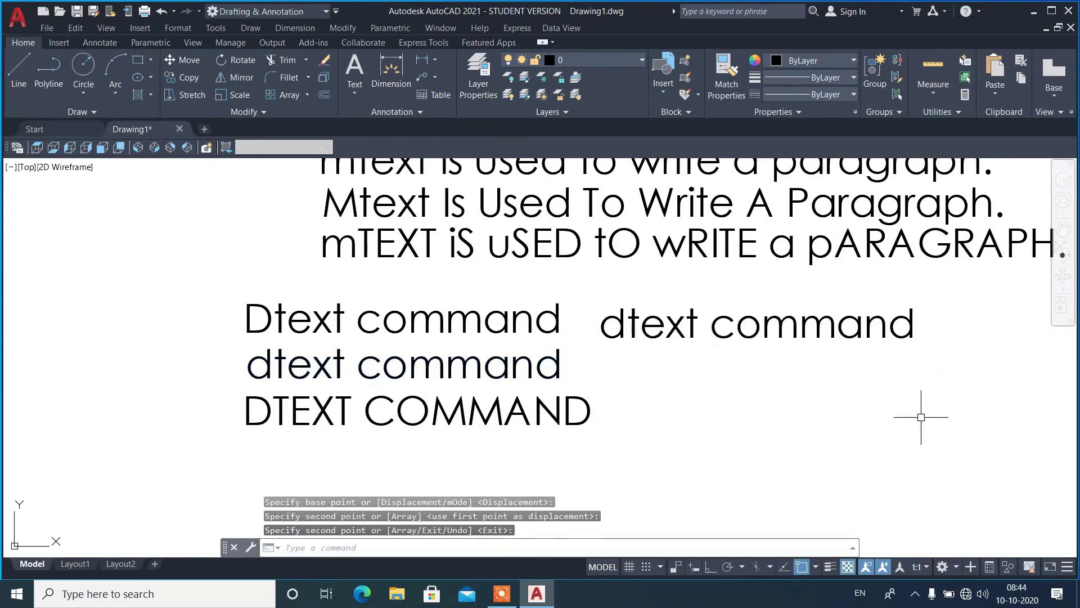
Change the right-hand copy to title case so it reads Dtext Command
{"action": "type", "text": "tcase"}
{"action": "key", "text": "Return"}
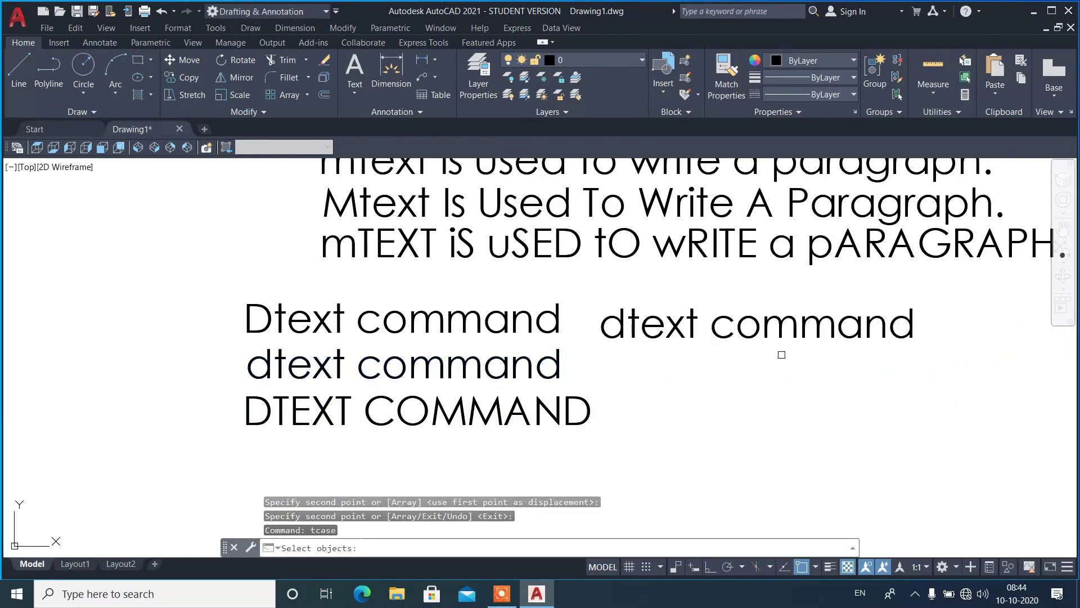
{"action": "left_click", "coordinate": [761, 330]}
{"action": "key", "text": "Return"}
{"action": "left_click", "coordinate": [480, 311]}
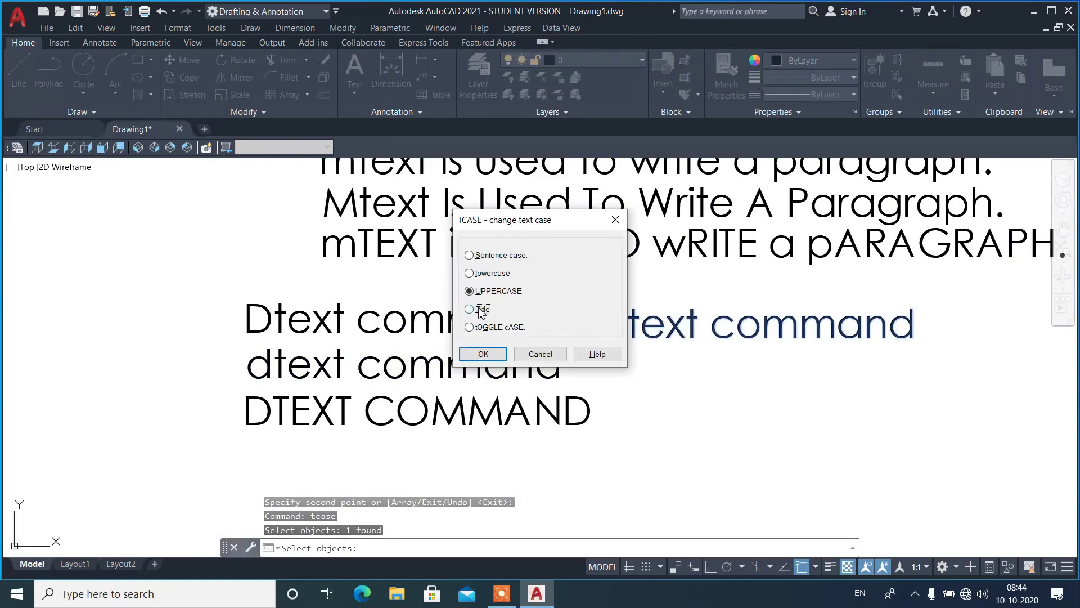
{"action": "left_click", "coordinate": [496, 359]}
Copy the Dtext Command line directly below the original
{"action": "left_click", "coordinate": [701, 352]}
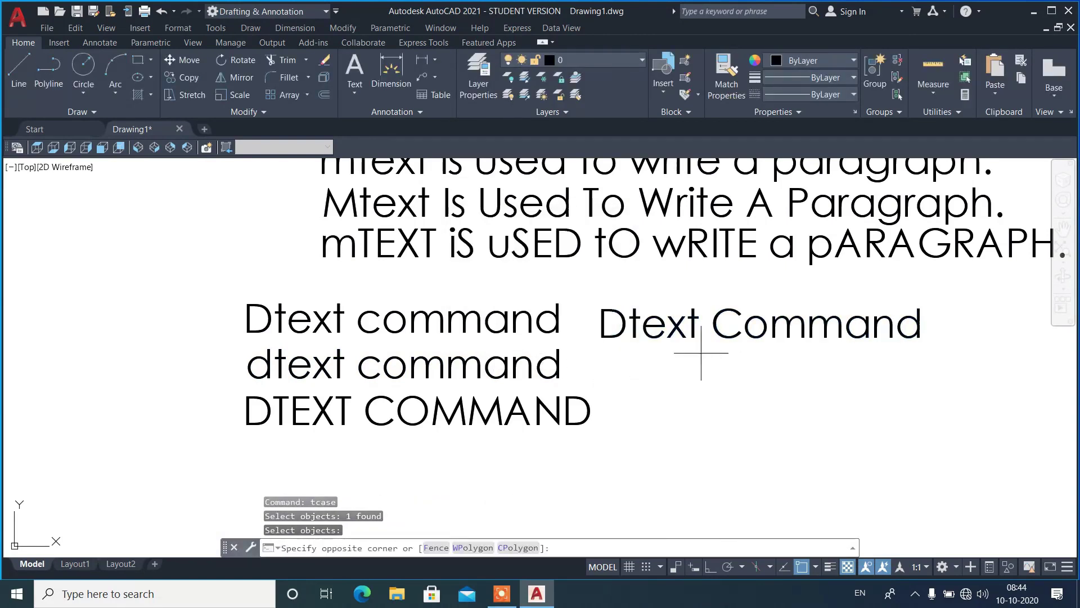
{"action": "left_click", "coordinate": [673, 299]}
{"action": "type", "text": "cp"}
{"action": "key", "text": "Return"}
{"action": "left_click", "coordinate": [730, 386]}
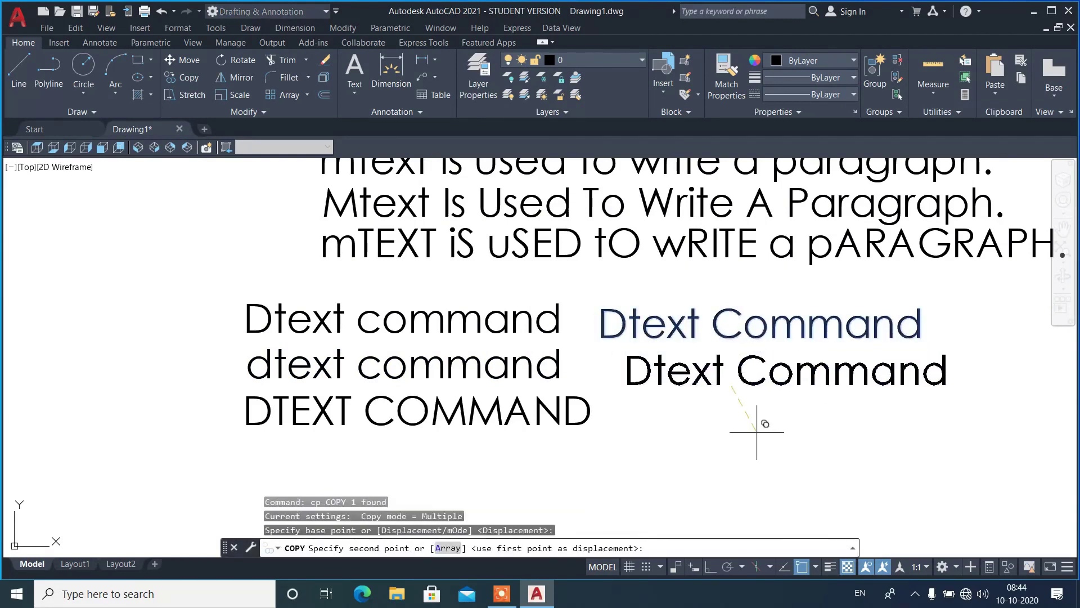
{"action": "left_click", "coordinate": [740, 437]}
{"action": "key", "text": "Return"}
Apply tOGGLE cASE to the lower copy so it reads dTEXT cOMMAND
{"action": "type", "text": "tcase"}
{"action": "key", "text": "Return"}
{"action": "left_click", "coordinate": [698, 368]}
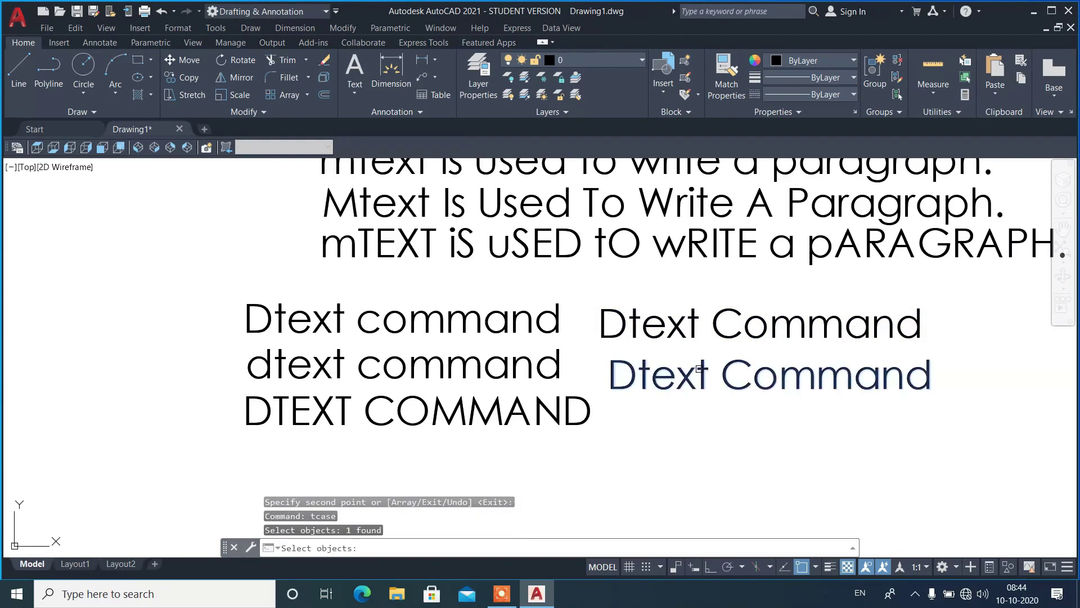
{"action": "key", "text": "Return"}
{"action": "left_click", "coordinate": [483, 328]}
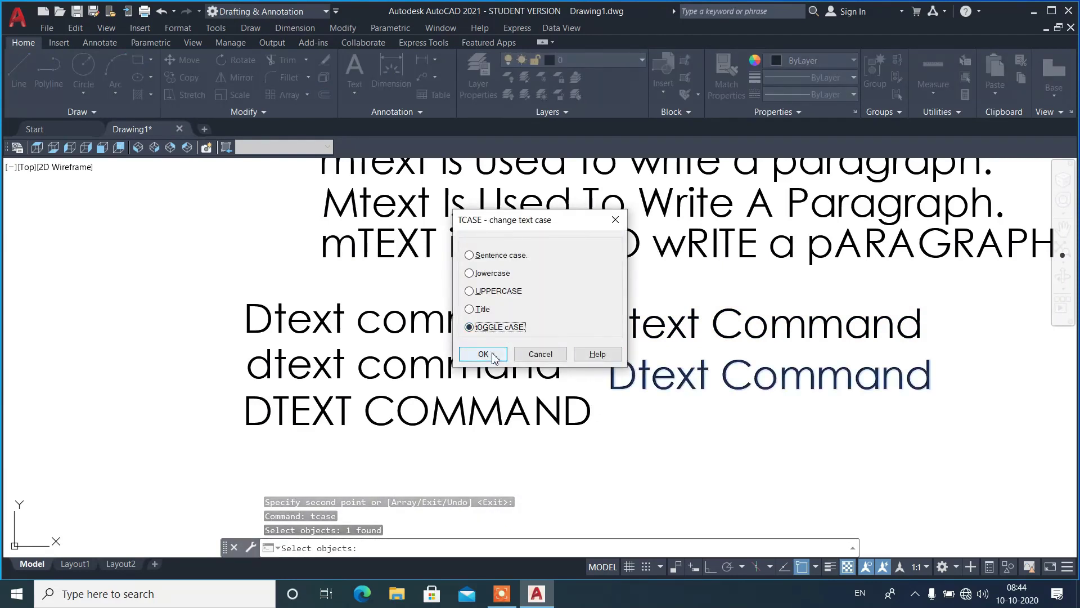
{"action": "left_click", "coordinate": [484, 354]}
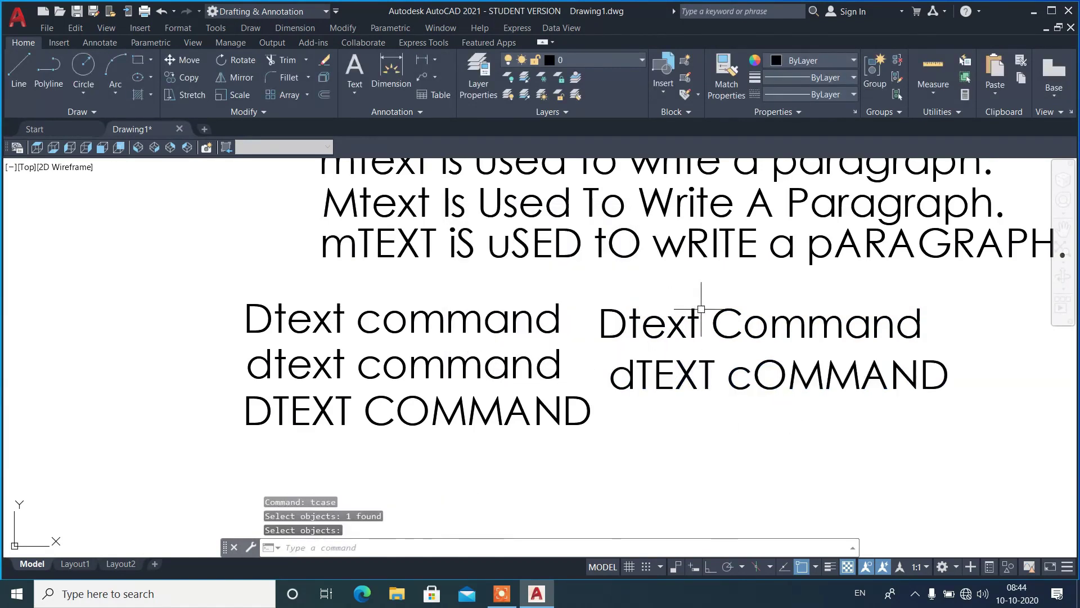
{"action": "scroll", "coordinate": [700, 309], "scroll_direction": "down", "scroll_amount": 2}
{"action": "scroll", "coordinate": [698, 305], "scroll_direction": "down", "scroll_amount": 2}
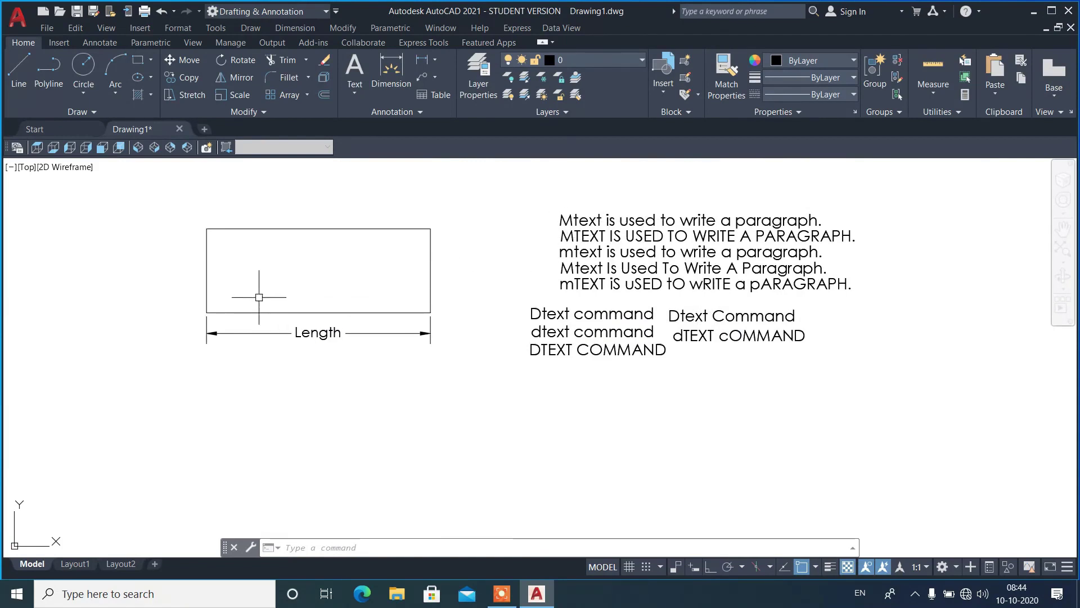
{"action": "scroll", "coordinate": [217, 260], "scroll_direction": "up", "scroll_amount": 4}
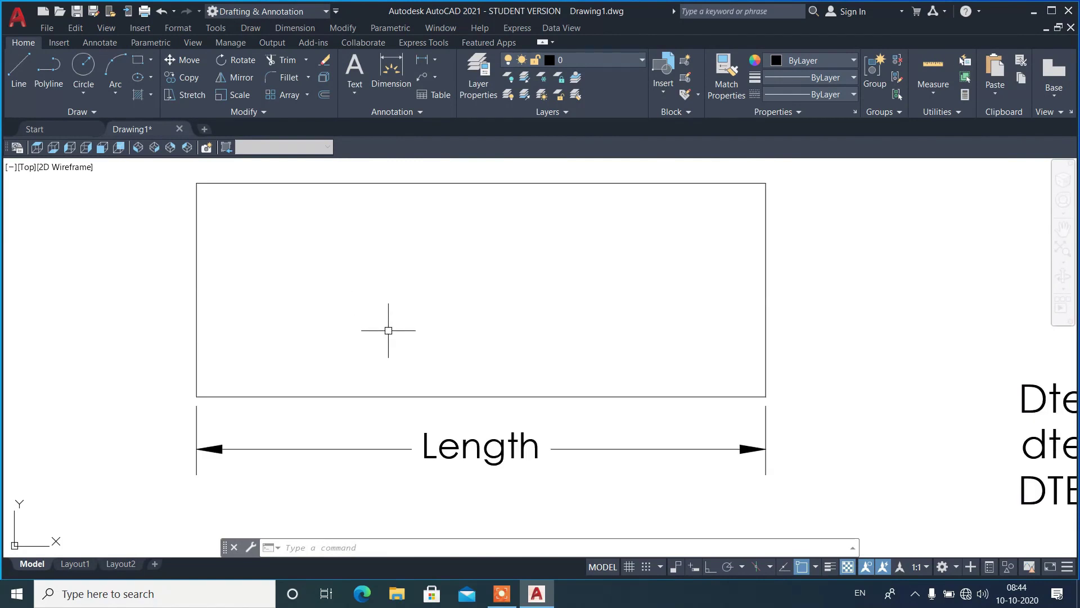
{"action": "type", "text": "tcase"}
{"action": "key", "text": "Return"}
{"action": "left_click", "coordinate": [468, 434]}
{"action": "key", "text": "Return"}
{"action": "left_click", "coordinate": [488, 291]}
{"action": "left_click", "coordinate": [483, 353]}
{"action": "key", "text": "Return"}
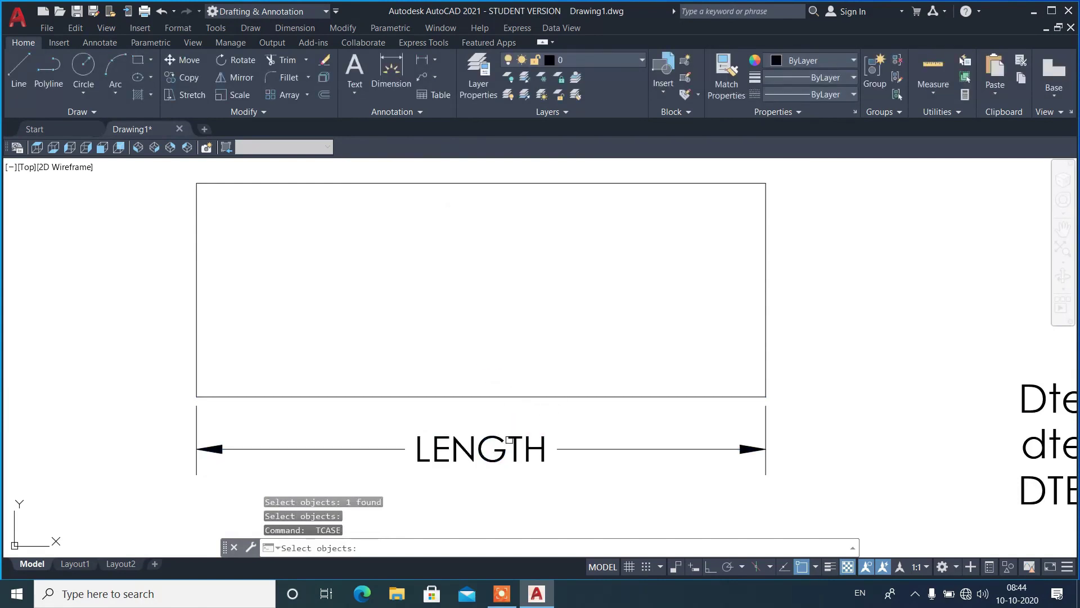
{"action": "left_click", "coordinate": [509, 439]}
{"action": "key", "text": "Return"}
{"action": "left_click", "coordinate": [484, 274]}
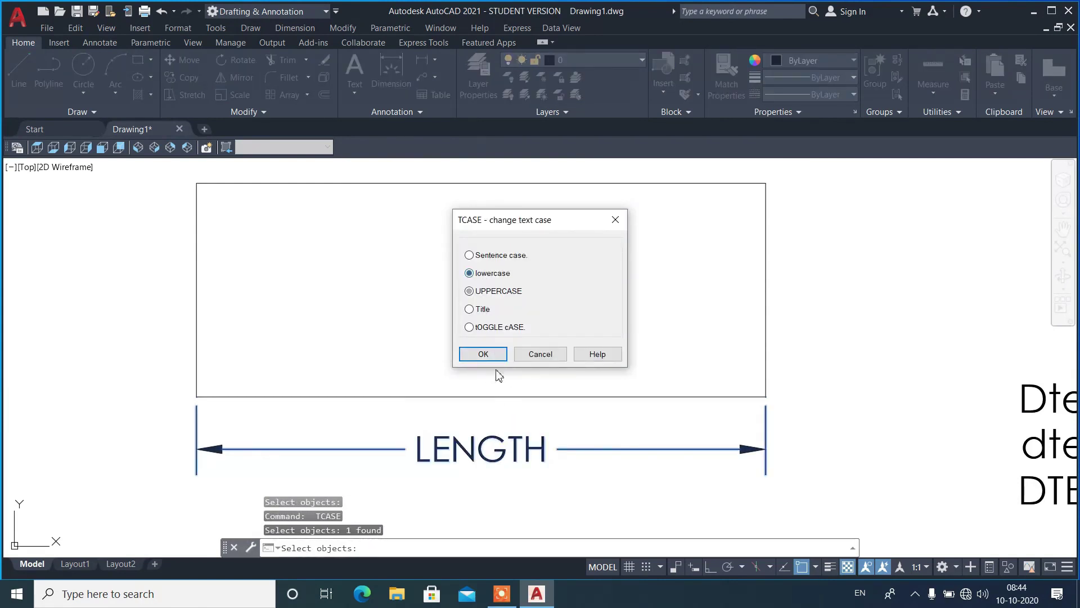
{"action": "left_click", "coordinate": [483, 353]}
{"action": "key", "text": "Return"}
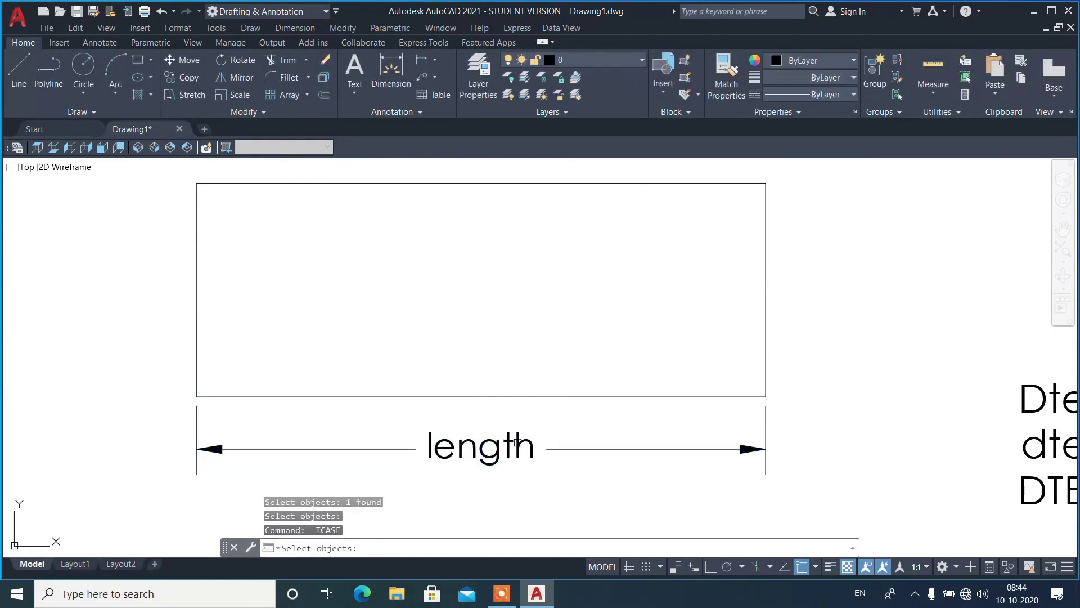
{"action": "left_click", "coordinate": [507, 447]}
{"action": "key", "text": "Return"}
{"action": "left_click", "coordinate": [495, 328]}
{"action": "left_click", "coordinate": [491, 354]}
{"action": "key", "text": "Return"}
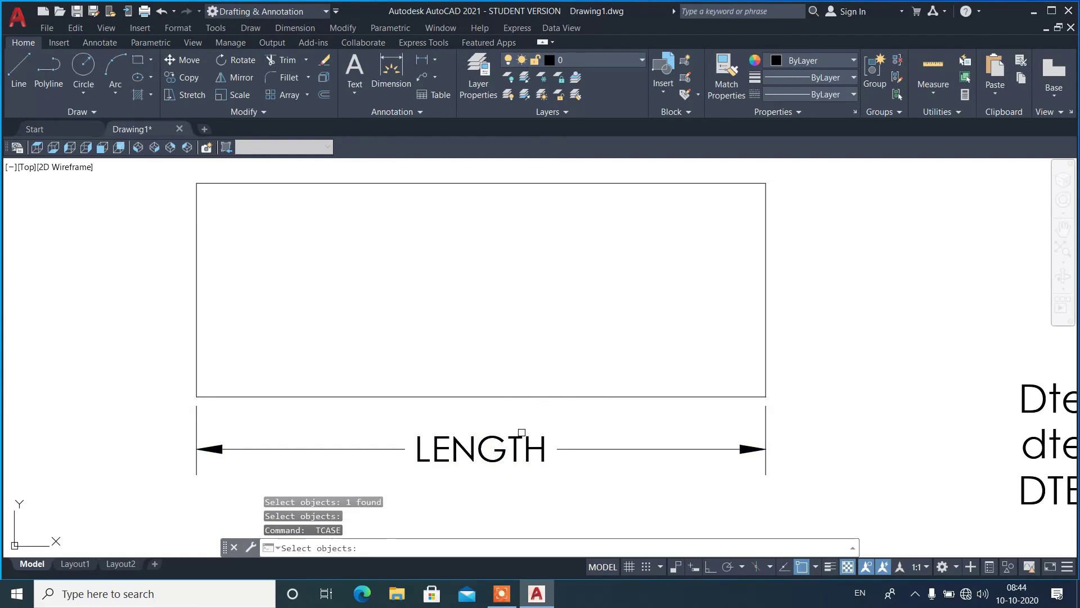
{"action": "left_click", "coordinate": [515, 441]}
{"action": "key", "text": "Return"}
{"action": "left_click", "coordinate": [495, 256]}
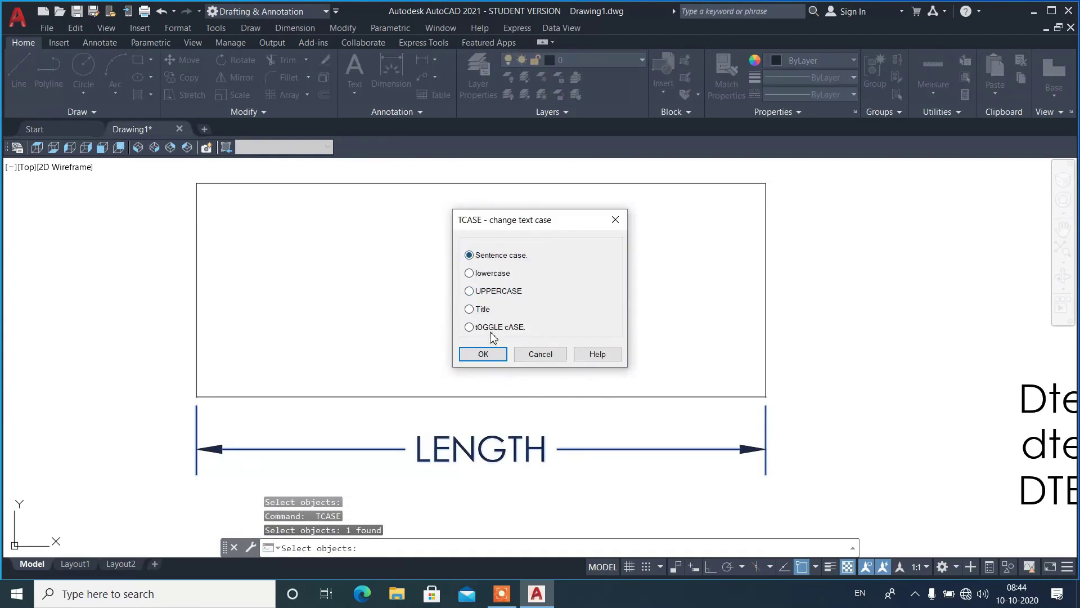
{"action": "left_click", "coordinate": [484, 354]}
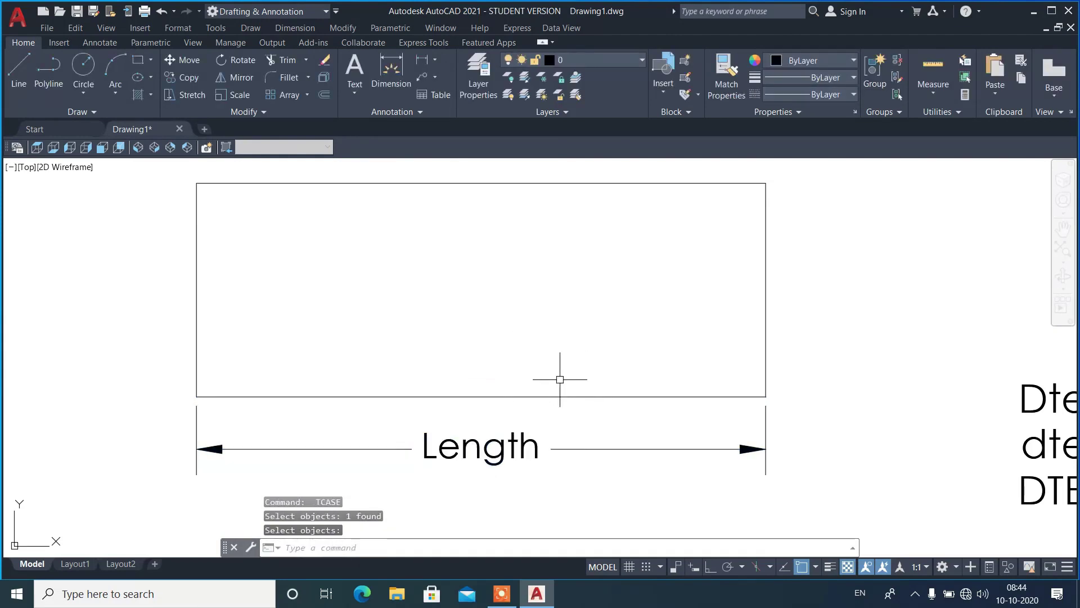
{"action": "scroll", "coordinate": [398, 356], "scroll_direction": "down", "scroll_amount": 6}
{"action": "scroll", "coordinate": [463, 346], "scroll_direction": "down", "scroll_amount": 2}
{"action": "scroll", "coordinate": [485, 341], "scroll_direction": "up", "scroll_amount": 2}
Scroll to bring the Drawing Room and LABEL rectangles into view
{"action": "scroll", "coordinate": [552, 336], "scroll_direction": "up", "scroll_amount": 2}
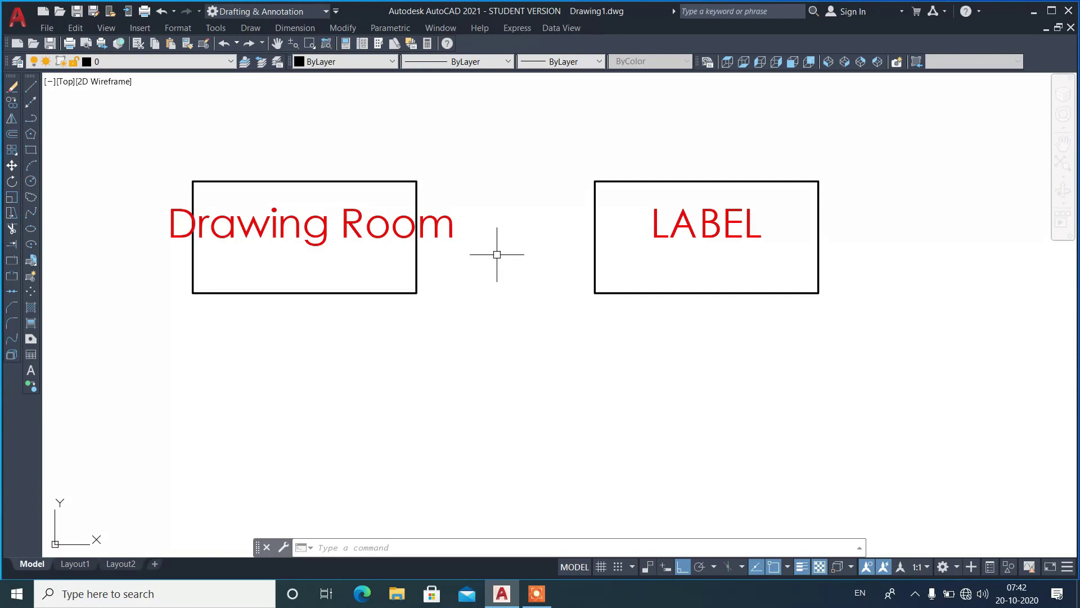
Launch Text Fit from the Express Text tools and pick the Drawing Room text
{"action": "type", "text": "TEXTFIT"}
{"action": "key", "text": "Return"}
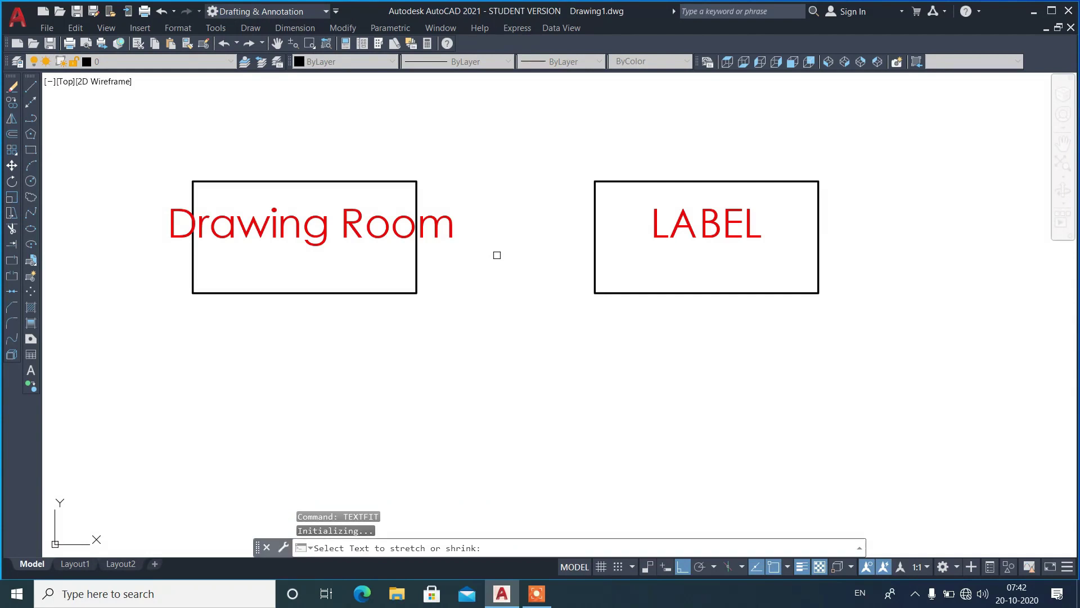
{"action": "key", "text": "Escape"}
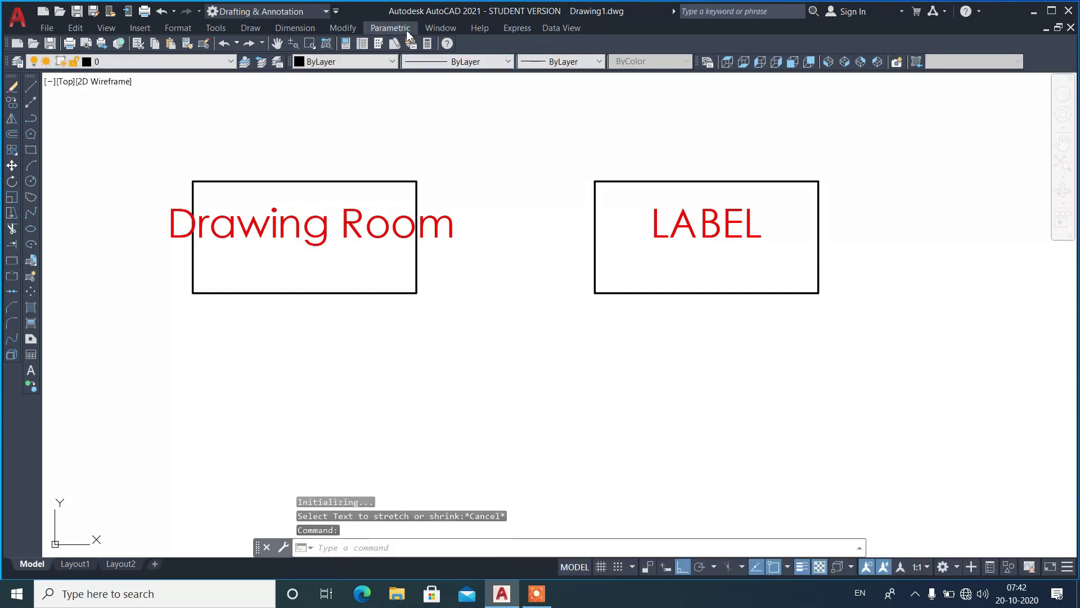
{"action": "left_click", "coordinate": [500, 34]}
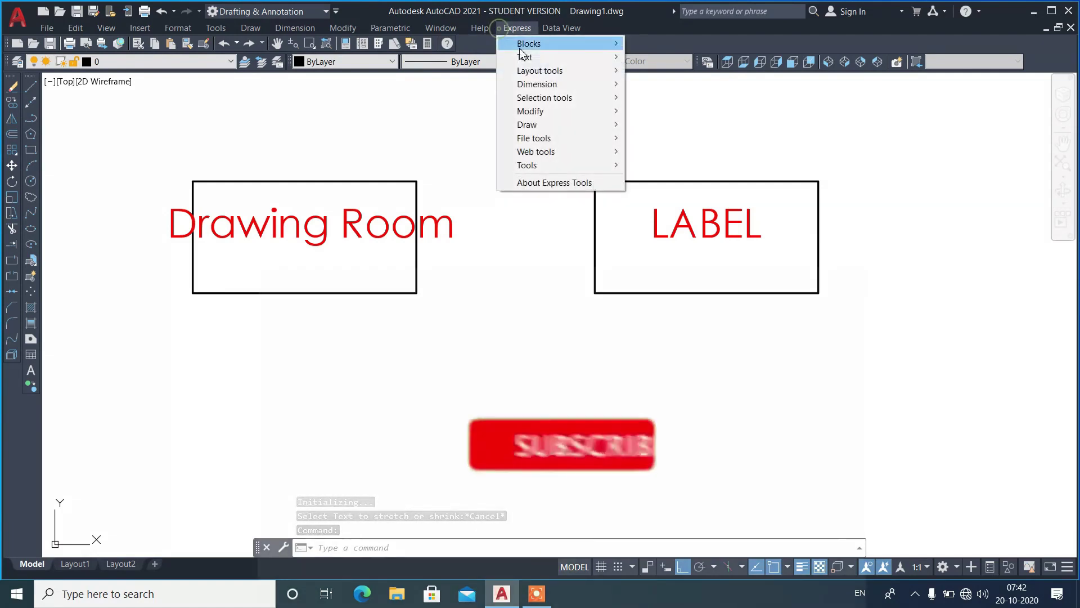
{"action": "mouse_move", "coordinate": [525, 56]}
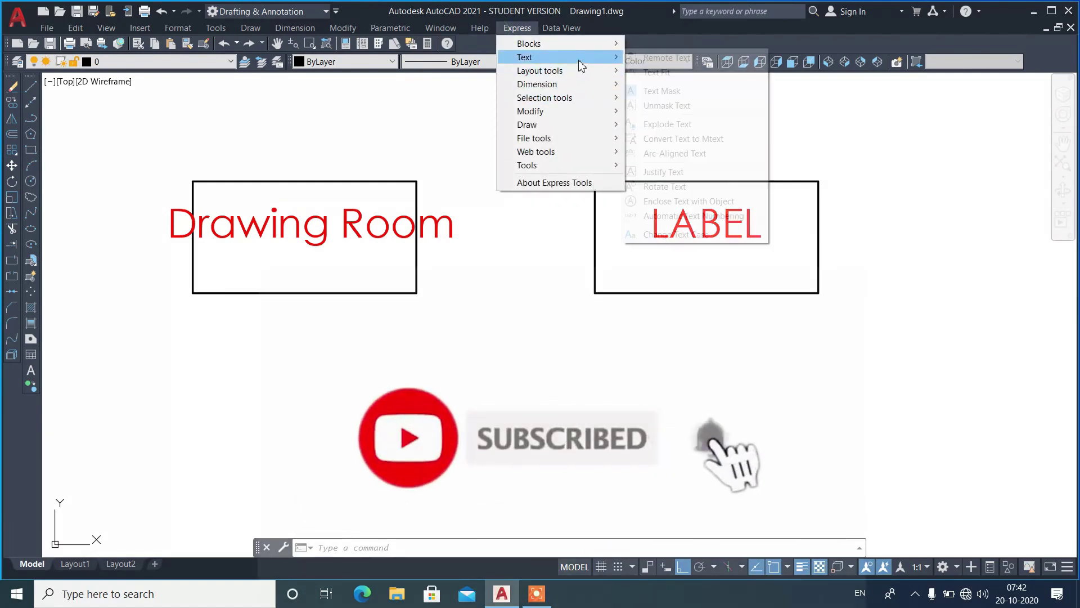
{"action": "left_click", "coordinate": [640, 73]}
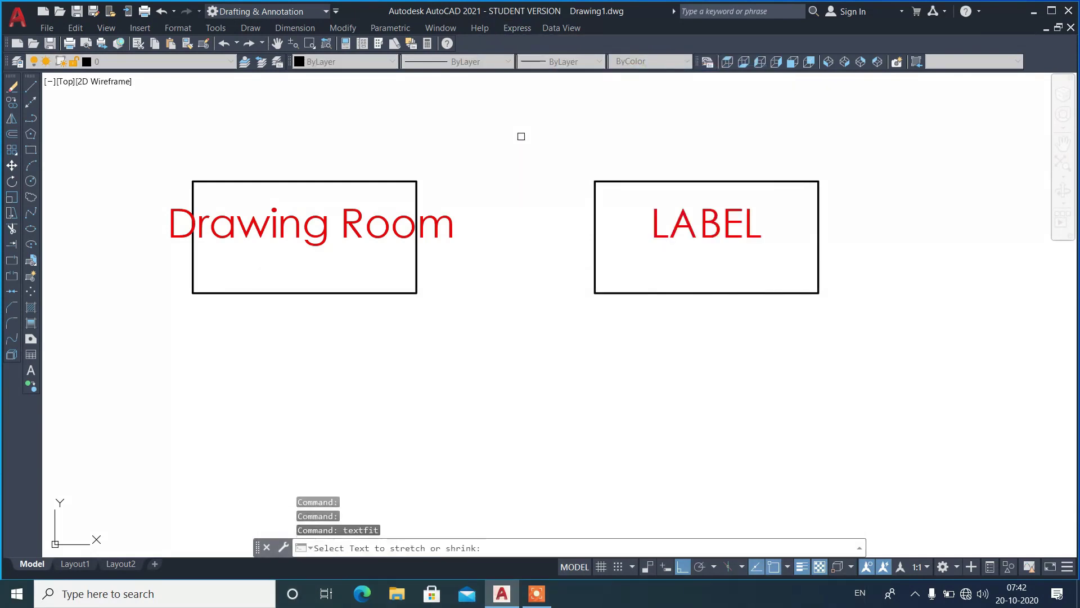
{"action": "left_click", "coordinate": [351, 208]}
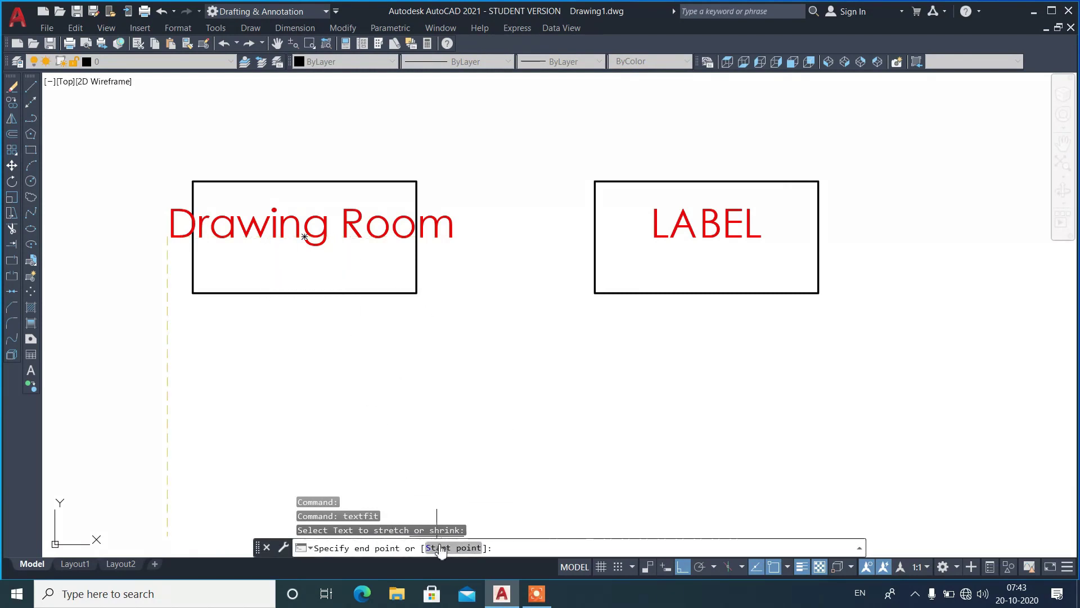
Fit Drawing Room between the rectangle's left and right edges using a new start point
{"action": "left_click", "coordinate": [442, 549]}
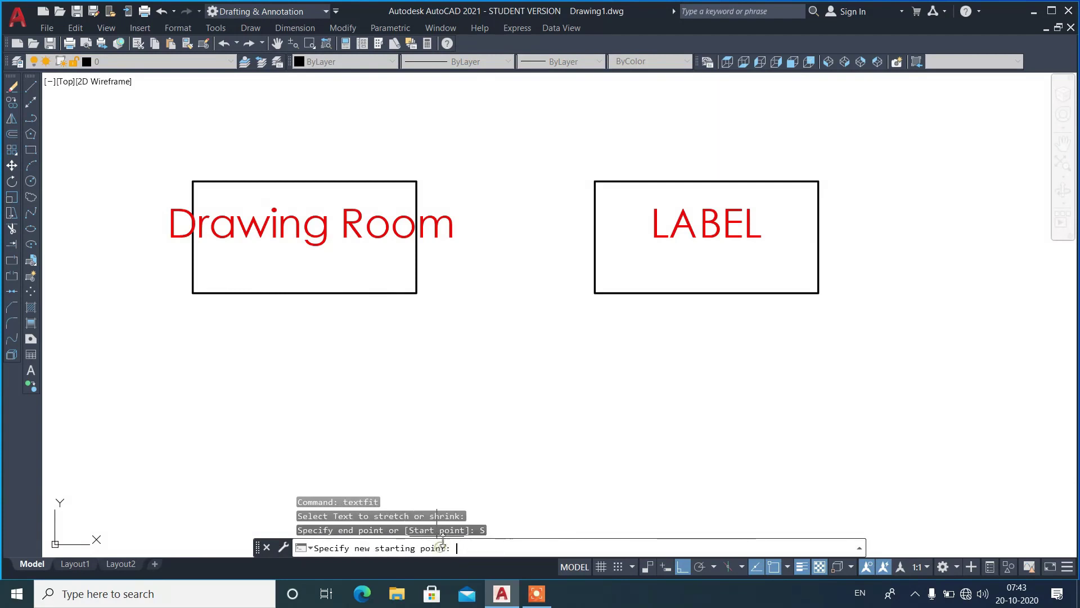
{"action": "scroll", "coordinate": [260, 206], "scroll_direction": "up", "scroll_amount": 2}
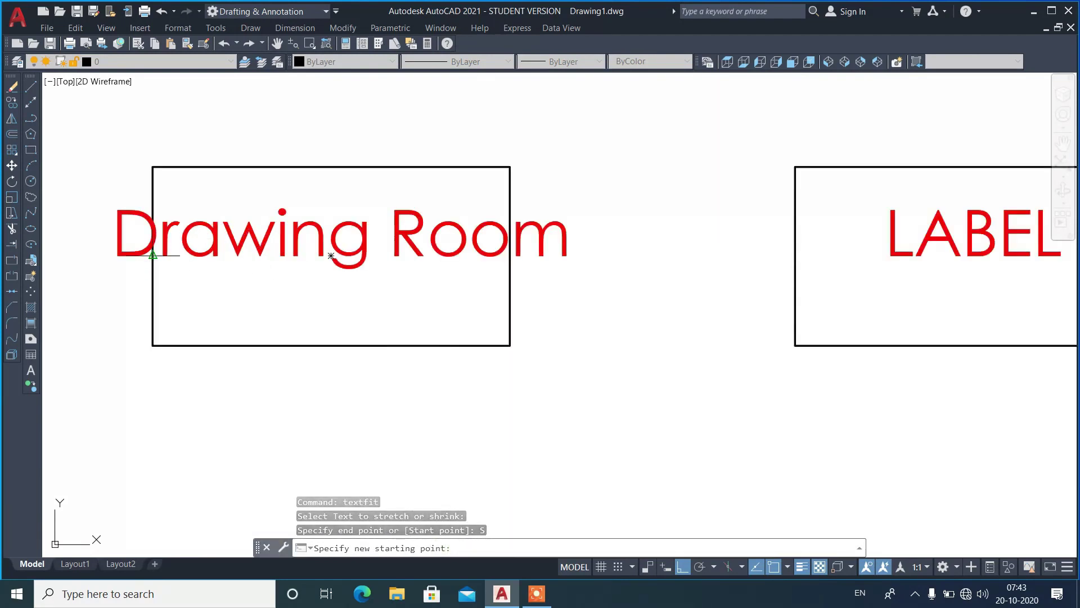
{"action": "left_click", "coordinate": [153, 257]}
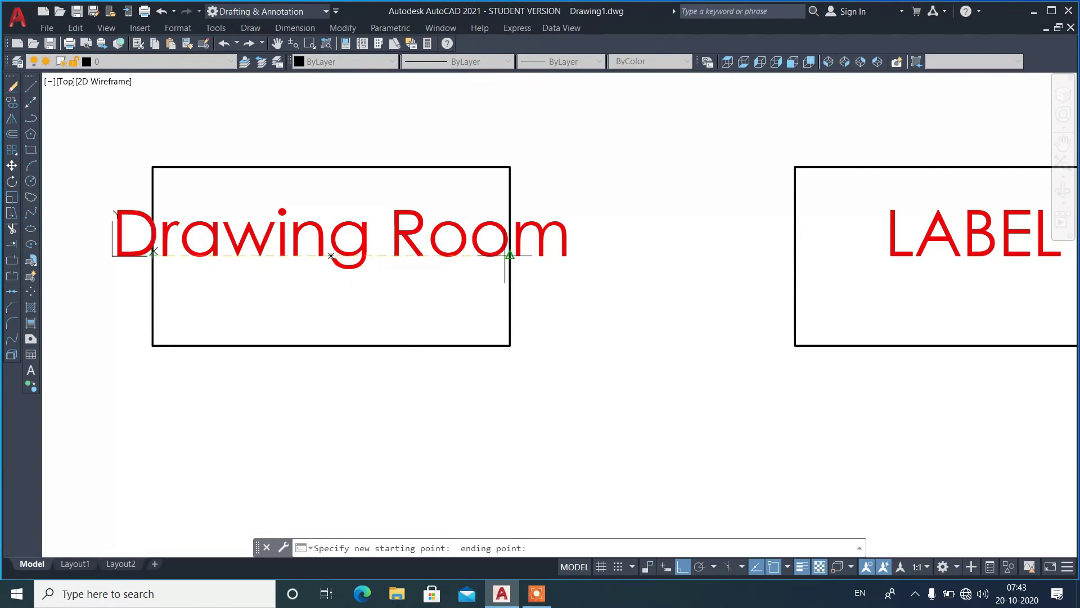
{"action": "left_click", "coordinate": [509, 256]}
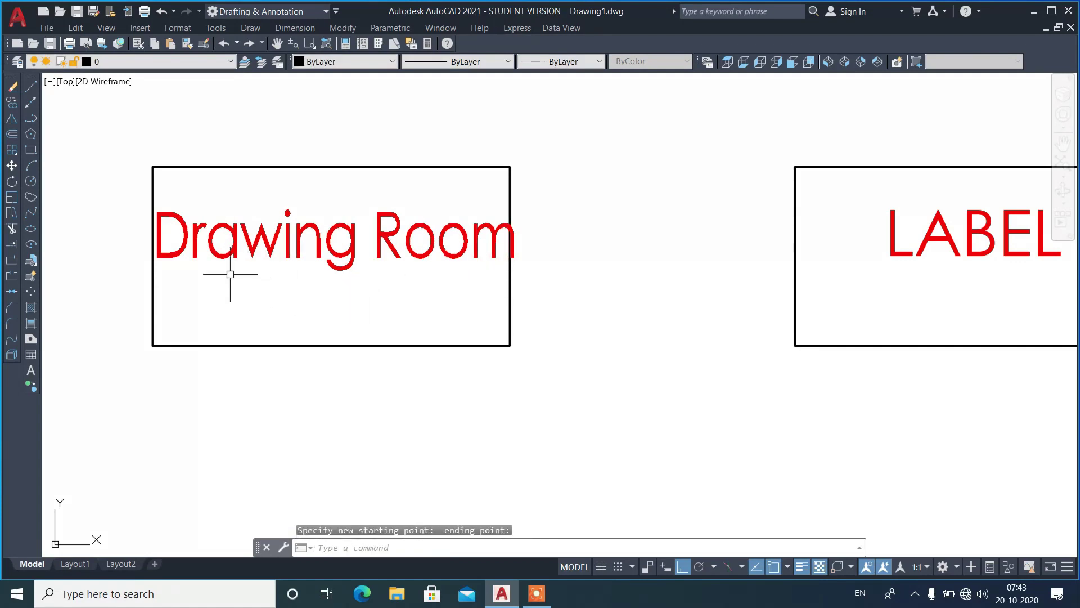
{"action": "scroll", "coordinate": [170, 262], "scroll_direction": "down", "scroll_amount": 2}
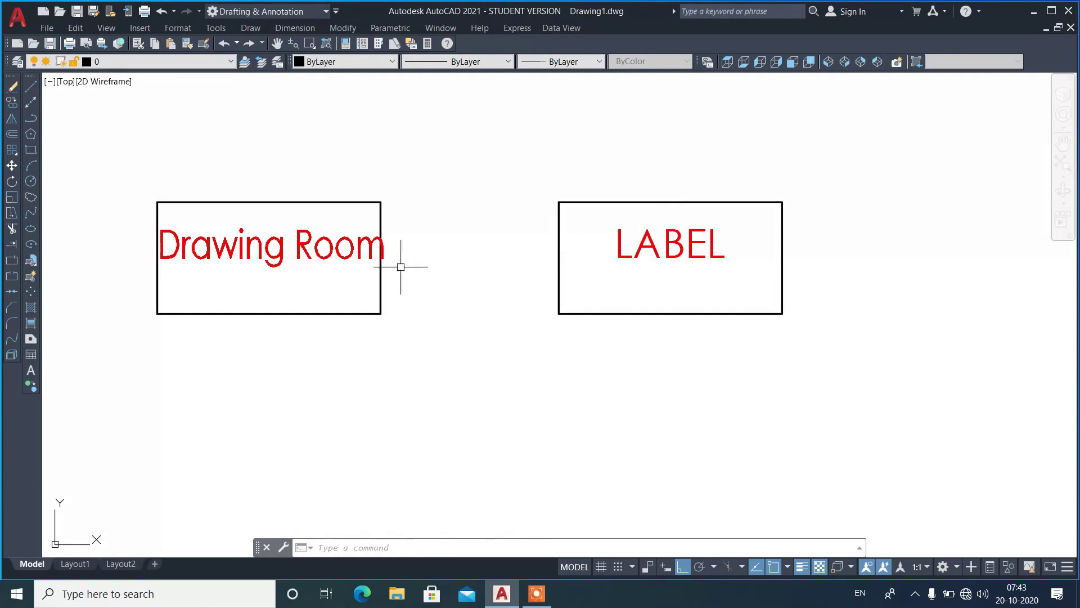
Fit LABEL between its box's left and right edges with TEXTFIT
{"action": "key", "text": "Return"}
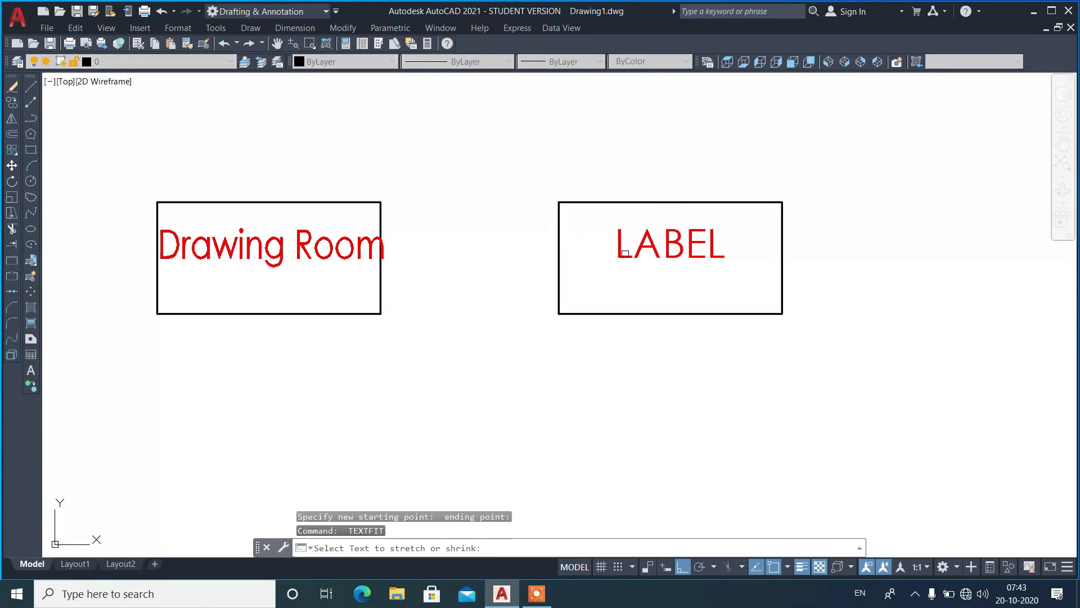
{"action": "left_click", "coordinate": [623, 255]}
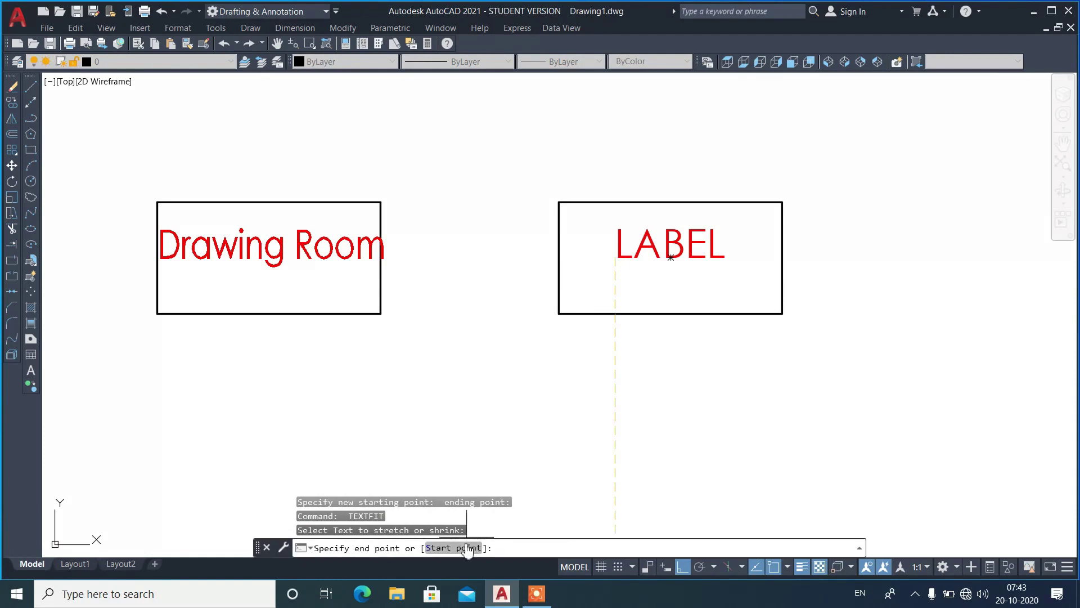
{"action": "left_click", "coordinate": [465, 546]}
{"action": "left_click", "coordinate": [559, 258]}
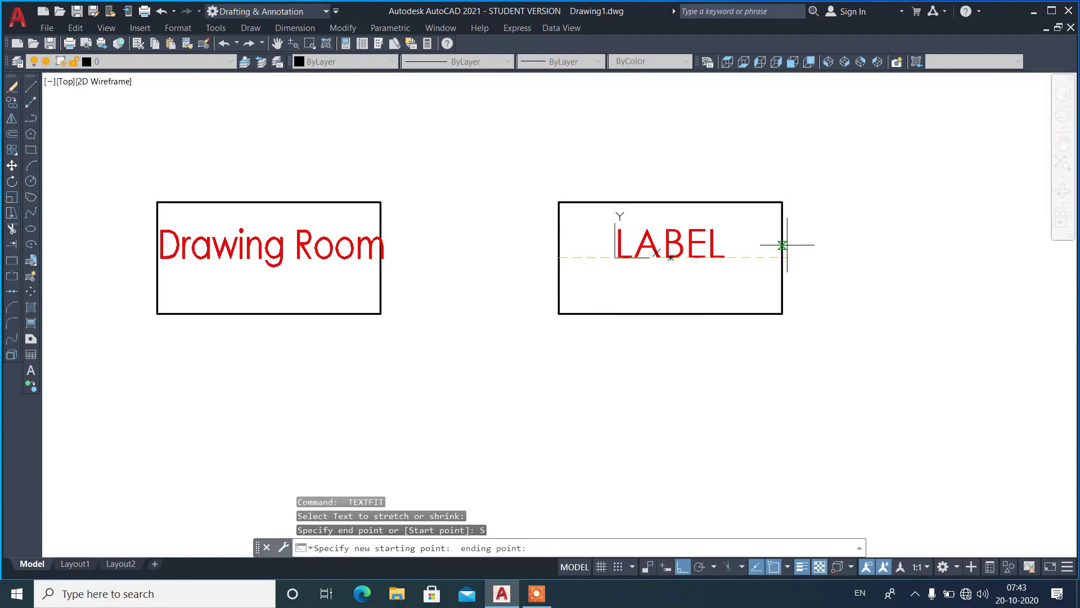
{"action": "left_click", "coordinate": [782, 257]}
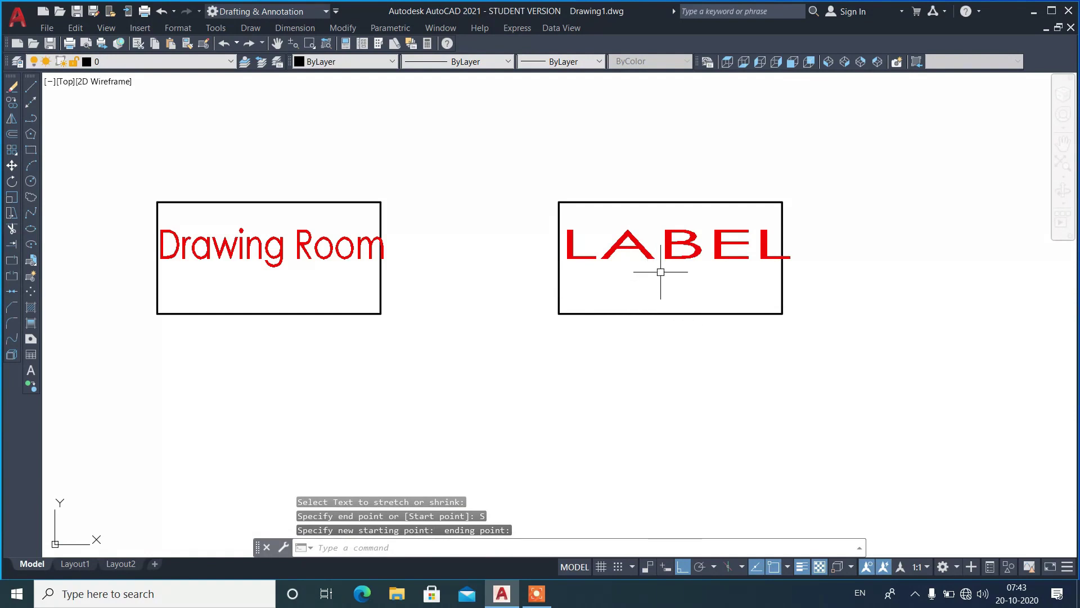
Refit LABEL from its left end out to the box's right edge
{"action": "key", "text": "Return"}
{"action": "left_click", "coordinate": [651, 229]}
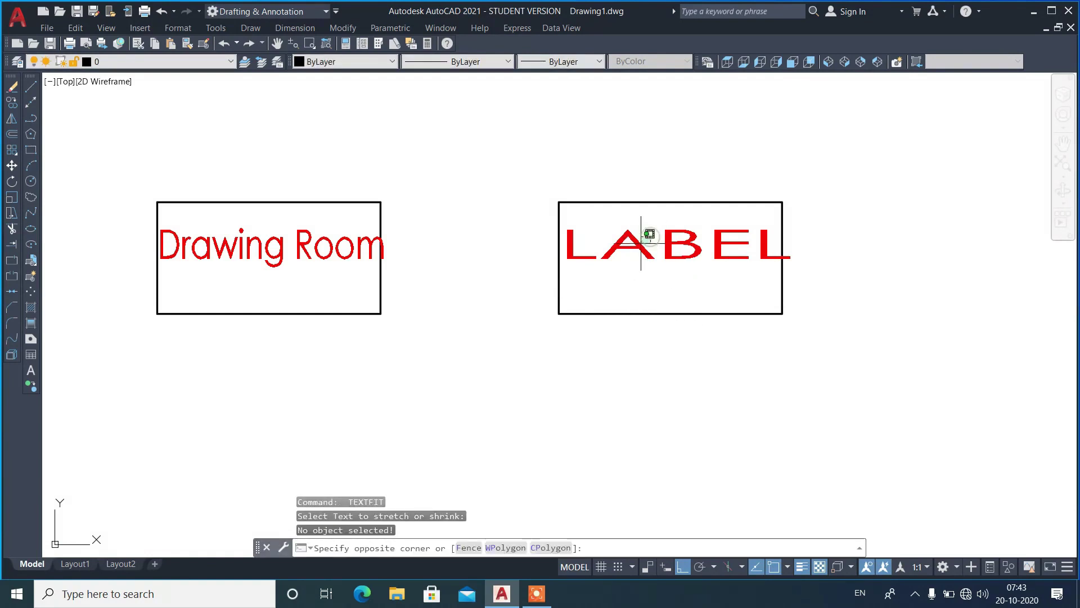
{"action": "left_click", "coordinate": [633, 248]}
{"action": "key", "text": "Return"}
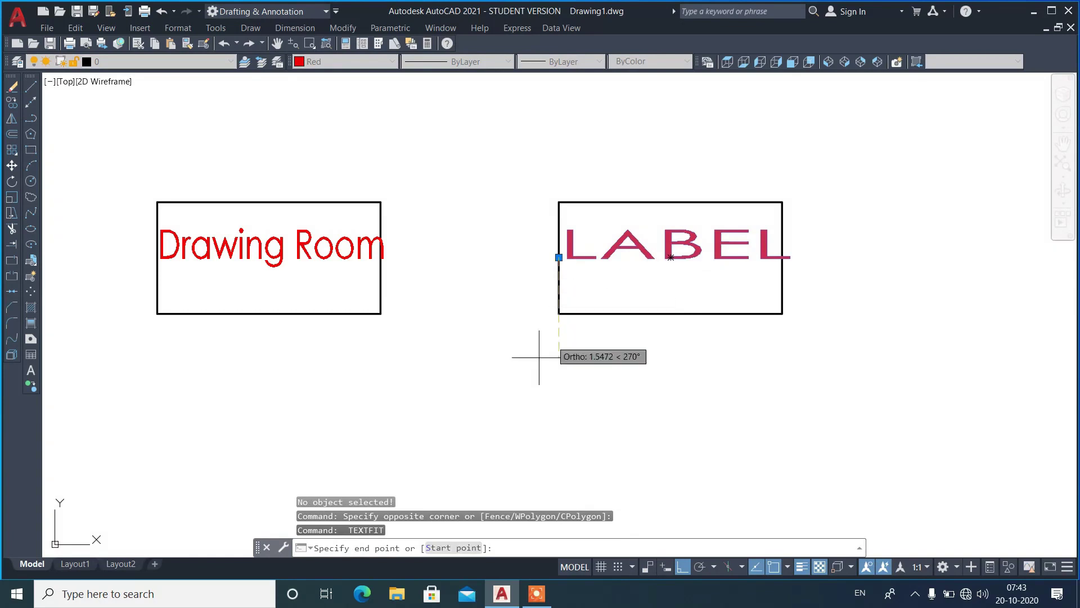
{"action": "left_click", "coordinate": [444, 548]}
{"action": "scroll", "coordinate": [499, 251], "scroll_direction": "up", "scroll_amount": 3}
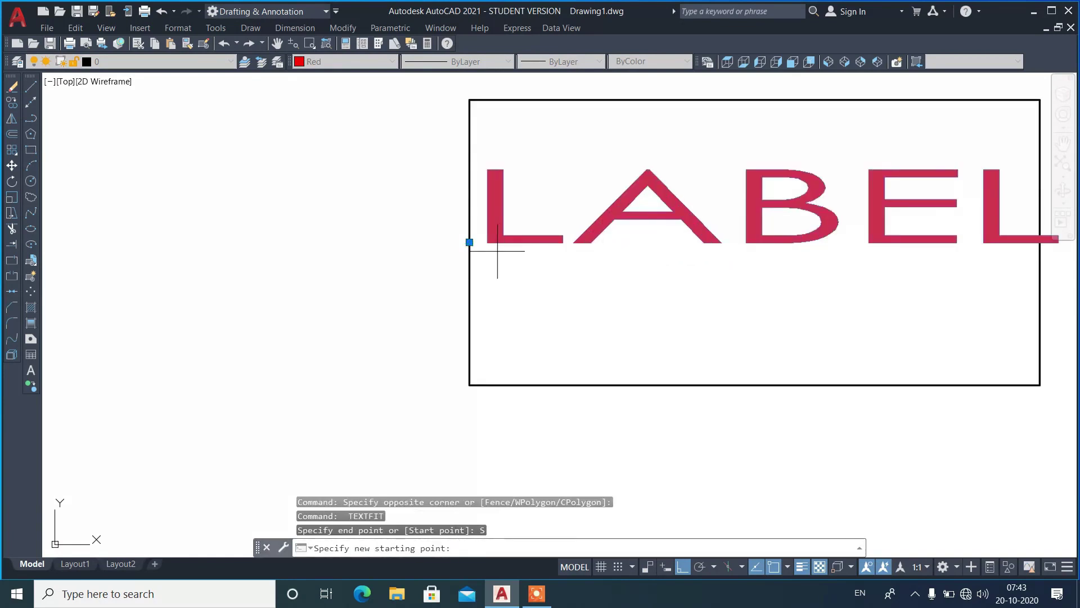
{"action": "scroll", "coordinate": [470, 234], "scroll_direction": "up", "scroll_amount": 5}
{"action": "left_click", "coordinate": [422, 215]}
{"action": "scroll", "coordinate": [506, 225], "scroll_direction": "down", "scroll_amount": 5}
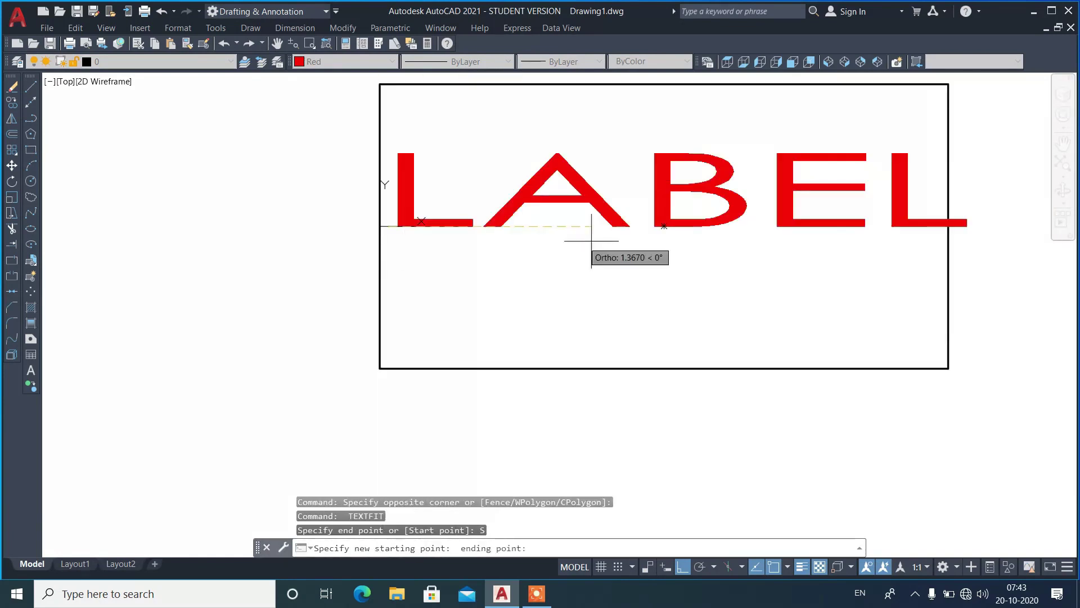
{"action": "scroll", "coordinate": [923, 232], "scroll_direction": "up", "scroll_amount": 6}
{"action": "left_click", "coordinate": [1015, 218]}
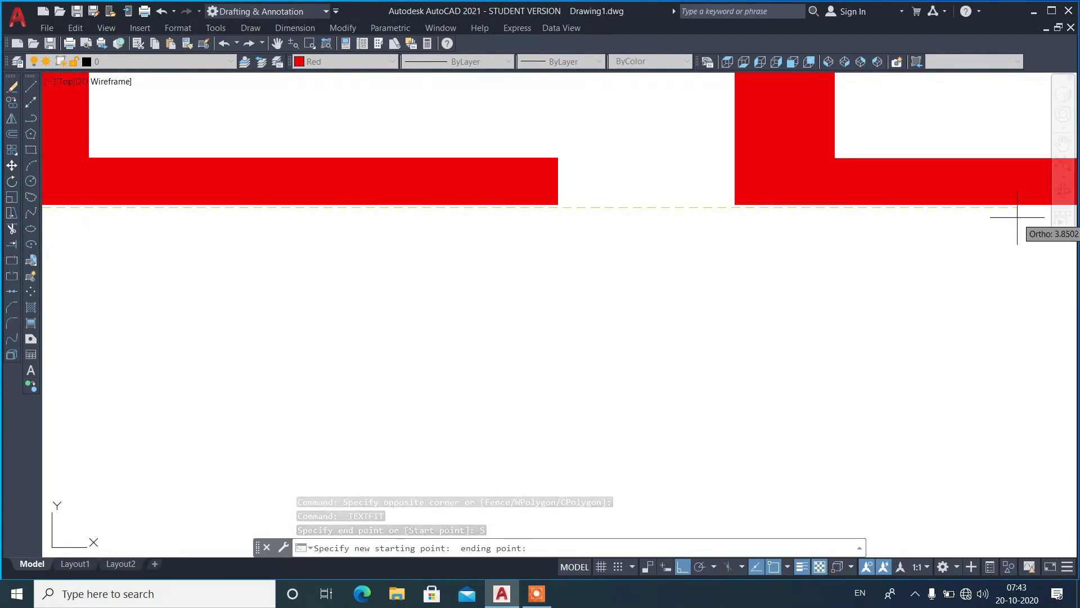
{"action": "scroll", "coordinate": [901, 225], "scroll_direction": "down", "scroll_amount": 2}
{"action": "scroll", "coordinate": [820, 229], "scroll_direction": "down", "scroll_amount": 3}
{"action": "scroll", "coordinate": [816, 234], "scroll_direction": "down", "scroll_amount": 2}
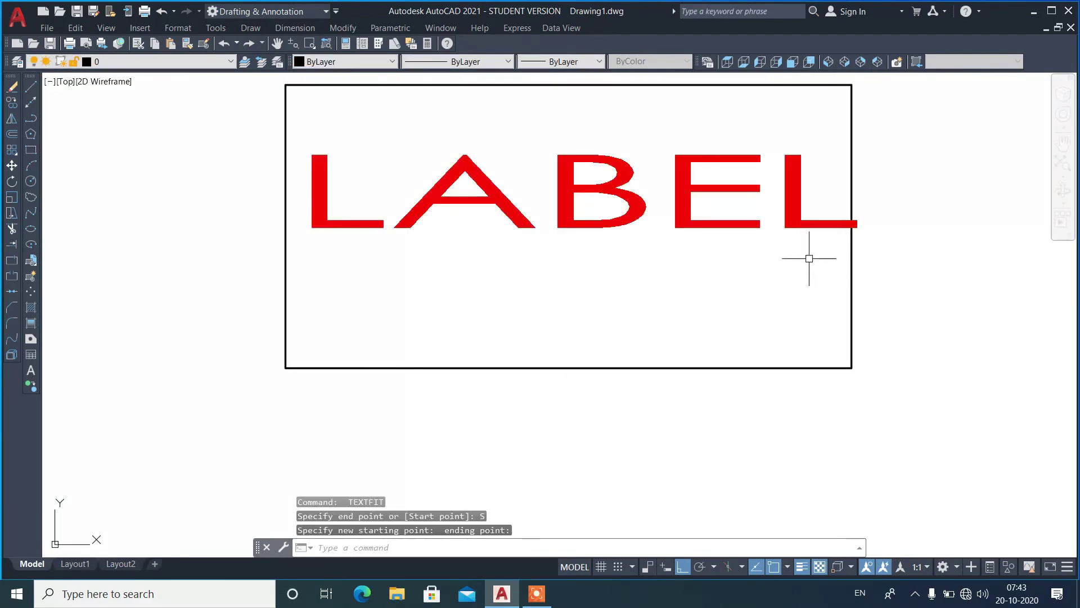
{"action": "scroll", "coordinate": [382, 244], "scroll_direction": "down", "scroll_amount": 3}
{"action": "scroll", "coordinate": [640, 218], "scroll_direction": "up", "scroll_amount": 1}
Draw a circle right of the box and match its line properties to the LABEL box
{"action": "type", "text": "c"}
{"action": "key", "text": "Return"}
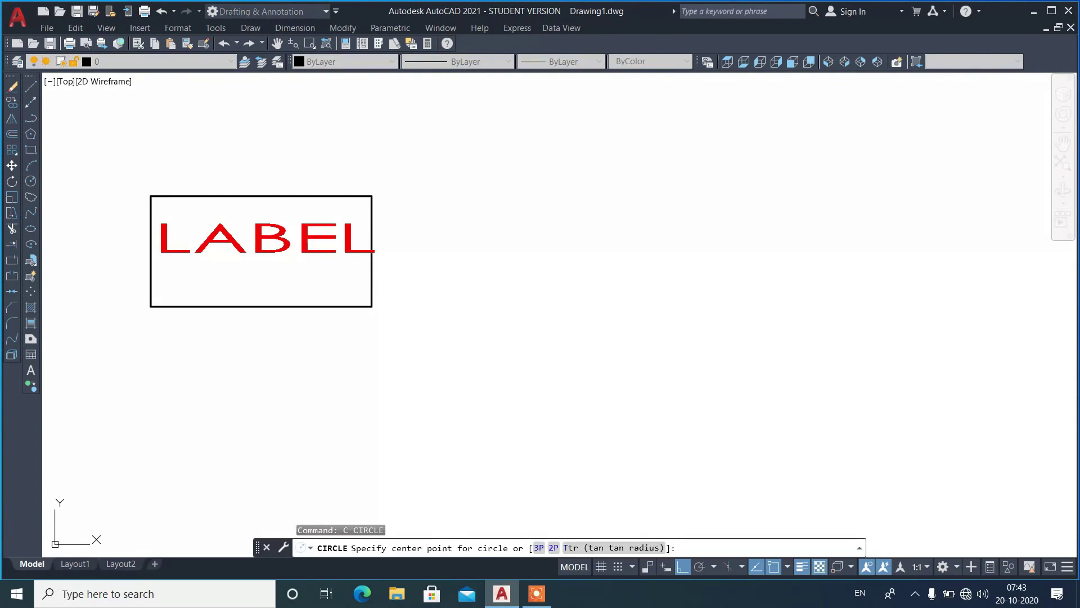
{"action": "left_click", "coordinate": [624, 285]}
{"action": "left_click", "coordinate": [696, 313]}
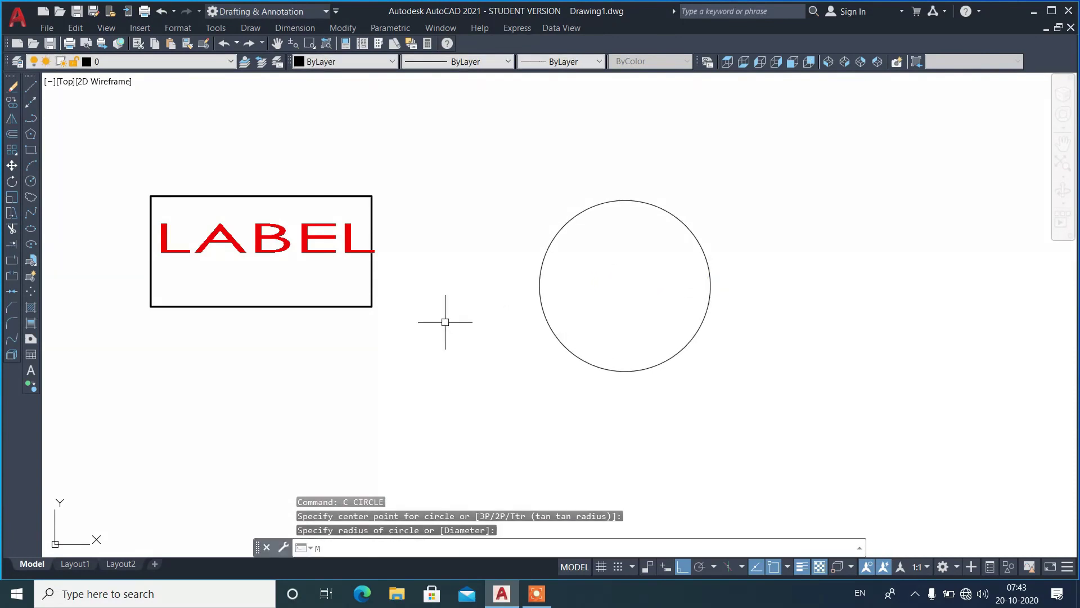
{"action": "type", "text": "ma"}
{"action": "key", "text": "Return"}
{"action": "left_click", "coordinate": [372, 298]}
{"action": "left_click", "coordinate": [562, 313]}
{"action": "left_click", "coordinate": [513, 342]}
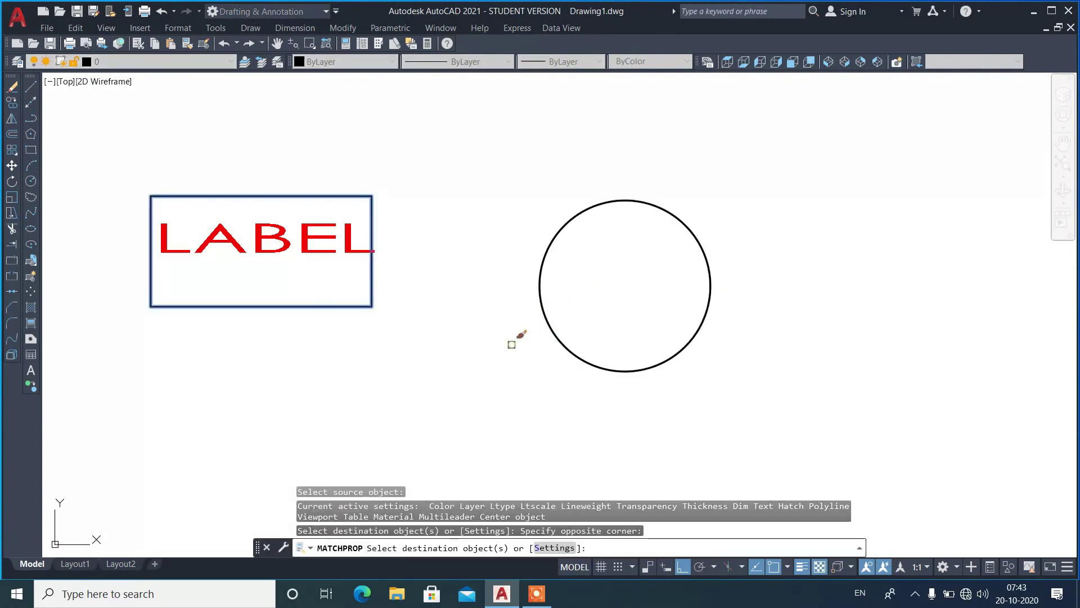
Check the LABEL text's colour, then add the text CIRCLE
{"action": "scroll", "coordinate": [655, 260], "scroll_direction": "up", "scroll_amount": 2}
{"action": "left_click", "coordinate": [189, 230]}
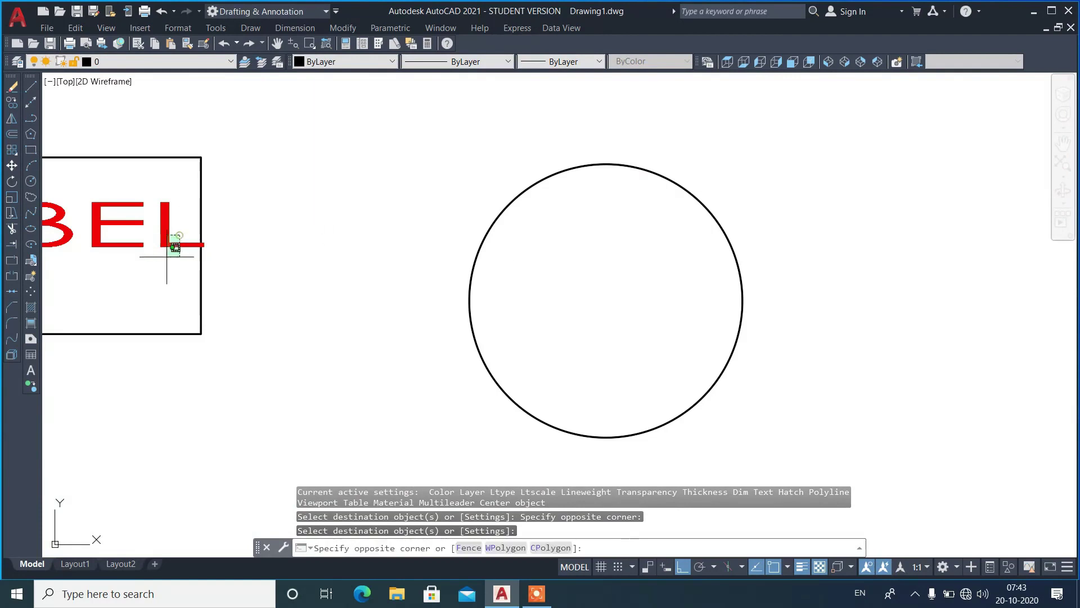
{"action": "scroll", "coordinate": [270, 253], "scroll_direction": "down", "scroll_amount": 3}
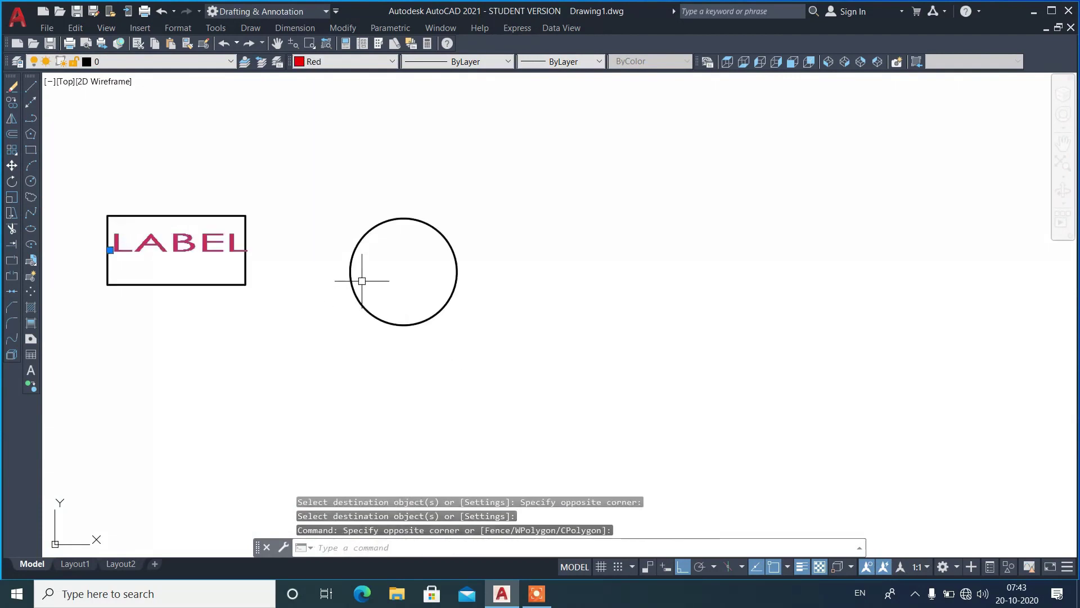
{"action": "key", "text": "Escape"}
{"action": "type", "text": "CIRCLE"}
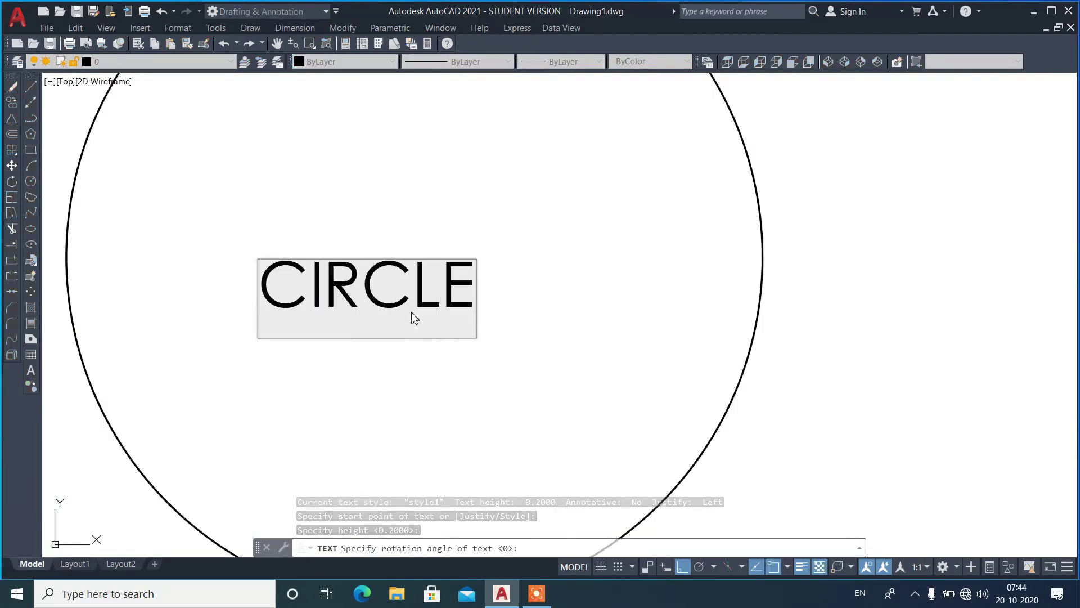
{"action": "left_click", "coordinate": [436, 382]}
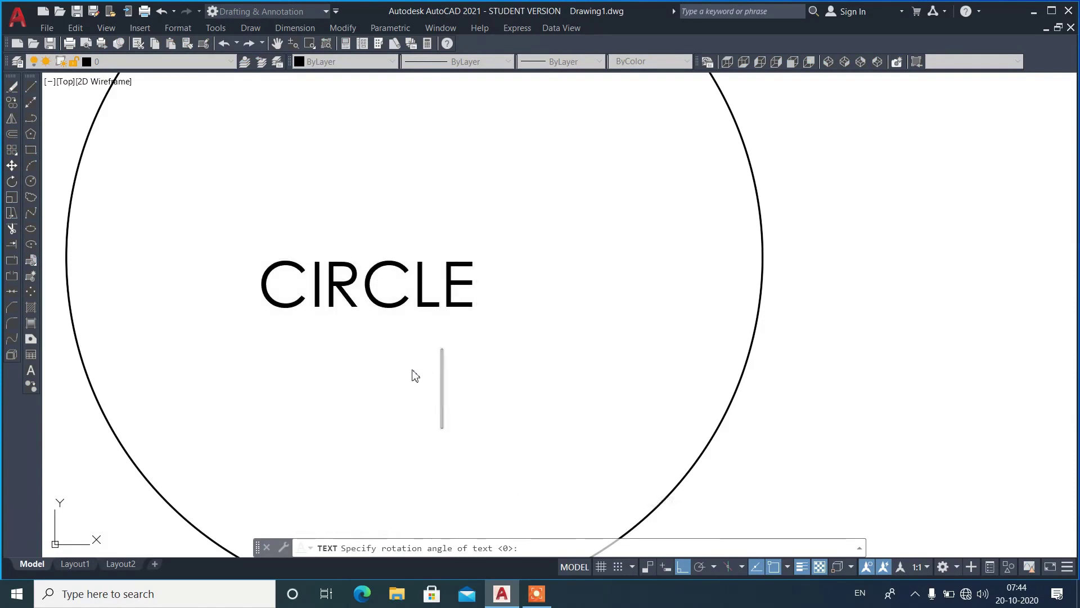
{"action": "key", "text": "Escape"}
Draw a horizontal diameter line across the circle
{"action": "type", "text": "l"}
{"action": "key", "text": "Return"}
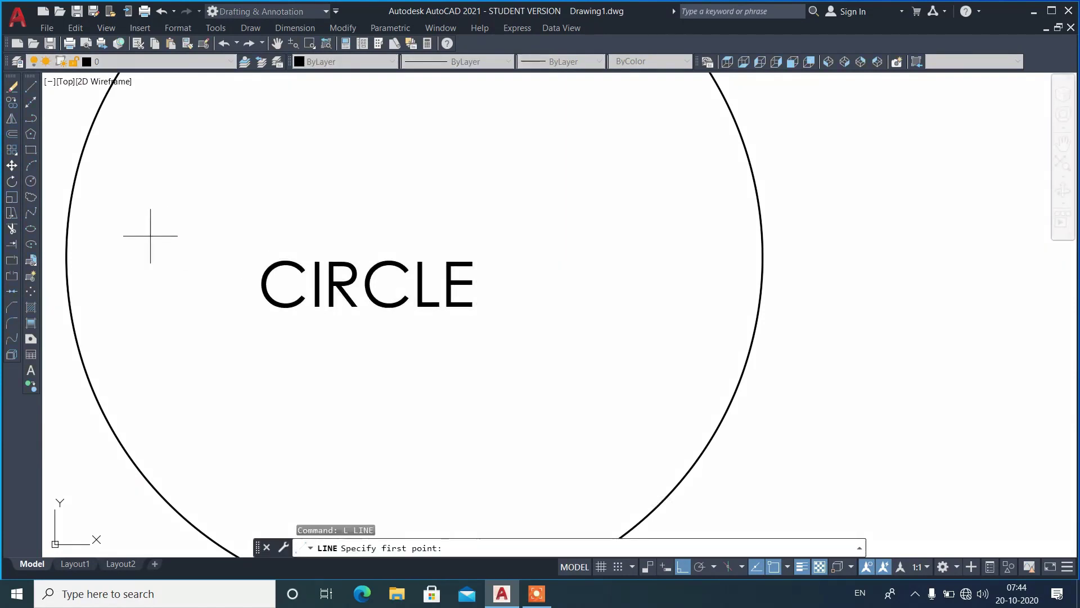
{"action": "left_click", "coordinate": [65, 256]}
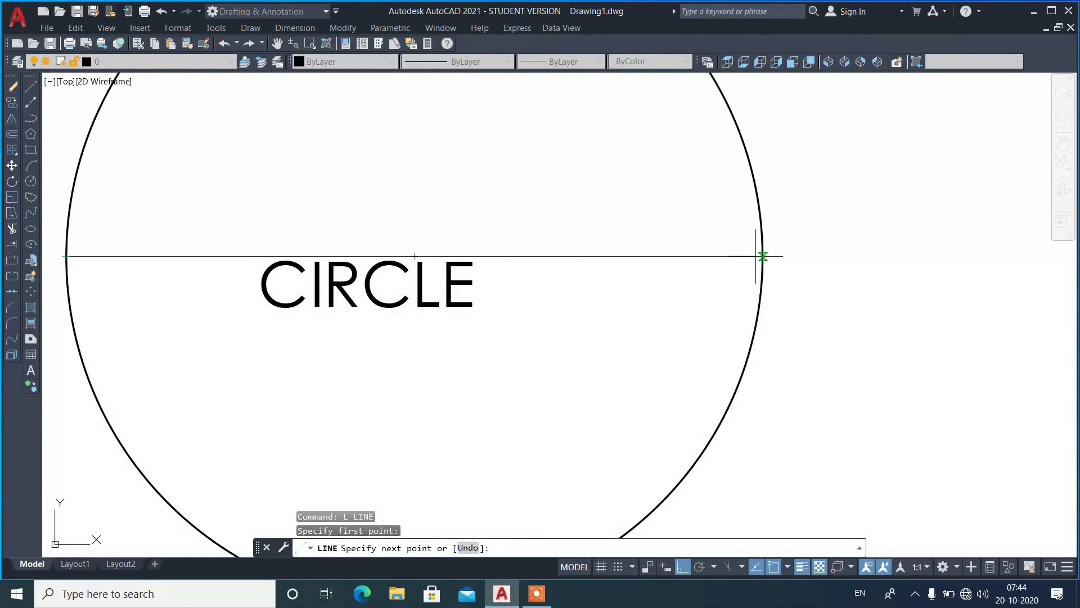
{"action": "left_click", "coordinate": [762, 253]}
Move the CIRCLE text onto the diameter line
{"action": "left_click", "coordinate": [482, 305]}
{"action": "left_click", "coordinate": [446, 280]}
{"action": "type", "text": "m"}
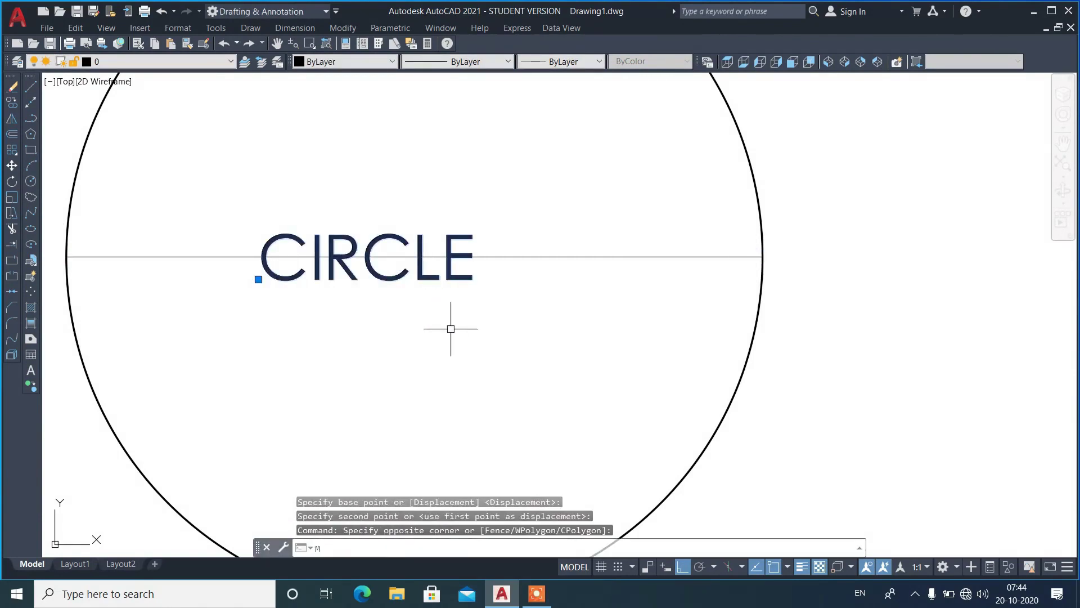
{"action": "key", "text": "Return"}
{"action": "left_click", "coordinate": [450, 329]}
{"action": "left_click", "coordinate": [492, 328]}
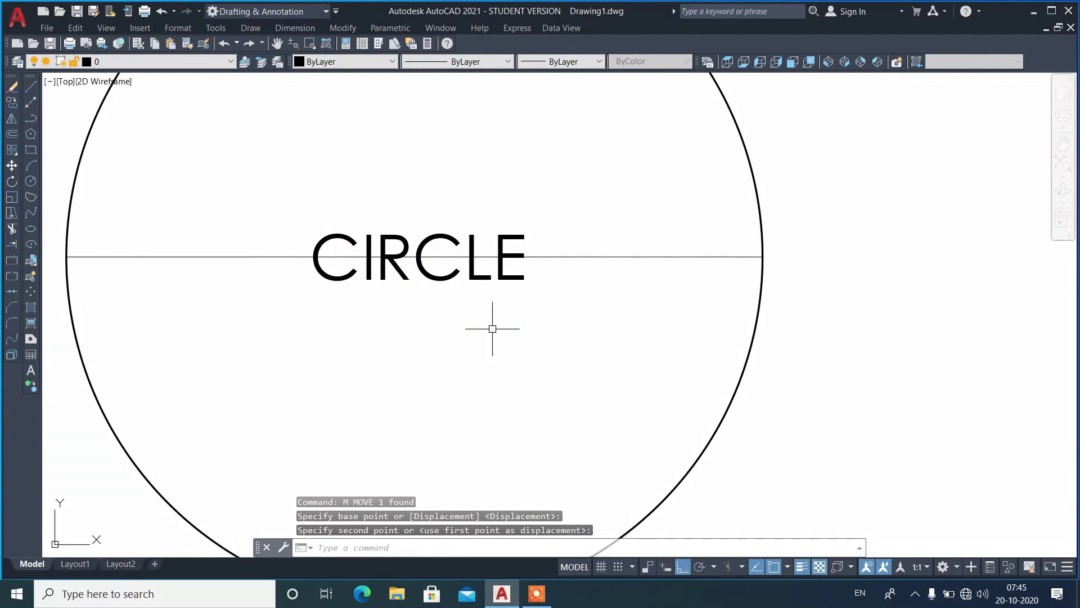
Stretch CIRCLE with TEXTFIT across the full diameter, edge to edge
{"action": "type", "text": "TEXTFIT"}
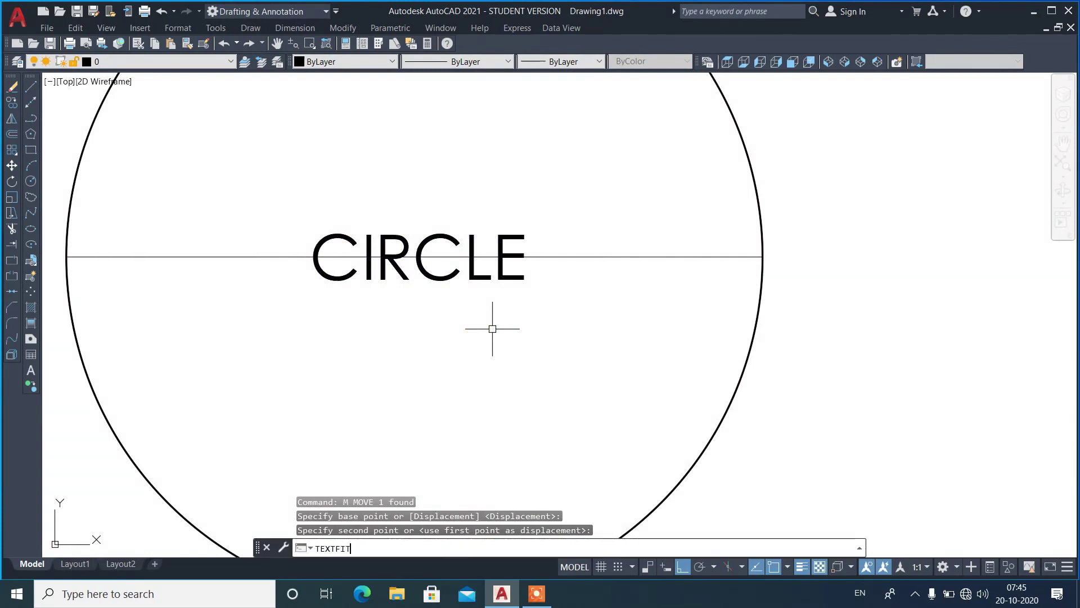
{"action": "key", "text": "Return"}
{"action": "left_click", "coordinate": [445, 280]}
{"action": "type", "text": "S"}
{"action": "key", "text": "Return"}
{"action": "left_click", "coordinate": [66, 256]}
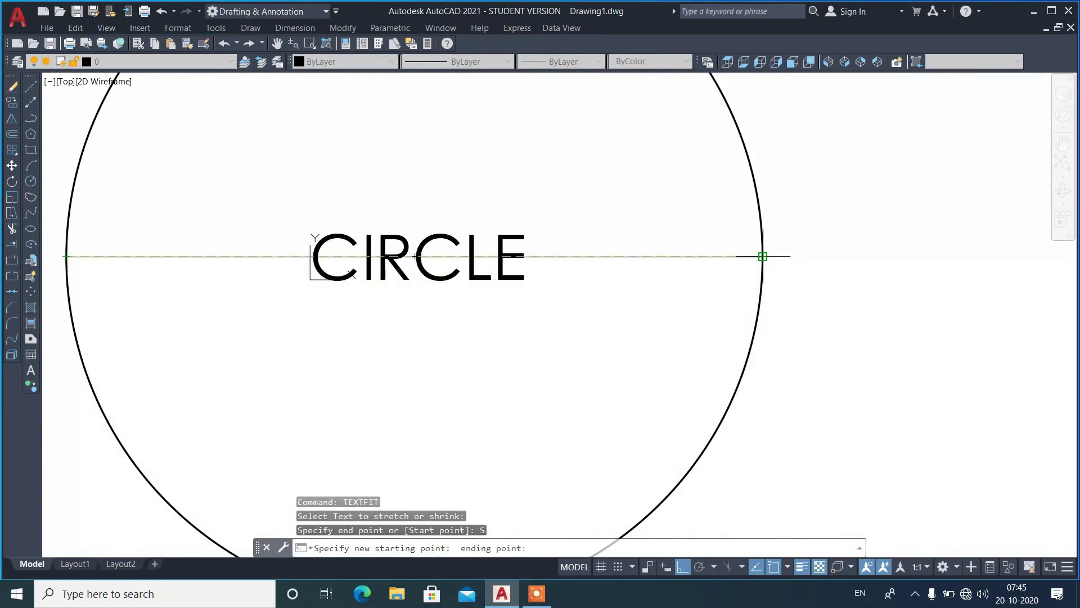
{"action": "left_click", "coordinate": [763, 256]}
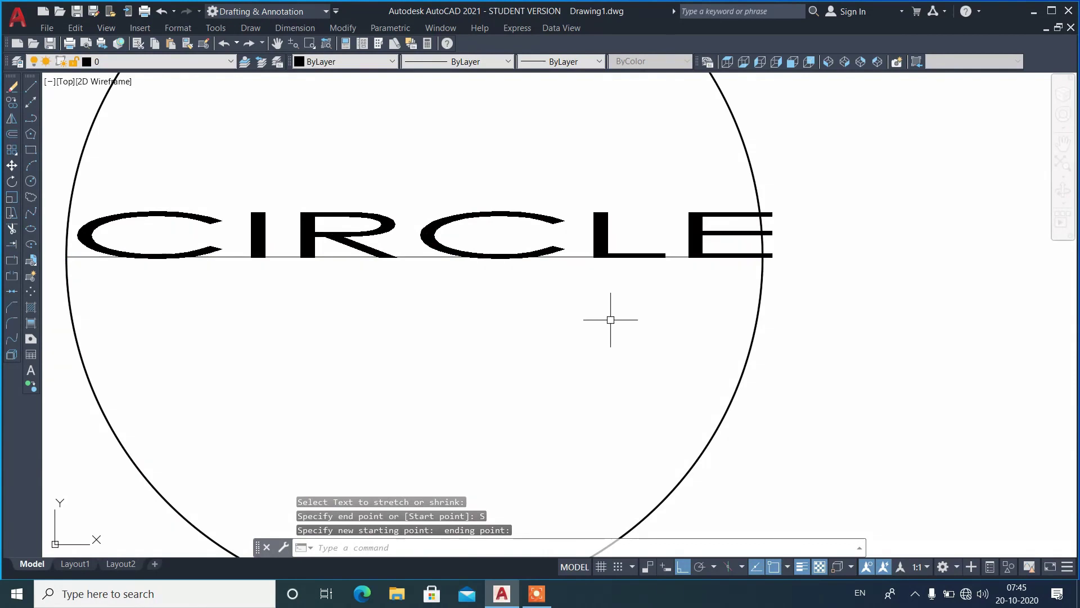
Refit CIRCLE between closer start and end points to shrink it
{"action": "key", "text": "Return"}
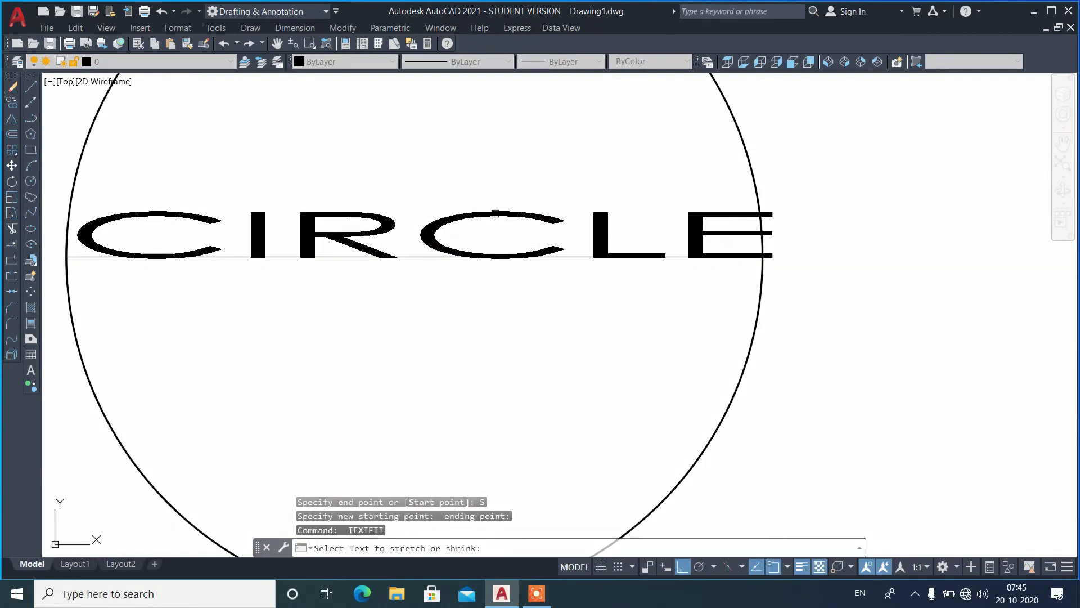
{"action": "left_click", "coordinate": [494, 213]}
{"action": "type", "text": "S"}
{"action": "key", "text": "Return"}
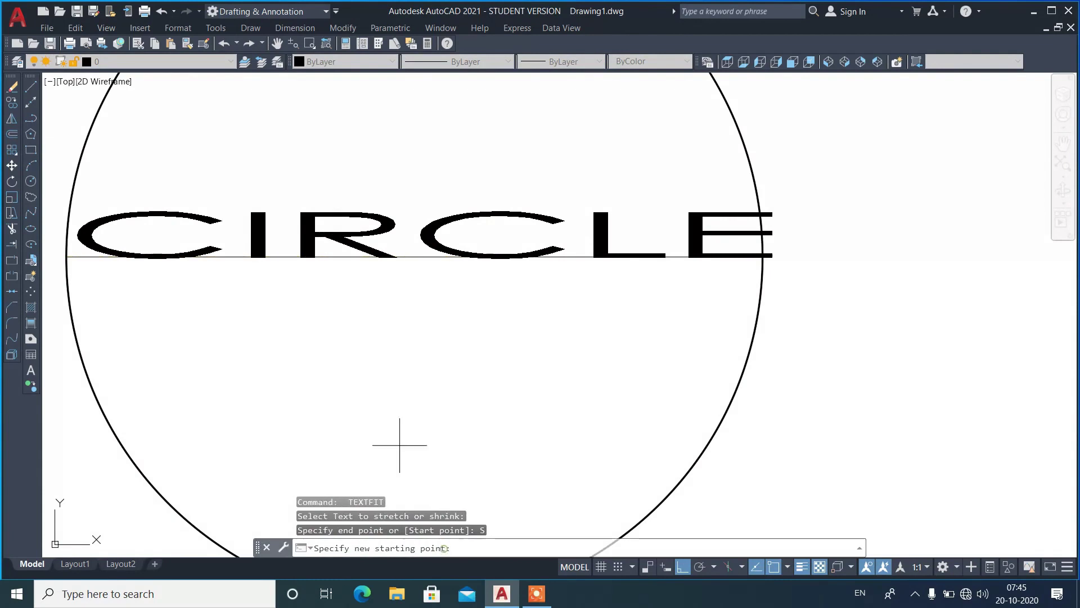
{"action": "left_click", "coordinate": [282, 256]}
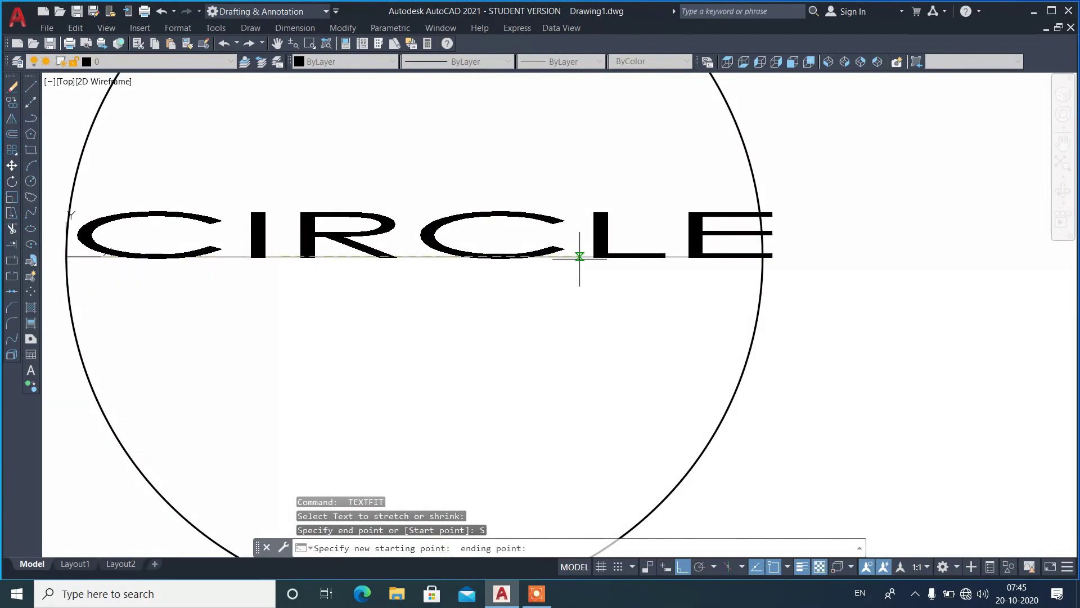
{"action": "left_click", "coordinate": [580, 259]}
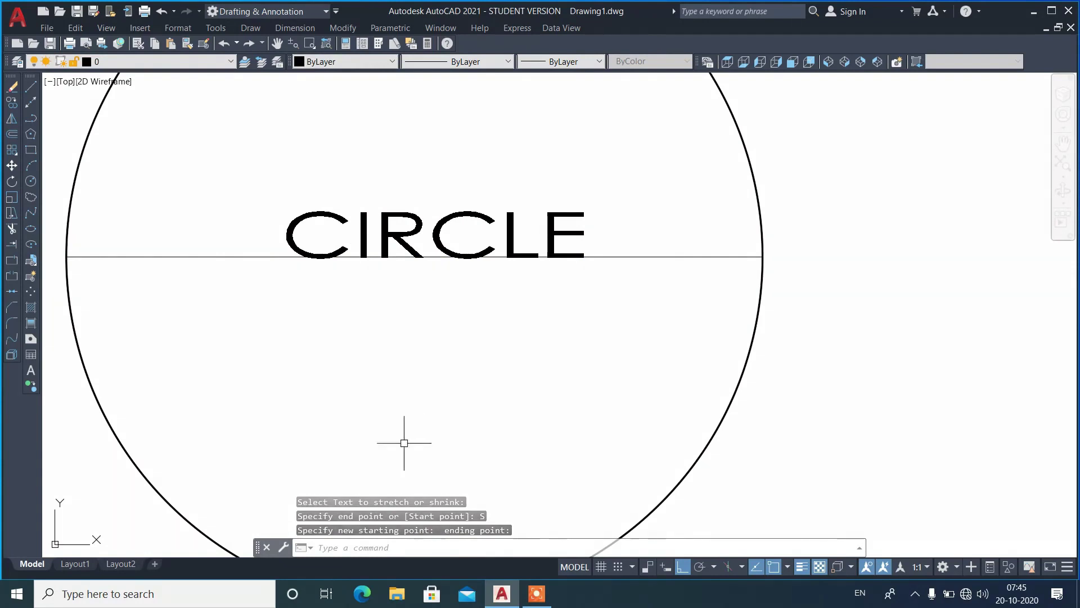
Select the circle, diameter line and CIRCLE text together
{"action": "scroll", "coordinate": [495, 440], "scroll_direction": "down", "scroll_amount": 4}
{"action": "left_click", "coordinate": [690, 302]}
{"action": "left_click", "coordinate": [361, 468]}
{"action": "scroll", "coordinate": [494, 476], "scroll_direction": "up", "scroll_amount": 2}
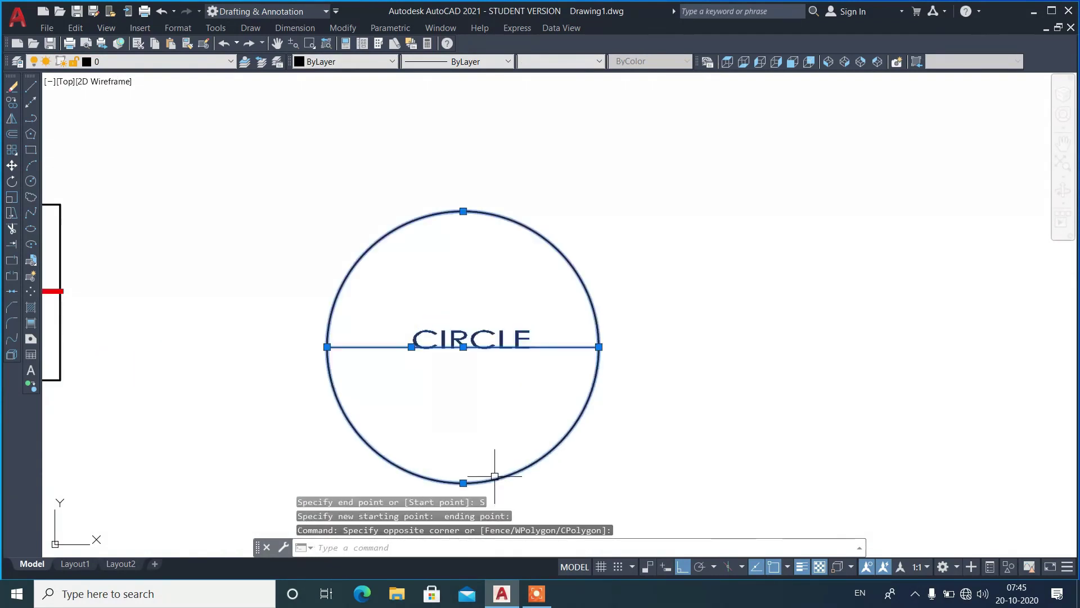
{"action": "scroll", "coordinate": [497, 437], "scroll_direction": "up", "scroll_amount": 2}
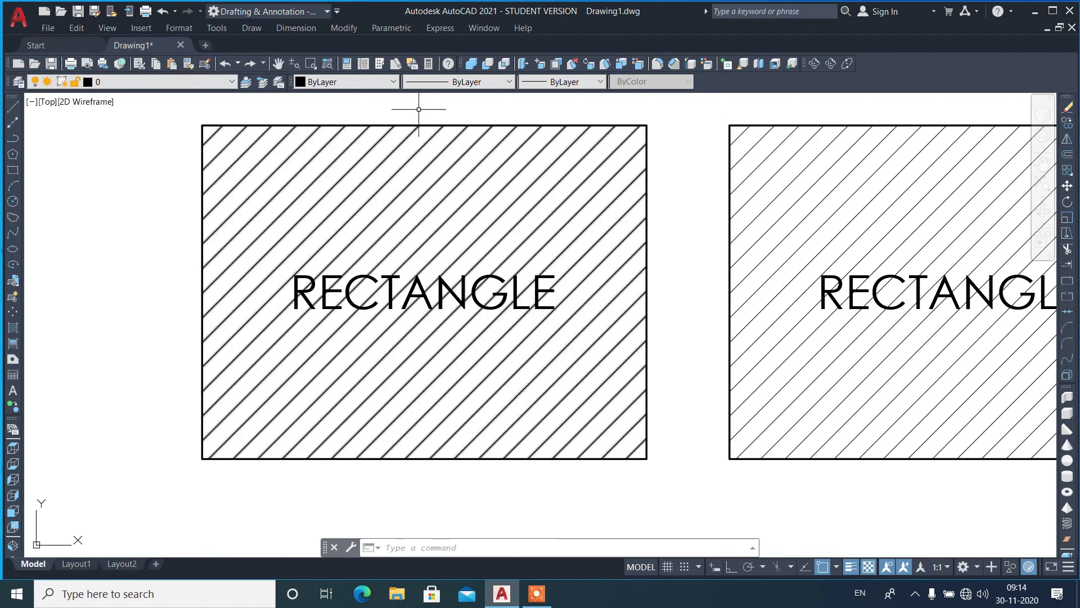
Open the Express menu to reach the Text tools
{"action": "left_click", "coordinate": [439, 28]}
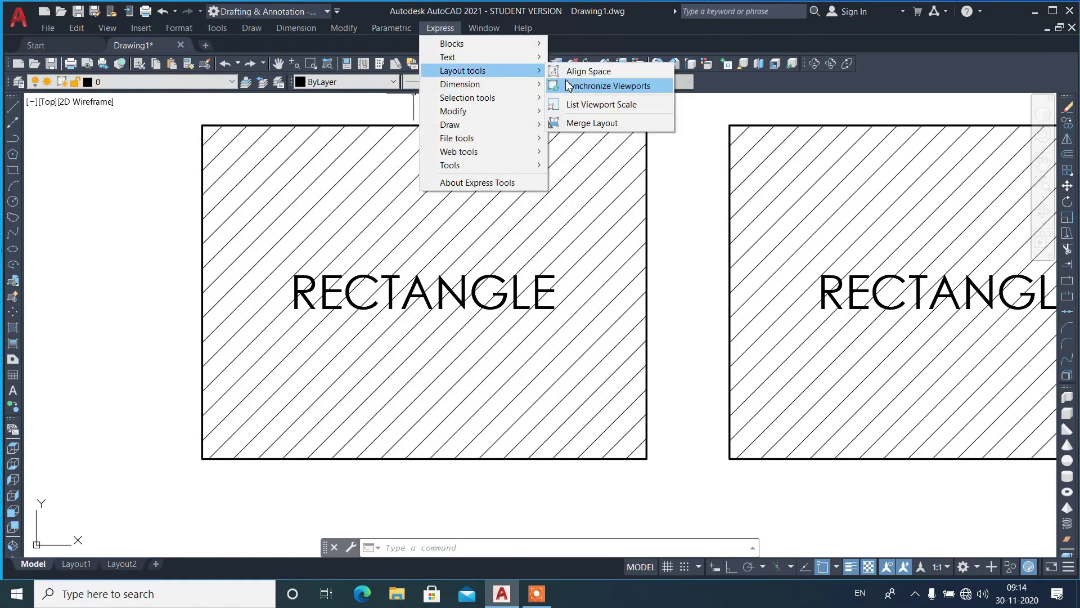
{"action": "mouse_move", "coordinate": [448, 57]}
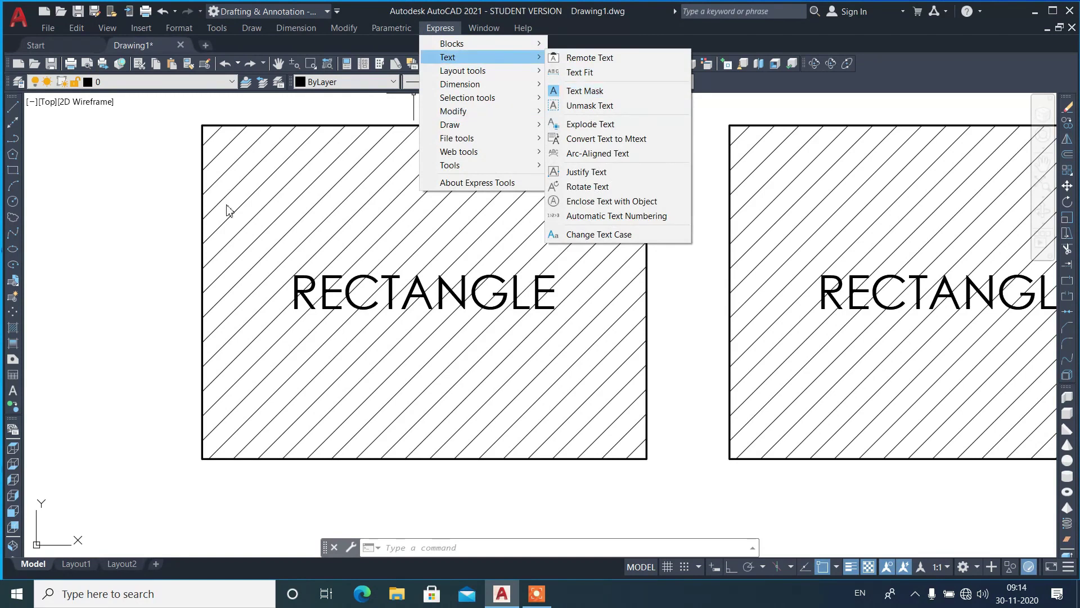
Mask the first RECTANGLE label with a Wipeout mask at offset factor 0.25
{"action": "left_click", "coordinate": [617, 96]}
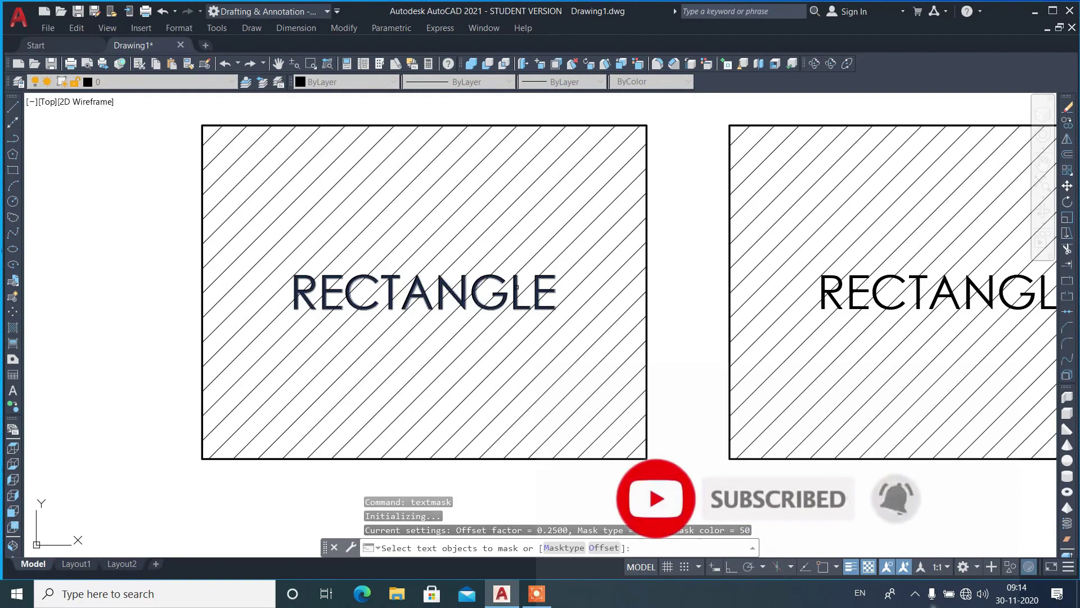
{"action": "left_click", "coordinate": [516, 288]}
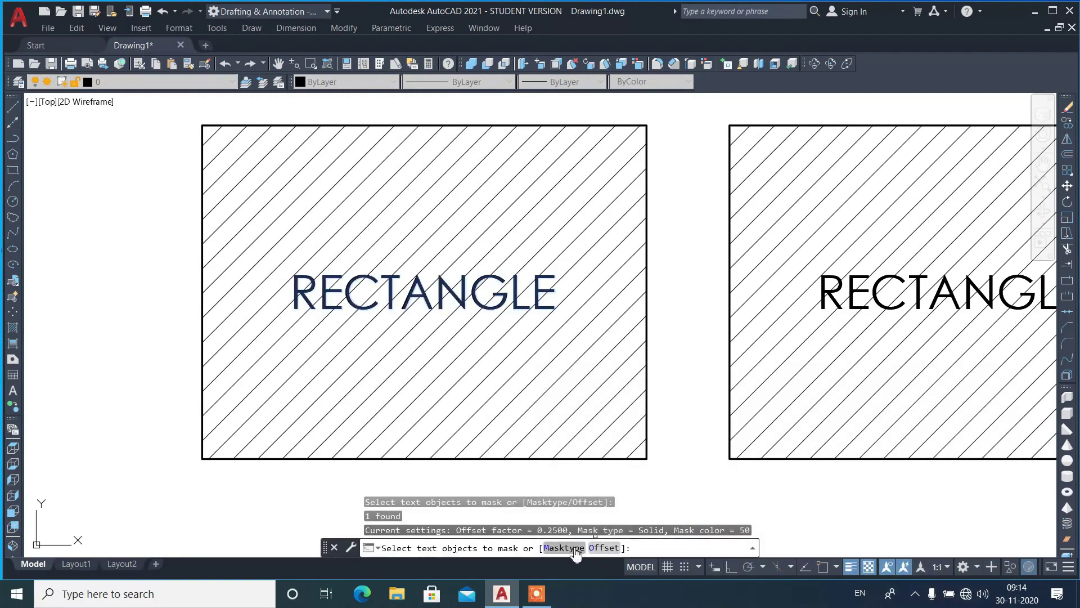
{"action": "left_click", "coordinate": [575, 550]}
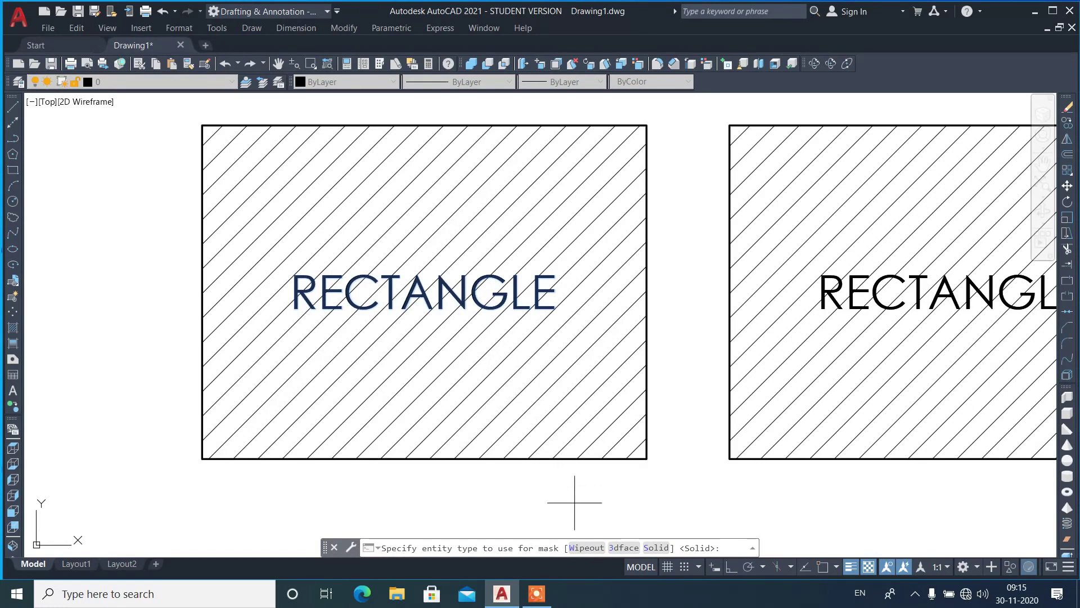
{"action": "left_click", "coordinate": [590, 548]}
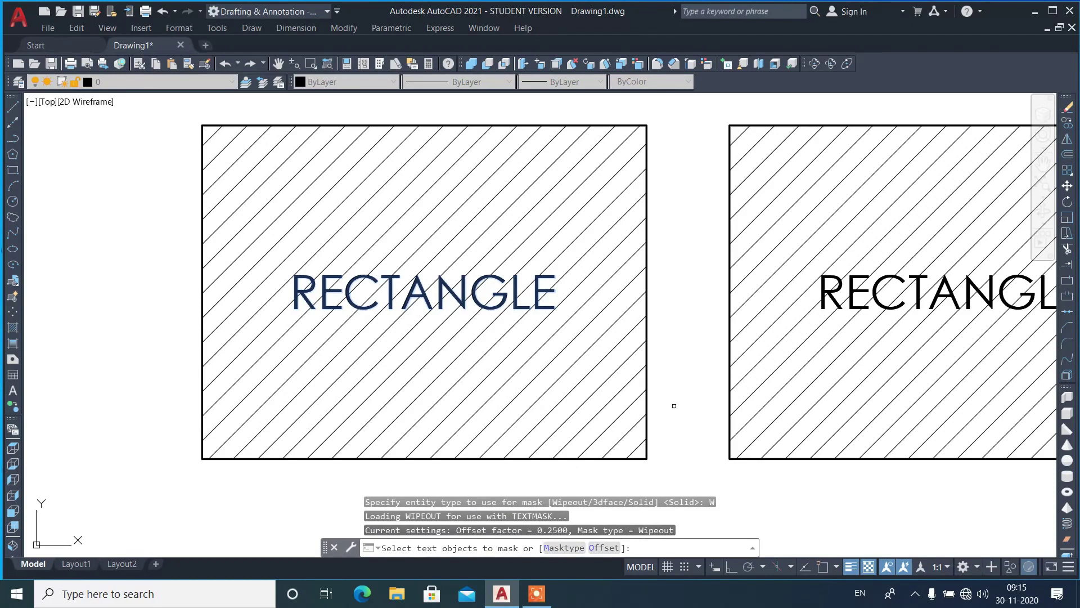
{"action": "key", "text": "Return"}
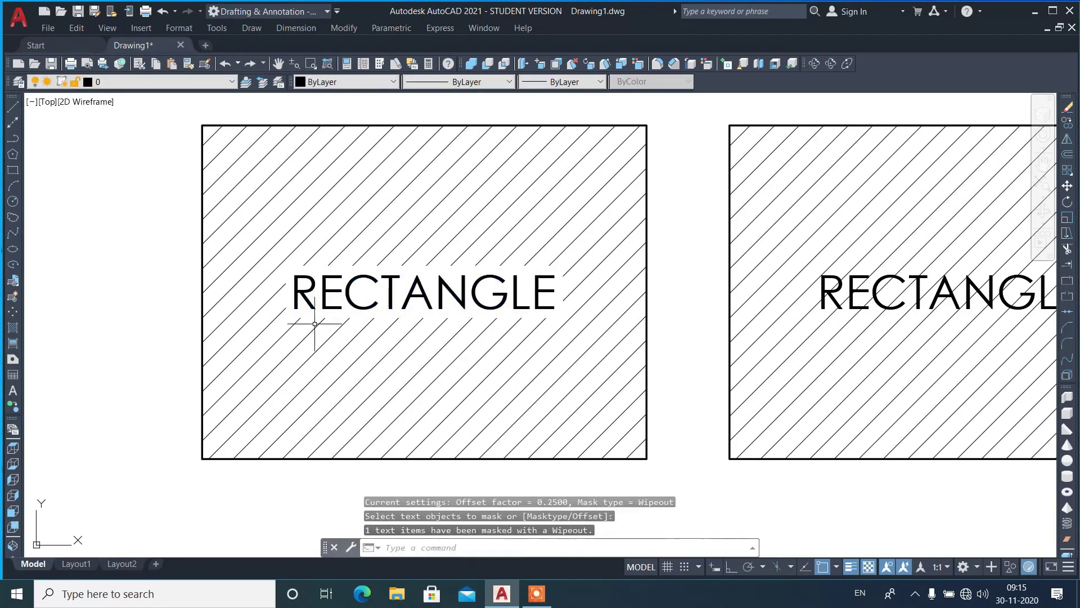
{"action": "scroll", "coordinate": [303, 315], "scroll_direction": "up", "scroll_amount": 2}
{"action": "scroll", "coordinate": [292, 292], "scroll_direction": "up", "scroll_amount": 5}
{"action": "scroll", "coordinate": [422, 183], "scroll_direction": "down", "scroll_amount": 3}
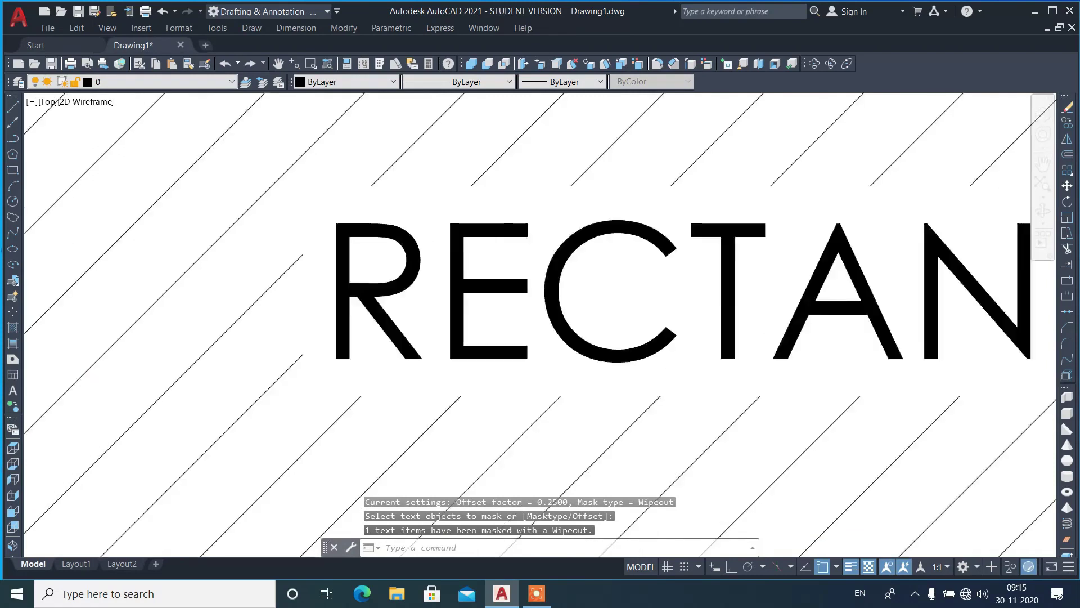
{"action": "scroll", "coordinate": [388, 192], "scroll_direction": "down", "scroll_amount": 4}
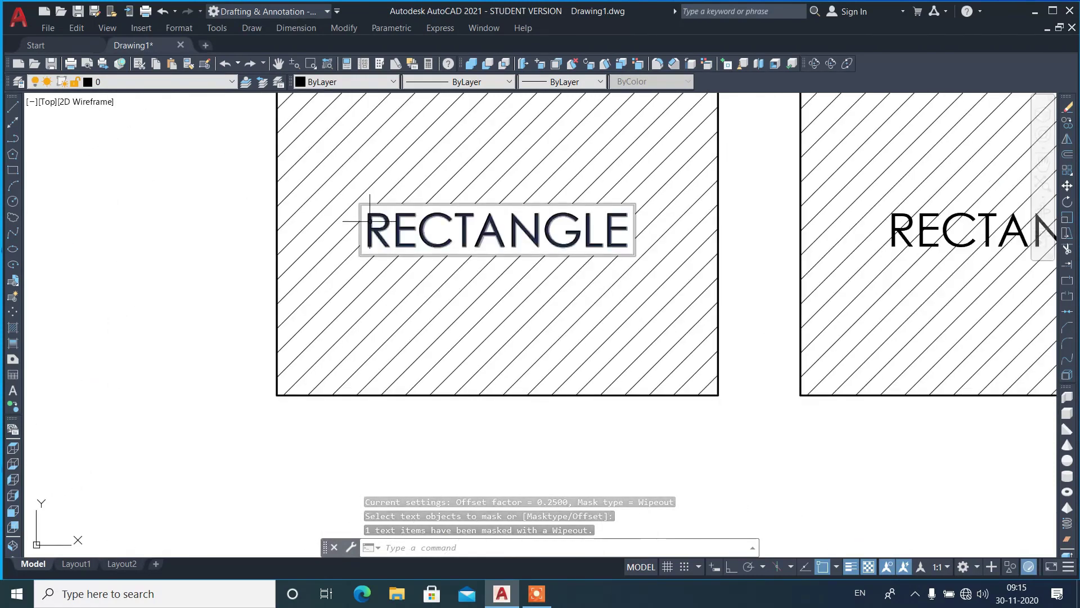
{"action": "scroll", "coordinate": [155, 352], "scroll_direction": "down", "scroll_amount": 2}
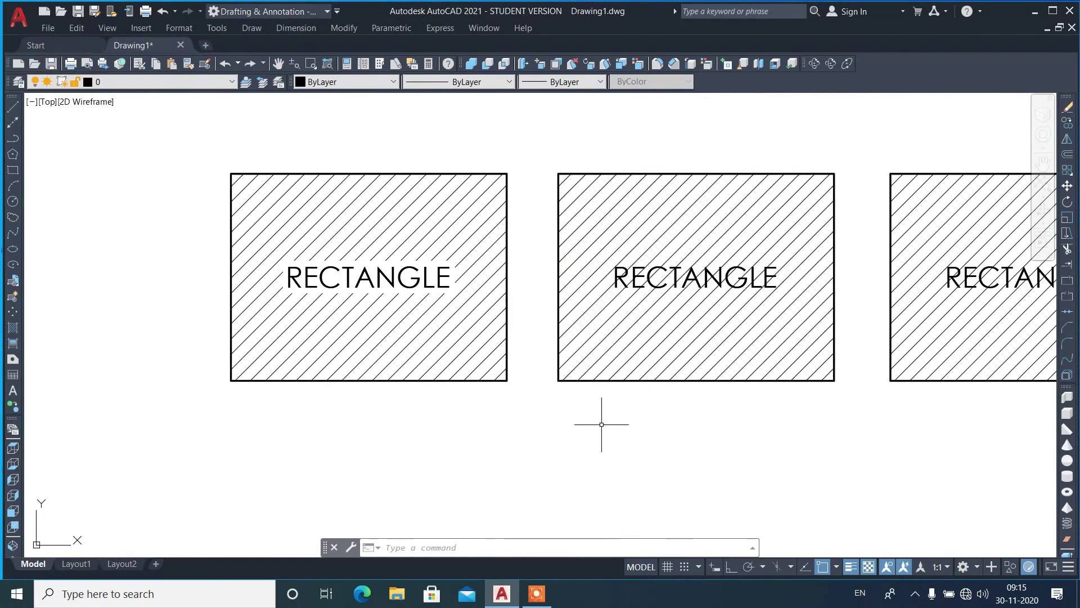
Start and cancel the WIPEOUT command twice
{"action": "type", "text": "WIPEOUT"}
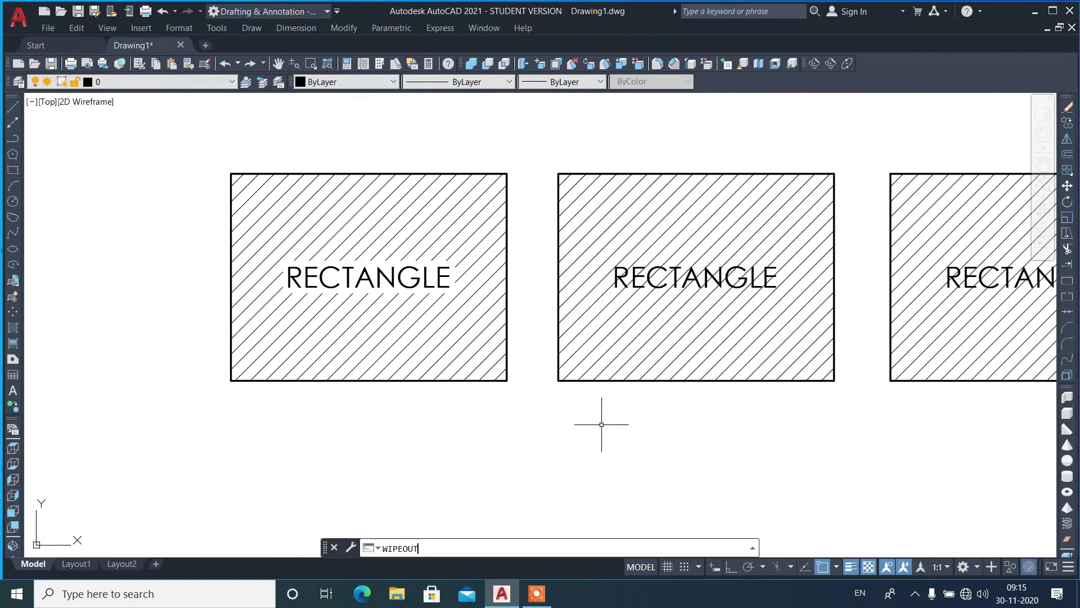
{"action": "key", "text": "Return"}
{"action": "key", "text": "Escape"}
{"action": "key", "text": "Return"}
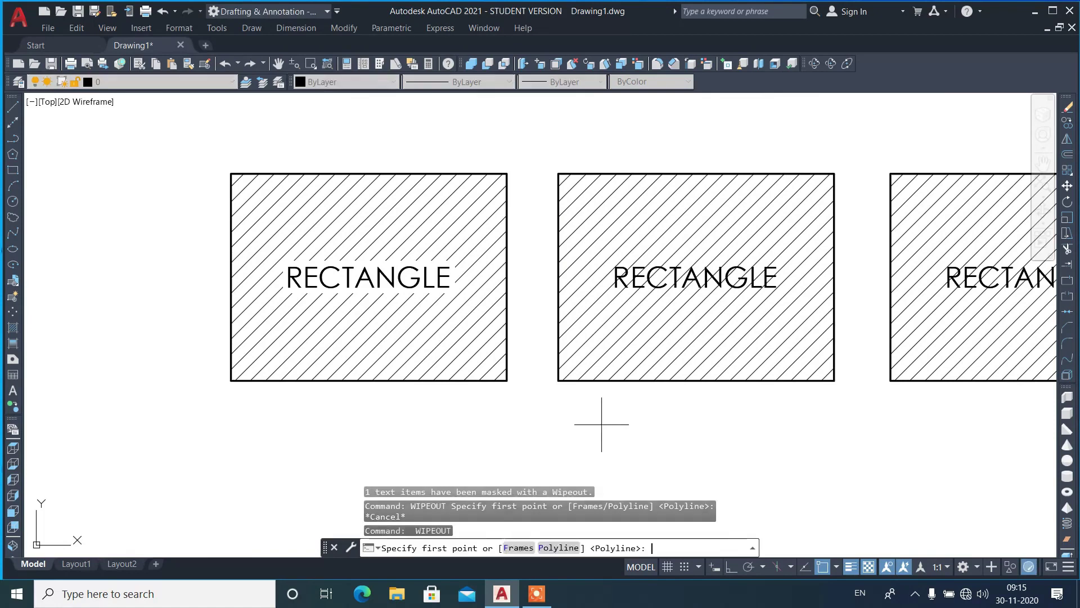
{"action": "key", "text": "Escape"}
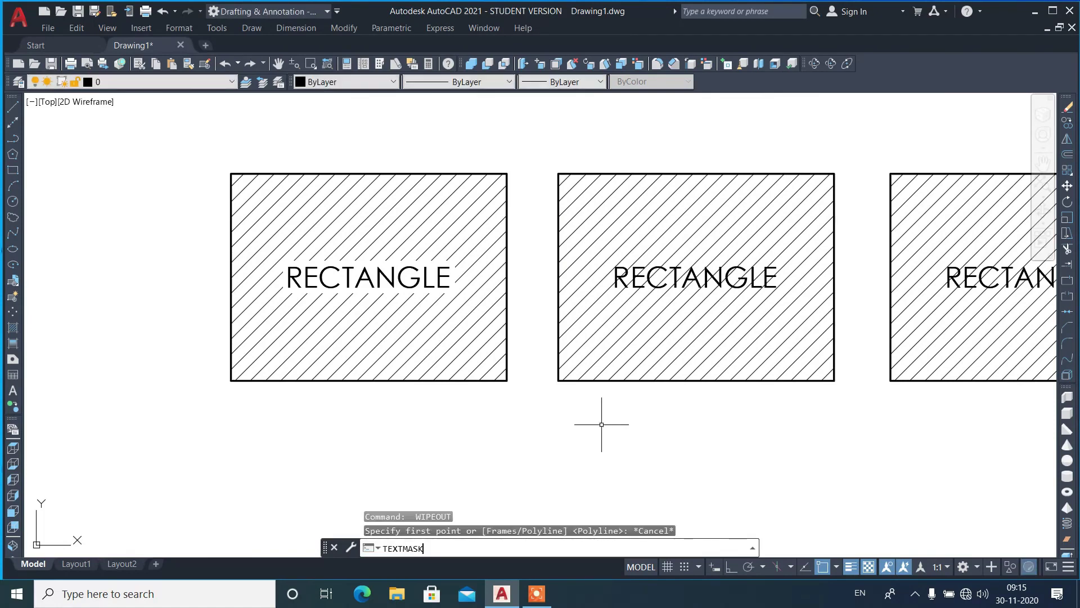
Mask the middle rectangle's RECTANGLE text with a 3dface mask
{"action": "key", "text": "Return"}
{"action": "left_click", "coordinate": [598, 548]}
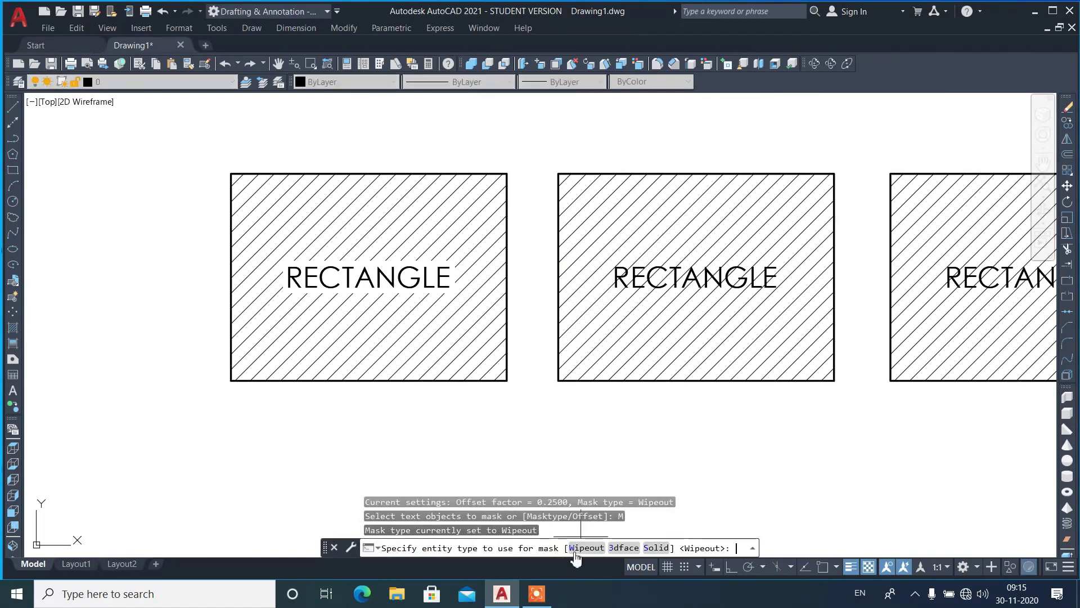
{"action": "left_click", "coordinate": [623, 548]}
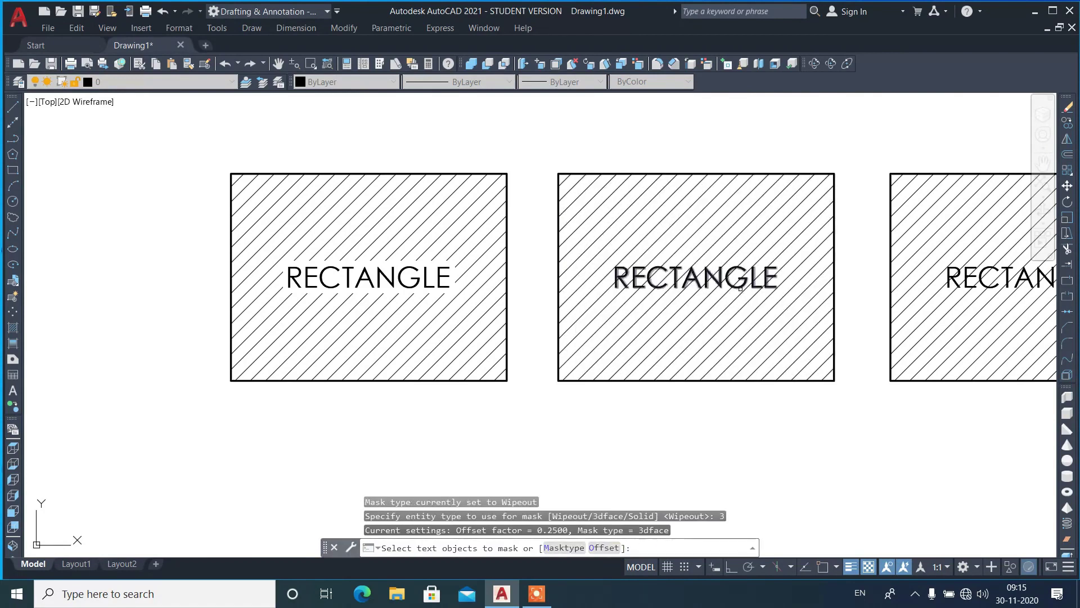
{"action": "scroll", "coordinate": [741, 288], "scroll_direction": "up", "scroll_amount": 4}
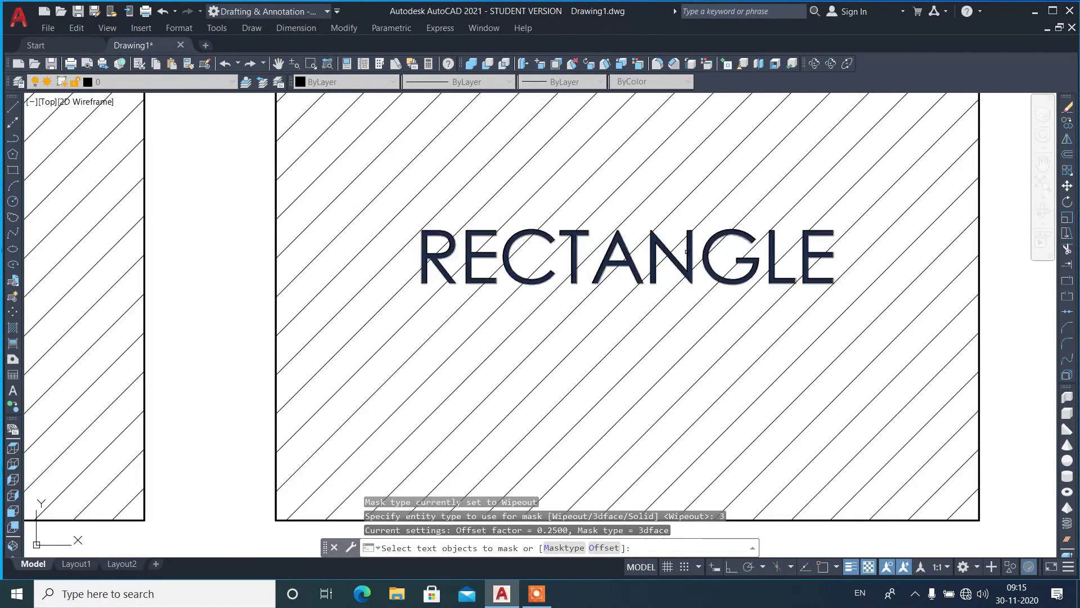
{"action": "left_click", "coordinate": [686, 251]}
{"action": "key", "text": "Return"}
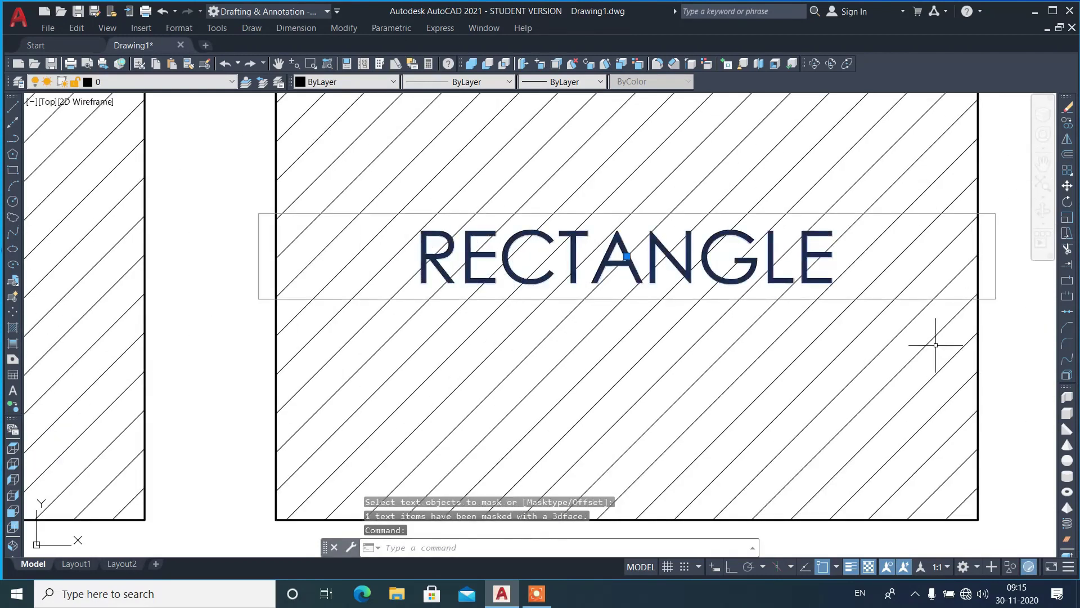
{"action": "scroll", "coordinate": [619, 281], "scroll_direction": "down", "scroll_amount": 4}
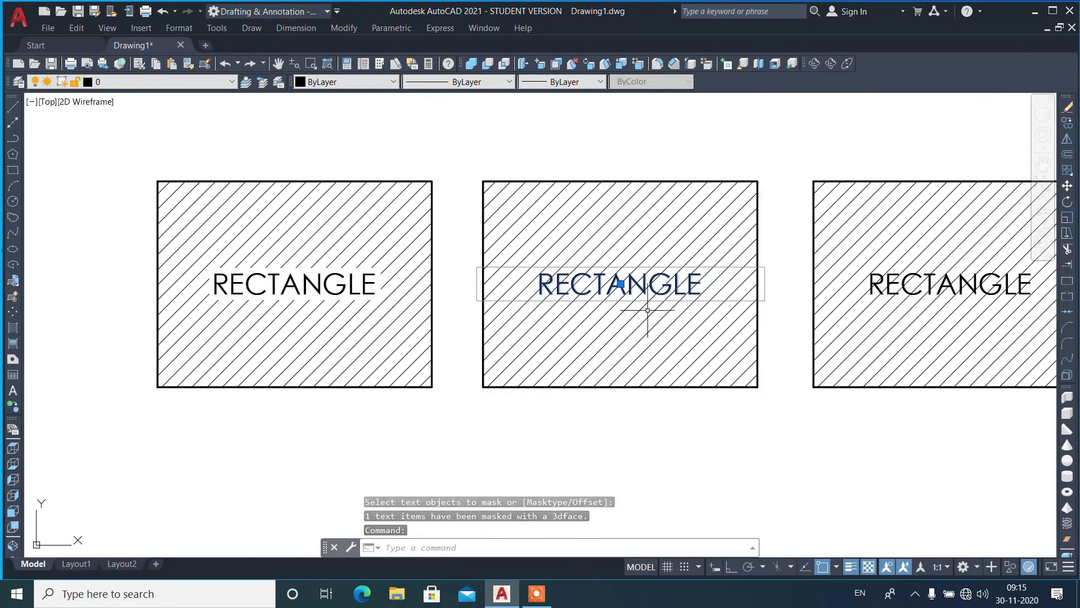
{"action": "scroll", "coordinate": [642, 304], "scroll_direction": "up", "scroll_amount": 2}
{"action": "key", "text": "Escape"}
Start a new TEXTMASK command for the next label
{"action": "scroll", "coordinate": [529, 308], "scroll_direction": "down", "scroll_amount": 3}
{"action": "scroll", "coordinate": [853, 327], "scroll_direction": "up", "scroll_amount": 2}
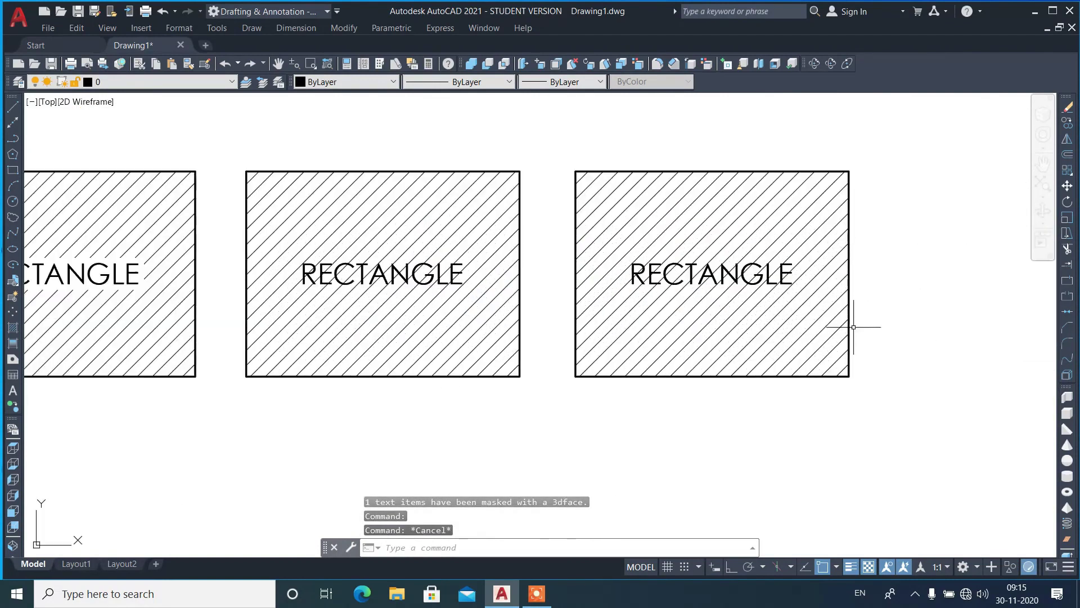
{"action": "type", "text": "TEXTMASK"}
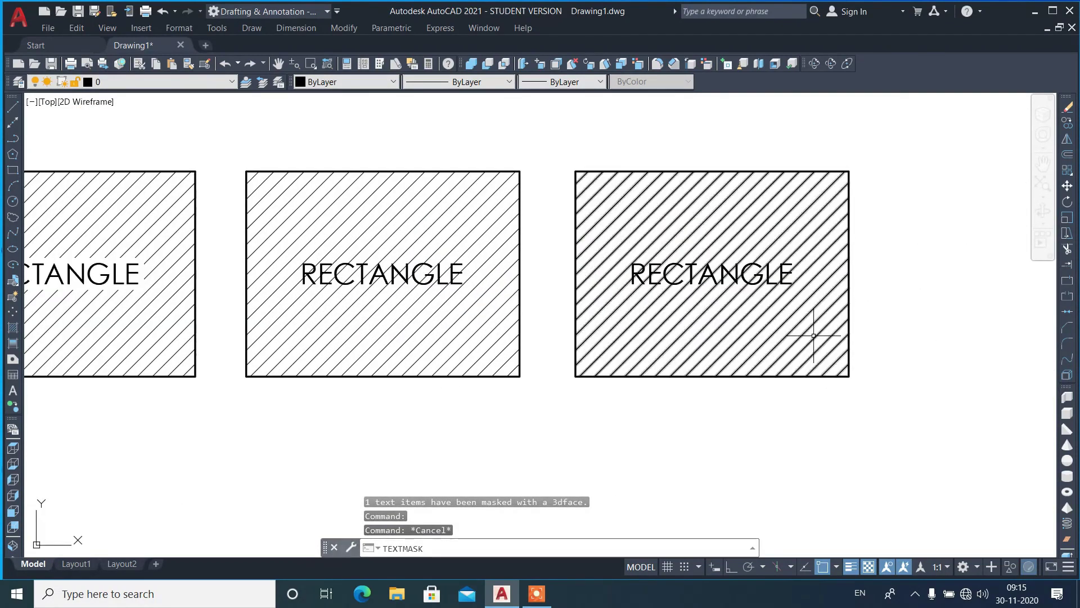
{"action": "key", "text": "Return"}
Set the TEXTMASK type to a solid mask in orange, colour 30
{"action": "type", "text": "M"}
{"action": "key", "text": "Return"}
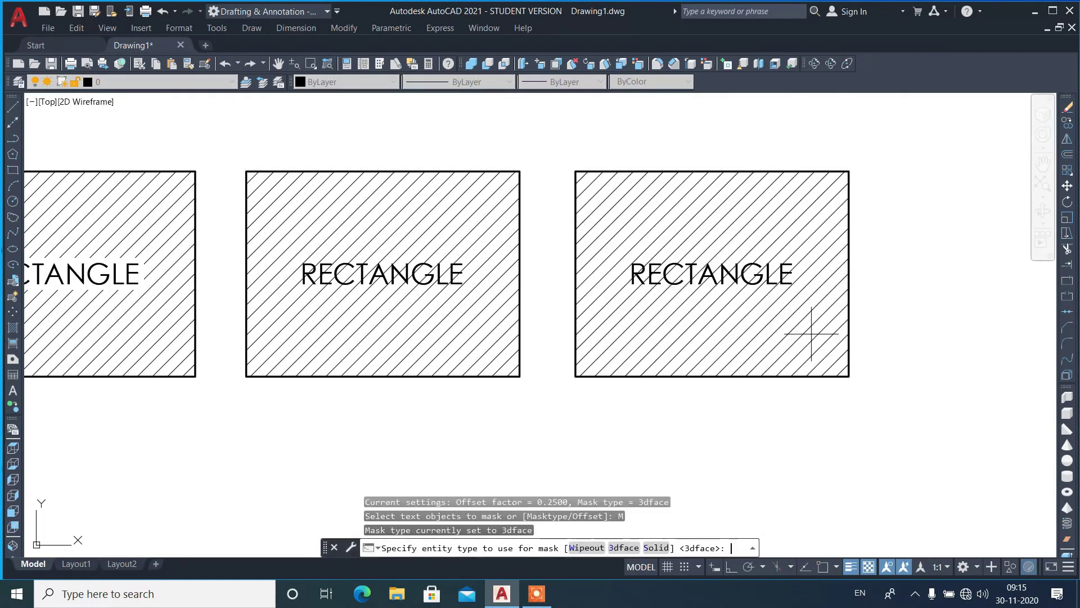
{"action": "type", "text": "S"}
{"action": "key", "text": "Return"}
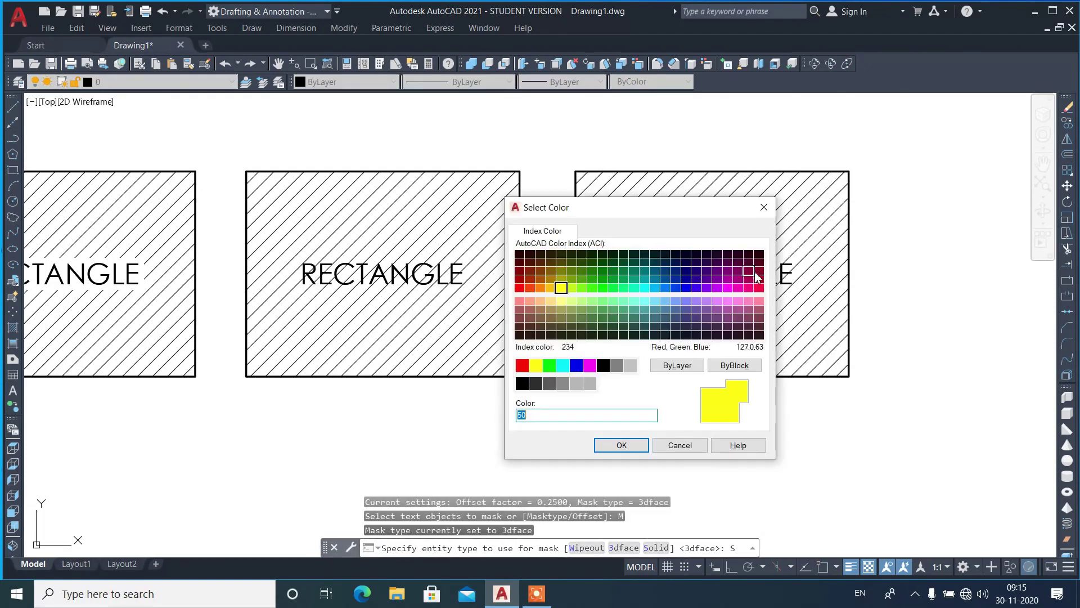
{"action": "left_click", "coordinate": [540, 288]}
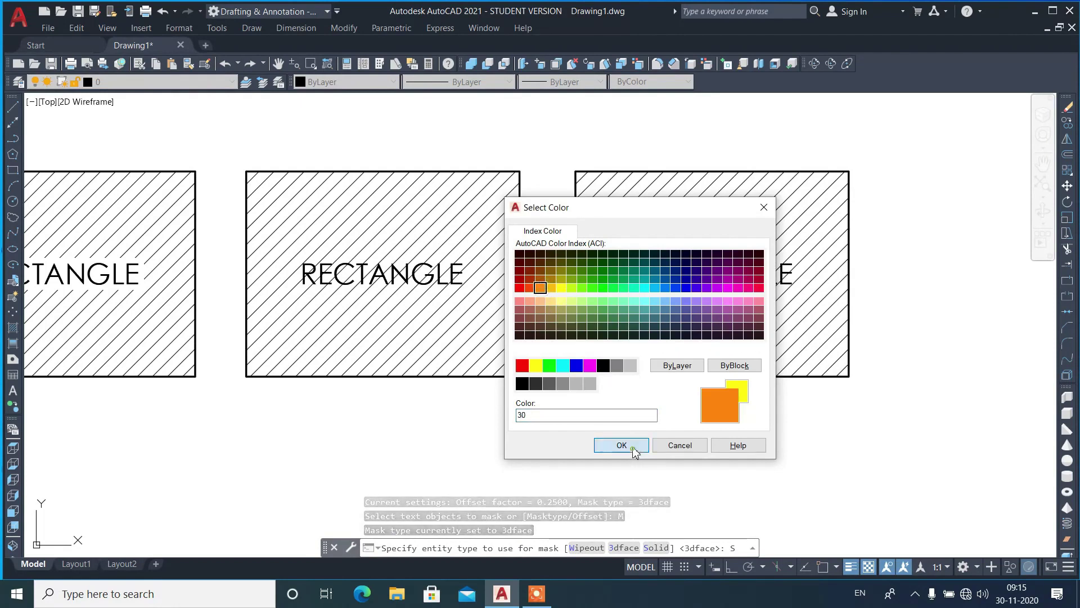
{"action": "left_click", "coordinate": [621, 445]}
Apply the orange mask to the third rectangle's RECTANGLE label
{"action": "scroll", "coordinate": [333, 290], "scroll_direction": "up", "scroll_amount": 5}
{"action": "scroll", "coordinate": [333, 291], "scroll_direction": "up", "scroll_amount": 2}
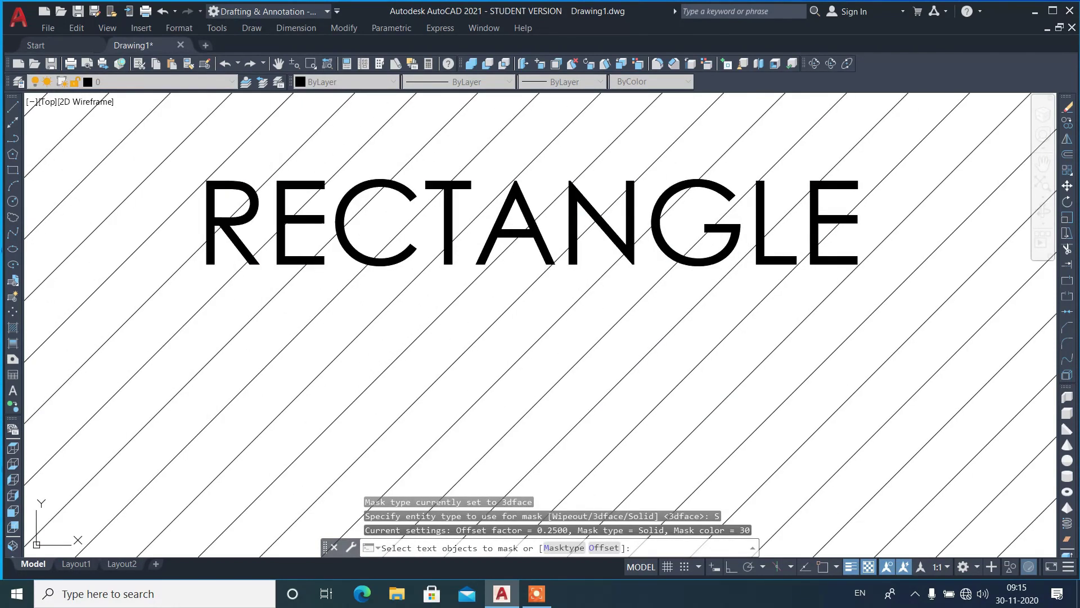
{"action": "left_click", "coordinate": [763, 261]}
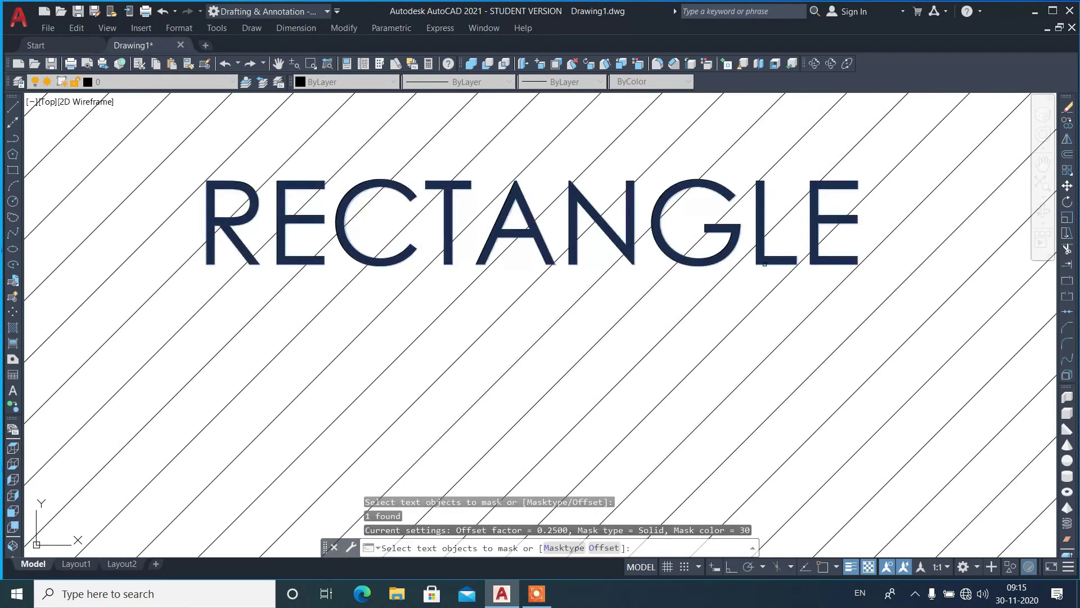
{"action": "key", "text": "Return"}
{"action": "scroll", "coordinate": [654, 317], "scroll_direction": "down", "scroll_amount": 2}
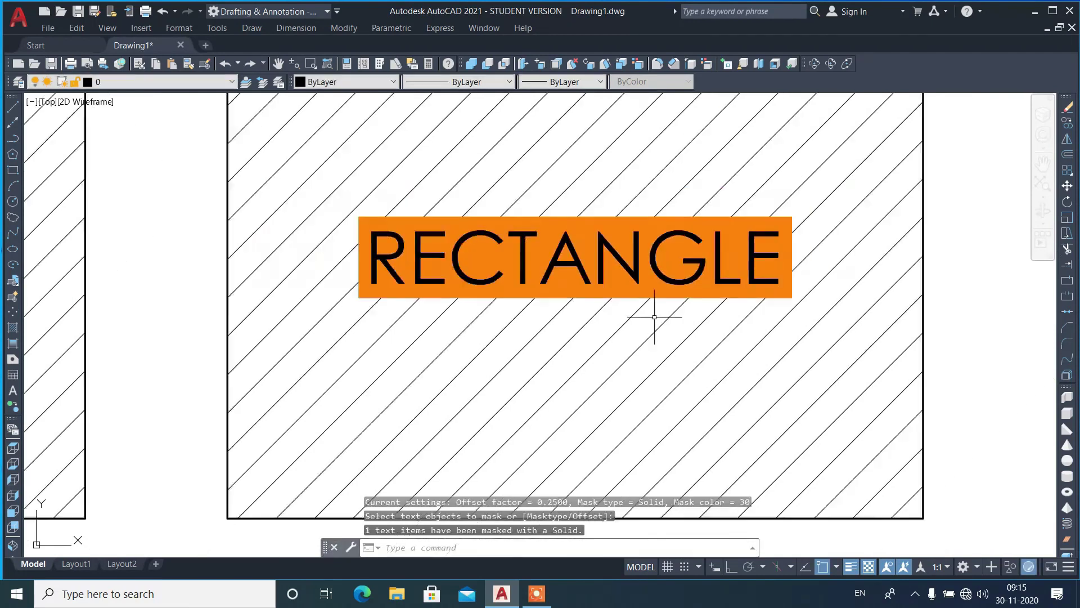
{"action": "scroll", "coordinate": [675, 323], "scroll_direction": "down", "scroll_amount": 1}
{"action": "scroll", "coordinate": [820, 278], "scroll_direction": "down", "scroll_amount": 2}
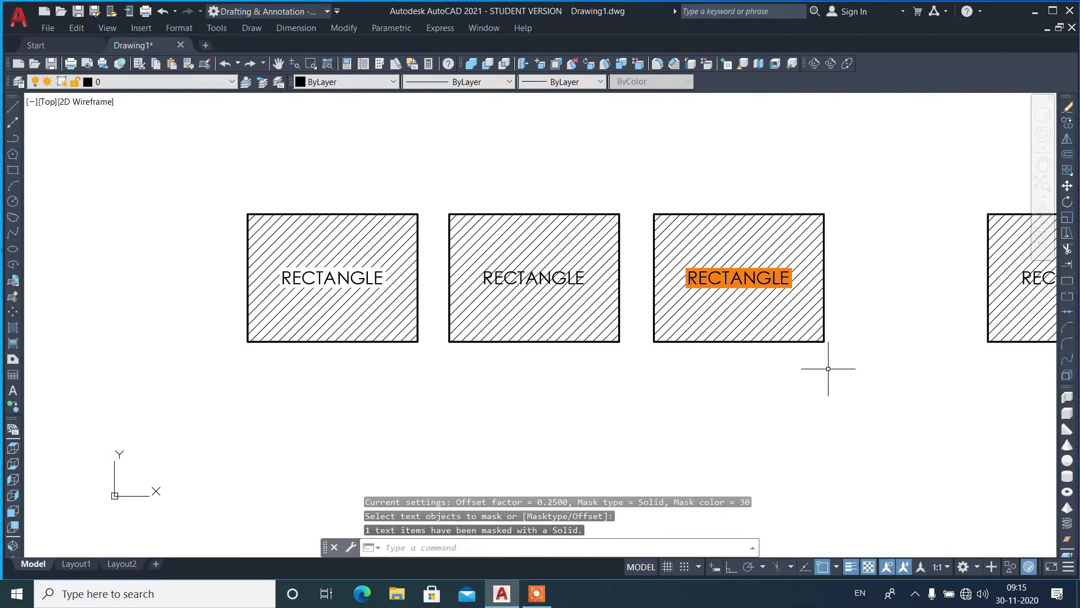
{"action": "scroll", "coordinate": [828, 368], "scroll_direction": "up", "scroll_amount": 2}
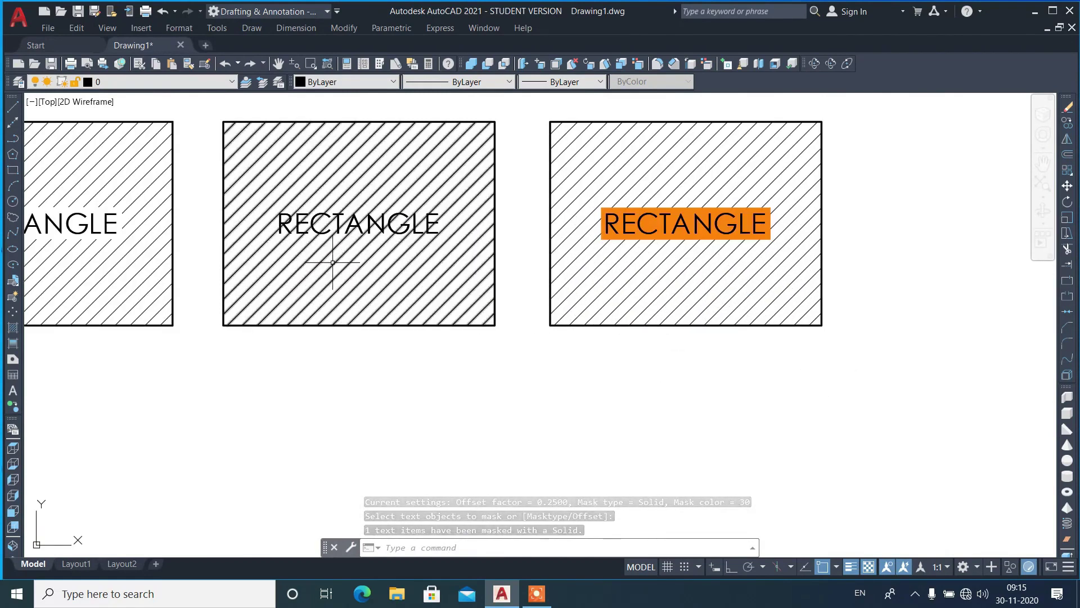
{"action": "scroll", "coordinate": [287, 237], "scroll_direction": "down", "scroll_amount": 2}
{"action": "scroll", "coordinate": [292, 239], "scroll_direction": "down", "scroll_amount": 4}
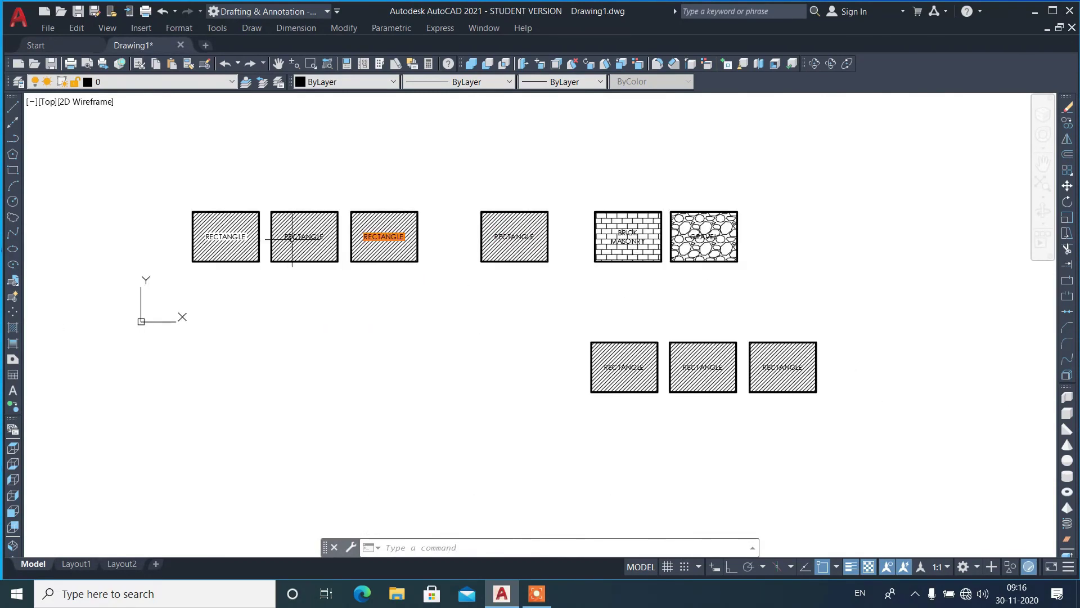
Open the fourth rectangle's RECTANGLE mtext for editing and select the whole word
{"action": "scroll", "coordinate": [509, 230], "scroll_direction": "up", "scroll_amount": 4}
{"action": "scroll", "coordinate": [507, 234], "scroll_direction": "up", "scroll_amount": 4}
{"action": "scroll", "coordinate": [487, 264], "scroll_direction": "up", "scroll_amount": 2}
{"action": "scroll", "coordinate": [509, 256], "scroll_direction": "down", "scroll_amount": 2}
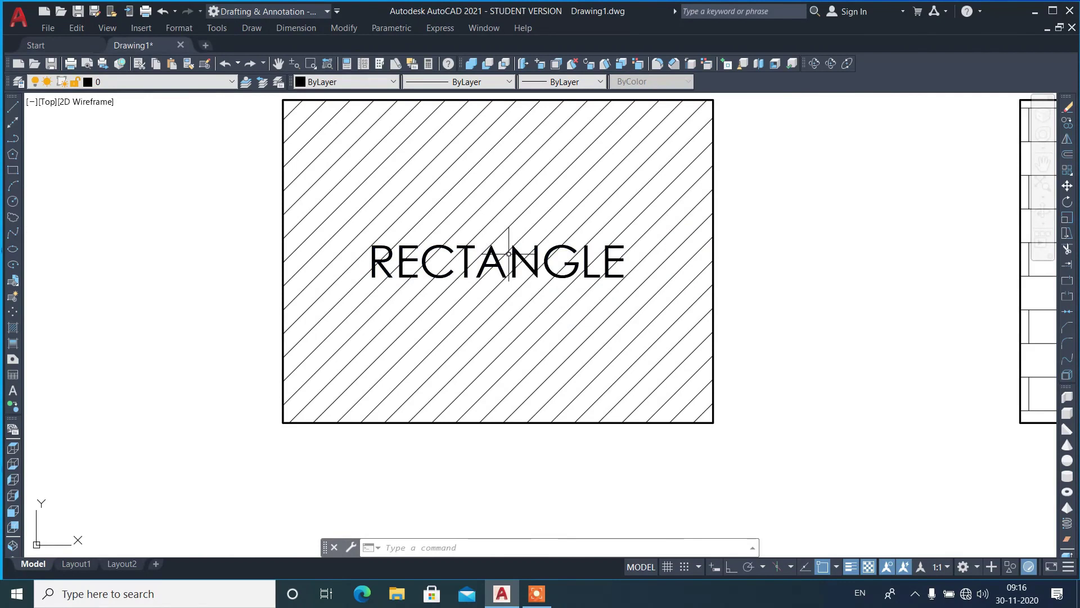
{"action": "left_click", "coordinate": [512, 256]}
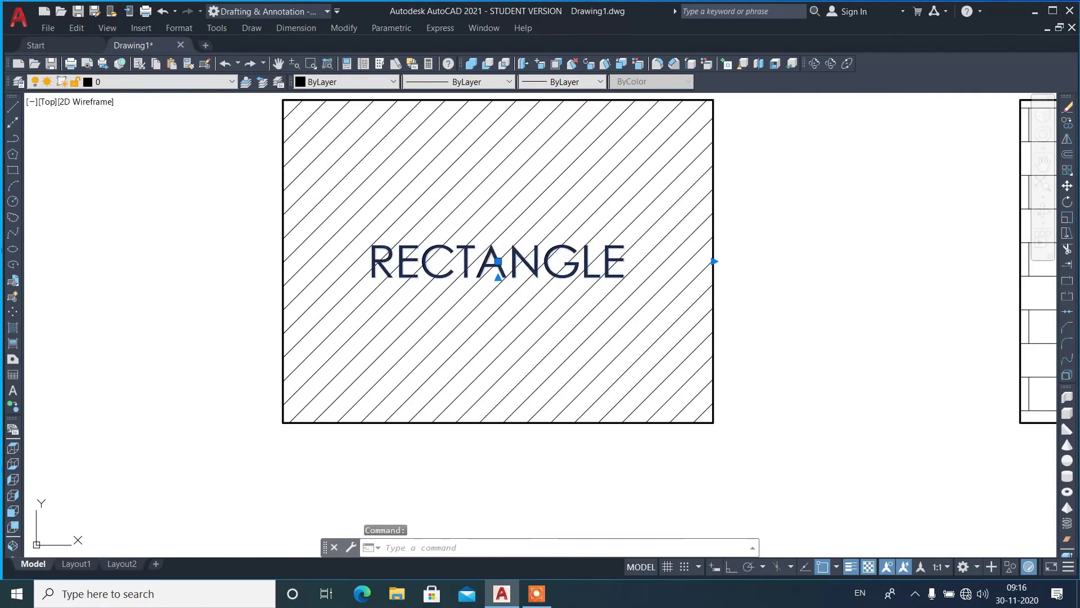
{"action": "double_click", "coordinate": [498, 262]}
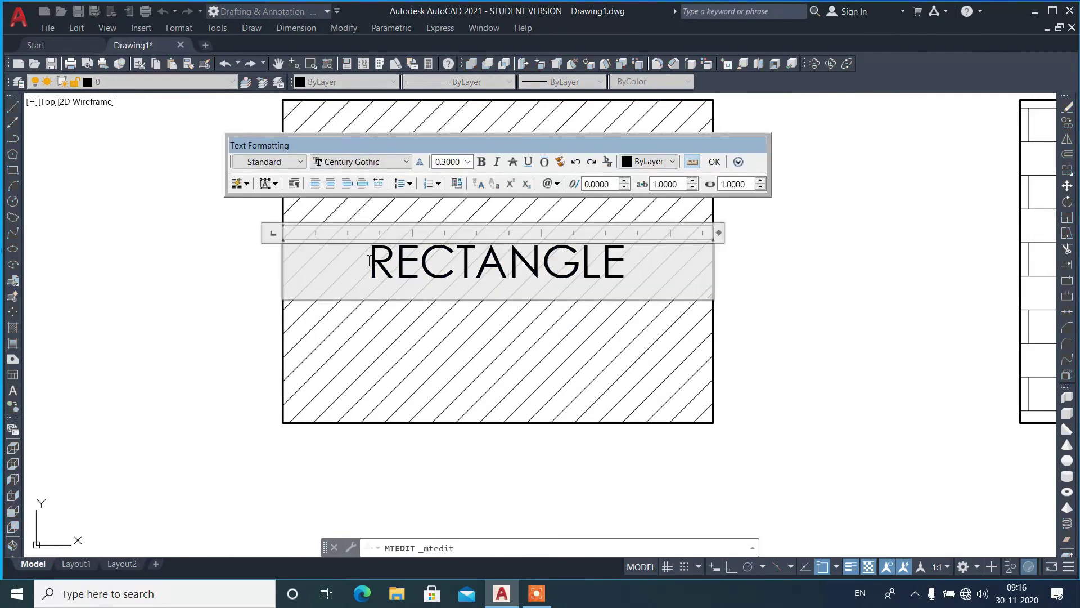
{"action": "left_click_drag", "start_coordinate": [369, 260], "coordinate": [623, 262]}
Turn on the text's background mask with a Cyan fill colour
{"action": "left_click", "coordinate": [738, 163]}
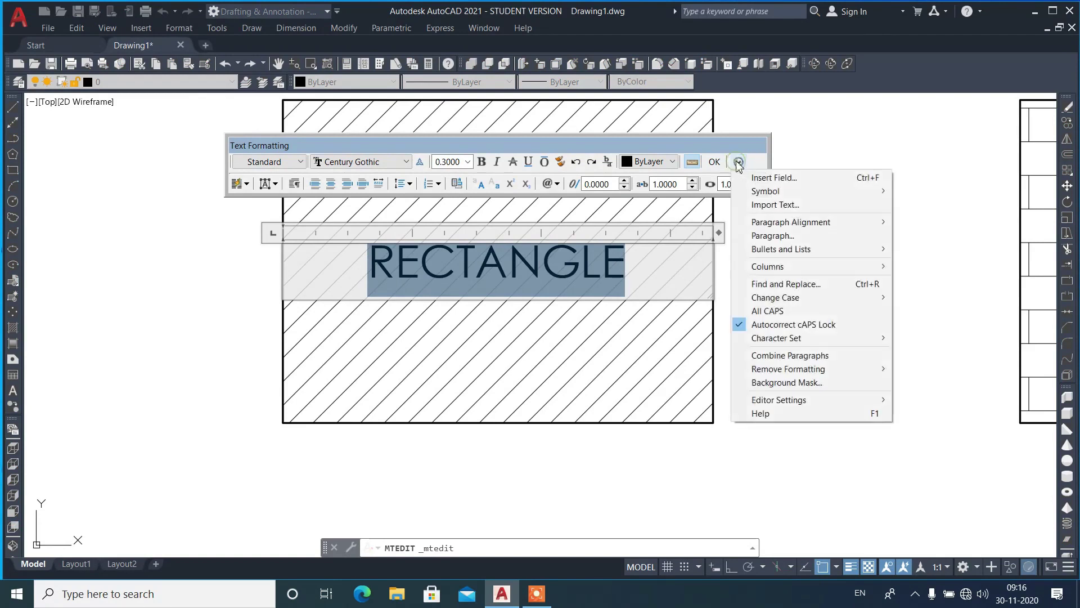
{"action": "left_click", "coordinate": [772, 386]}
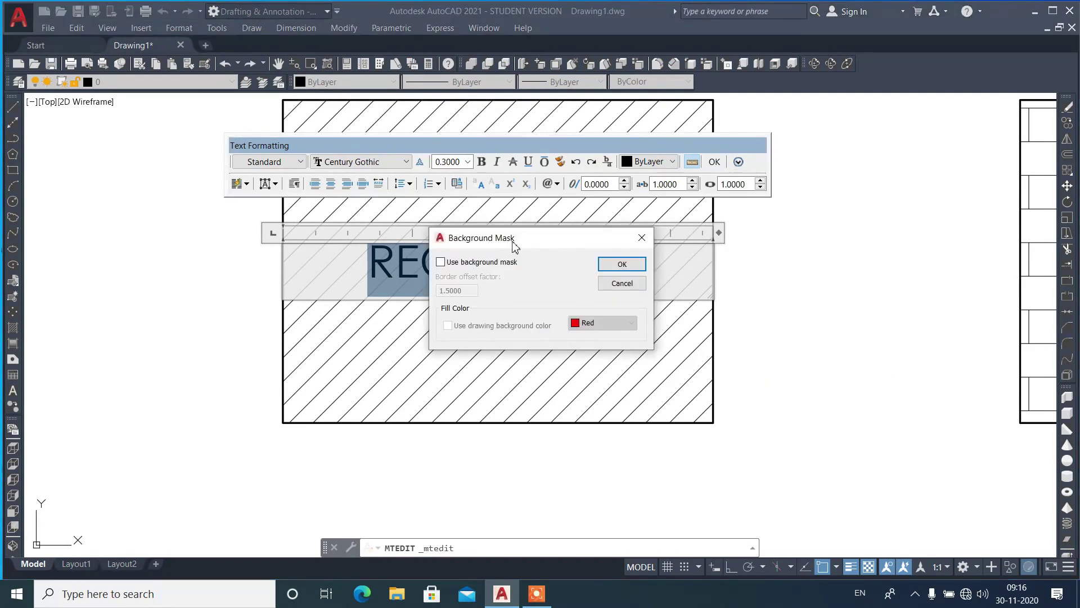
{"action": "left_click", "coordinate": [440, 262]}
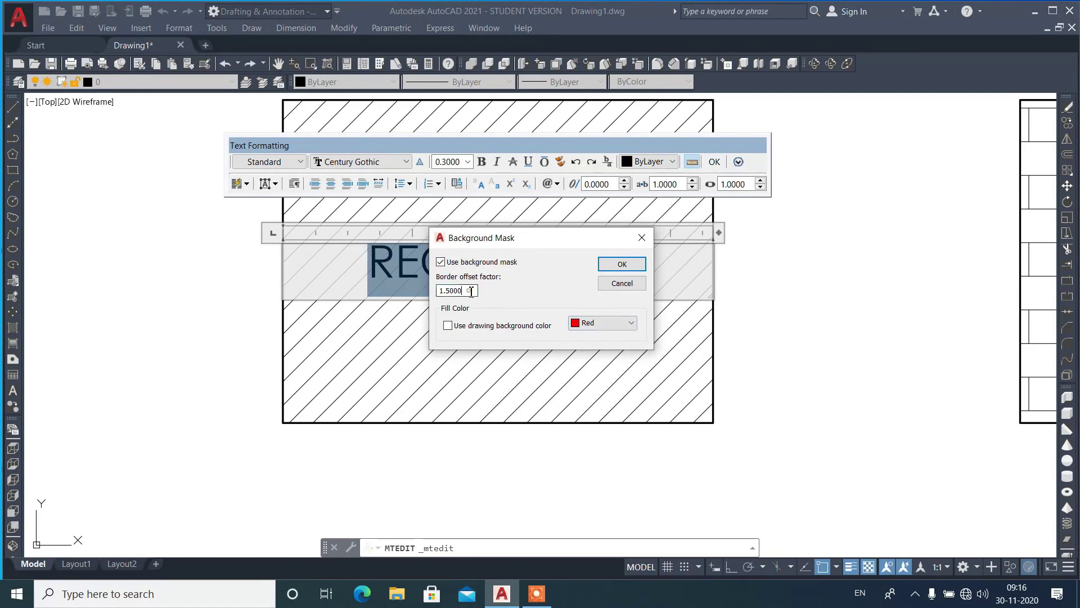
{"action": "left_click", "coordinate": [587, 331]}
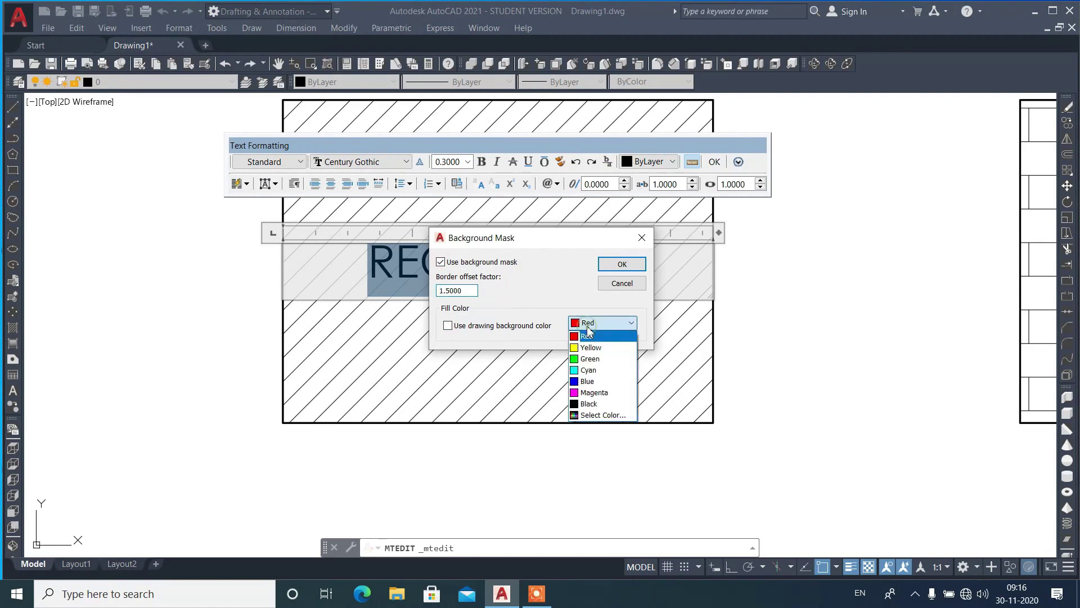
{"action": "left_click", "coordinate": [590, 370]}
{"action": "left_click", "coordinate": [635, 267]}
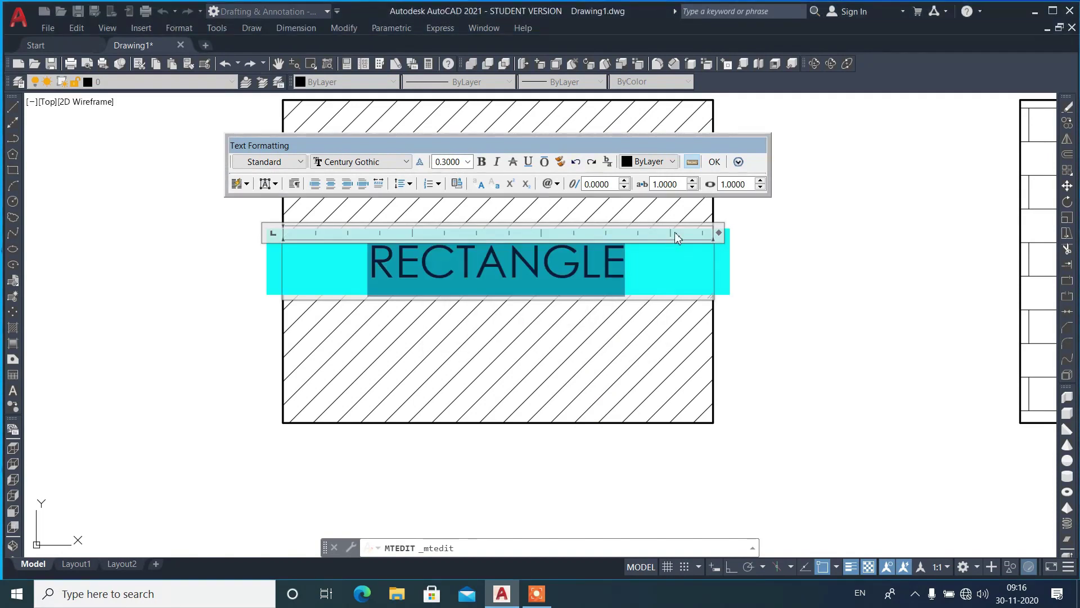
Set the mask border offset factor to 1 and narrow the text box to the word
{"action": "left_click", "coordinate": [738, 162]}
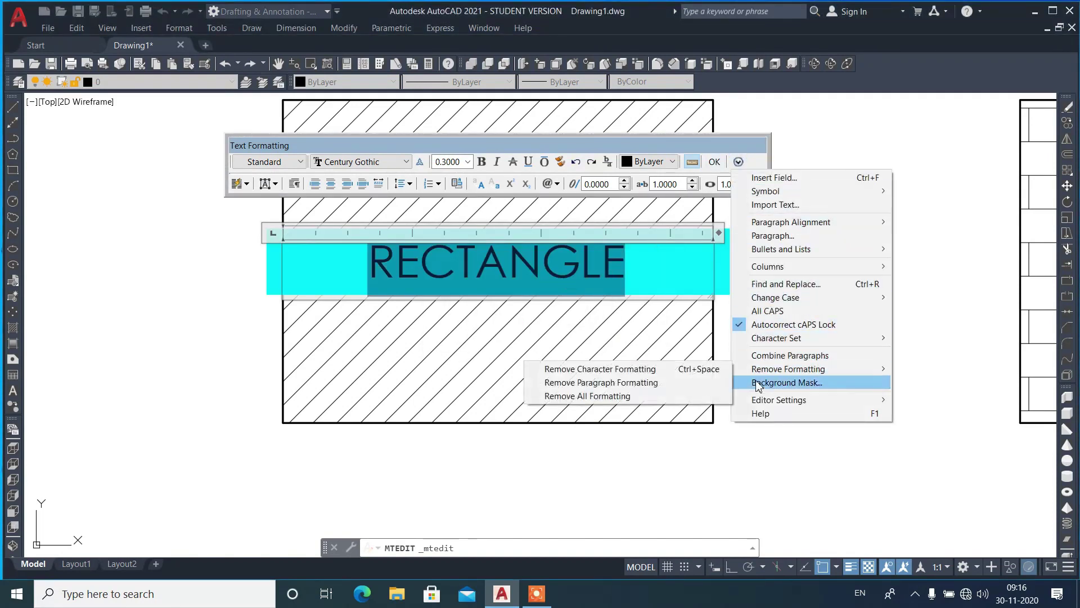
{"action": "left_click", "coordinate": [758, 384]}
{"action": "left_click_drag", "start_coordinate": [463, 291], "coordinate": [416, 293]}
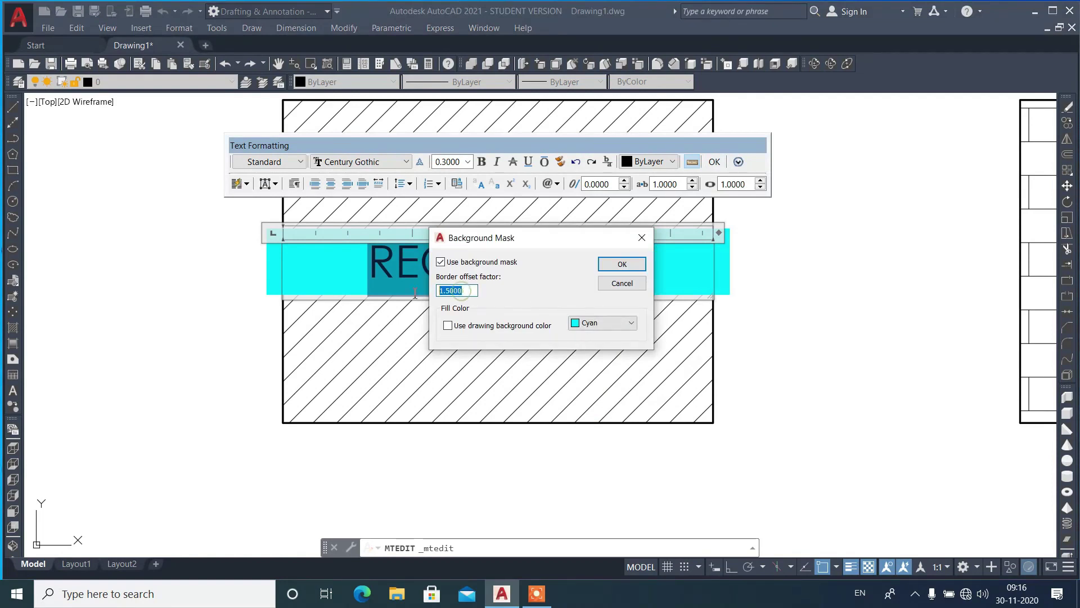
{"action": "left_click", "coordinate": [619, 264]}
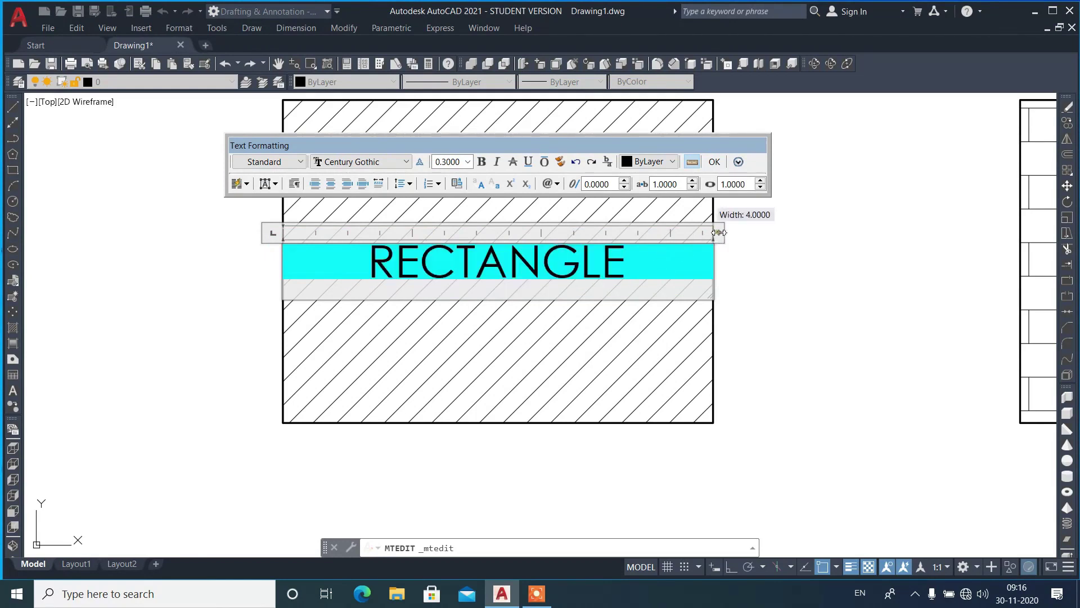
{"action": "left_click_drag", "start_coordinate": [717, 232], "coordinate": [651, 242]}
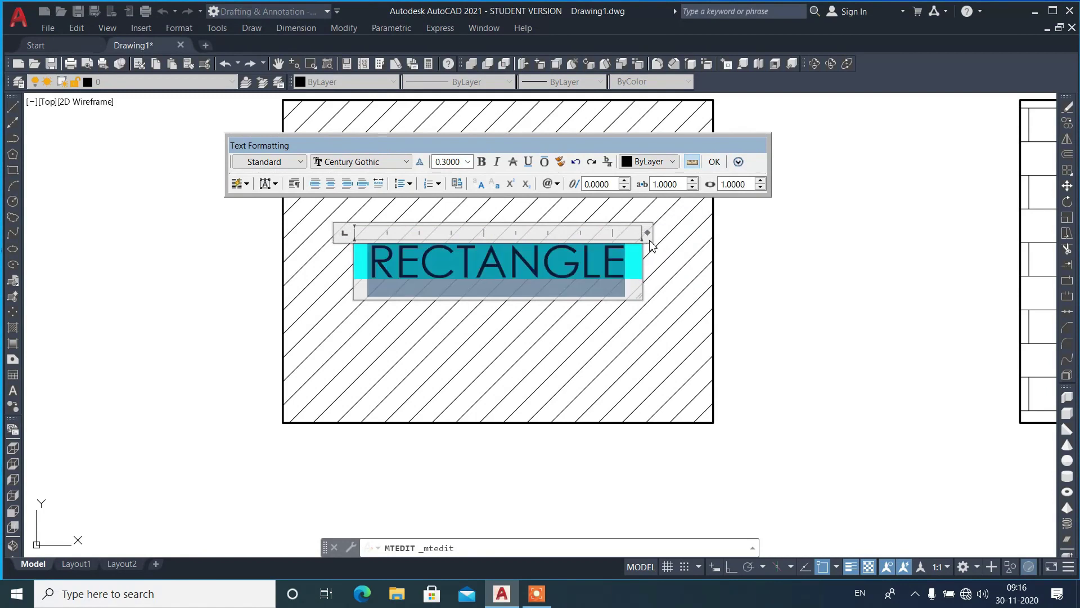
{"action": "left_click", "coordinate": [715, 163]}
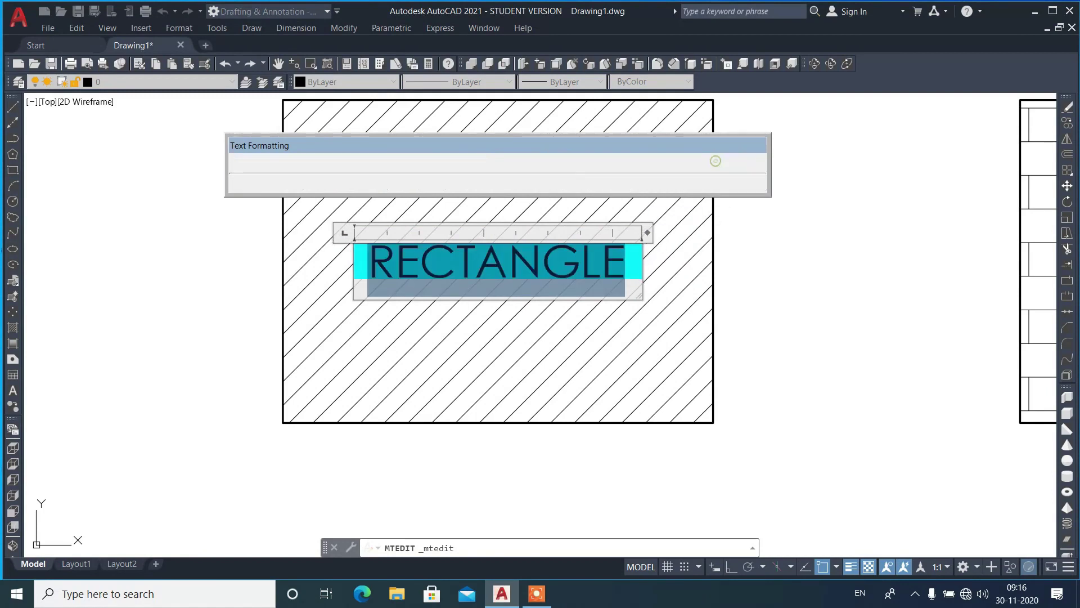
Reopen the RECTANGLE text's Background Mask settings, enter 5, and close the editor
{"action": "left_click", "coordinate": [586, 262]}
{"action": "double_click", "coordinate": [582, 262]}
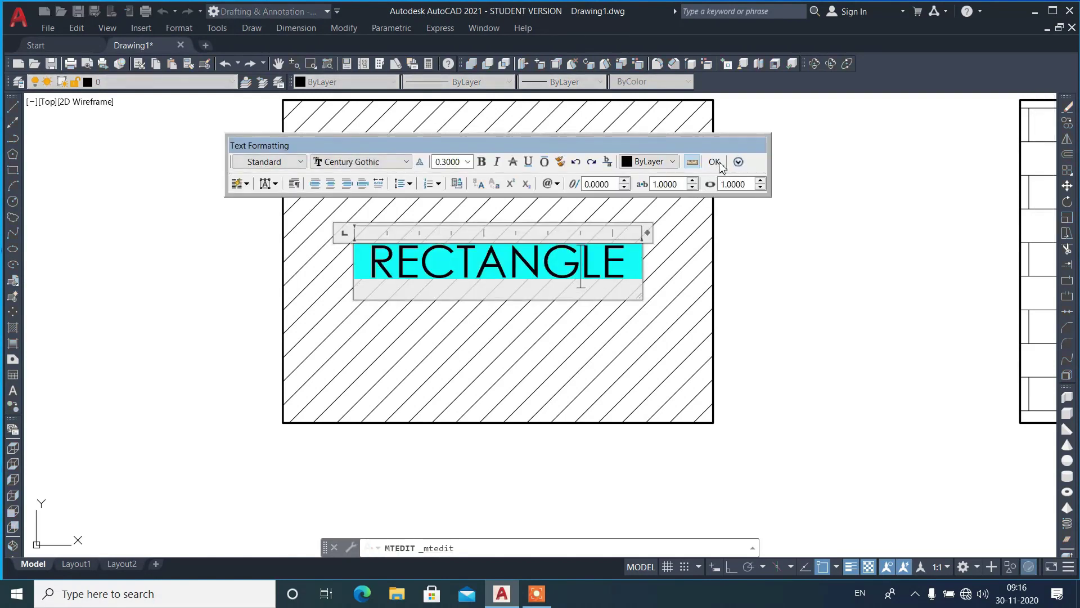
{"action": "left_click", "coordinate": [738, 161]}
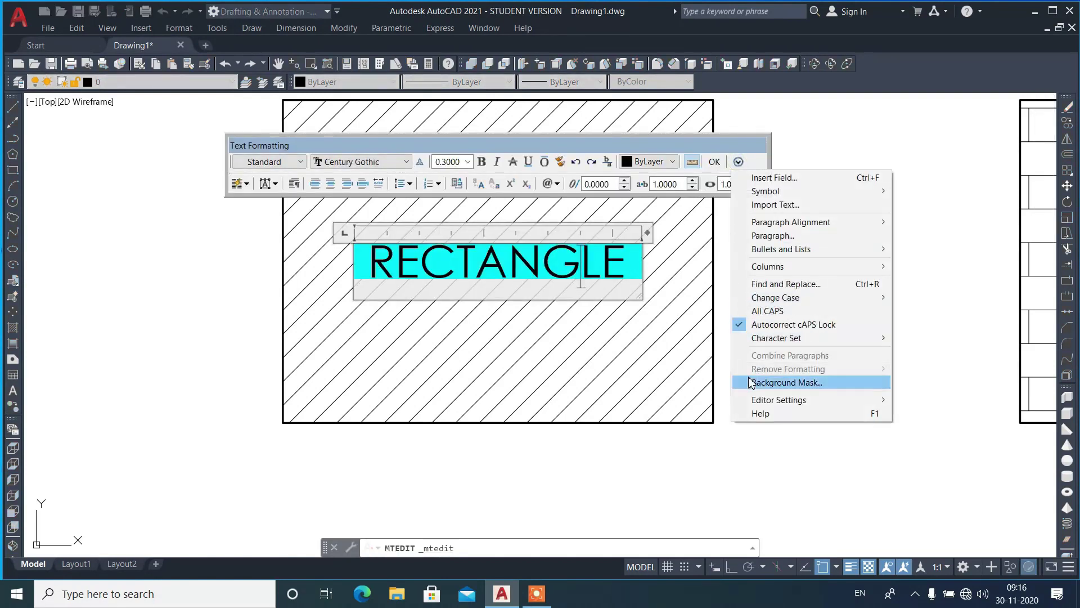
{"action": "left_click", "coordinate": [754, 382]}
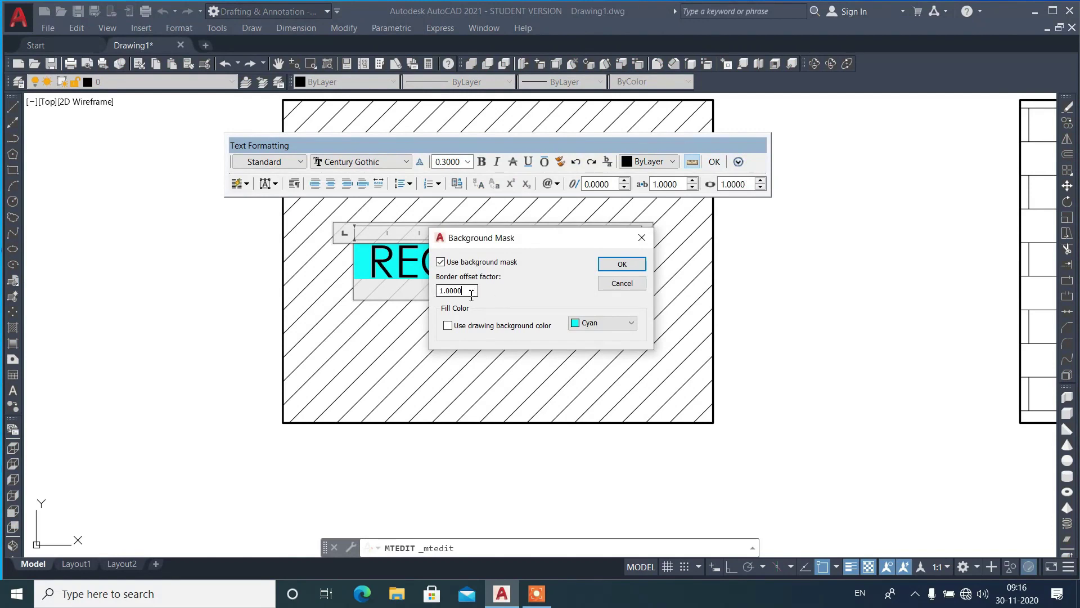
{"action": "type", "text": "1.5"}
{"action": "left_click", "coordinate": [635, 271]}
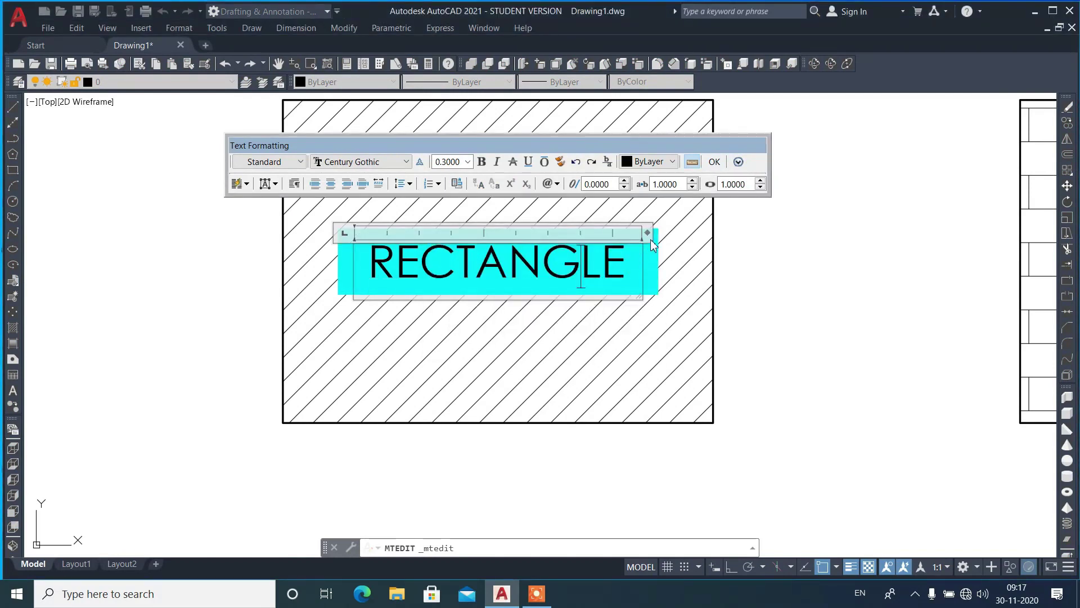
{"action": "left_click", "coordinate": [715, 162]}
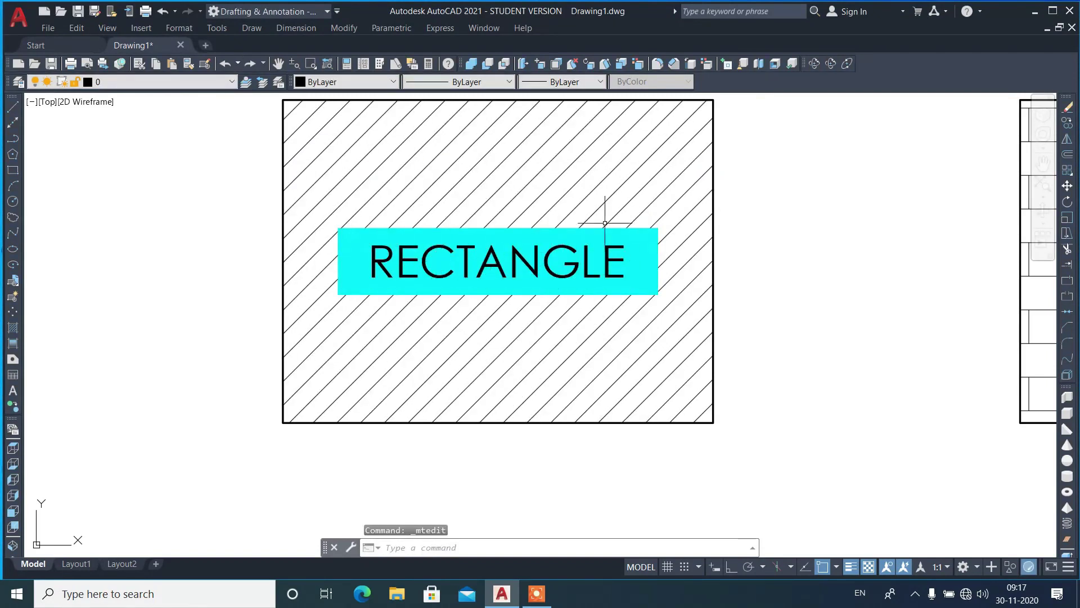
Turn off the RECTANGLE text's background mask and close the text editor
{"action": "scroll", "coordinate": [594, 246], "scroll_direction": "up", "scroll_amount": 2}
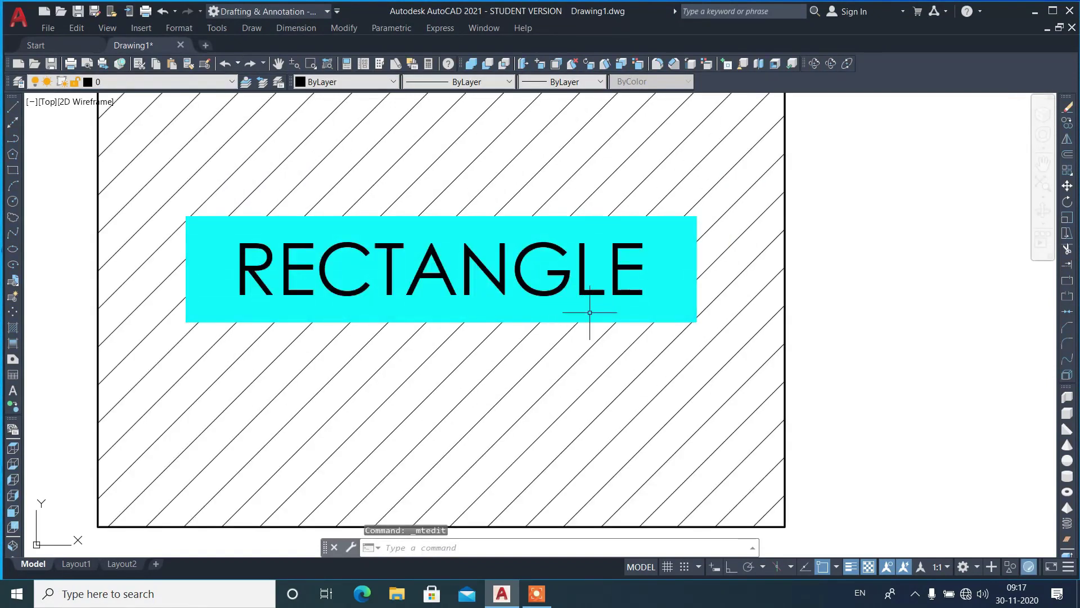
{"action": "scroll", "coordinate": [561, 322], "scroll_direction": "down", "scroll_amount": 2}
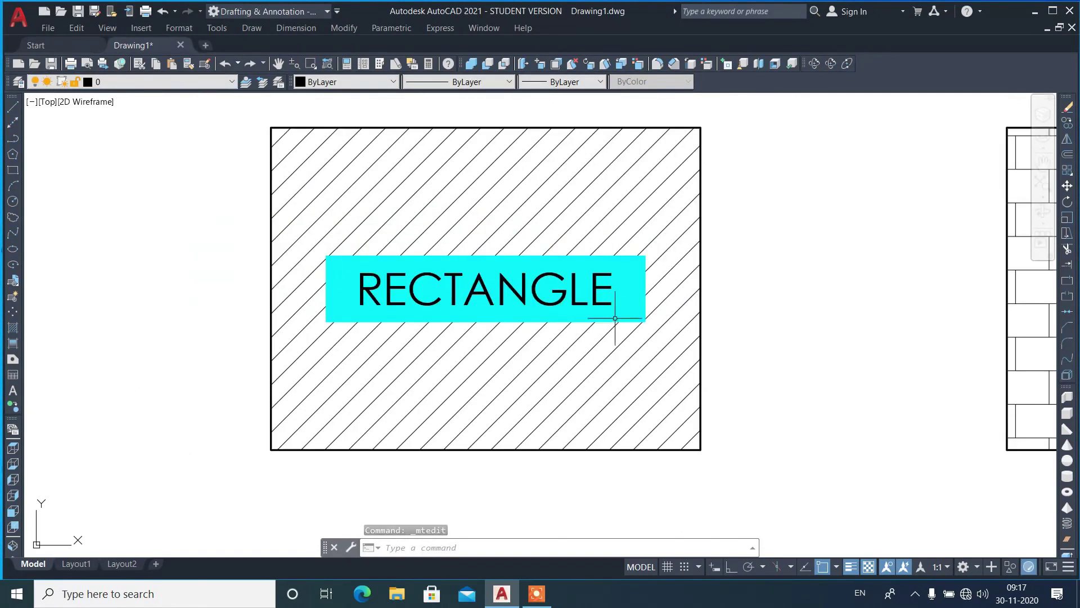
{"action": "left_click", "coordinate": [597, 294]}
{"action": "double_click", "coordinate": [590, 293]}
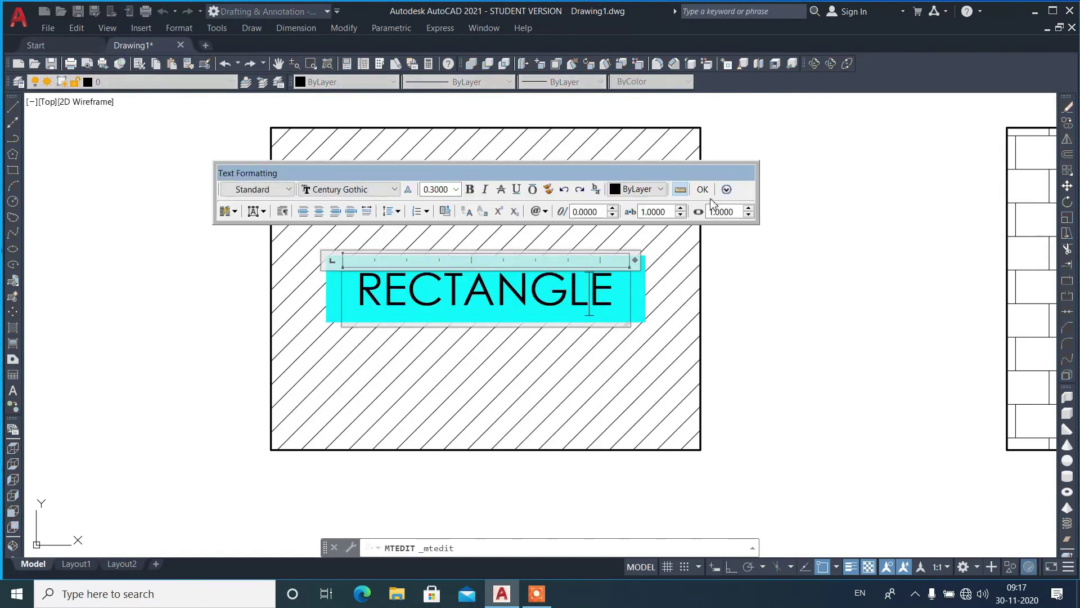
{"action": "left_click", "coordinate": [726, 190]}
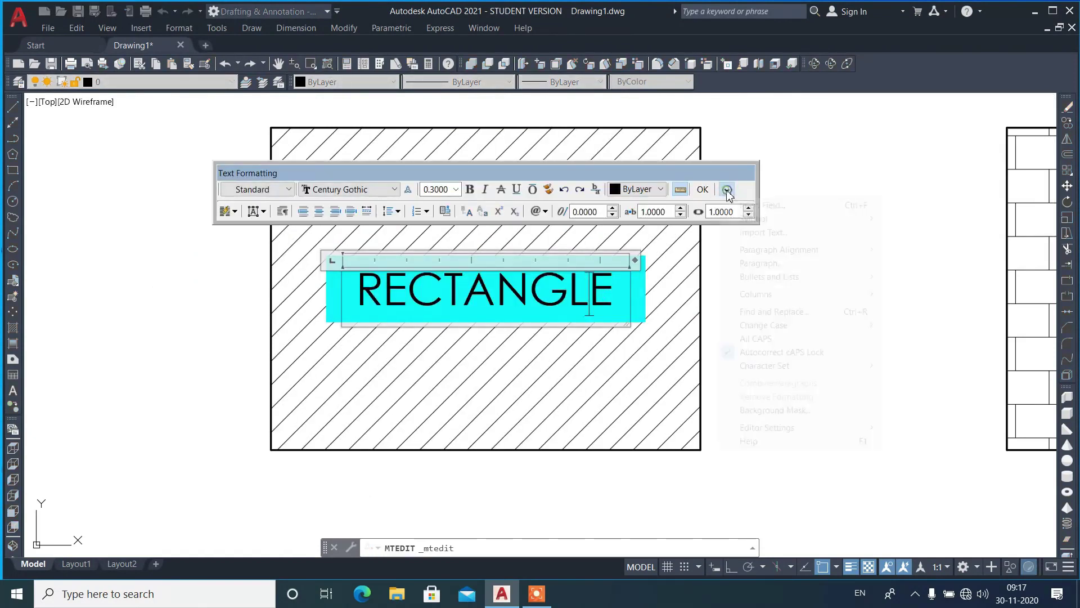
{"action": "left_click", "coordinate": [740, 410]}
{"action": "left_click", "coordinate": [471, 263]}
{"action": "left_click", "coordinate": [625, 266]}
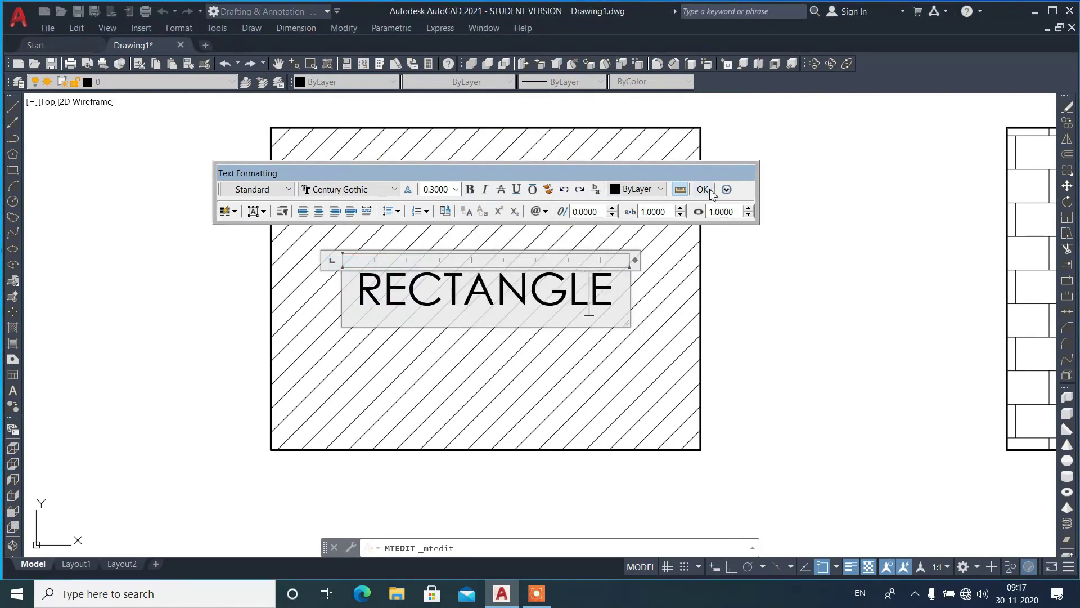
{"action": "left_click", "coordinate": [711, 193]}
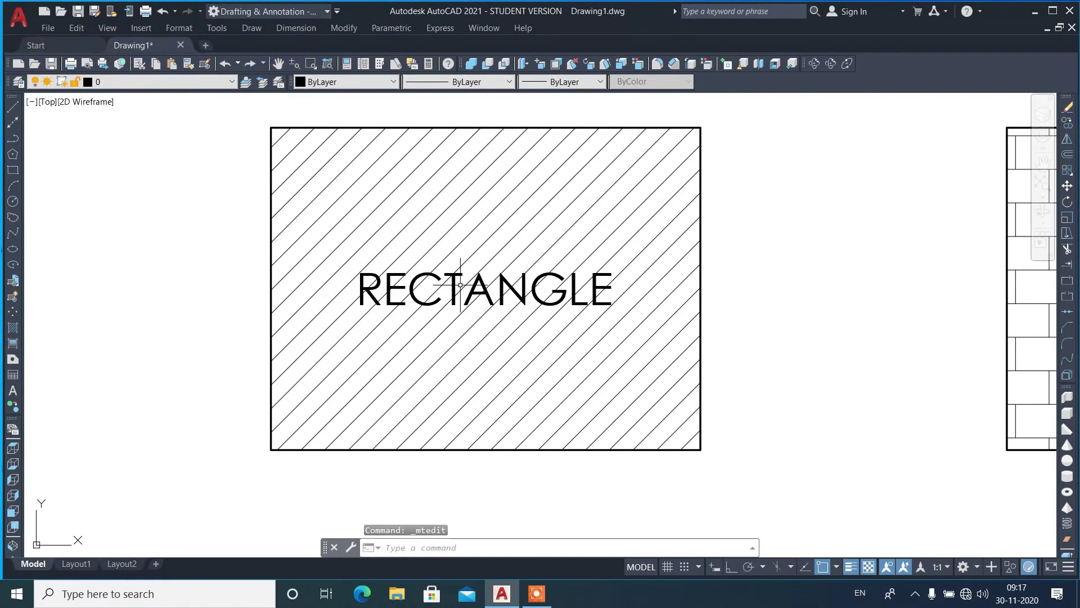
Cancel a stray MTEDIT and start TEXTMASK on the BRICK MASONRY text
{"action": "scroll", "coordinate": [446, 276], "scroll_direction": "down", "scroll_amount": 4}
{"action": "scroll", "coordinate": [444, 276], "scroll_direction": "down", "scroll_amount": 3}
{"action": "scroll", "coordinate": [670, 287], "scroll_direction": "up", "scroll_amount": 5}
{"action": "scroll", "coordinate": [661, 289], "scroll_direction": "up", "scroll_amount": 3}
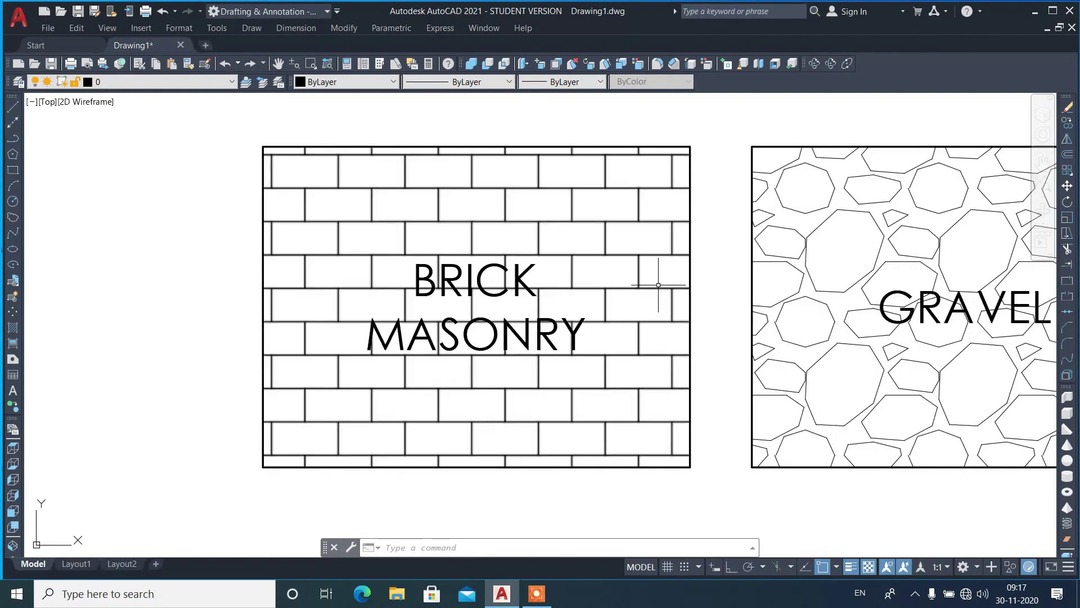
{"action": "type", "text": "MTEDIT"}
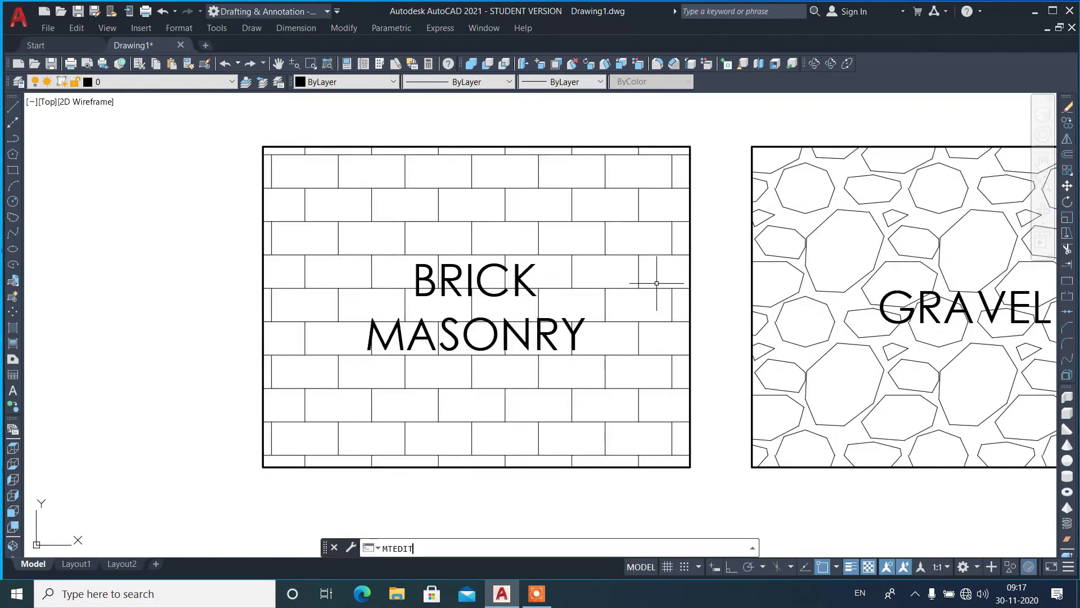
{"action": "key", "text": "Escape"}
{"action": "type", "text": "TE"}
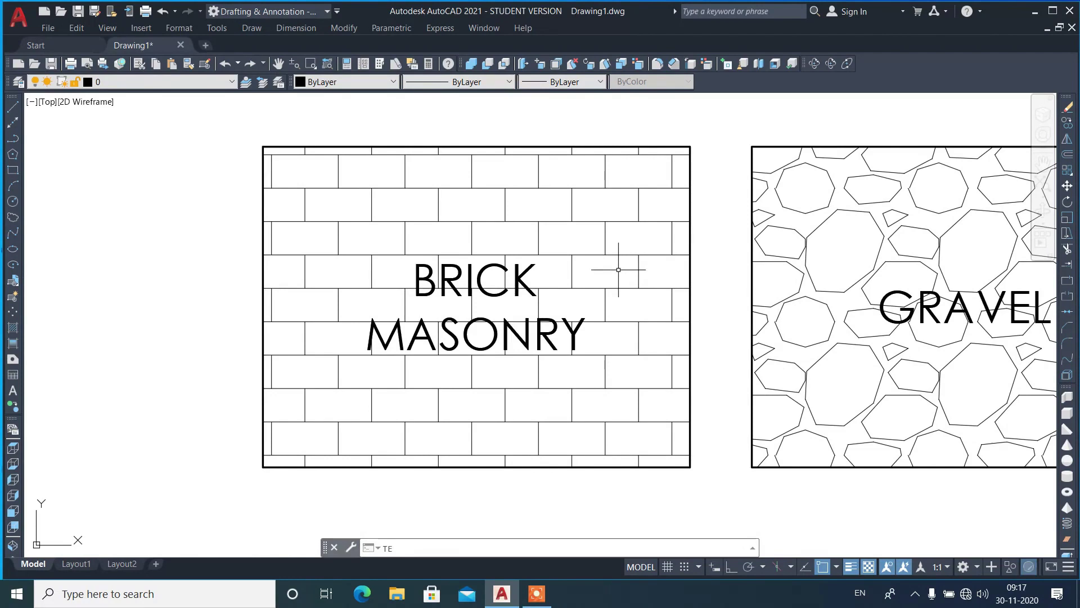
{"action": "type", "text": "XTMASK"}
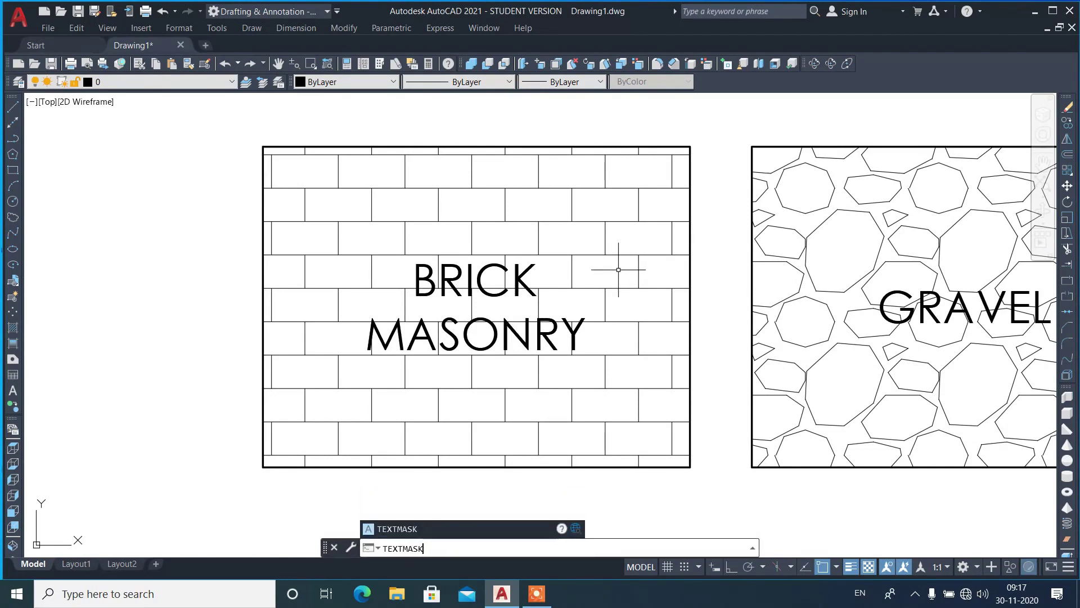
{"action": "key", "text": "Return"}
{"action": "left_click", "coordinate": [527, 270]}
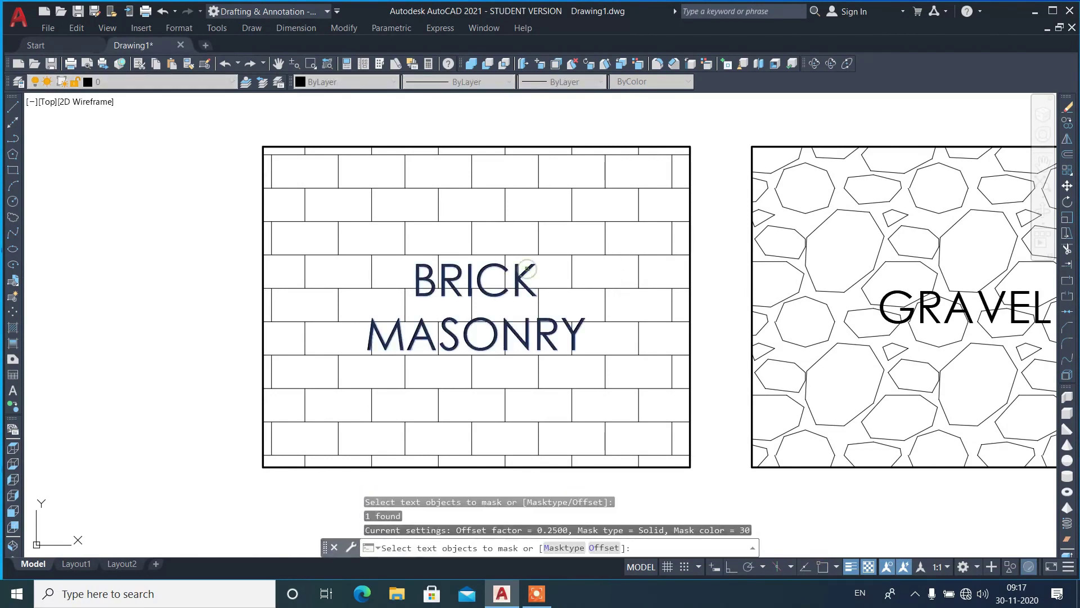
Apply a Wipeout mask with offset factor 0.5 to BRICK MASONRY
{"action": "type", "text": "M"}
{"action": "key", "text": "Return"}
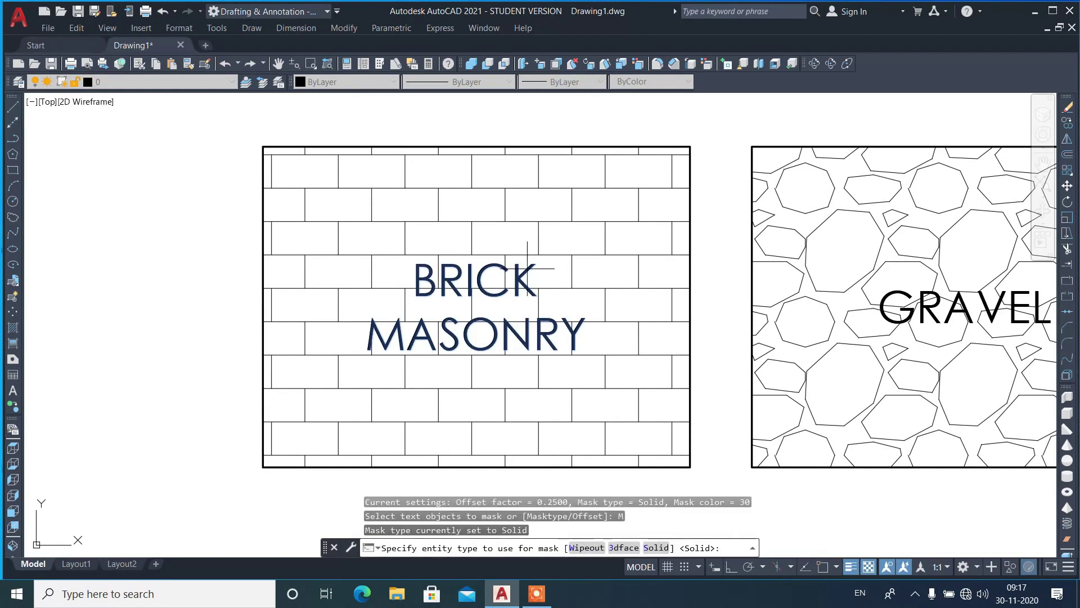
{"action": "key", "text": "Return"}
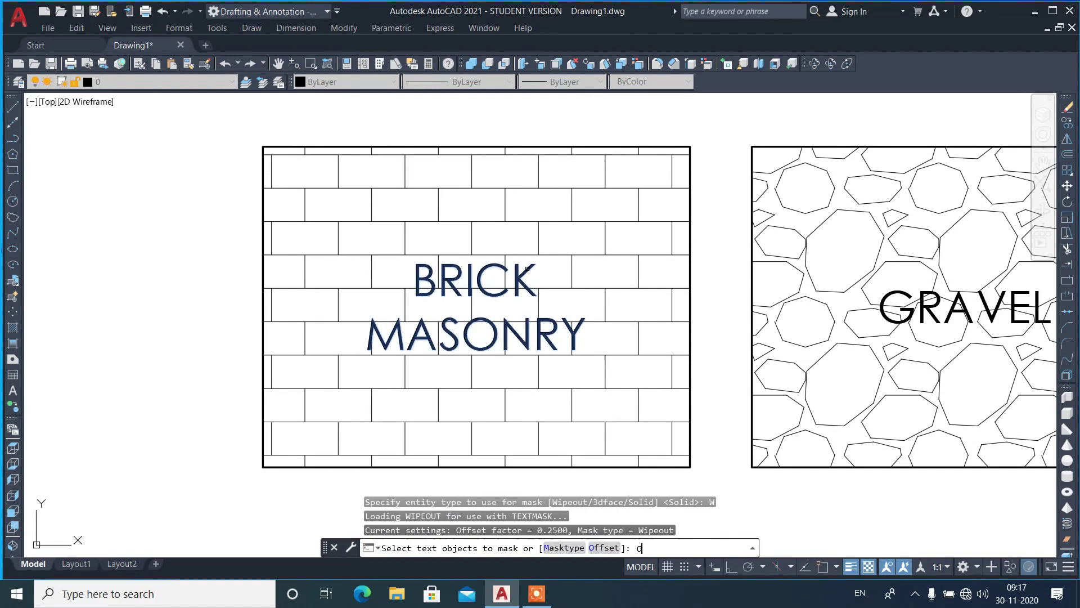
{"action": "key", "text": "Return"}
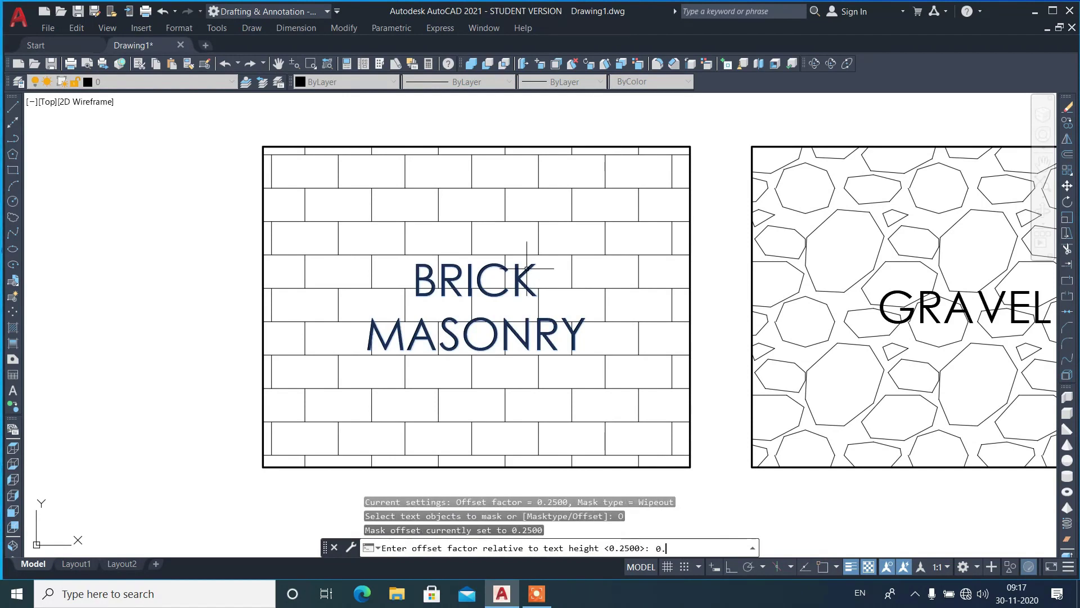
{"action": "key", "text": "Return"}
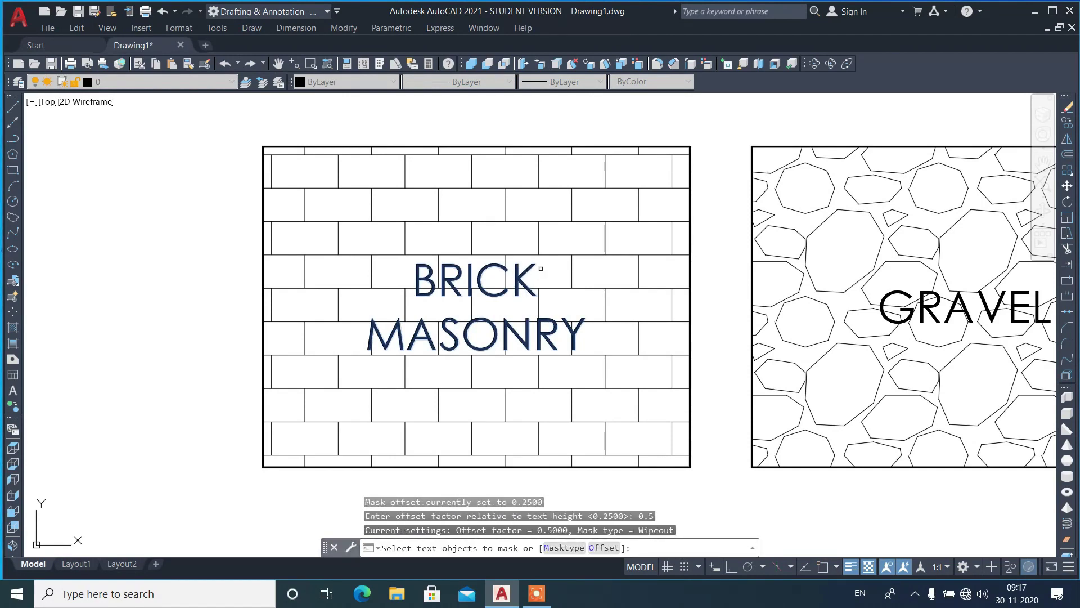
{"action": "left_click", "coordinate": [541, 269]}
{"action": "key", "text": "Return"}
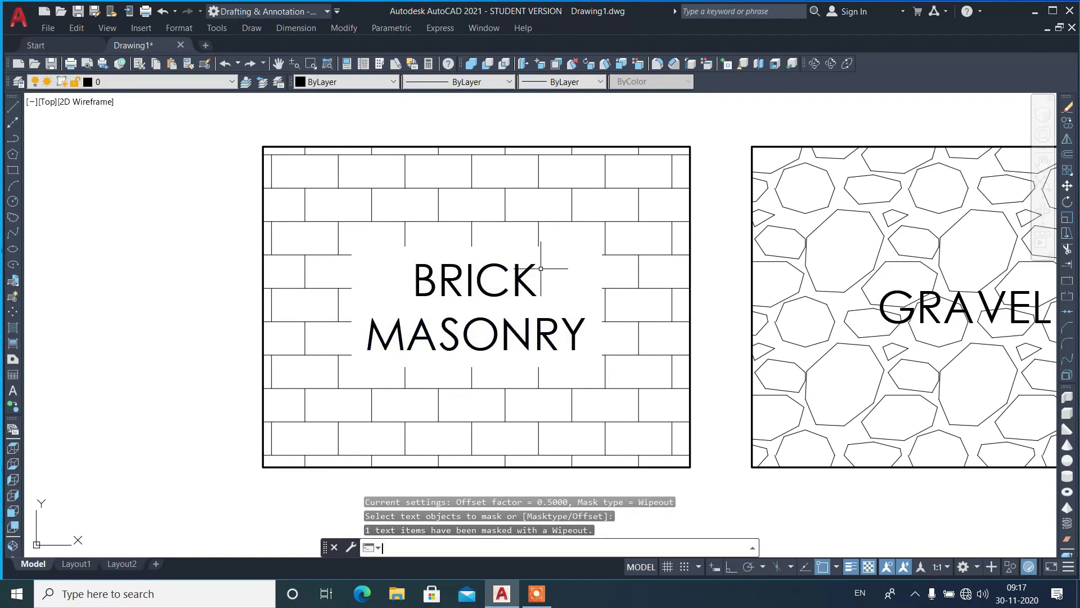
{"action": "scroll", "coordinate": [365, 244], "scroll_direction": "down", "scroll_amount": 2}
{"action": "scroll", "coordinate": [368, 251], "scroll_direction": "down", "scroll_amount": 2}
{"action": "scroll", "coordinate": [467, 274], "scroll_direction": "up", "scroll_amount": 2}
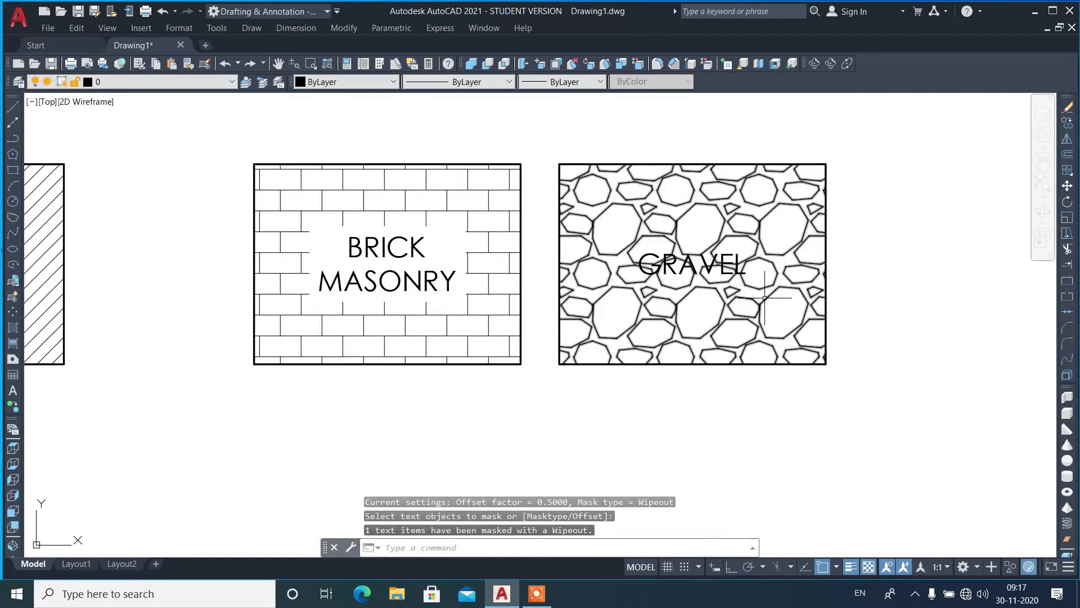
{"action": "scroll", "coordinate": [744, 273], "scroll_direction": "up", "scroll_amount": 2}
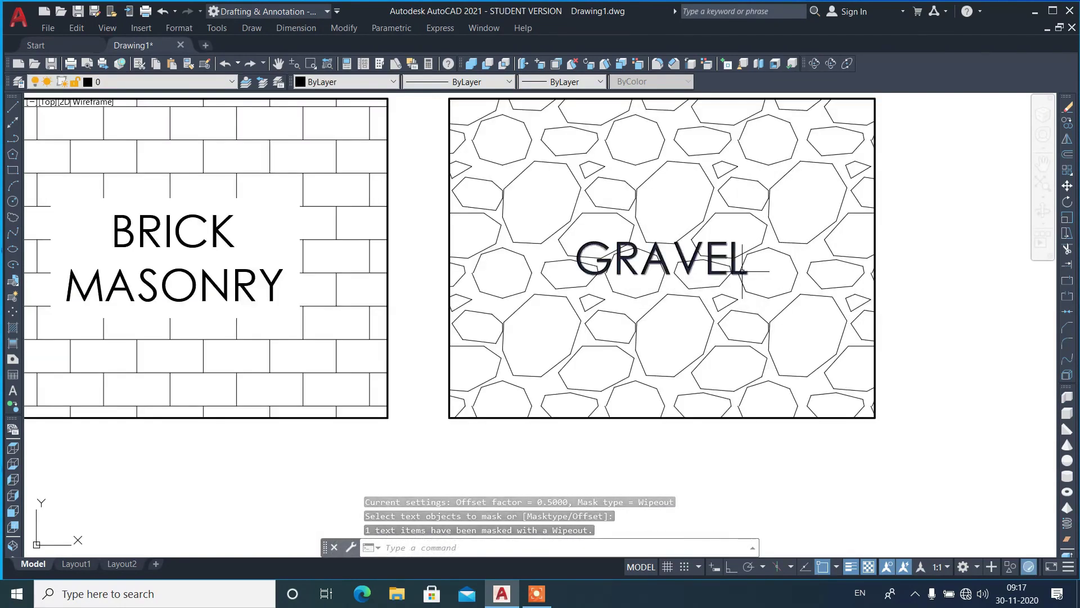
{"action": "key", "text": "Return"}
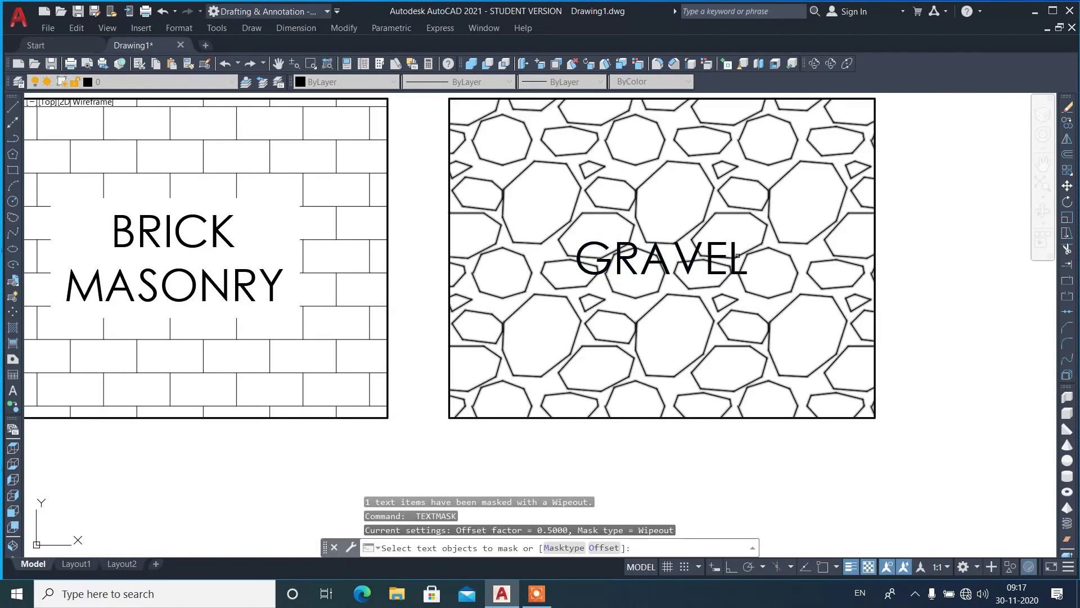
Mask the GRAVEL label with a solid red mask, colour 10
{"action": "type", "text": "M"}
{"action": "key", "text": "Return"}
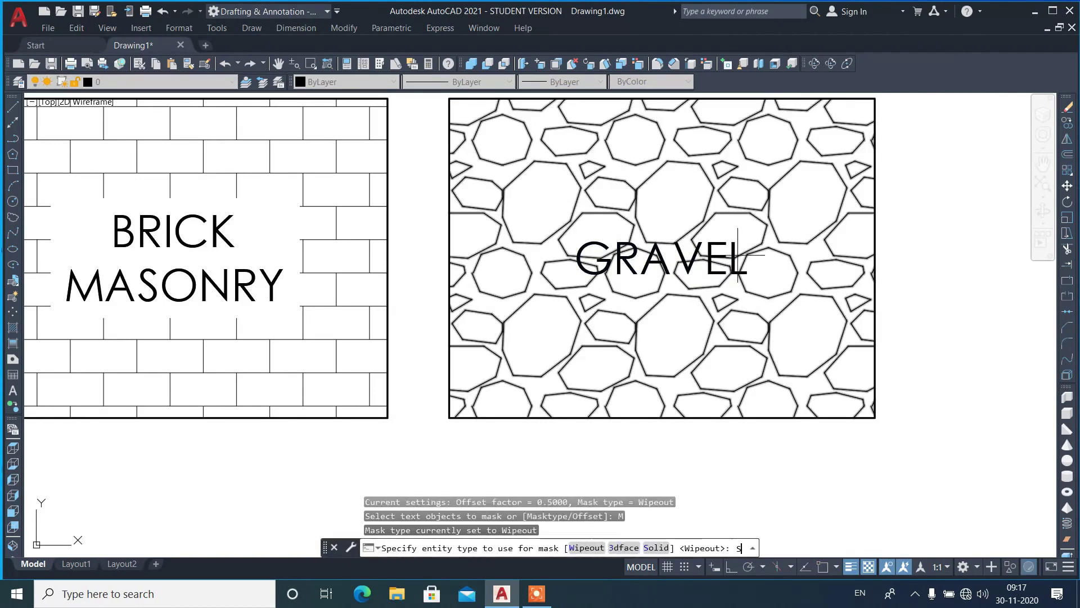
{"action": "type", "text": "S"}
{"action": "key", "text": "Return"}
{"action": "left_click", "coordinate": [519, 287]}
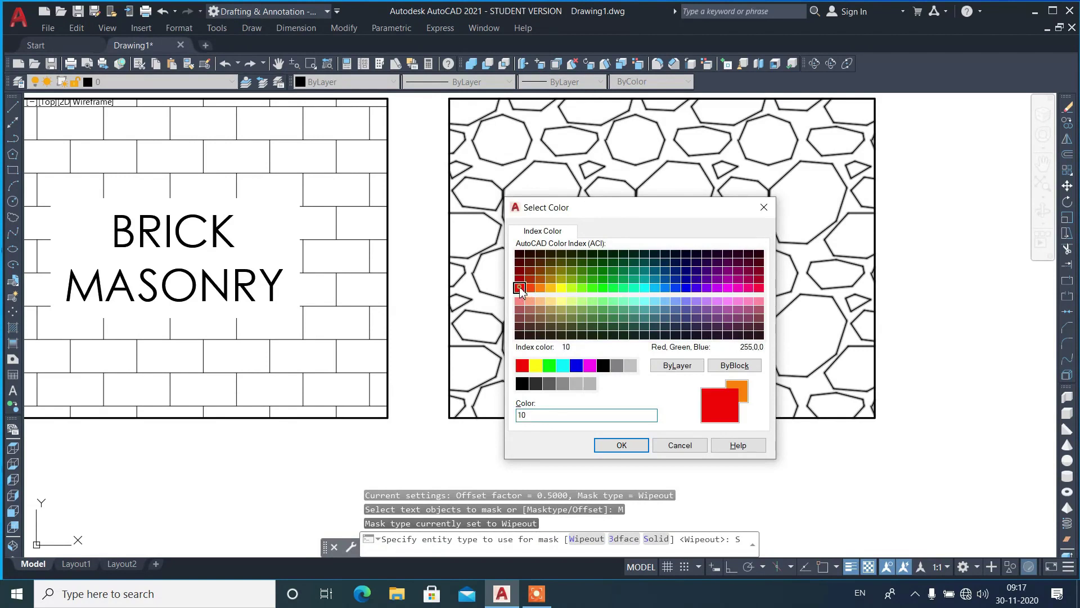
{"action": "left_click", "coordinate": [621, 444]}
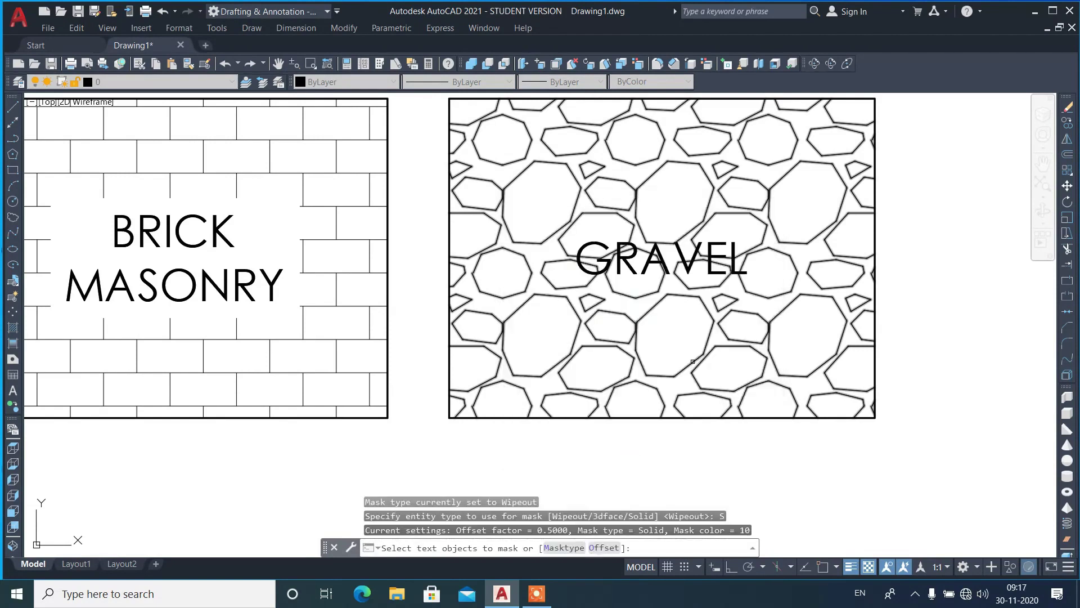
{"action": "left_click", "coordinate": [715, 274]}
{"action": "key", "text": "Return"}
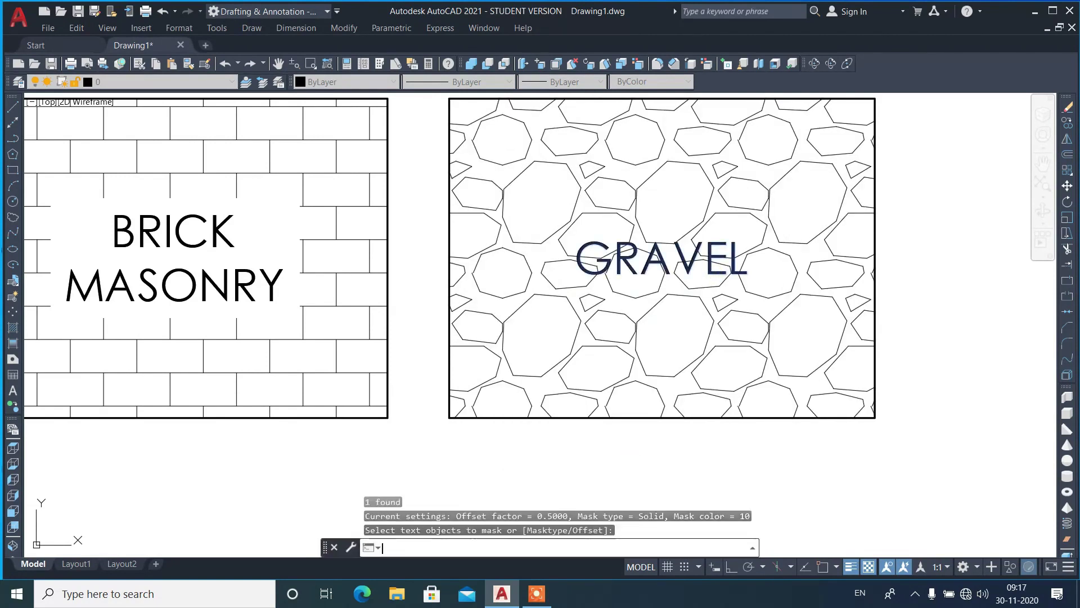
{"action": "scroll", "coordinate": [811, 257], "scroll_direction": "down", "scroll_amount": 4}
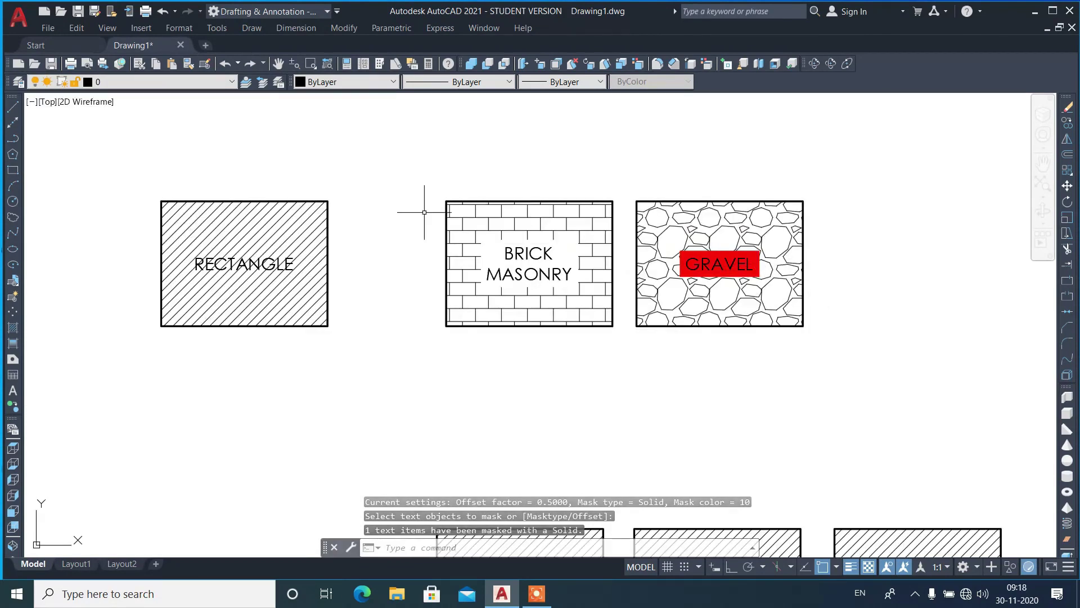
{"action": "scroll", "coordinate": [429, 212], "scroll_direction": "down", "scroll_amount": 4}
Start TEXTMASK with a solid magenta mask, colour 6
{"action": "scroll", "coordinate": [484, 360], "scroll_direction": "up", "scroll_amount": 4}
{"action": "scroll", "coordinate": [455, 336], "scroll_direction": "up", "scroll_amount": 4}
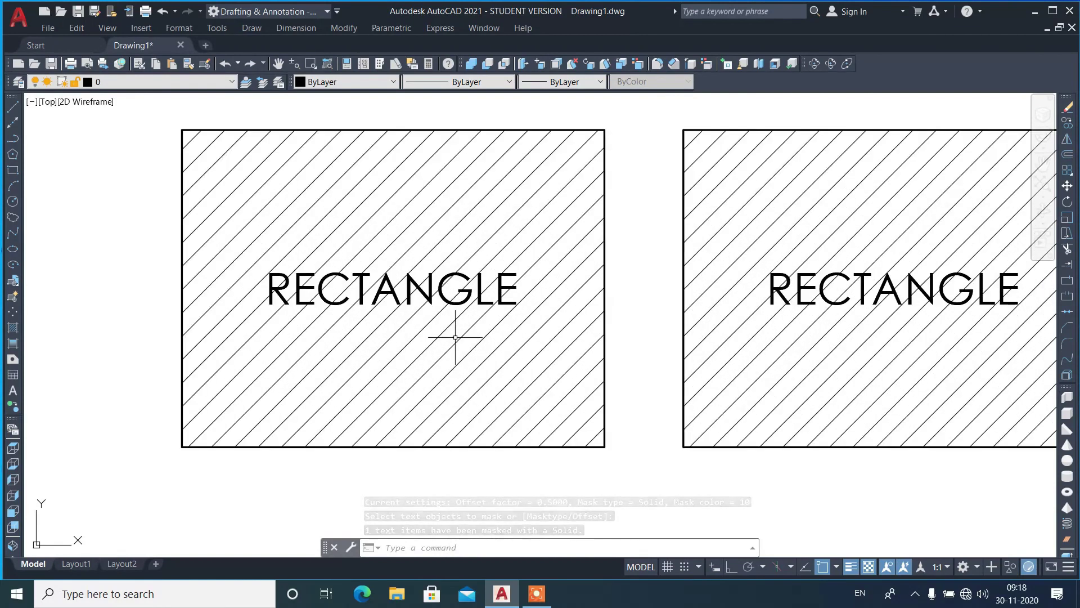
{"action": "type", "text": "TEXTMASK"}
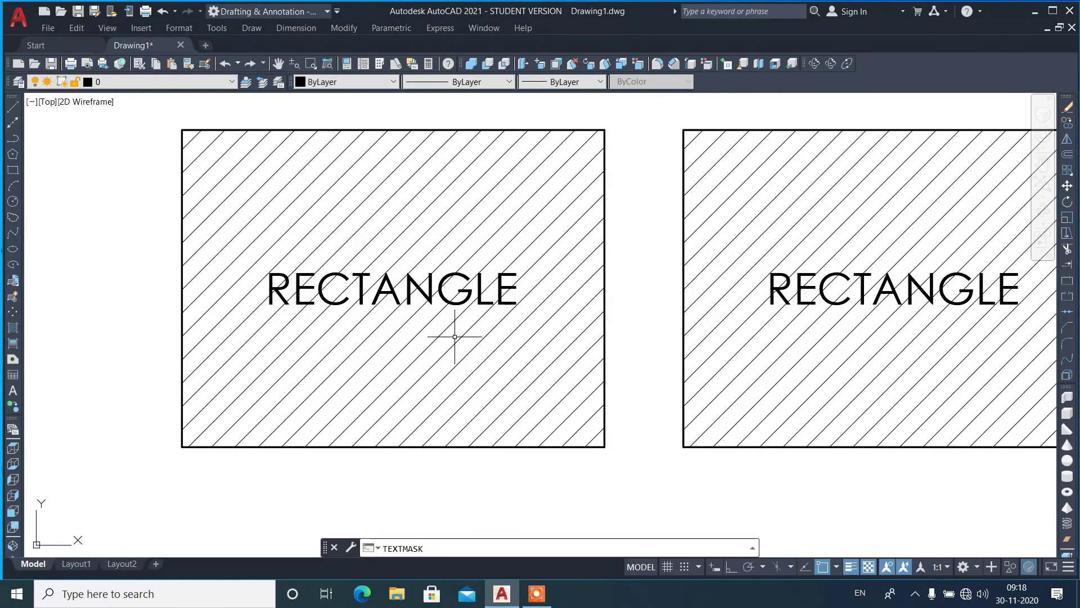
{"action": "key", "text": "Return"}
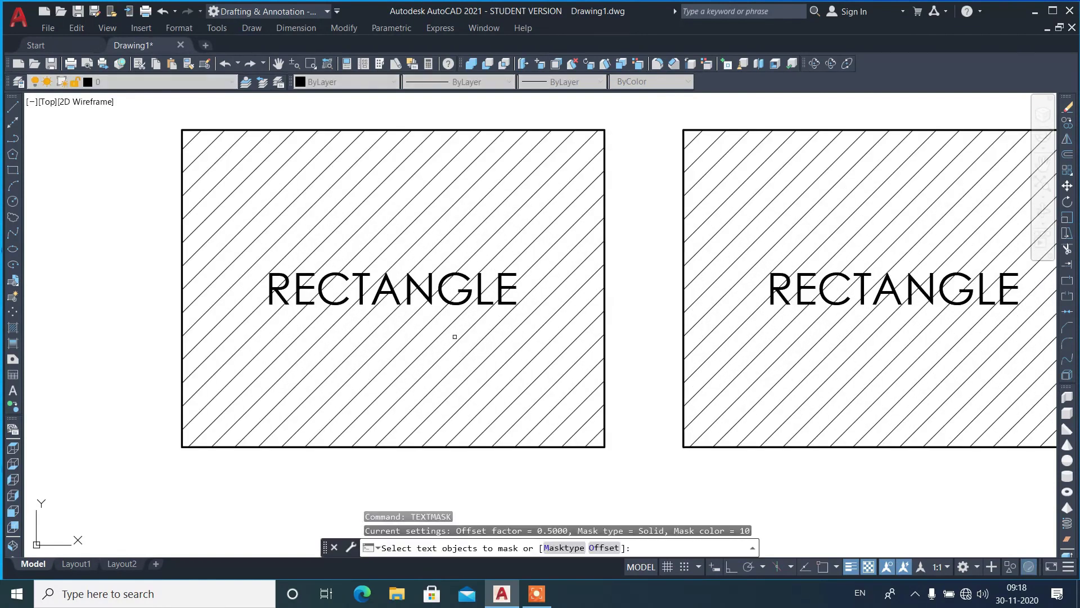
{"action": "type", "text": "M"}
{"action": "key", "text": "Return"}
{"action": "type", "text": "S"}
{"action": "key", "text": "Return"}
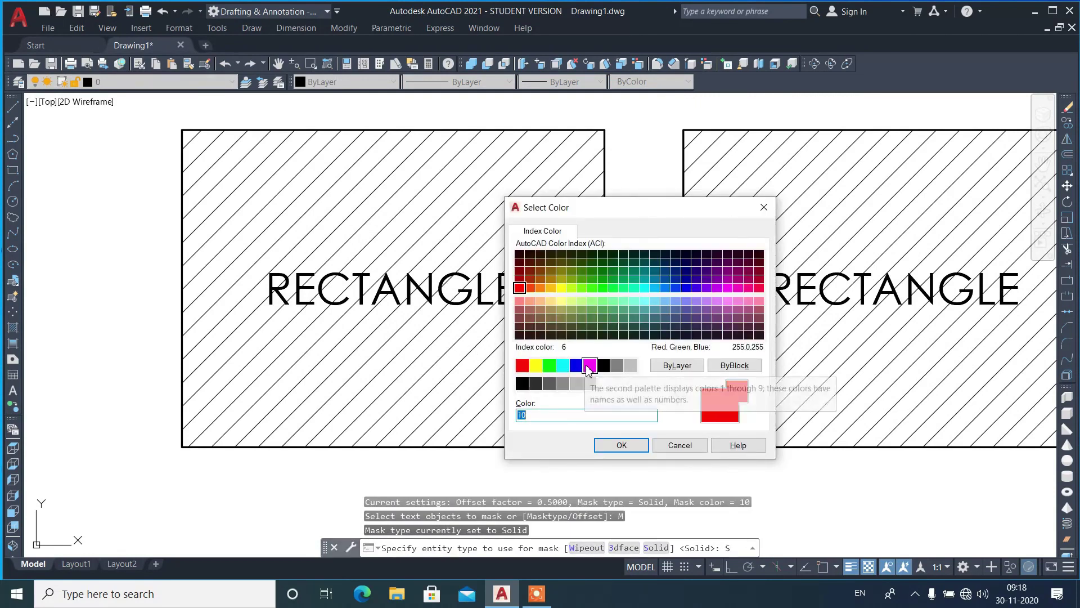
{"action": "left_click", "coordinate": [589, 366]}
{"action": "left_click", "coordinate": [642, 451]}
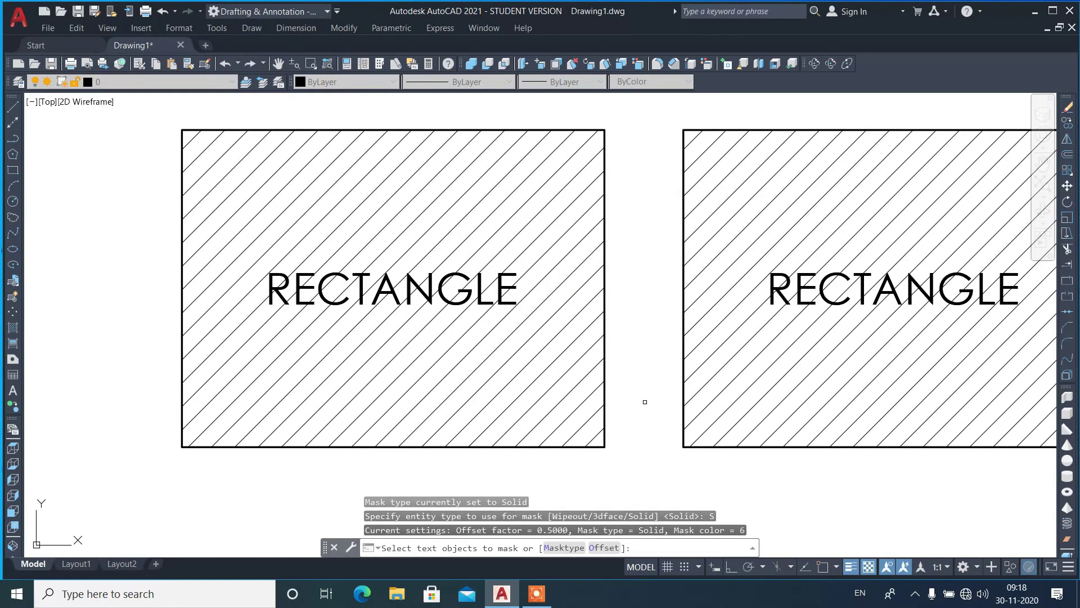
Mask the left RECTANGLE label with offset factor 1
{"action": "type", "text": "O"}
{"action": "key", "text": "Return"}
{"action": "type", "text": "1"}
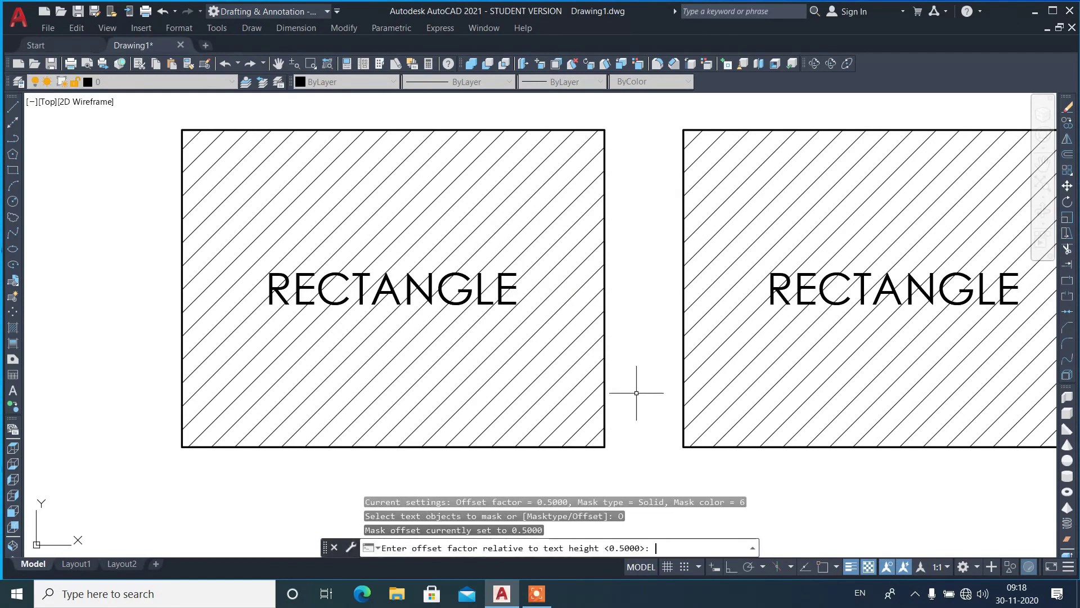
{"action": "key", "text": "Return"}
{"action": "left_click", "coordinate": [506, 304]}
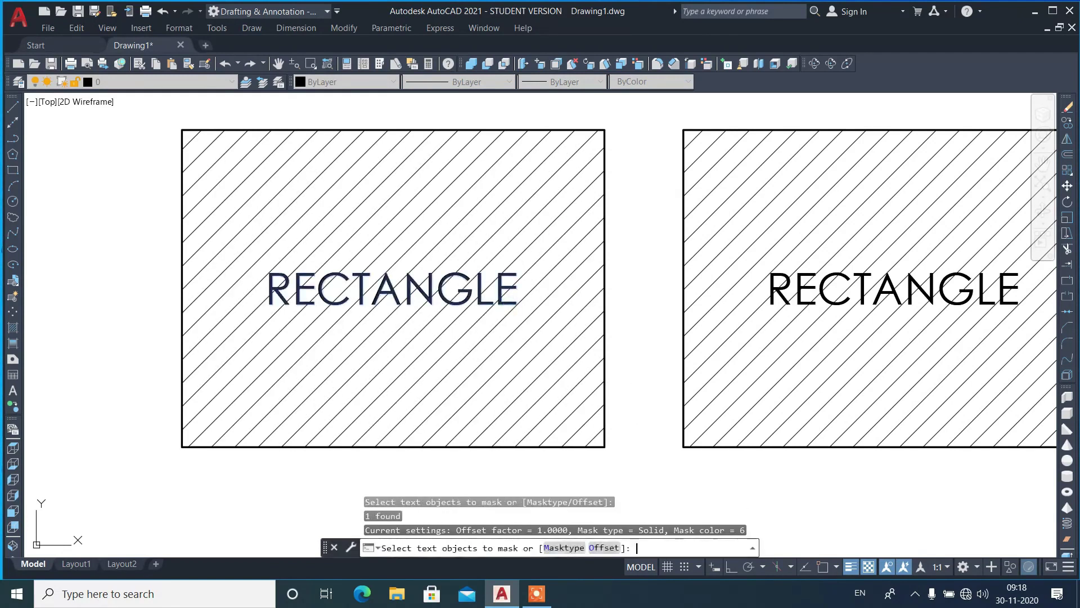
{"action": "key", "text": "Return"}
{"action": "scroll", "coordinate": [439, 332], "scroll_direction": "down", "scroll_amount": 2}
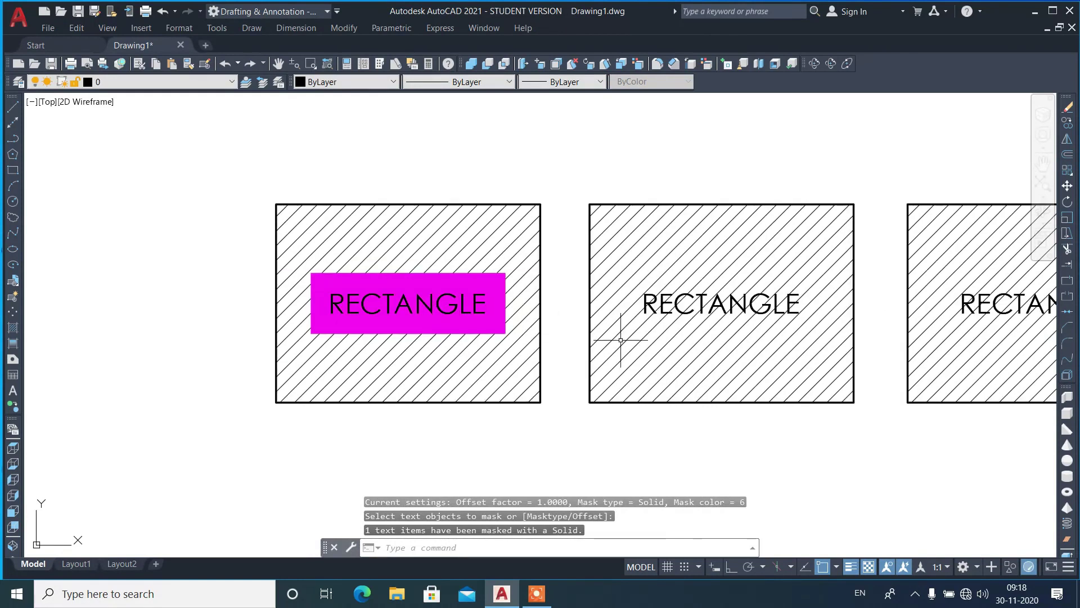
Mask the middle RECTANGLE label with offset factor 0.5
{"action": "key", "text": "Return"}
{"action": "type", "text": "O"}
{"action": "key", "text": "Return"}
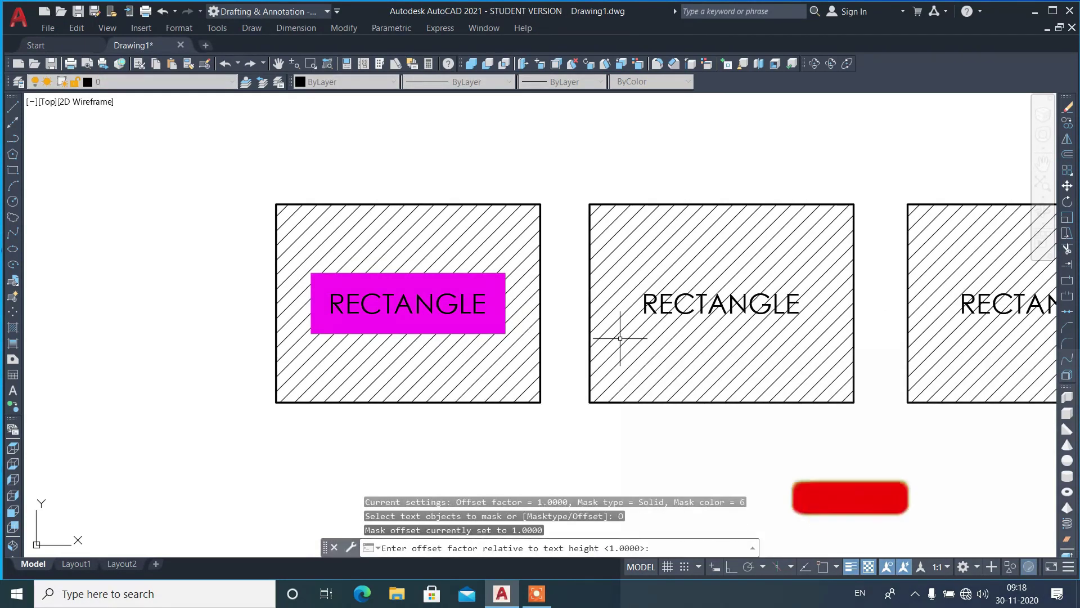
{"action": "type", "text": "0.5"}
{"action": "key", "text": "Return"}
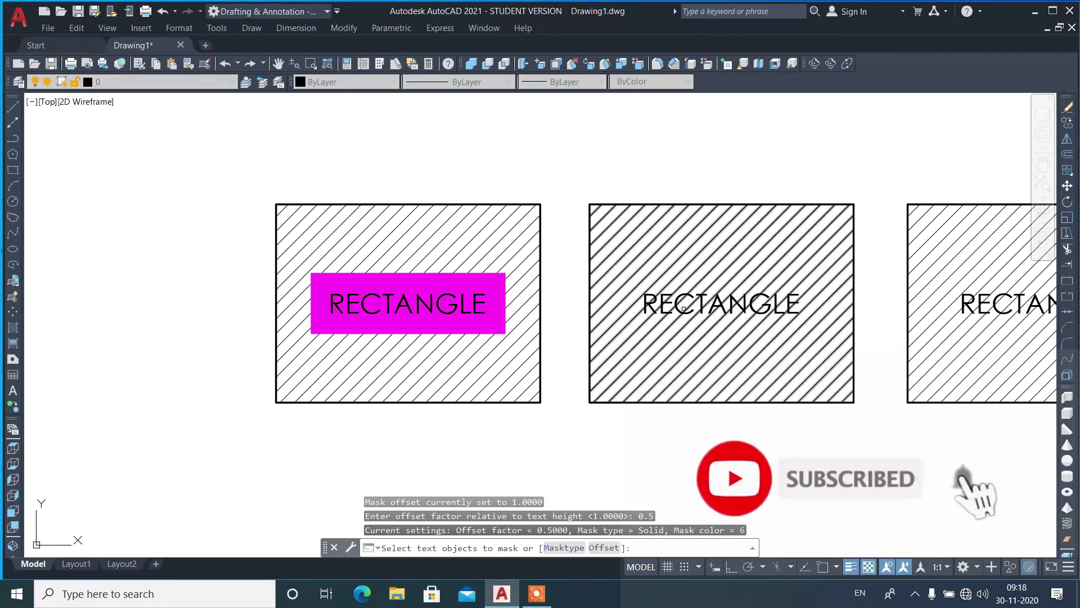
{"action": "left_click", "coordinate": [684, 309]}
{"action": "key", "text": "Return"}
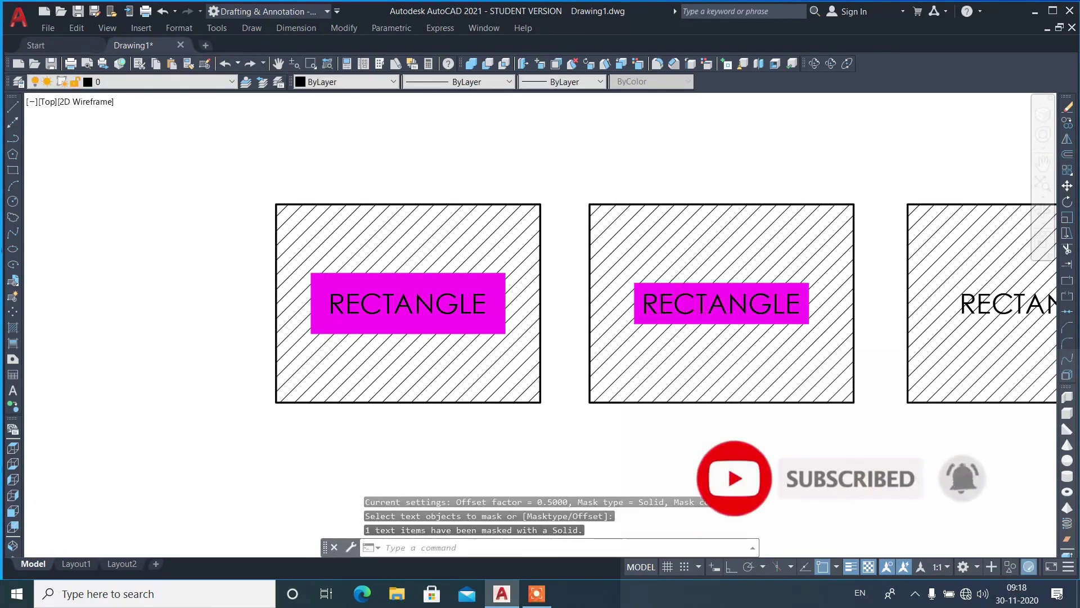
{"action": "scroll", "coordinate": [567, 335], "scroll_direction": "down", "scroll_amount": 2}
{"action": "scroll", "coordinate": [892, 381], "scroll_direction": "up", "scroll_amount": 2}
Mask the right RECTANGLE label, undo it, and redo it with offset factor 0.25
{"action": "key", "text": "Return"}
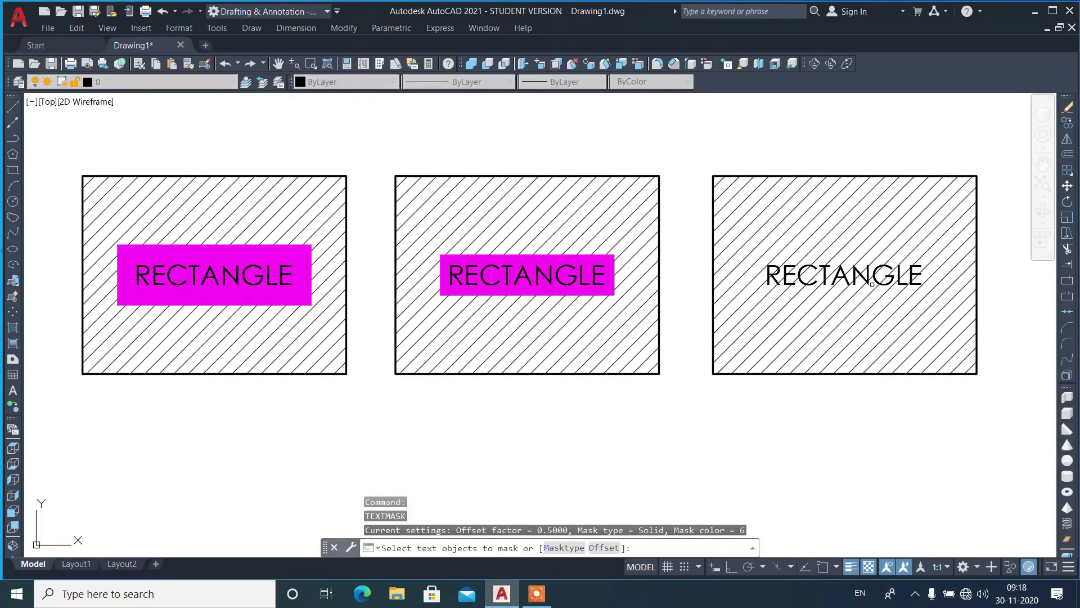
{"action": "left_click", "coordinate": [872, 285]}
{"action": "key", "text": "Return"}
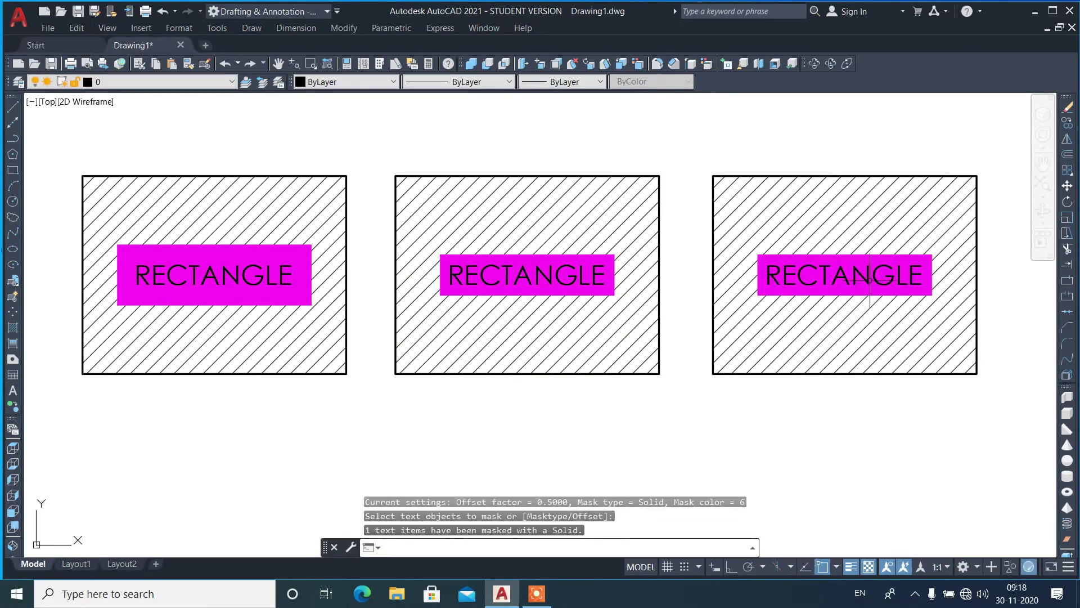
{"action": "key", "text": "ctrl+z"}
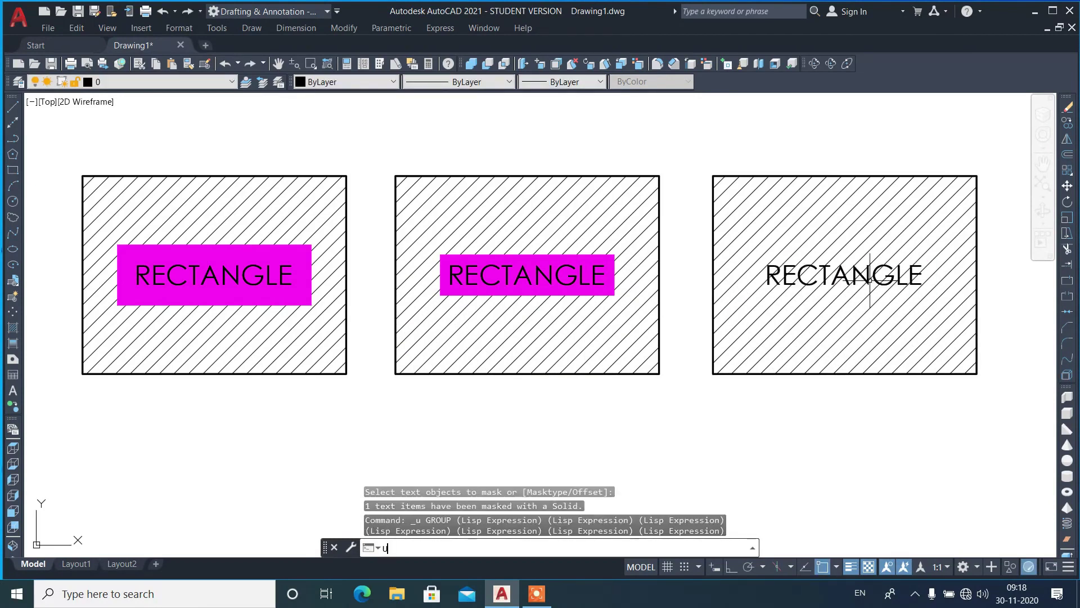
{"action": "type", "text": "TEXTMASK"}
{"action": "key", "text": "Return"}
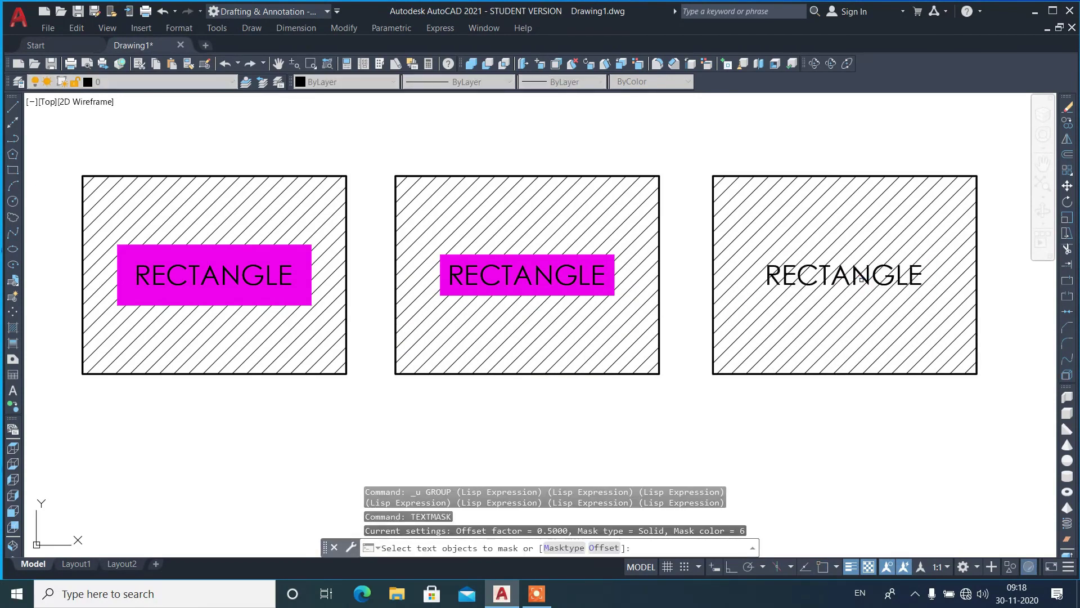
{"action": "type", "text": "O"}
{"action": "key", "text": "Return"}
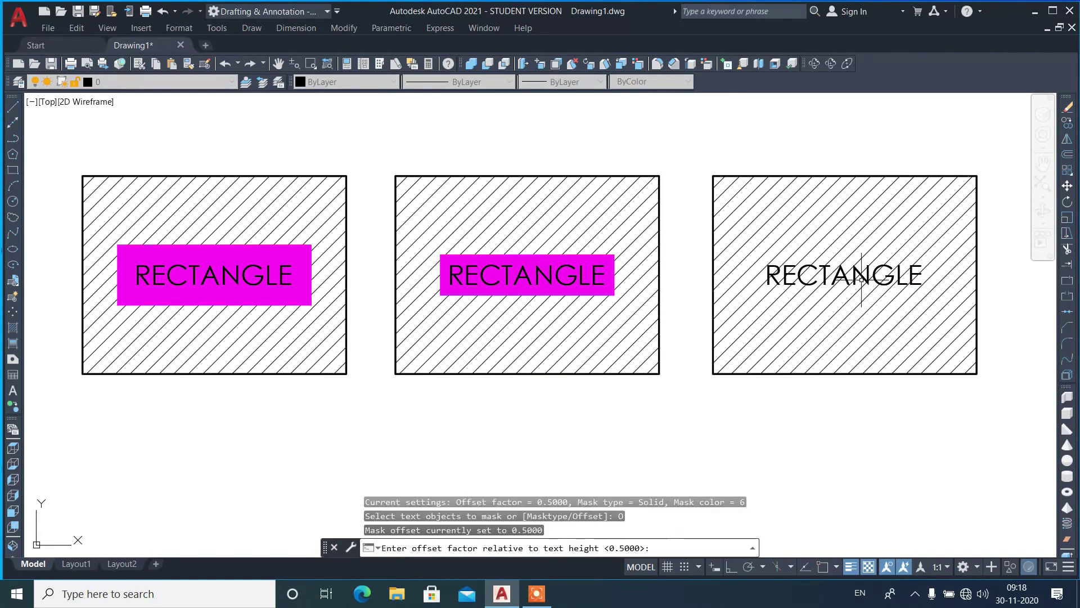
{"action": "key", "text": "Return"}
{"action": "left_click", "coordinate": [861, 279]}
{"action": "key", "text": "Return"}
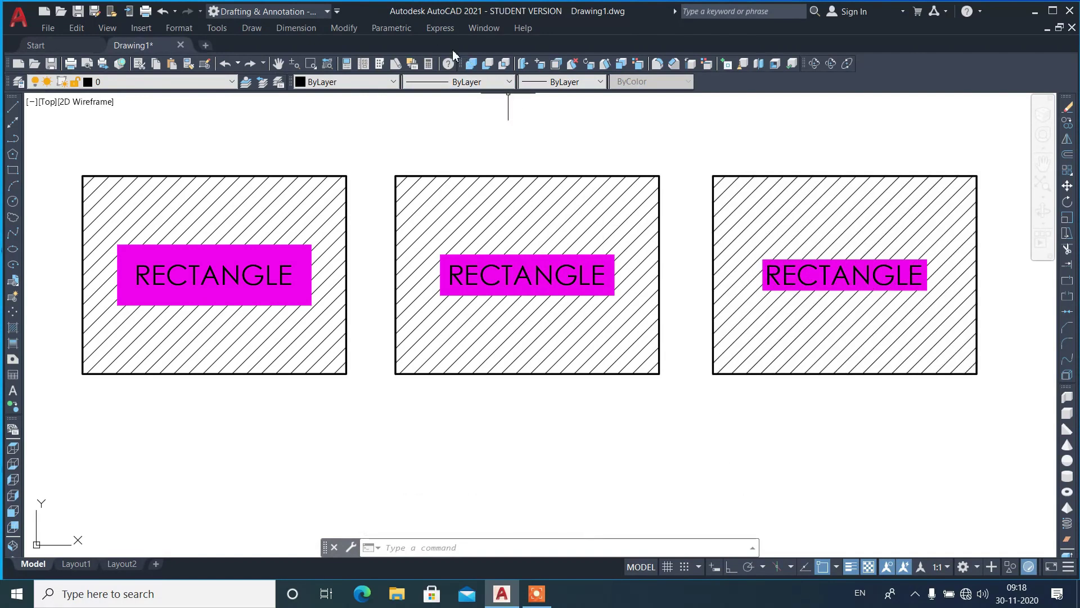
Unmask all three RECTANGLE labels with Express Text Unmask using a window selection
{"action": "left_click", "coordinate": [440, 28]}
{"action": "mouse_move", "coordinate": [477, 56]}
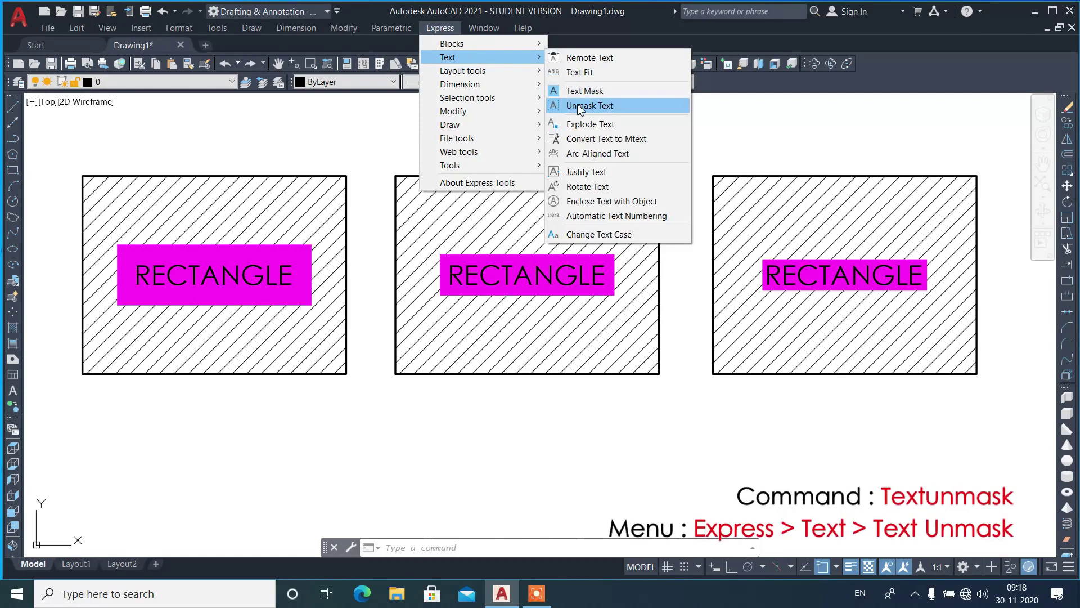
{"action": "left_click", "coordinate": [589, 105]}
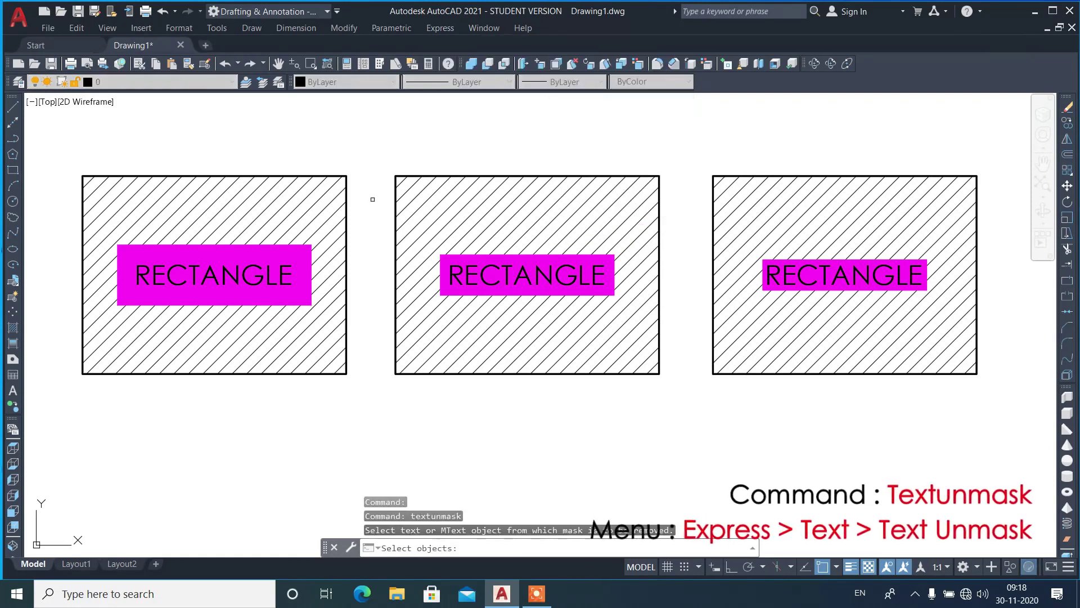
{"action": "left_click", "coordinate": [50, 230]}
{"action": "left_click", "coordinate": [1029, 350]}
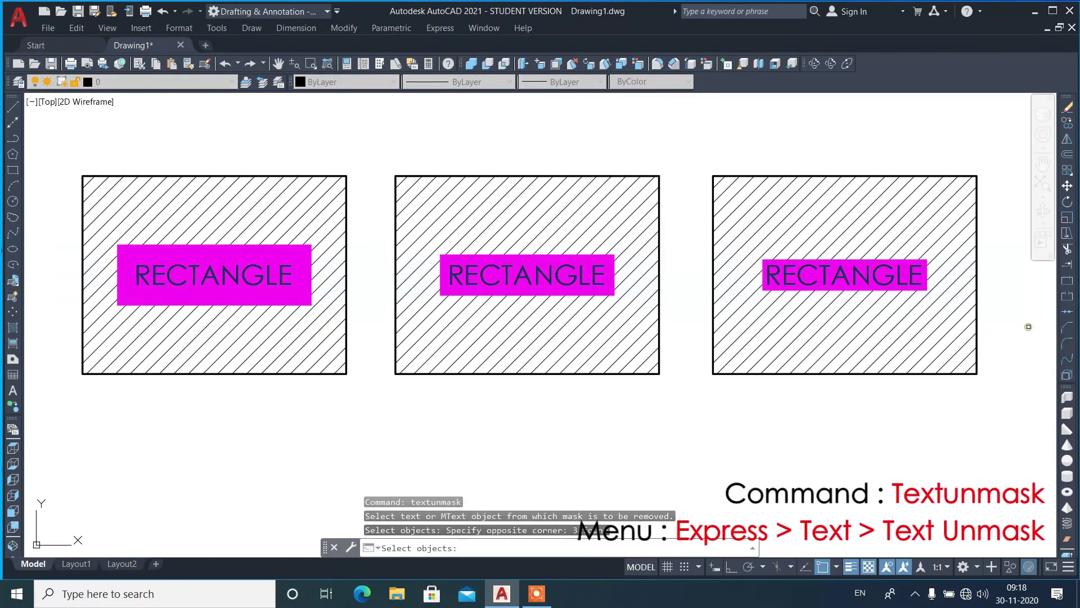
{"action": "key", "text": "Return"}
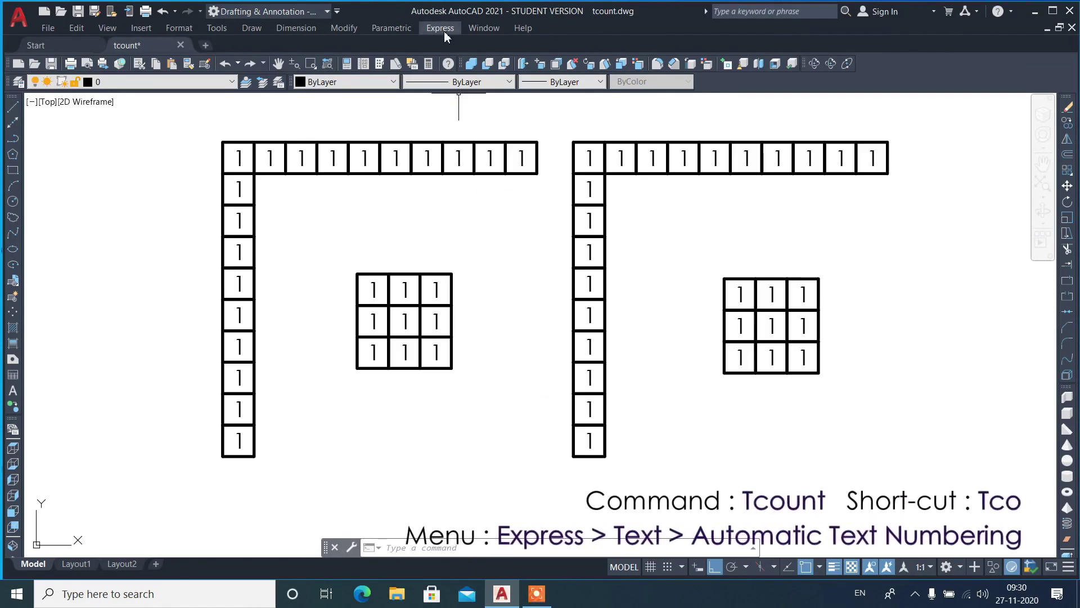
Start Automatic Text Numbering from the Express text tools
{"action": "left_click", "coordinate": [444, 31]}
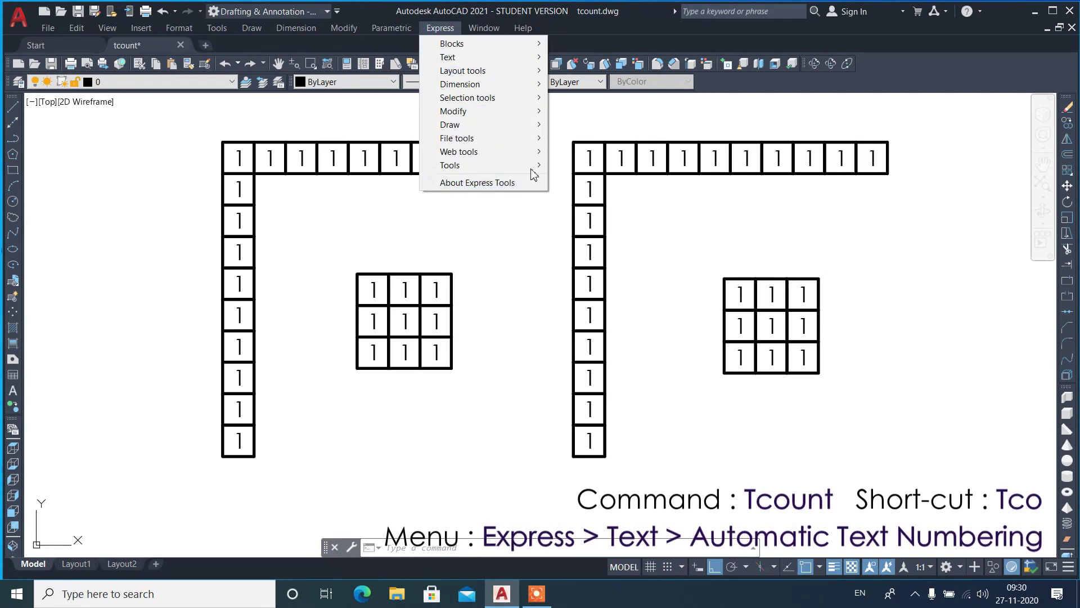
{"action": "mouse_move", "coordinate": [480, 58]}
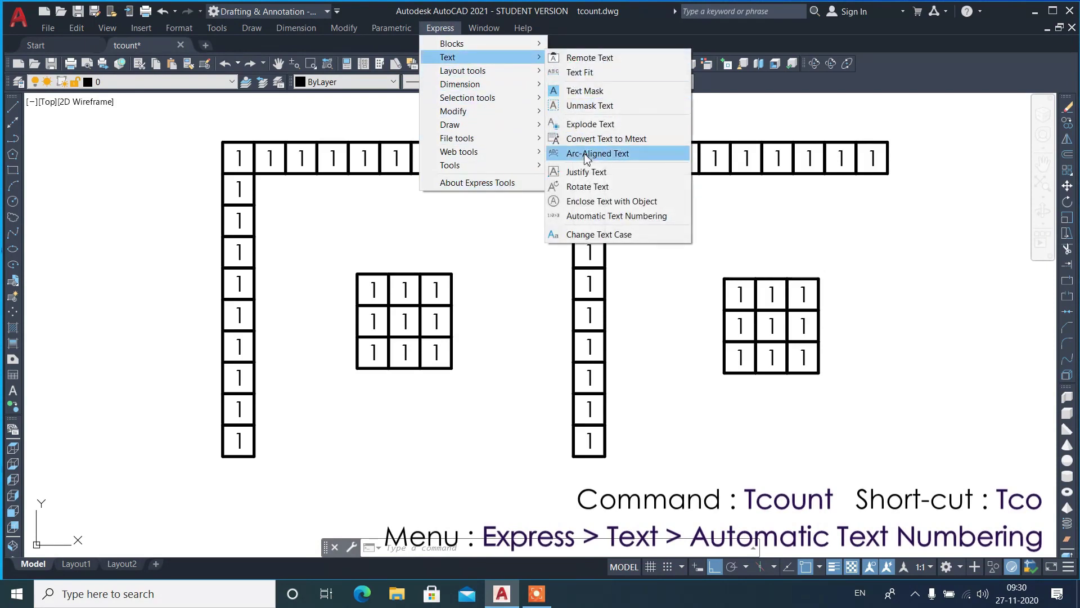
{"action": "left_click", "coordinate": [590, 217]}
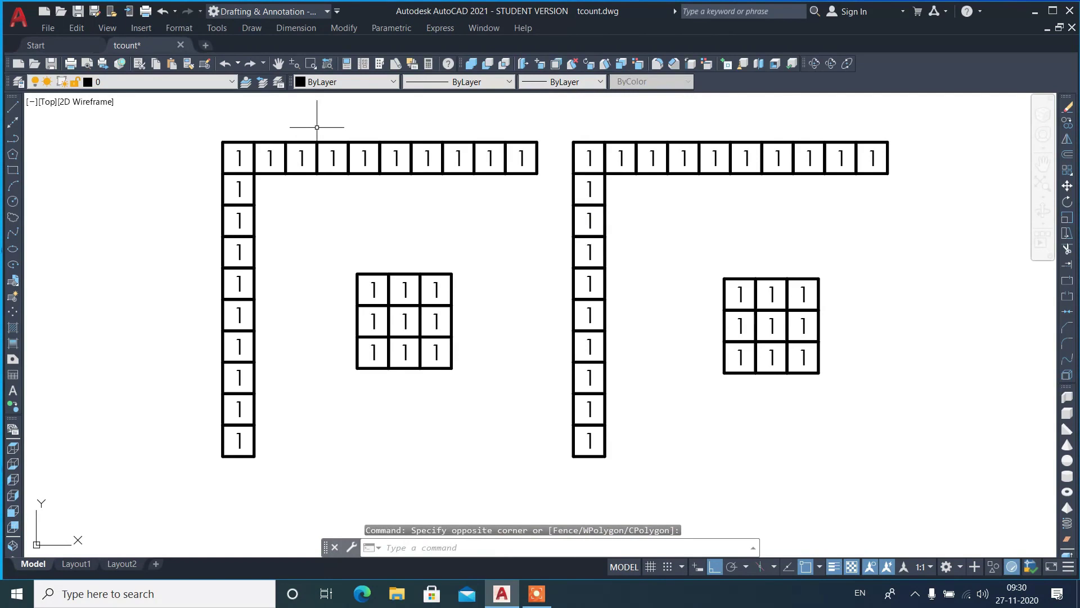
{"action": "scroll", "coordinate": [237, 128], "scroll_direction": "up", "scroll_amount": 2}
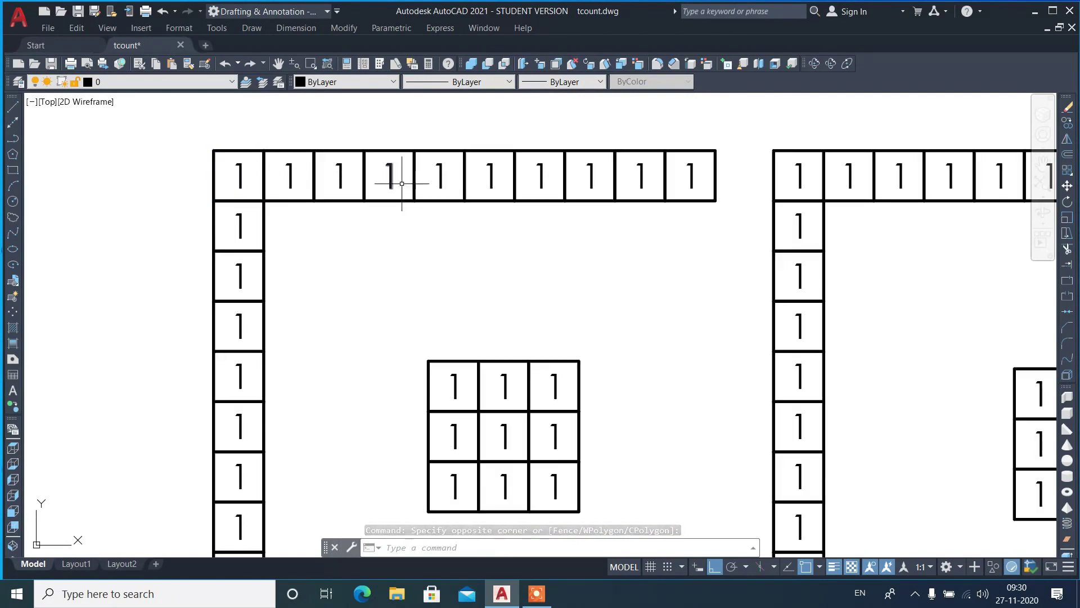
{"action": "scroll", "coordinate": [627, 127], "scroll_direction": "up", "scroll_amount": 2}
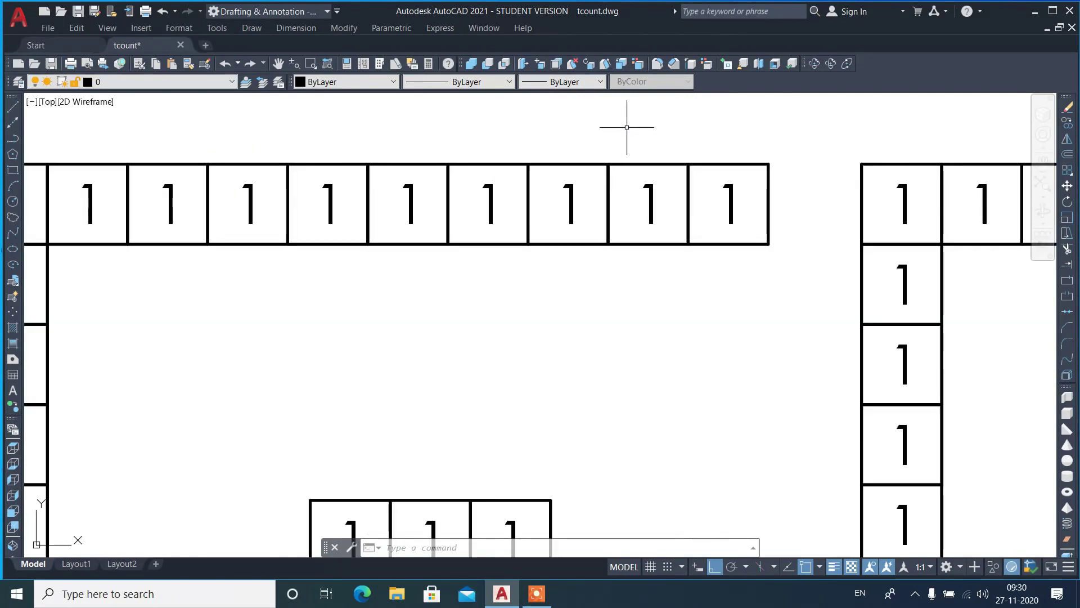
{"action": "scroll", "coordinate": [630, 270], "scroll_direction": "down", "scroll_amount": 2}
{"action": "scroll", "coordinate": [499, 258], "scroll_direction": "up", "scroll_amount": 2}
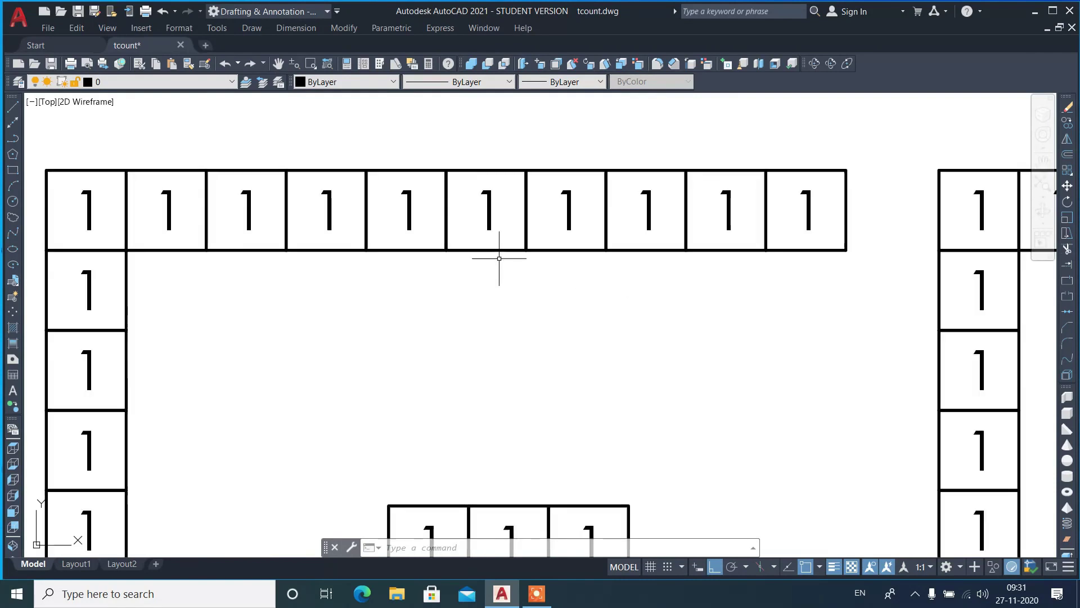
Hand-edit the second and third cells to 2 and 3, then undo the renumbering
{"action": "double_click", "coordinate": [166, 216]}
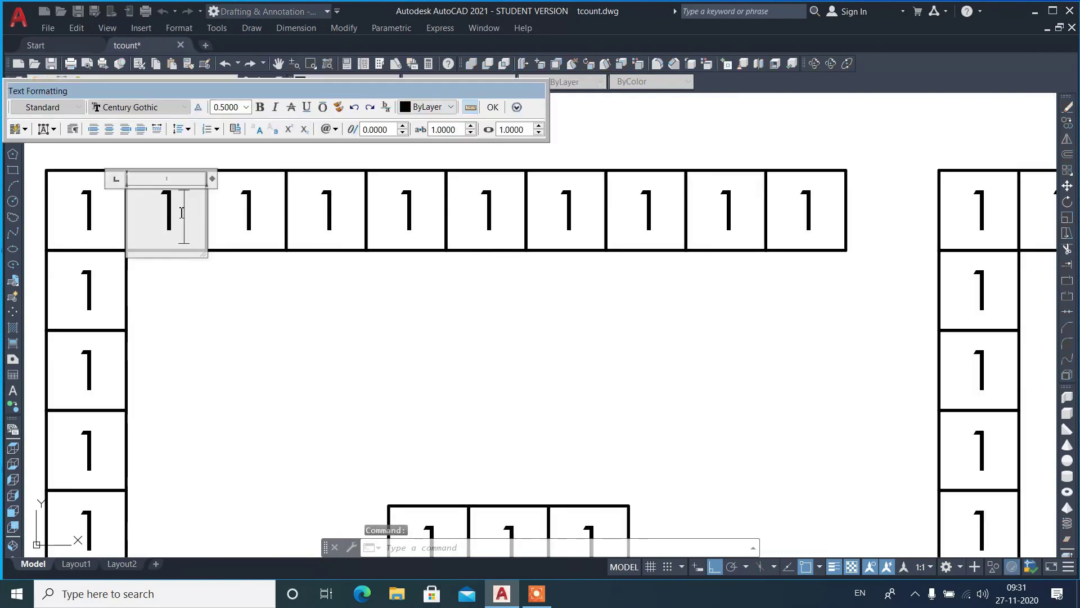
{"action": "left_click_drag", "start_coordinate": [182, 212], "coordinate": [152, 208]}
{"action": "type", "text": "2"}
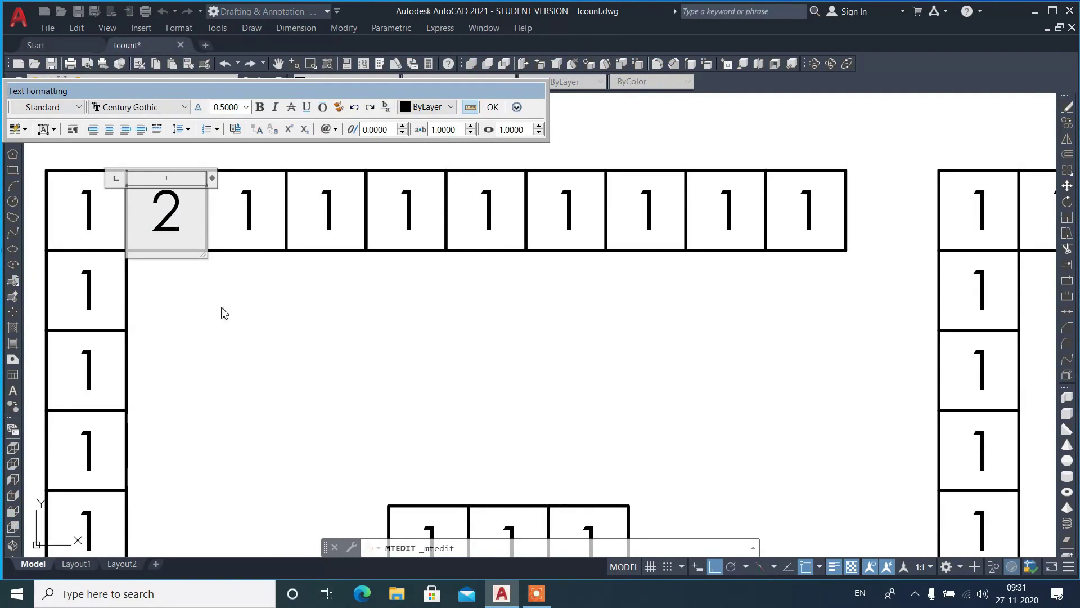
{"action": "left_click", "coordinate": [225, 312]}
{"action": "left_click", "coordinate": [249, 213]}
{"action": "double_click", "coordinate": [248, 213]}
{"action": "left_click_drag", "start_coordinate": [261, 222], "coordinate": [242, 206]}
{"action": "type", "text": "3"}
{"action": "left_click", "coordinate": [282, 318]}
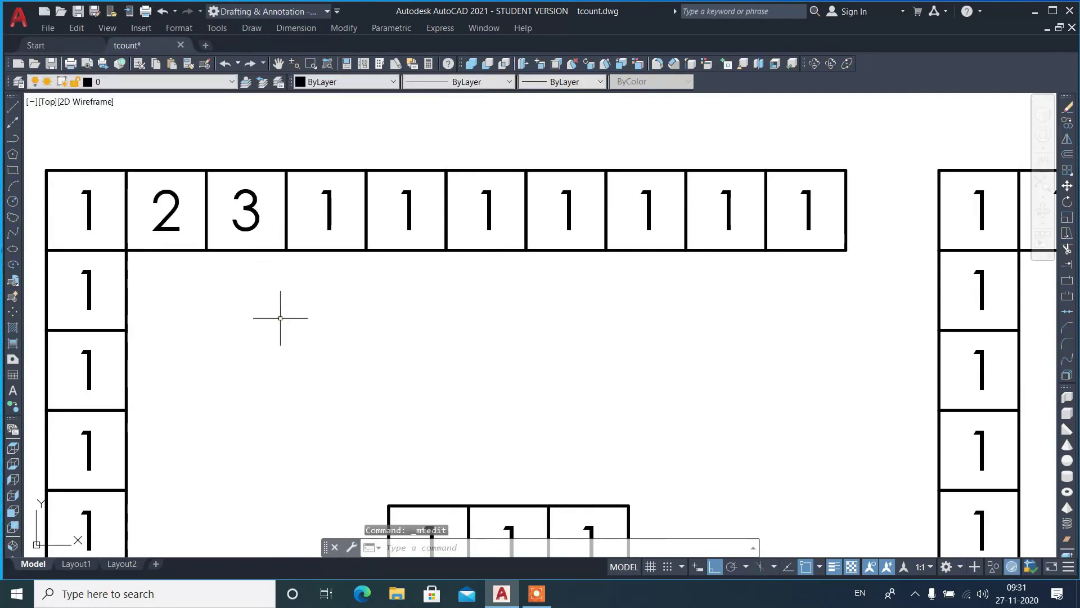
{"action": "key", "text": "ctrl+z"}
{"action": "key", "text": "ctrl+z"}
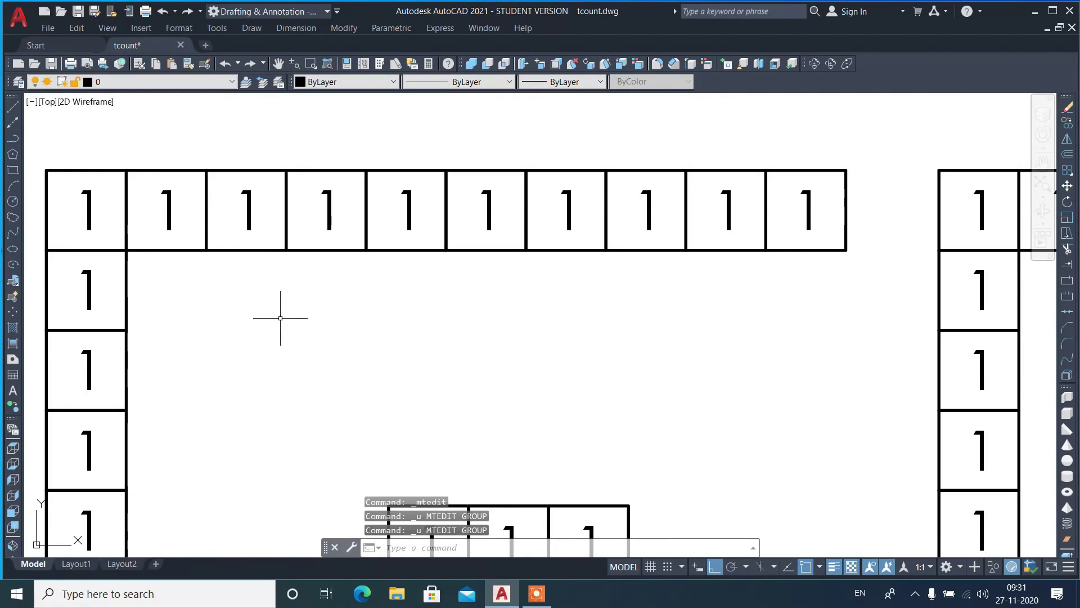
Start TCOUNT and window-select the ten numbers in the top row
{"action": "type", "text": "tcount"}
{"action": "key", "text": "Return"}
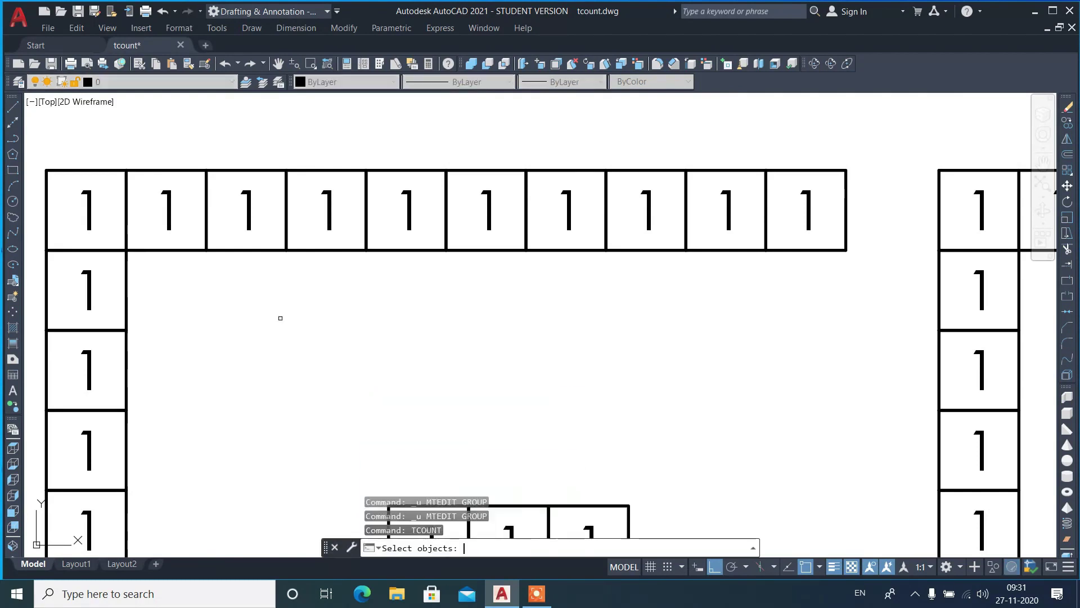
{"action": "scroll", "coordinate": [532, 243], "scroll_direction": "down", "scroll_amount": 2}
{"action": "scroll", "coordinate": [358, 247], "scroll_direction": "up", "scroll_amount": 2}
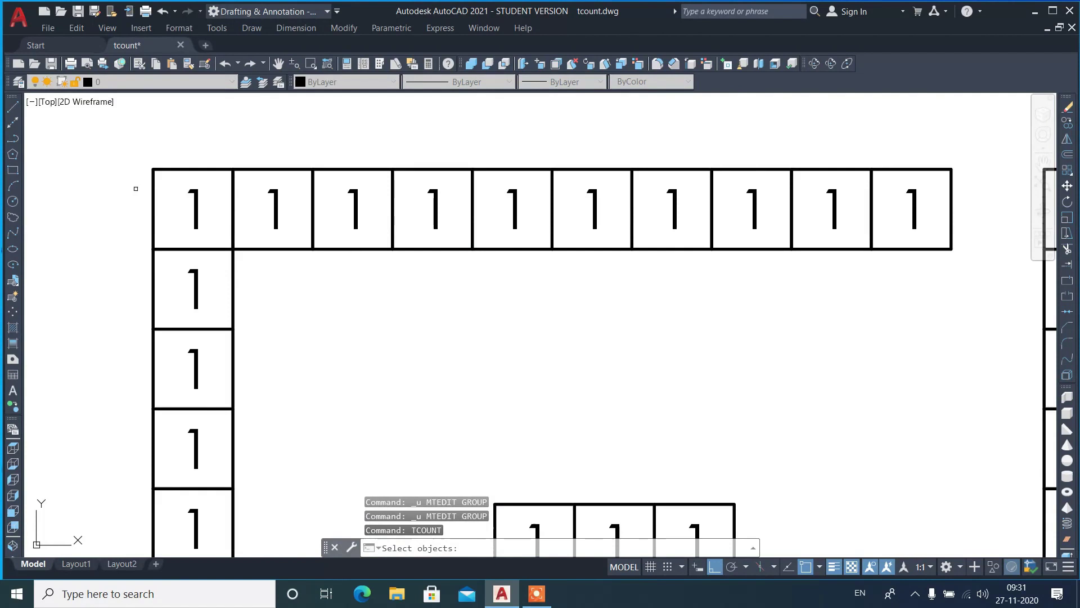
{"action": "left_click", "coordinate": [131, 181]}
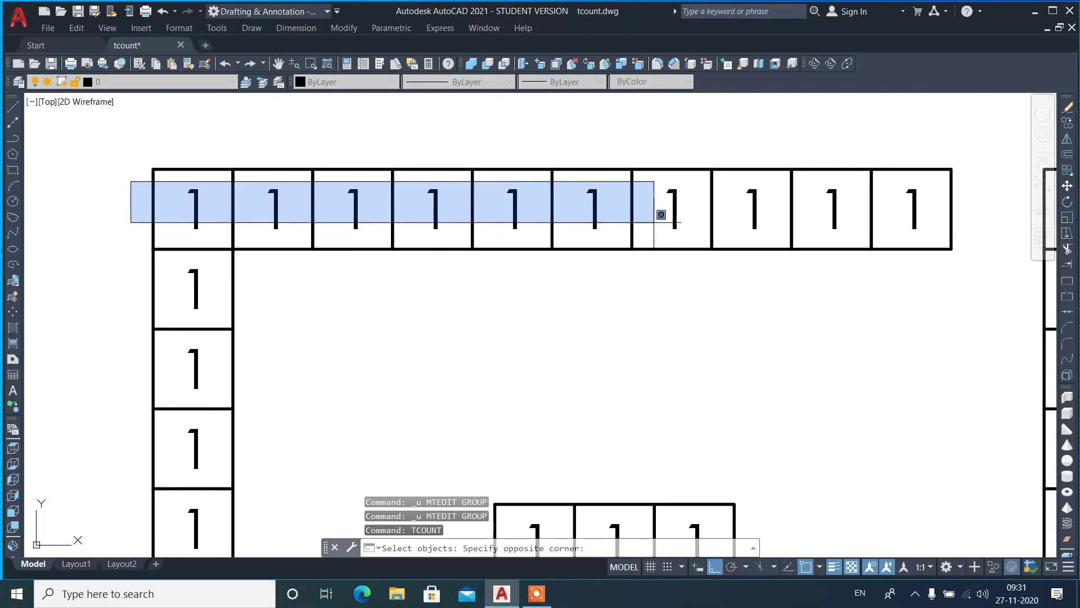
{"action": "left_click", "coordinate": [979, 239]}
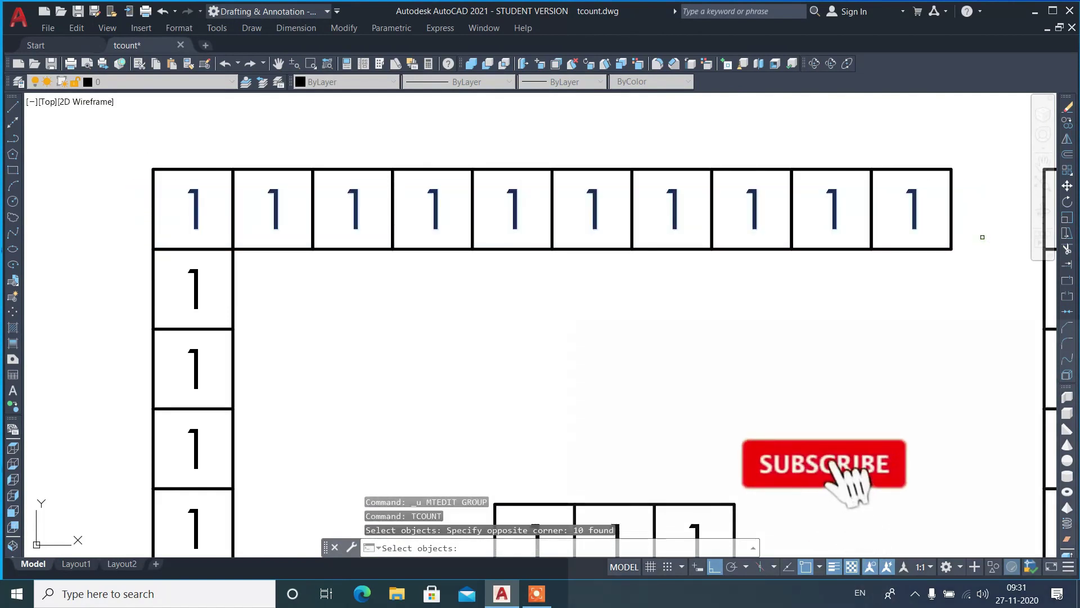
{"action": "key", "text": "Return"}
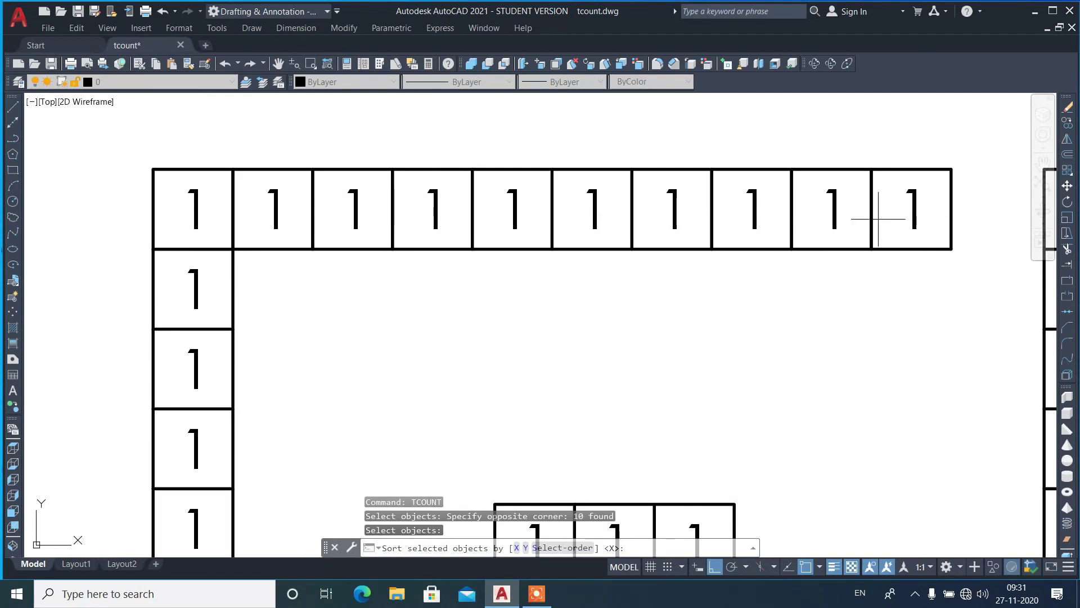
Sort the selection by X, starting at 1 with an increment of 1
{"action": "type", "text": "x"}
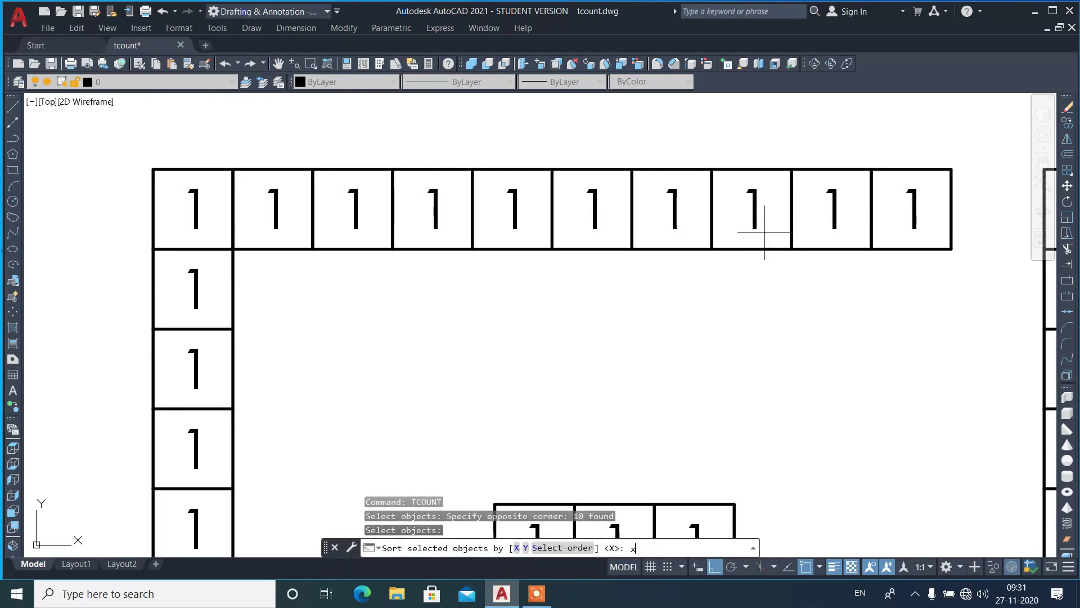
{"action": "key", "text": "Return"}
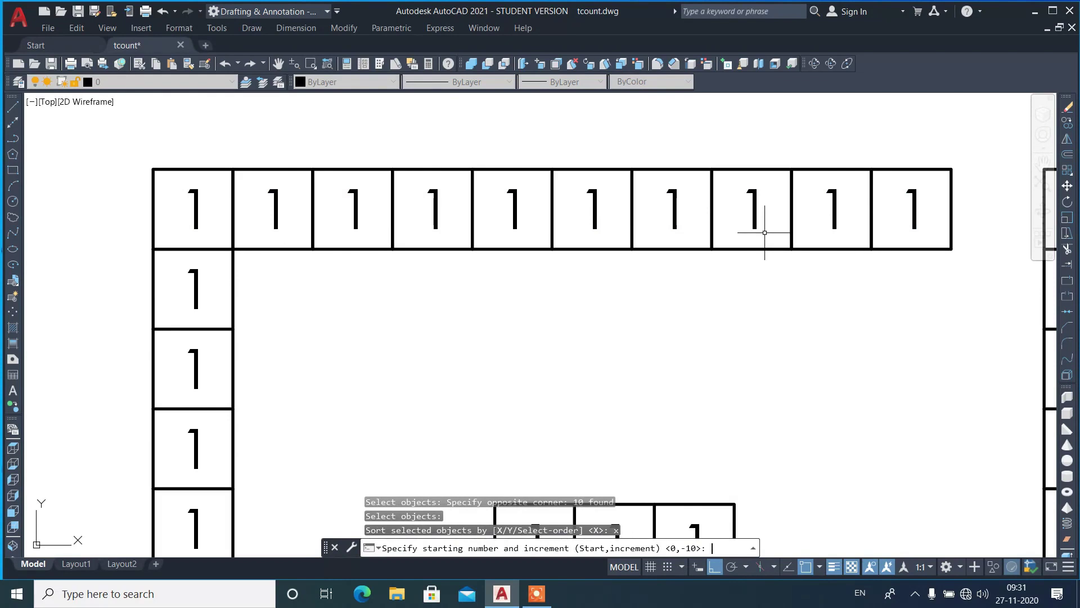
{"action": "type", "text": "1,1"}
{"action": "key", "text": "Return"}
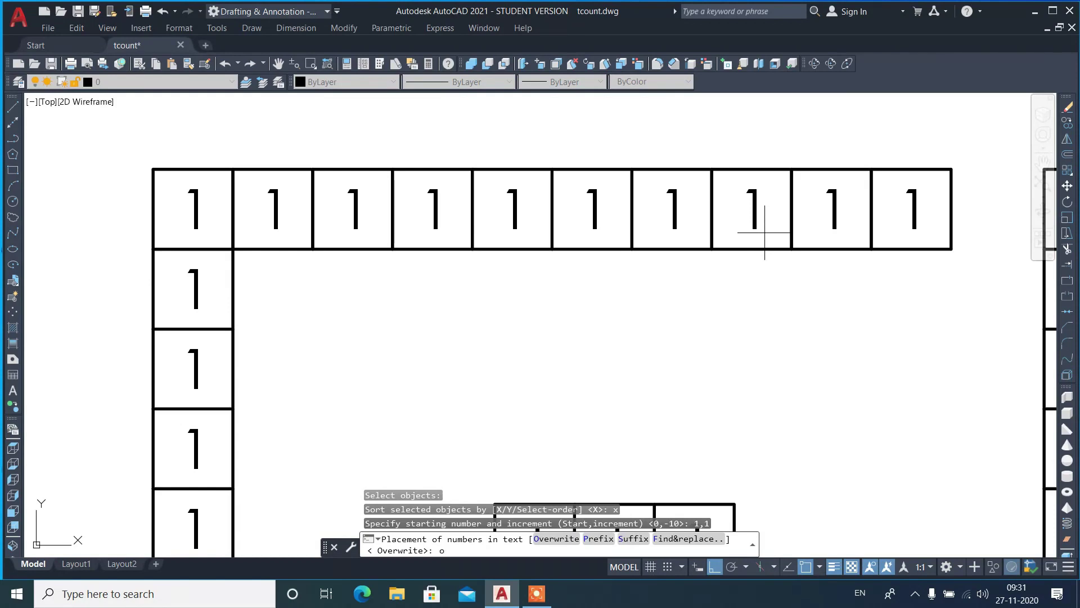
Confirm Overwrite so the first table's top row reads 1 to 10, then zoom out
{"action": "key", "text": "Return"}
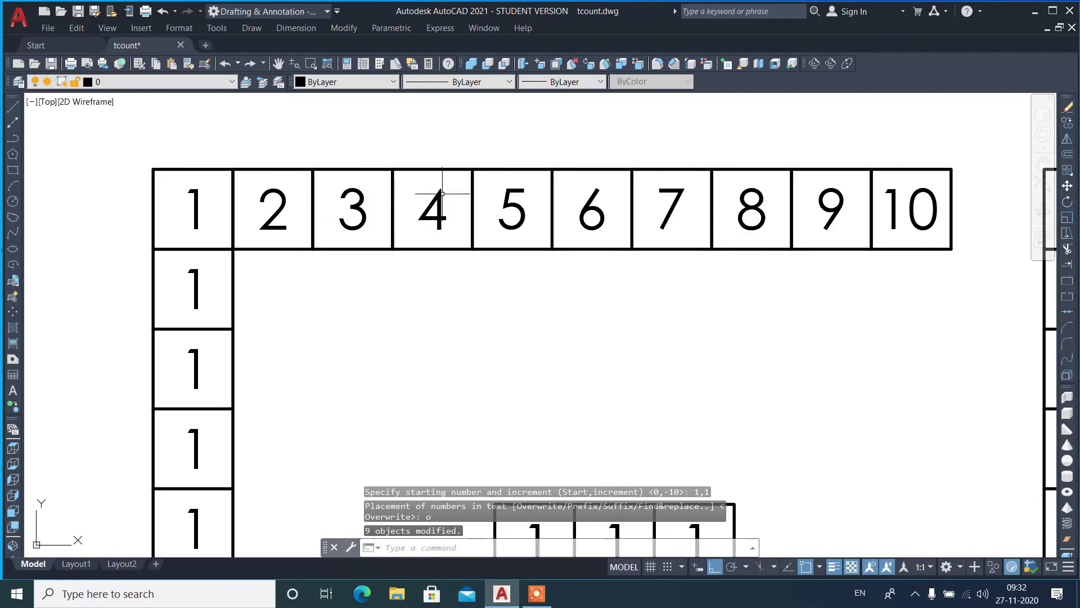
{"action": "scroll", "coordinate": [634, 174], "scroll_direction": "down", "scroll_amount": 4}
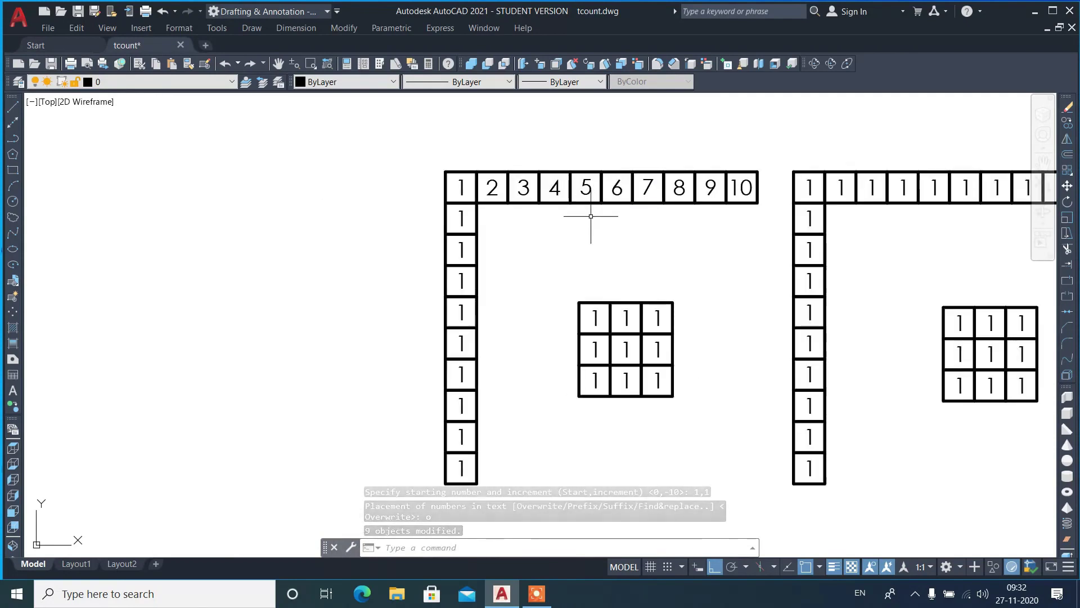
Run TCOUNT and window-select the ten numbers in the first table's left column
{"action": "type", "text": "tcount"}
{"action": "key", "text": "Return"}
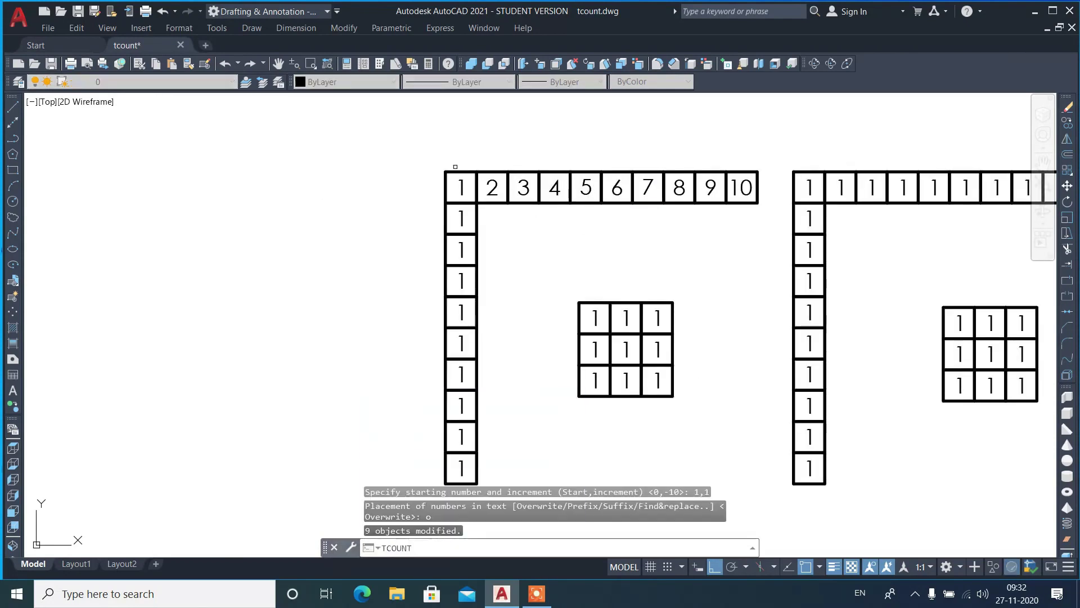
{"action": "scroll", "coordinate": [447, 130], "scroll_direction": "down", "scroll_amount": 2}
{"action": "left_click", "coordinate": [442, 138]}
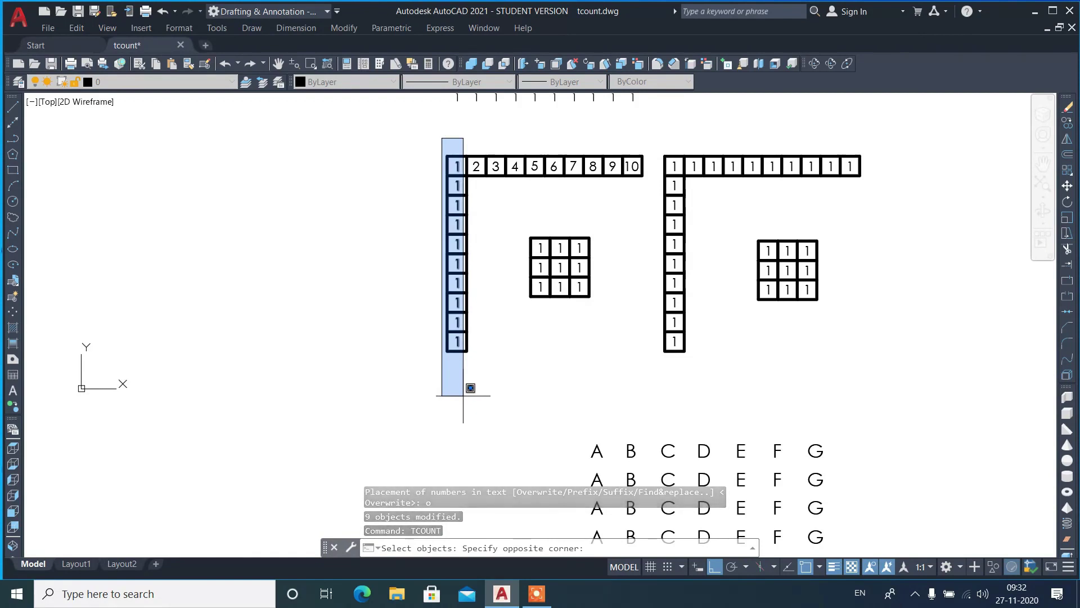
{"action": "scroll", "coordinate": [467, 318], "scroll_direction": "up", "scroll_amount": 2}
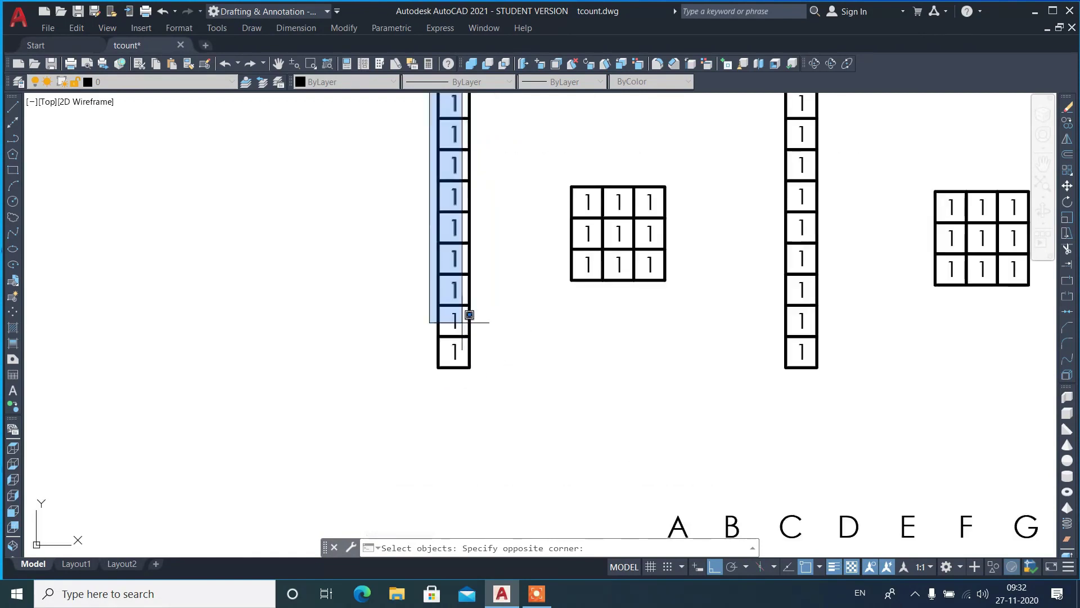
{"action": "scroll", "coordinate": [459, 408], "scroll_direction": "down", "scroll_amount": 2}
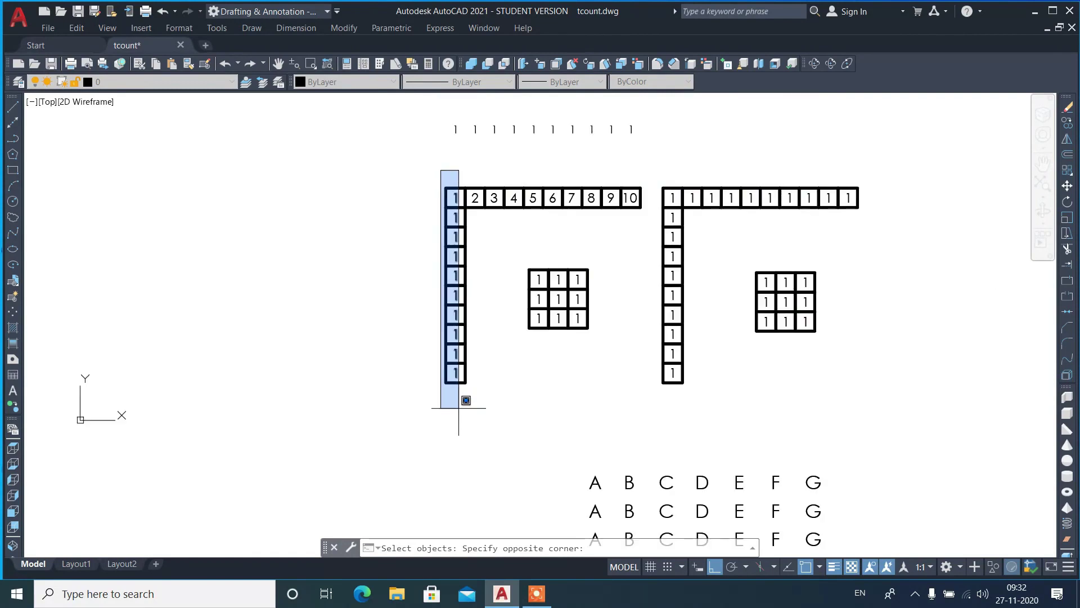
{"action": "scroll", "coordinate": [459, 406], "scroll_direction": "up", "scroll_amount": 2}
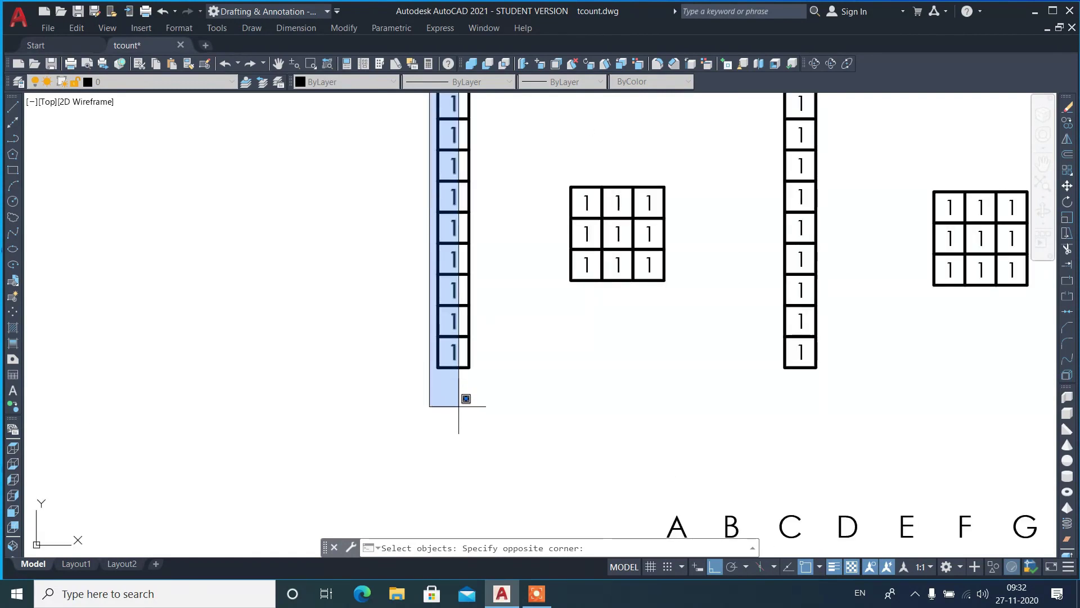
{"action": "left_click", "coordinate": [460, 403]}
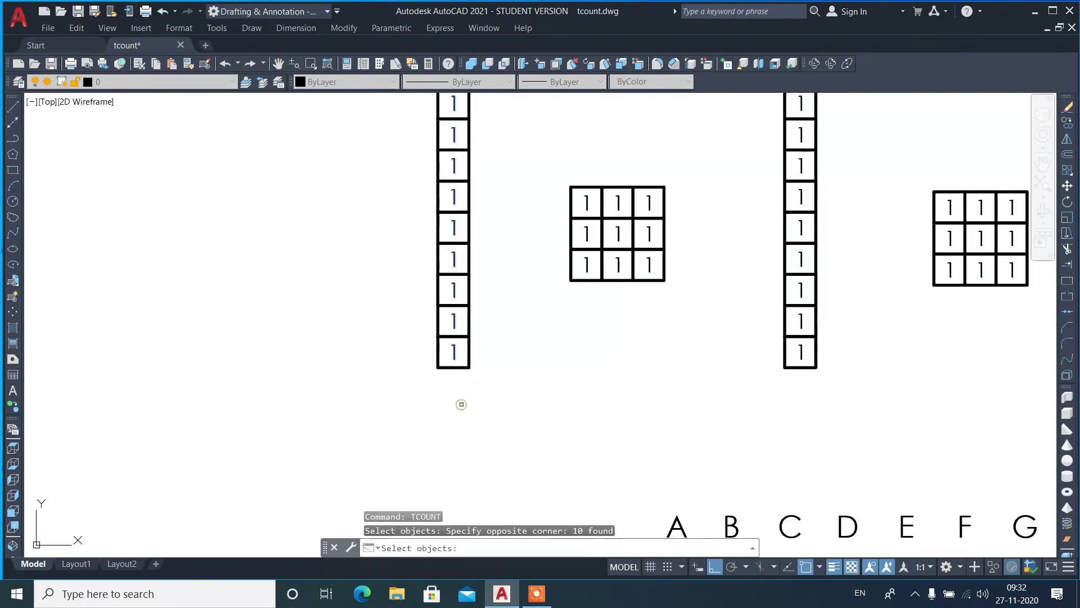
{"action": "scroll", "coordinate": [462, 403], "scroll_direction": "down", "scroll_amount": 2}
{"action": "scroll", "coordinate": [488, 372], "scroll_direction": "up", "scroll_amount": 2}
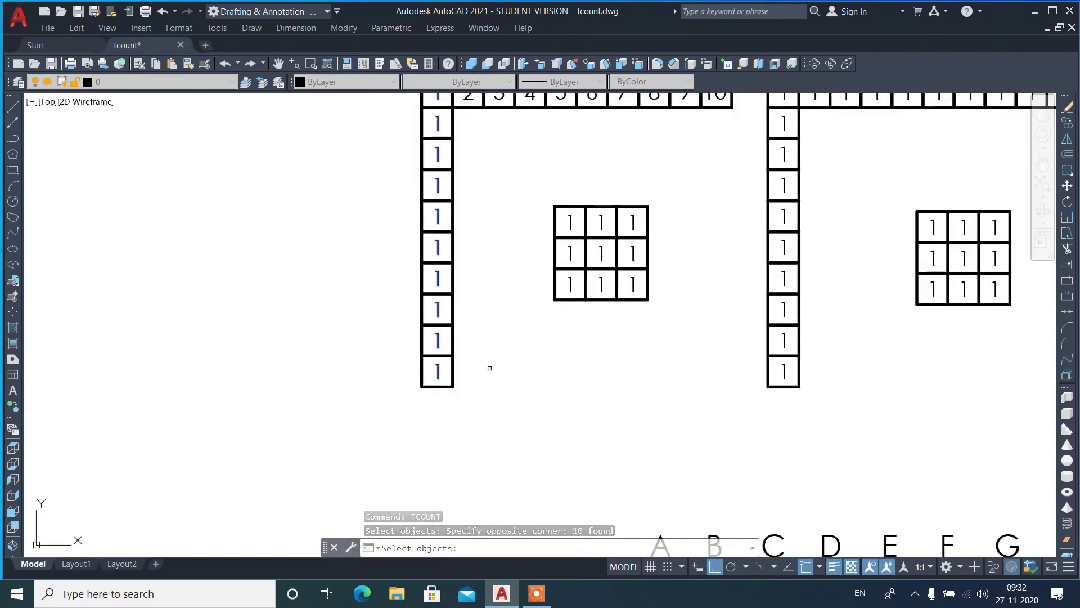
{"action": "key", "text": "Return"}
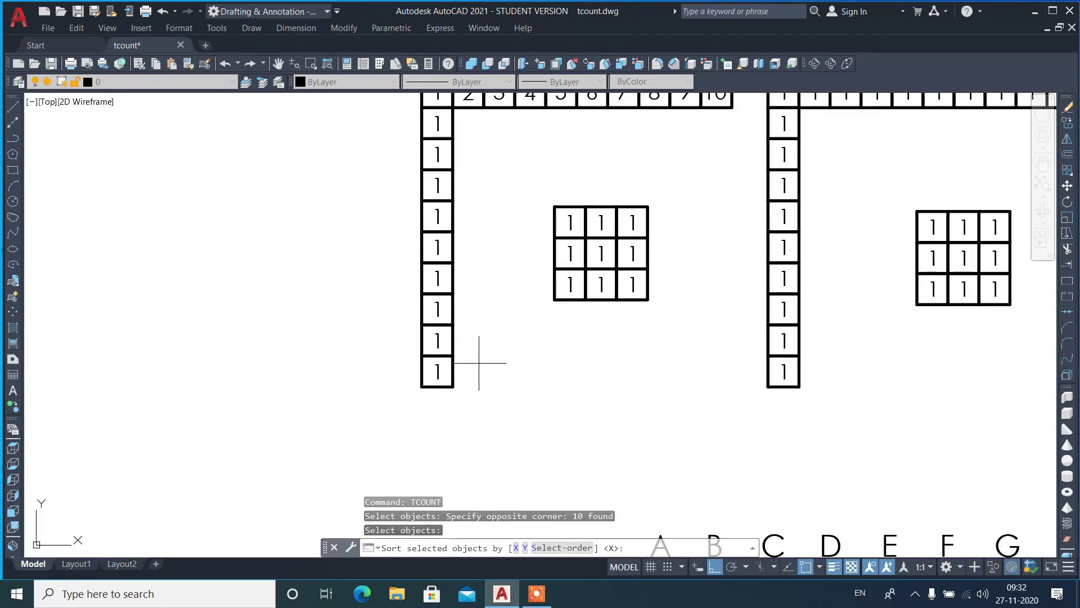
Sort them by Y, start at 1 with increment 1, and overwrite the column
{"action": "type", "text": "y"}
{"action": "key", "text": "Return"}
{"action": "type", "text": "1,1"}
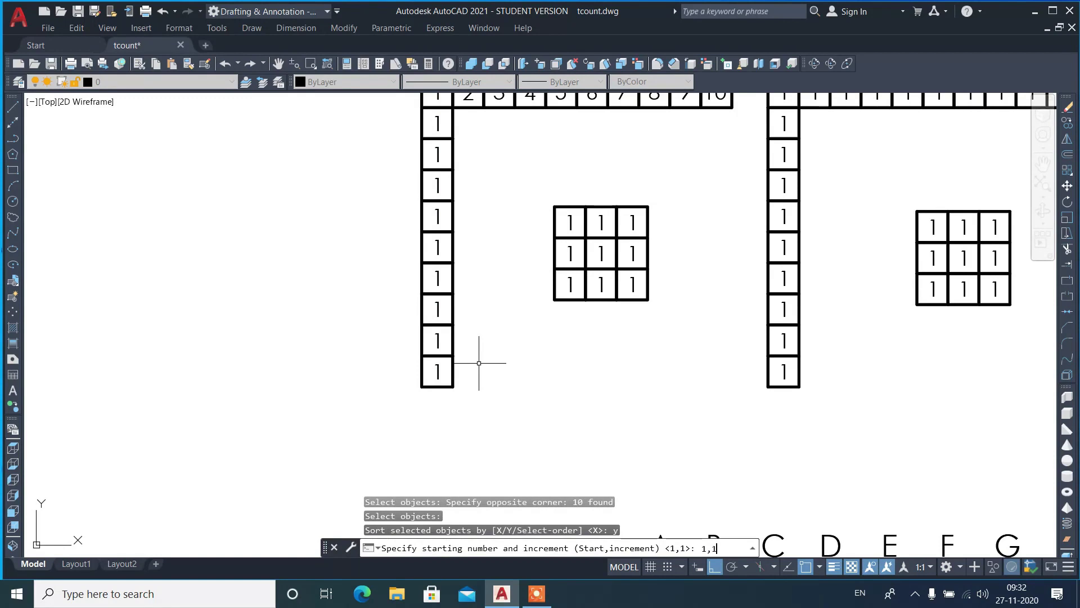
{"action": "key", "text": "Return"}
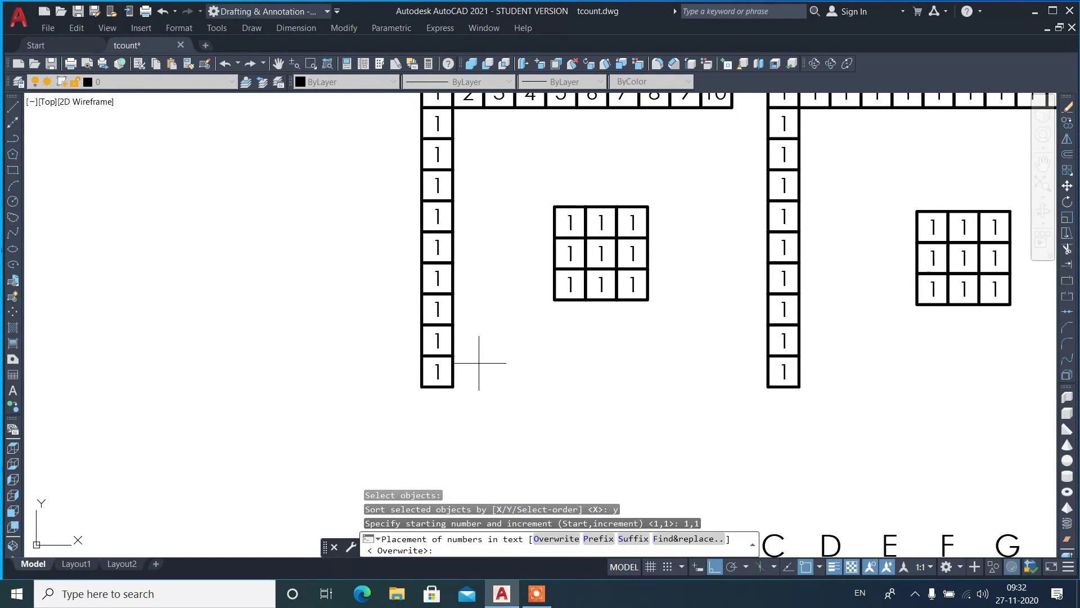
{"action": "type", "text": "o"}
{"action": "key", "text": "Return"}
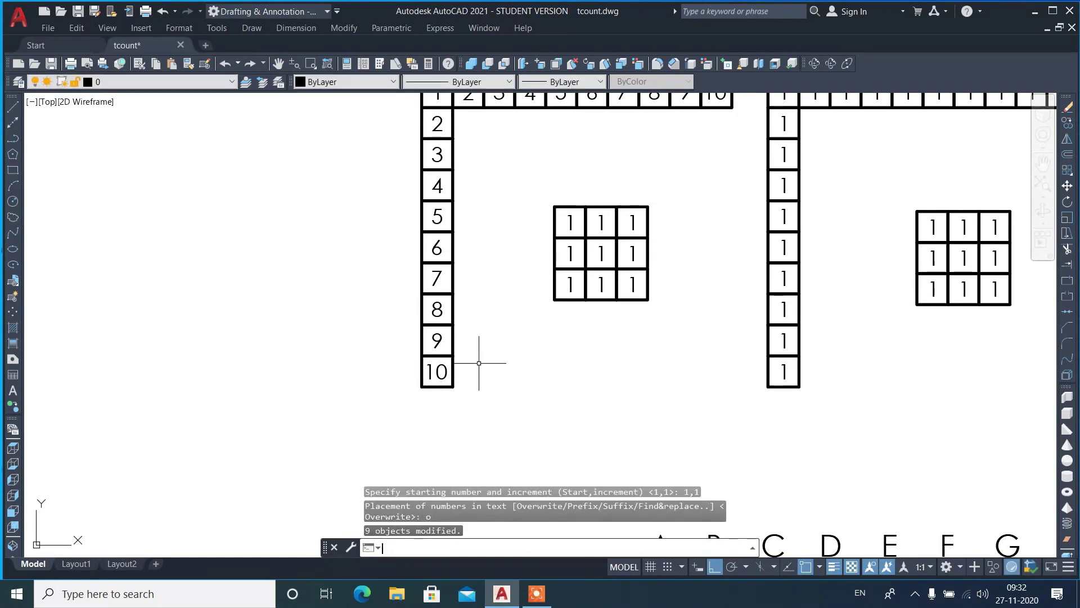
{"action": "scroll", "coordinate": [278, 333], "scroll_direction": "down", "scroll_amount": 2}
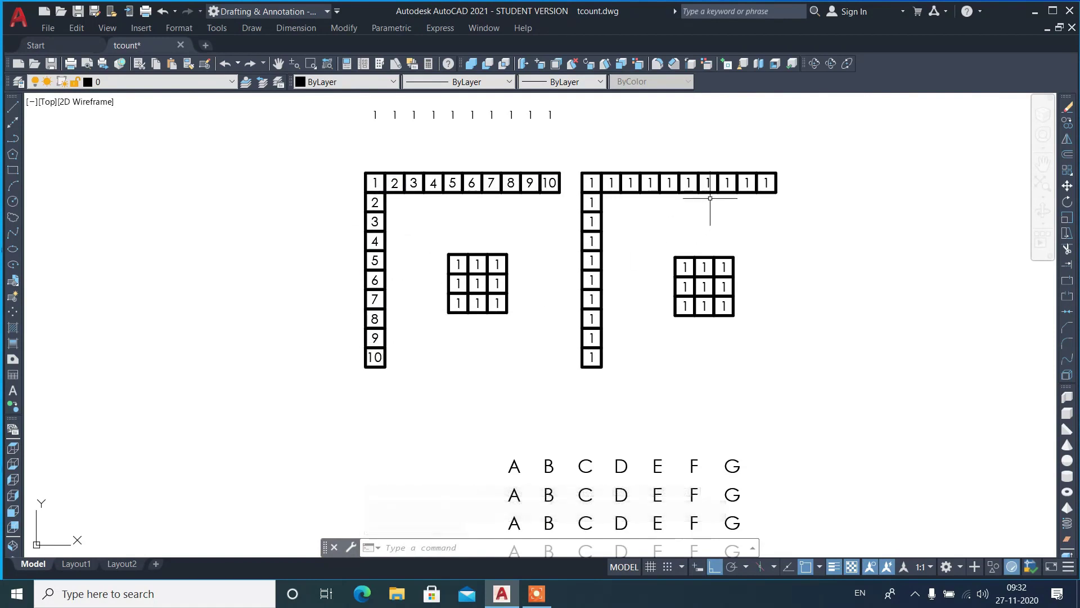
TCOUNT the second table's top row sorted by X, start 1, increment 2, overwriting values
{"action": "scroll", "coordinate": [804, 161], "scroll_direction": "up", "scroll_amount": 4}
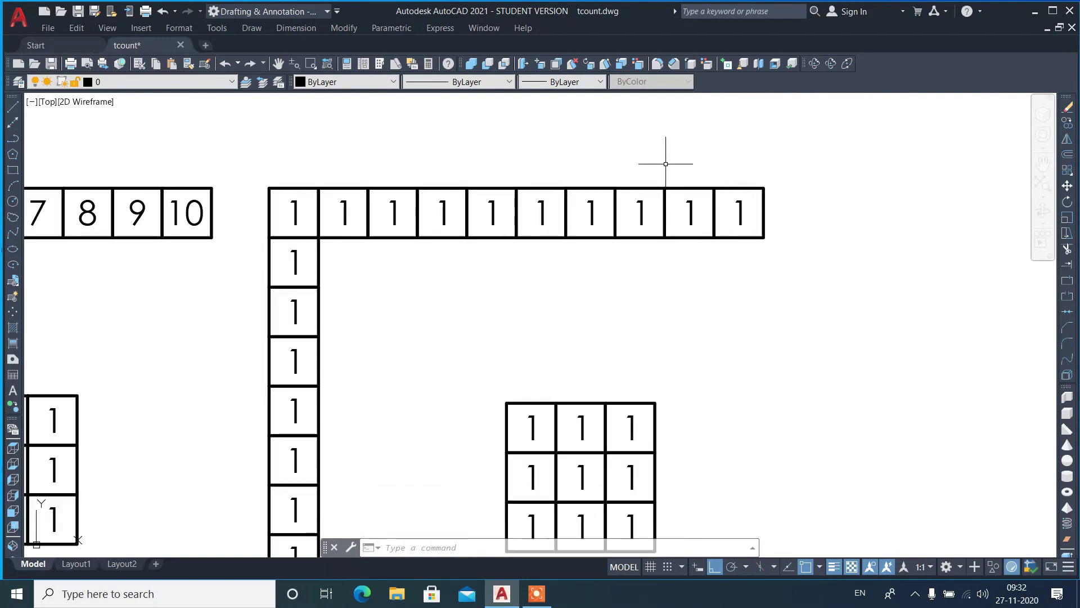
{"action": "type", "text": "TCOUNT"}
{"action": "key", "text": "Return"}
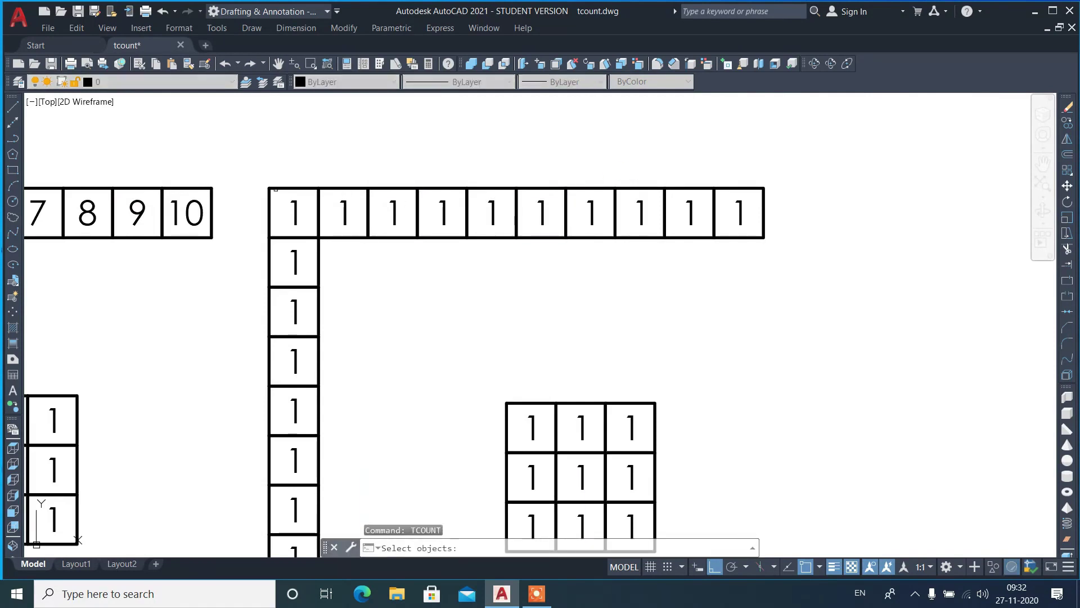
{"action": "left_click", "coordinate": [254, 194]}
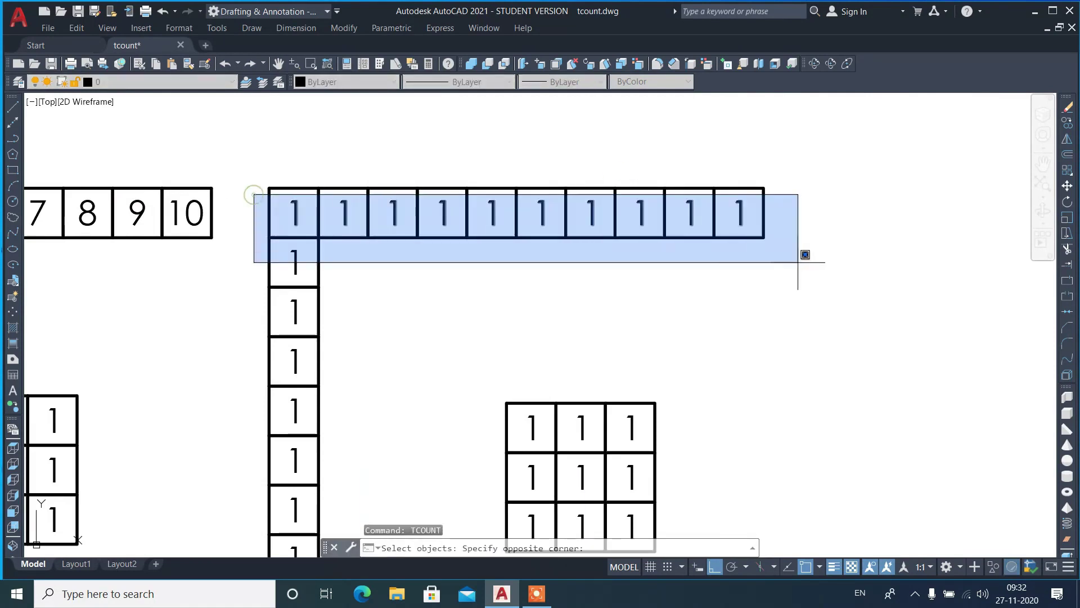
{"action": "left_click", "coordinate": [823, 231]}
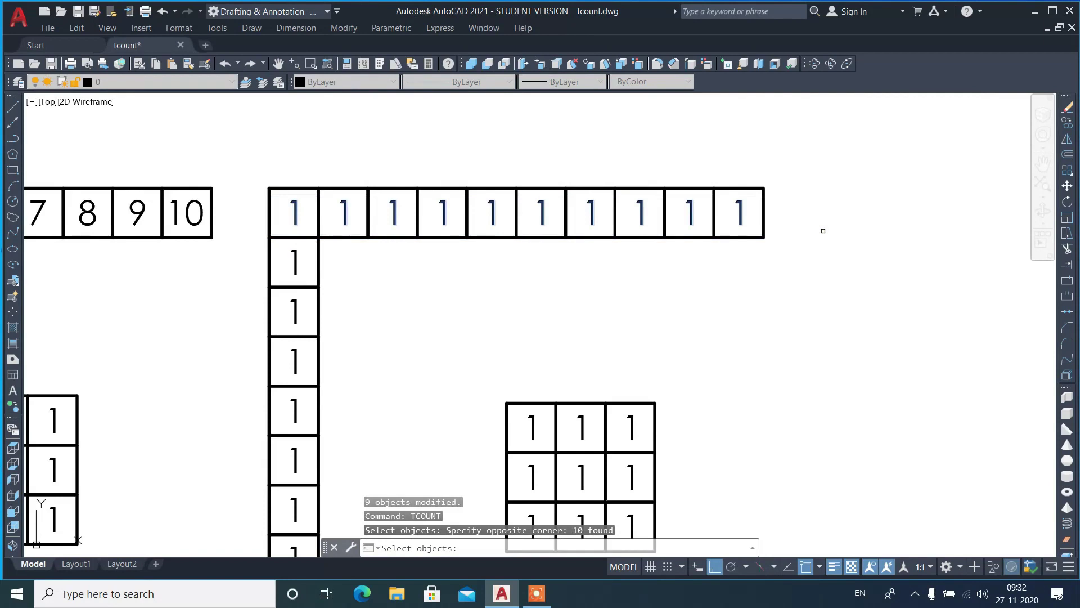
{"action": "key", "text": "Return"}
{"action": "type", "text": "x"}
{"action": "key", "text": "Return"}
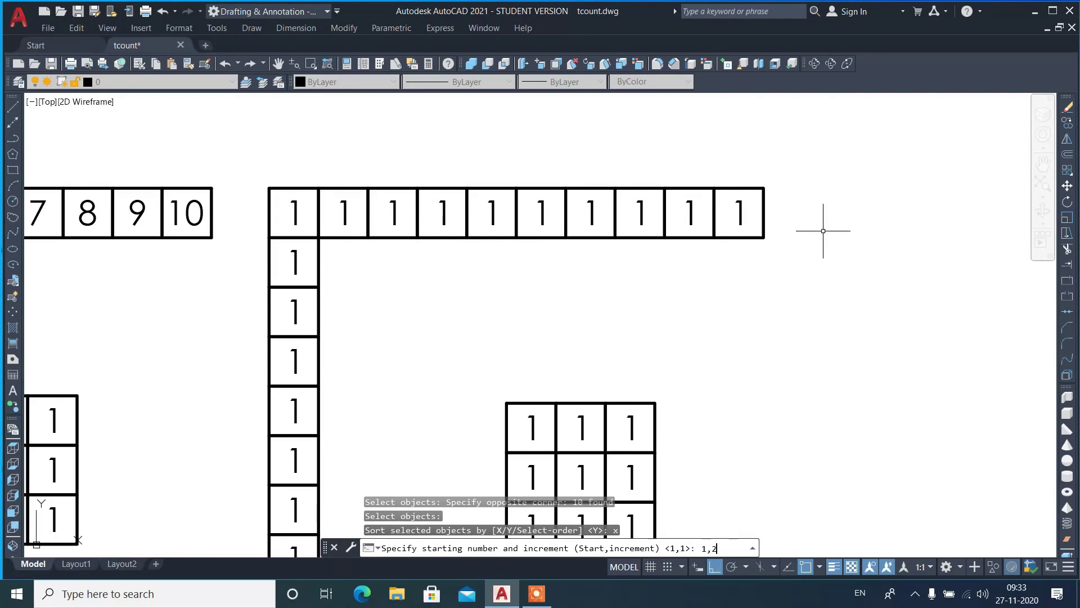
{"action": "key", "text": "Return"}
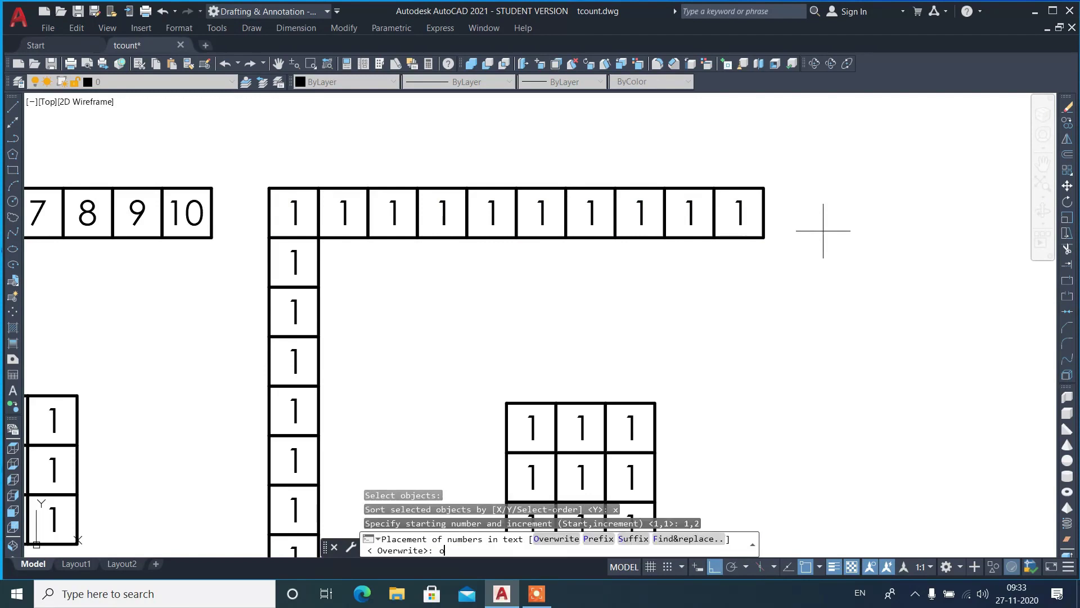
{"action": "key", "text": "Return"}
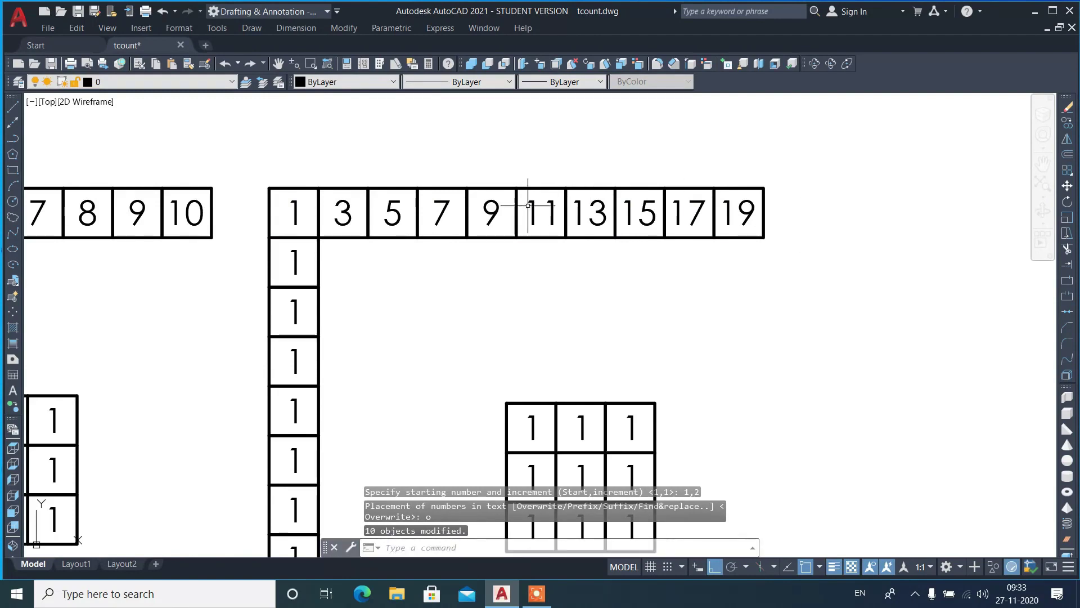
{"action": "scroll", "coordinate": [691, 202], "scroll_direction": "down", "scroll_amount": 4}
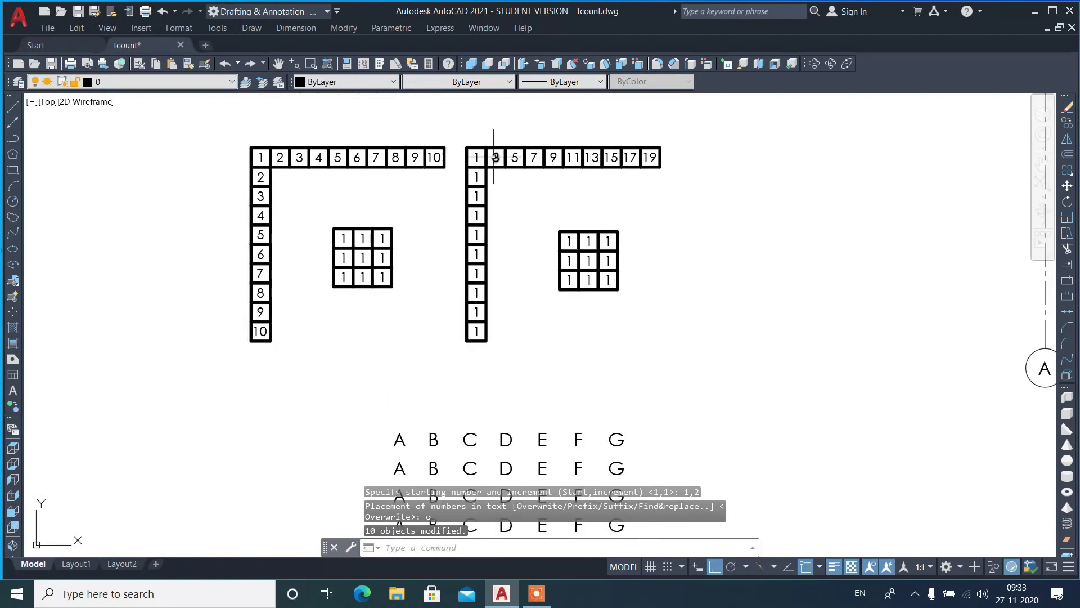
{"action": "type", "text": "td"}
{"action": "key", "text": "Return"}
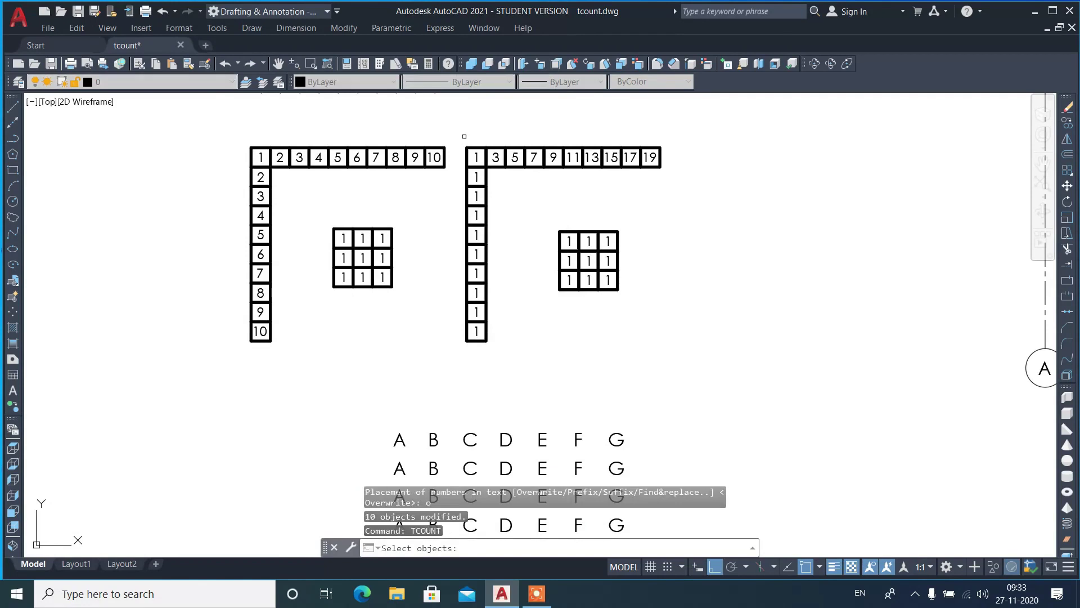
{"action": "left_click", "coordinate": [458, 134]}
{"action": "left_click", "coordinate": [493, 380]}
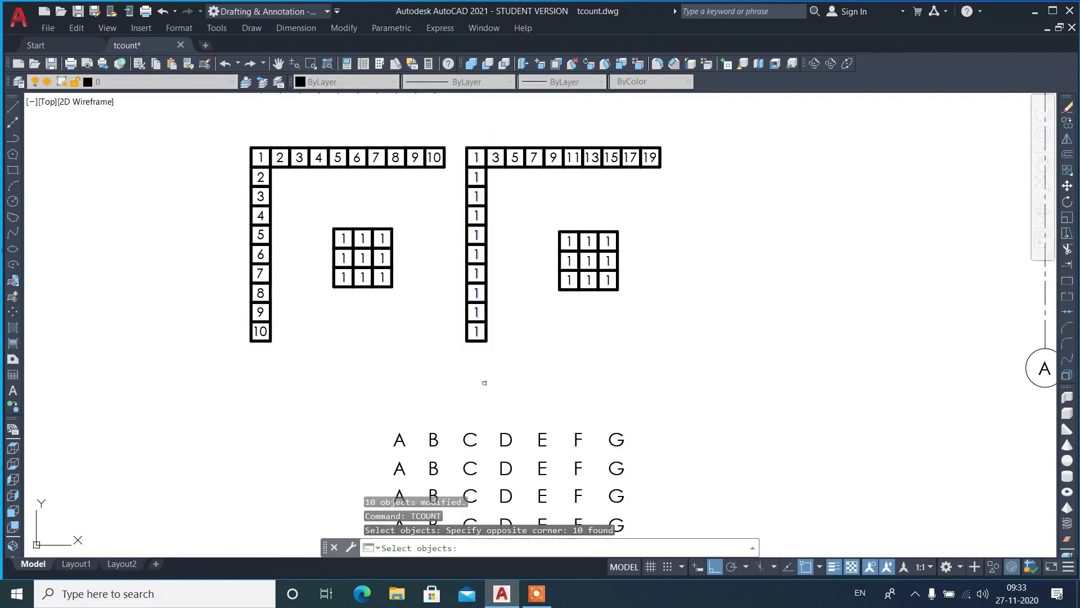
{"action": "key", "text": "Return"}
{"action": "type", "text": "y"}
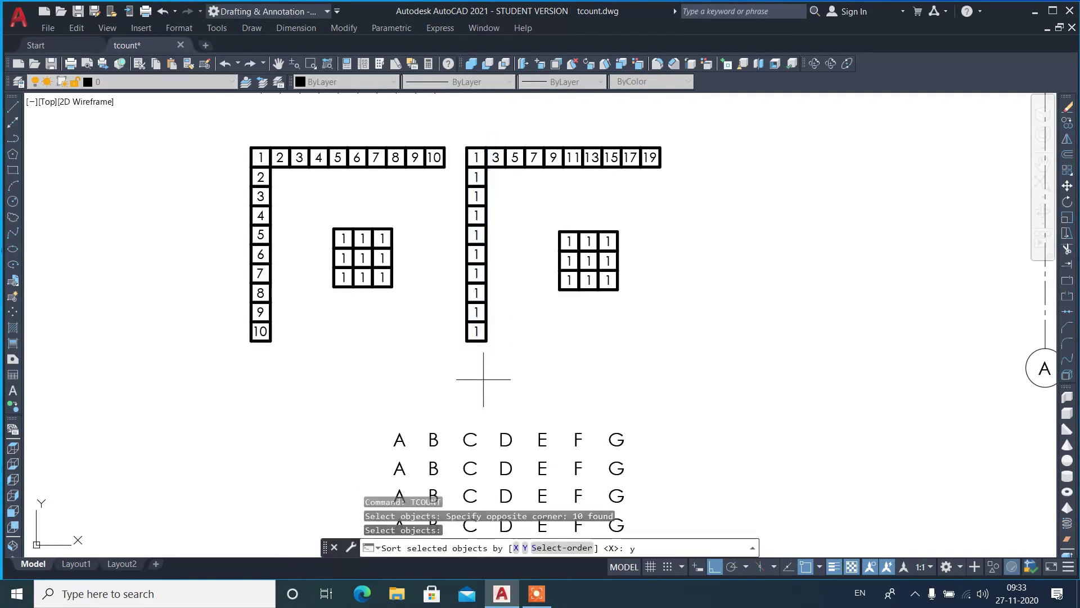
{"action": "key", "text": "Return"}
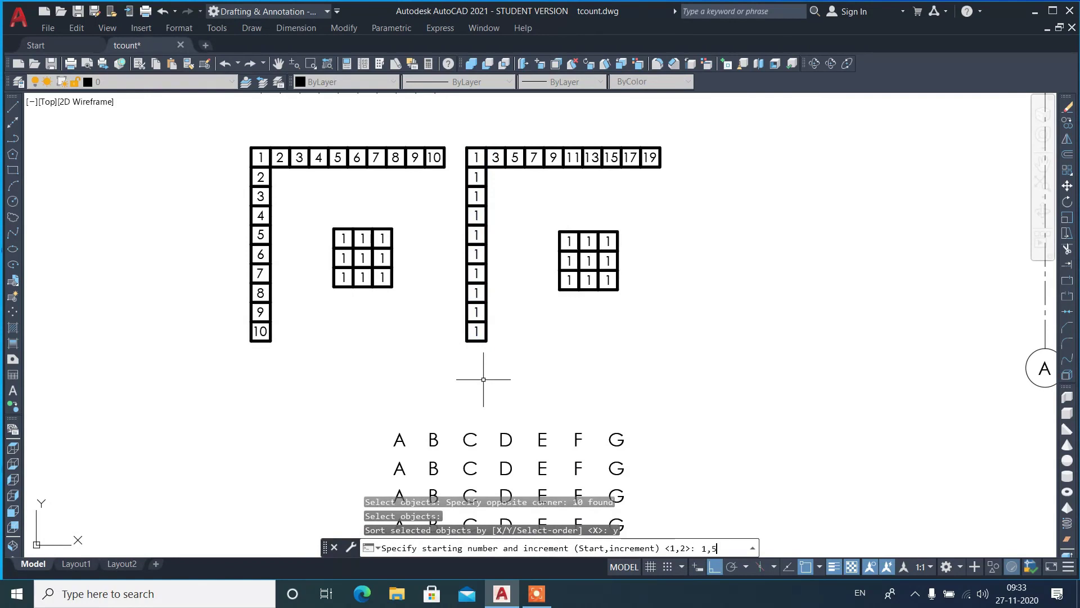
{"action": "key", "text": "Return"}
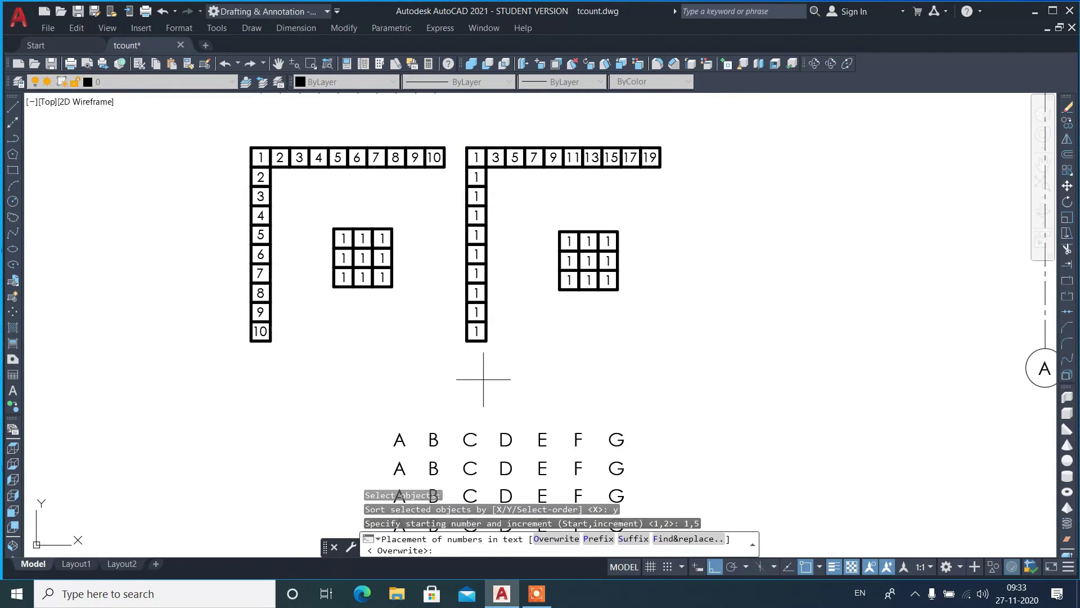
{"action": "type", "text": "o"}
{"action": "key", "text": "Return"}
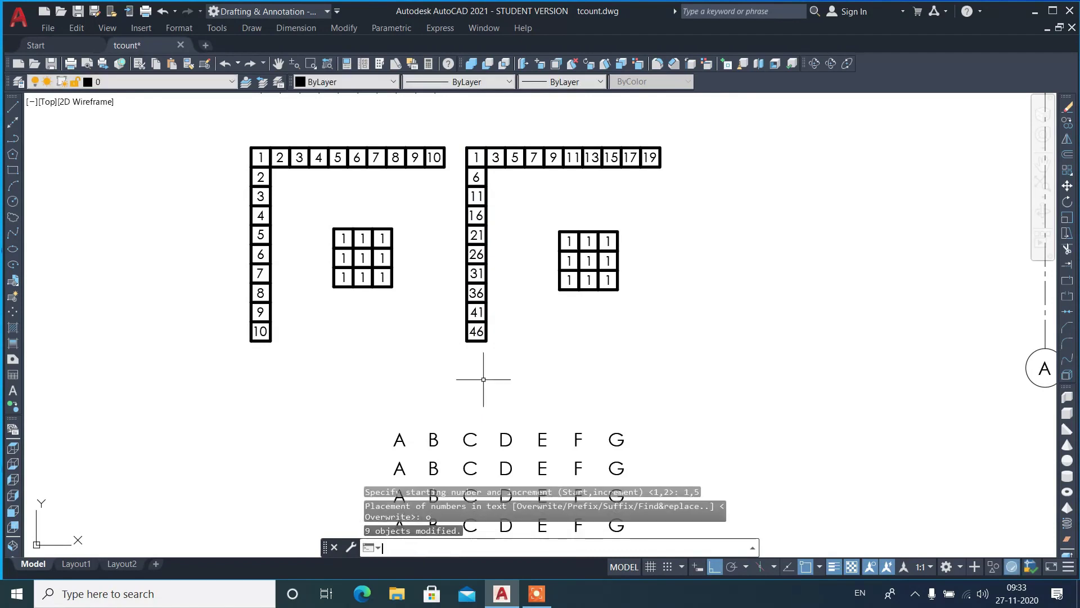
{"action": "scroll", "coordinate": [486, 164], "scroll_direction": "up", "scroll_amount": 2}
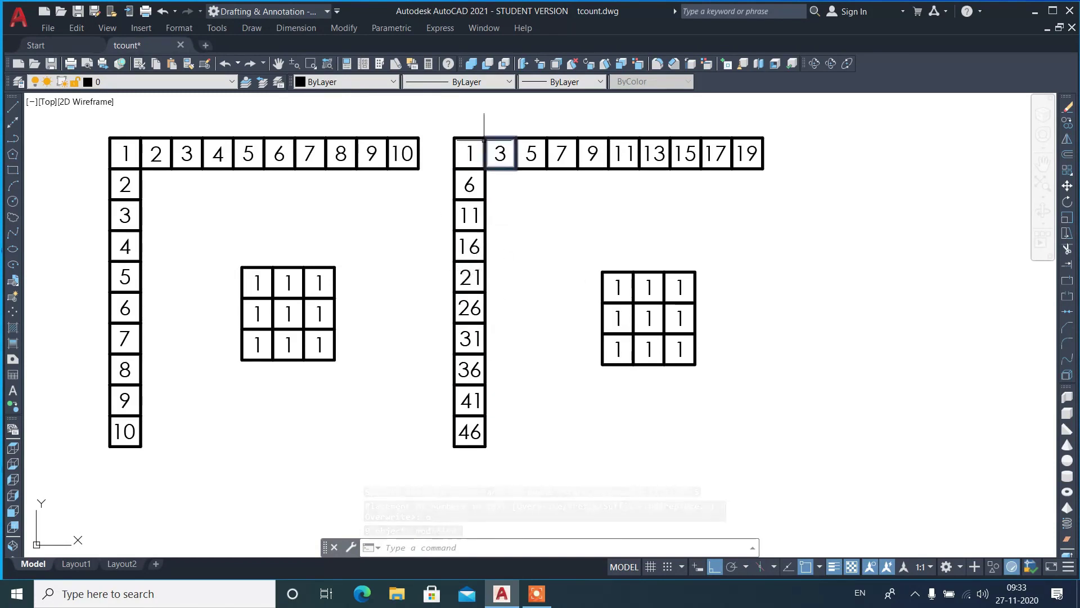
{"action": "scroll", "coordinate": [485, 141], "scroll_direction": "up", "scroll_amount": 3}
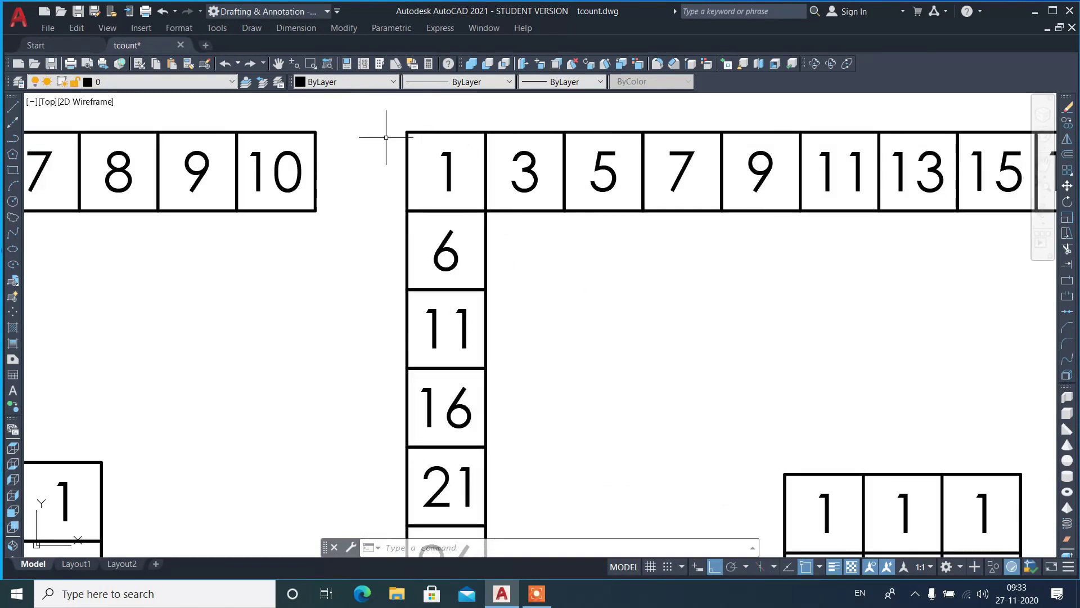
{"action": "scroll", "coordinate": [386, 137], "scroll_direction": "down", "scroll_amount": 2}
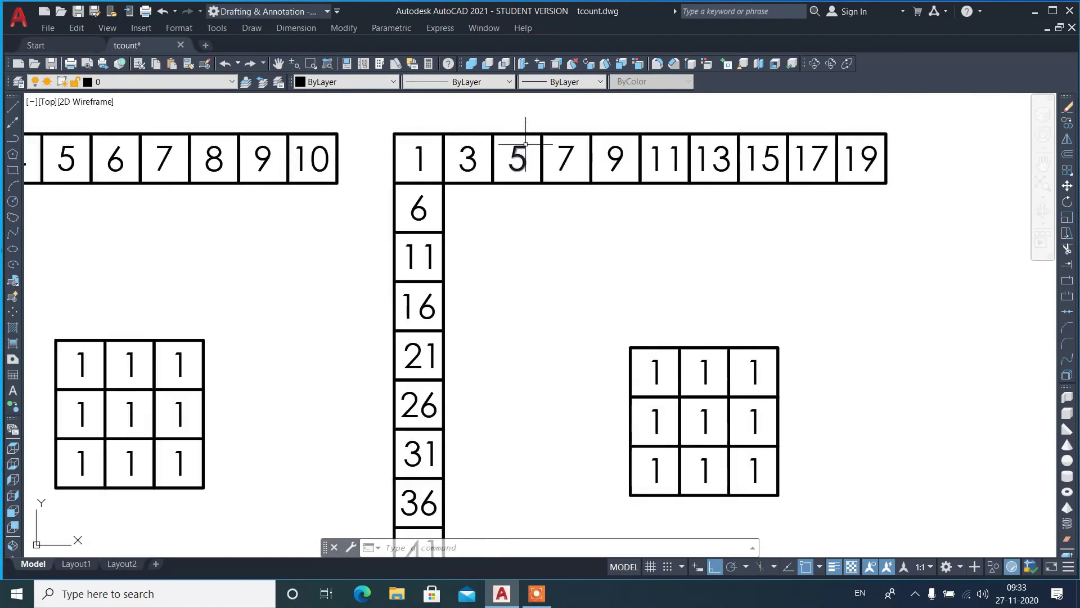
{"action": "scroll", "coordinate": [525, 145], "scroll_direction": "down", "scroll_amount": 2}
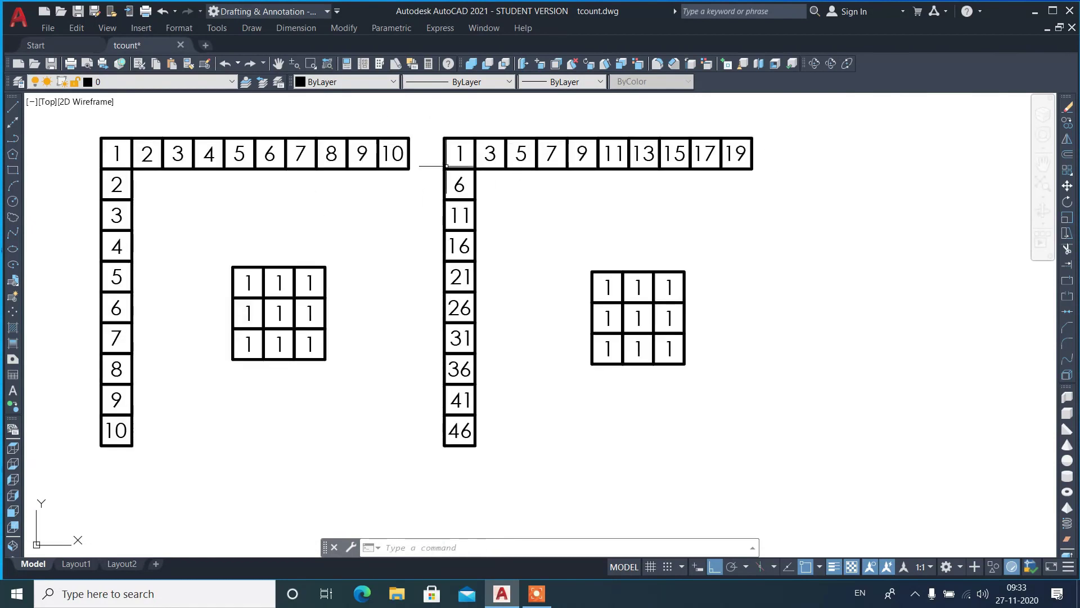
{"action": "scroll", "coordinate": [237, 312], "scroll_direction": "up", "scroll_amount": 2}
Cancel a mistyped command and start TCOUNT
{"action": "scroll", "coordinate": [237, 307], "scroll_direction": "up", "scroll_amount": 2}
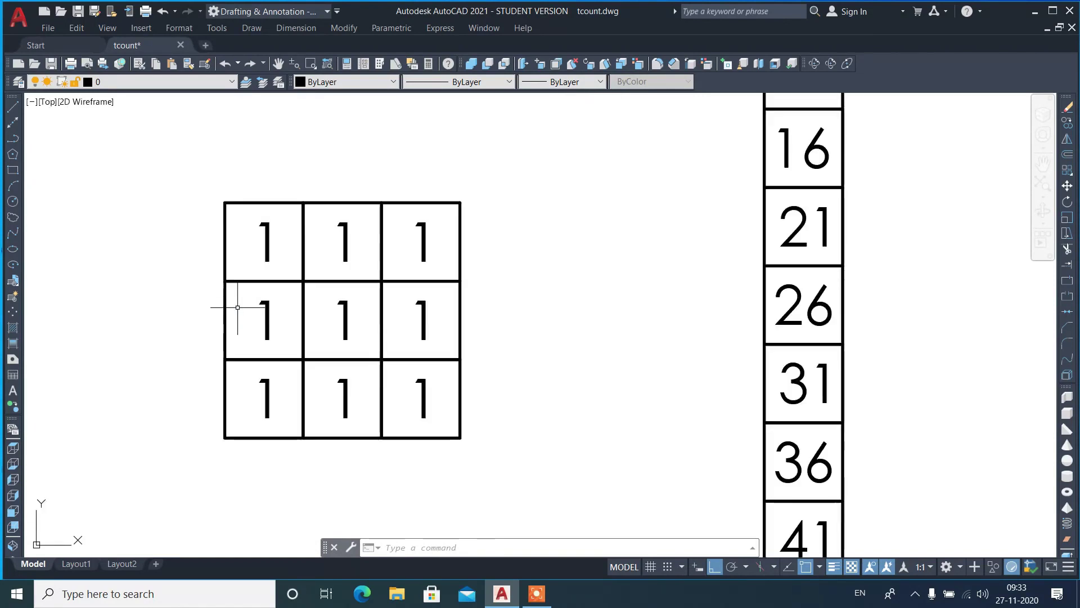
{"action": "type", "text": "tco"}
{"action": "key", "text": "Return"}
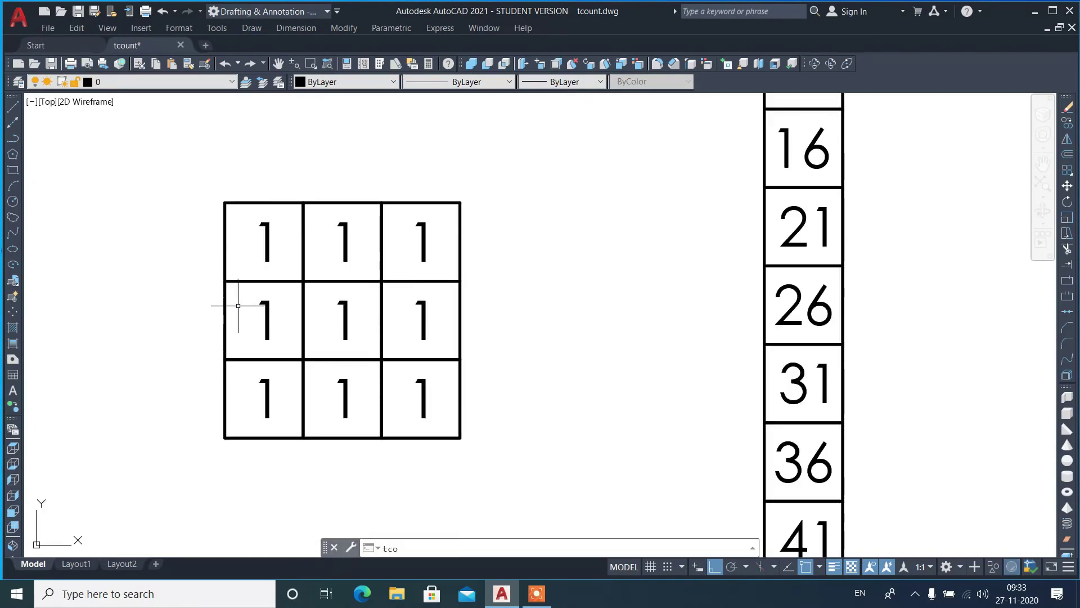
{"action": "type", "text": "t"}
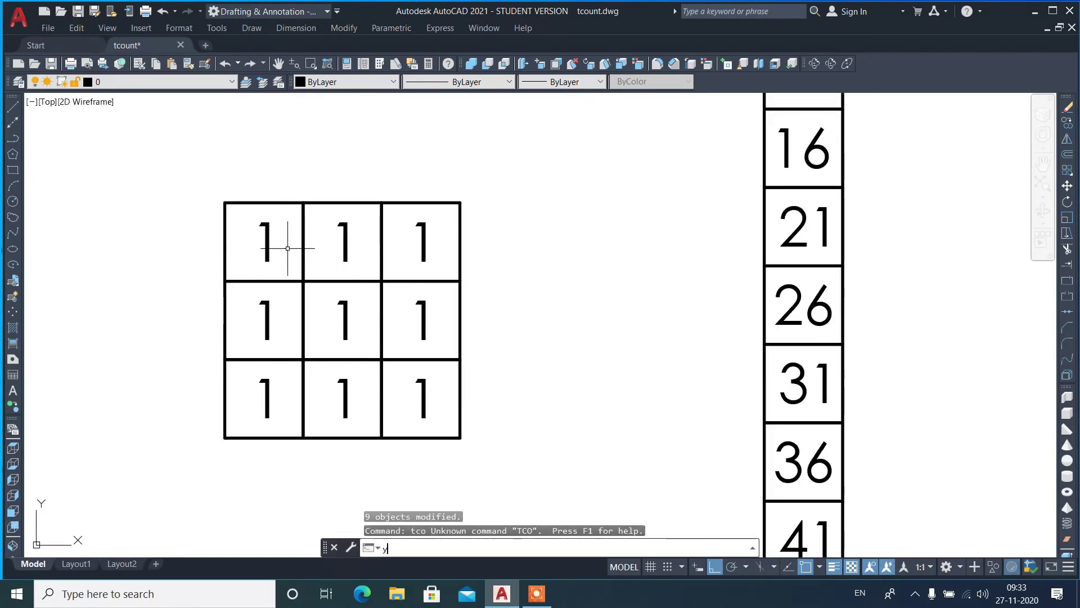
{"action": "key", "text": "Escape"}
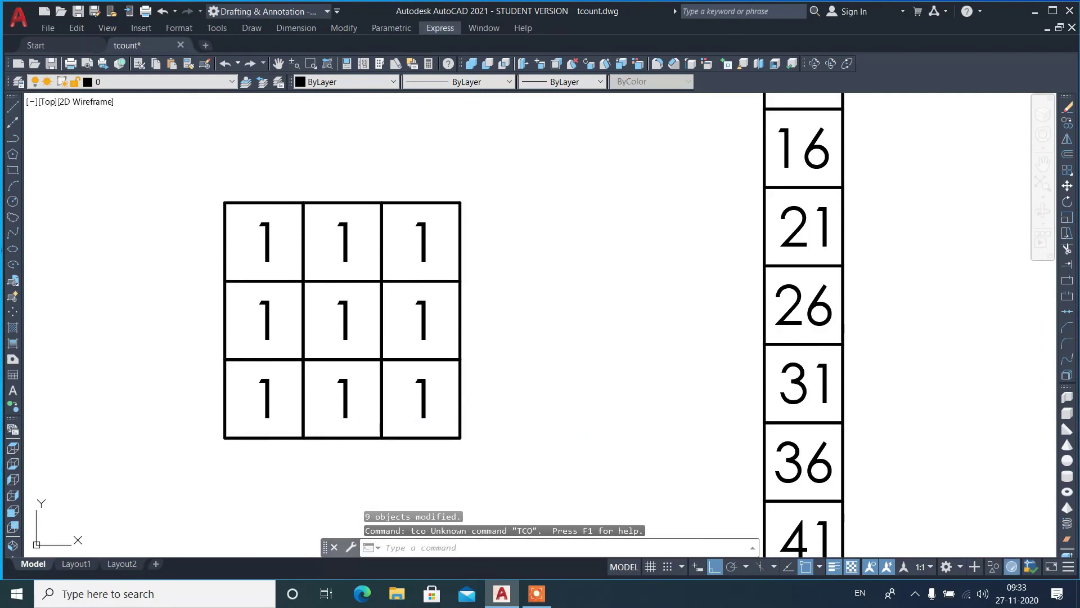
{"action": "left_click", "coordinate": [478, 544]}
{"action": "type", "text": "t"}
{"action": "key", "text": "BackSpace"}
{"action": "type", "text": "TCo"}
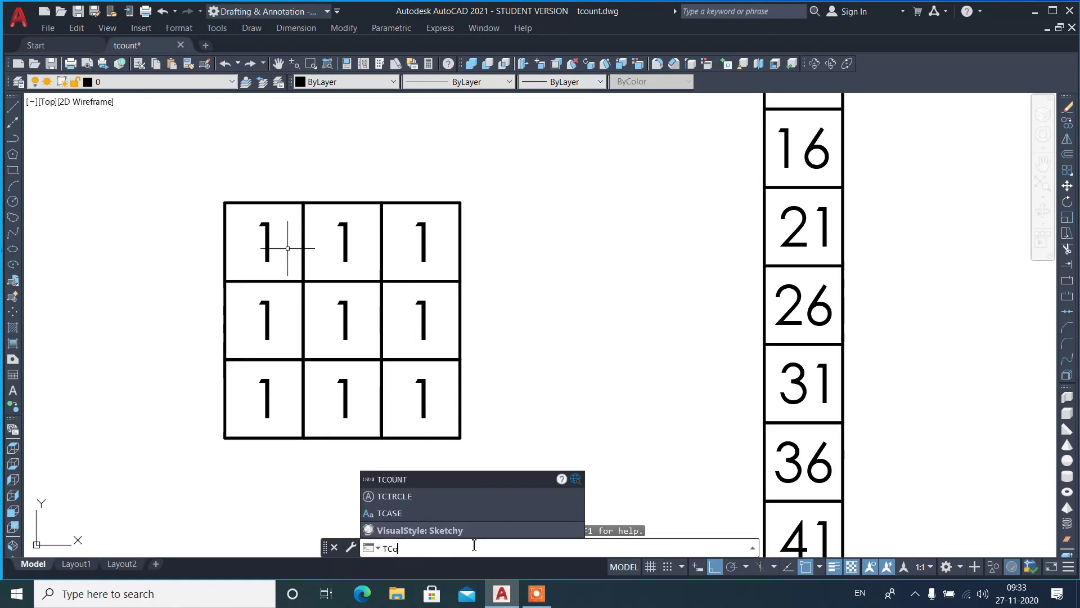
{"action": "key", "text": "Return"}
Pick the left grid's nine 1s row by row, starting from the top-left cell
{"action": "left_click", "coordinate": [285, 249]}
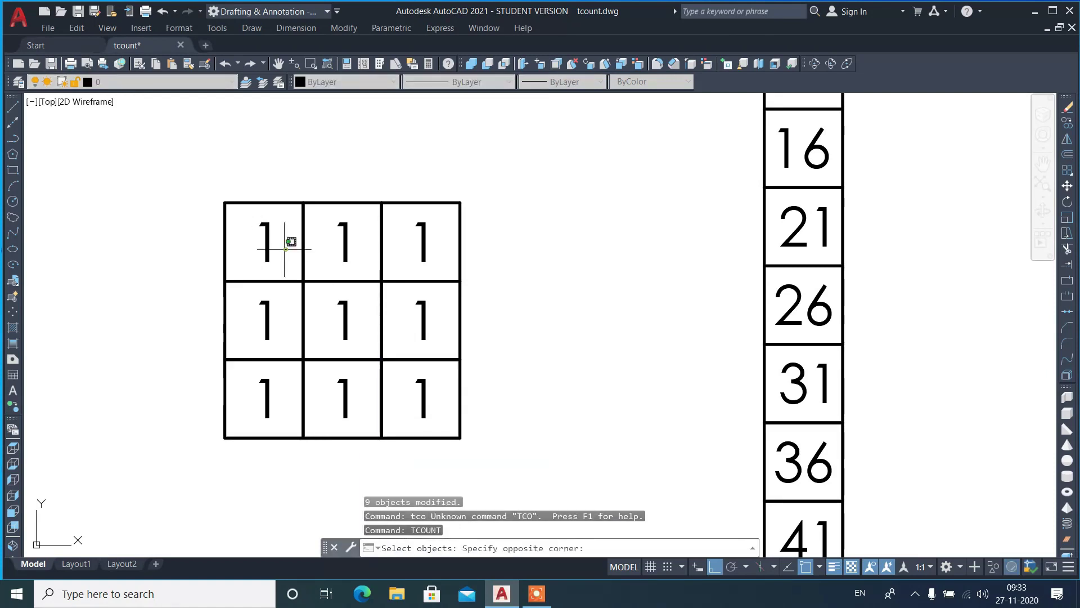
{"action": "left_click", "coordinate": [252, 238]}
{"action": "left_click", "coordinate": [369, 276]}
{"action": "left_click", "coordinate": [337, 246]}
{"action": "left_click", "coordinate": [457, 268]}
{"action": "left_click", "coordinate": [404, 250]}
{"action": "left_click", "coordinate": [282, 335]}
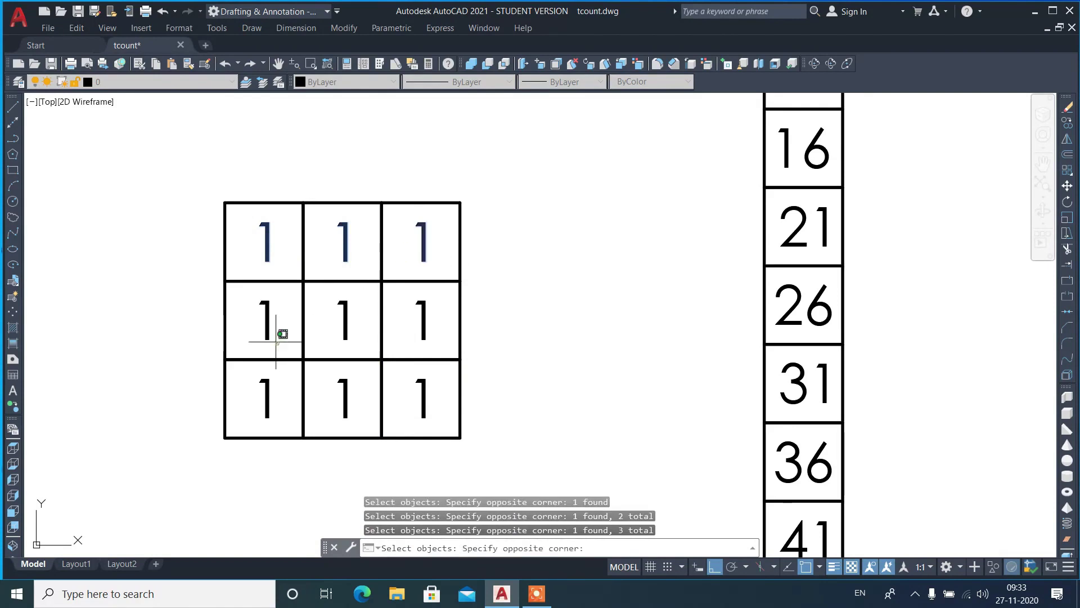
{"action": "left_click", "coordinate": [263, 314]}
{"action": "left_click", "coordinate": [354, 335]}
{"action": "left_click", "coordinate": [459, 358]}
{"action": "left_click", "coordinate": [394, 299]}
{"action": "left_click", "coordinate": [276, 419]}
{"action": "left_click", "coordinate": [258, 403]}
{"action": "left_click", "coordinate": [357, 429]}
{"action": "left_click", "coordinate": [335, 409]}
{"action": "left_click", "coordinate": [439, 428]}
{"action": "left_click", "coordinate": [385, 374]}
{"action": "key", "text": "Return"}
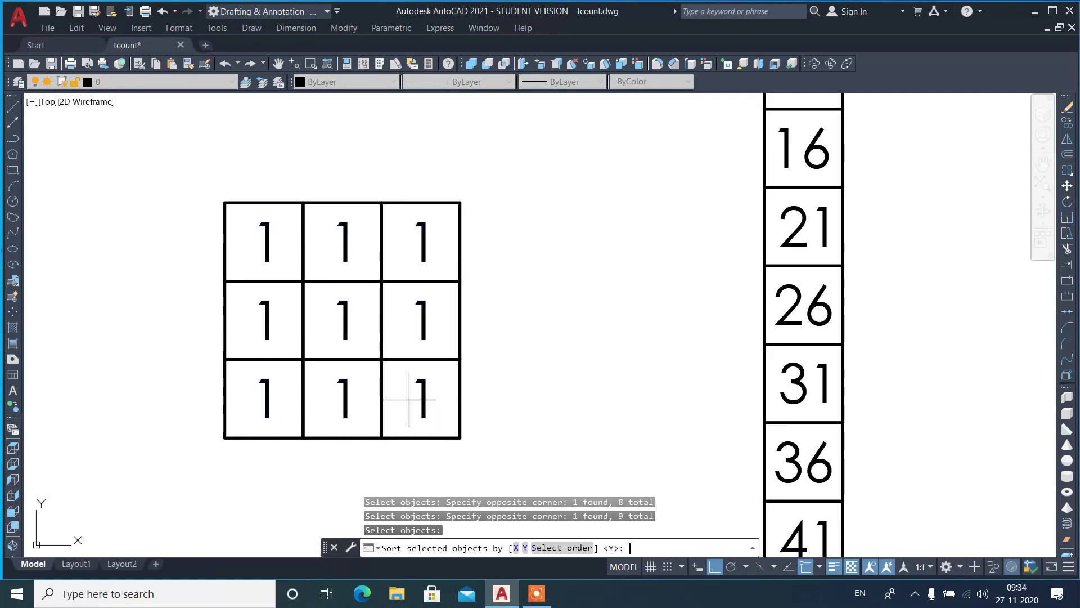
Number them in select order, starting at 1 with increment 1, overwriting each 1
{"action": "type", "text": "s"}
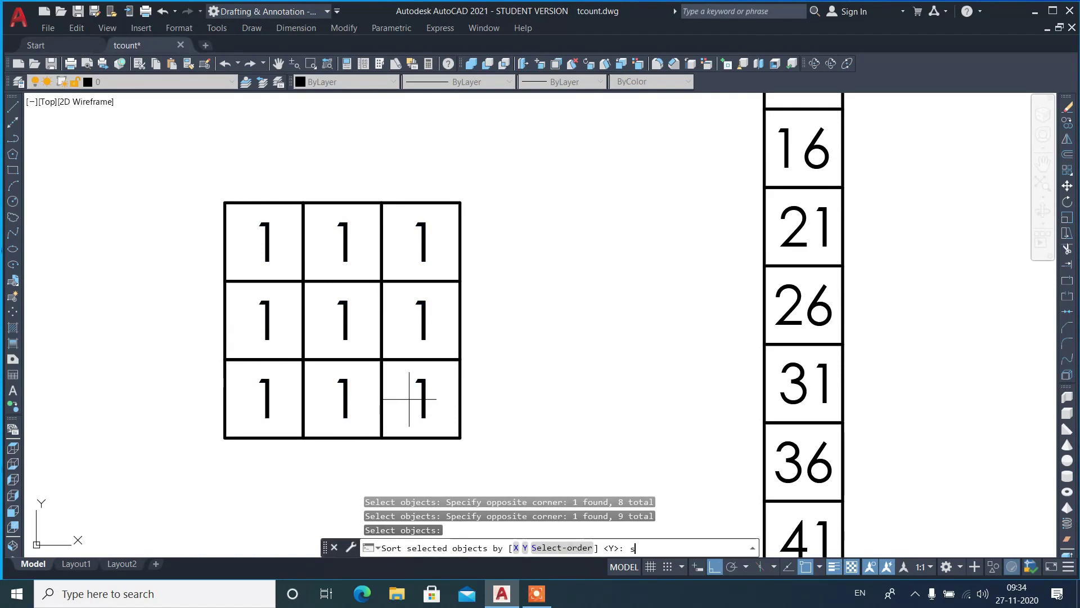
{"action": "key", "text": "Return"}
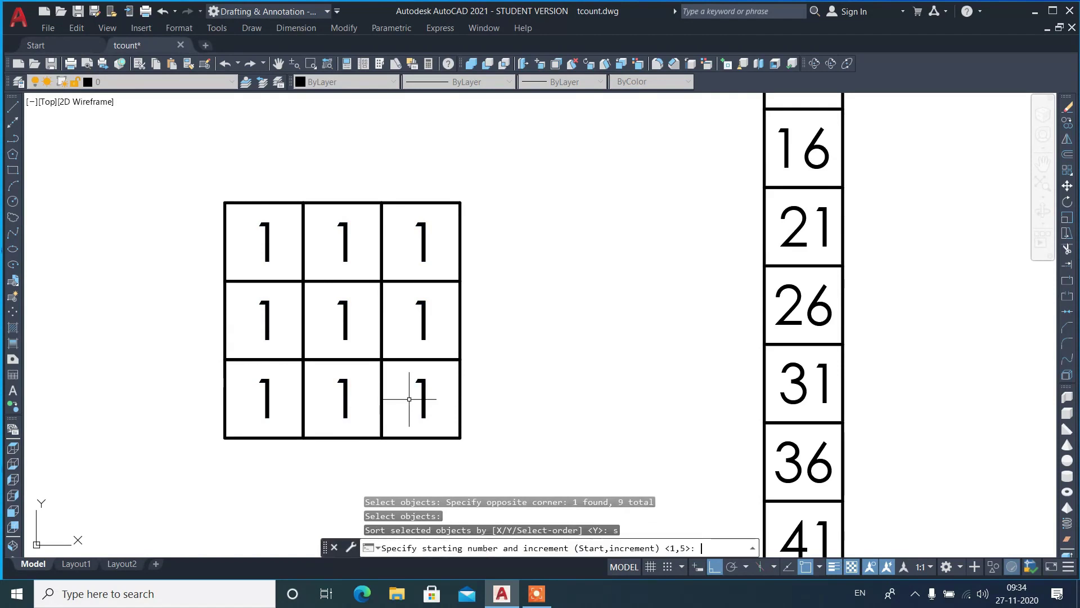
{"action": "type", "text": "1,1"}
{"action": "key", "text": "Return"}
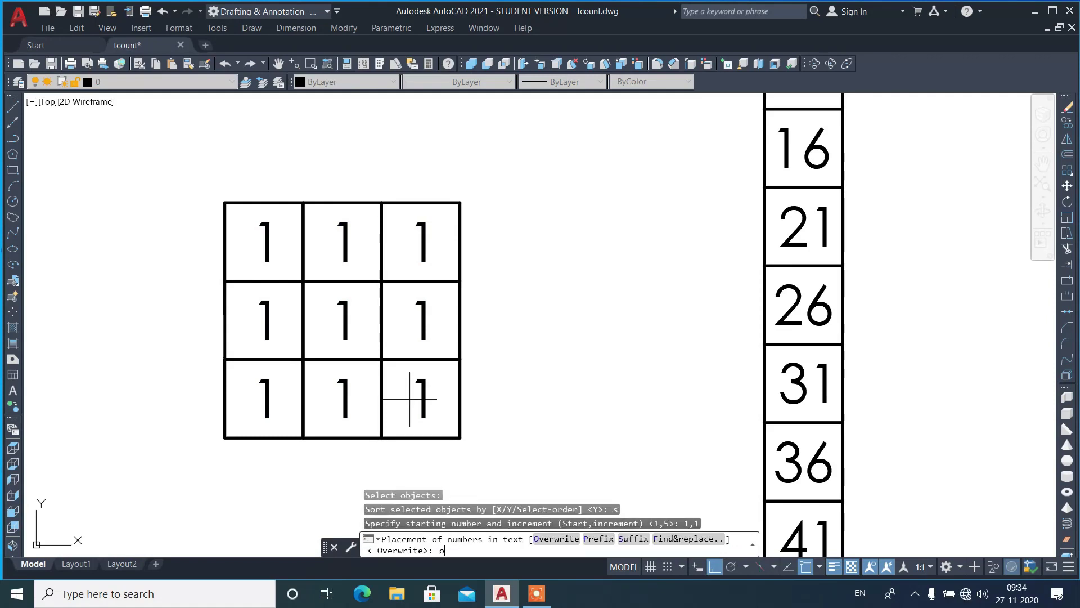
{"action": "key", "text": "Return"}
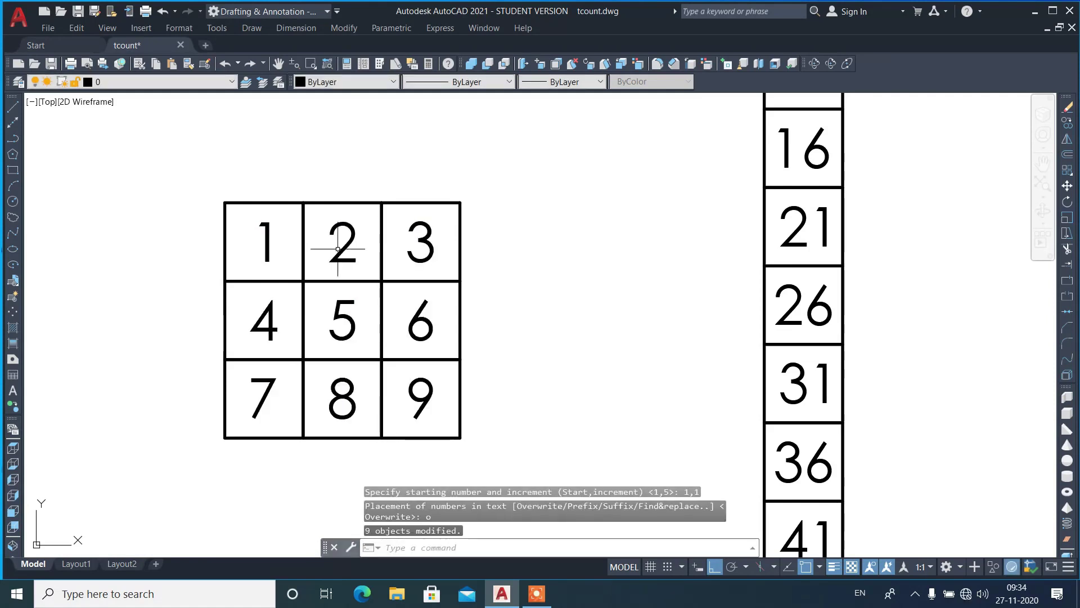
{"action": "scroll", "coordinate": [220, 314], "scroll_direction": "down", "scroll_amount": 1}
{"action": "scroll", "coordinate": [429, 287], "scroll_direction": "down", "scroll_amount": 1}
{"action": "scroll", "coordinate": [430, 287], "scroll_direction": "down", "scroll_amount": 1}
{"action": "scroll", "coordinate": [615, 296], "scroll_direction": "up", "scroll_amount": 2}
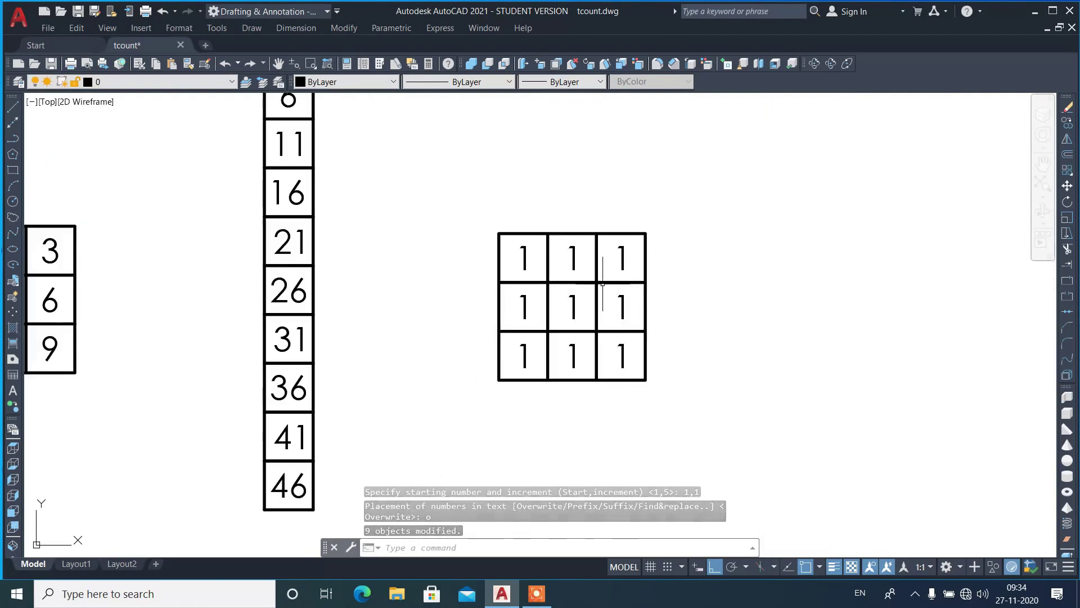
{"action": "scroll", "coordinate": [605, 286], "scroll_direction": "up", "scroll_amount": 2}
Start TCOUNT and pick the centre, middle-right, top-right and top-middle 1s in order
{"action": "type", "text": "tc"}
{"action": "key", "text": "Return"}
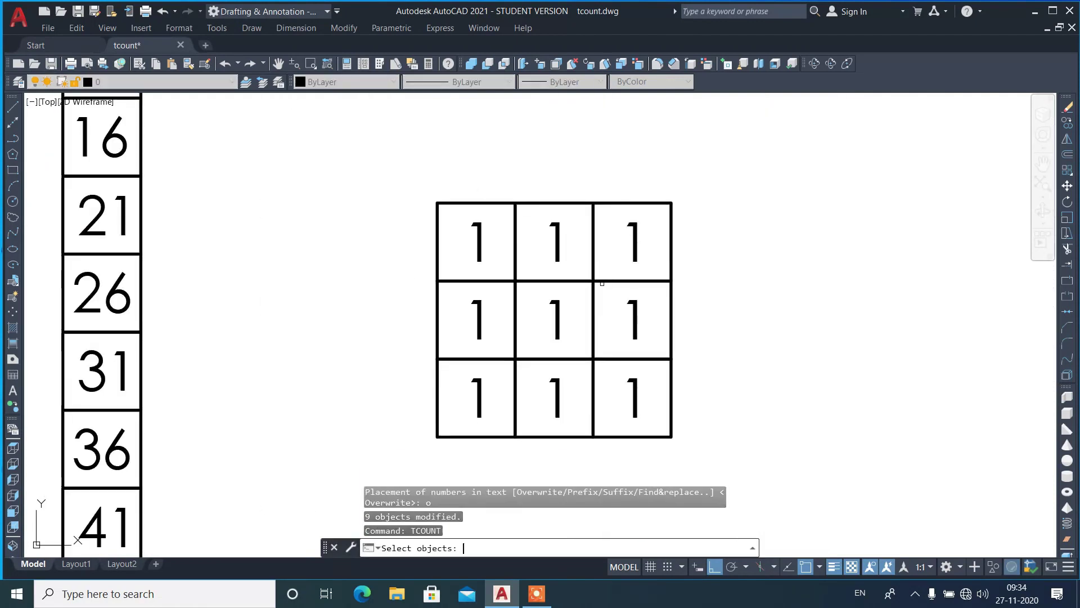
{"action": "left_click", "coordinate": [586, 321]}
{"action": "left_click", "coordinate": [551, 315]}
{"action": "left_click", "coordinate": [653, 332]}
{"action": "left_click", "coordinate": [622, 309]}
{"action": "left_click", "coordinate": [646, 258]}
{"action": "left_click", "coordinate": [616, 239]}
{"action": "left_click", "coordinate": [582, 237]}
{"action": "left_click", "coordinate": [543, 239]}
Pick the remaining 1s around the spiral, then choose select order with start 1, increment 1
{"action": "left_click", "coordinate": [476, 246]}
{"action": "left_click", "coordinate": [494, 332]}
{"action": "left_click", "coordinate": [467, 306]}
{"action": "left_click", "coordinate": [490, 403]}
{"action": "left_click", "coordinate": [467, 398]}
{"action": "left_click", "coordinate": [580, 430]}
{"action": "left_click", "coordinate": [526, 378]}
{"action": "left_click", "coordinate": [667, 433]}
{"action": "left_click", "coordinate": [600, 376]}
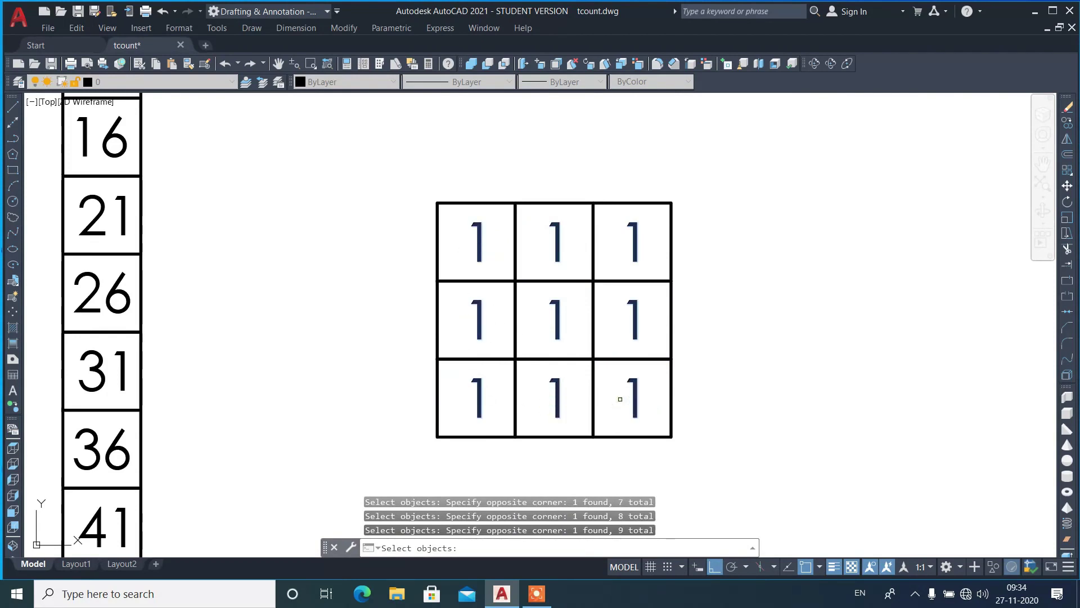
{"action": "key", "text": "Return"}
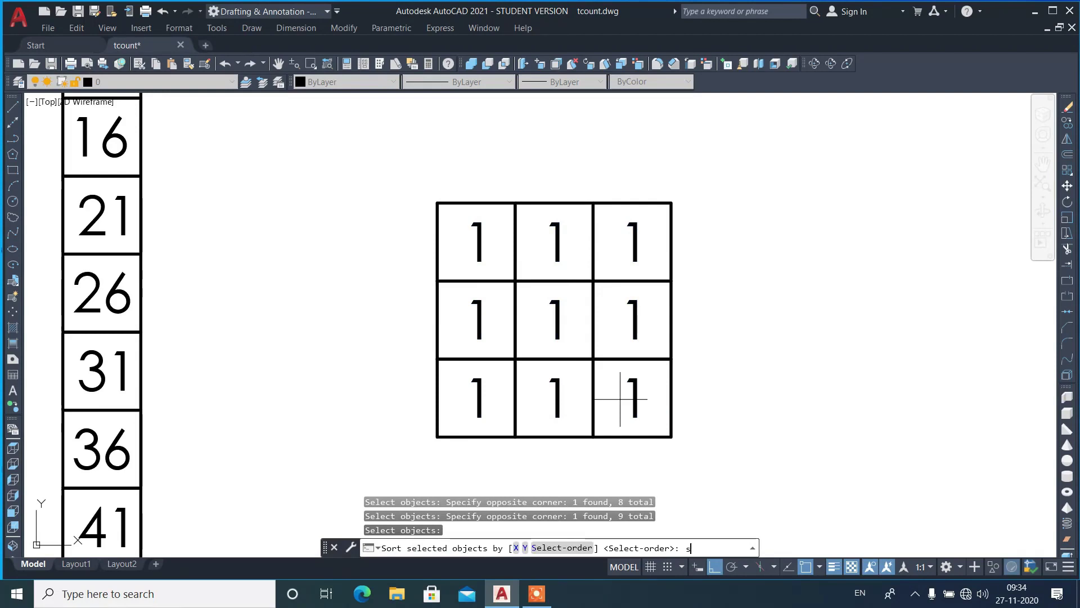
{"action": "key", "text": "Return"}
{"action": "key", "text": "Return"}
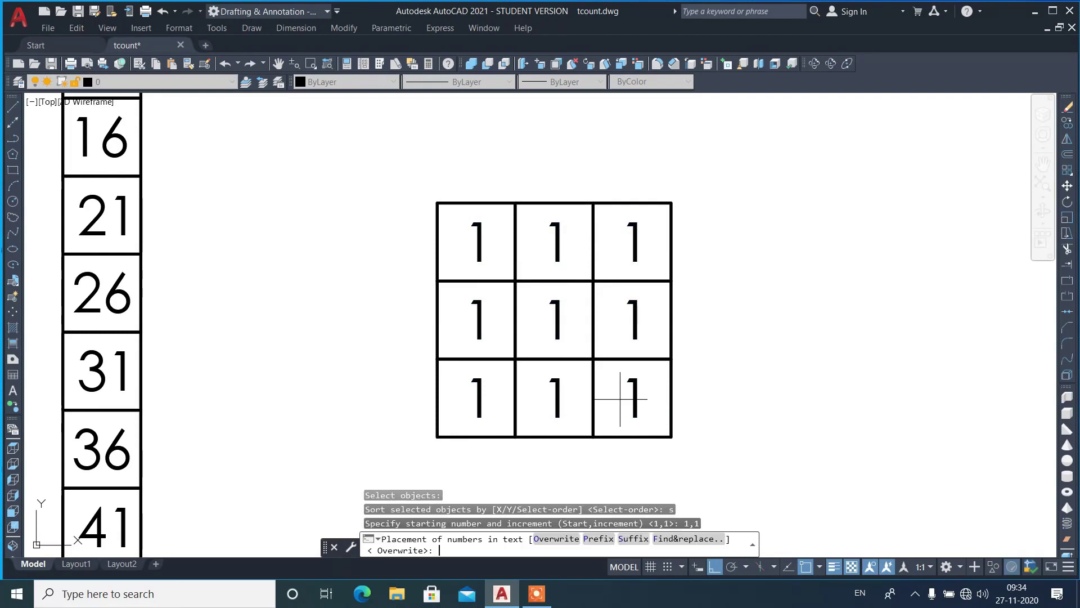
{"action": "type", "text": "o"}
{"action": "key", "text": "Return"}
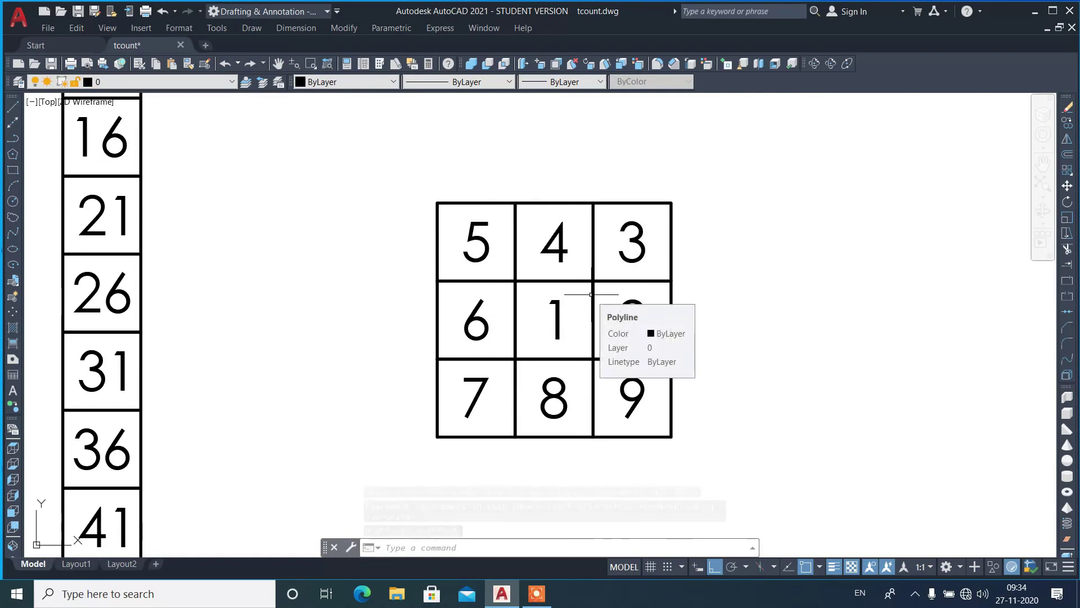
Run TCOUNT and window-select the seven A bubble labels in the top row
{"action": "scroll", "coordinate": [591, 294], "scroll_direction": "down", "scroll_amount": 4}
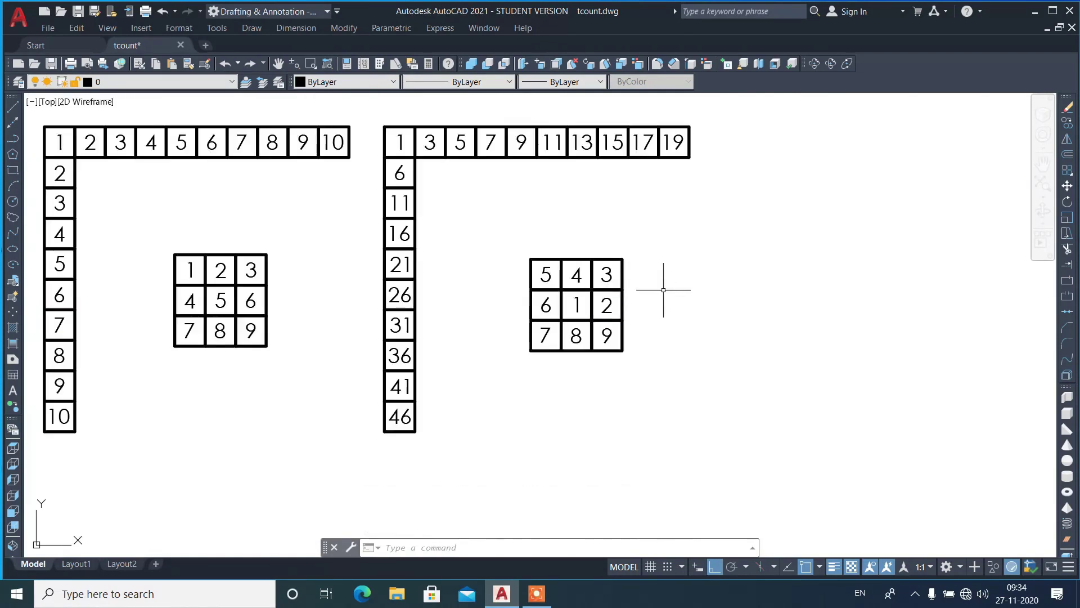
{"action": "scroll", "coordinate": [639, 318], "scroll_direction": "down", "scroll_amount": 3}
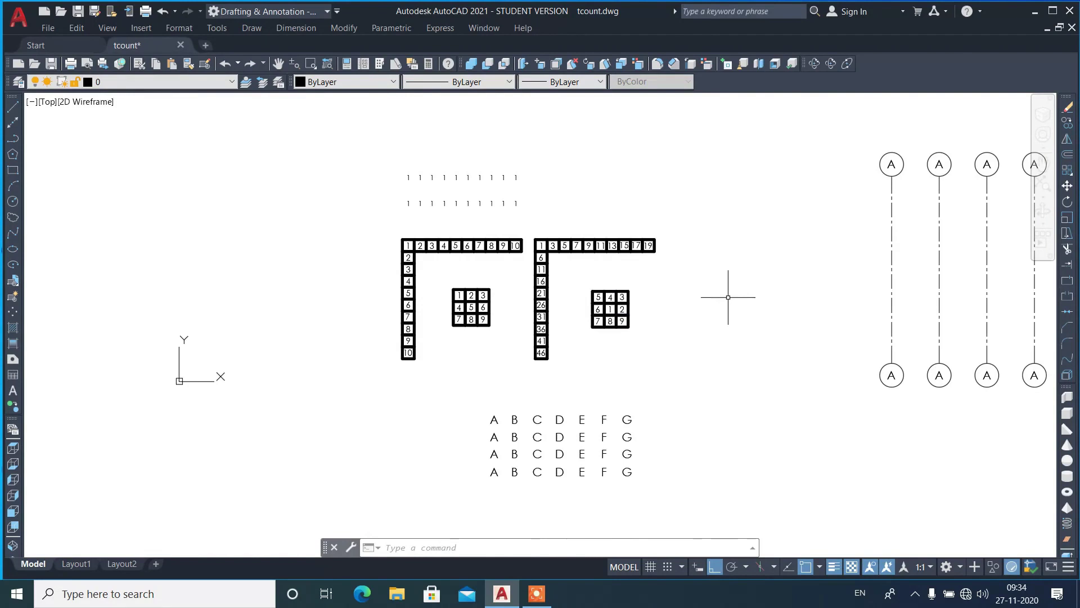
{"action": "scroll", "coordinate": [209, 294], "scroll_direction": "down", "scroll_amount": 2}
{"action": "scroll", "coordinate": [795, 216], "scroll_direction": "up", "scroll_amount": 4}
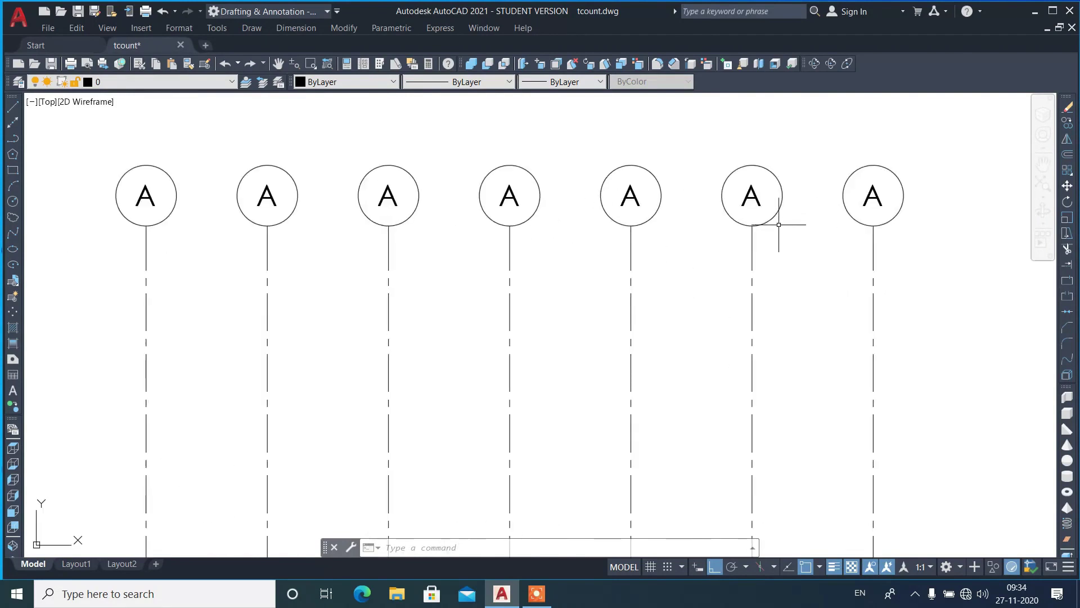
{"action": "scroll", "coordinate": [490, 254], "scroll_direction": "down", "scroll_amount": 2}
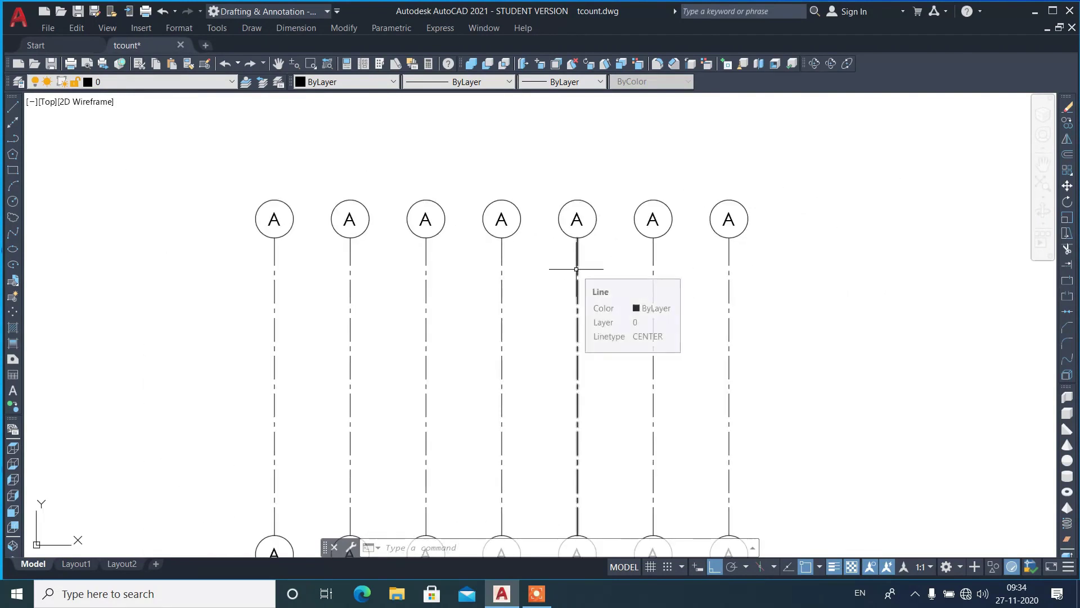
{"action": "type", "text": "TCOUNT"}
{"action": "key", "text": "Return"}
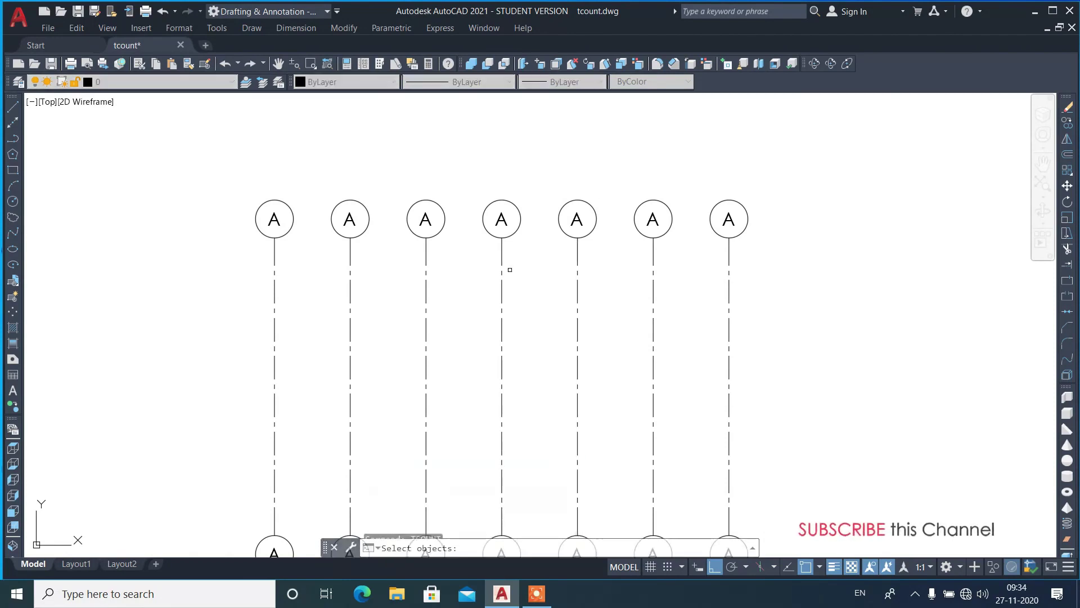
{"action": "left_click", "coordinate": [237, 204]}
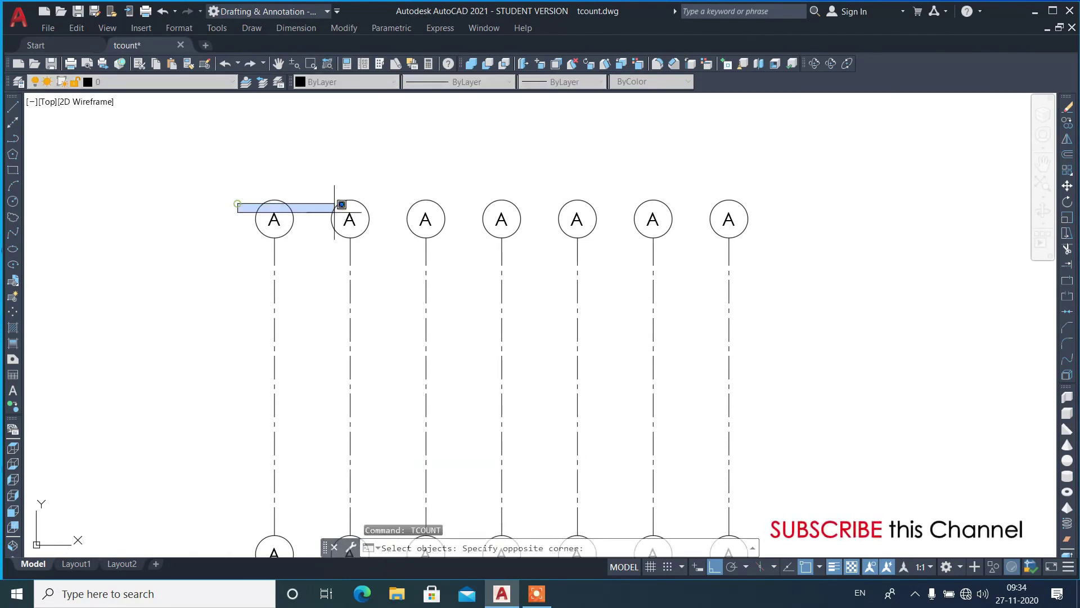
{"action": "left_click", "coordinate": [768, 229]}
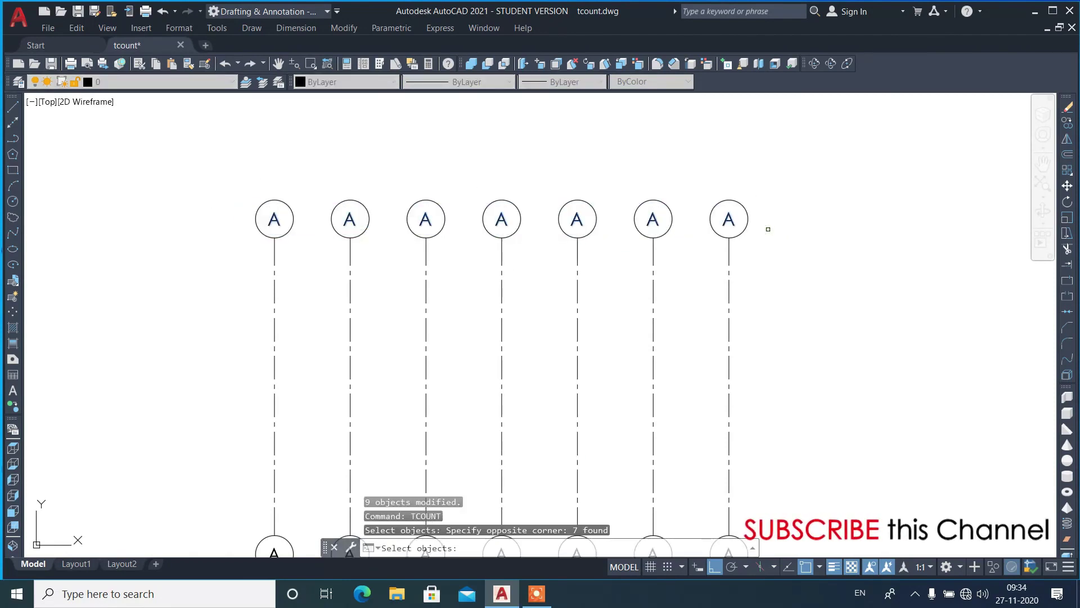
{"action": "key", "text": "Return"}
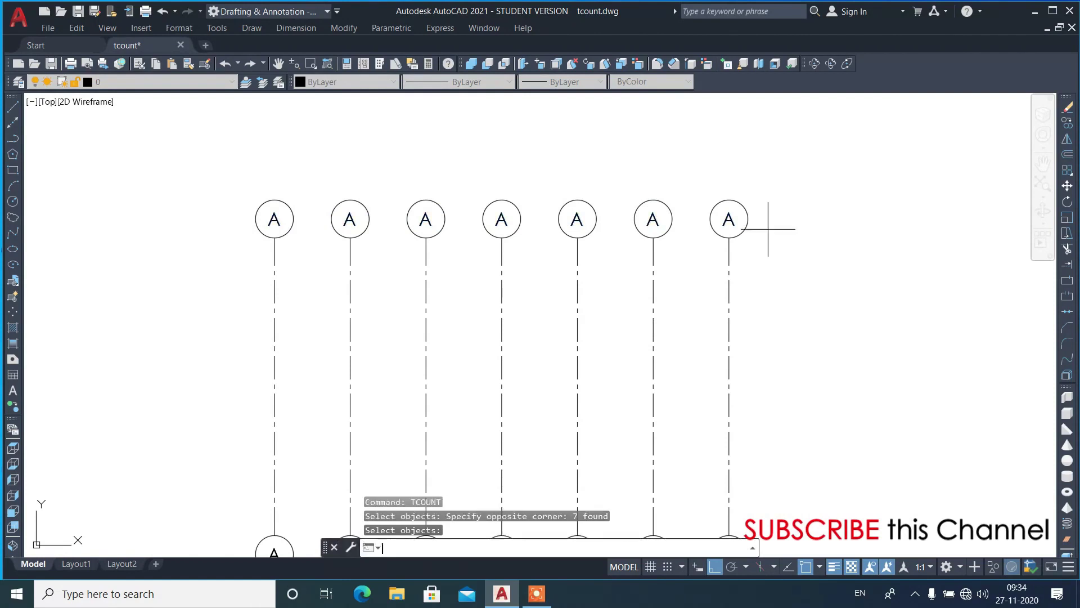
Sort them by X, start 1 increment 1, and prefix numbers so they read 1A–7A
{"action": "type", "text": "x"}
{"action": "key", "text": "Return"}
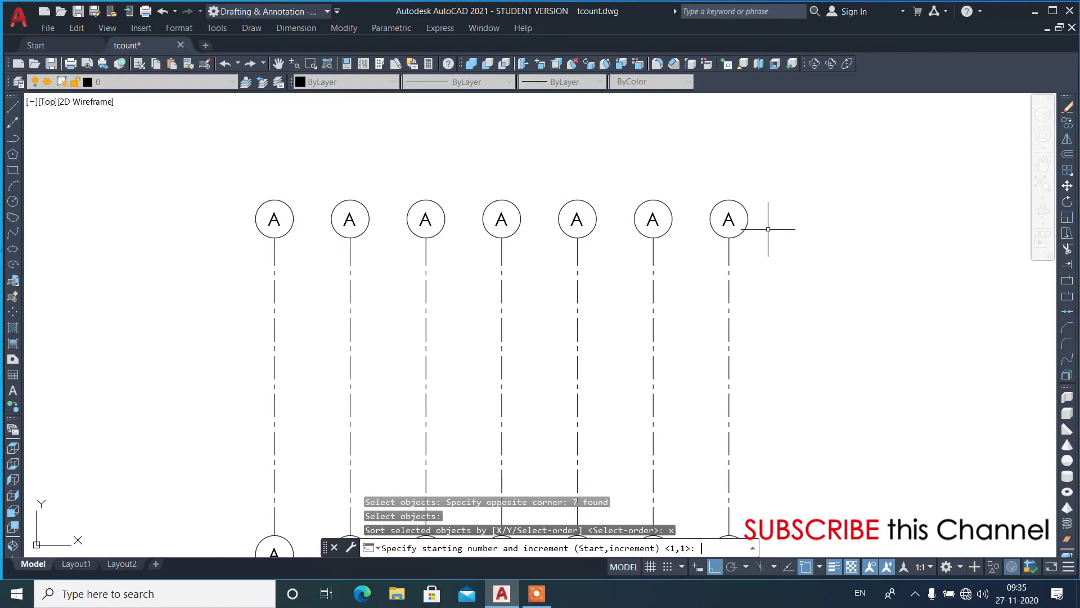
{"action": "type", "text": "1,1"}
{"action": "key", "text": "Return"}
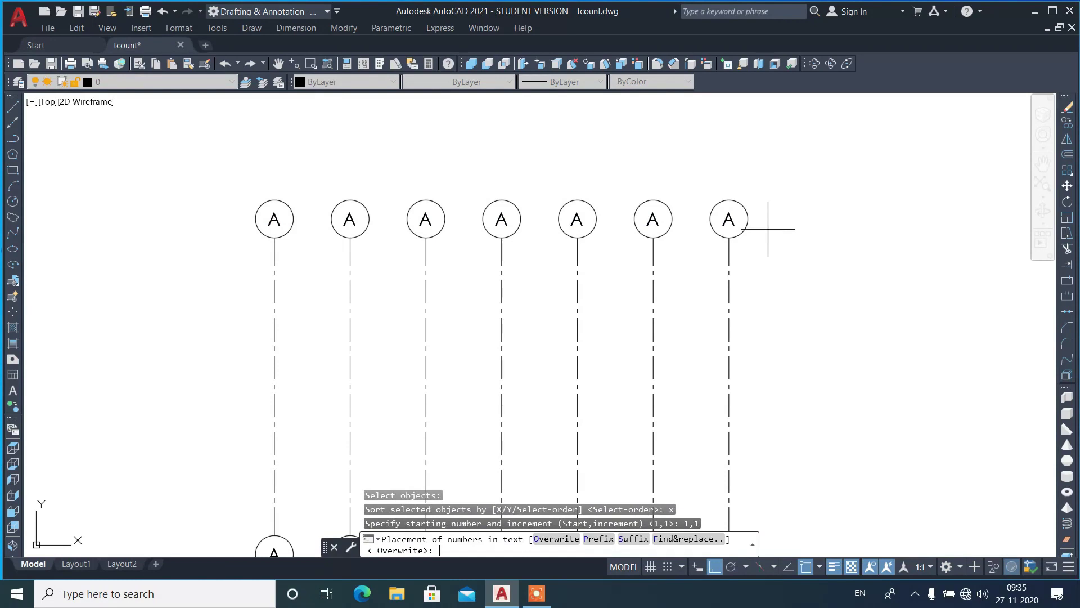
{"action": "type", "text": "p"}
{"action": "key", "text": "Return"}
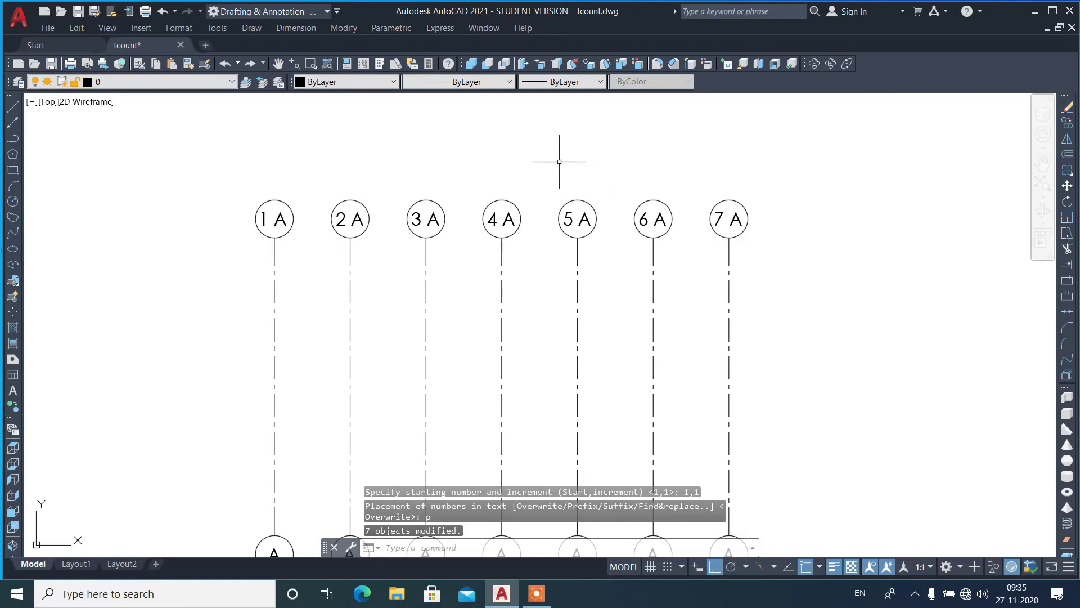
{"action": "scroll", "coordinate": [529, 148], "scroll_direction": "down", "scroll_amount": 2}
Window-select the seven lower A labels and suffix numbers 1–7 sorted left to right
{"action": "scroll", "coordinate": [501, 441], "scroll_direction": "up", "scroll_amount": 4}
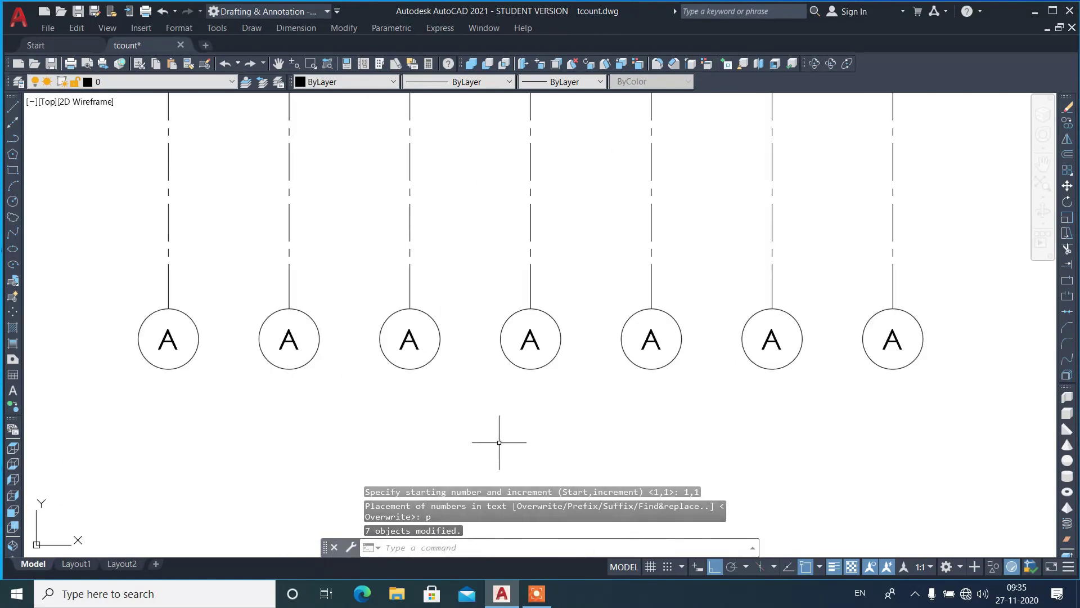
{"action": "key", "text": "Return"}
{"action": "left_click", "coordinate": [125, 328]}
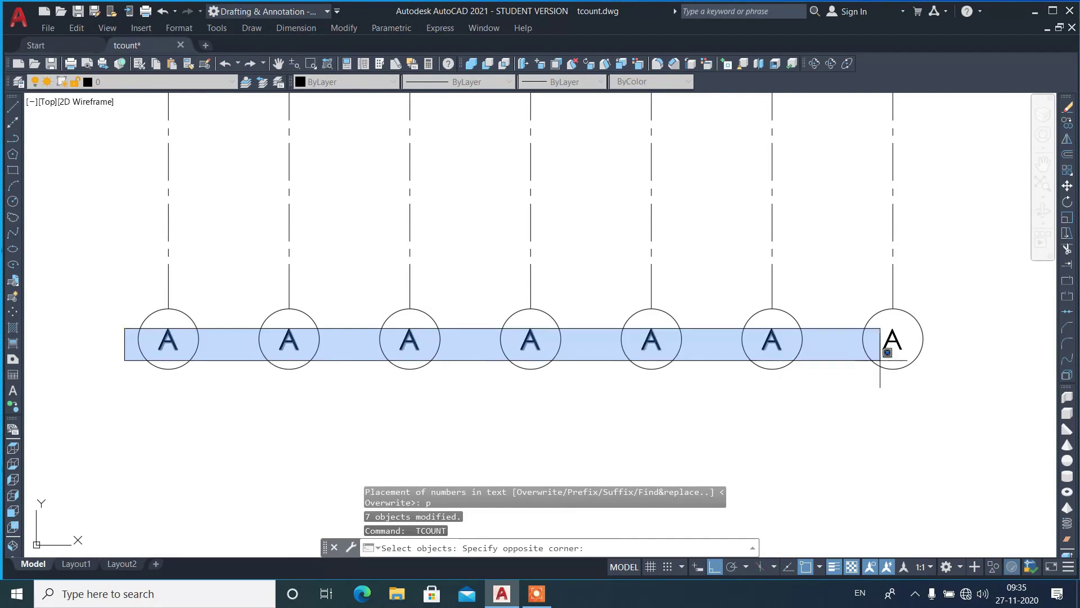
{"action": "left_click", "coordinate": [942, 367]}
{"action": "key", "text": "Return"}
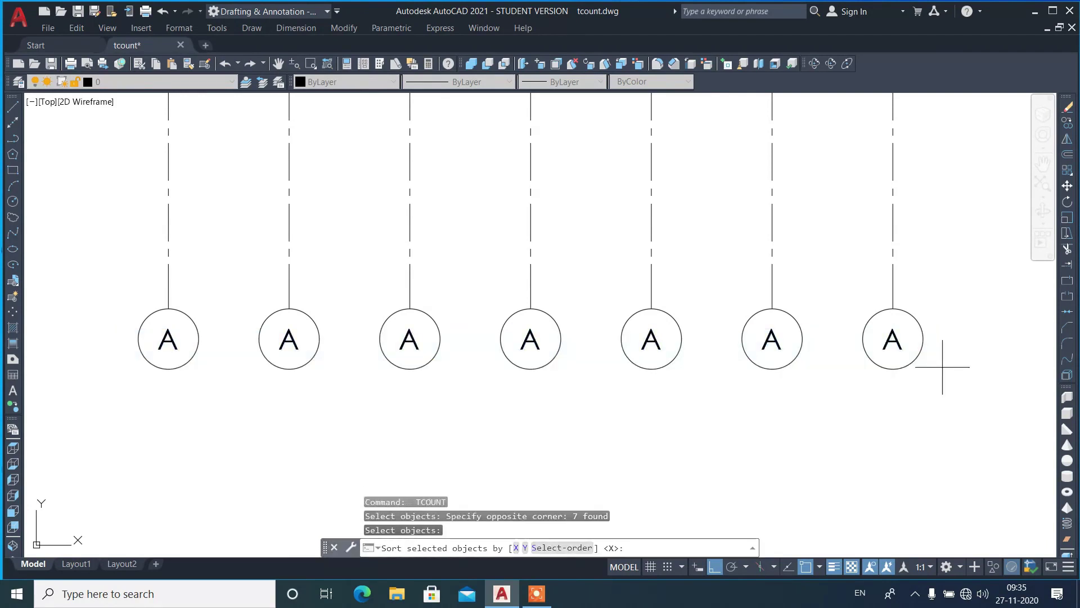
{"action": "type", "text": "x"}
{"action": "key", "text": "Return"}
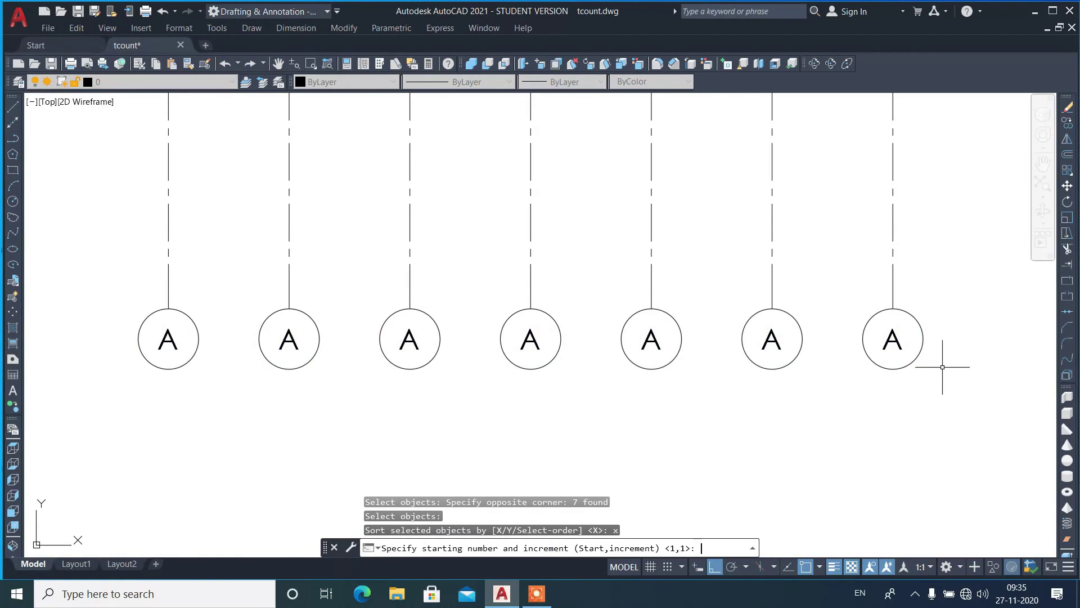
{"action": "key", "text": "Return"}
{"action": "type", "text": "s"}
{"action": "key", "text": "Return"}
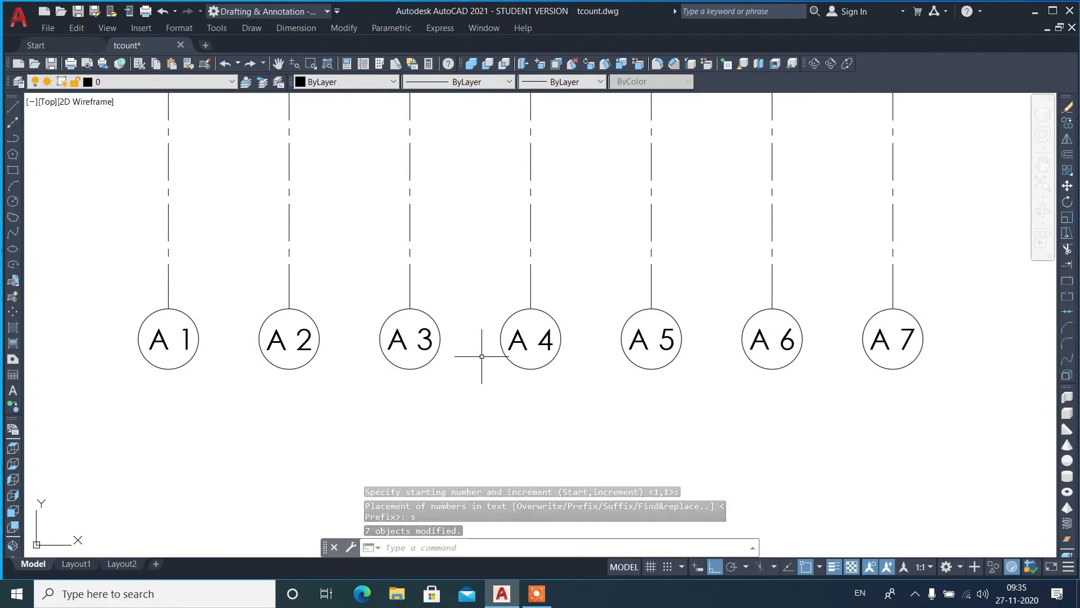
{"action": "scroll", "coordinate": [711, 364], "scroll_direction": "down", "scroll_amount": 4}
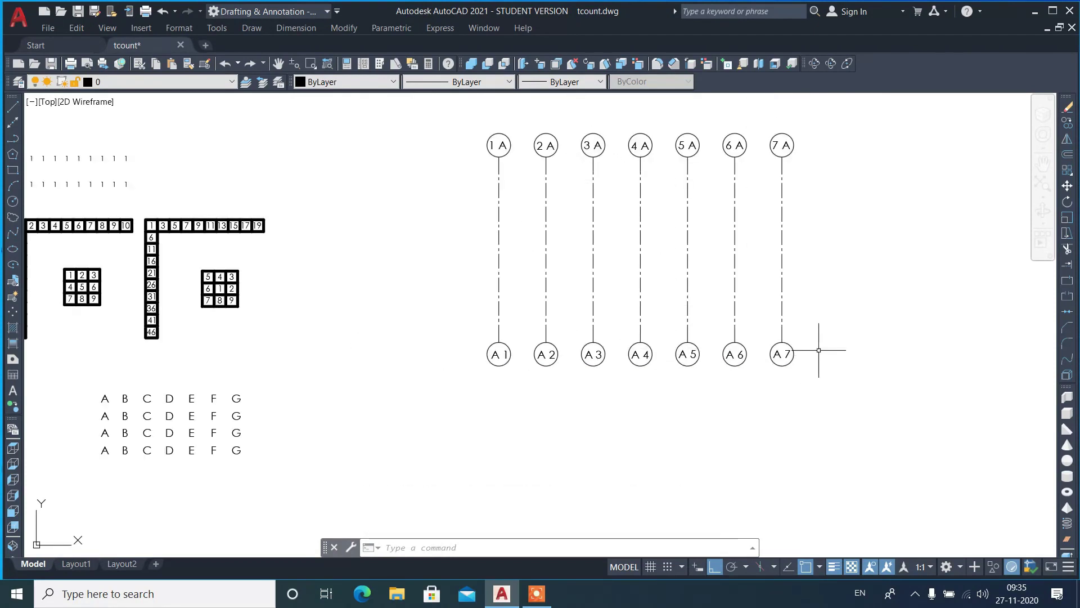
Zoom to the letter table, run TCOUNT and window-select its top row
{"action": "scroll", "coordinate": [670, 282], "scroll_direction": "down", "scroll_amount": 3}
{"action": "scroll", "coordinate": [476, 337], "scroll_direction": "up", "scroll_amount": 6}
{"action": "scroll", "coordinate": [472, 366], "scroll_direction": "up", "scroll_amount": 2}
{"action": "scroll", "coordinate": [372, 274], "scroll_direction": "down", "scroll_amount": 2}
{"action": "scroll", "coordinate": [415, 350], "scroll_direction": "up", "scroll_amount": 2}
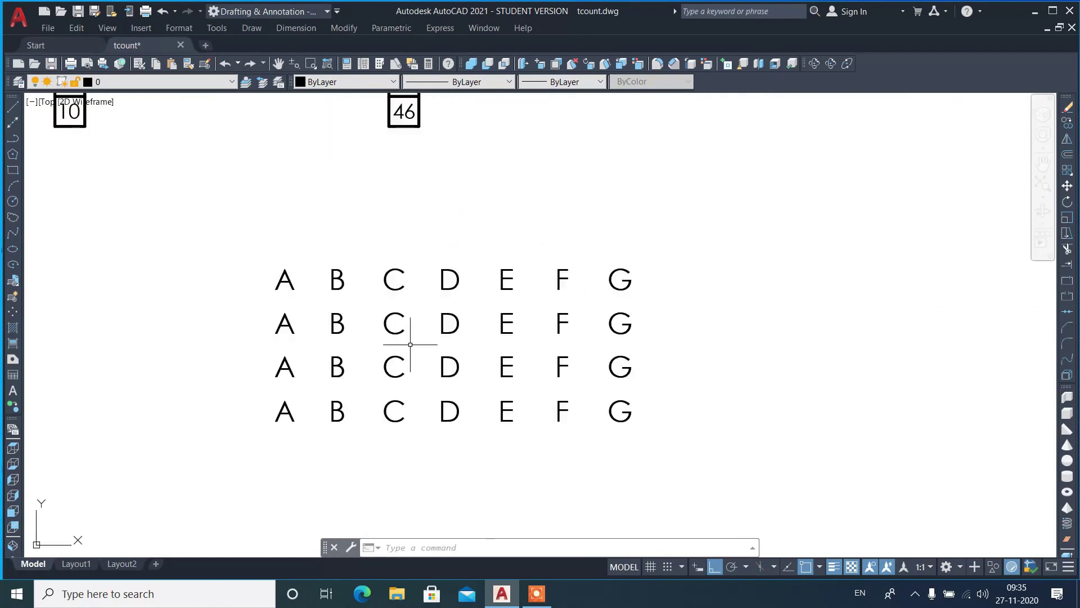
{"action": "scroll", "coordinate": [414, 349], "scroll_direction": "up", "scroll_amount": 2}
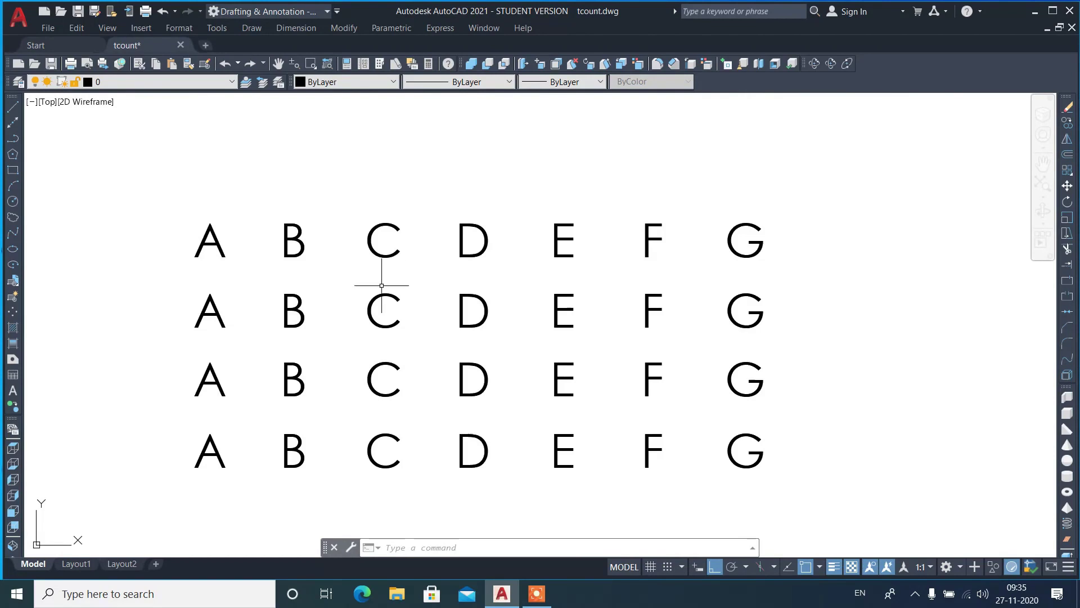
{"action": "type", "text": "tcount"}
{"action": "key", "text": "Return"}
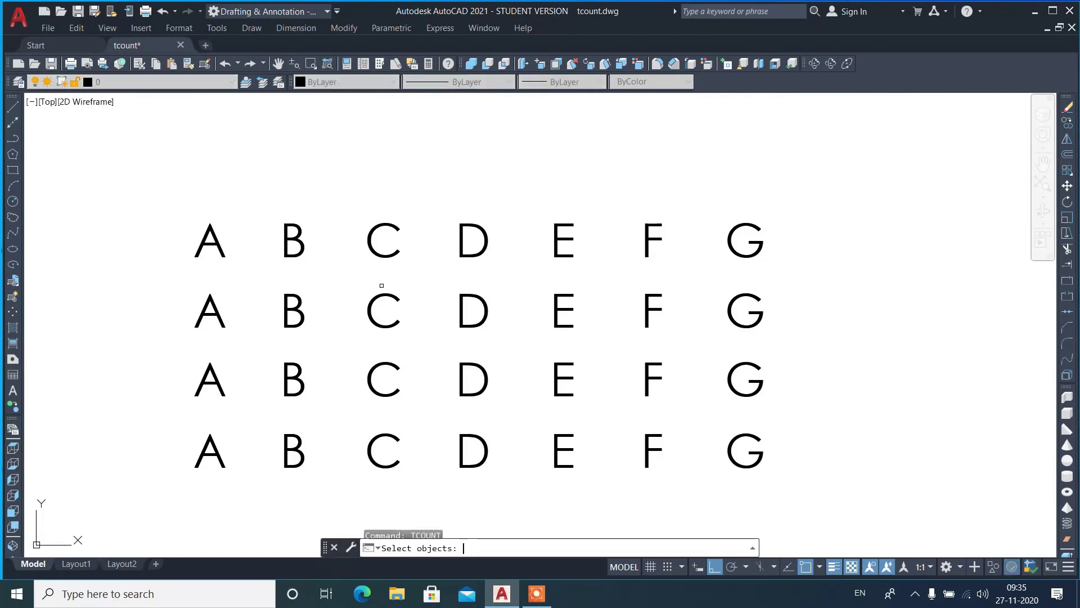
{"action": "left_click", "coordinate": [158, 190]}
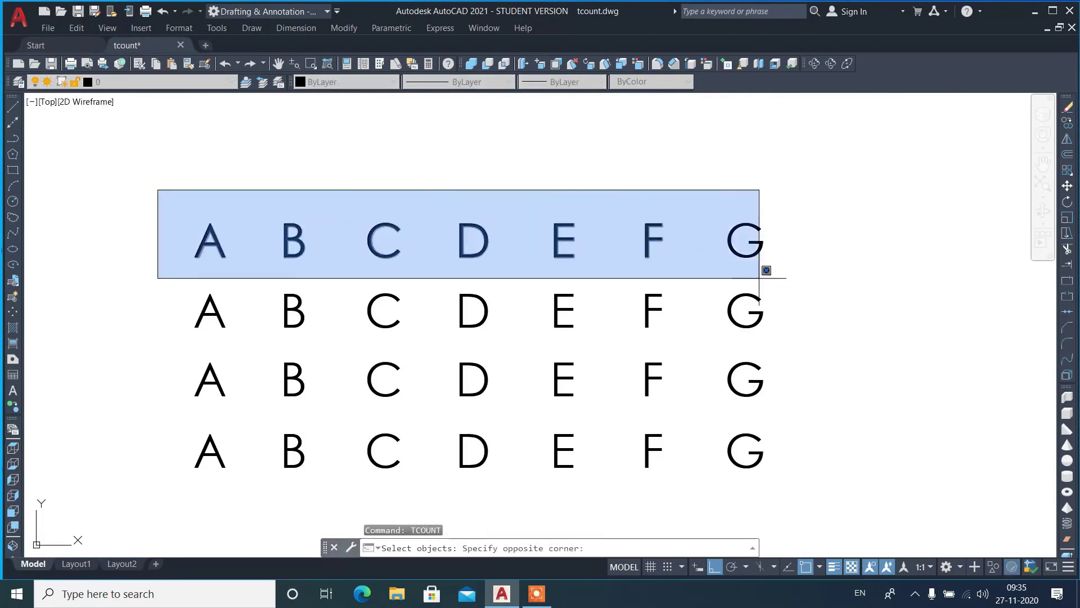
{"action": "left_click", "coordinate": [806, 272]}
{"action": "key", "text": "Return"}
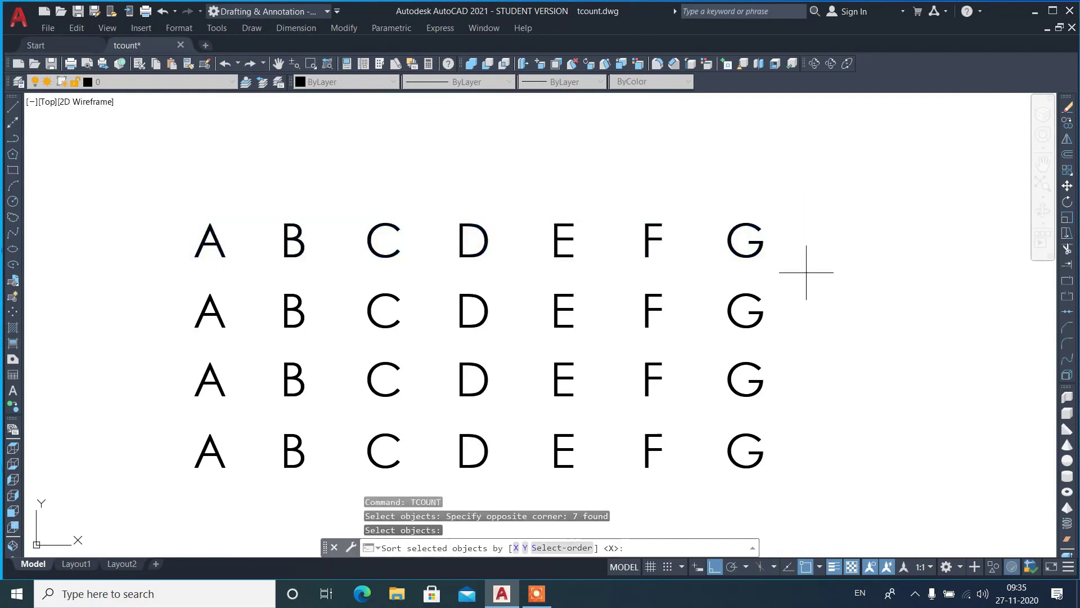
Sort by X, start 1 increment 1, and Find&replace A so it becomes 1
{"action": "type", "text": "x"}
{"action": "key", "text": "Return"}
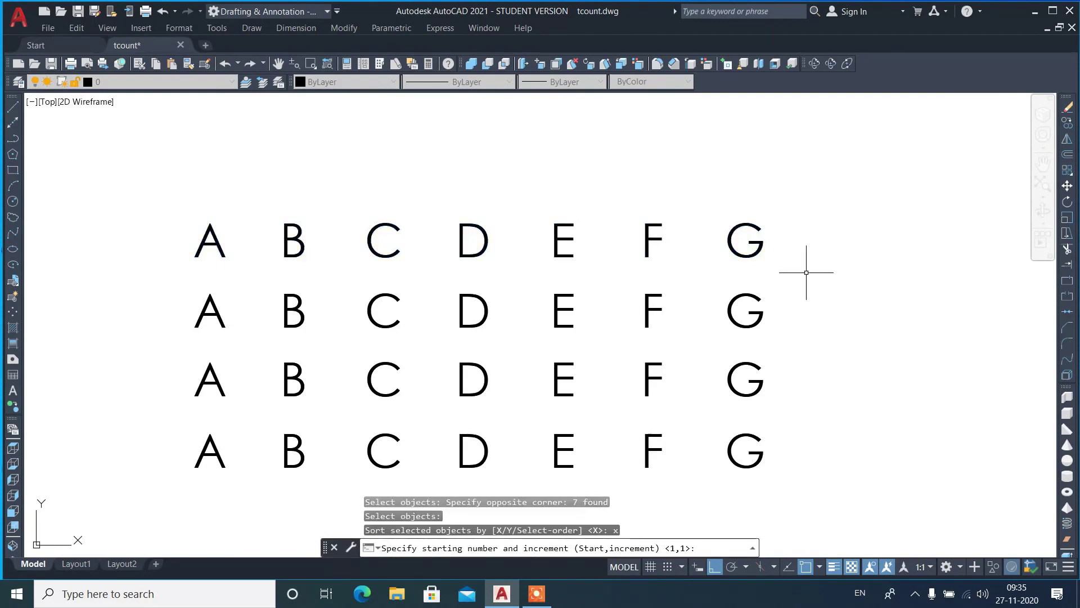
{"action": "key", "text": "Return"}
{"action": "type", "text": "f"}
{"action": "key", "text": "Return"}
{"action": "type", "text": "A"}
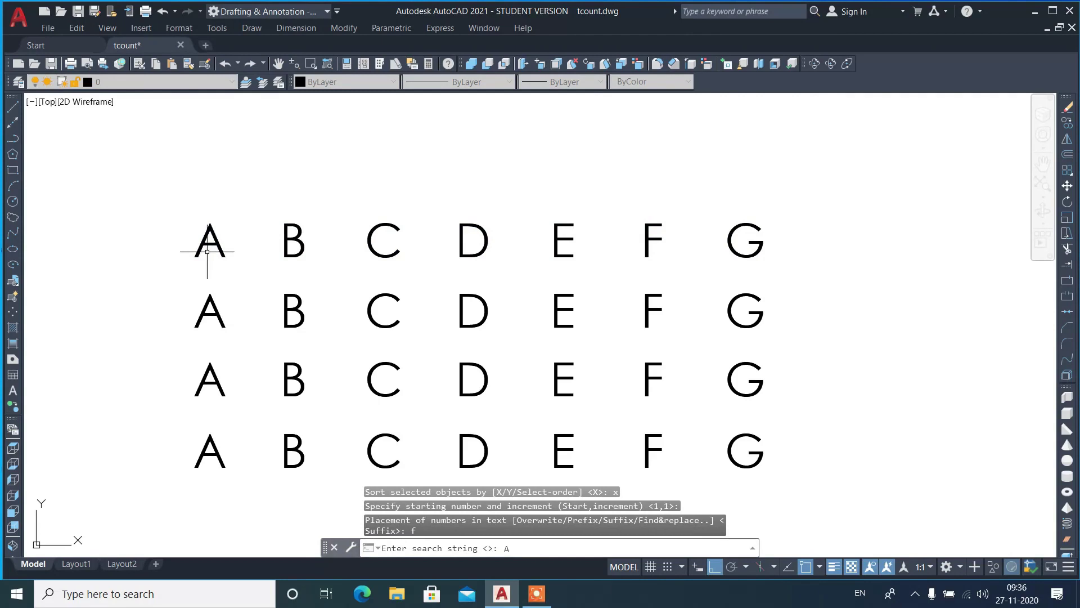
{"action": "key", "text": "Return"}
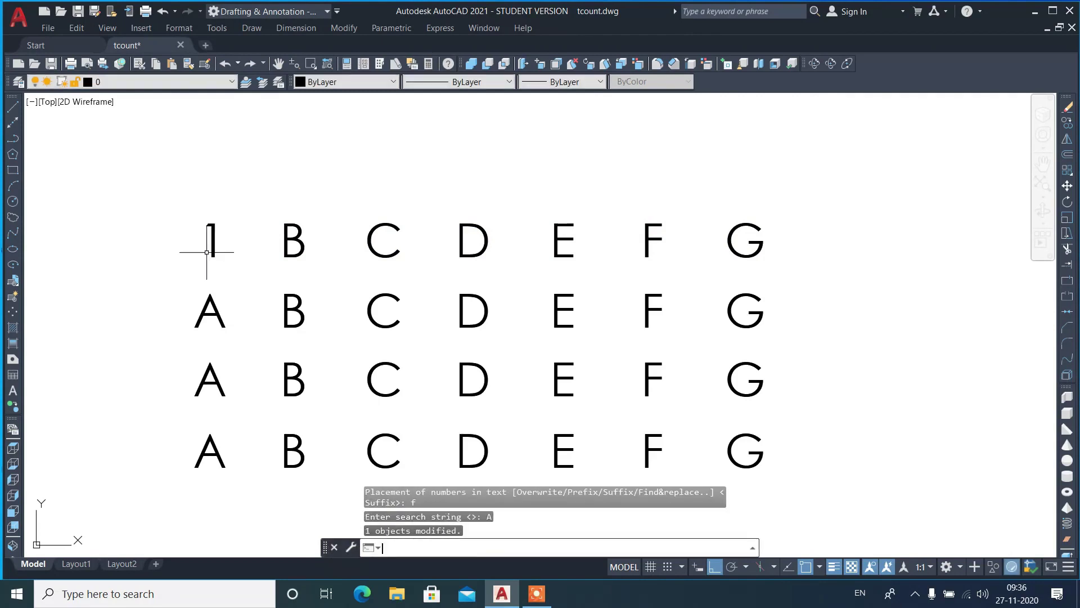
Turn the second row's C into 3 using TCOUNT find-and-replace, sorted by X from 1,1
{"action": "key", "text": "Return"}
{"action": "left_click_drag", "start_coordinate": [174, 281], "coordinate": [796, 337]}
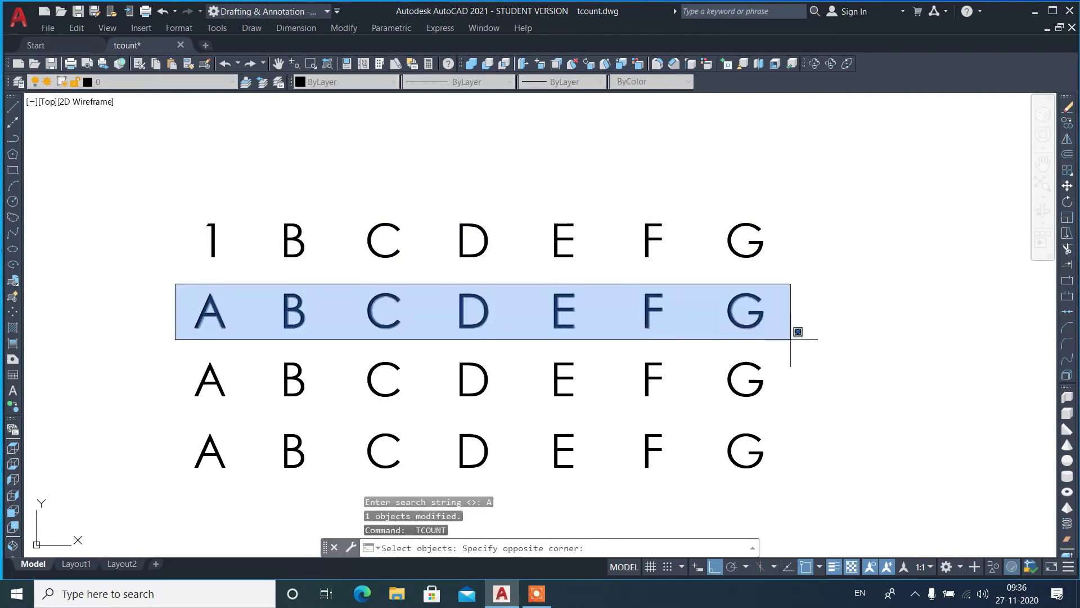
{"action": "key", "text": "Return"}
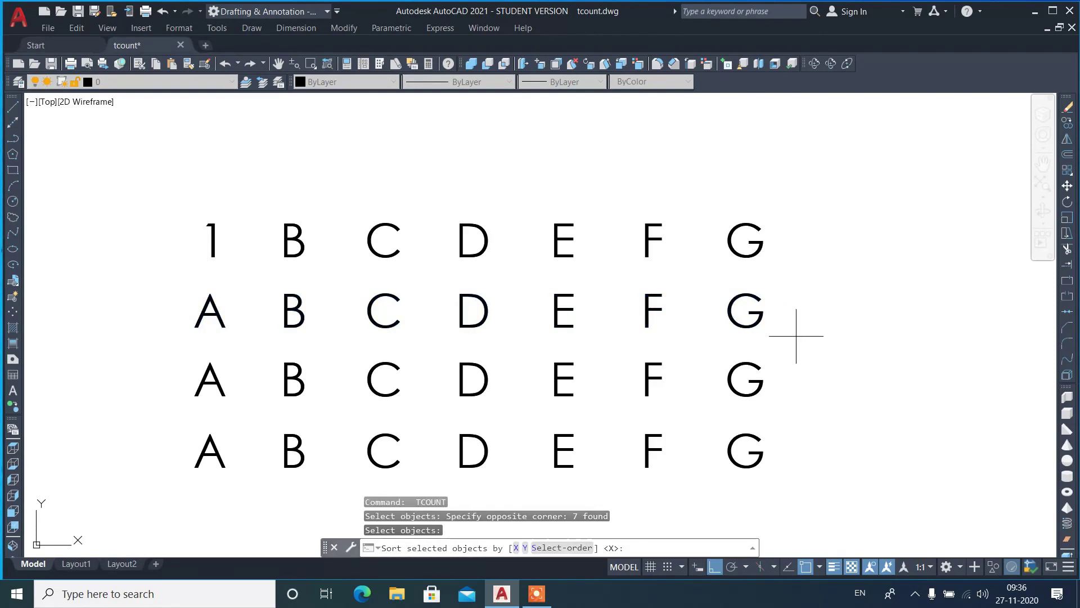
{"action": "type", "text": "x"}
{"action": "key", "text": "Return"}
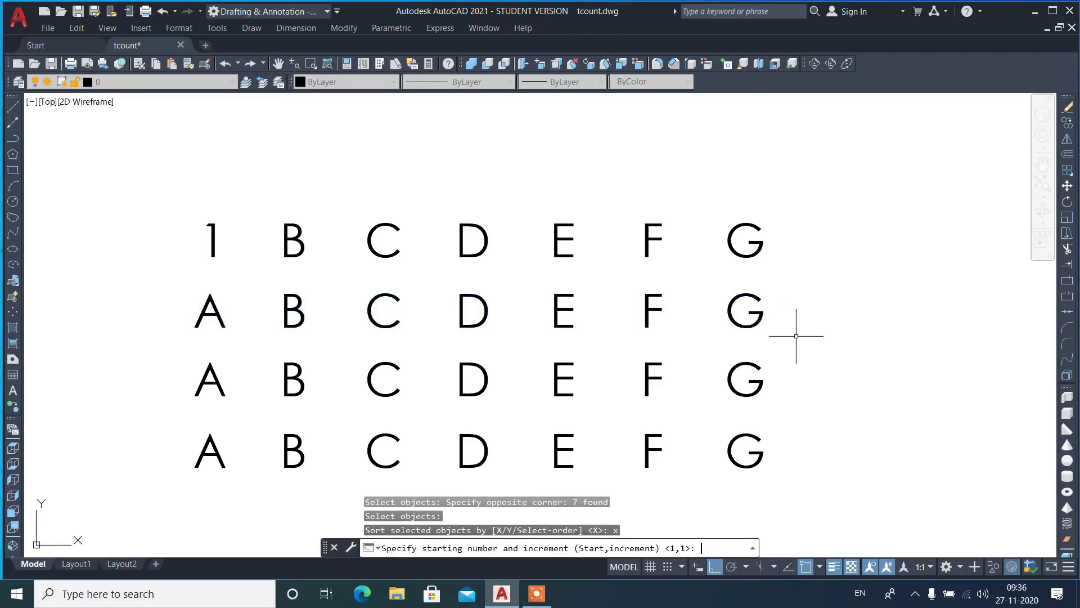
{"action": "key", "text": "Return"}
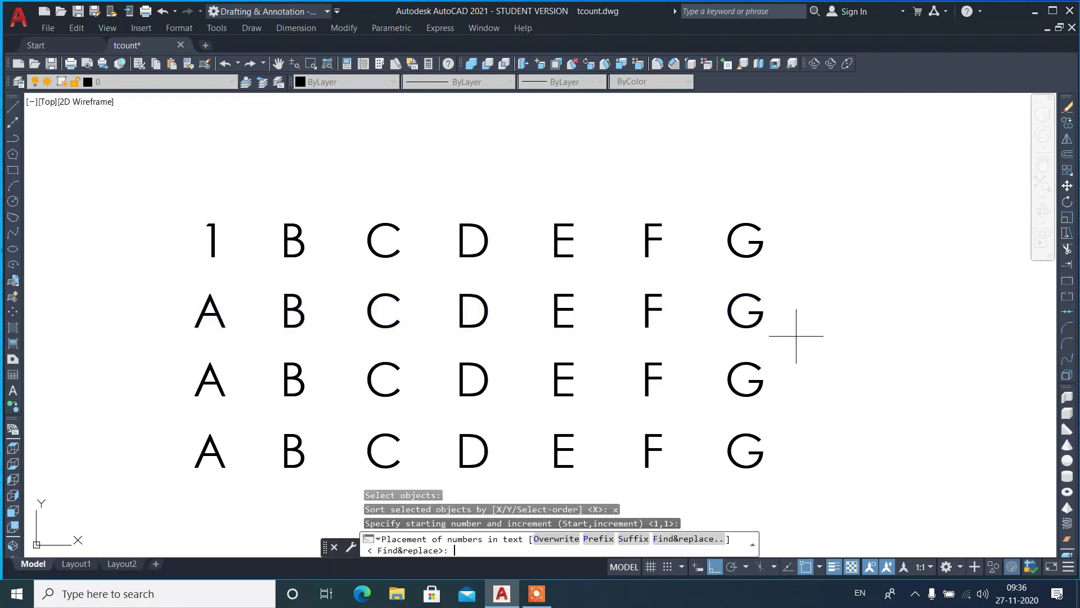
{"action": "type", "text": "f"}
{"action": "key", "text": "Return"}
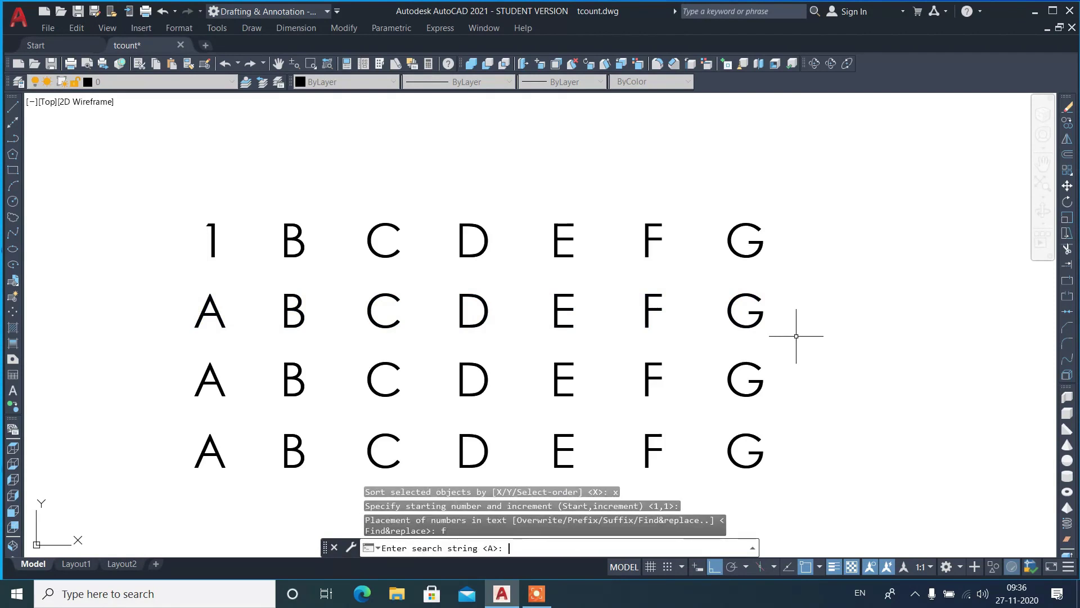
{"action": "type", "text": "C"}
{"action": "key", "text": "Return"}
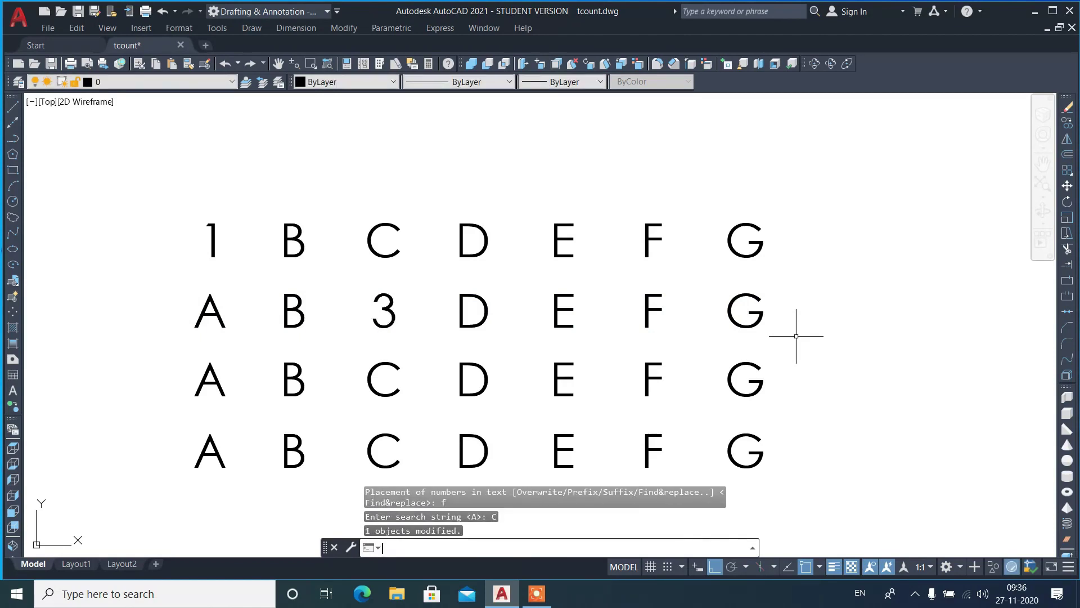
Replace the third row's E with 5 using TCOUNT find-and-replace, sorted by X
{"action": "key", "text": "Return"}
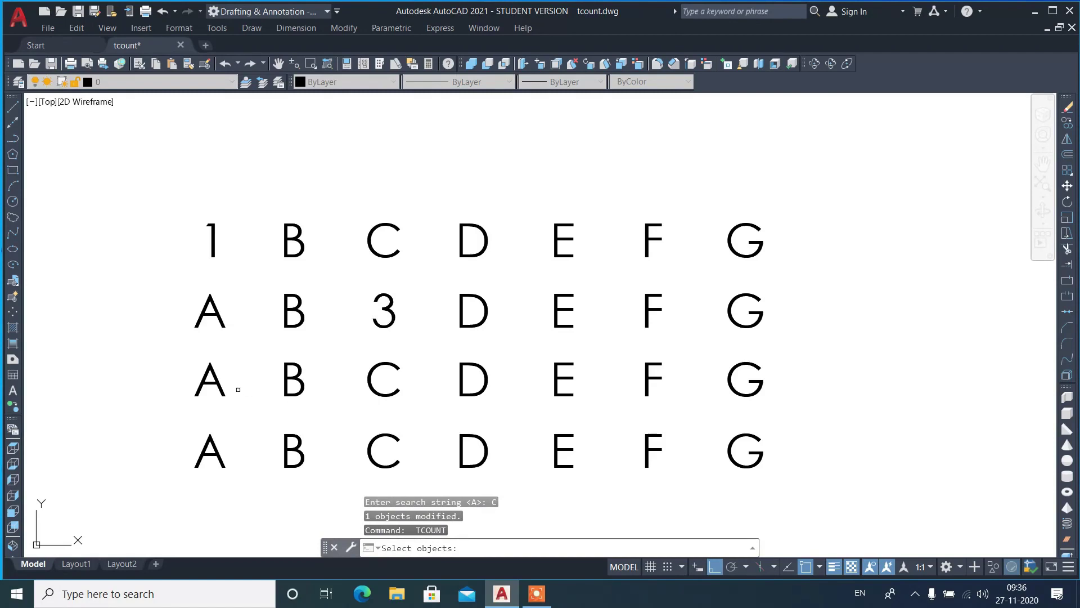
{"action": "left_click", "coordinate": [173, 354]}
{"action": "left_click", "coordinate": [810, 424]}
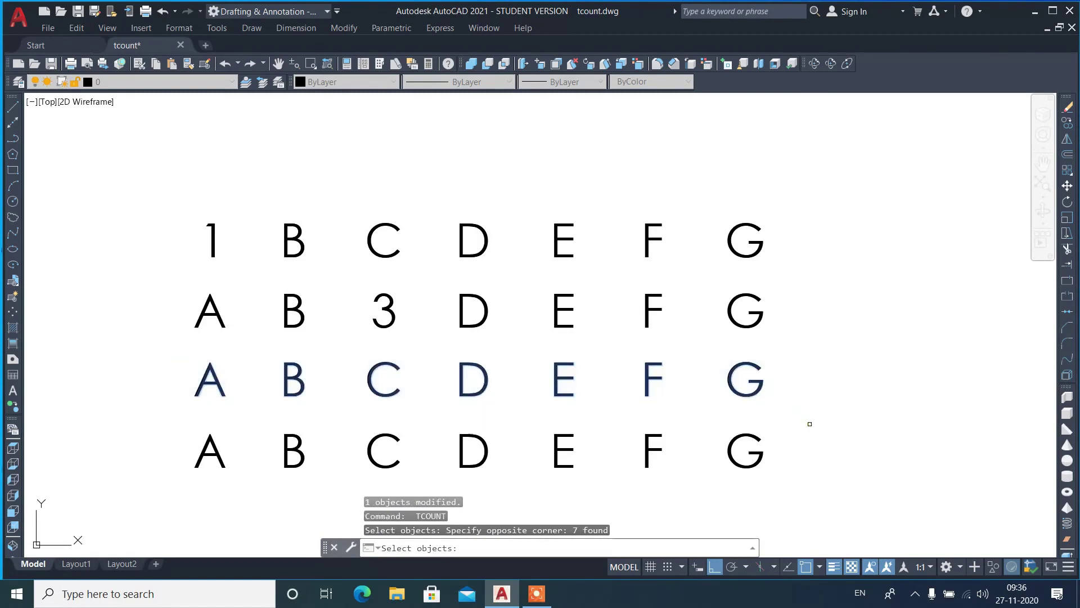
{"action": "key", "text": "Return"}
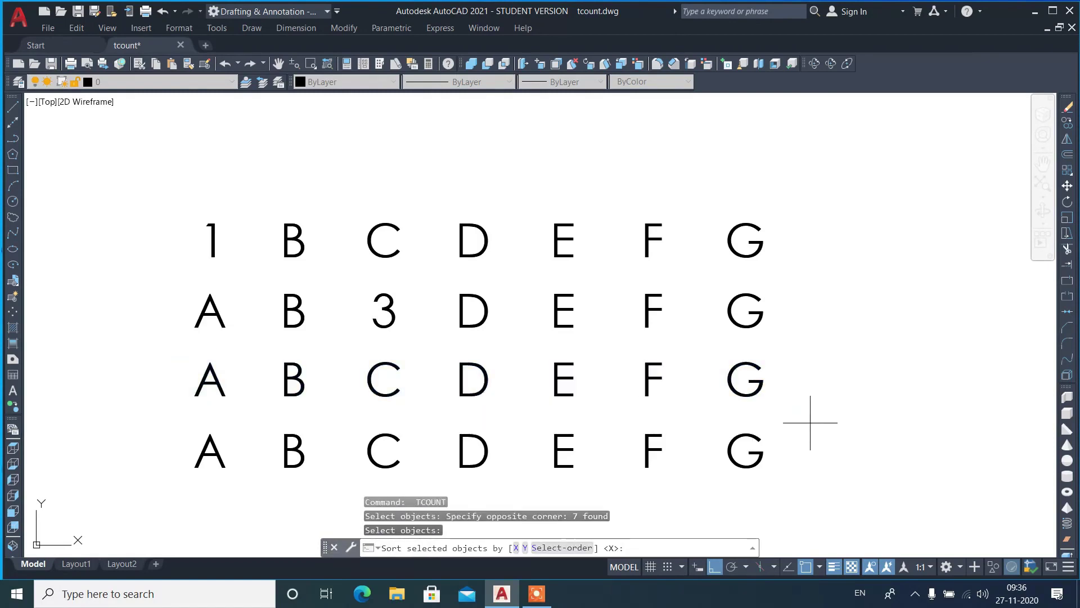
{"action": "type", "text": "x"}
{"action": "key", "text": "Return"}
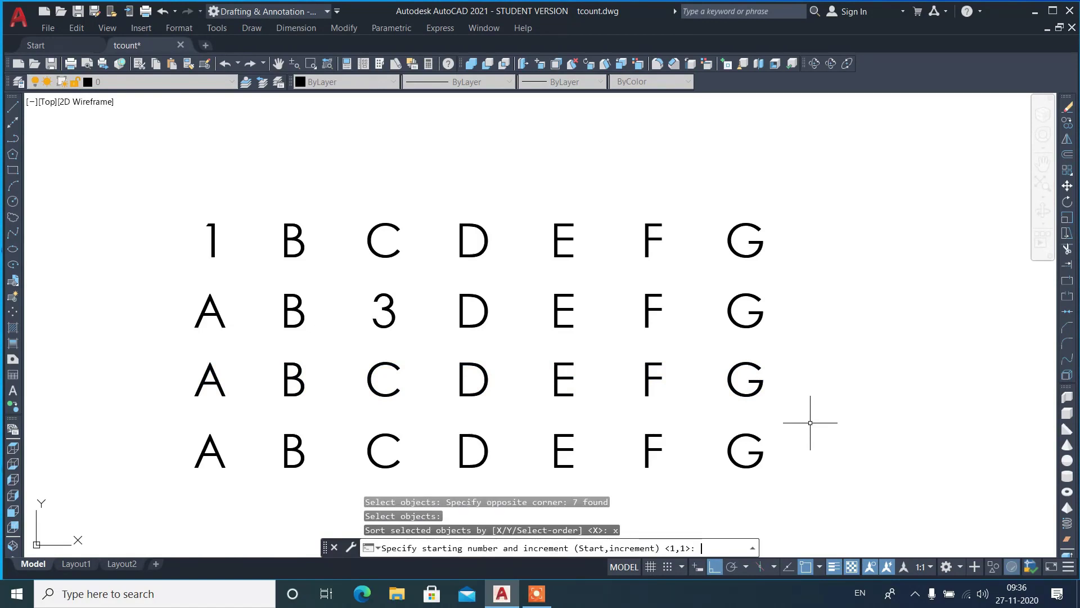
{"action": "key", "text": "Return"}
{"action": "type", "text": "f"}
{"action": "key", "text": "Return"}
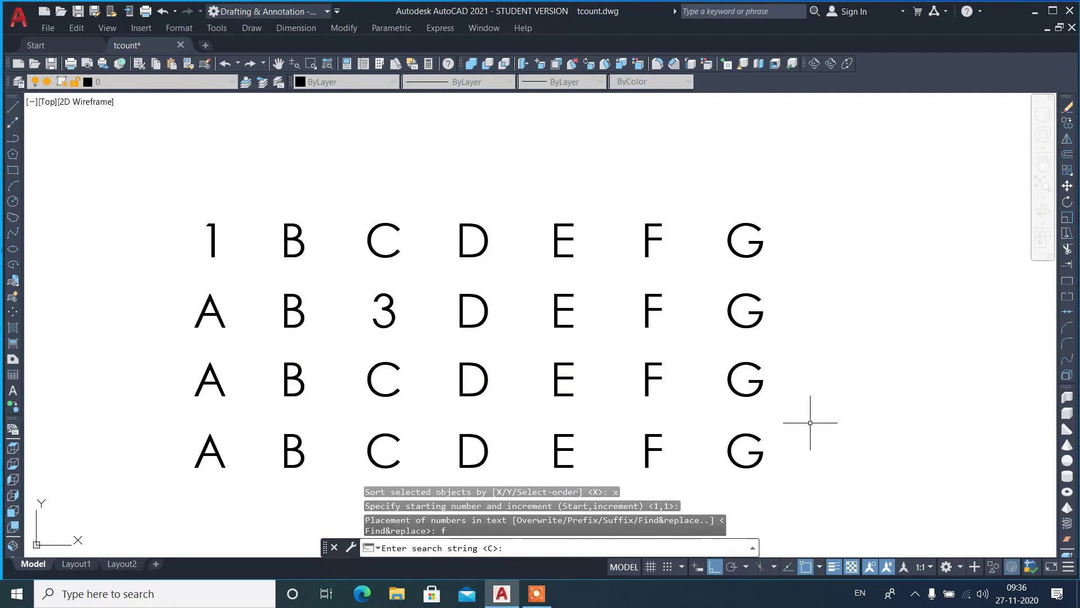
{"action": "type", "text": "E"}
{"action": "key", "text": "Return"}
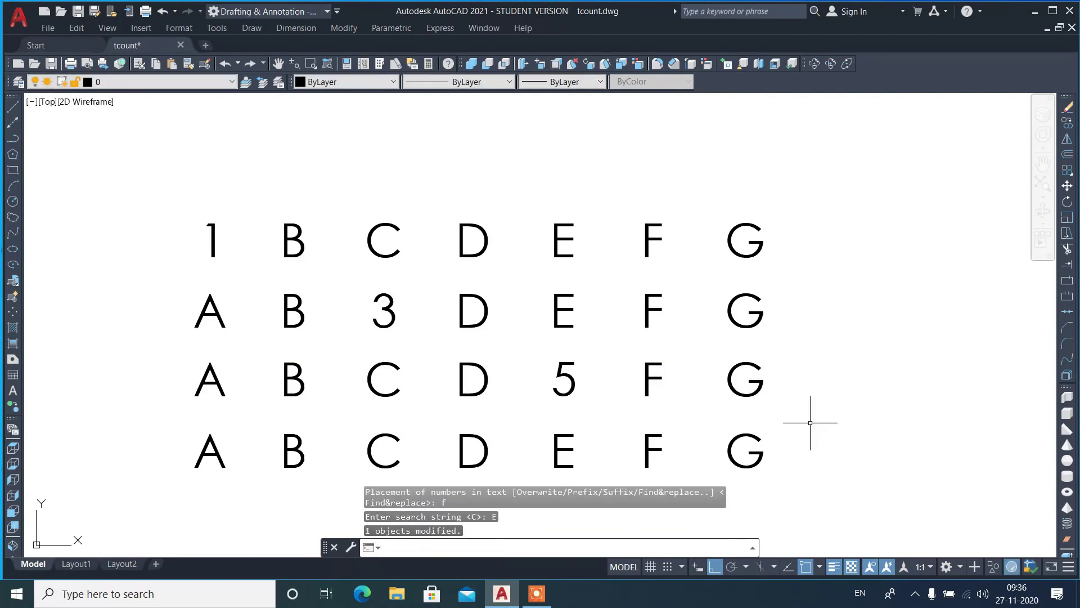
Replace the bottom row's G with 7 using TCOUNT find-and-replace, sorted by X
{"action": "key", "text": "Return"}
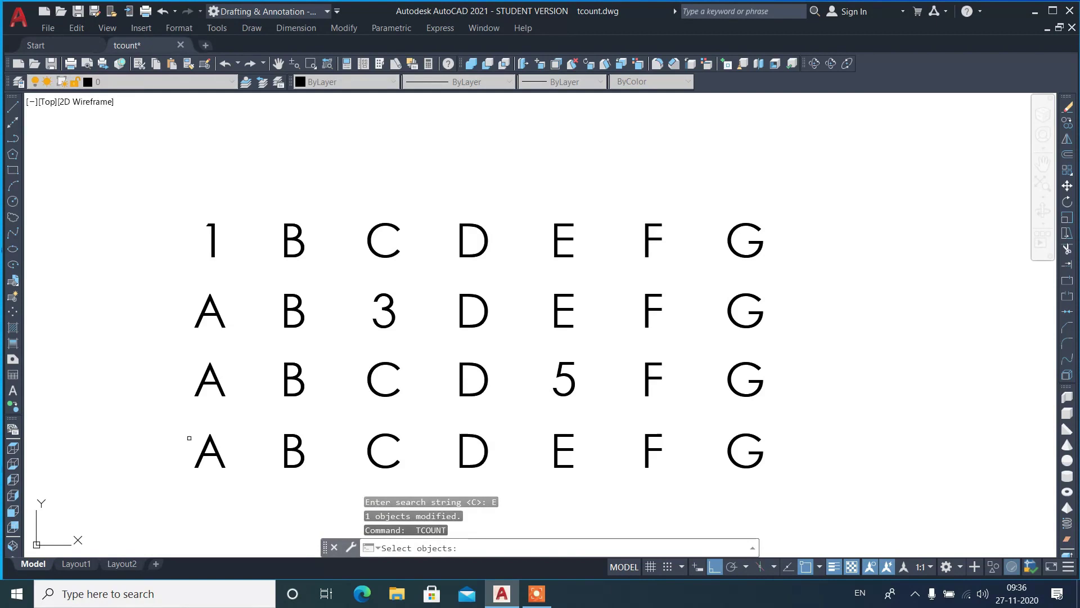
{"action": "left_click", "coordinate": [184, 429]}
{"action": "left_click", "coordinate": [811, 498]}
{"action": "key", "text": "Return"}
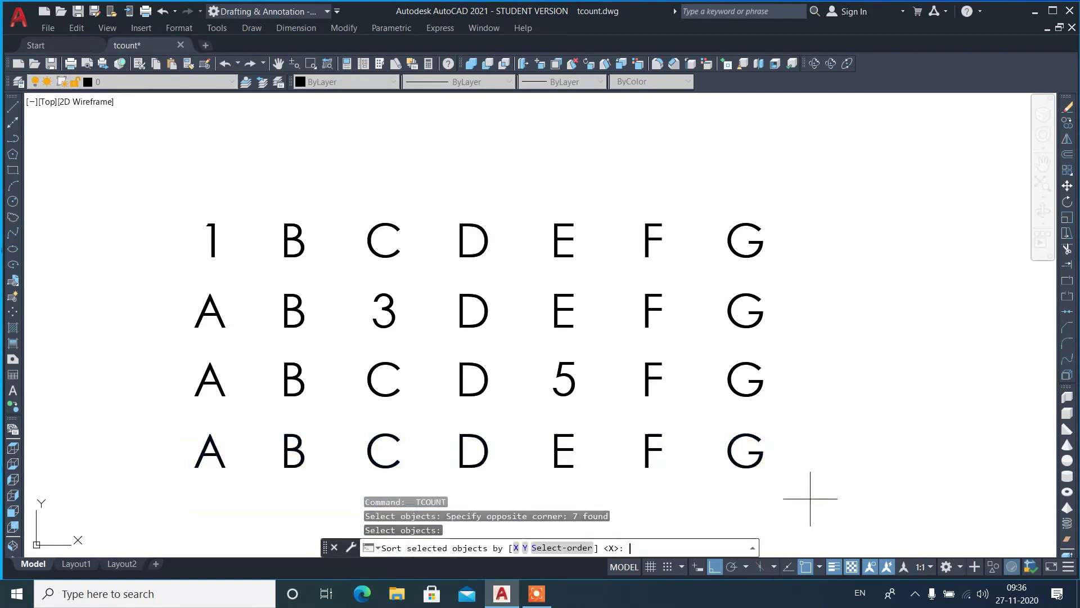
{"action": "type", "text": "x"}
{"action": "key", "text": "Return"}
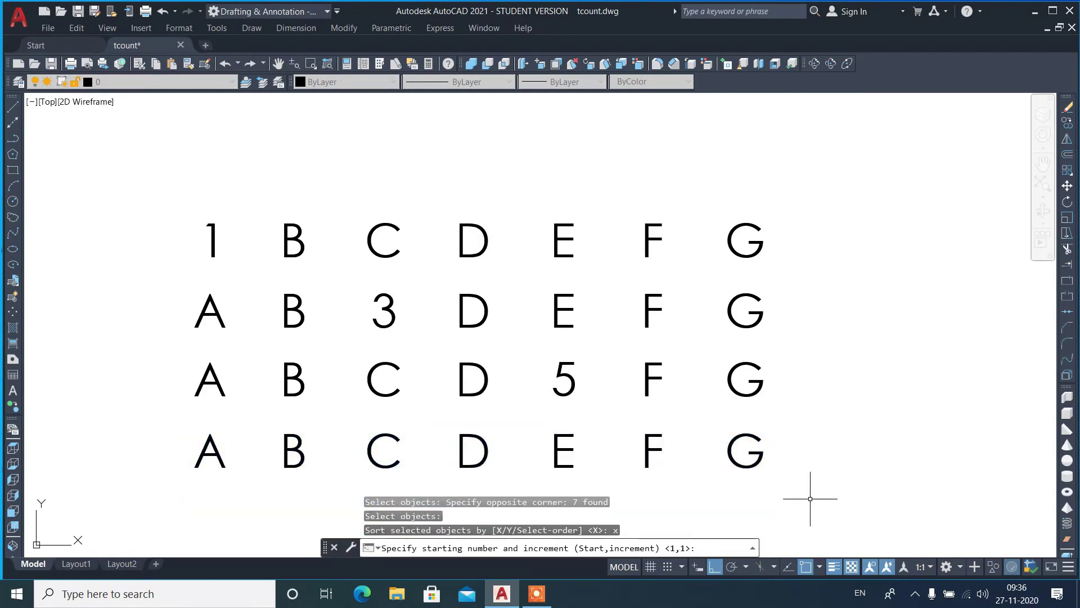
{"action": "key", "text": "Return"}
{"action": "type", "text": "f"}
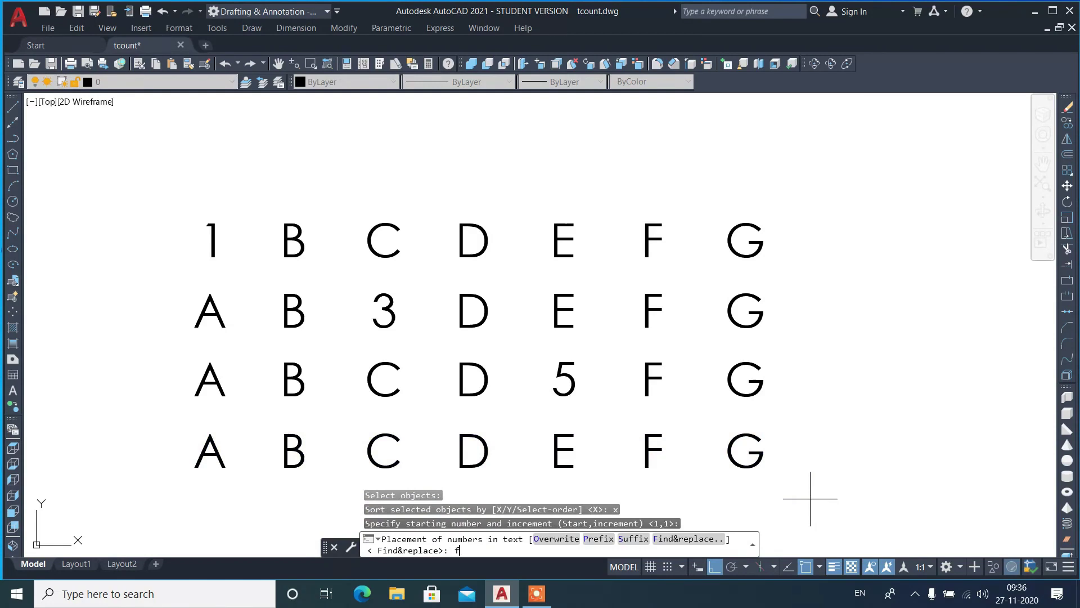
{"action": "key", "text": "Return"}
{"action": "type", "text": "G"}
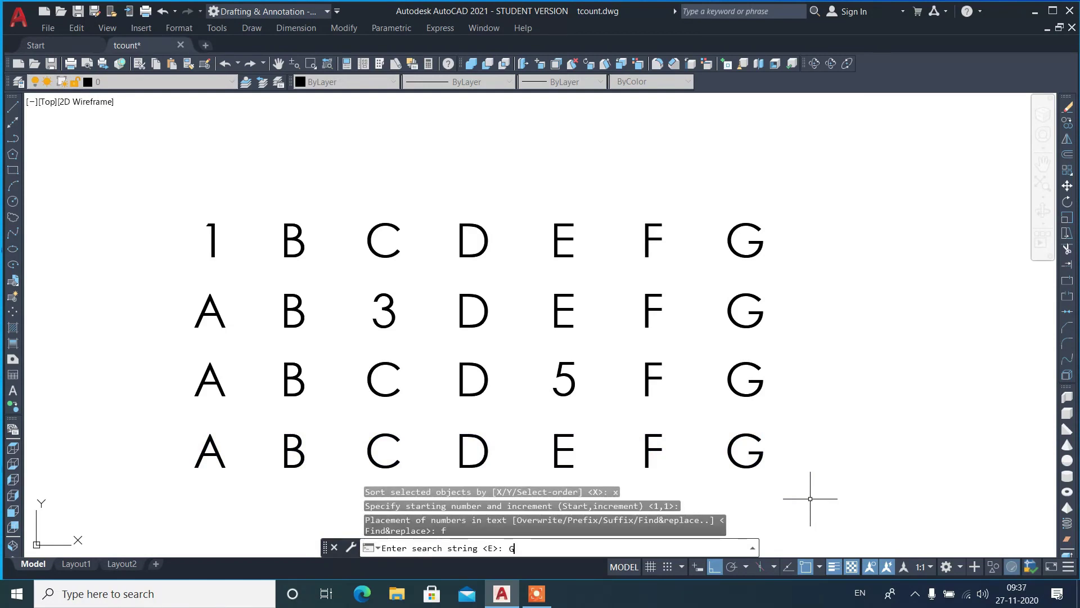
{"action": "key", "text": "Return"}
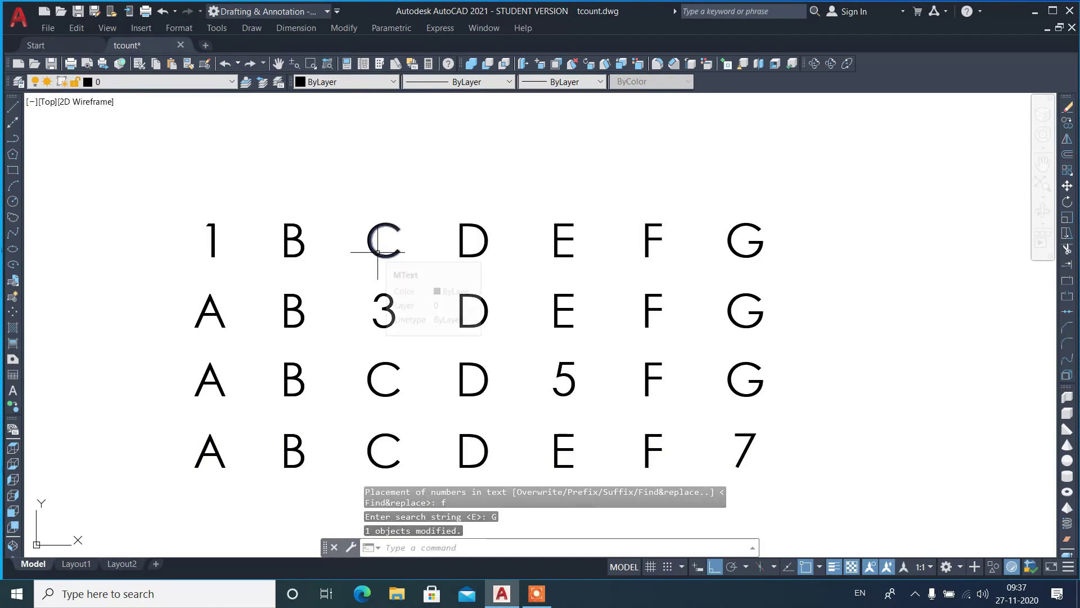
Overwrite the ten lower 1s with TCOUNT, sorted by X, starting at 10 in steps of 10
{"action": "scroll", "coordinate": [687, 374], "scroll_direction": "down", "scroll_amount": 4}
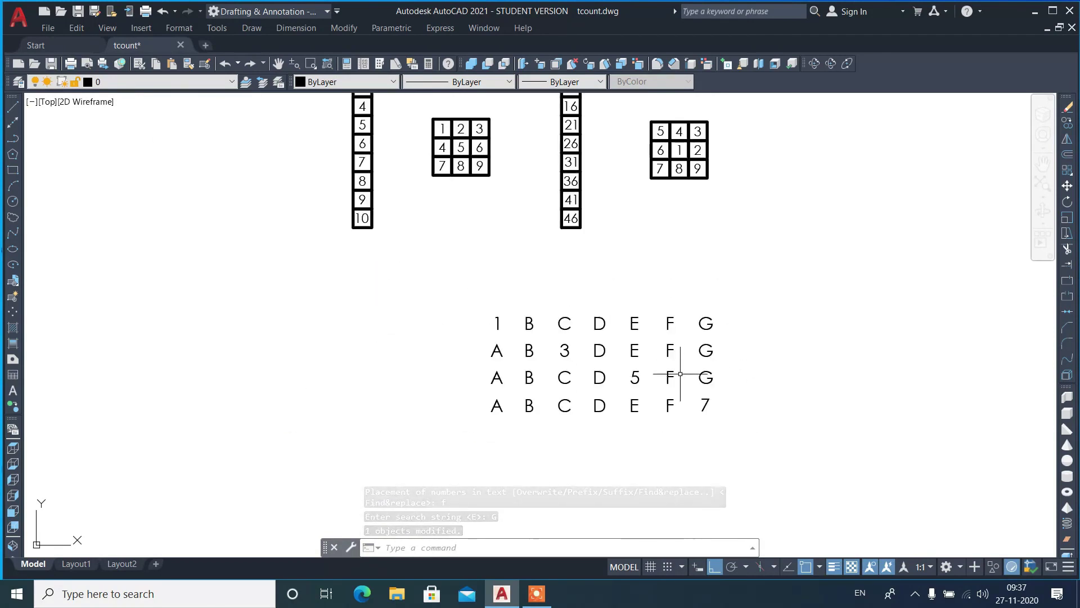
{"action": "scroll", "coordinate": [676, 374], "scroll_direction": "down", "scroll_amount": 4}
{"action": "scroll", "coordinate": [591, 213], "scroll_direction": "up", "scroll_amount": 5}
{"action": "scroll", "coordinate": [591, 207], "scroll_direction": "up", "scroll_amount": 3}
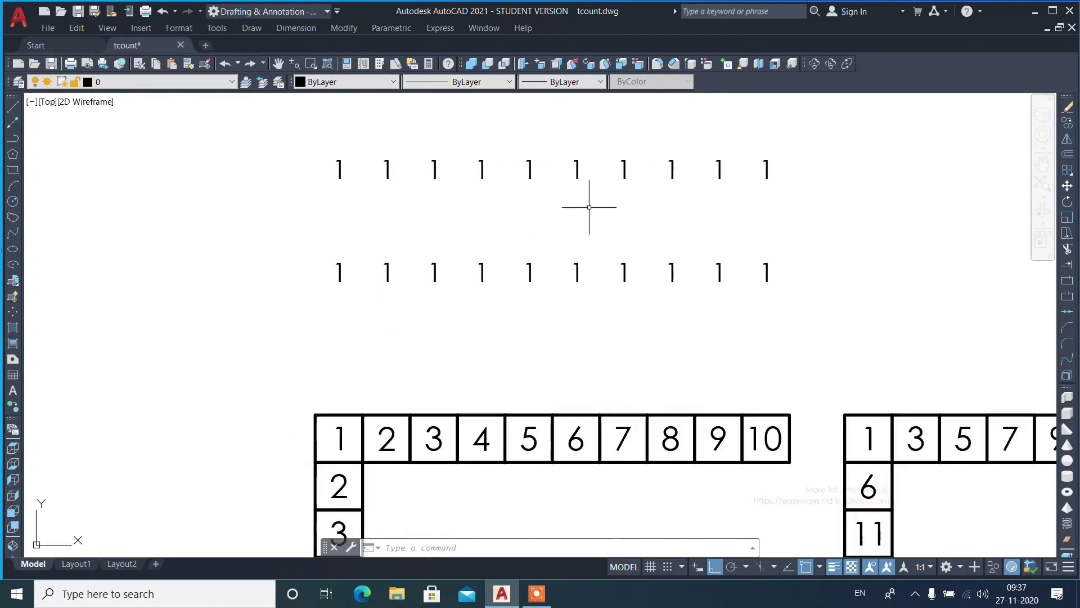
{"action": "scroll", "coordinate": [586, 196], "scroll_direction": "up", "scroll_amount": 2}
{"action": "type", "text": "TCo"}
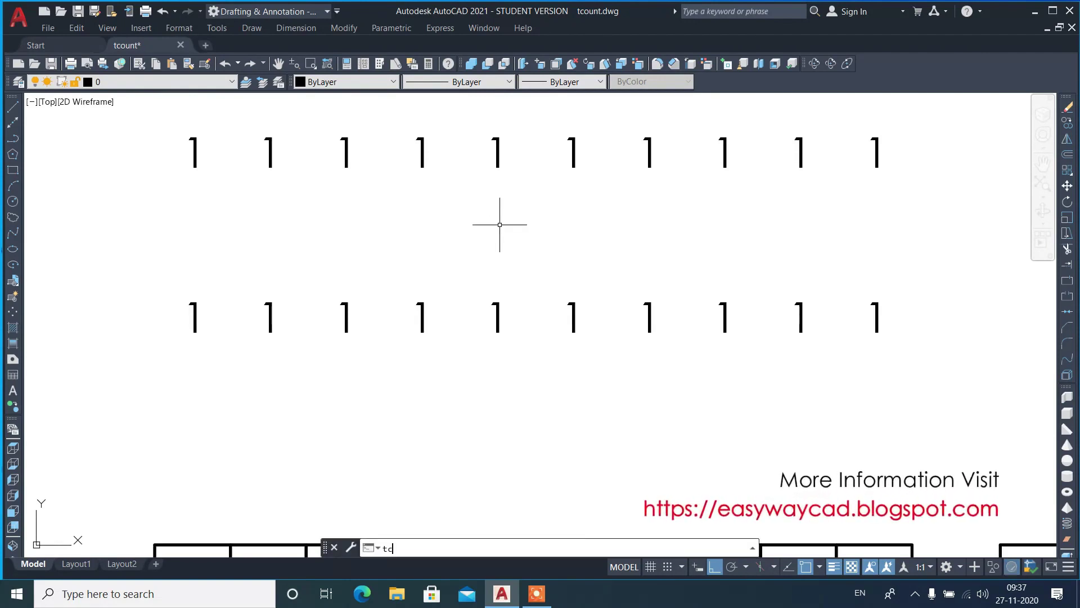
{"action": "key", "text": "Return"}
{"action": "left_click", "coordinate": [167, 280]}
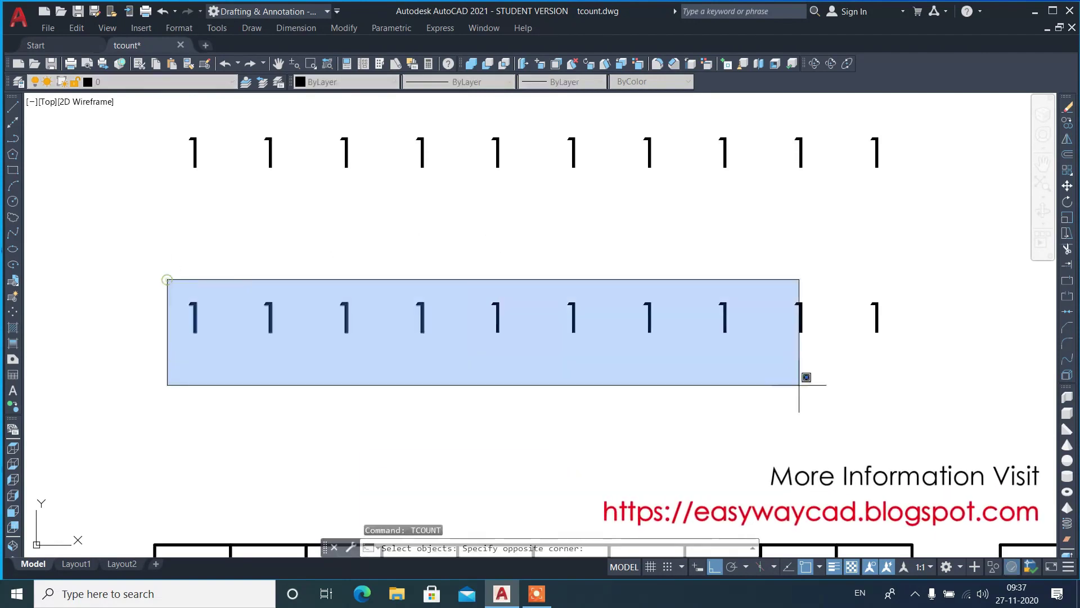
{"action": "left_click", "coordinate": [933, 383]}
{"action": "key", "text": "Return"}
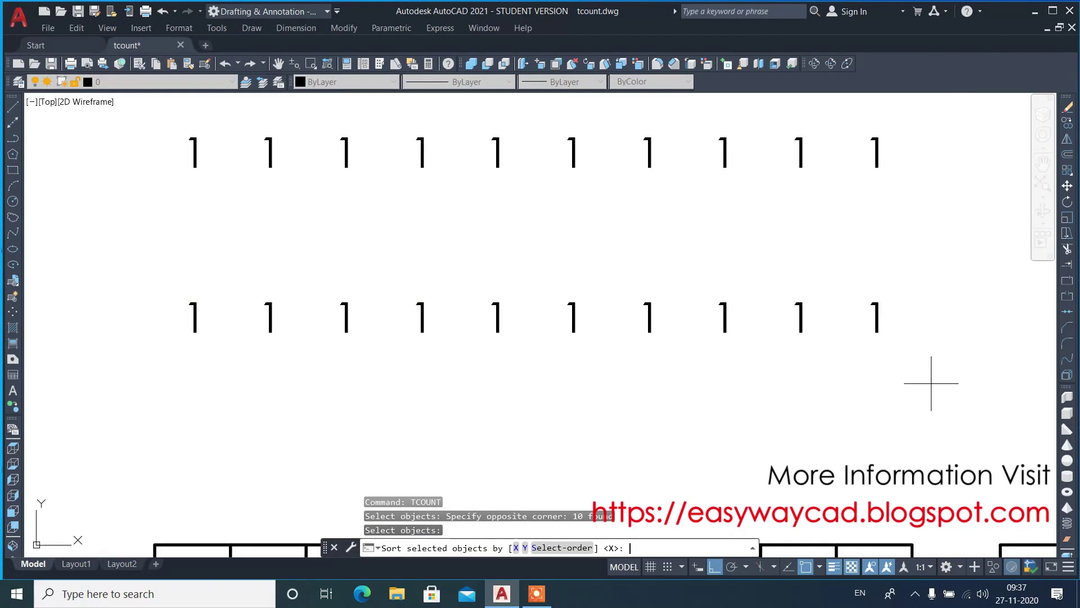
{"action": "type", "text": "x"}
{"action": "key", "text": "Return"}
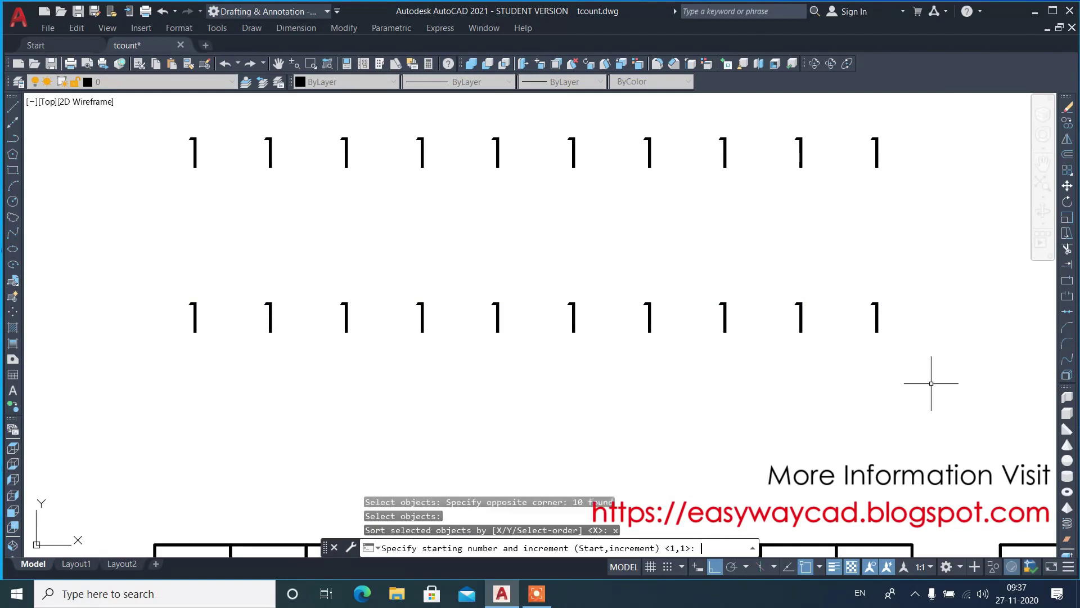
{"action": "type", "text": "10,10"}
{"action": "key", "text": "Return"}
{"action": "type", "text": "o"}
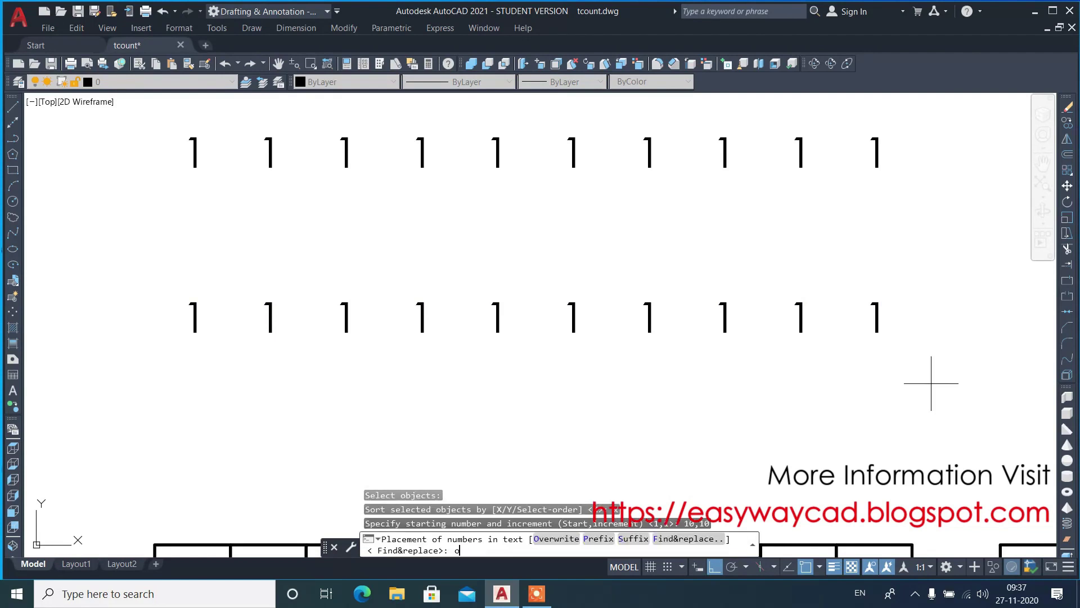
{"action": "key", "text": "Return"}
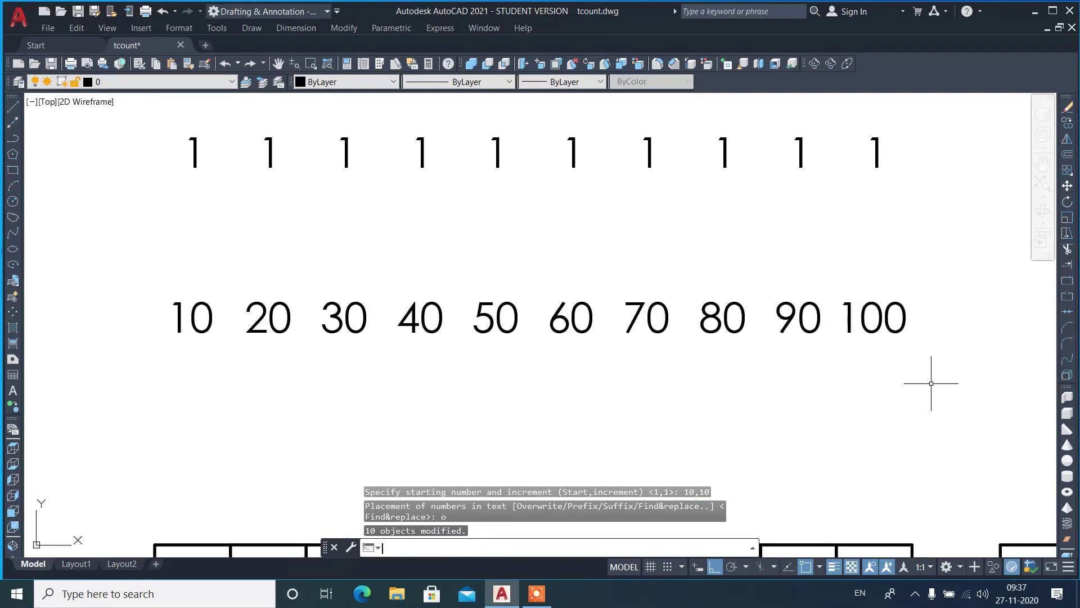
Overwrite the ten upper 1s with TCOUNT, sorted by X, starting at 0 with increment -10
{"action": "type", "text": "tco"}
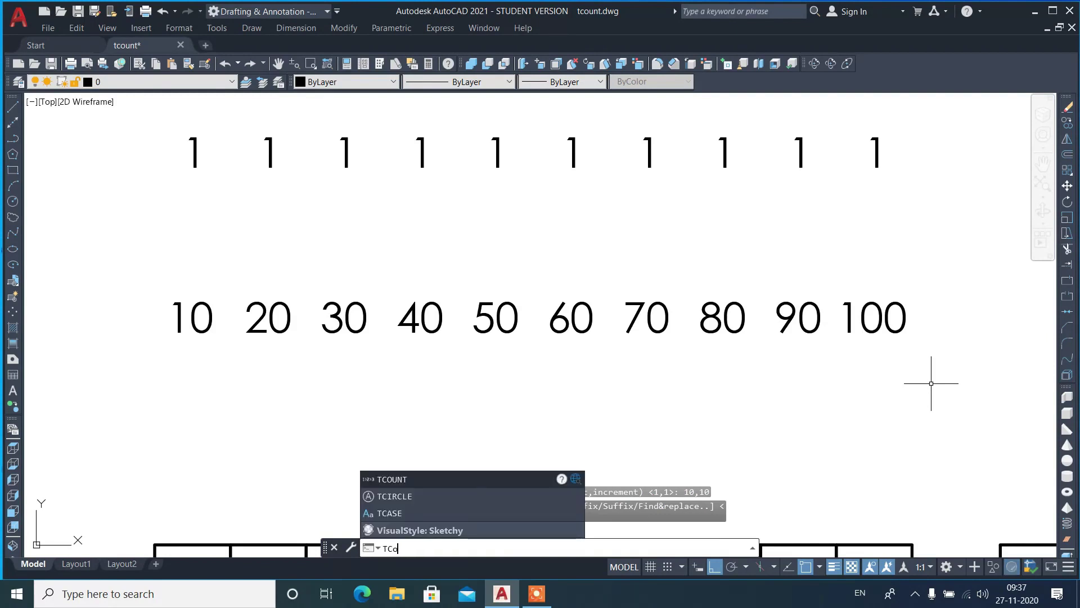
{"action": "key", "text": "Return"}
{"action": "left_click", "coordinate": [155, 127]}
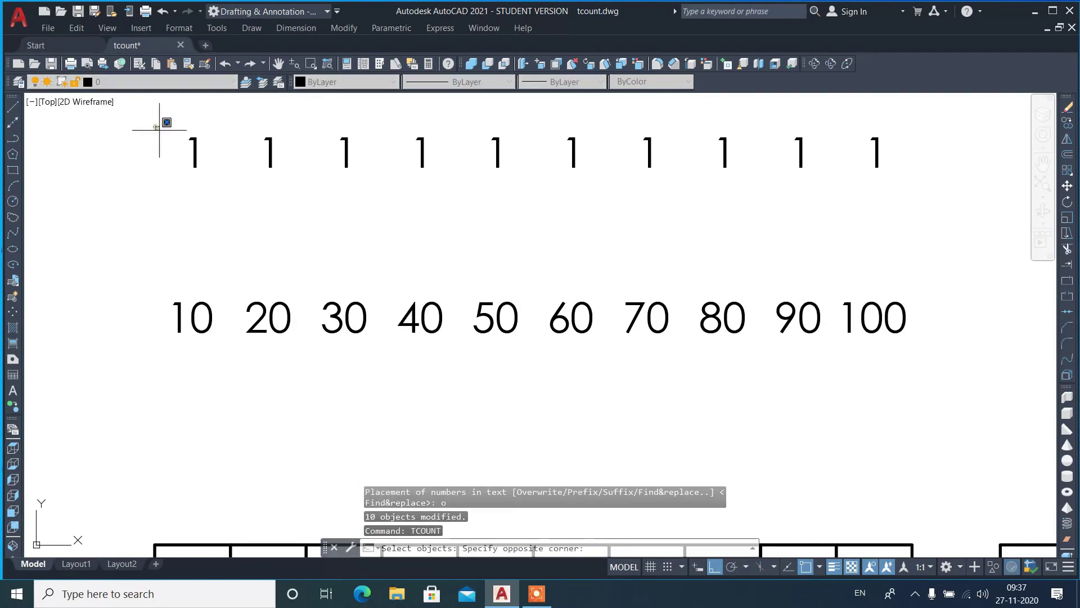
{"action": "left_click", "coordinate": [914, 188]}
{"action": "key", "text": "Return"}
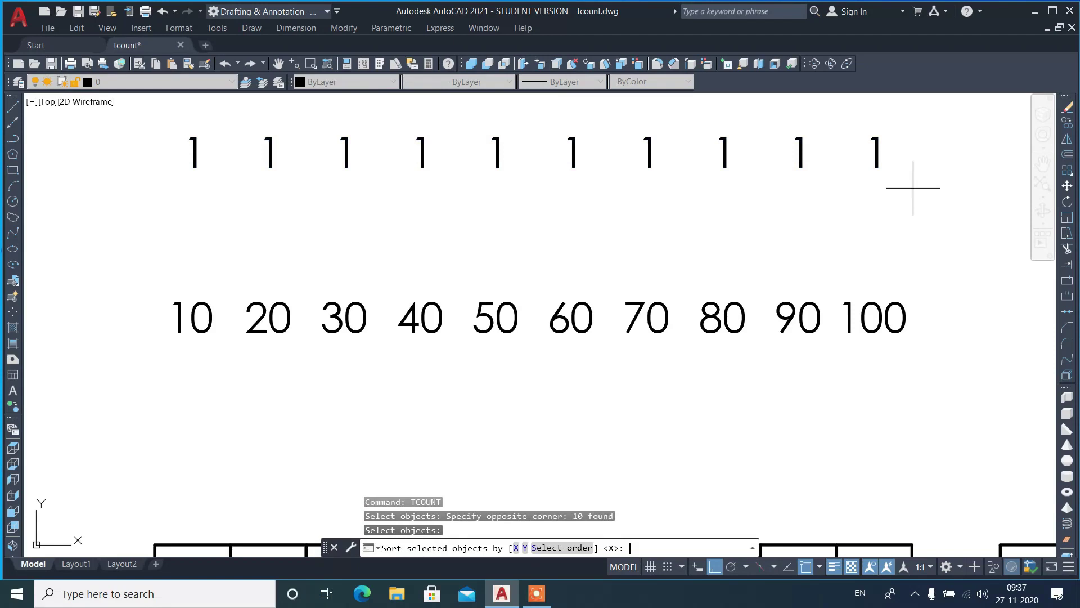
{"action": "type", "text": "x"}
{"action": "key", "text": "Return"}
{"action": "type", "text": "0,"}
{"action": "type", "text": "10"}
{"action": "key", "text": "Return"}
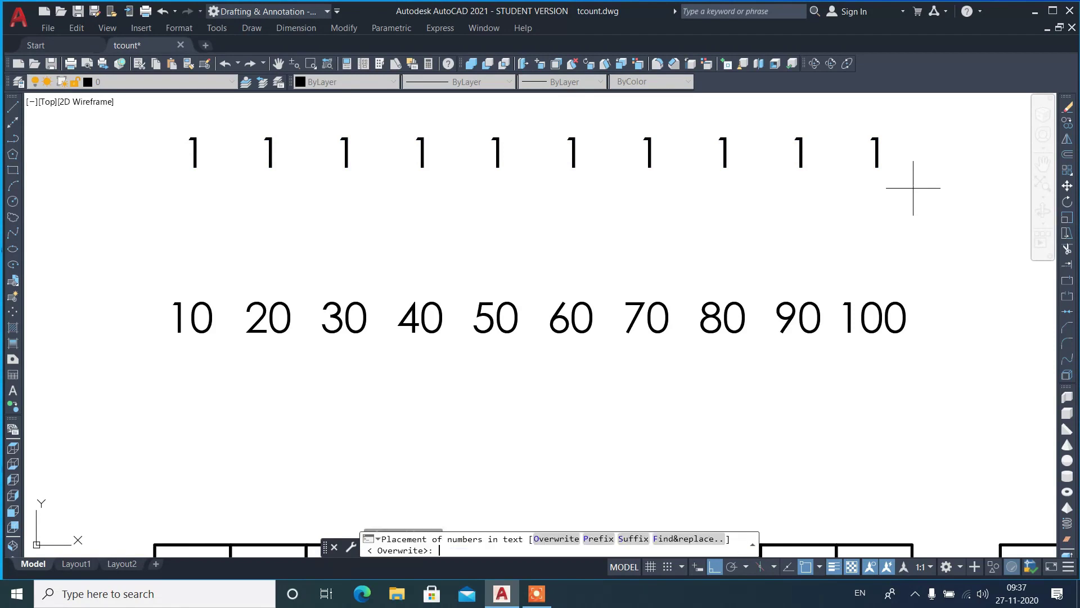
{"action": "type", "text": "o"}
{"action": "key", "text": "Return"}
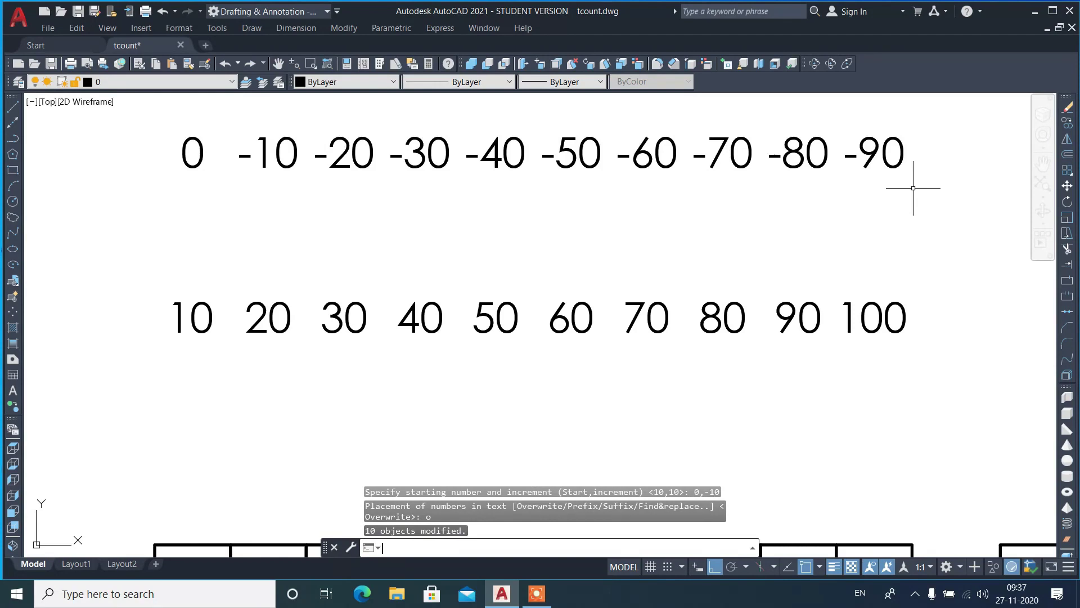
Zoom around the number rows, tables, grid bubbles and letter grid to review the TCOUNT results
{"action": "scroll", "coordinate": [480, 189], "scroll_direction": "down", "scroll_amount": 6}
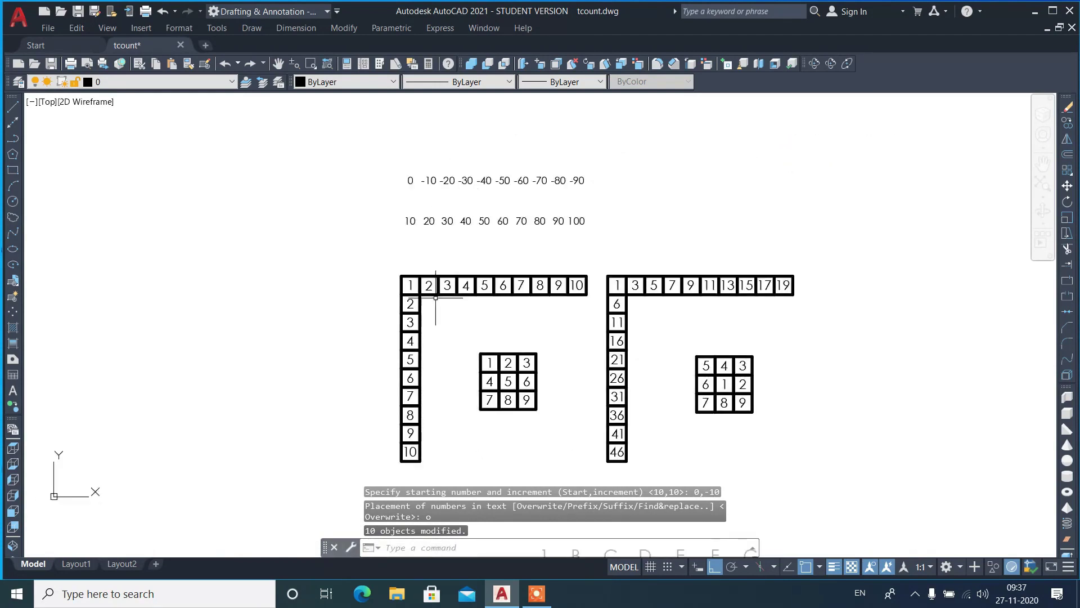
{"action": "scroll", "coordinate": [431, 342], "scroll_direction": "up", "scroll_amount": 2}
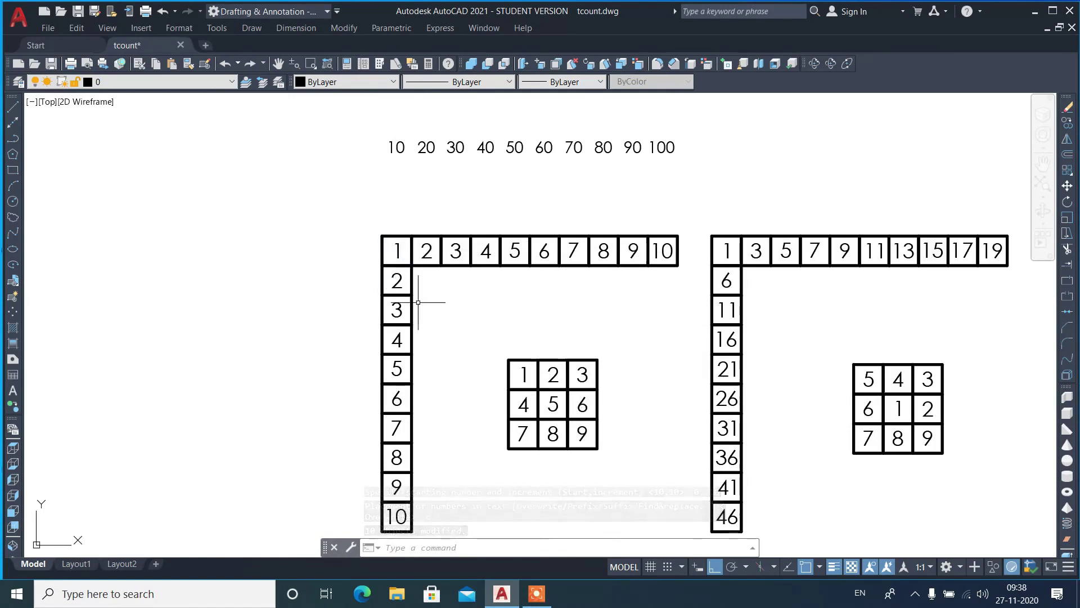
{"action": "scroll", "coordinate": [623, 437], "scroll_direction": "up", "scroll_amount": 2}
{"action": "scroll", "coordinate": [619, 436], "scroll_direction": "up", "scroll_amount": 2}
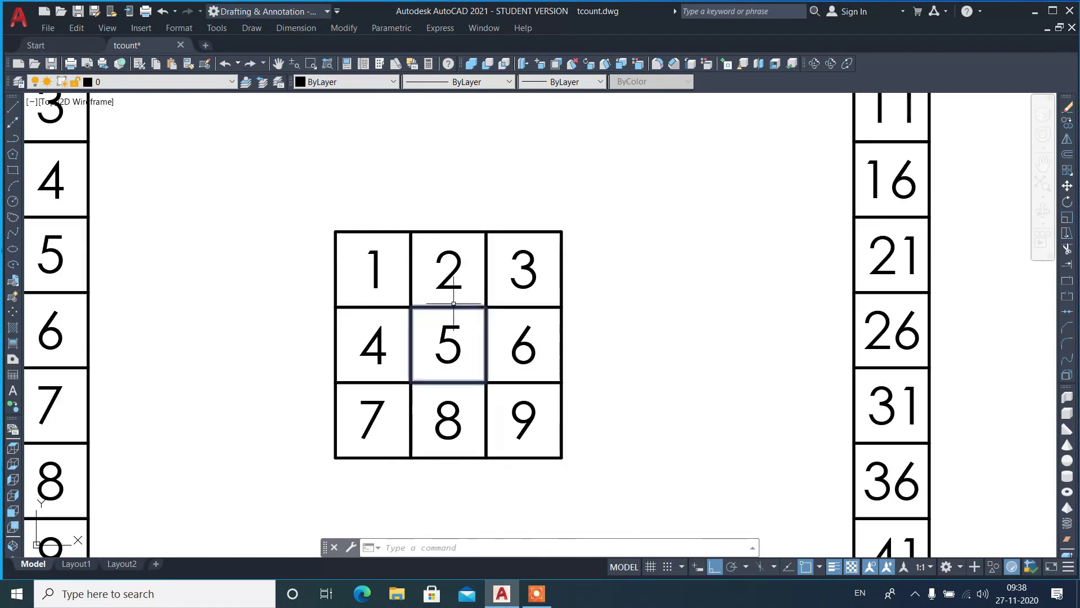
{"action": "scroll", "coordinate": [365, 273], "scroll_direction": "down", "scroll_amount": 2}
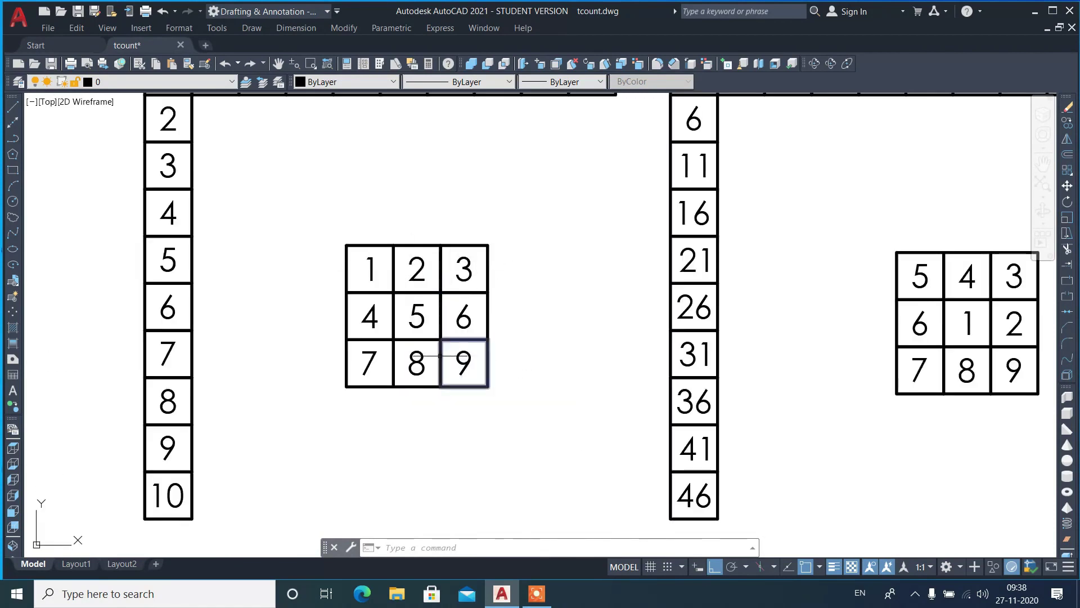
{"action": "scroll", "coordinate": [442, 371], "scroll_direction": "down", "scroll_amount": 4}
{"action": "scroll", "coordinate": [456, 306], "scroll_direction": "down", "scroll_amount": 4}
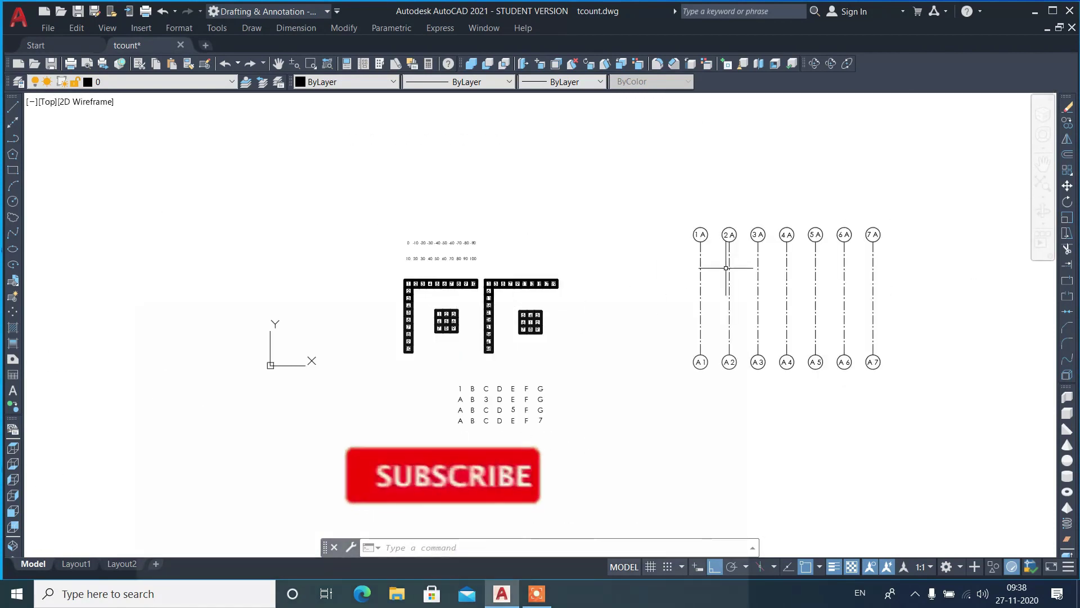
{"action": "scroll", "coordinate": [869, 240], "scroll_direction": "up", "scroll_amount": 5}
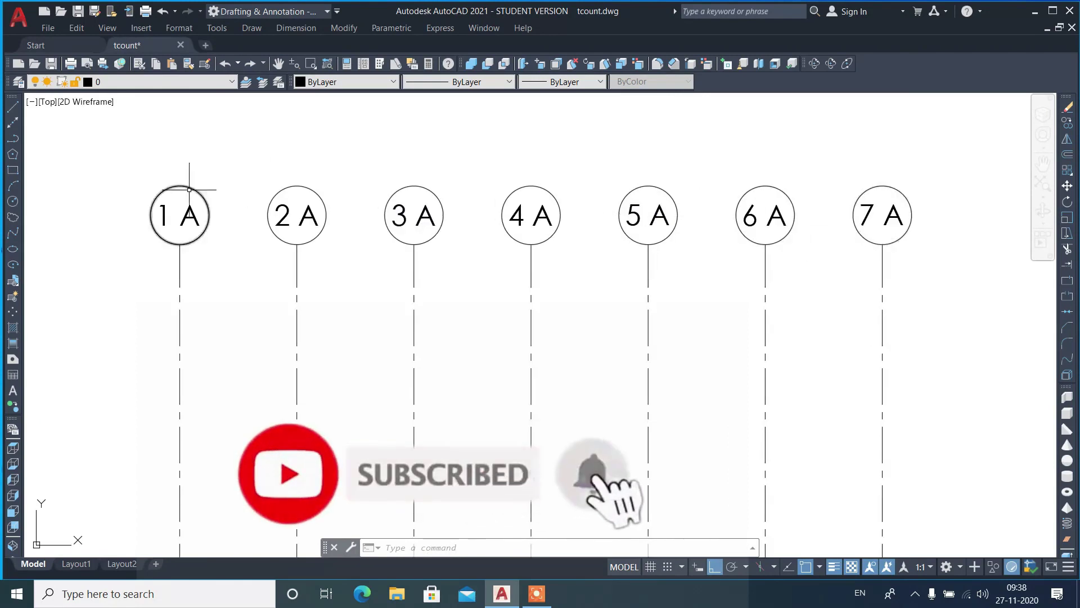
{"action": "scroll", "coordinate": [185, 192], "scroll_direction": "down", "scroll_amount": 4}
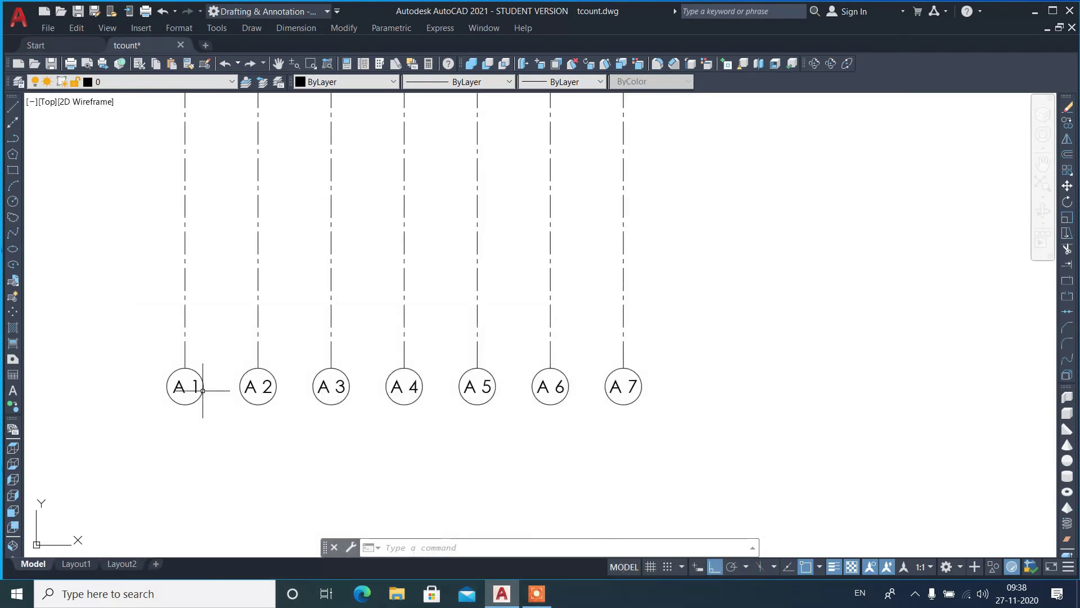
{"action": "scroll", "coordinate": [205, 388], "scroll_direction": "up", "scroll_amount": 4}
{"action": "scroll", "coordinate": [731, 261], "scroll_direction": "down", "scroll_amount": 4}
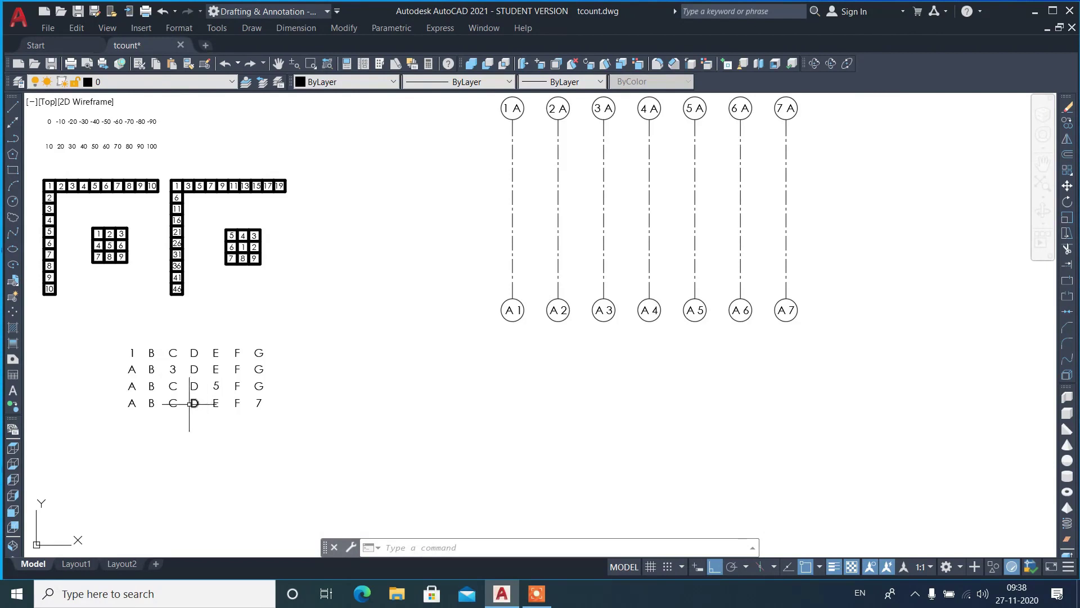
{"action": "scroll", "coordinate": [133, 405], "scroll_direction": "up", "scroll_amount": 2}
{"action": "scroll", "coordinate": [133, 405], "scroll_direction": "up", "scroll_amount": 2}
{"action": "scroll", "coordinate": [135, 394], "scroll_direction": "up", "scroll_amount": 2}
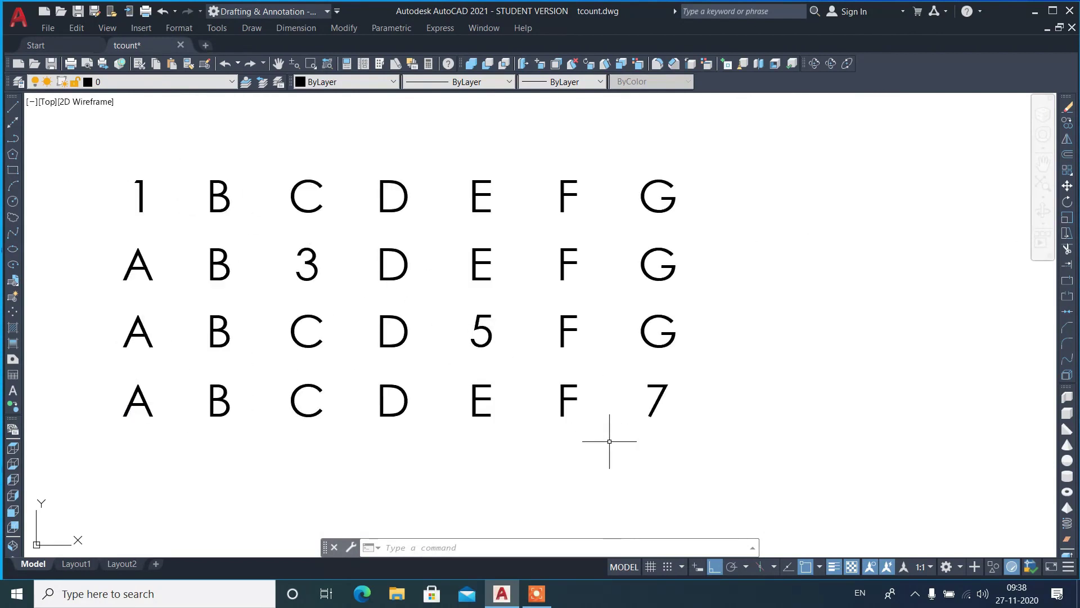
{"action": "scroll", "coordinate": [609, 441], "scroll_direction": "down", "scroll_amount": 4}
{"action": "scroll", "coordinate": [581, 414], "scroll_direction": "down", "scroll_amount": 2}
{"action": "scroll", "coordinate": [453, 149], "scroll_direction": "up", "scroll_amount": 4}
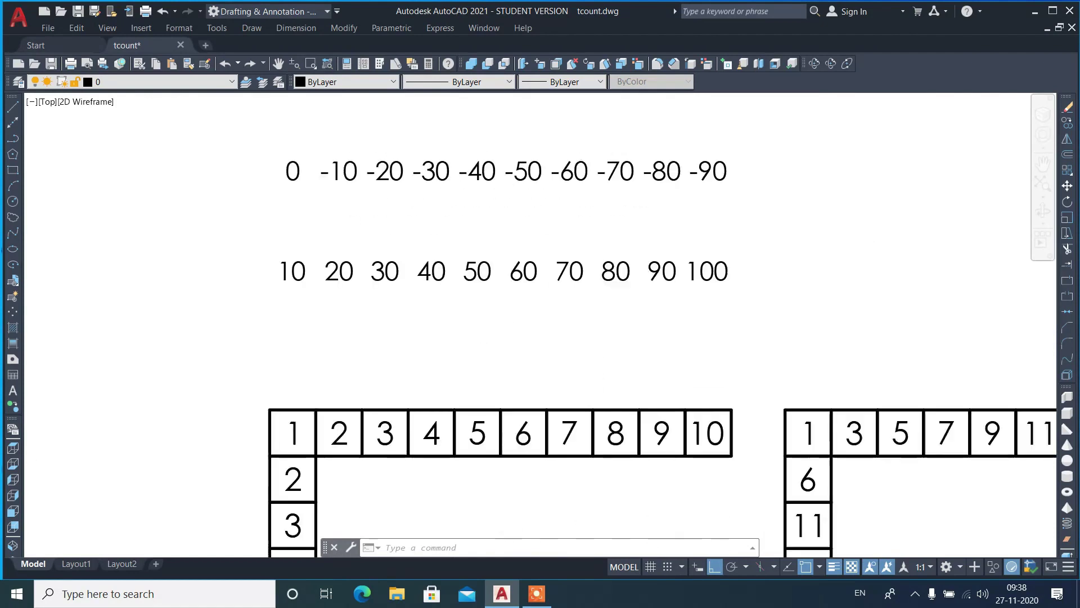
{"action": "scroll", "coordinate": [394, 146], "scroll_direction": "up", "scroll_amount": 1}
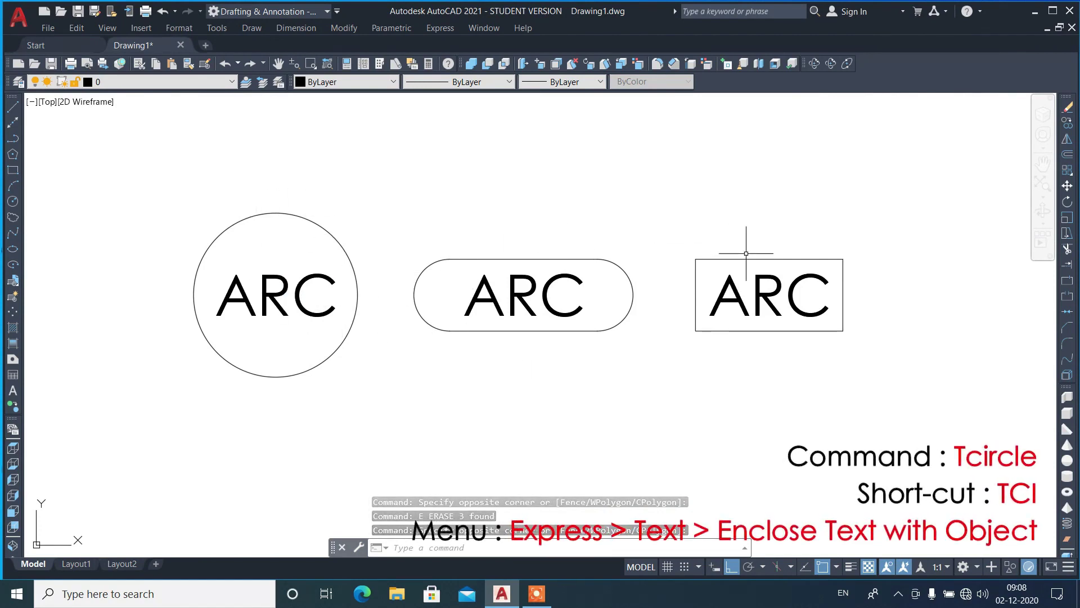
Launch Enclose Text with Object from the Express Text tools and zoom to the ARC, LINE, CIRCLE labels
{"action": "left_click", "coordinate": [440, 32]}
{"action": "mouse_move", "coordinate": [472, 56]}
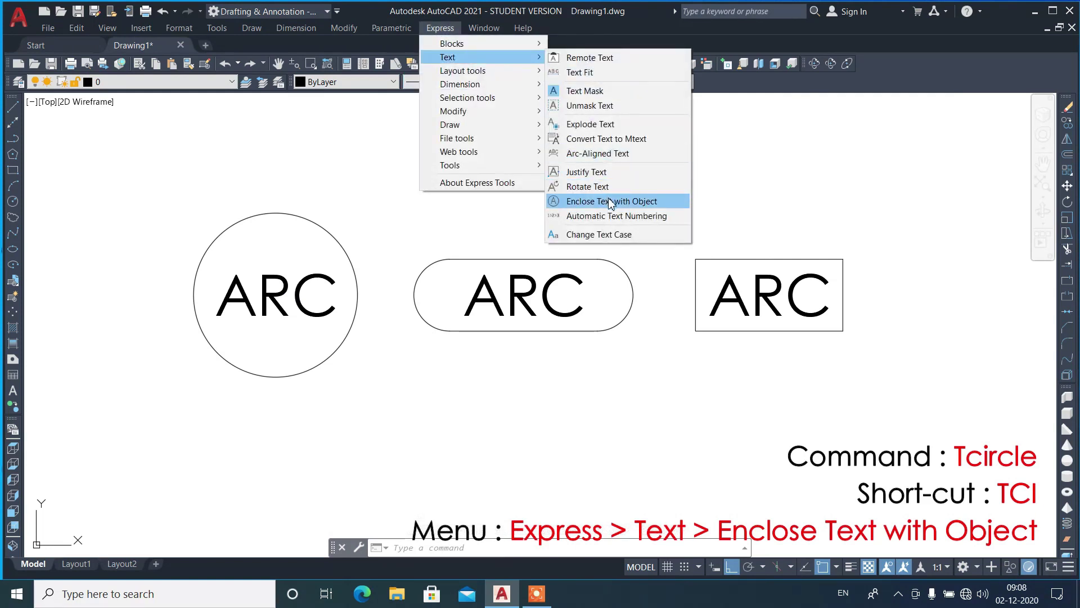
{"action": "left_click", "coordinate": [642, 209]}
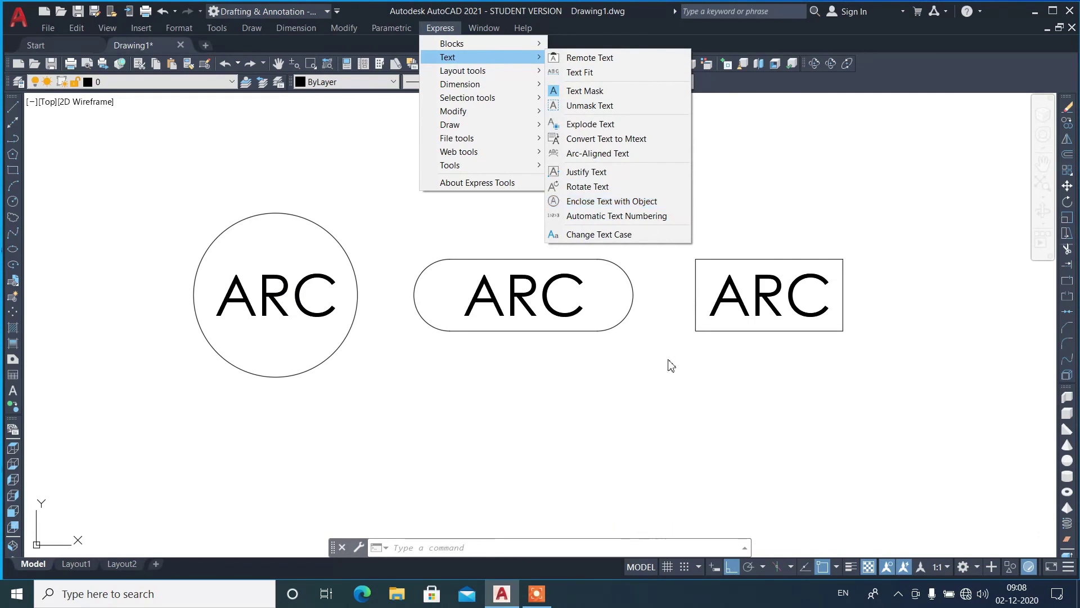
{"action": "left_click", "coordinate": [645, 344]}
{"action": "scroll", "coordinate": [400, 357], "scroll_direction": "down", "scroll_amount": 1}
{"action": "scroll", "coordinate": [415, 249], "scroll_direction": "down", "scroll_amount": 3}
{"action": "scroll", "coordinate": [371, 265], "scroll_direction": "up", "scroll_amount": 4}
{"action": "scroll", "coordinate": [371, 264], "scroll_direction": "up", "scroll_amount": 2}
{"action": "scroll", "coordinate": [282, 260], "scroll_direction": "down", "scroll_amount": 2}
Enclose ARC, LINE and CIRCLE in constant-size circles with TCIRCLE at the default 0.3500 offset
{"action": "scroll", "coordinate": [480, 222], "scroll_direction": "up", "scroll_amount": 2}
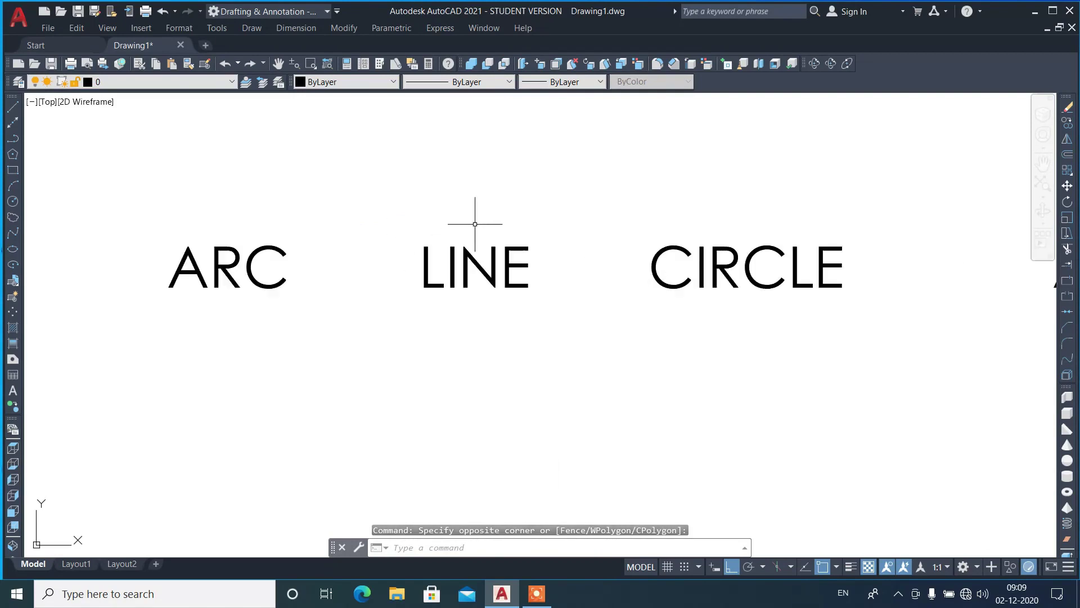
{"action": "type", "text": "TCIRCLE"}
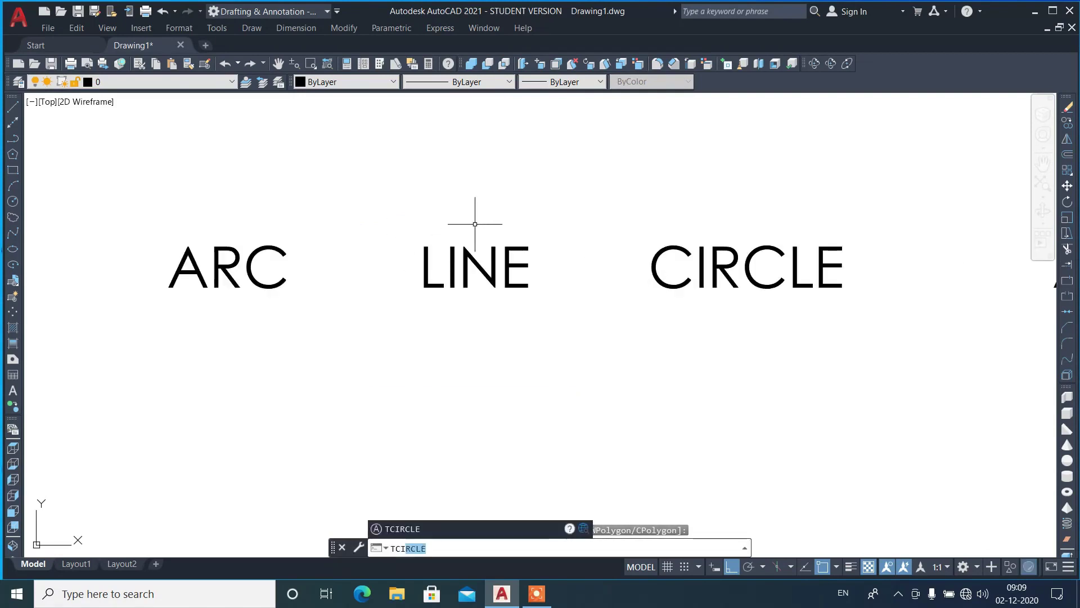
{"action": "key", "text": "Return"}
{"action": "left_click", "coordinate": [147, 216]}
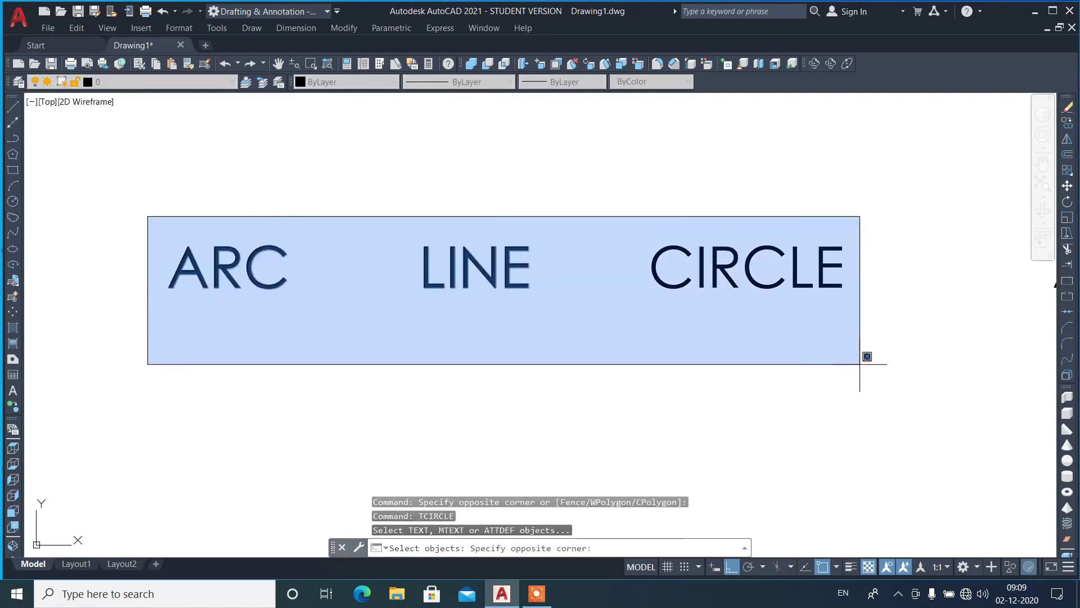
{"action": "left_click", "coordinate": [898, 359]}
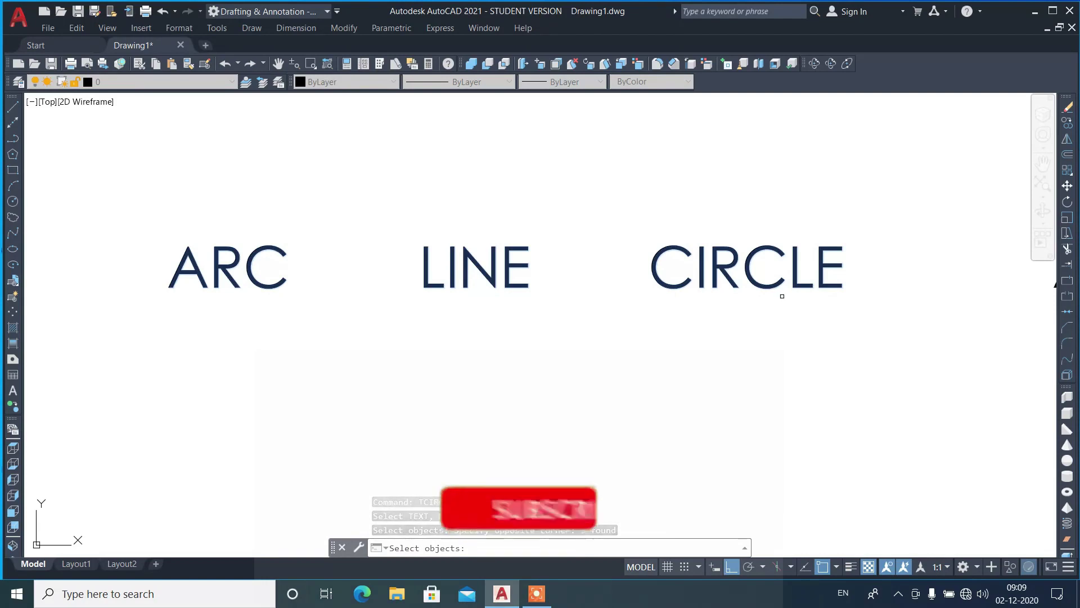
{"action": "key", "text": "Return"}
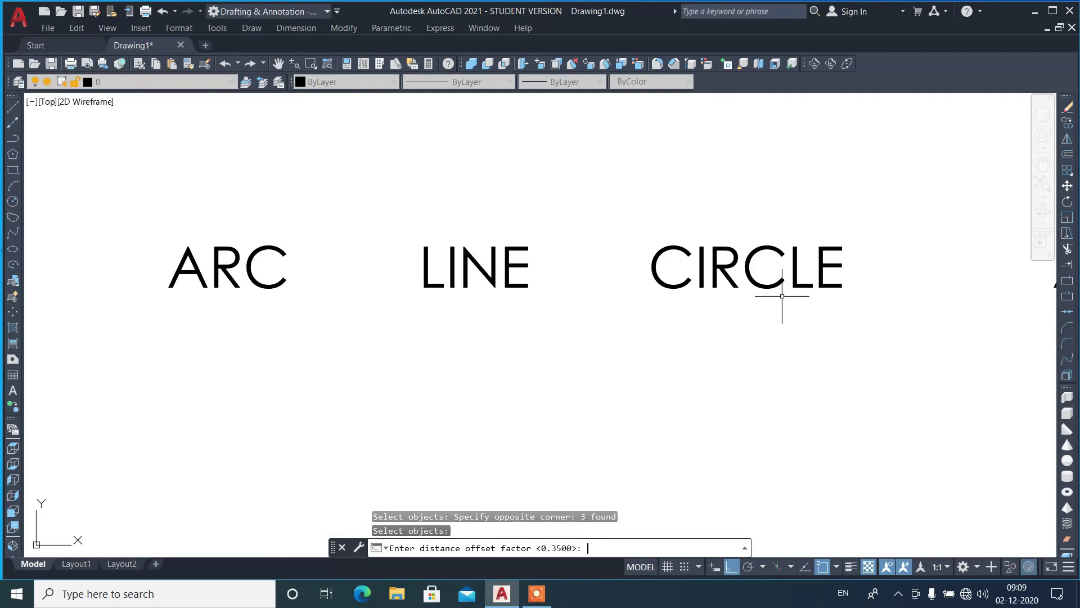
{"action": "key", "text": "Return"}
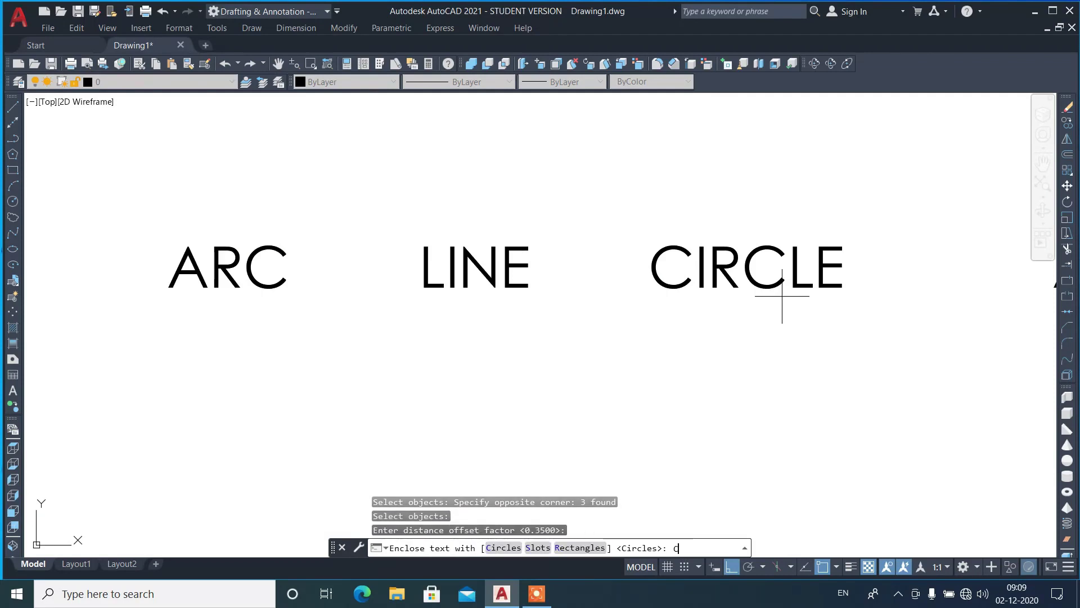
{"action": "type", "text": "C"}
{"action": "key", "text": "Return"}
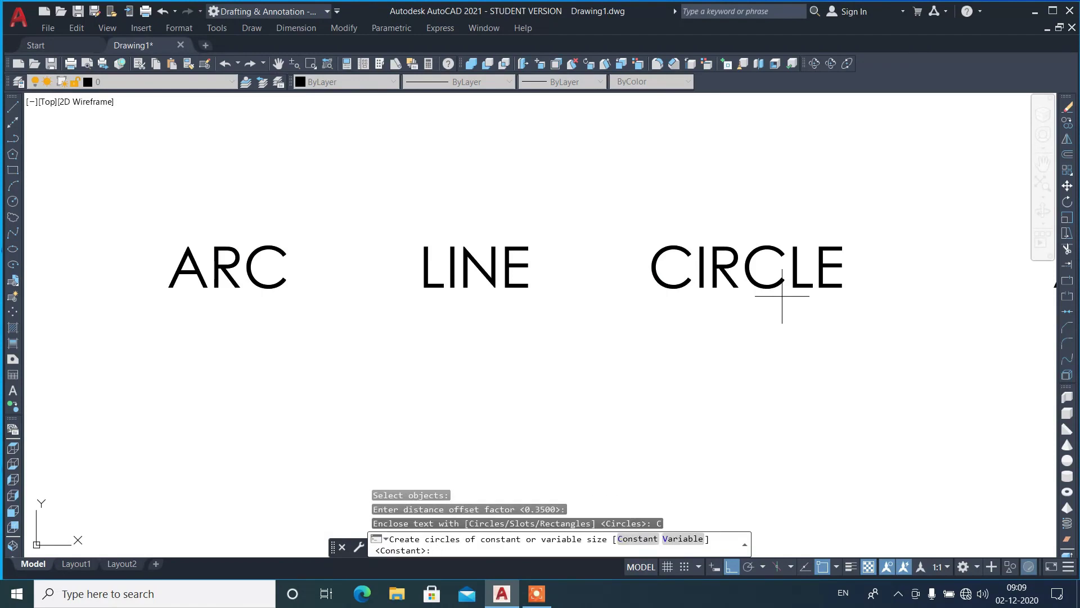
{"action": "key", "text": "Return"}
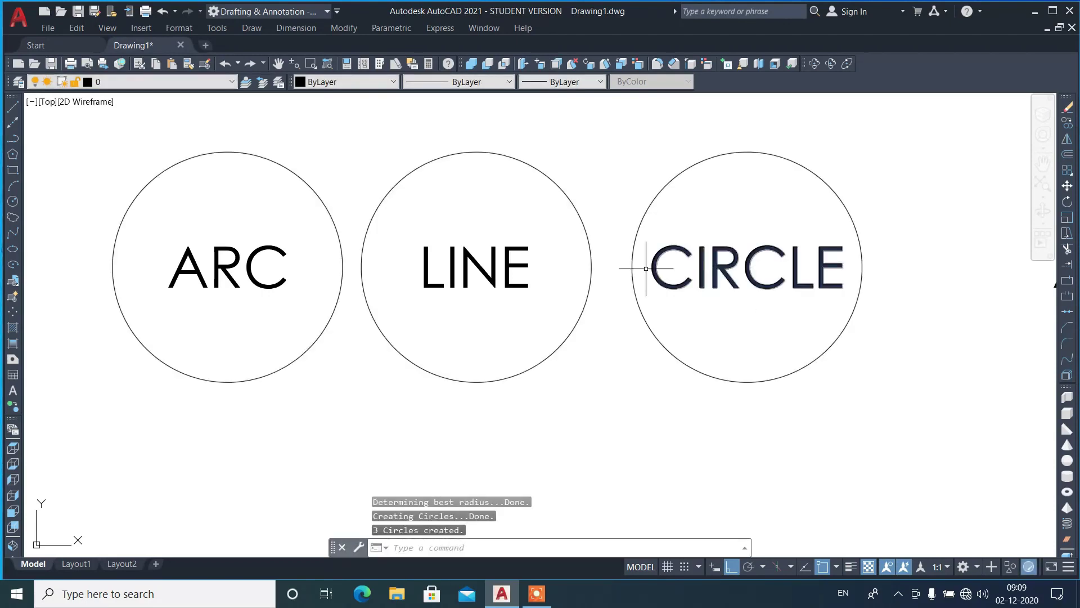
Add R0.5664 radius dimensions to the circles around ARC, LINE and CIRCLE
{"action": "type", "text": "DR"}
{"action": "key", "text": "Return"}
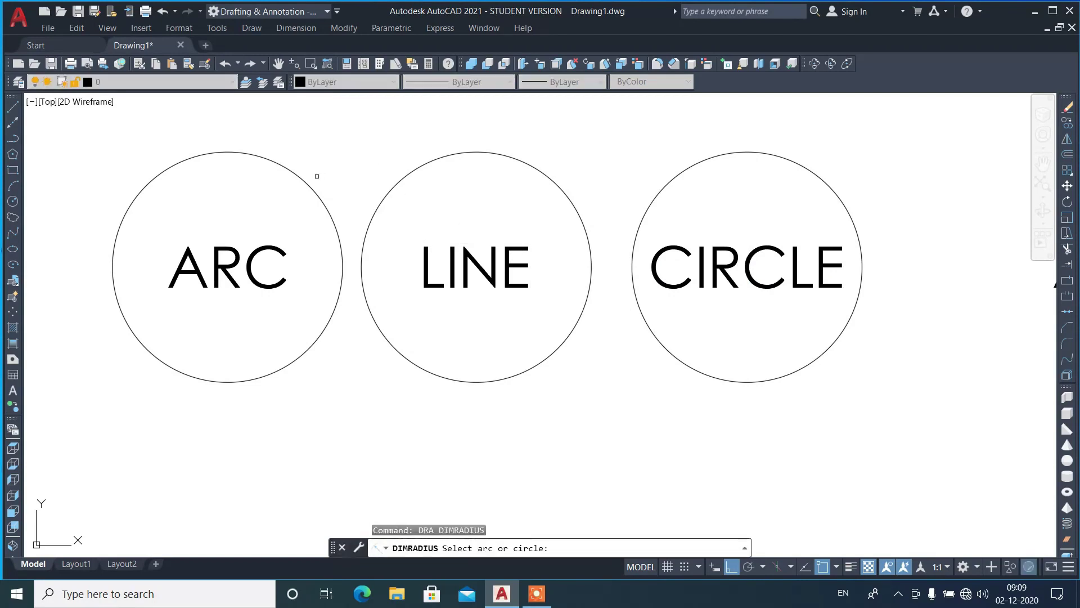
{"action": "left_click", "coordinate": [286, 168]}
{"action": "left_click", "coordinate": [319, 128]}
{"action": "key", "text": "Return"}
{"action": "left_click", "coordinate": [555, 177]}
{"action": "left_click", "coordinate": [589, 133]}
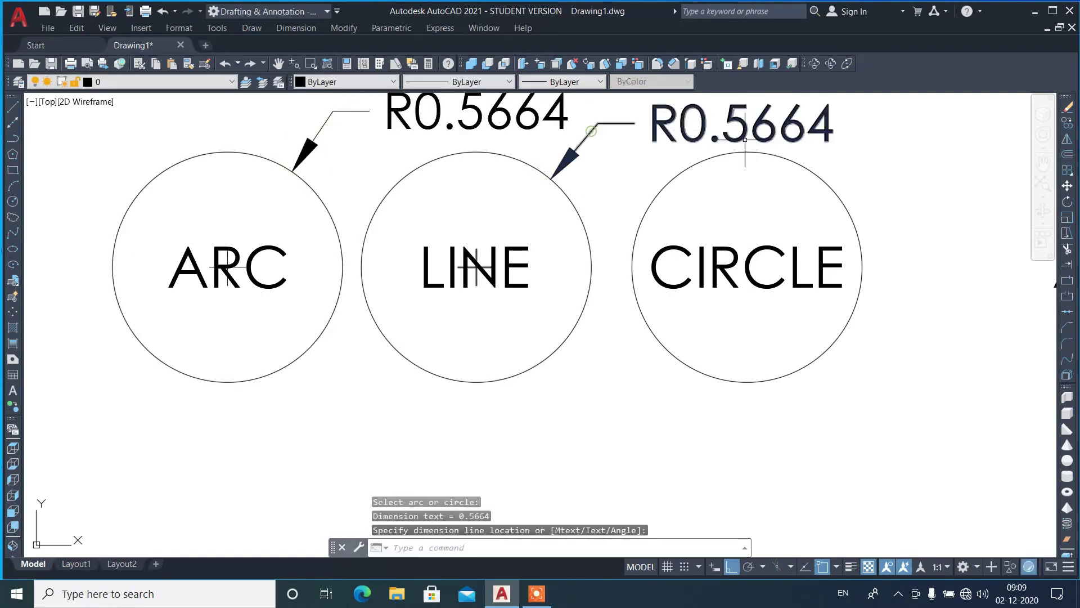
{"action": "key", "text": "Return"}
{"action": "left_click", "coordinate": [832, 184]}
{"action": "left_click", "coordinate": [869, 148]}
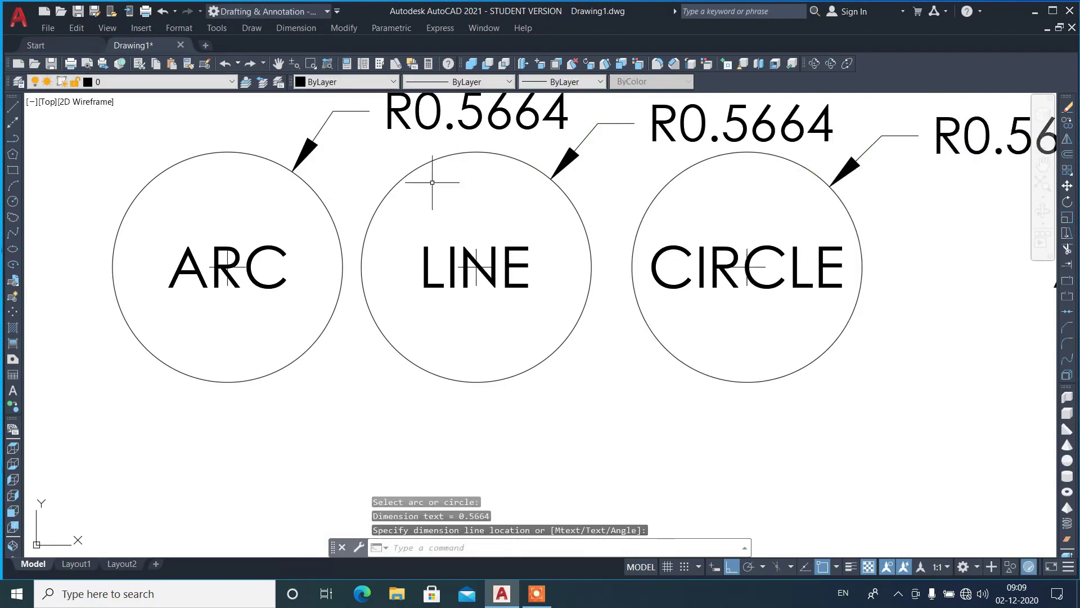
Window-select the second set of ARC, LINE and CIRCLE texts
{"action": "scroll", "coordinate": [444, 172], "scroll_direction": "down", "scroll_amount": 2}
{"action": "scroll", "coordinate": [168, 172], "scroll_direction": "down", "scroll_amount": 5}
{"action": "scroll", "coordinate": [606, 210], "scroll_direction": "up", "scroll_amount": 3}
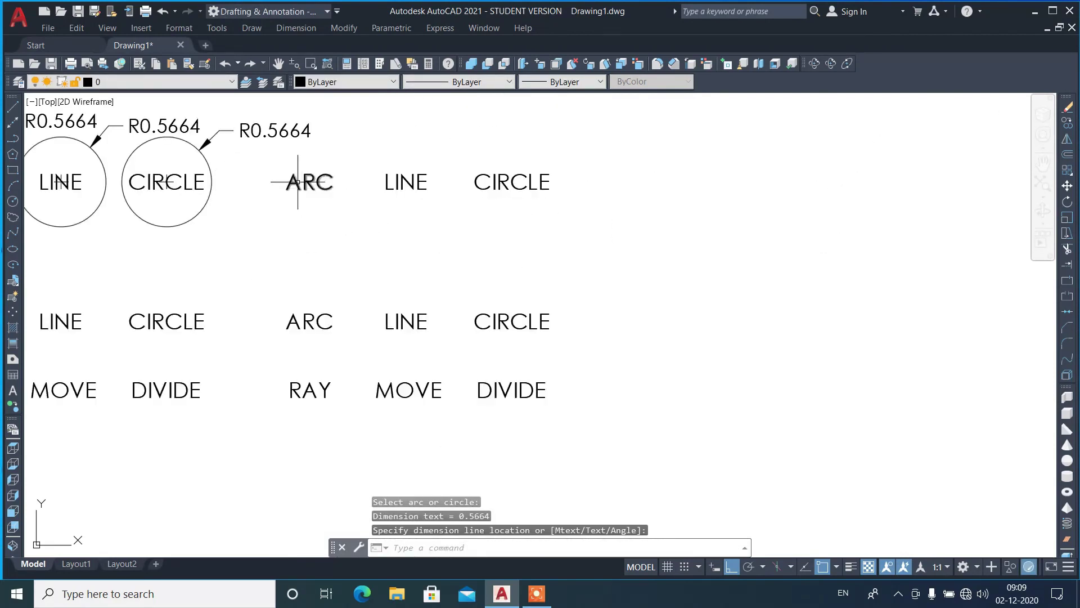
{"action": "left_click", "coordinate": [272, 159]}
{"action": "left_click", "coordinate": [626, 244]}
Move the selected ARC, LINE and CIRCLE texts to the right
{"action": "type", "text": "m"}
{"action": "key", "text": "Return"}
{"action": "left_click", "coordinate": [501, 241]}
{"action": "left_click", "coordinate": [625, 239]}
Enclose the moved labels in variable-size circles with TCIRCLE at the 0.3500 offset
{"action": "type", "text": "tcircle"}
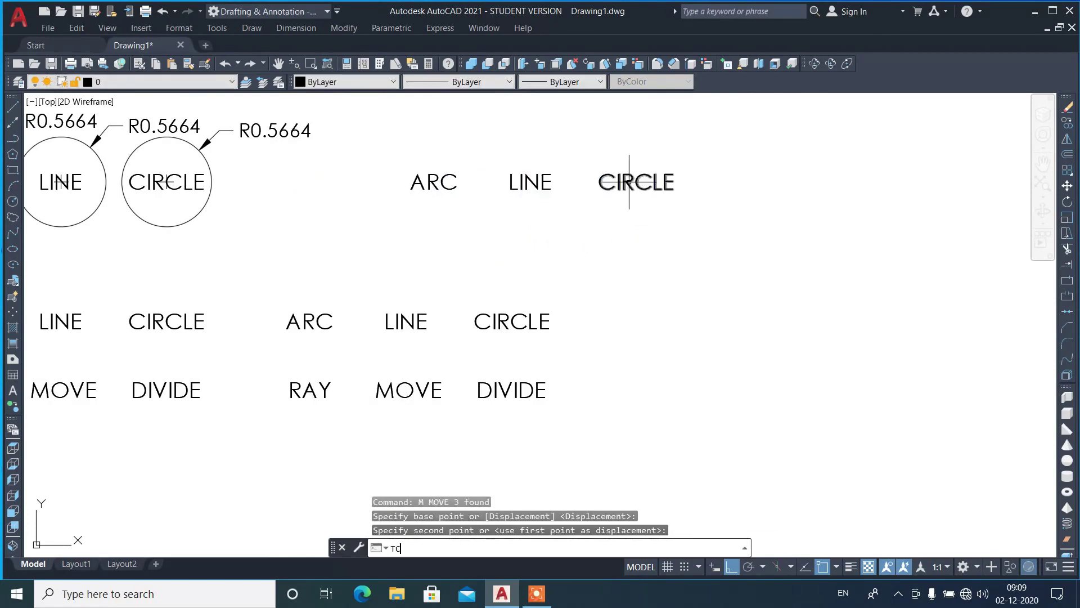
{"action": "key", "text": "Return"}
{"action": "left_click", "coordinate": [392, 157]}
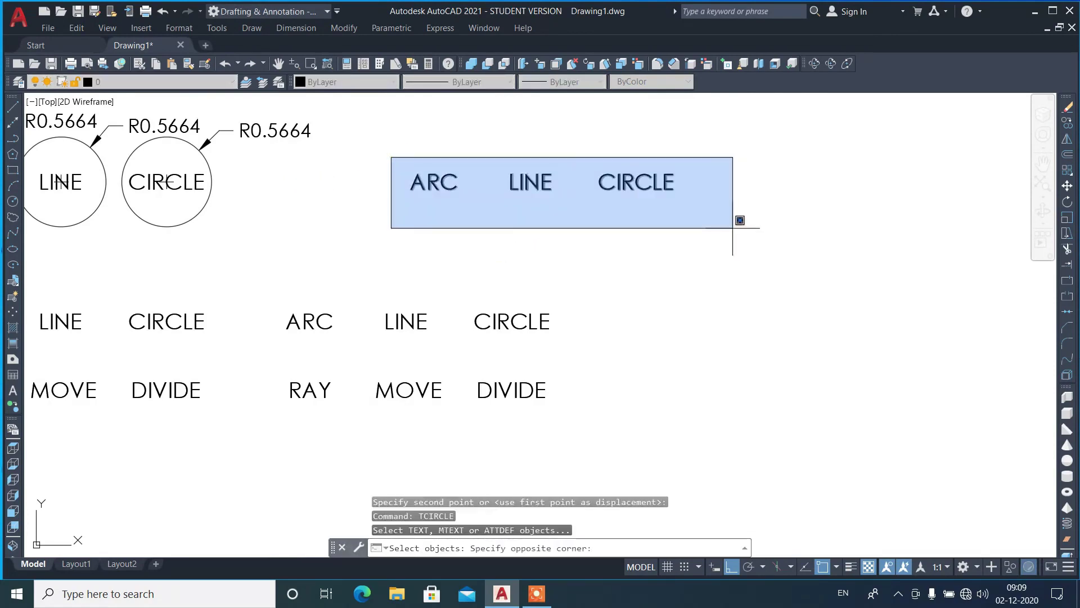
{"action": "left_click", "coordinate": [732, 228]}
{"action": "key", "text": "Return"}
{"action": "key", "text": "Return"}
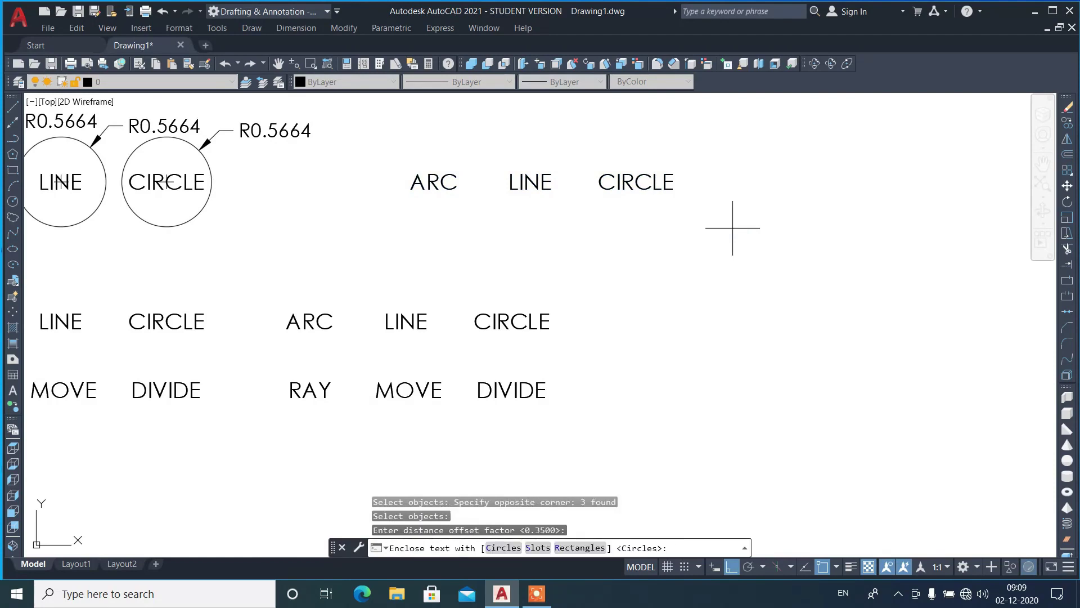
{"action": "type", "text": "C"}
{"action": "key", "text": "Return"}
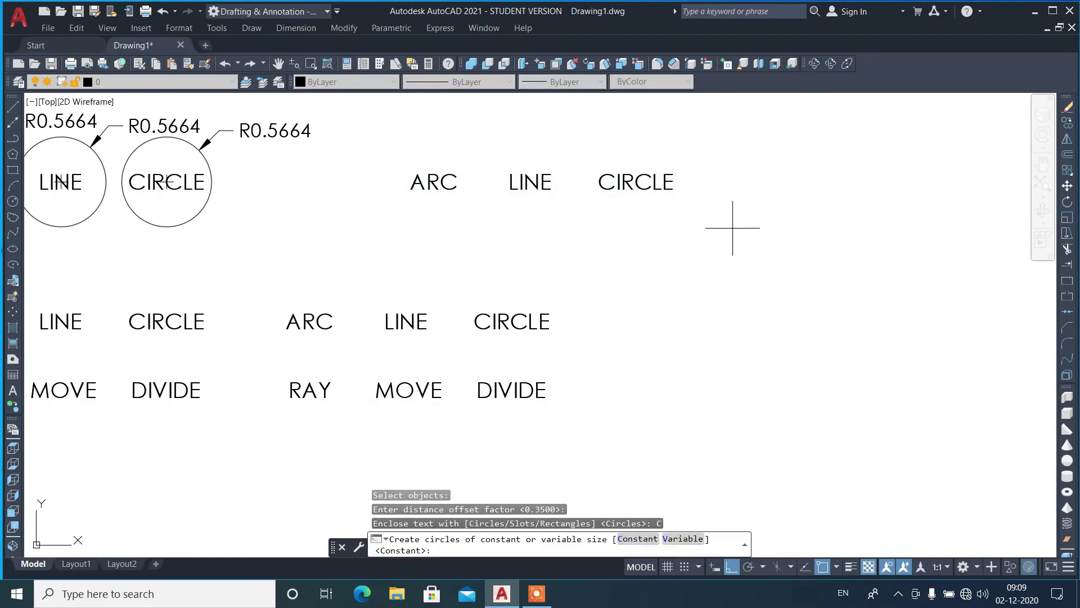
{"action": "type", "text": "V"}
{"action": "key", "text": "Return"}
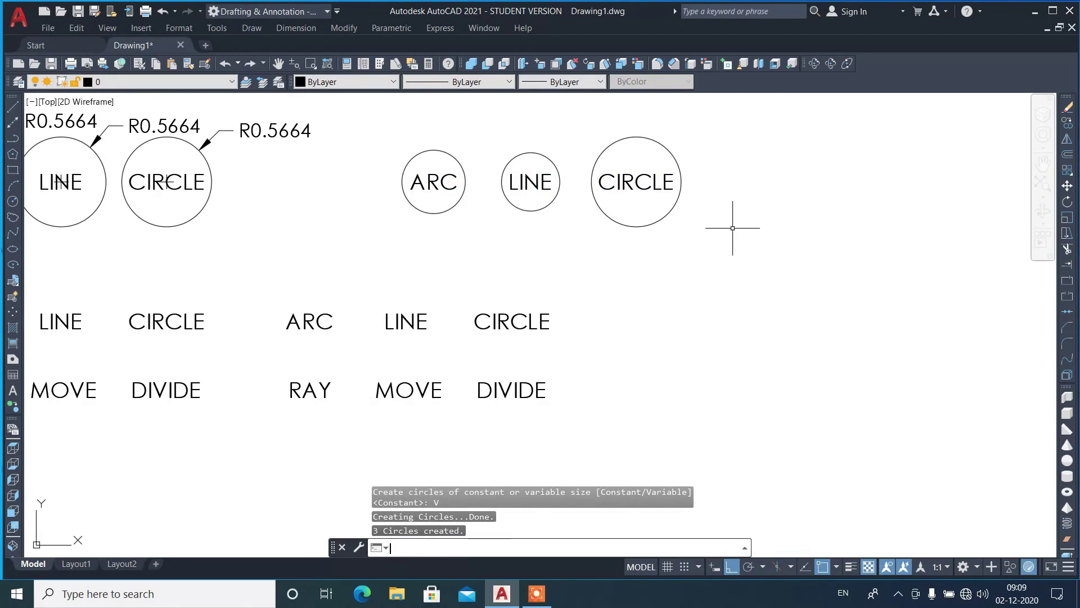
{"action": "scroll", "coordinate": [647, 174], "scroll_direction": "up", "scroll_amount": 2}
{"action": "scroll", "coordinate": [647, 175], "scroll_direction": "up", "scroll_amount": 2}
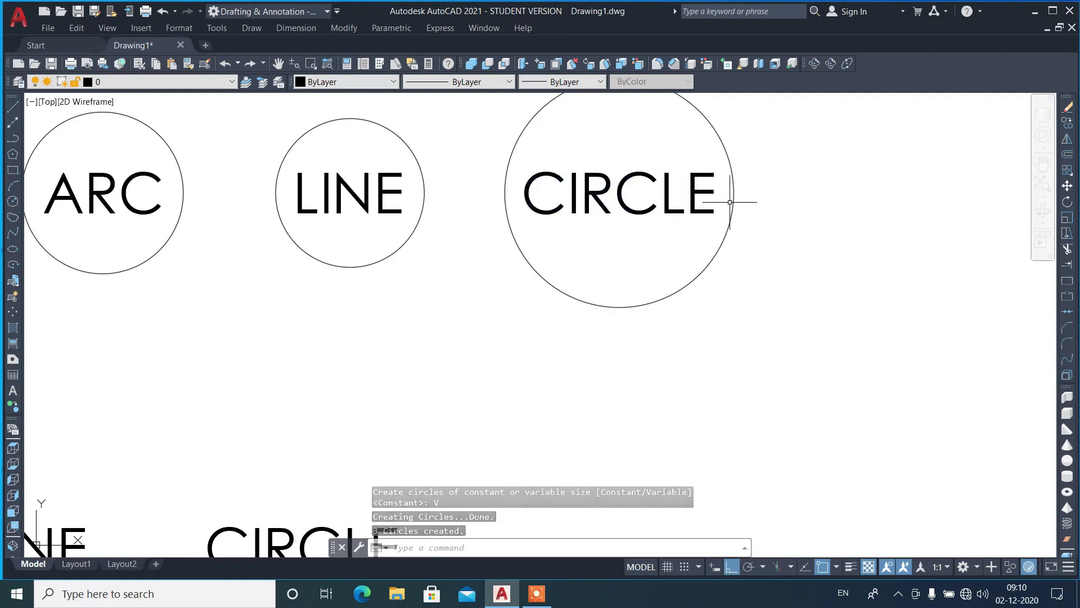
Dimension the variable circles' radii: ARC R0.3998, LINE R0.3678, CIRCLE R0.5664
{"action": "scroll", "coordinate": [560, 247], "scroll_direction": "down", "scroll_amount": 2}
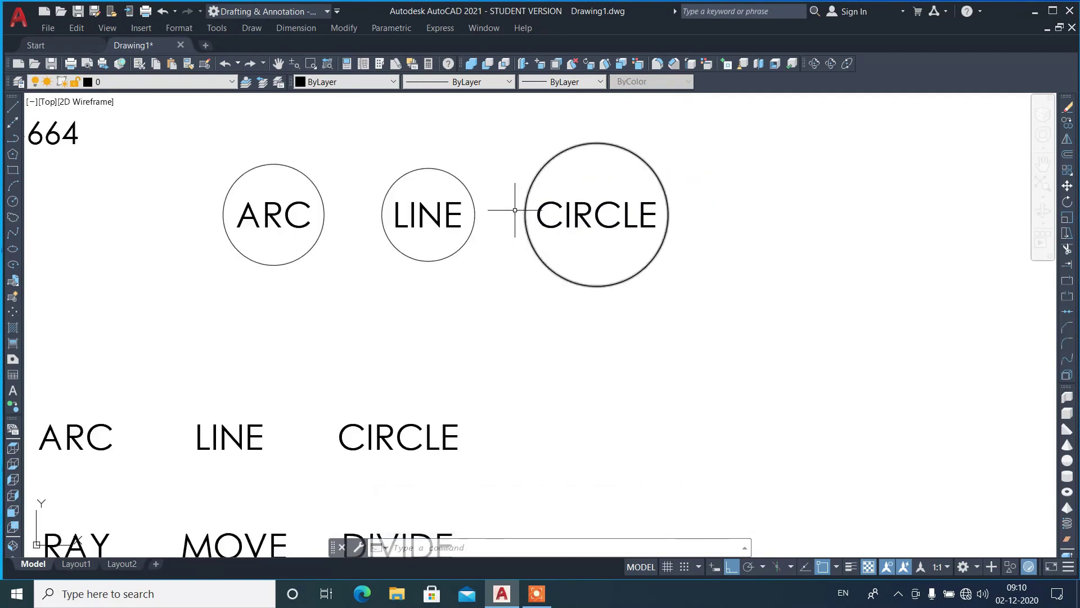
{"action": "type", "text": "dra"}
{"action": "key", "text": "Return"}
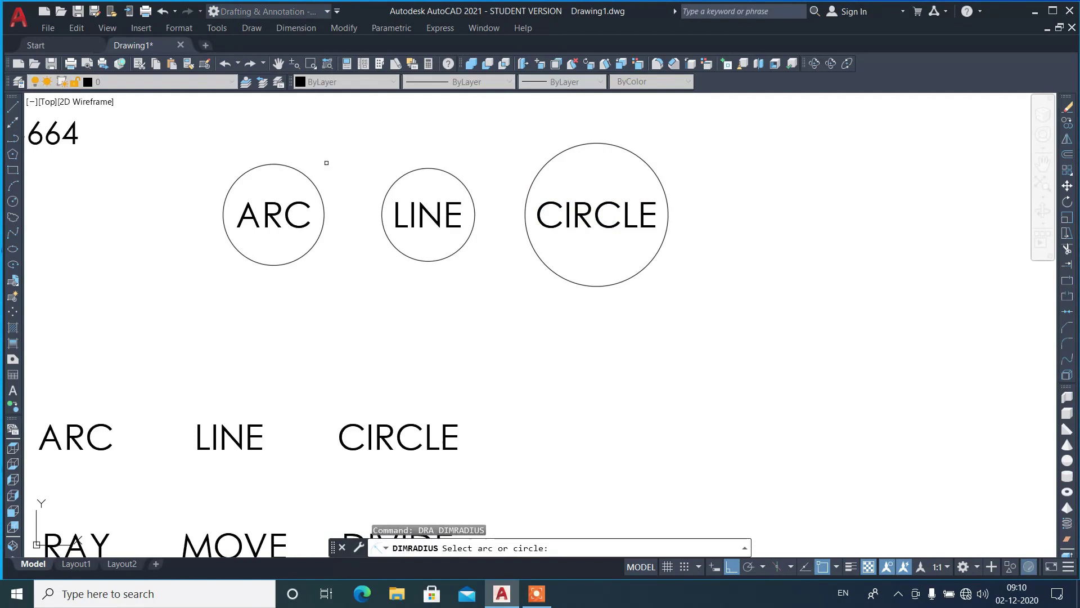
{"action": "left_click", "coordinate": [309, 176]}
{"action": "left_click", "coordinate": [346, 113]}
{"action": "key", "text": "Return"}
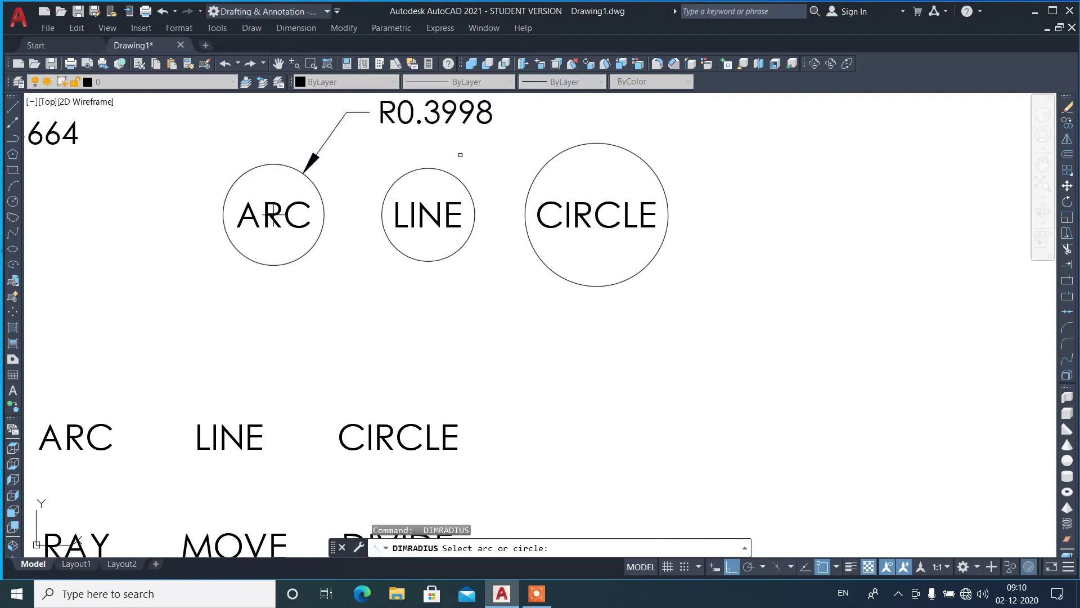
{"action": "left_click", "coordinate": [459, 173]}
{"action": "left_click", "coordinate": [485, 138]}
{"action": "key", "text": "Return"}
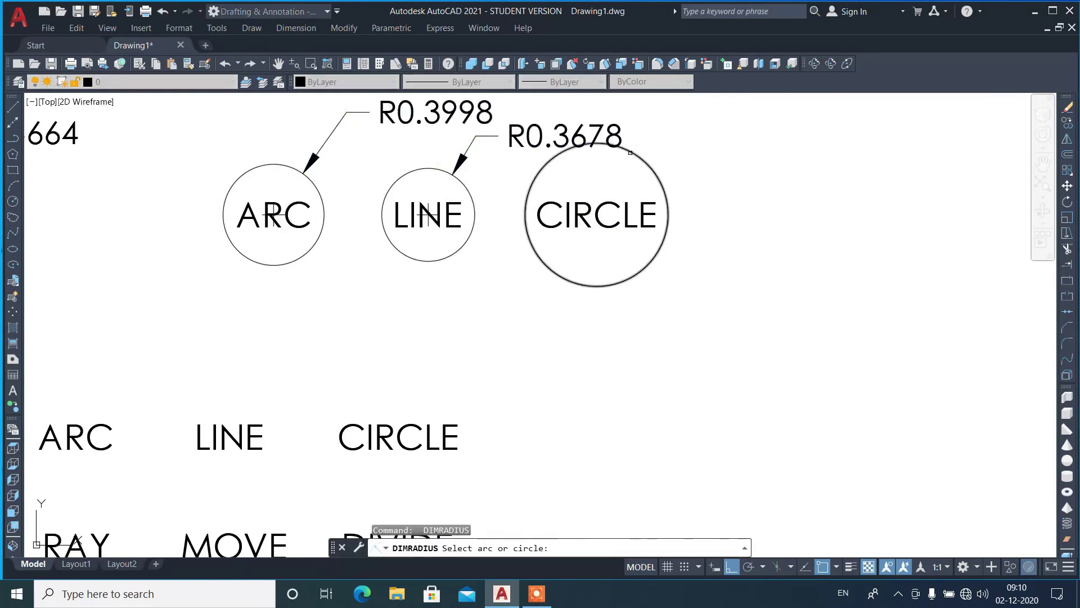
{"action": "left_click", "coordinate": [635, 153]}
{"action": "left_click", "coordinate": [700, 130]}
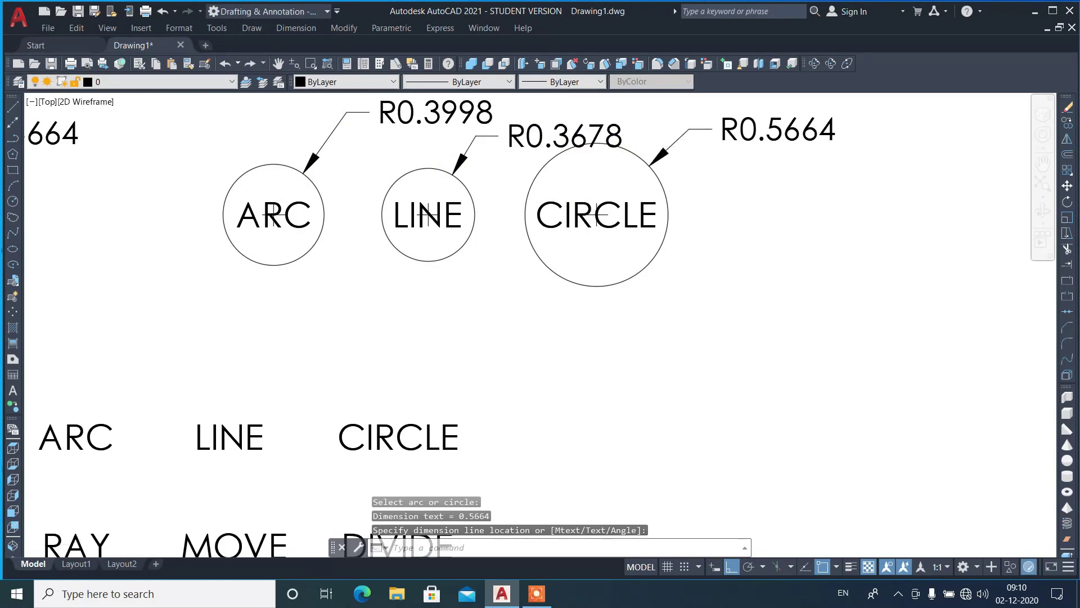
Pan up to bring the unenclosed ARC/LINE/CIRCLE and RAY/MOVE/DIVIDE label rows into view
{"action": "scroll", "coordinate": [711, 170], "scroll_direction": "down", "scroll_amount": 5}
{"action": "scroll", "coordinate": [473, 174], "scroll_direction": "up", "scroll_amount": 3}
{"action": "scroll", "coordinate": [518, 166], "scroll_direction": "up", "scroll_amount": 2}
{"action": "scroll", "coordinate": [444, 163], "scroll_direction": "down", "scroll_amount": 3}
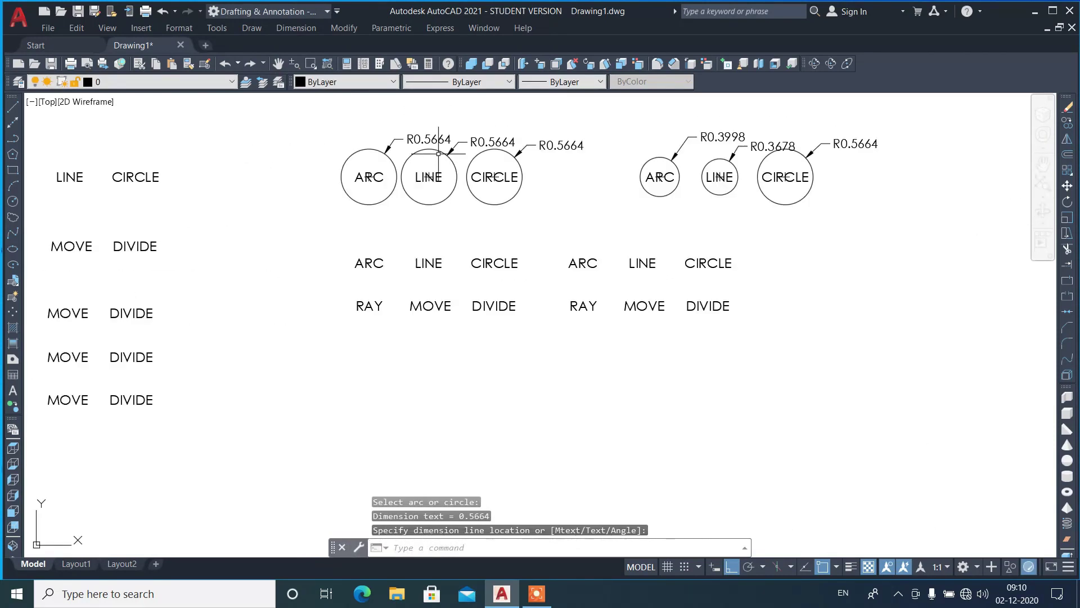
{"action": "scroll", "coordinate": [430, 245], "scroll_direction": "up", "scroll_amount": 2}
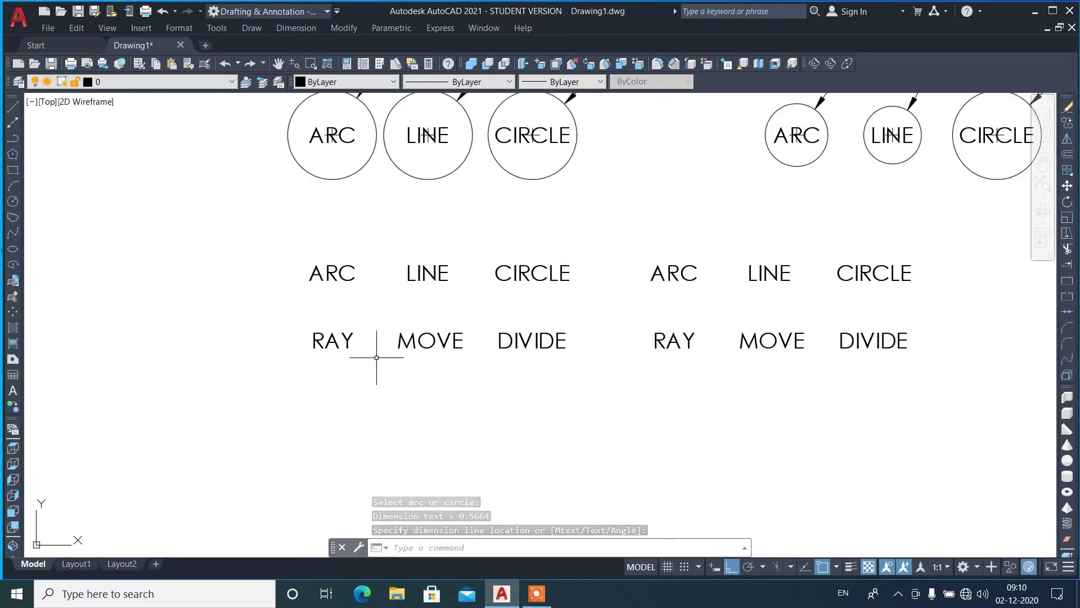
{"action": "middle_click_drag", "start_coordinate": [410, 377], "coordinate": [400, 292]}
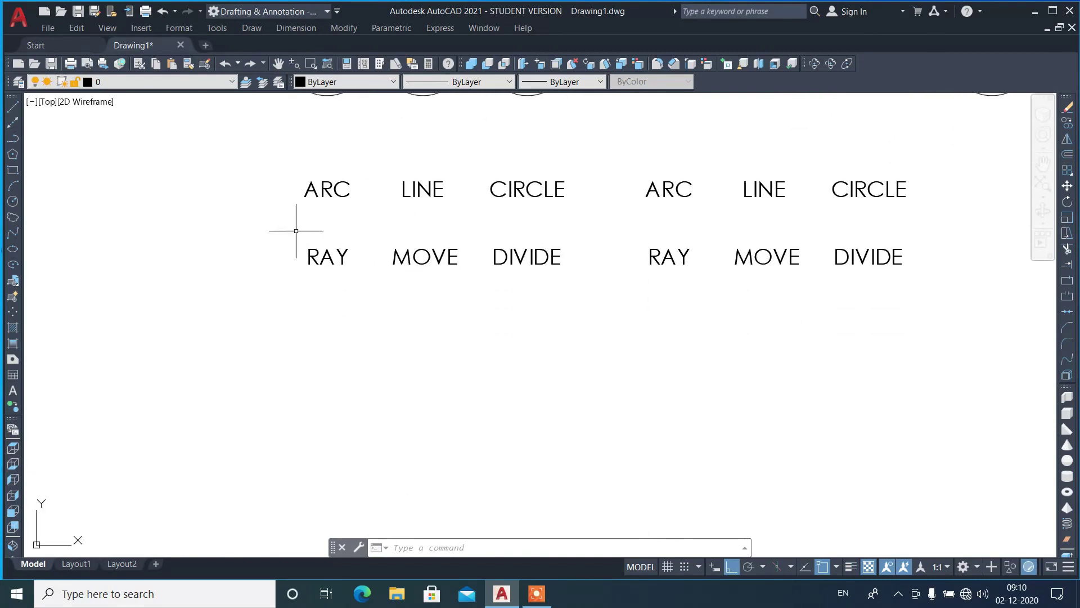
Enclose the left ARC and RAY labels in circles using the default offset factor
{"action": "type", "text": "tc"}
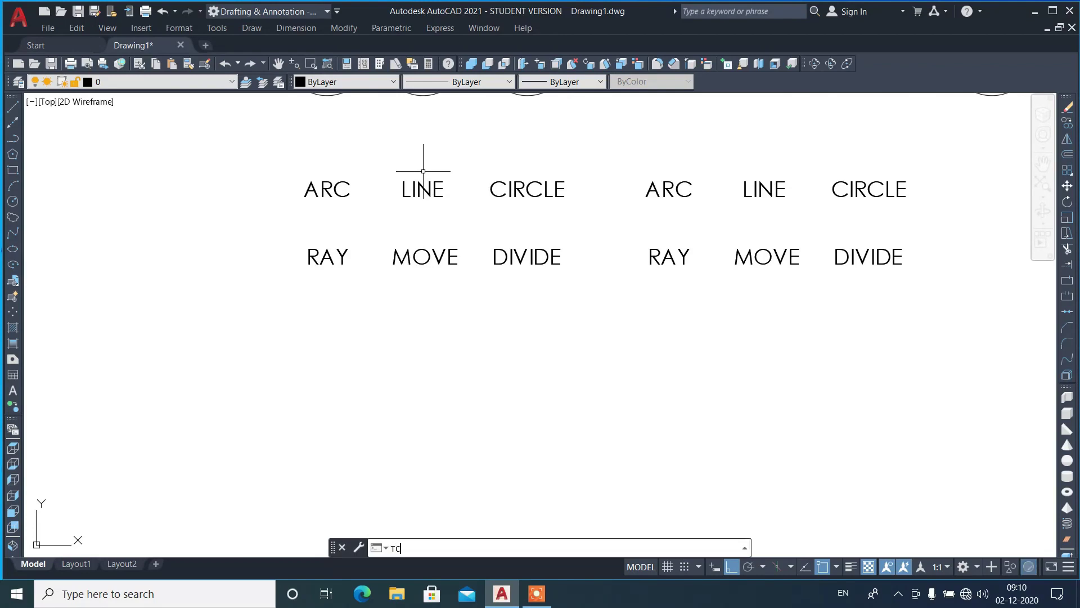
{"action": "type", "text": "ircle"}
{"action": "key", "text": "Return"}
{"action": "left_click", "coordinate": [284, 165]}
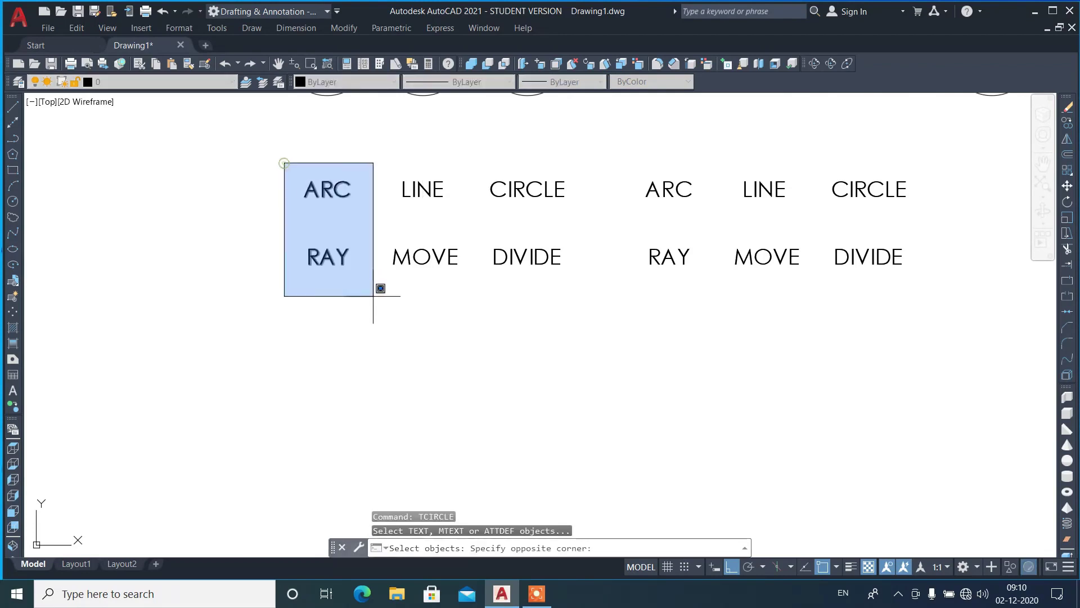
{"action": "left_click", "coordinate": [373, 297]}
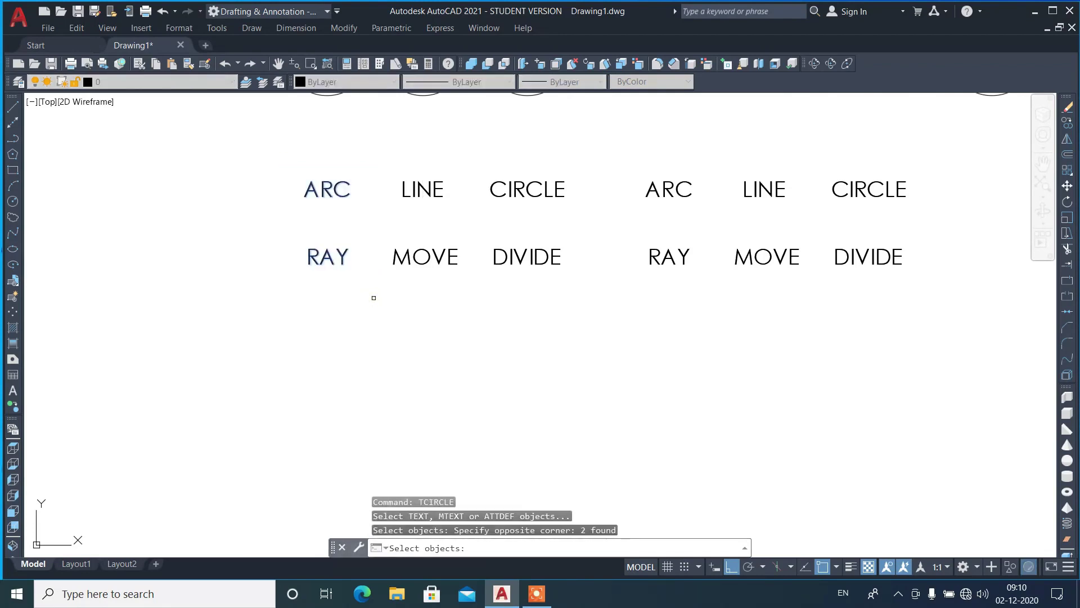
{"action": "key", "text": "Return"}
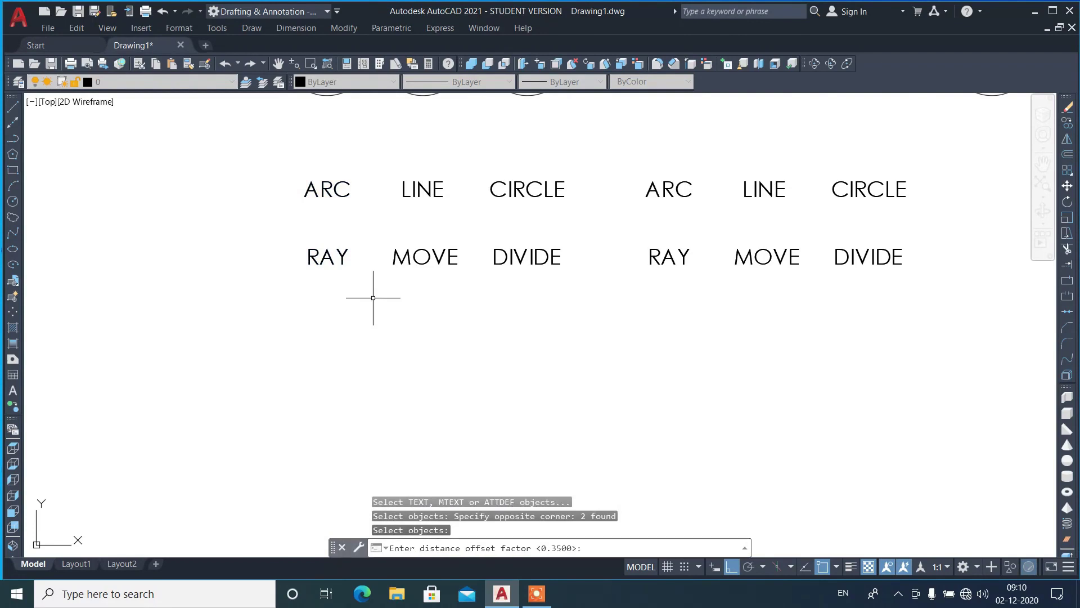
{"action": "key", "text": "Return"}
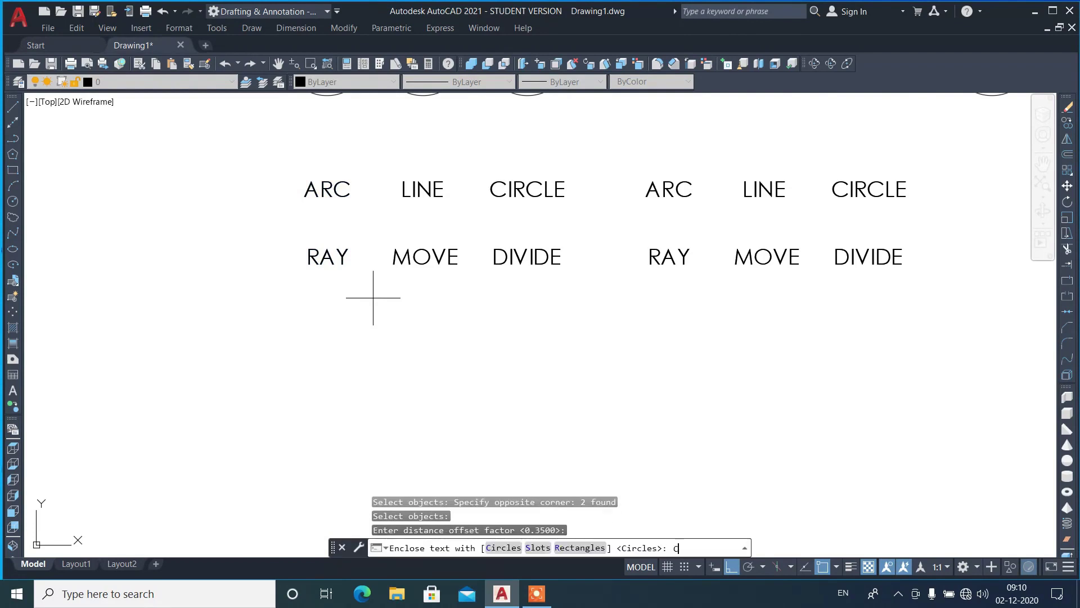
{"action": "key", "text": "Return"}
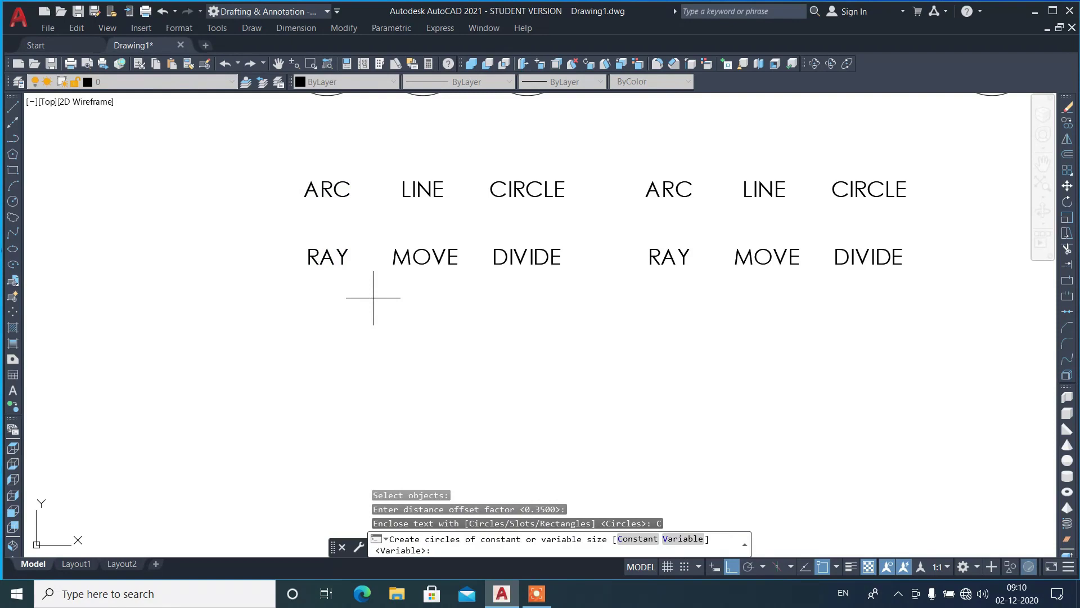
{"action": "key", "text": "Return"}
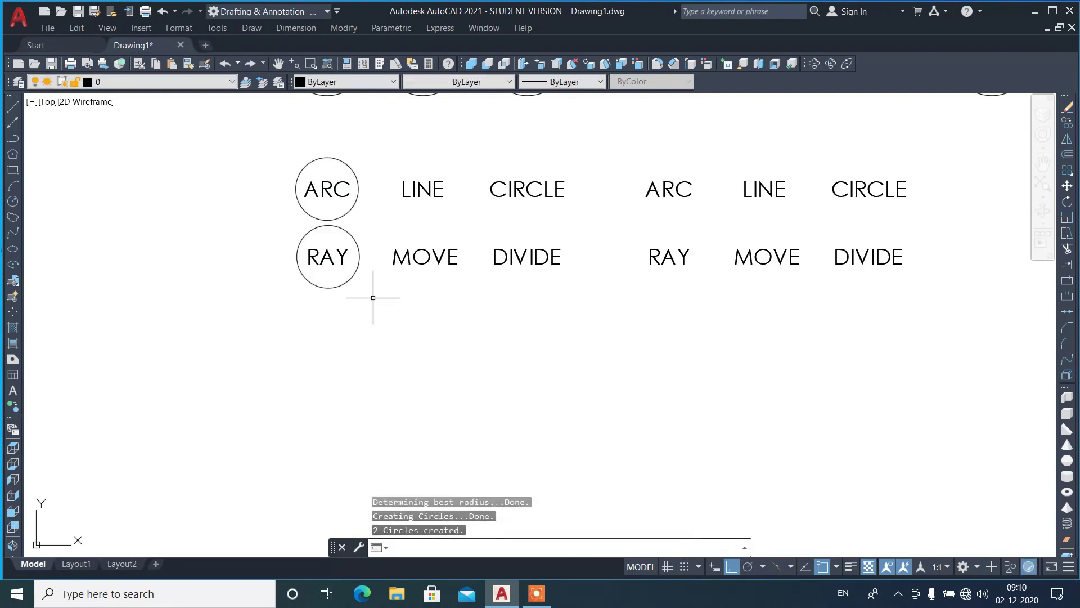
Enclose the right ARC and RAY labels in circles using the default offset factor
{"action": "key", "text": "Return"}
{"action": "left_click", "coordinate": [632, 150]}
{"action": "left_click", "coordinate": [702, 302]}
{"action": "key", "text": "Return"}
{"action": "key", "text": "Return"}
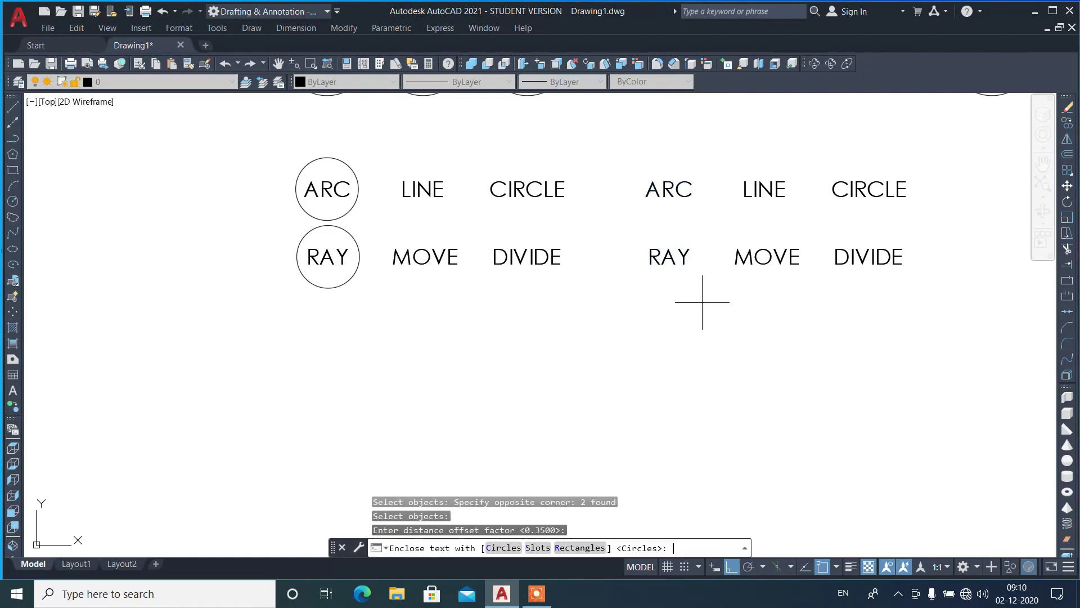
{"action": "key", "text": "Return"}
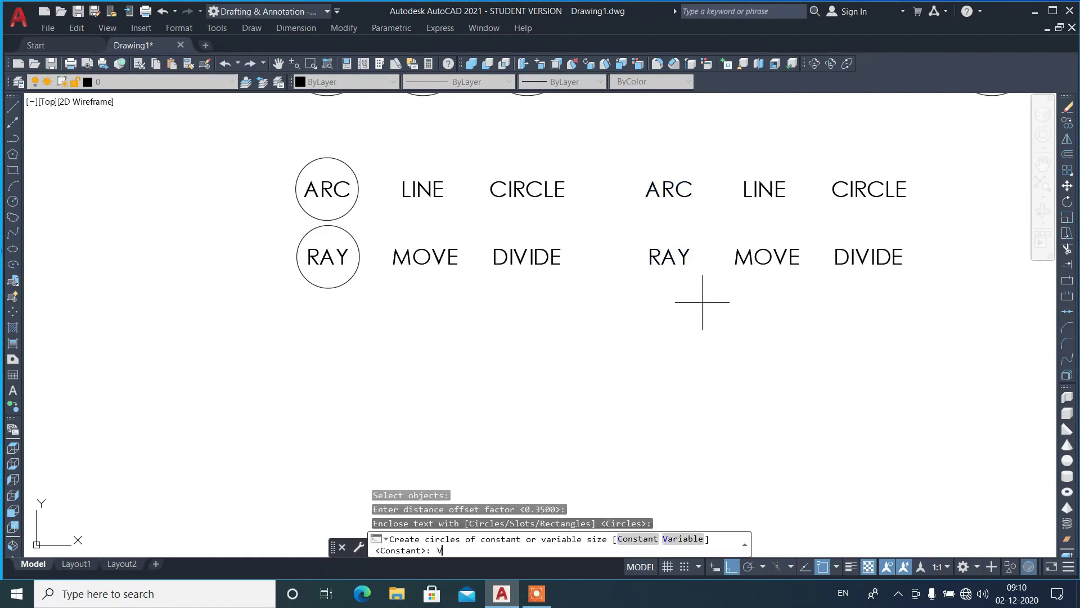
{"action": "key", "text": "Return"}
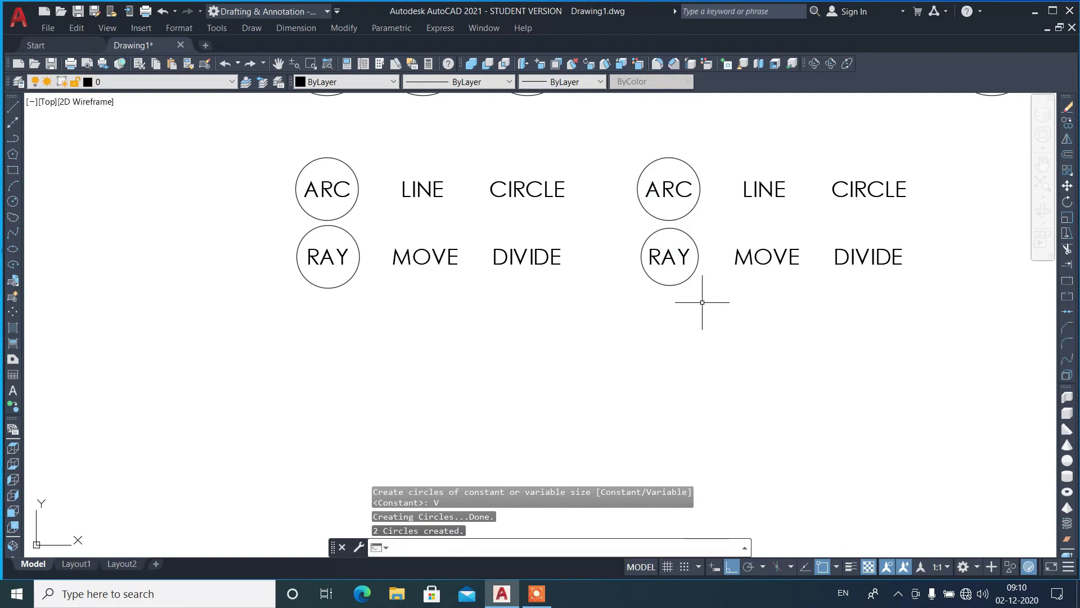
{"action": "scroll", "coordinate": [699, 188], "scroll_direction": "up", "scroll_amount": 5}
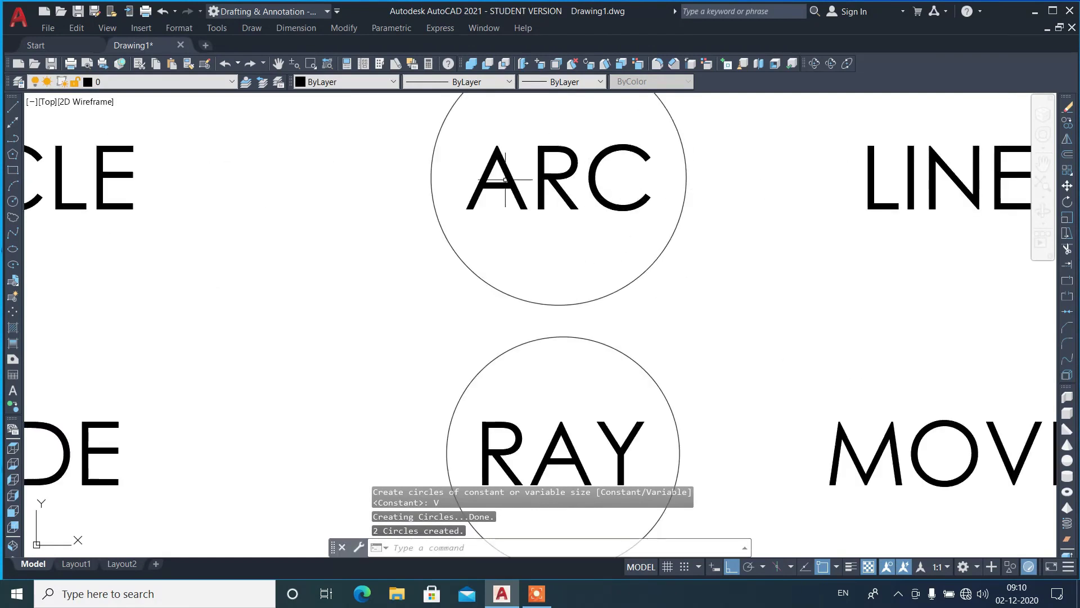
{"action": "scroll", "coordinate": [537, 262], "scroll_direction": "down", "scroll_amount": 2}
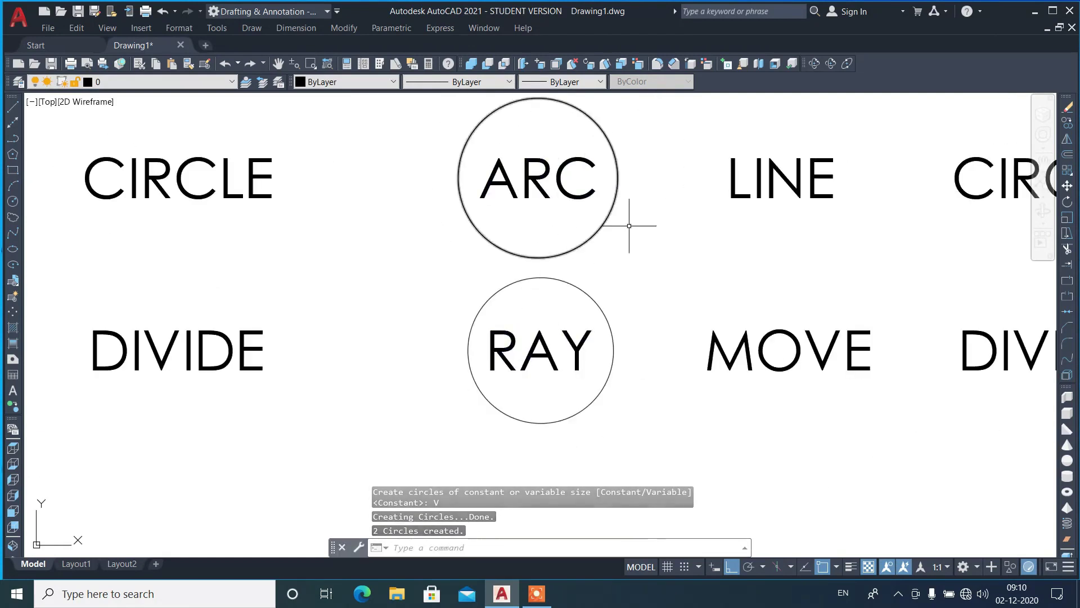
Add radius dimensions (DRA) to the circles around ARC and RAY
{"action": "type", "text": "DRA"}
{"action": "key", "text": "Return"}
{"action": "left_click", "coordinate": [601, 227]}
{"action": "left_click", "coordinate": [653, 275]}
{"action": "key", "text": "Return"}
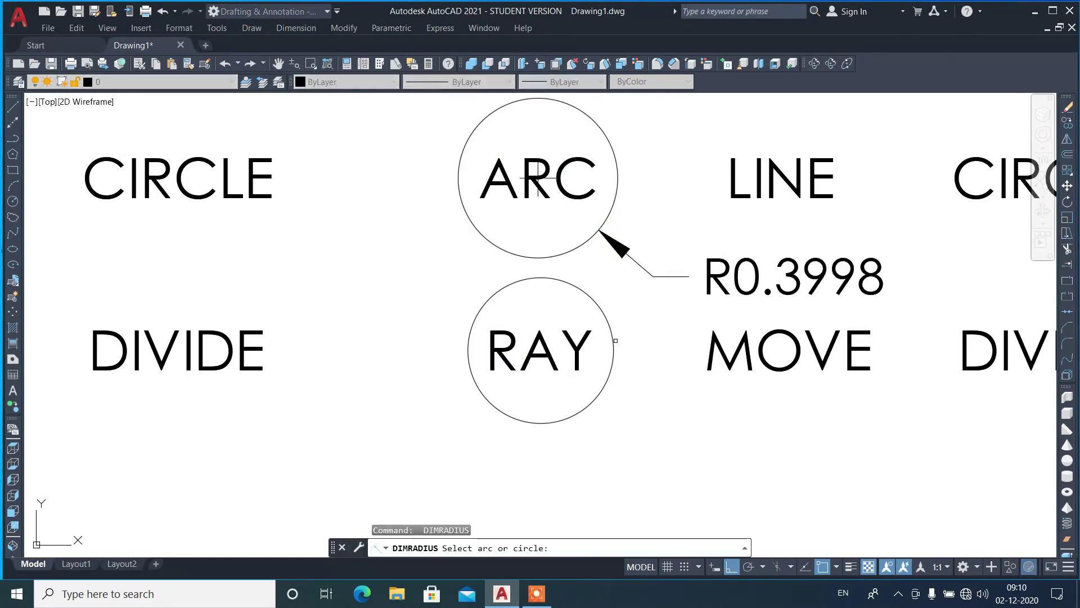
{"action": "left_click", "coordinate": [616, 340]}
{"action": "left_click", "coordinate": [725, 443]}
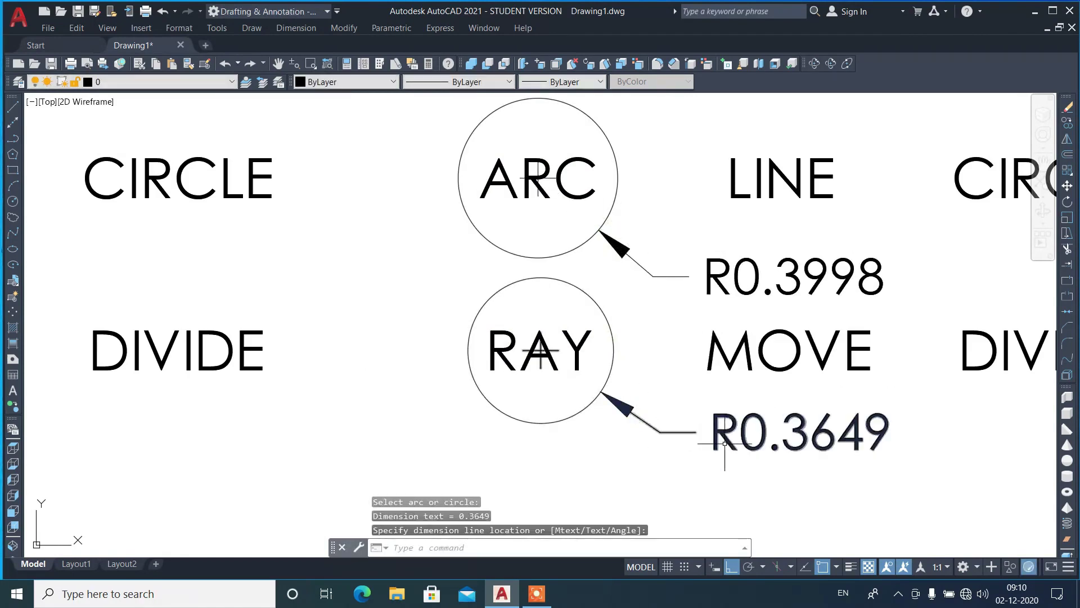
{"action": "scroll", "coordinate": [522, 182], "scroll_direction": "up", "scroll_amount": 2}
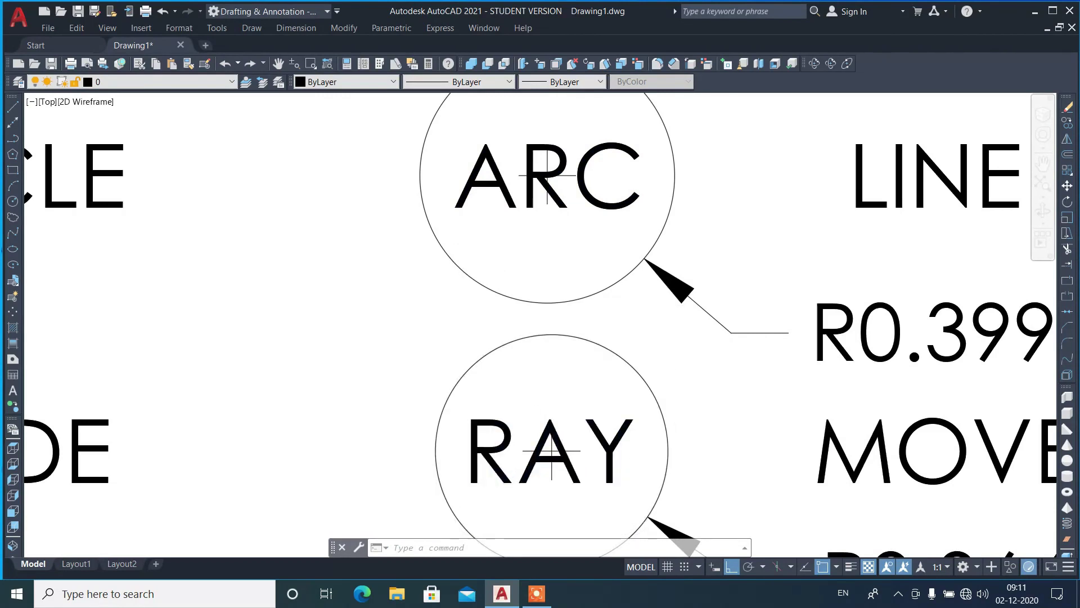
{"action": "scroll", "coordinate": [476, 240], "scroll_direction": "down", "scroll_amount": 2}
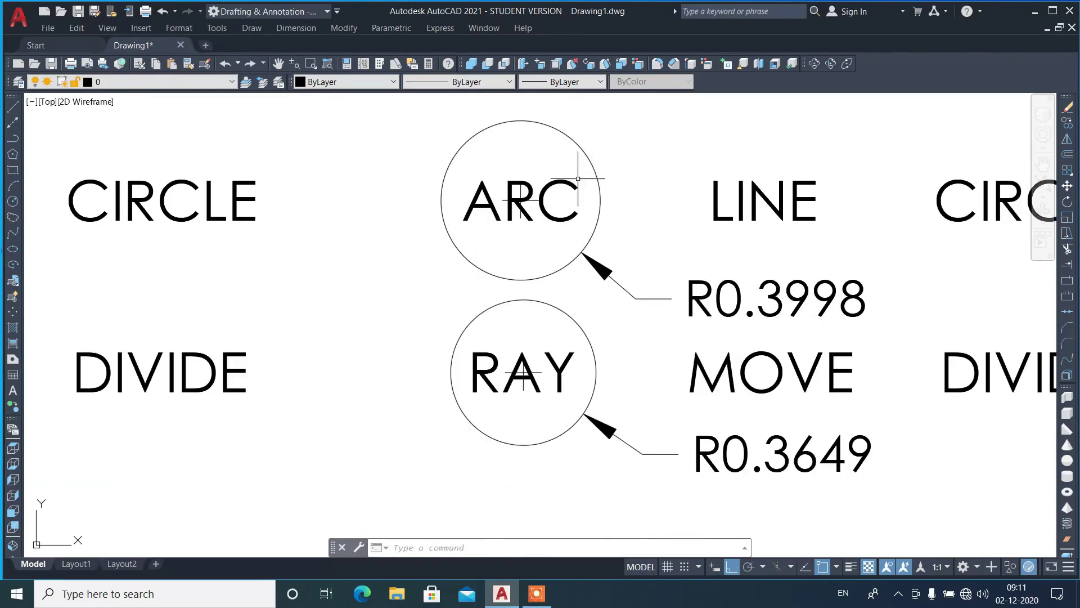
Erase the two radius dimensions
{"action": "left_click", "coordinate": [642, 475]}
{"action": "left_click", "coordinate": [615, 277]}
{"action": "type", "text": "e"}
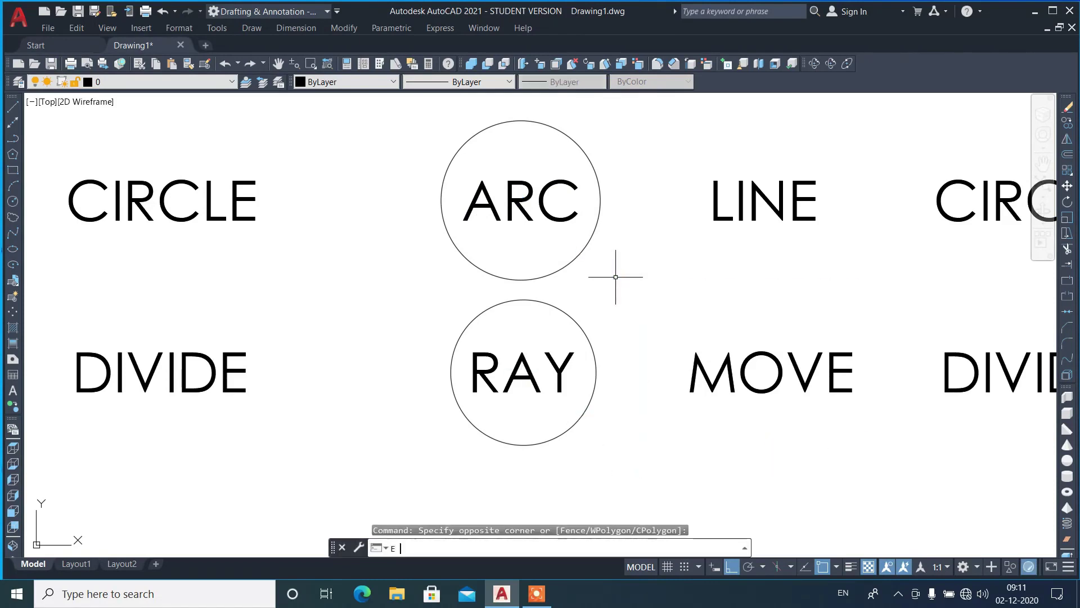
{"action": "key", "text": "Return"}
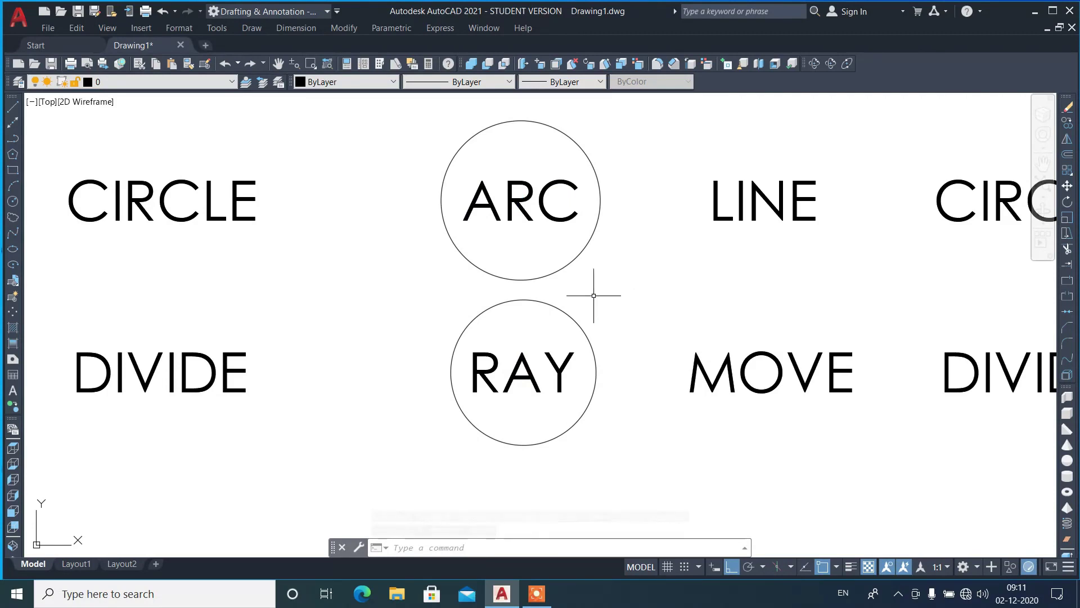
Erase the two circles around ARC and RAY, leaving plain labels
{"action": "left_click", "coordinate": [536, 308]}
{"action": "left_click", "coordinate": [515, 269]}
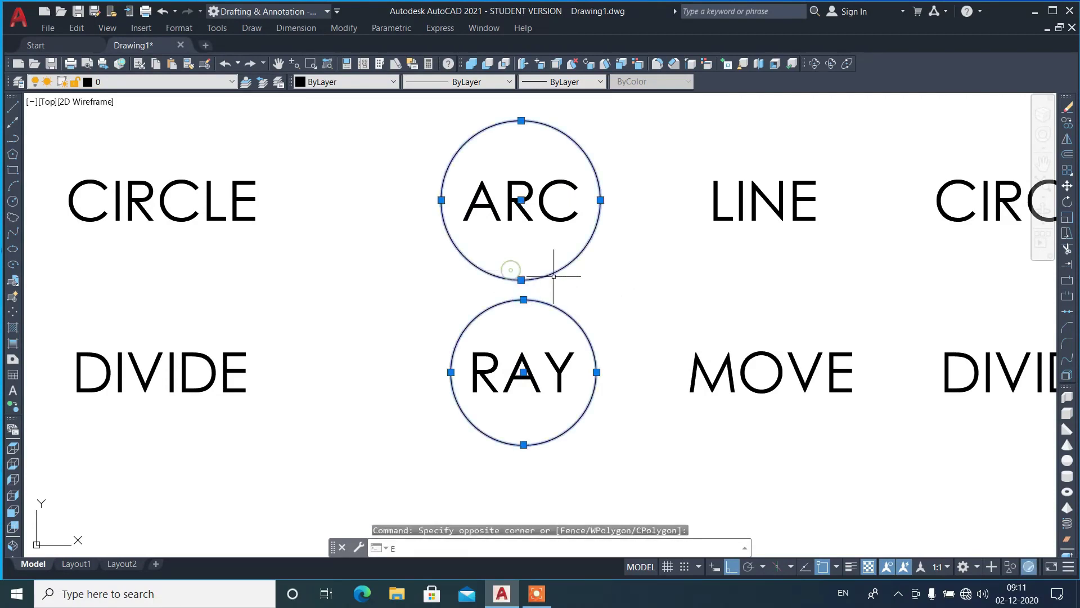
{"action": "type", "text": "e"}
{"action": "key", "text": "Return"}
{"action": "scroll", "coordinate": [554, 270], "scroll_direction": "down", "scroll_amount": 5}
{"action": "scroll", "coordinate": [414, 289], "scroll_direction": "up", "scroll_amount": 4}
{"action": "left_click_drag", "start_coordinate": [380, 242], "coordinate": [369, 234]}
{"action": "type", "text": "e"}
{"action": "key", "text": "Return"}
{"action": "scroll", "coordinate": [411, 168], "scroll_direction": "up", "scroll_amount": 2}
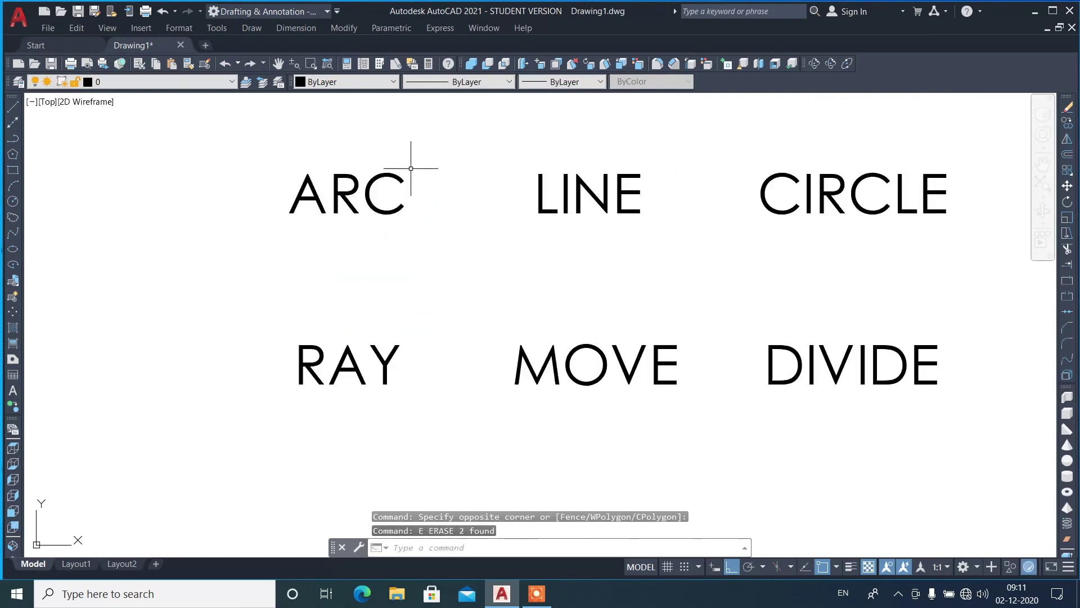
{"action": "type", "text": "tc"}
{"action": "key", "text": "Return"}
Enclose the ARC, LINE and CIRCLE labels in constant-width slots with 0.35 offset
{"action": "scroll", "coordinate": [203, 178], "scroll_direction": "down", "scroll_amount": 2}
{"action": "left_click", "coordinate": [200, 170]}
{"action": "left_click", "coordinate": [660, 241]}
{"action": "key", "text": "Return"}
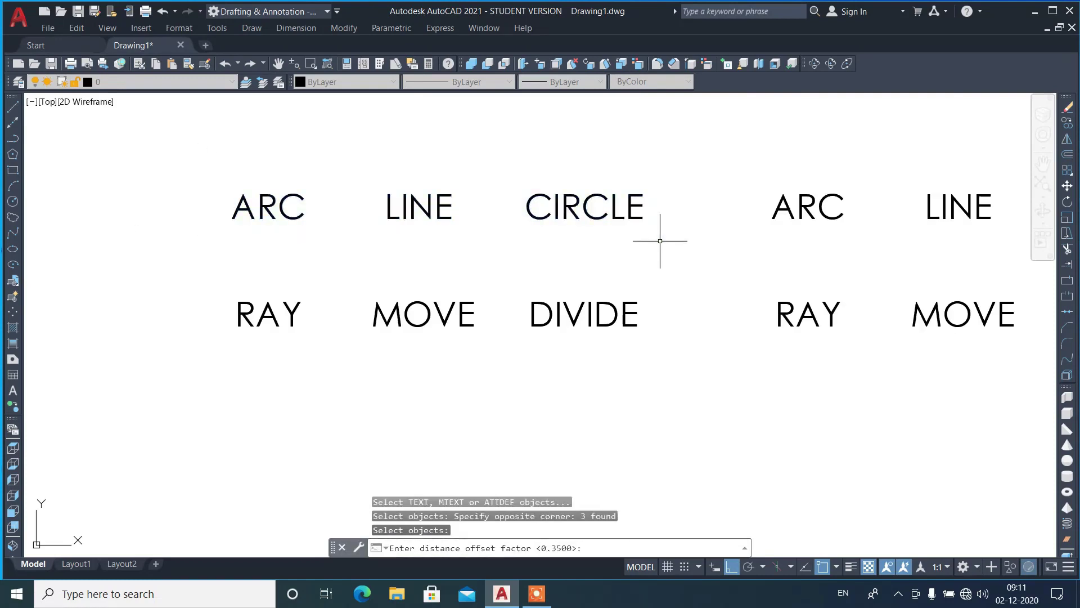
{"action": "key", "text": "Return"}
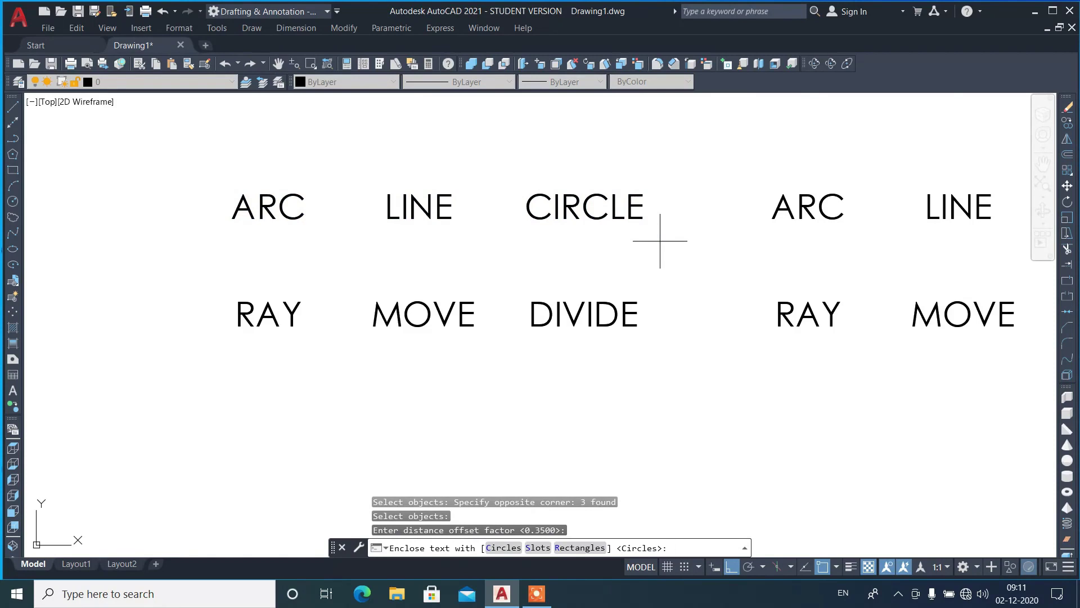
{"action": "type", "text": "s"}
{"action": "key", "text": "Return"}
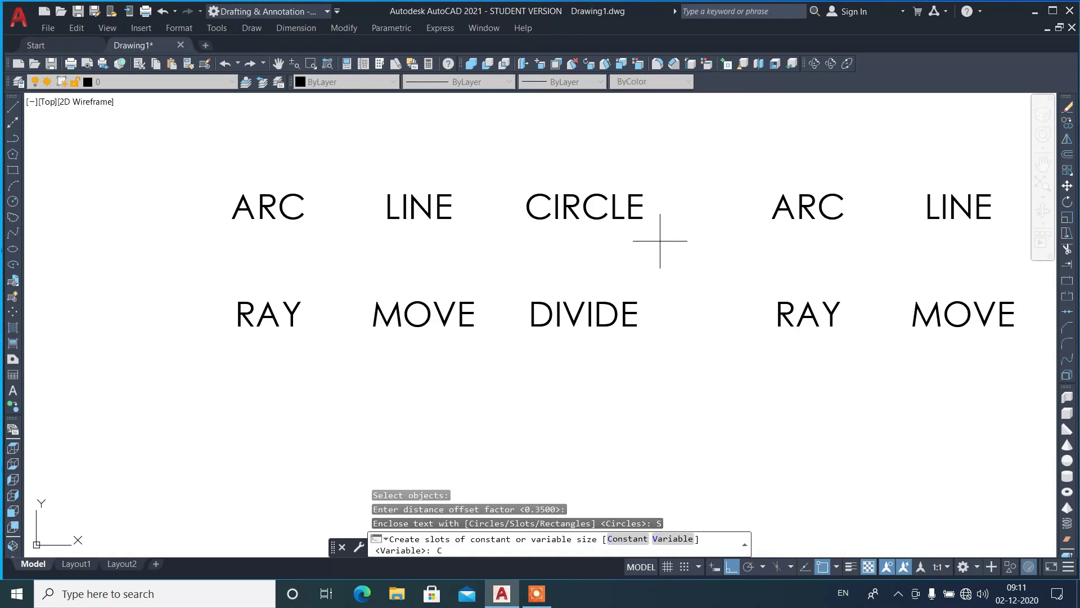
{"action": "key", "text": "Return"}
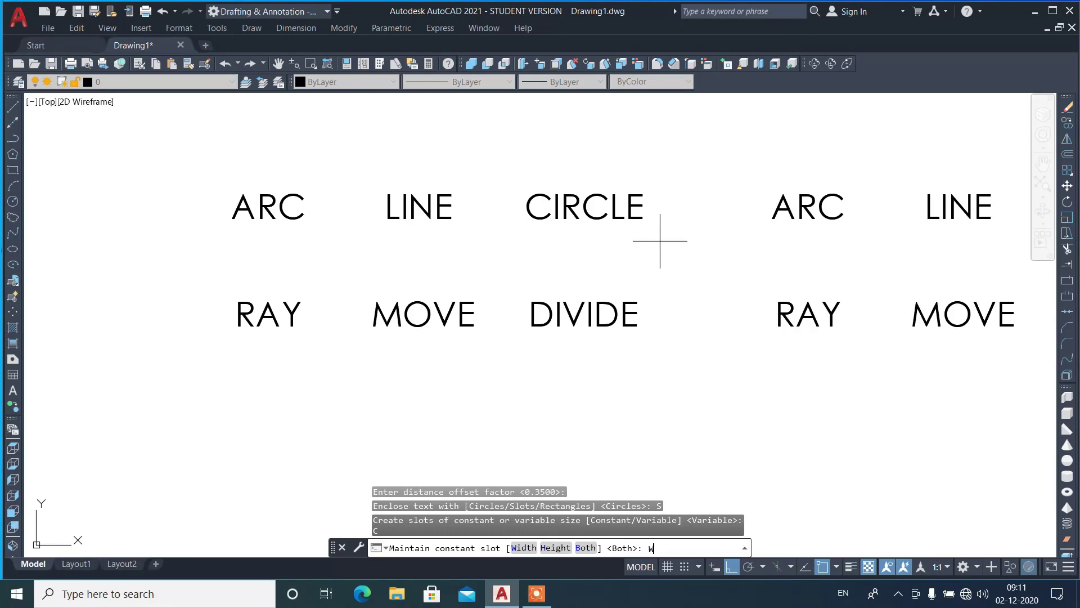
{"action": "key", "text": "Return"}
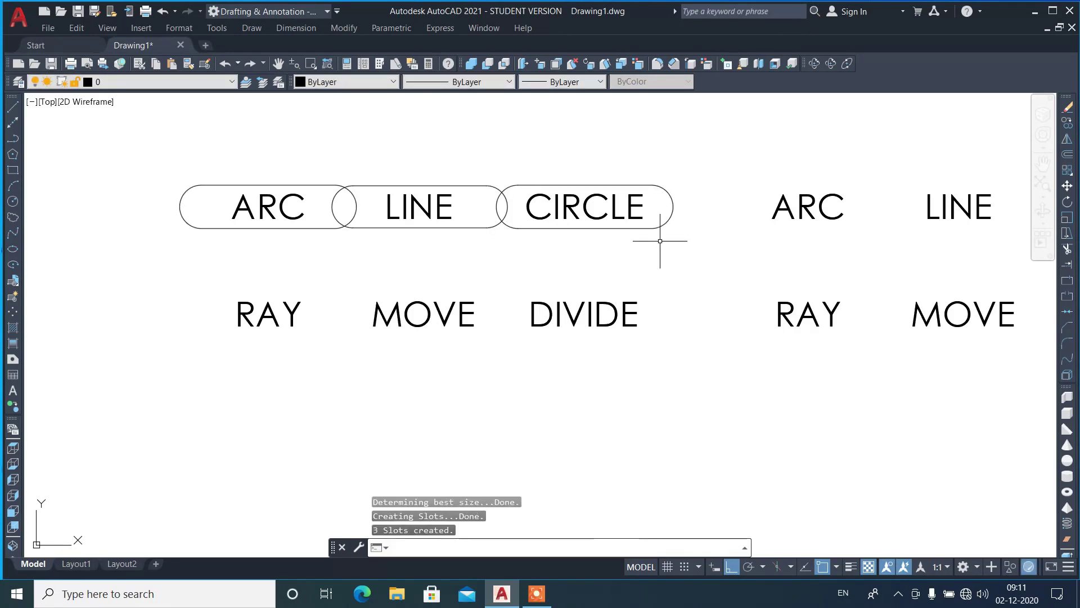
{"action": "scroll", "coordinate": [523, 237], "scroll_direction": "down", "scroll_amount": 2}
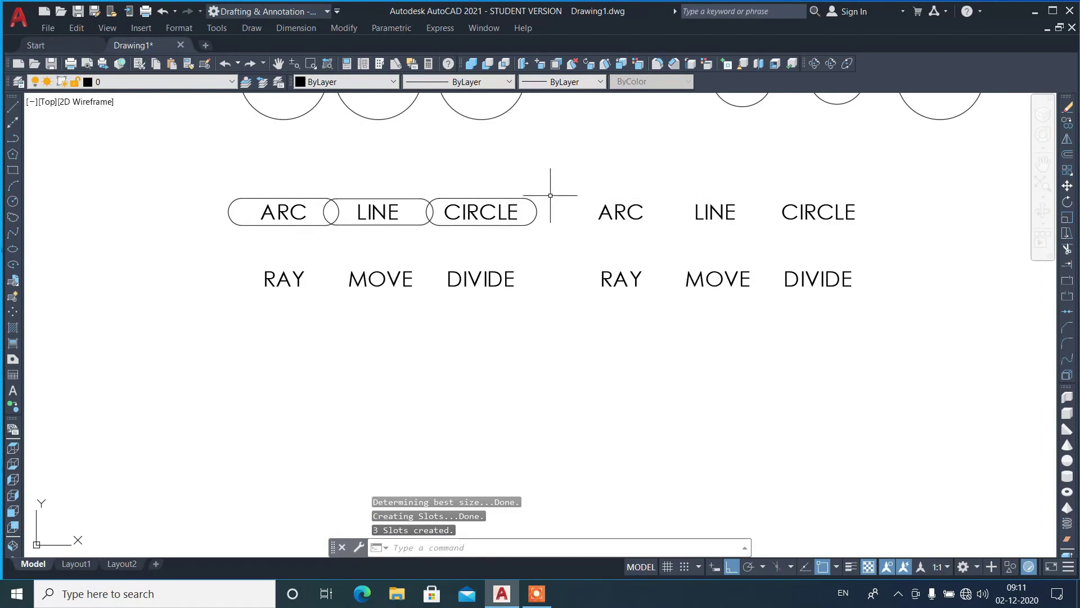
{"action": "left_click", "coordinate": [599, 179]}
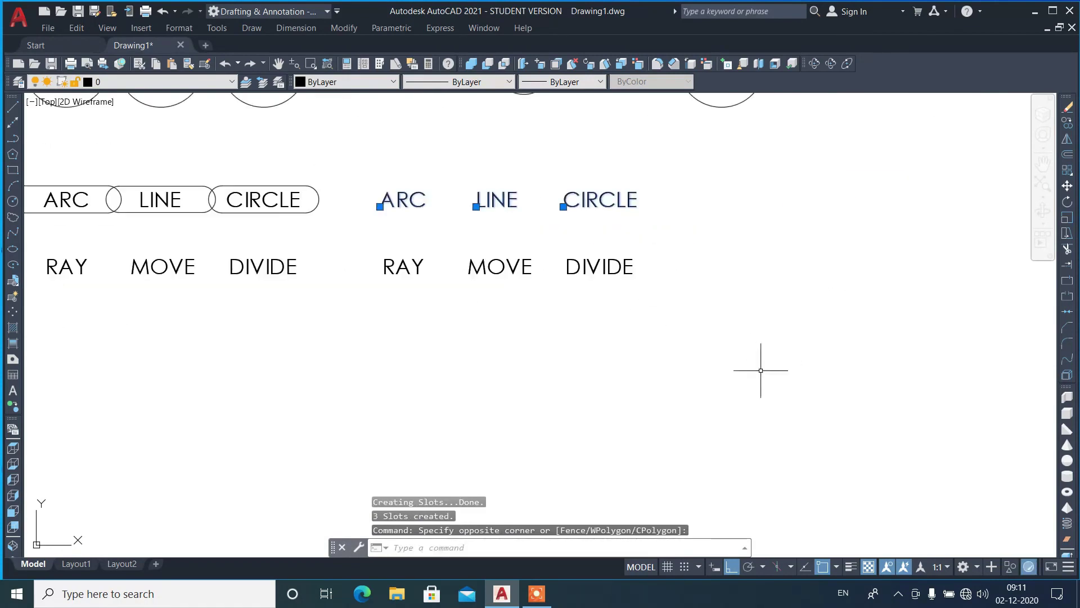
Copy the ARC/LINE/CIRCLE and RAY/MOVE/DIVIDE label rows to the right
{"action": "type", "text": "cp"}
{"action": "key", "text": "Return"}
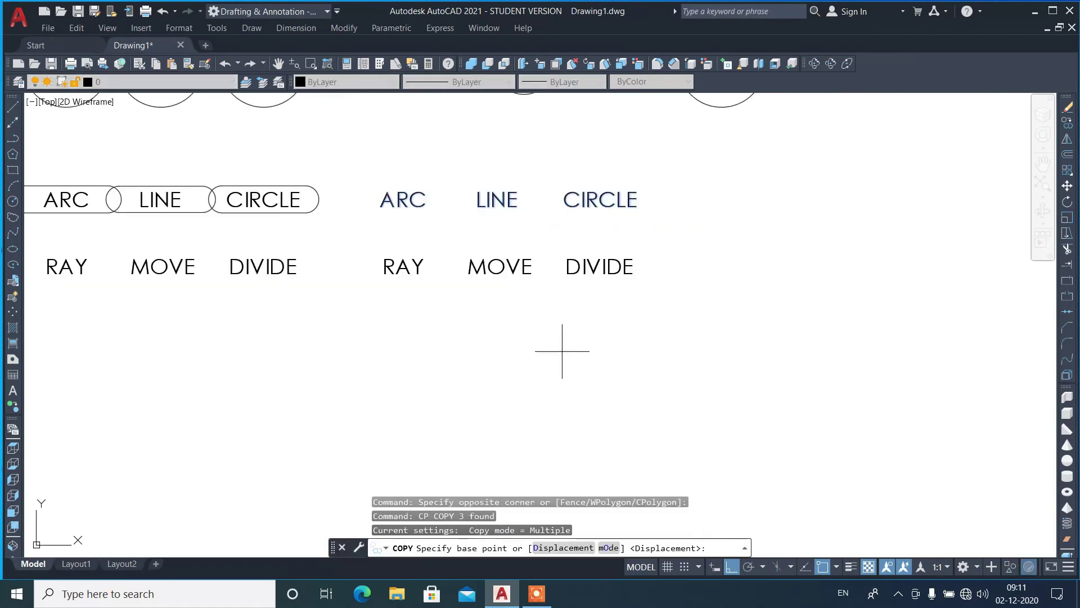
{"action": "left_click", "coordinate": [550, 348]}
{"action": "left_click", "coordinate": [882, 338]}
{"action": "key", "text": "Return"}
{"action": "key", "text": "Return"}
{"action": "left_click", "coordinate": [385, 238]}
{"action": "left_click", "coordinate": [688, 314]}
{"action": "key", "text": "Return"}
{"action": "left_click", "coordinate": [554, 315]}
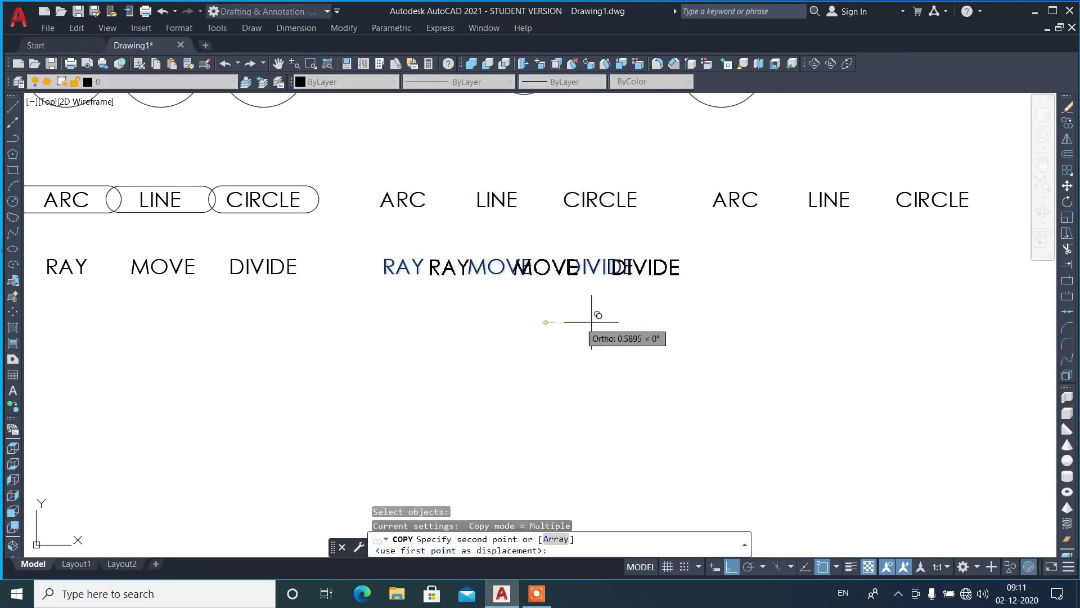
{"action": "left_click", "coordinate": [893, 338]}
Enclose the middle ARC, LINE and CIRCLE labels in constant-height slots
{"action": "key", "text": "Return"}
{"action": "type", "text": "tc"}
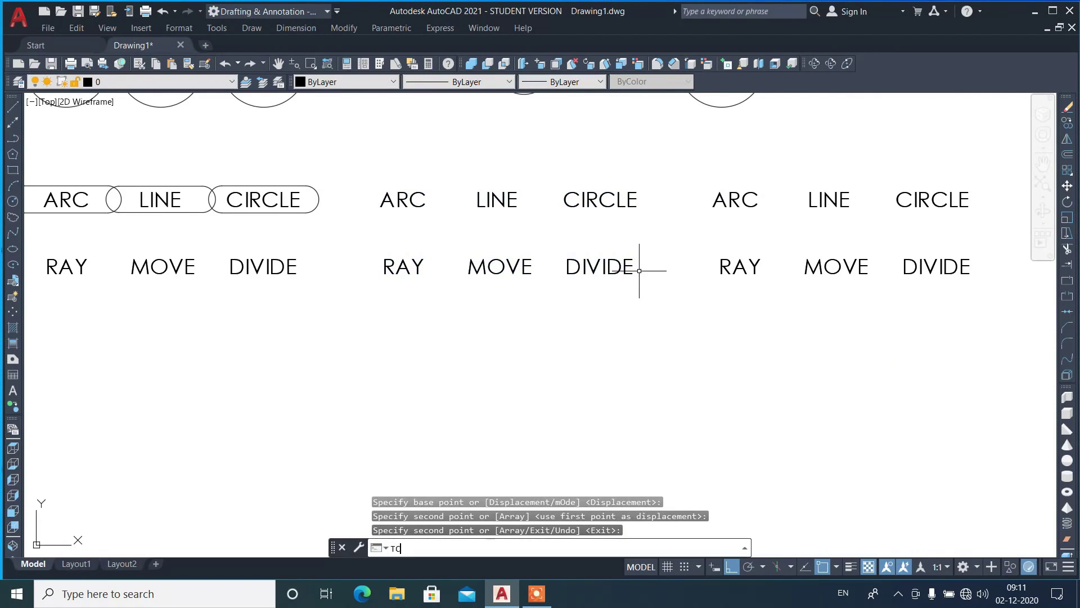
{"action": "key", "text": "Return"}
{"action": "left_click", "coordinate": [375, 174]}
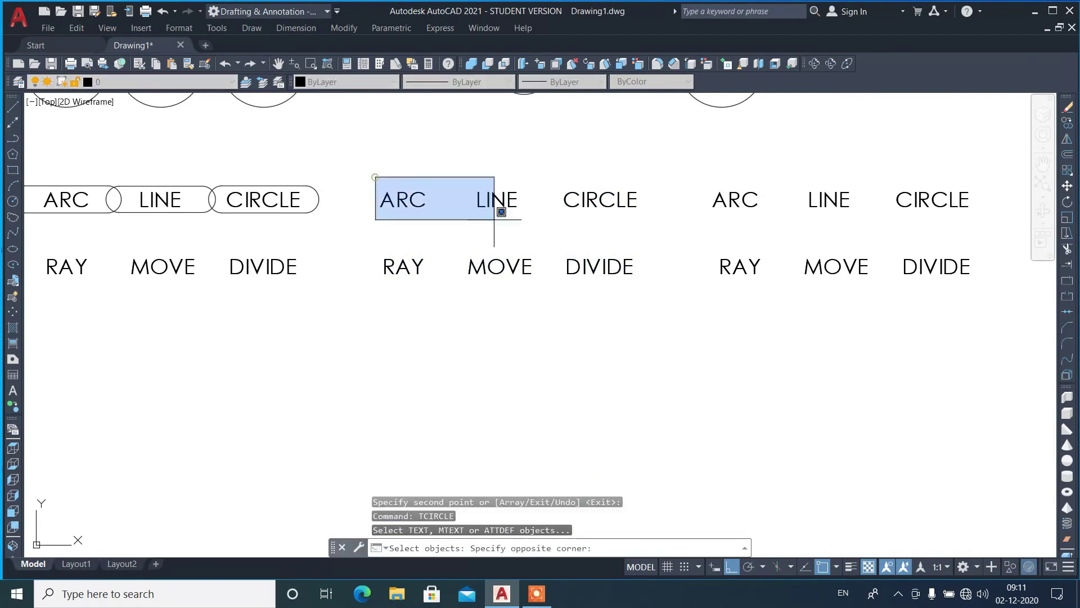
{"action": "left_click", "coordinate": [649, 239]}
{"action": "key", "text": "Return"}
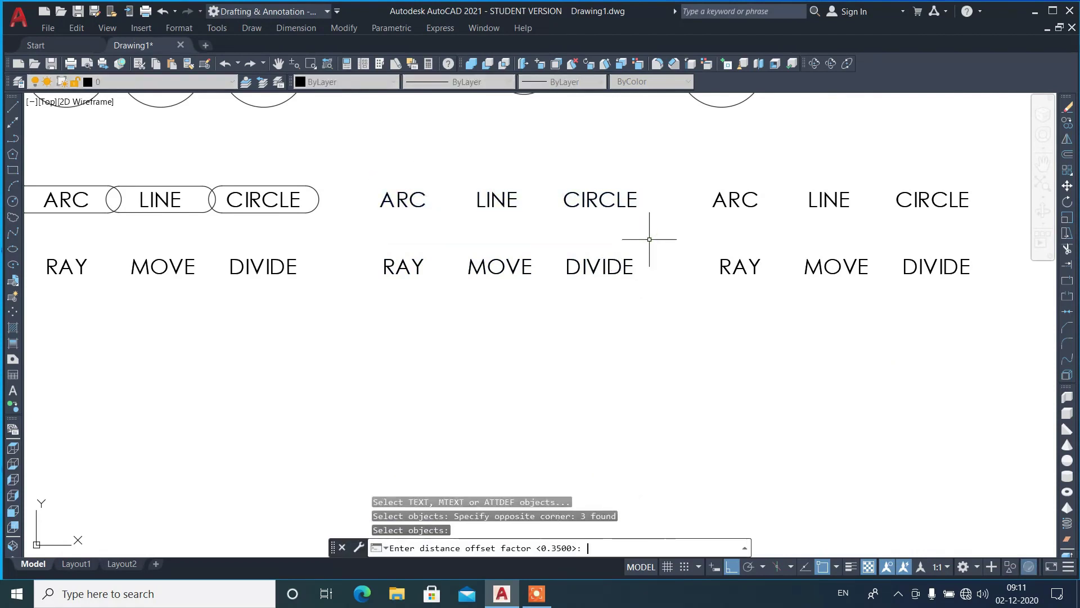
{"action": "key", "text": "Return"}
{"action": "key", "text": "Return"}
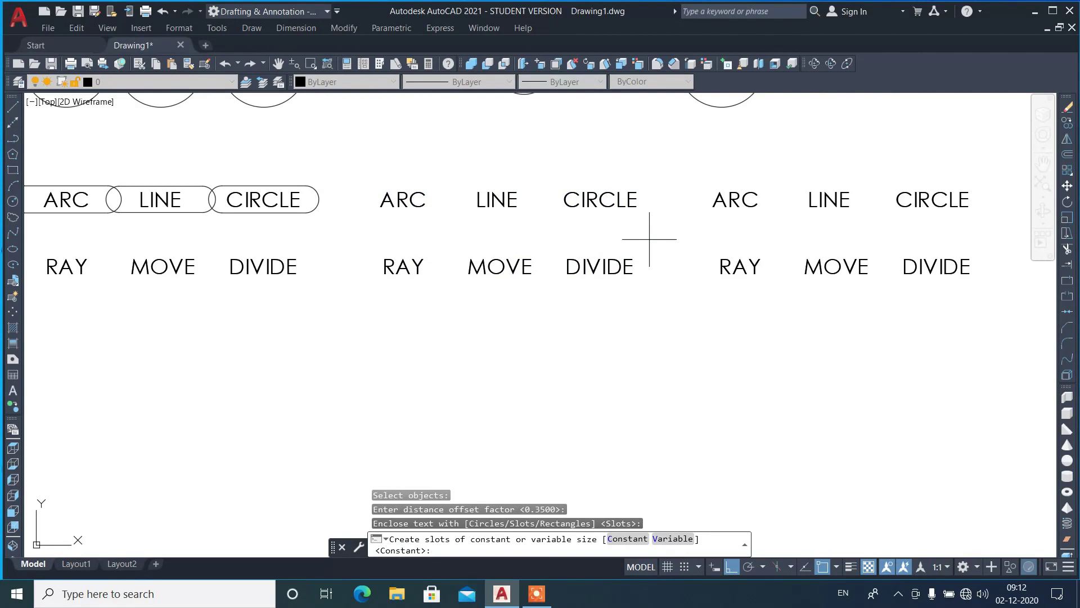
{"action": "type", "text": "C"}
{"action": "key", "text": "Return"}
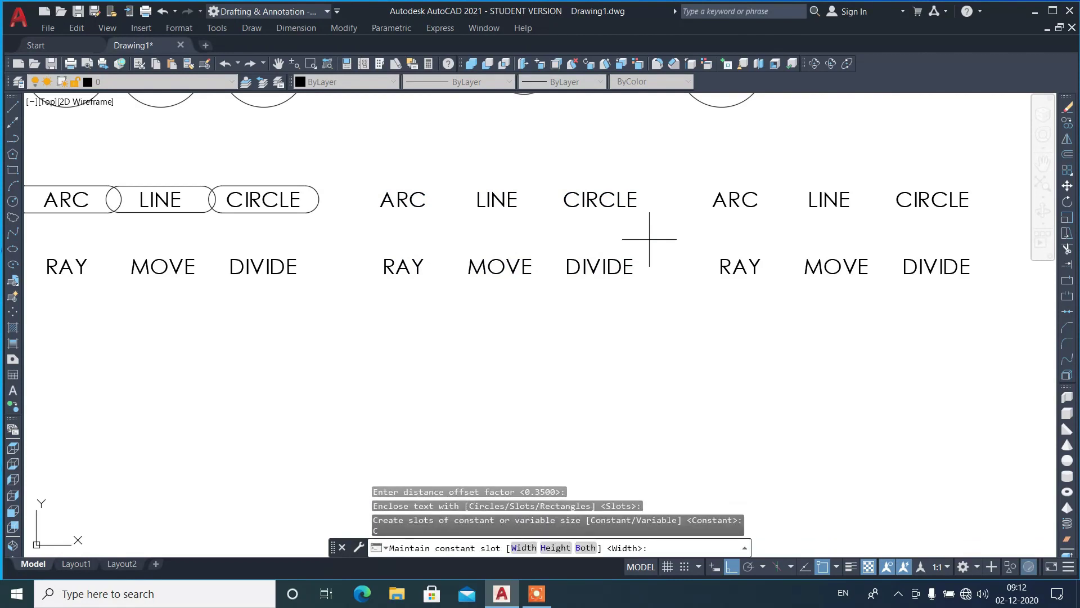
{"action": "type", "text": "H"}
{"action": "key", "text": "Return"}
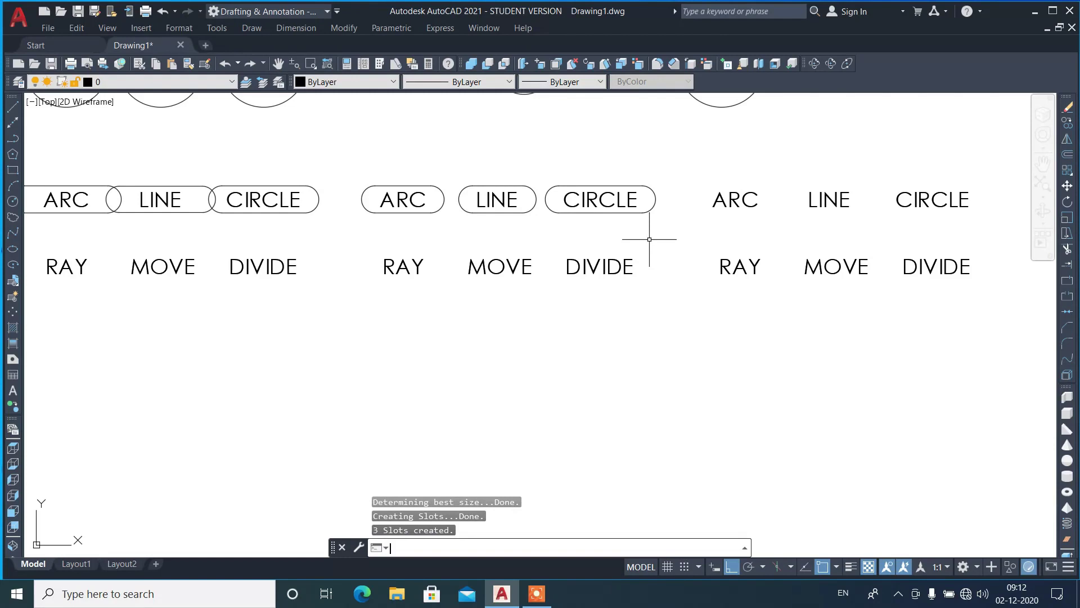
{"action": "scroll", "coordinate": [634, 253], "scroll_direction": "down", "scroll_amount": 2}
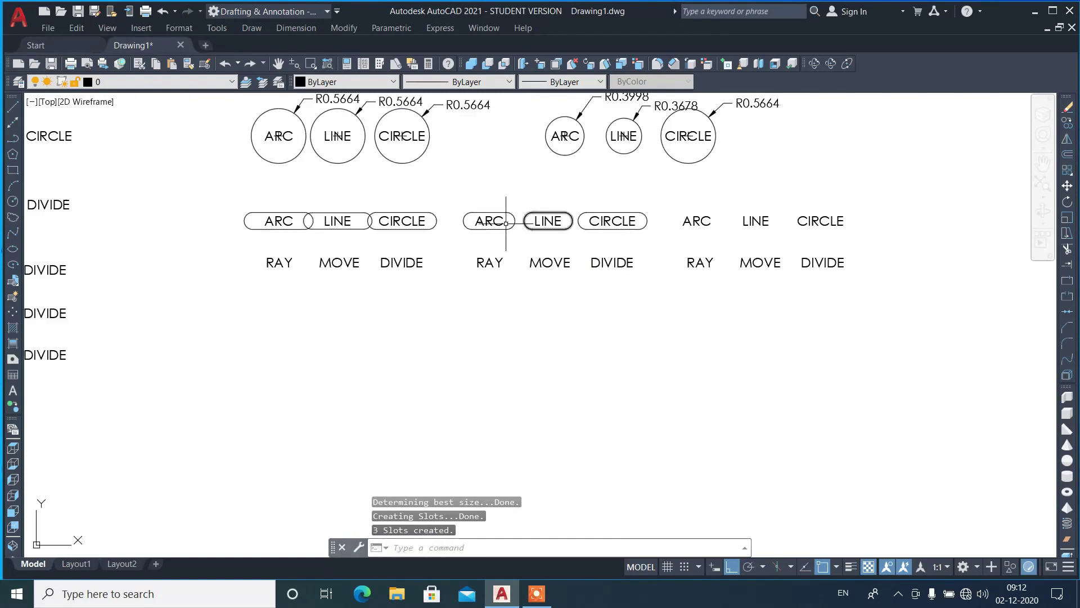
{"action": "scroll", "coordinate": [247, 215], "scroll_direction": "up", "scroll_amount": 2}
{"action": "scroll", "coordinate": [243, 219], "scroll_direction": "up", "scroll_amount": 5}
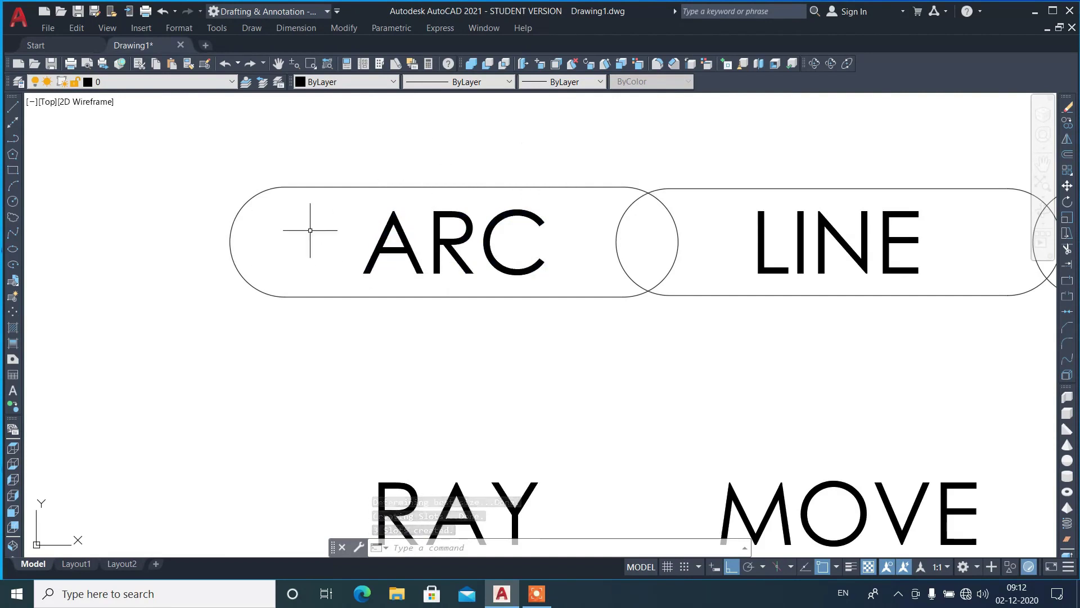
{"action": "scroll", "coordinate": [299, 225], "scroll_direction": "down", "scroll_amount": 4}
{"action": "scroll", "coordinate": [907, 226], "scroll_direction": "up", "scroll_amount": 2}
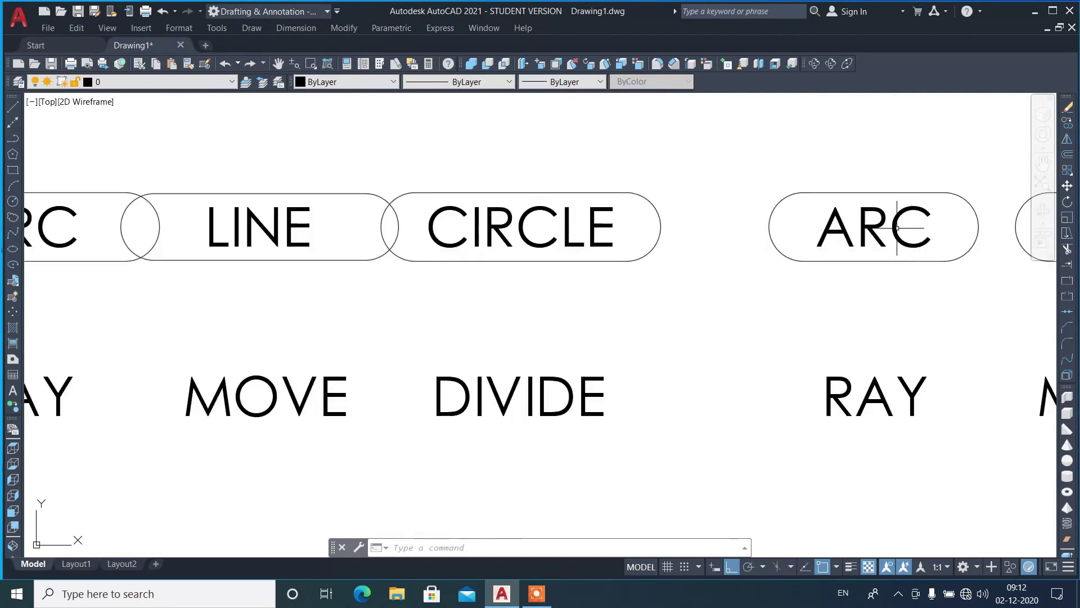
{"action": "scroll", "coordinate": [506, 225], "scroll_direction": "down", "scroll_amount": 4}
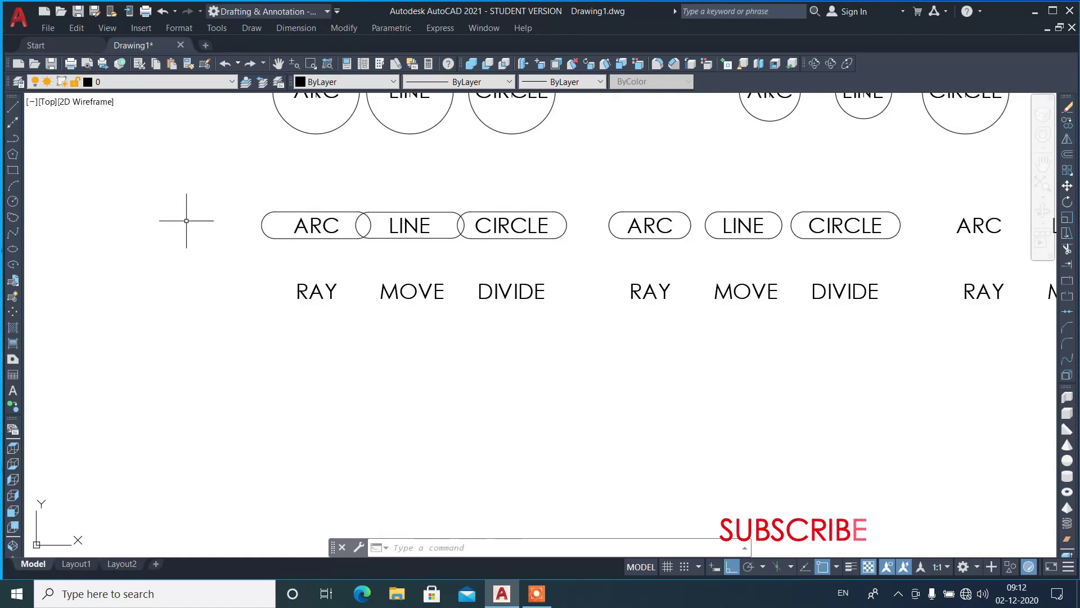
{"action": "scroll", "coordinate": [188, 222], "scroll_direction": "down", "scroll_amount": 2}
{"action": "scroll", "coordinate": [743, 224], "scroll_direction": "up", "scroll_amount": 2}
Enclose the right ARC, LINE and CIRCLE labels in slots constant in both width and height
{"action": "type", "text": "tcircle"}
{"action": "key", "text": "Return"}
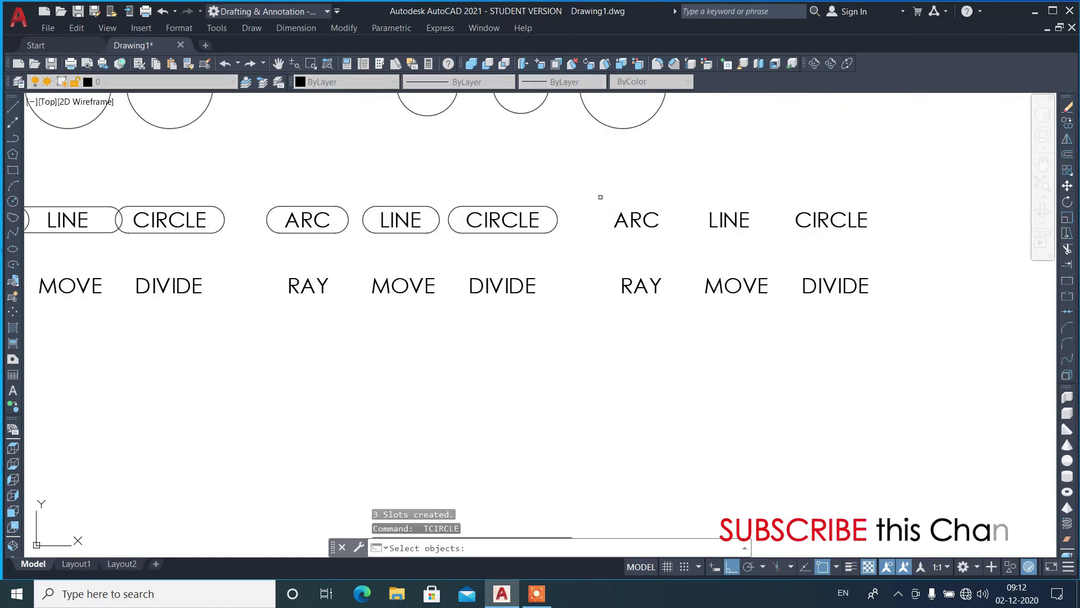
{"action": "left_click", "coordinate": [597, 196]}
{"action": "left_click", "coordinate": [899, 253]}
{"action": "key", "text": "Return"}
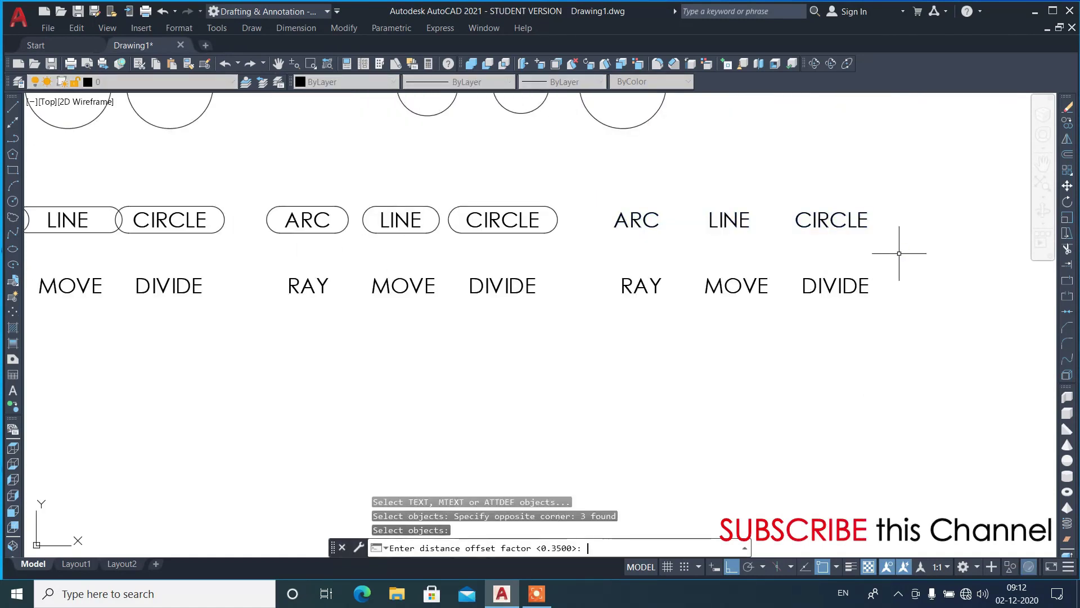
{"action": "key", "text": "Return"}
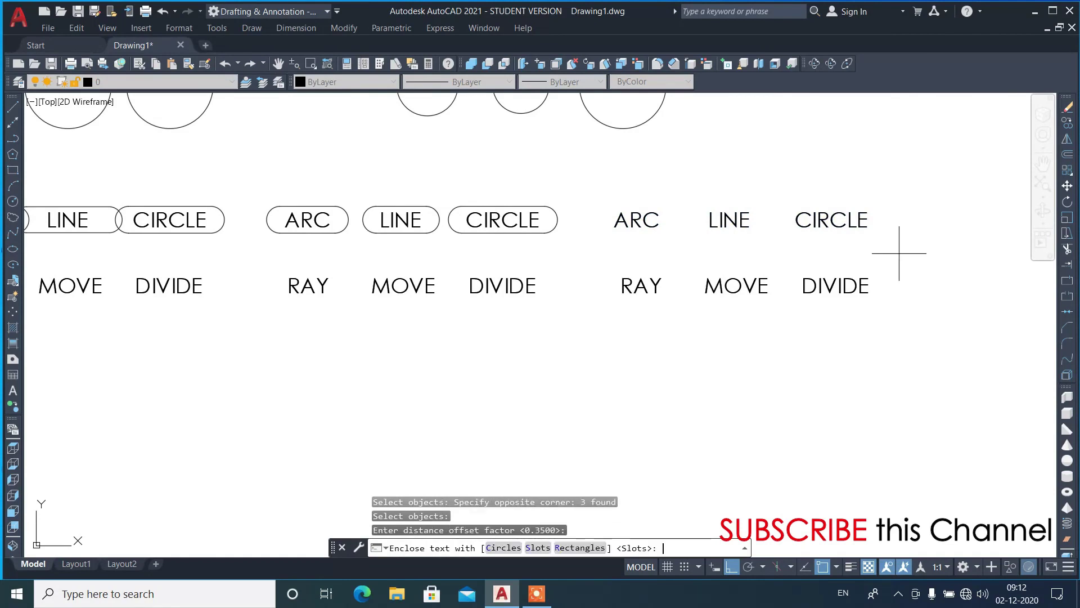
{"action": "type", "text": "s"}
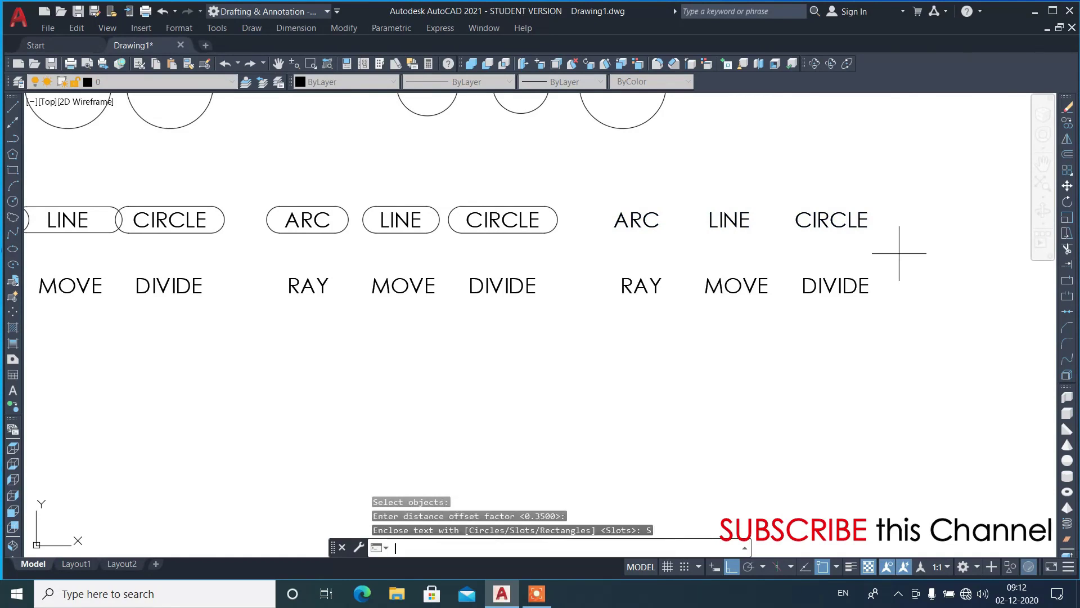
{"action": "key", "text": "Return"}
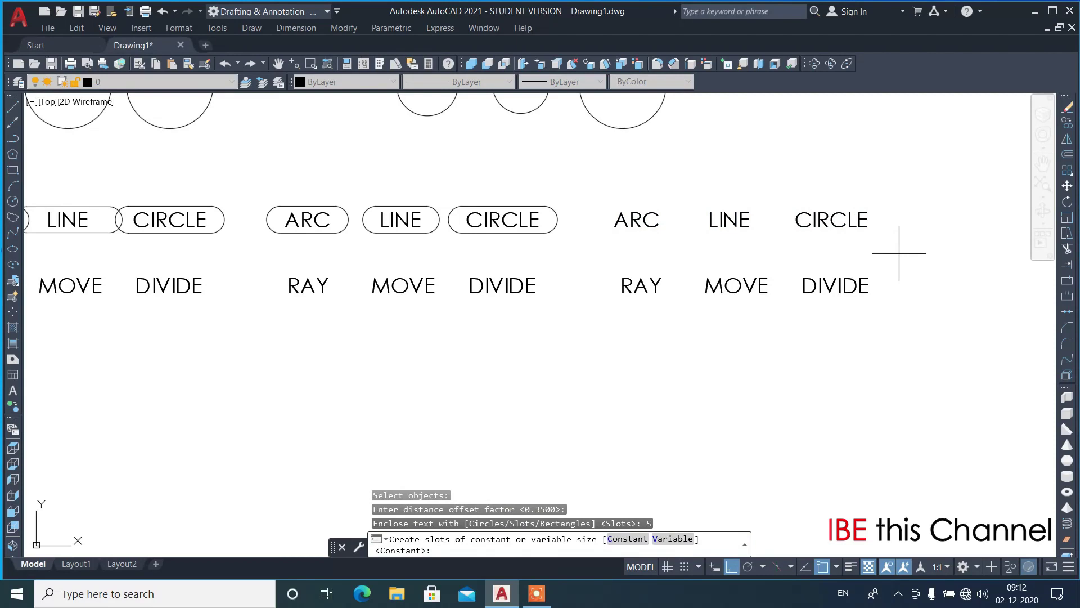
{"action": "key", "text": "Return"}
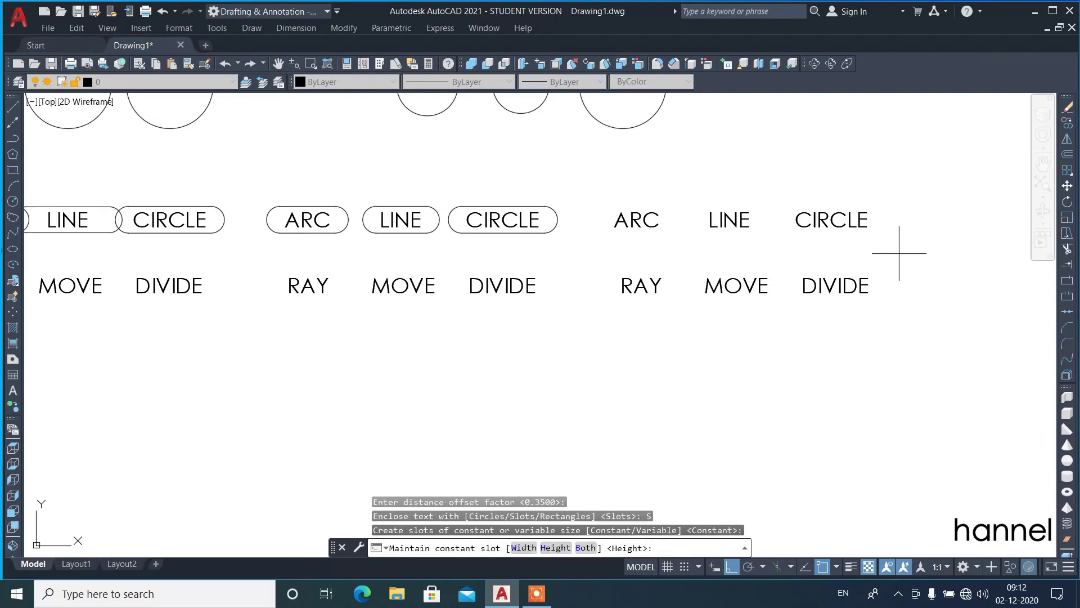
{"action": "type", "text": "b"}
{"action": "key", "text": "Return"}
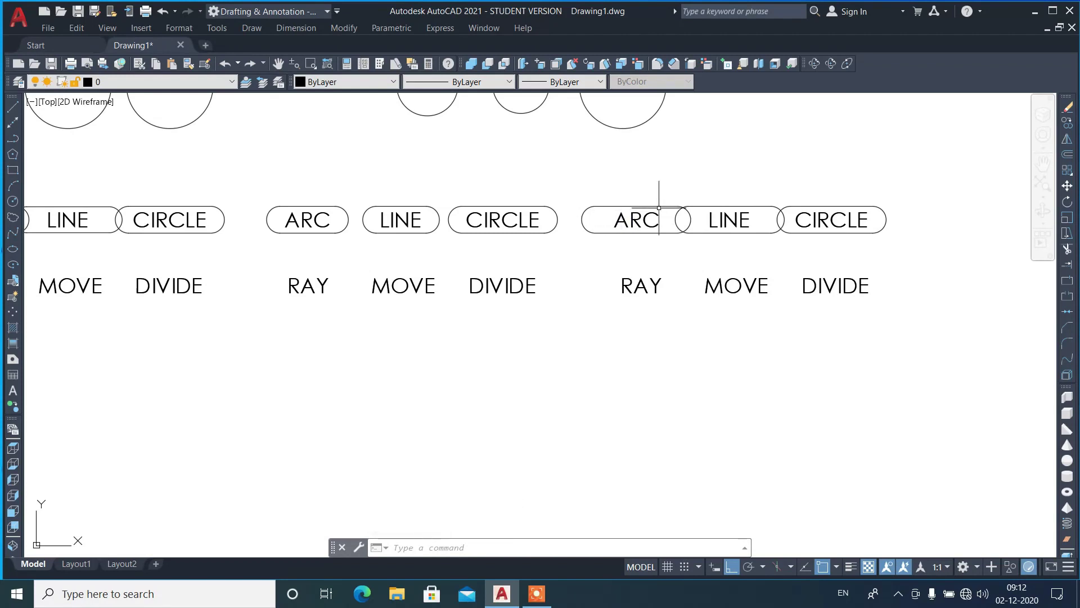
{"action": "scroll", "coordinate": [798, 204], "scroll_direction": "down", "scroll_amount": 4}
Abandon a TCIRCLE attempt on the lone RAY label and restart TCIRCLE
{"action": "scroll", "coordinate": [525, 225], "scroll_direction": "up", "scroll_amount": 6}
{"action": "key", "text": "Return"}
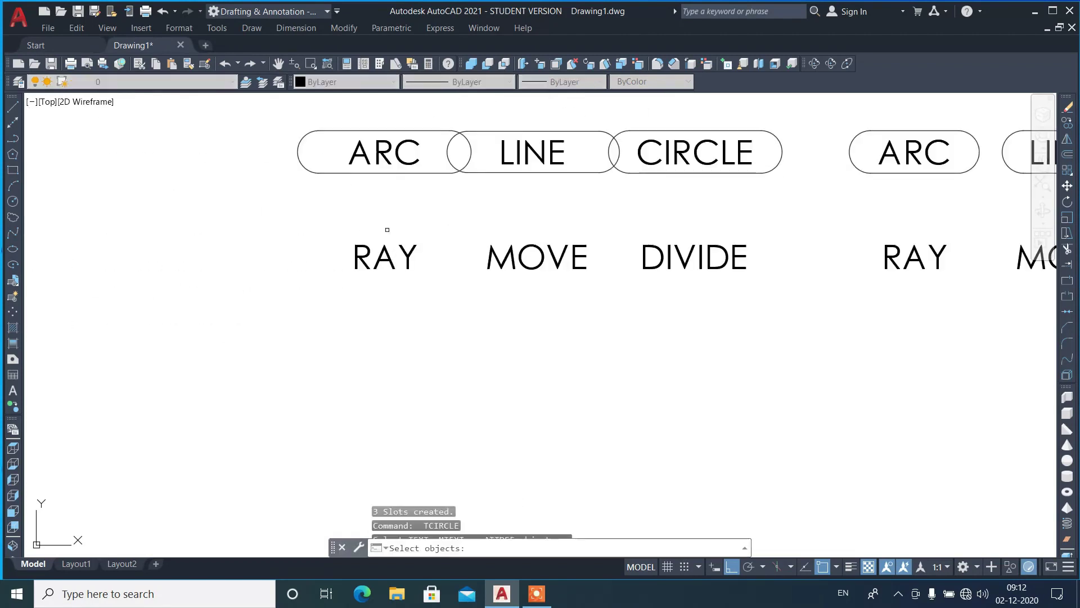
{"action": "left_click", "coordinate": [328, 219]}
{"action": "left_click", "coordinate": [450, 320]}
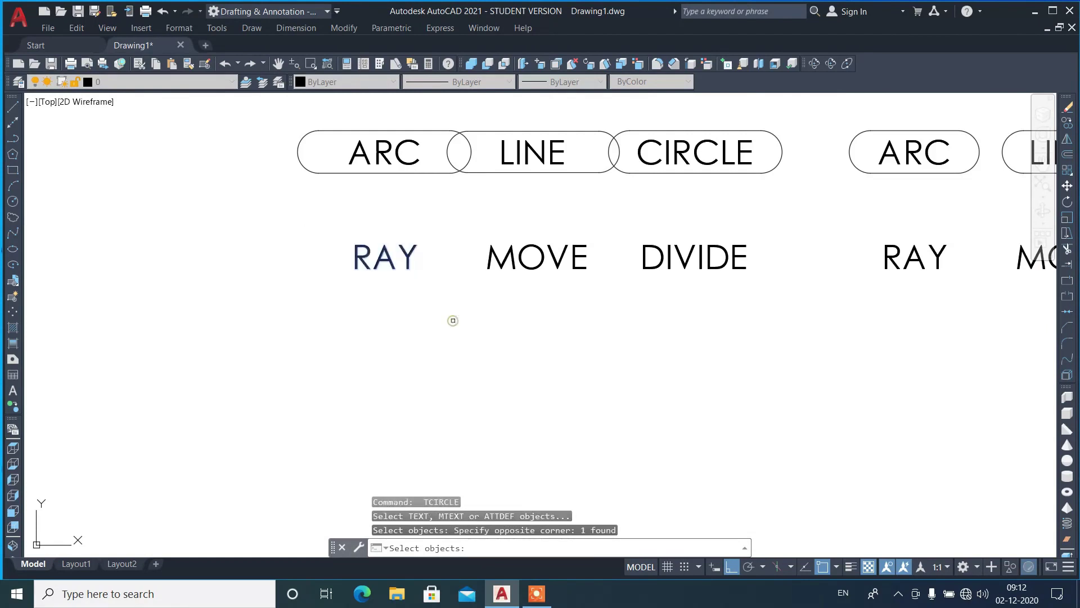
{"action": "key", "text": "Return"}
{"action": "key", "text": "Escape"}
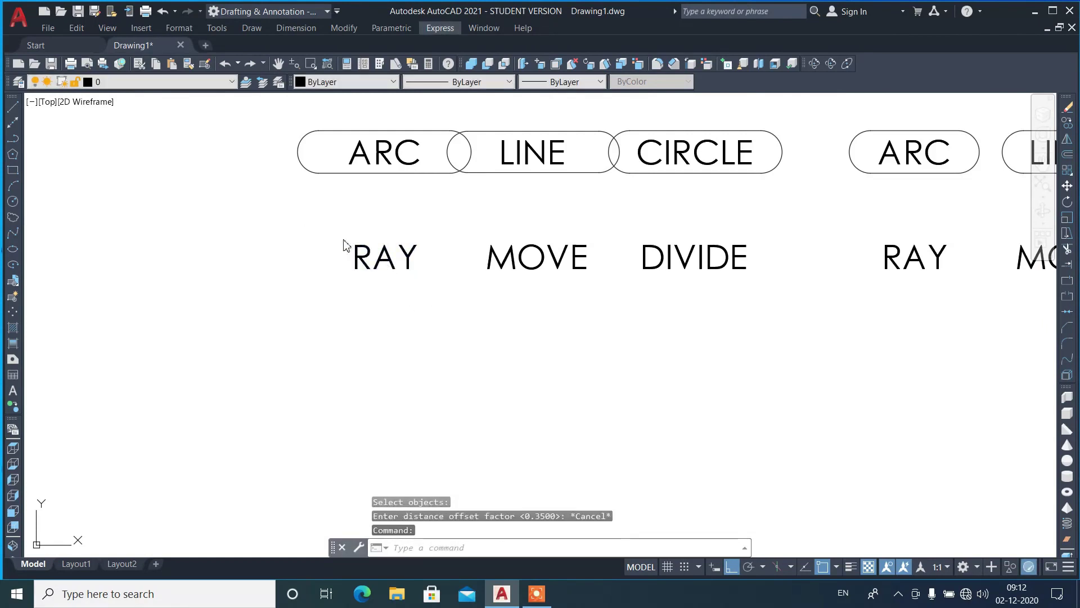
{"action": "left_click", "coordinate": [335, 220]}
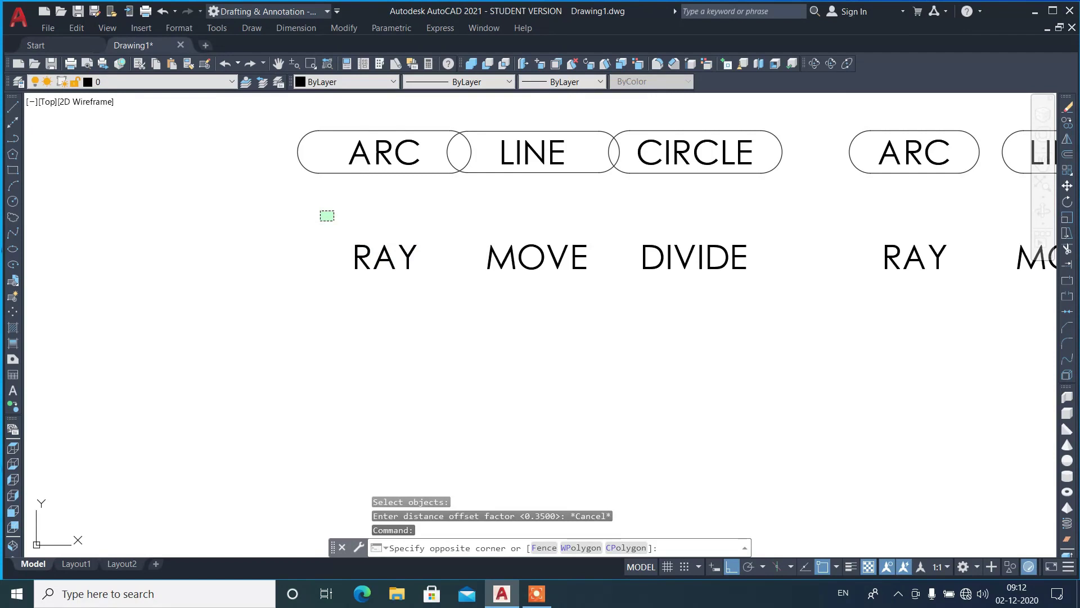
{"action": "left_click", "coordinate": [320, 212]}
{"action": "type", "text": "TT"}
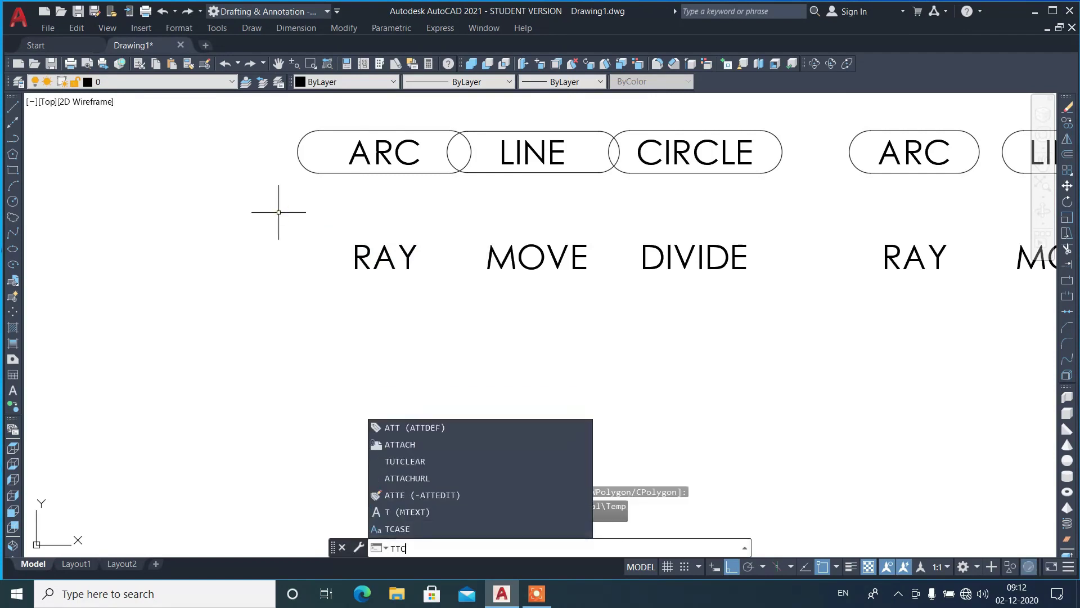
{"action": "type", "text": "CI"}
{"action": "key", "text": "Escape"}
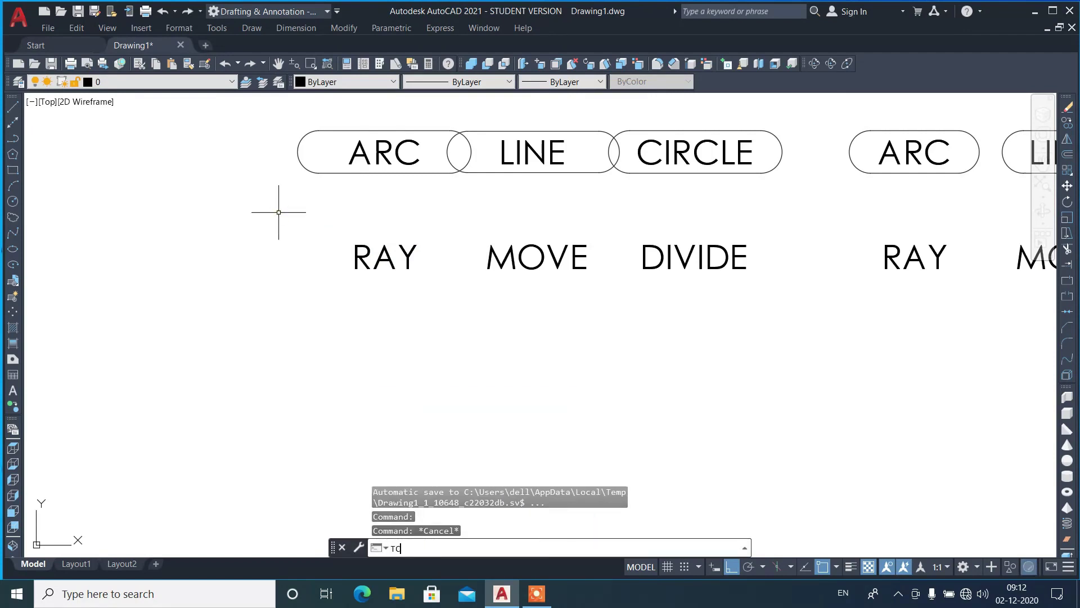
{"action": "type", "text": "RCLE"}
{"action": "key", "text": "Return"}
Enclose the first RAY, MOVE and DIVIDE row in variable-size slots
{"action": "left_click", "coordinate": [331, 230]}
{"action": "left_click", "coordinate": [793, 322]}
{"action": "key", "text": "Return"}
{"action": "type", "text": "S"}
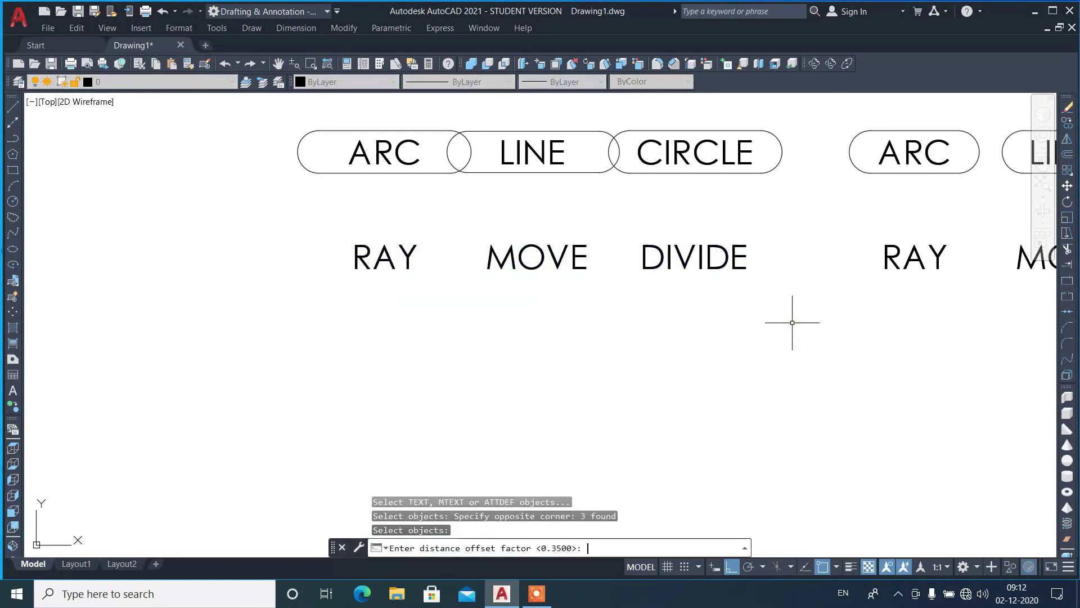
{"action": "key", "text": "Return"}
{"action": "key", "text": "Return"}
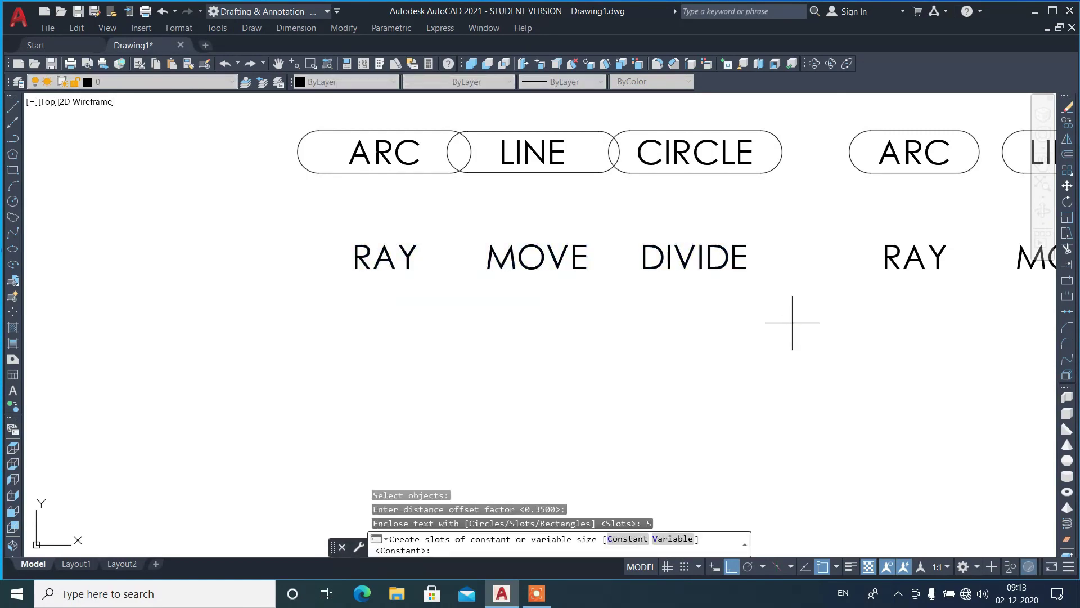
{"action": "type", "text": "V"}
{"action": "key", "text": "Return"}
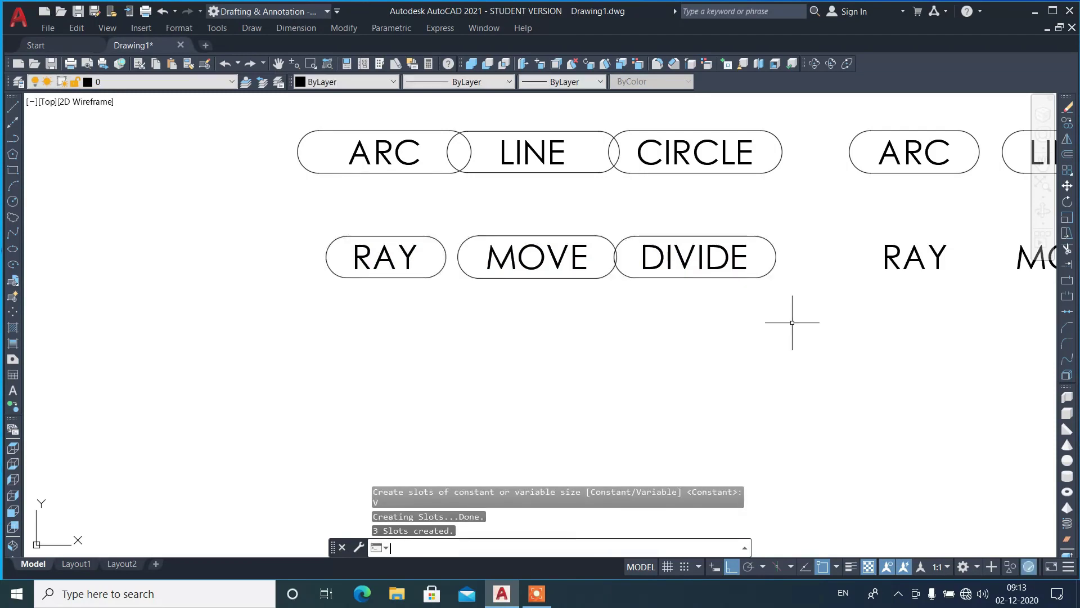
{"action": "scroll", "coordinate": [327, 240], "scroll_direction": "down", "scroll_amount": 2}
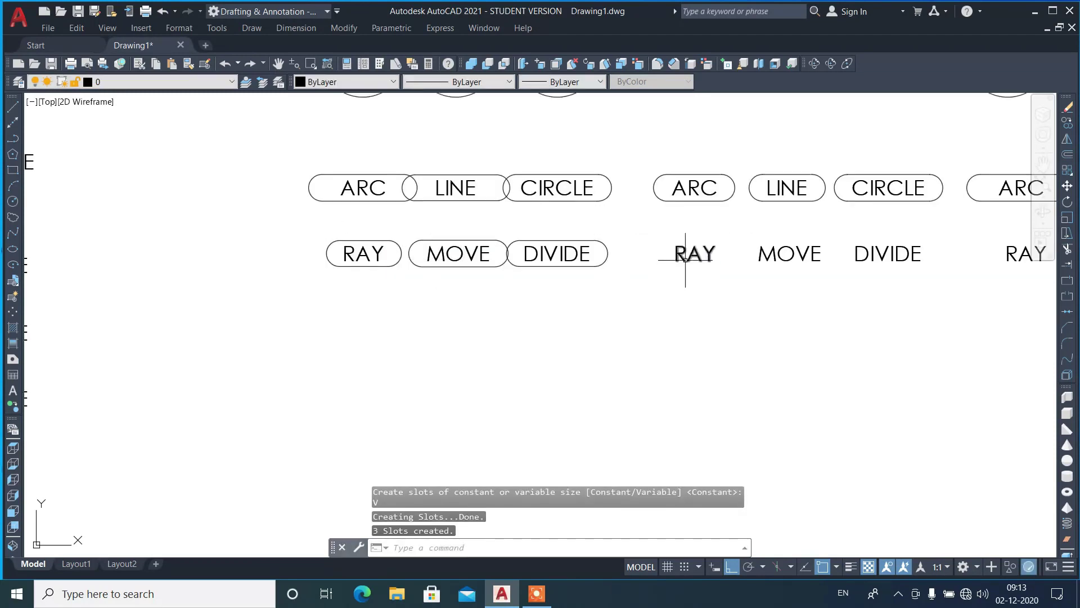
{"action": "scroll", "coordinate": [500, 192], "scroll_direction": "down", "scroll_amount": 2}
{"action": "scroll", "coordinate": [647, 206], "scroll_direction": "up", "scroll_amount": 2}
Enclose the next RAY, MOVE and DIVIDE row in slots with the default offset
{"action": "key", "text": "Return"}
{"action": "left_click", "coordinate": [544, 225]}
{"action": "left_click", "coordinate": [812, 286]}
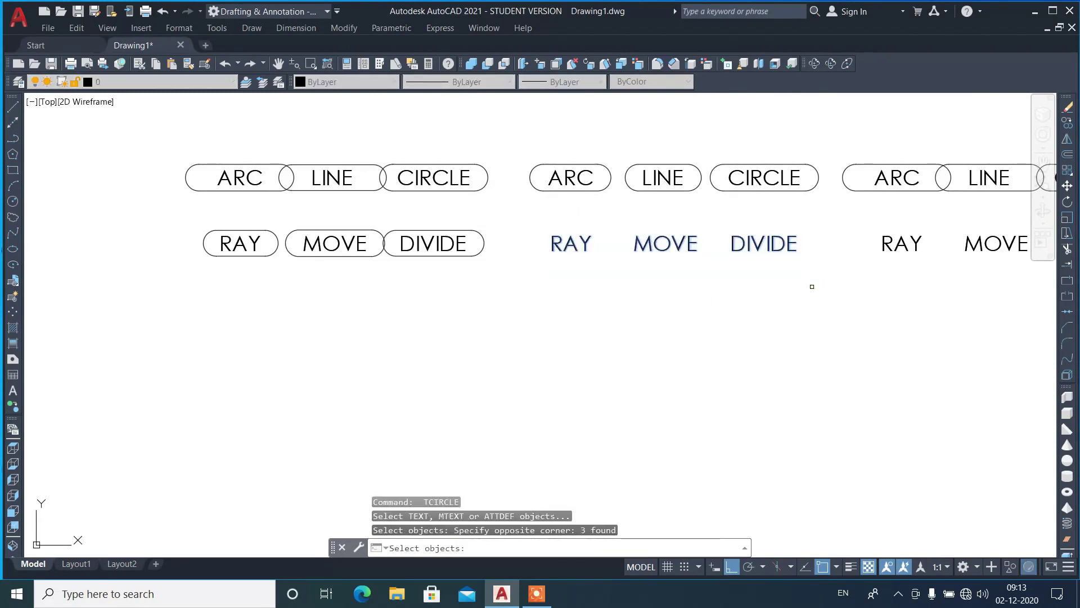
{"action": "key", "text": "Return"}
{"action": "key", "text": "Return"}
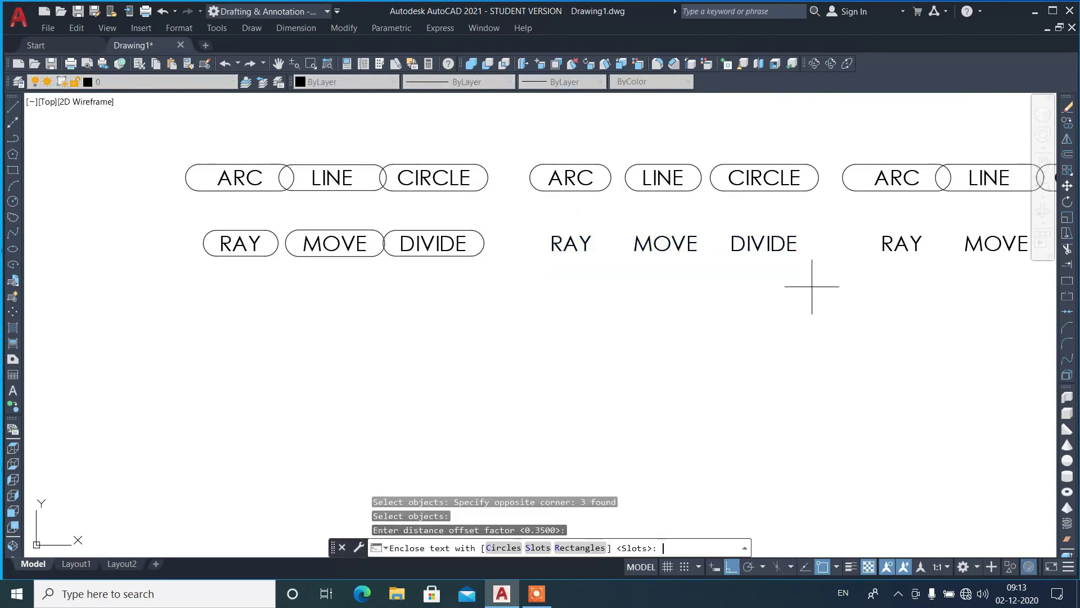
{"action": "type", "text": "s"}
{"action": "key", "text": "Return"}
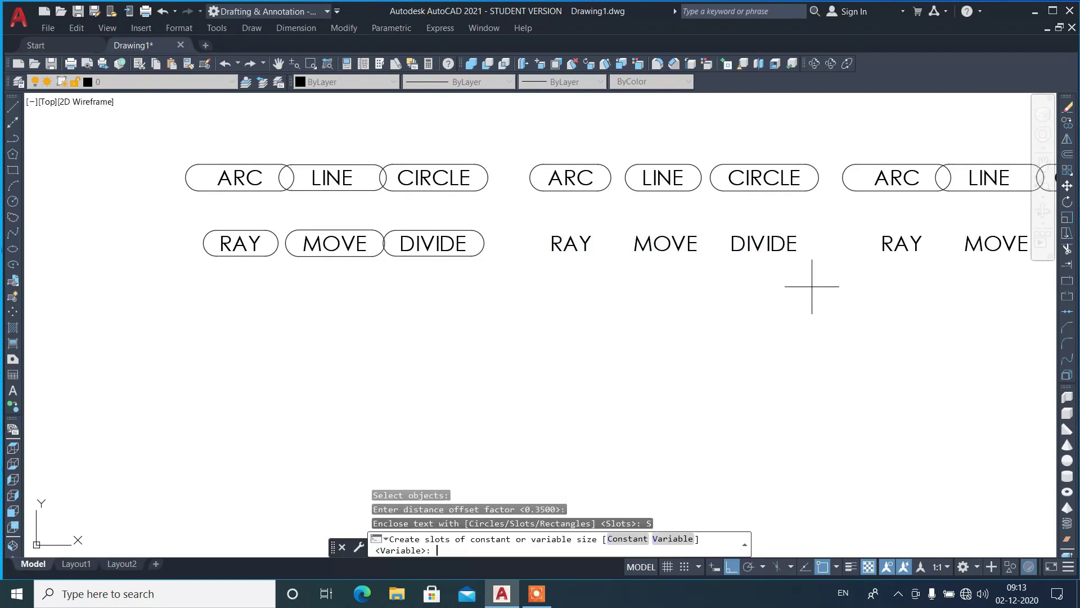
{"action": "key", "text": "Return"}
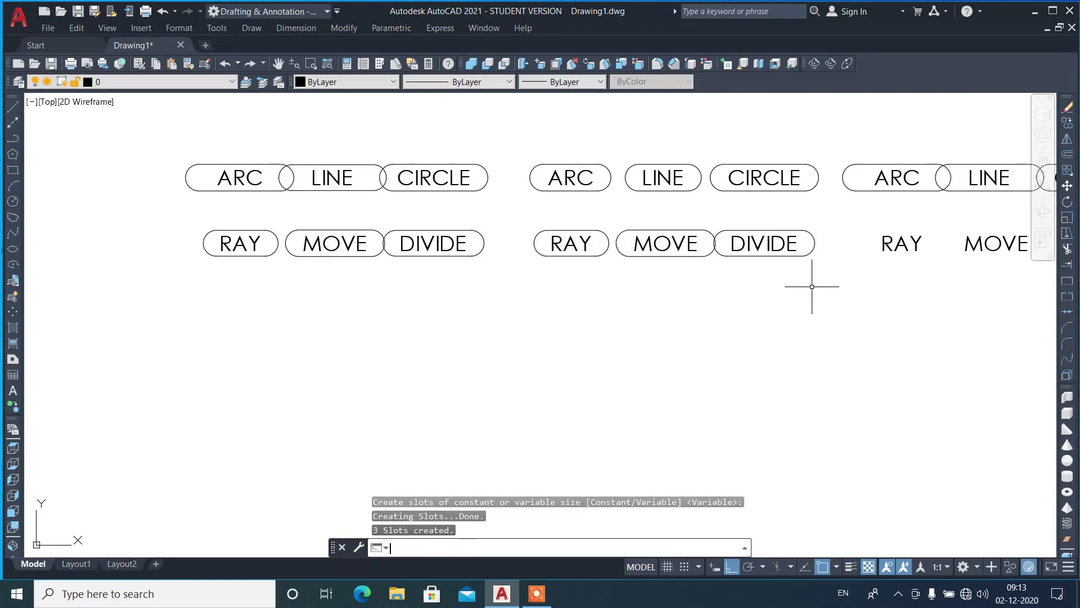
{"action": "scroll", "coordinate": [670, 261], "scroll_direction": "down", "scroll_amount": 2}
{"action": "scroll", "coordinate": [726, 236], "scroll_direction": "up", "scroll_amount": 5}
Enclose the last RAY, MOVE and DIVIDE row in variable-size slots with 0.35 offset
{"action": "key", "text": "Return"}
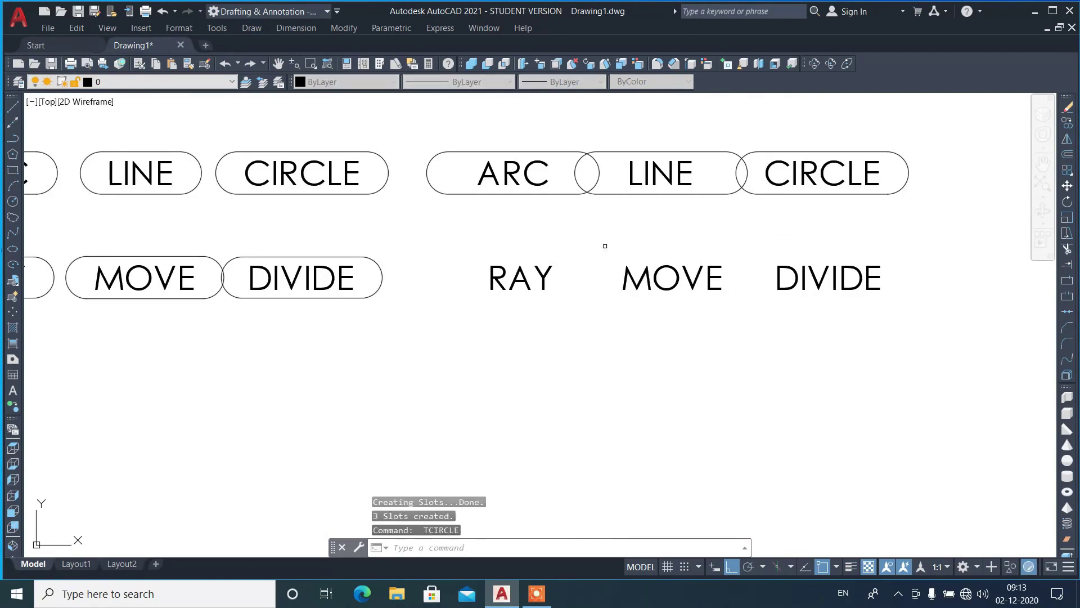
{"action": "left_click", "coordinate": [482, 251]}
{"action": "left_click", "coordinate": [930, 330]}
{"action": "key", "text": "Return"}
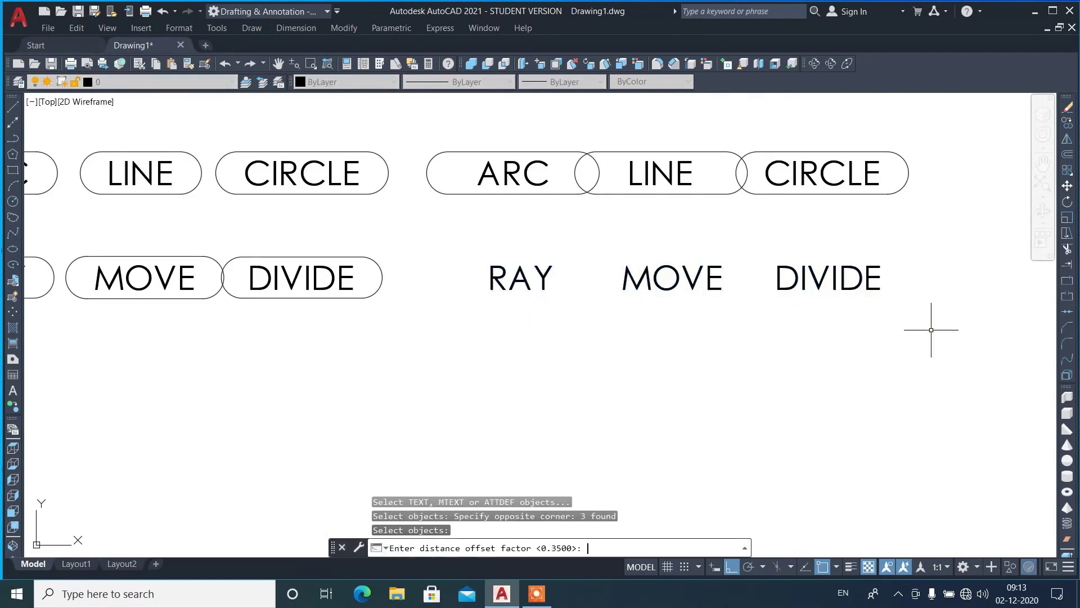
{"action": "key", "text": "Return"}
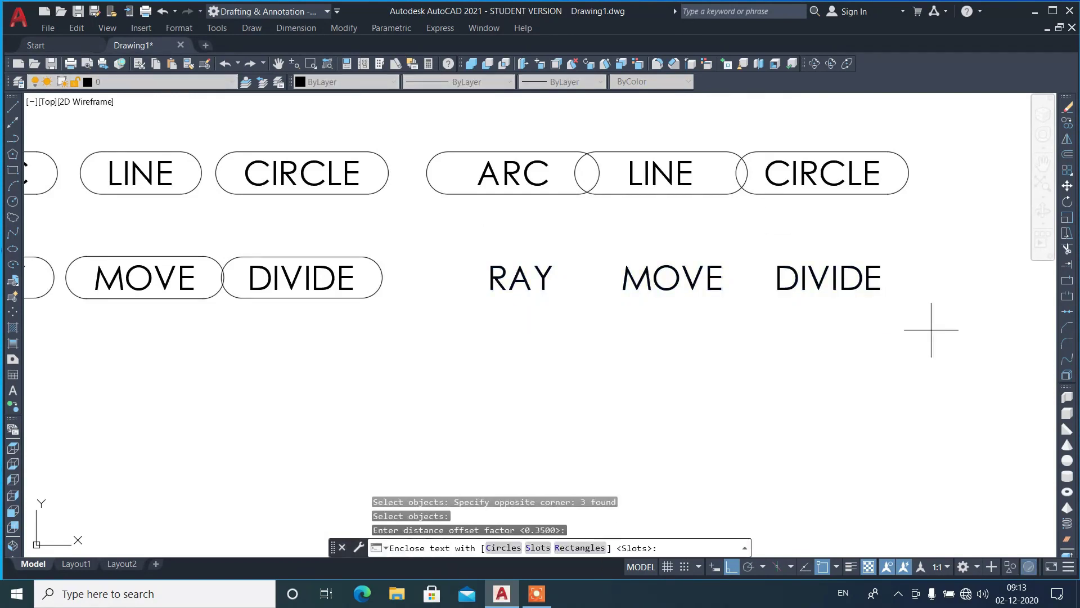
{"action": "key", "text": "Return"}
{"action": "type", "text": "v"}
{"action": "key", "text": "Return"}
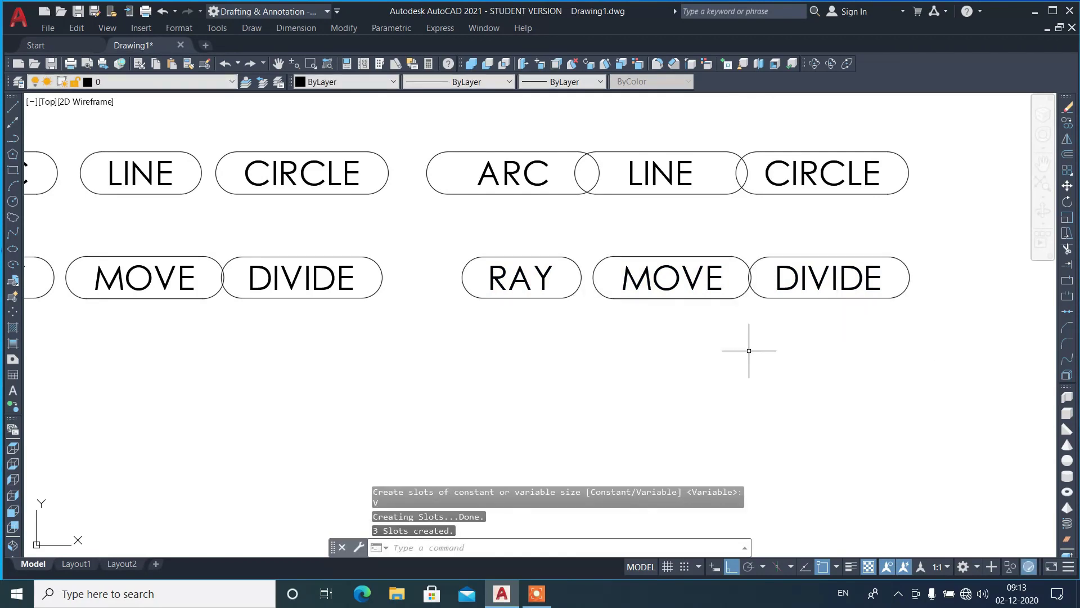
{"action": "scroll", "coordinate": [759, 232], "scroll_direction": "down", "scroll_amount": 2}
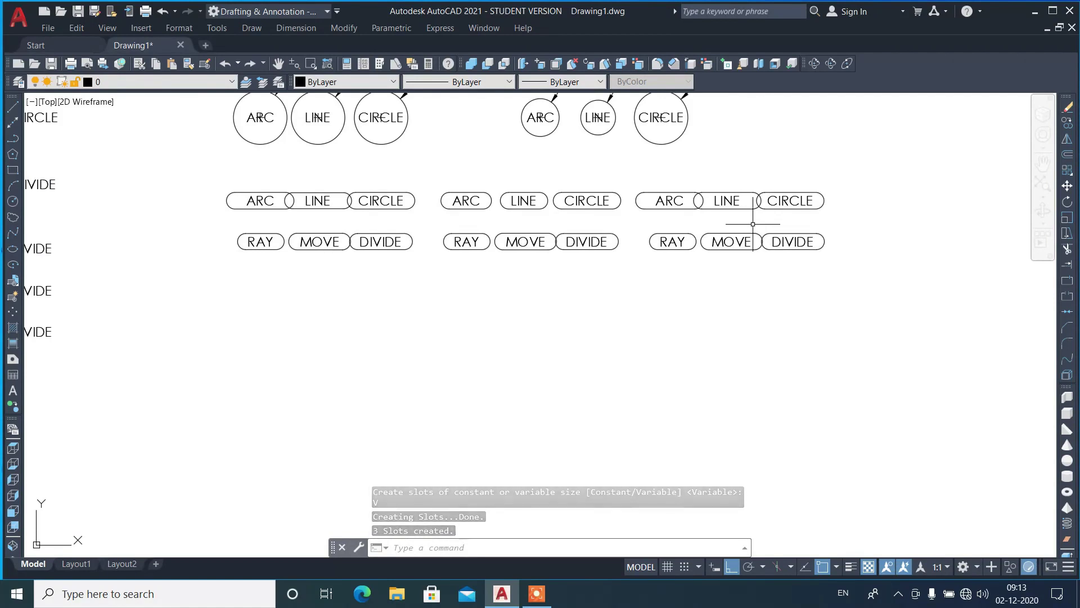
Move the right group's six RAY, MOVE, DIVIDE texts further to the right
{"action": "scroll", "coordinate": [595, 274], "scroll_direction": "down", "scroll_amount": 5}
{"action": "scroll", "coordinate": [484, 256], "scroll_direction": "up", "scroll_amount": 5}
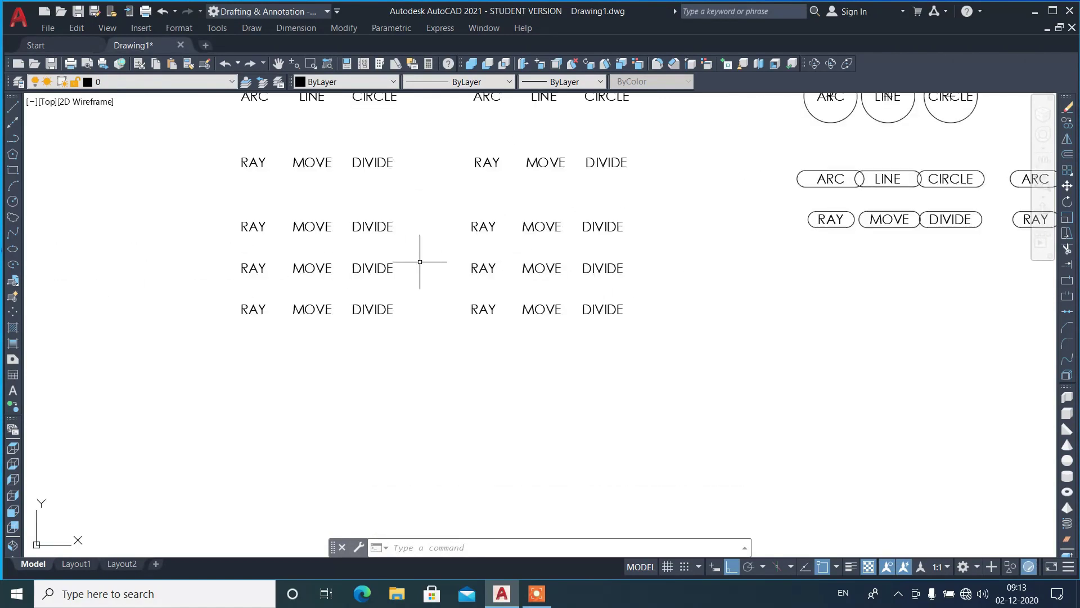
{"action": "left_click", "coordinate": [456, 253]}
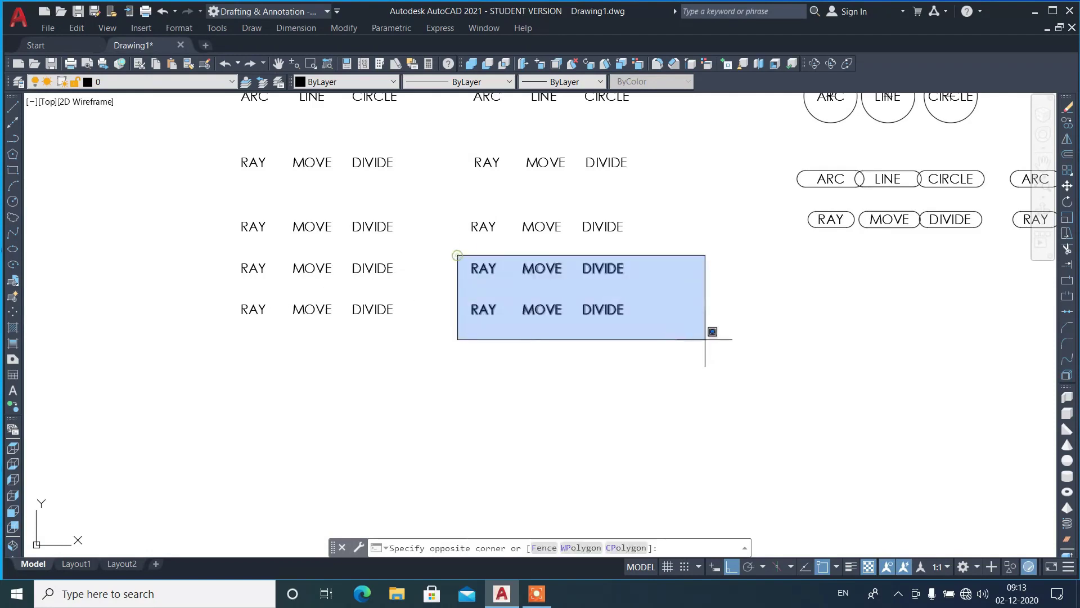
{"action": "left_click", "coordinate": [704, 339]}
{"action": "scroll", "coordinate": [513, 311], "scroll_direction": "down", "scroll_amount": 3}
{"action": "type", "text": "m"}
{"action": "key", "text": "Return"}
{"action": "left_click", "coordinate": [622, 343]}
{"action": "left_click", "coordinate": [862, 360]}
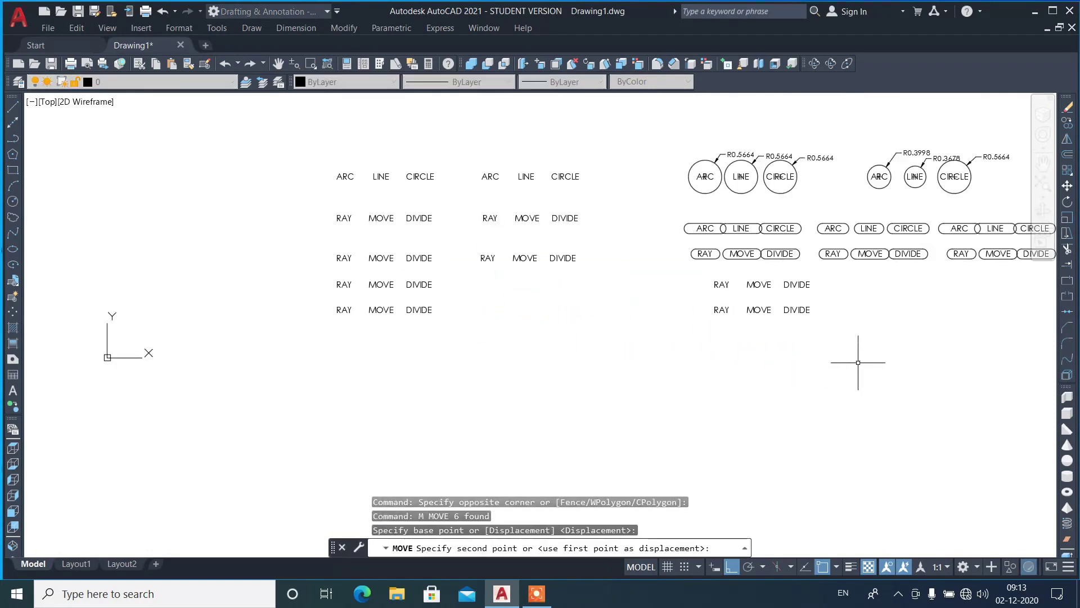
{"action": "scroll", "coordinate": [866, 320], "scroll_direction": "up", "scroll_amount": 3}
Copy the first RAY, MOVE, DIVIDE row twice to positions further right
{"action": "left_click", "coordinate": [596, 247]}
{"action": "left_click", "coordinate": [839, 345]}
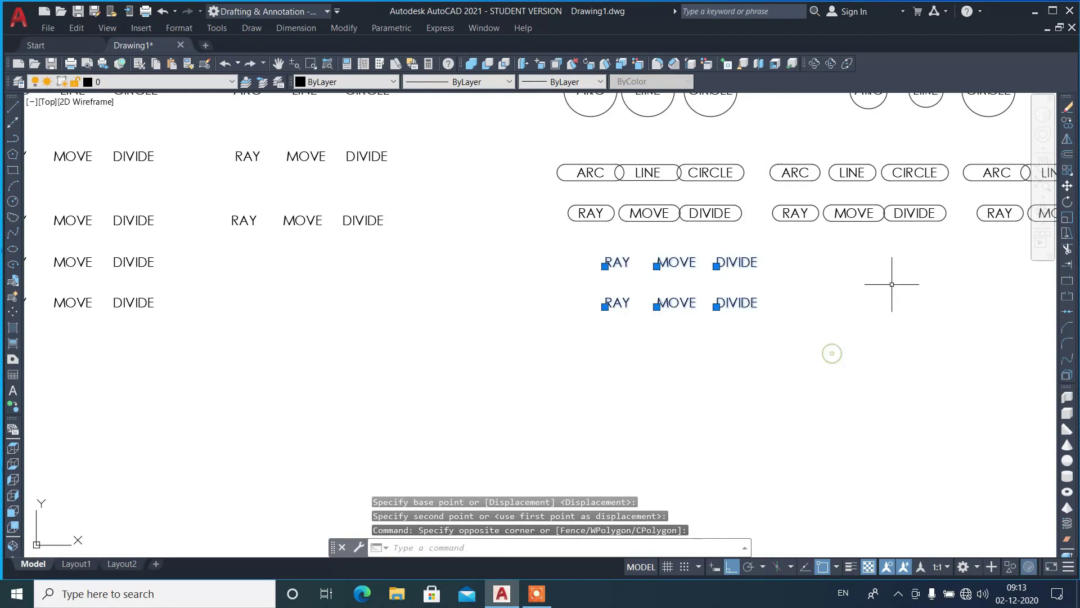
{"action": "scroll", "coordinate": [894, 282], "scroll_direction": "up", "scroll_amount": 4}
{"action": "scroll", "coordinate": [579, 297], "scroll_direction": "down", "scroll_amount": 3}
{"action": "key", "text": "Escape"}
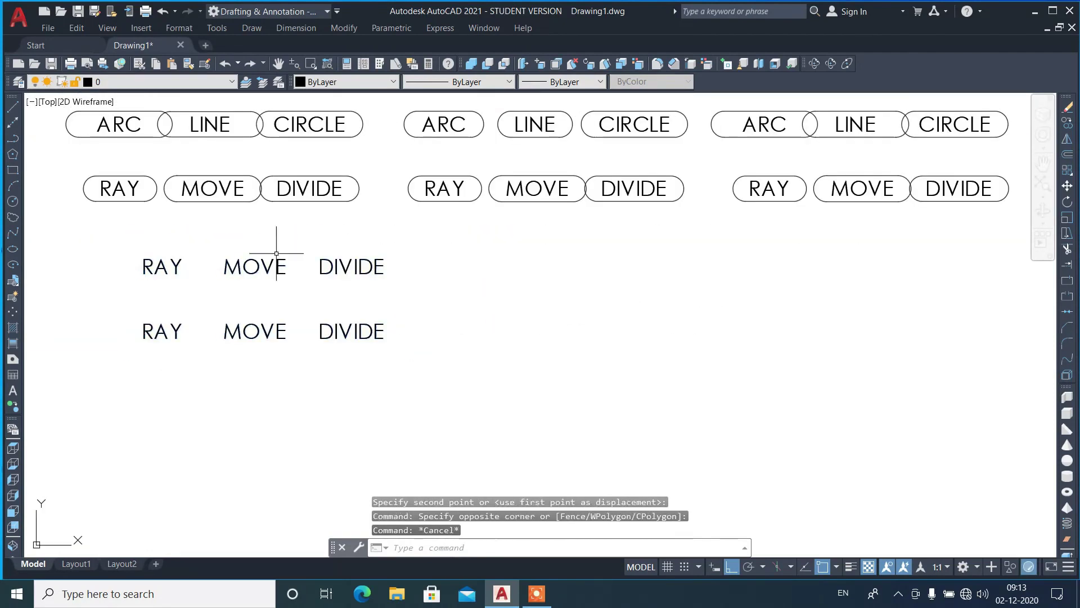
{"action": "left_click", "coordinate": [128, 243]}
{"action": "left_click", "coordinate": [412, 285]}
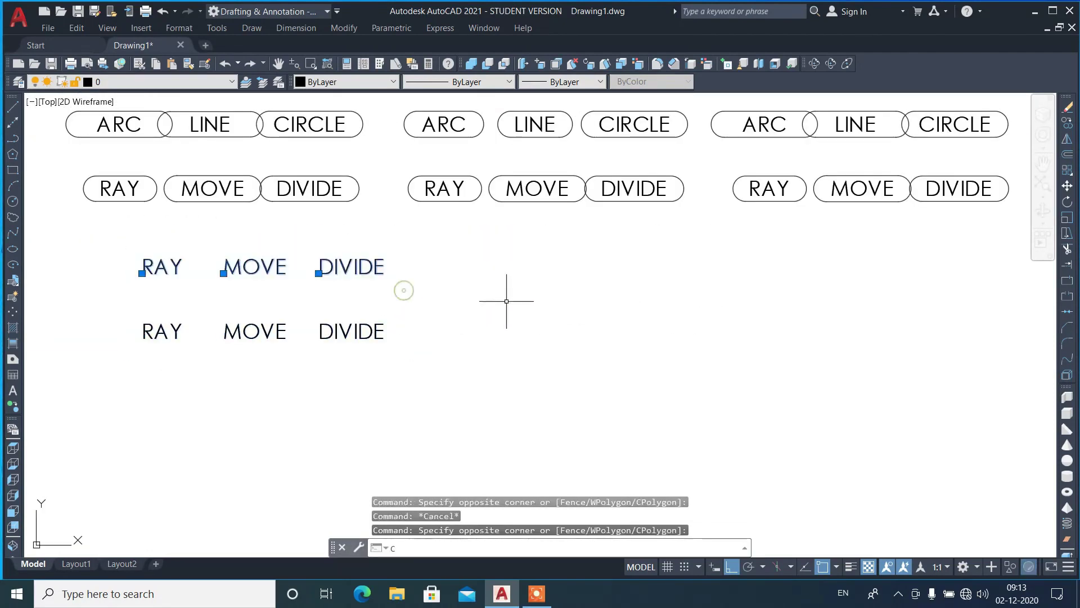
{"action": "type", "text": "cp"}
{"action": "key", "text": "Return"}
{"action": "left_click", "coordinate": [390, 366]}
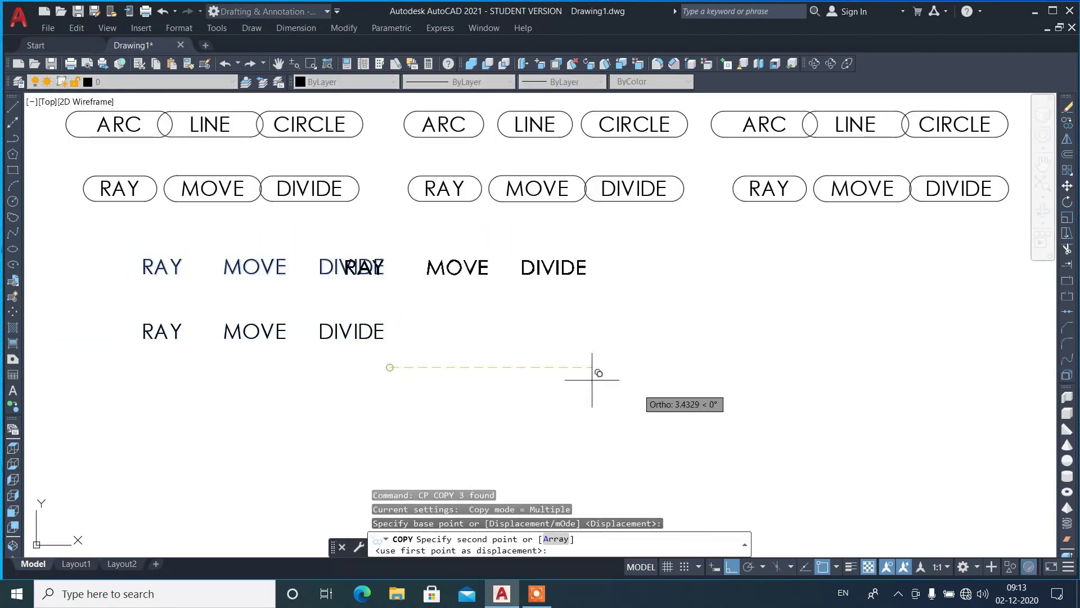
{"action": "left_click", "coordinate": [692, 378]}
{"action": "left_click", "coordinate": [1017, 393]}
{"action": "key", "text": "Return"}
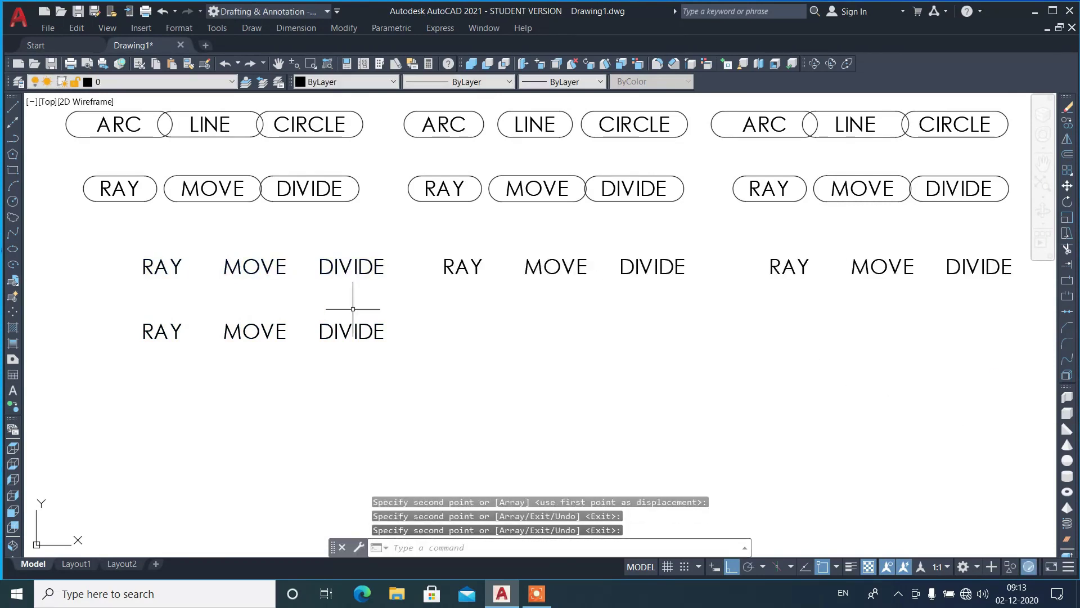
Start TCIRCLE and begin a window selection around the texts to enclose
{"action": "scroll", "coordinate": [279, 287], "scroll_direction": "up", "scroll_amount": 2}
{"action": "type", "text": "tcircle"}
{"action": "key", "text": "Return"}
{"action": "left_click", "coordinate": [54, 229]}
Box the left RAY, MOVE, DIVIDE texts in constant-width rectangles at the default offset
{"action": "left_click", "coordinate": [488, 298]}
{"action": "key", "text": "Return"}
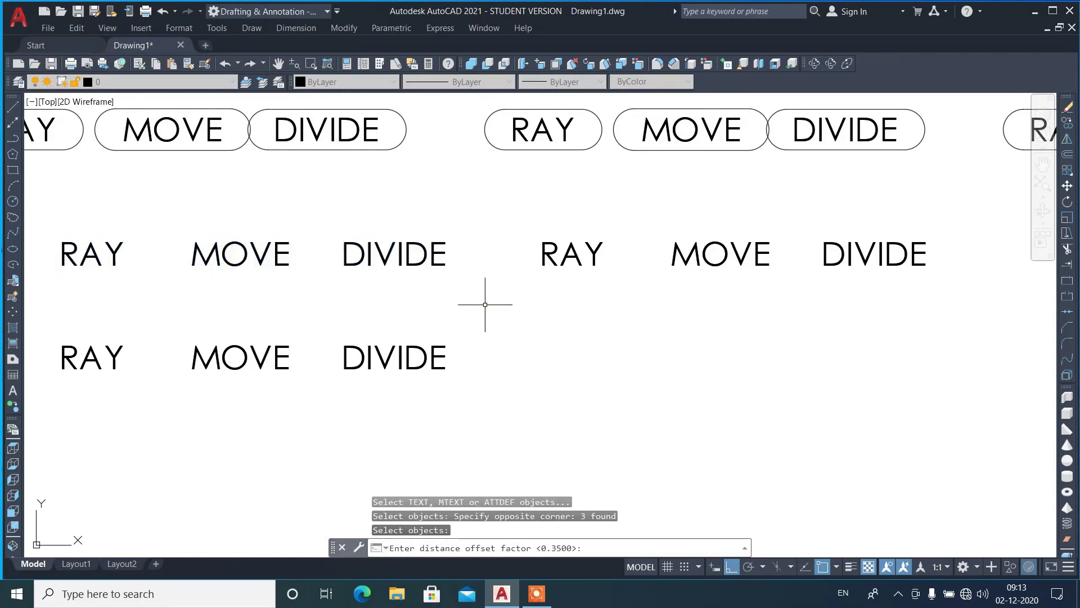
{"action": "key", "text": "Return"}
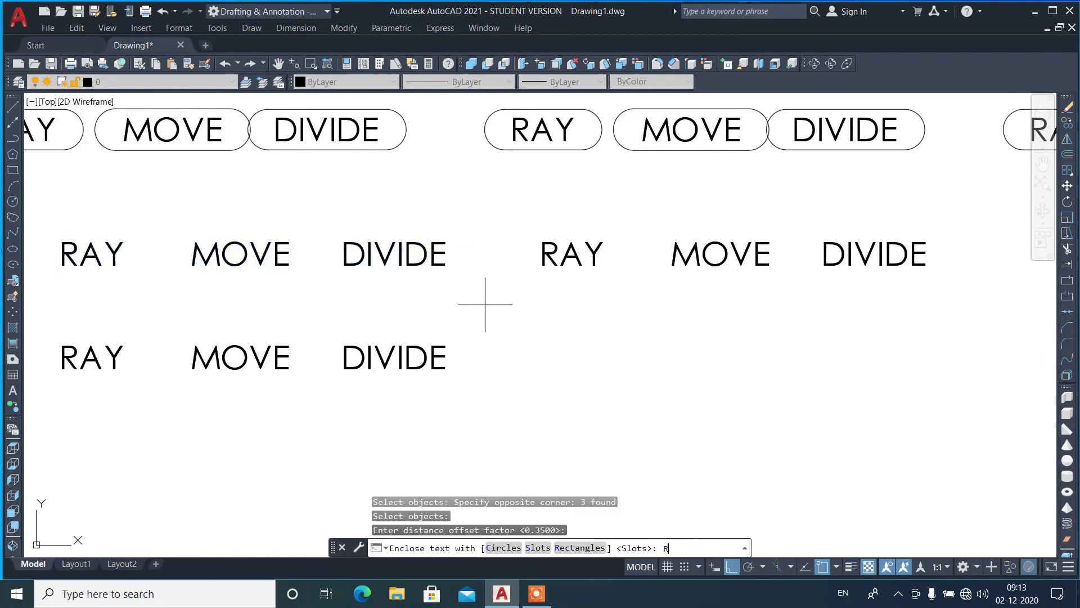
{"action": "key", "text": "Return"}
{"action": "key", "text": "Return"}
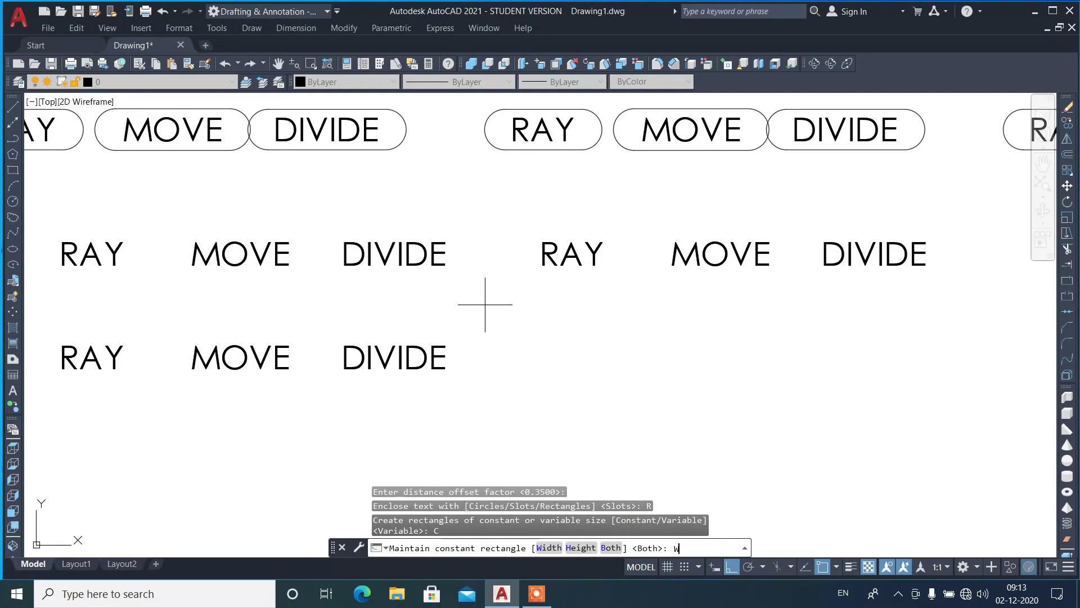
{"action": "key", "text": "Return"}
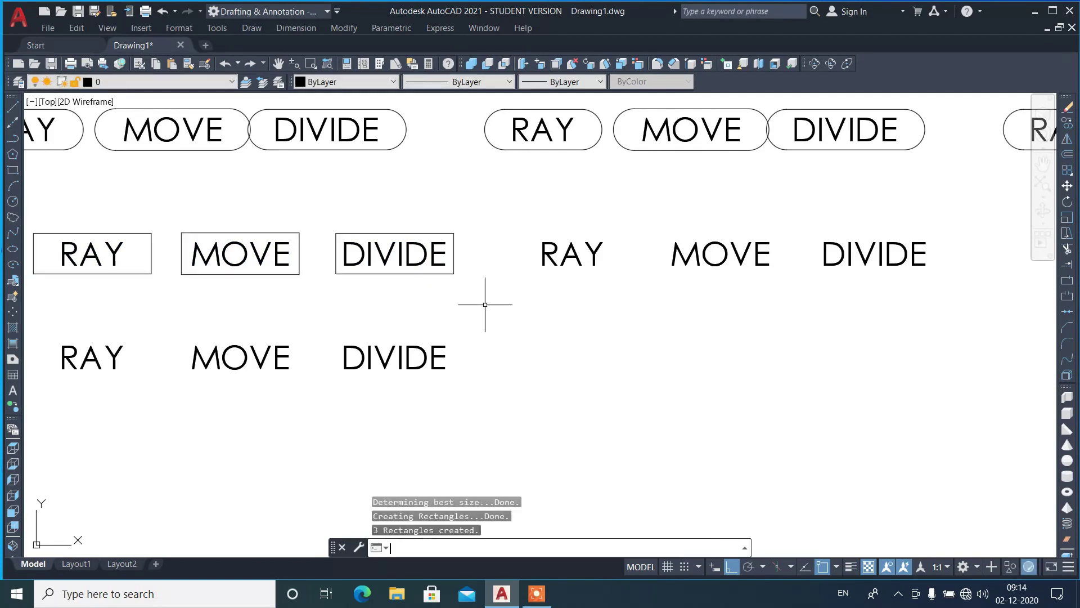
Try enclosing the middle texts in rectangles, then undo that attempt
{"action": "key", "text": "Return"}
{"action": "left_click", "coordinate": [533, 220]}
{"action": "left_click", "coordinate": [943, 309]}
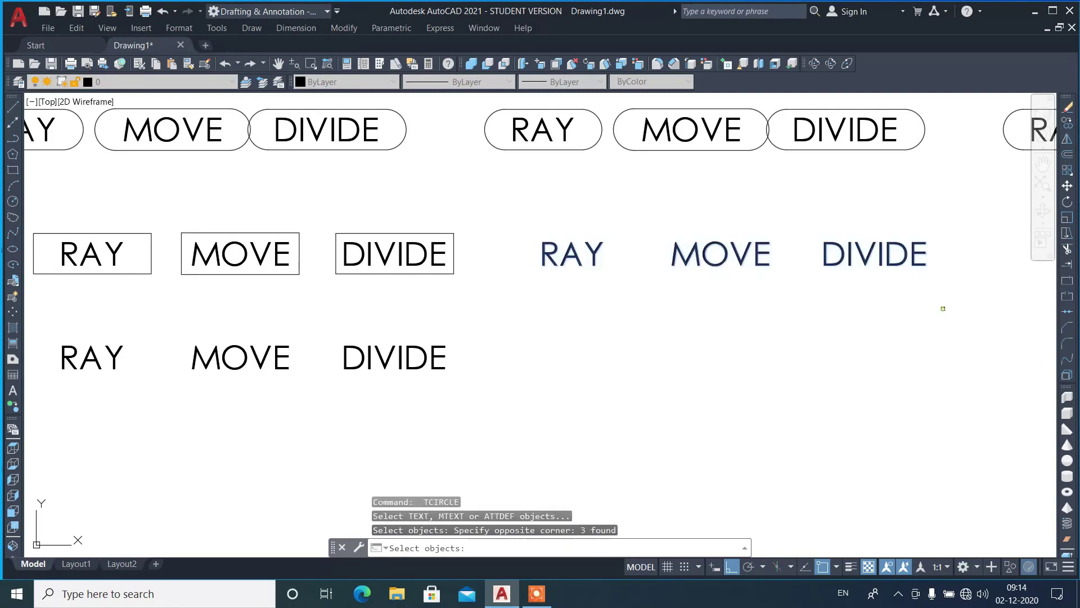
{"action": "key", "text": "Return"}
{"action": "key", "text": "Return"}
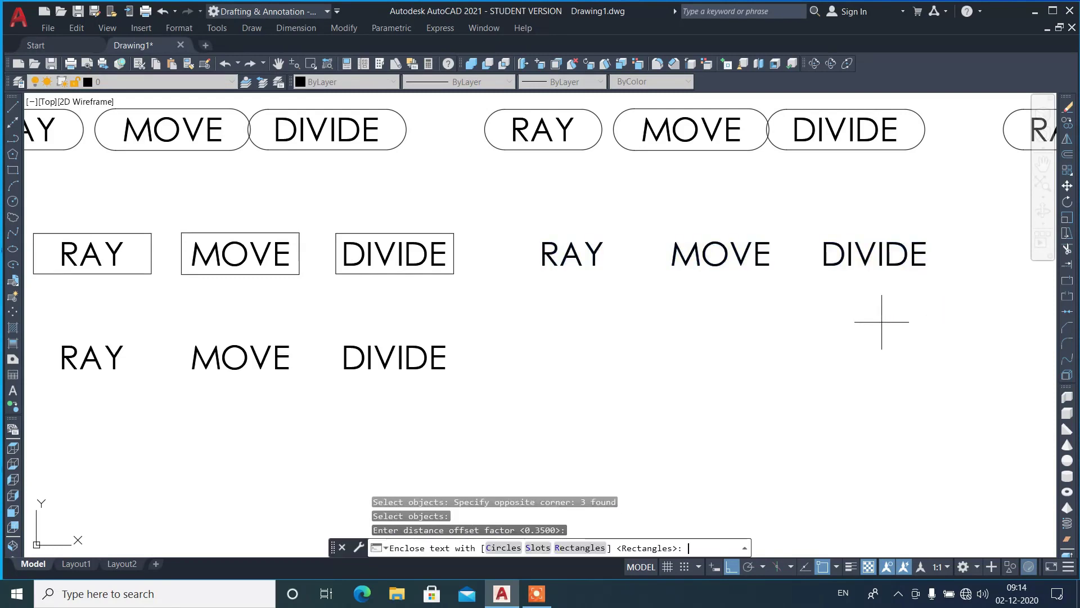
{"action": "type", "text": "R"}
{"action": "key", "text": "Return"}
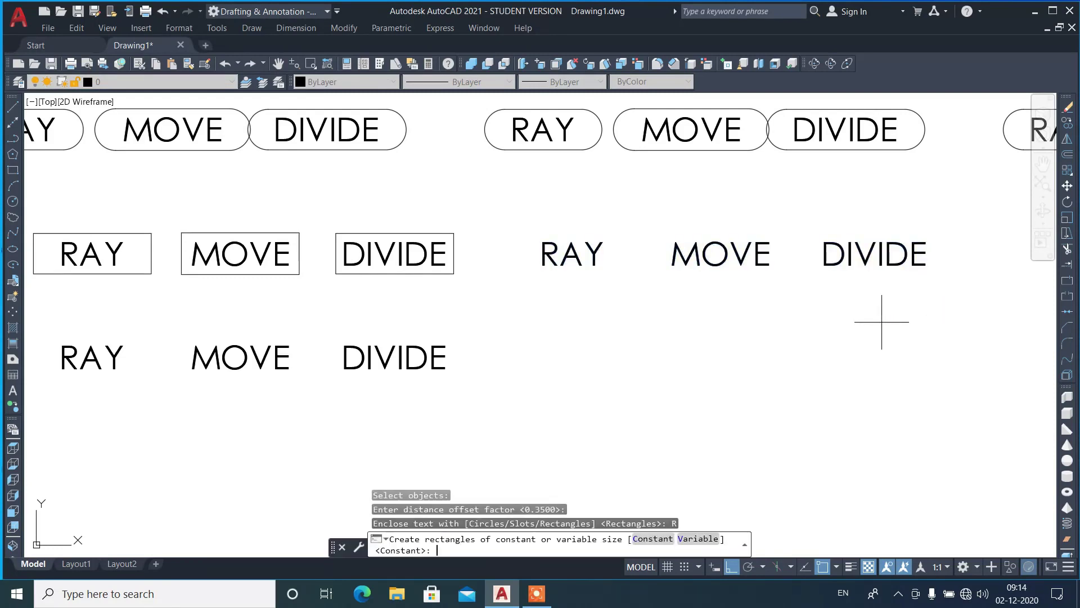
Re-enclose the middle RAY, MOVE, DIVIDE texts in constant-height rectangles
{"action": "key", "text": "Return"}
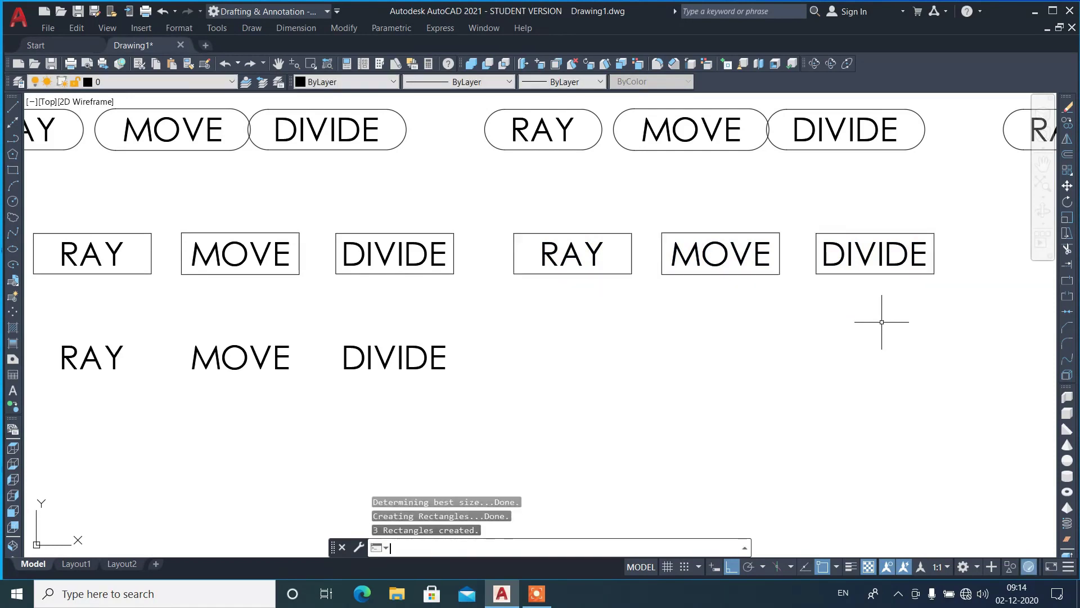
{"action": "key", "text": "ctrl+z"}
{"action": "type", "text": "CIRCLE"}
{"action": "key", "text": "Return"}
{"action": "left_click", "coordinate": [524, 229]}
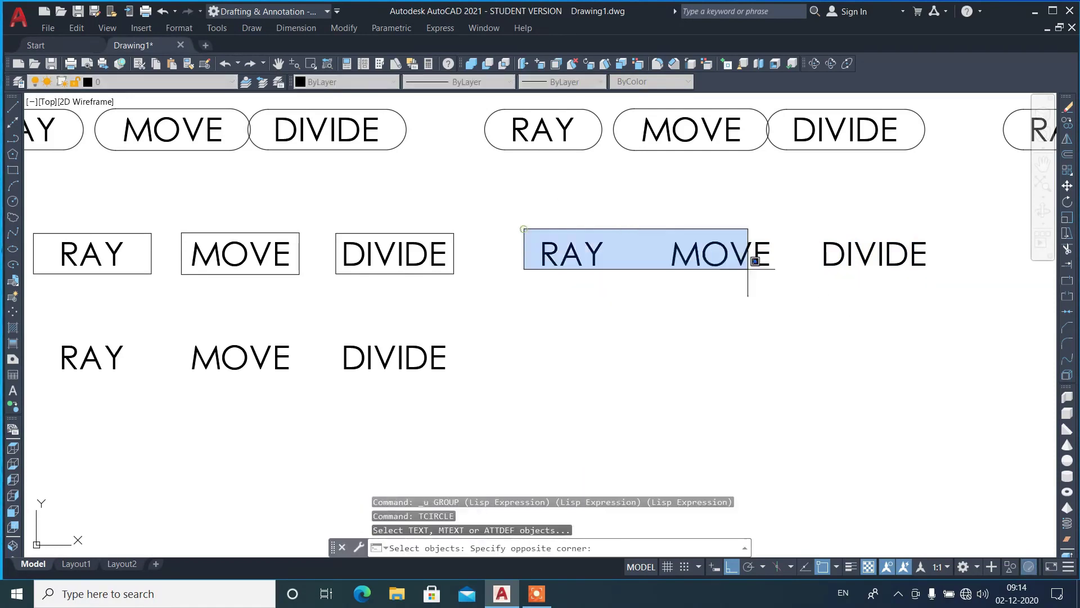
{"action": "left_click", "coordinate": [910, 303]}
{"action": "key", "text": "Return"}
{"action": "key", "text": "Return"}
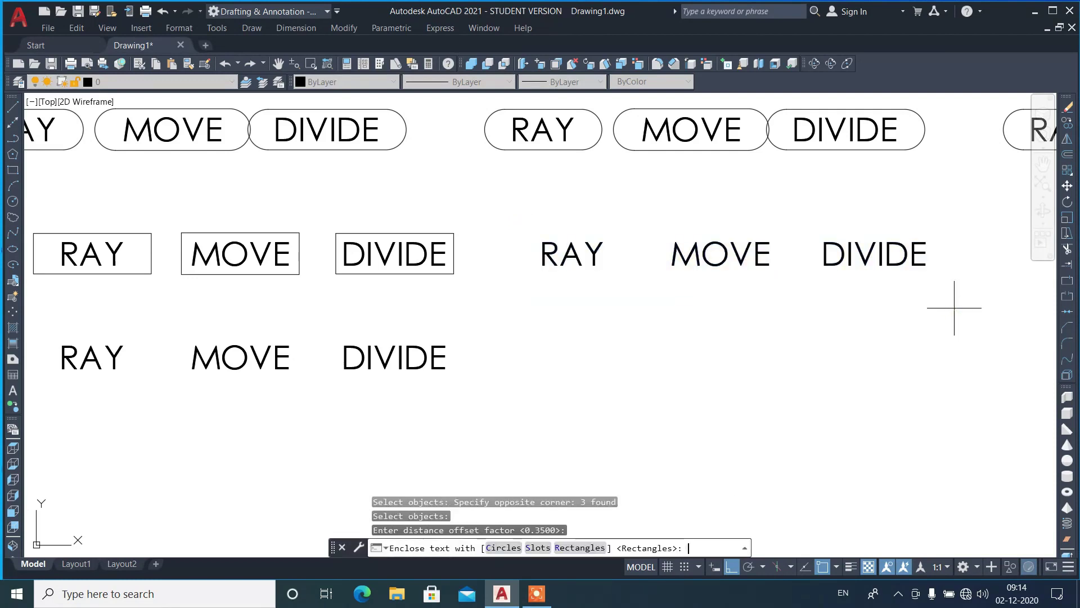
{"action": "type", "text": "R"}
{"action": "key", "text": "Return"}
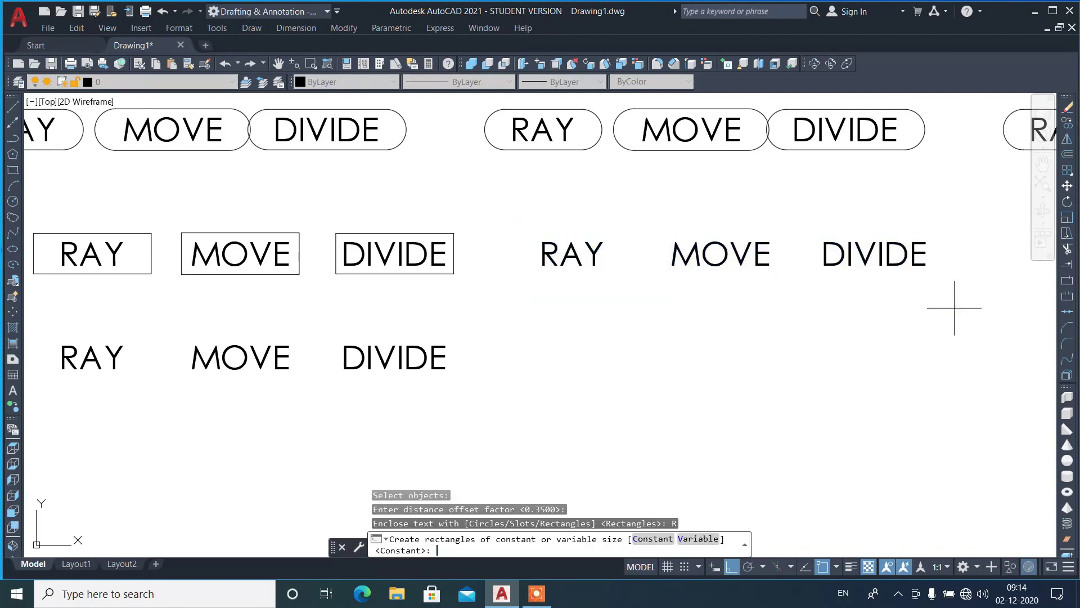
{"action": "type", "text": "C"}
{"action": "key", "text": "Return"}
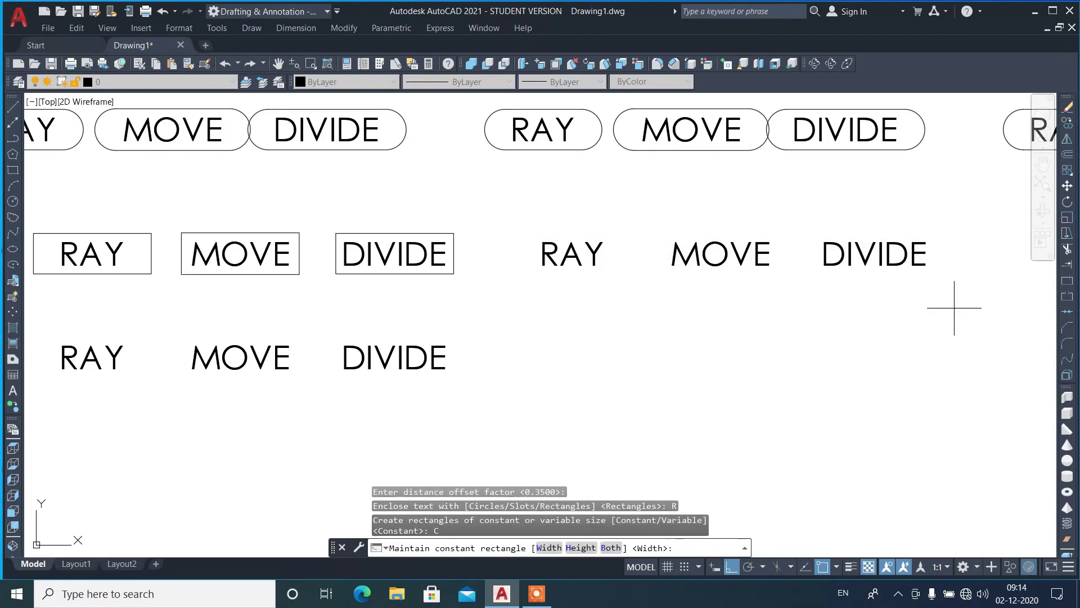
{"action": "key", "text": "Return"}
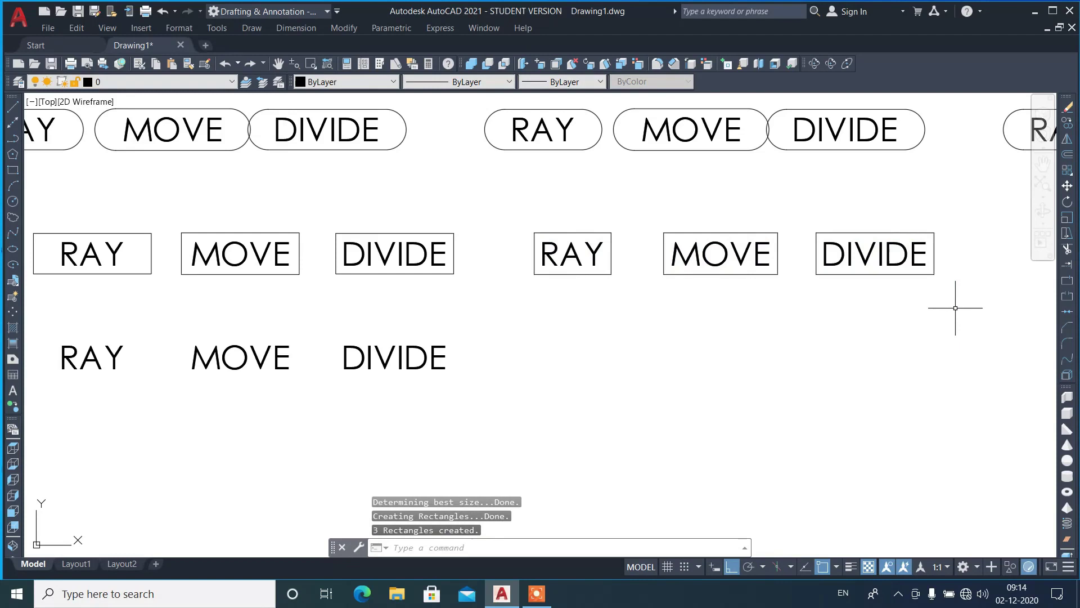
{"action": "scroll", "coordinate": [34, 256], "scroll_direction": "up", "scroll_amount": 2}
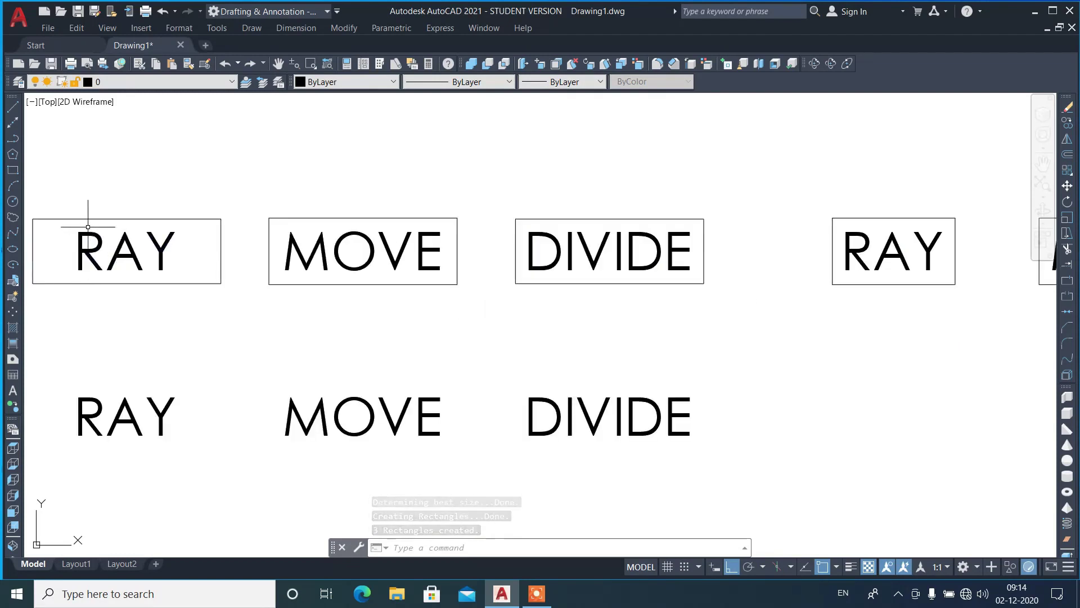
{"action": "scroll", "coordinate": [88, 227], "scroll_direction": "down", "scroll_amount": 2}
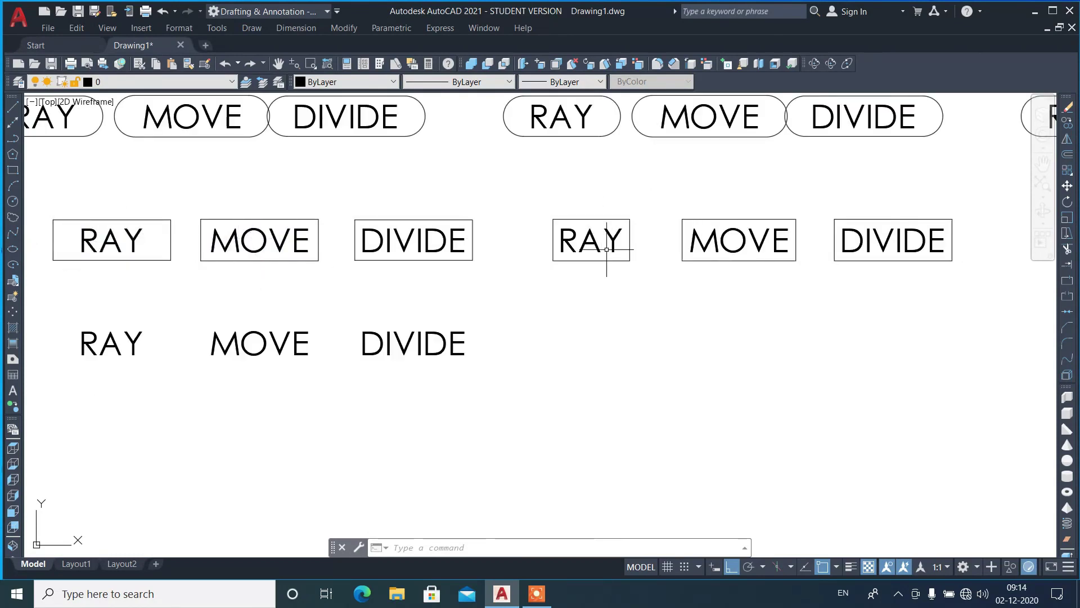
{"action": "scroll", "coordinate": [603, 249], "scroll_direction": "down", "scroll_amount": 4}
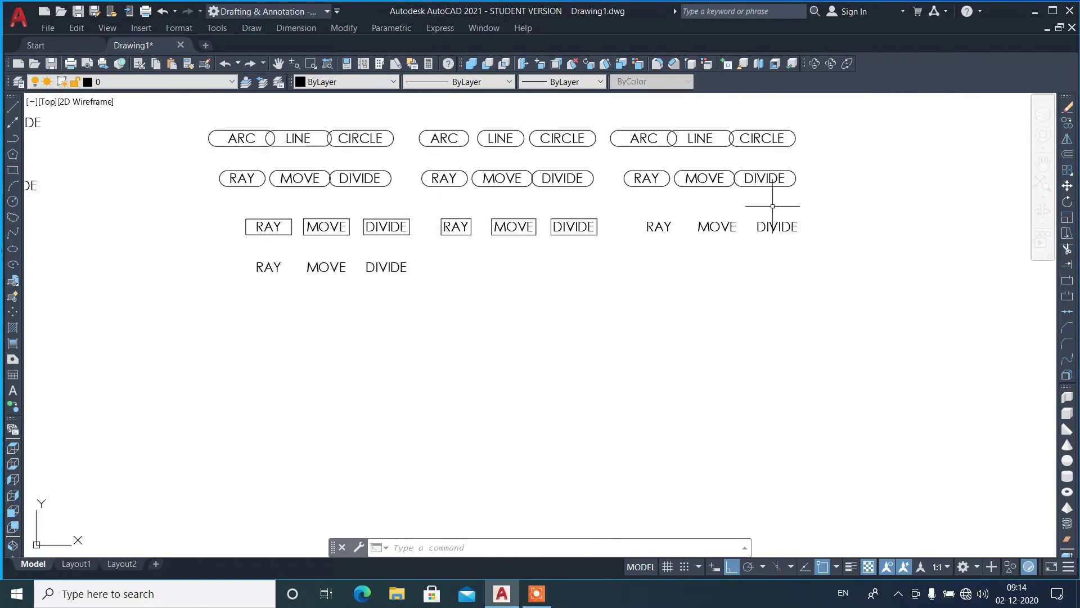
{"action": "scroll", "coordinate": [770, 205], "scroll_direction": "up", "scroll_amount": 2}
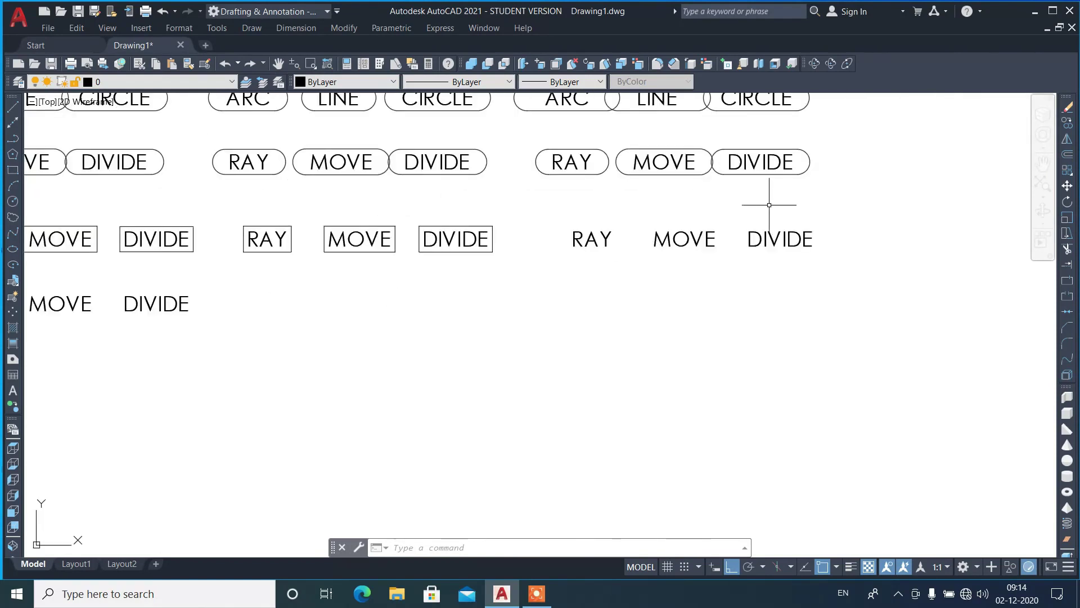
Enclose the right RAY, MOVE, DIVIDE texts in rectangles of constant width and height
{"action": "type", "text": "tc"}
{"action": "key", "text": "Return"}
{"action": "left_click", "coordinate": [553, 213]}
{"action": "left_click", "coordinate": [897, 292]}
{"action": "key", "text": "Return"}
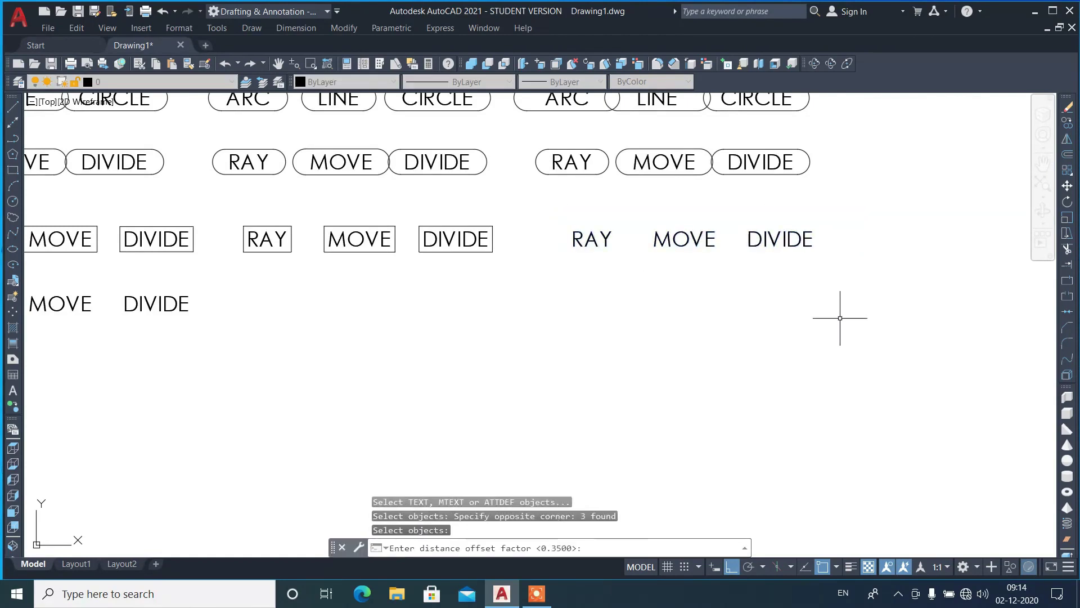
{"action": "key", "text": "Return"}
{"action": "type", "text": "R"}
{"action": "key", "text": "Return"}
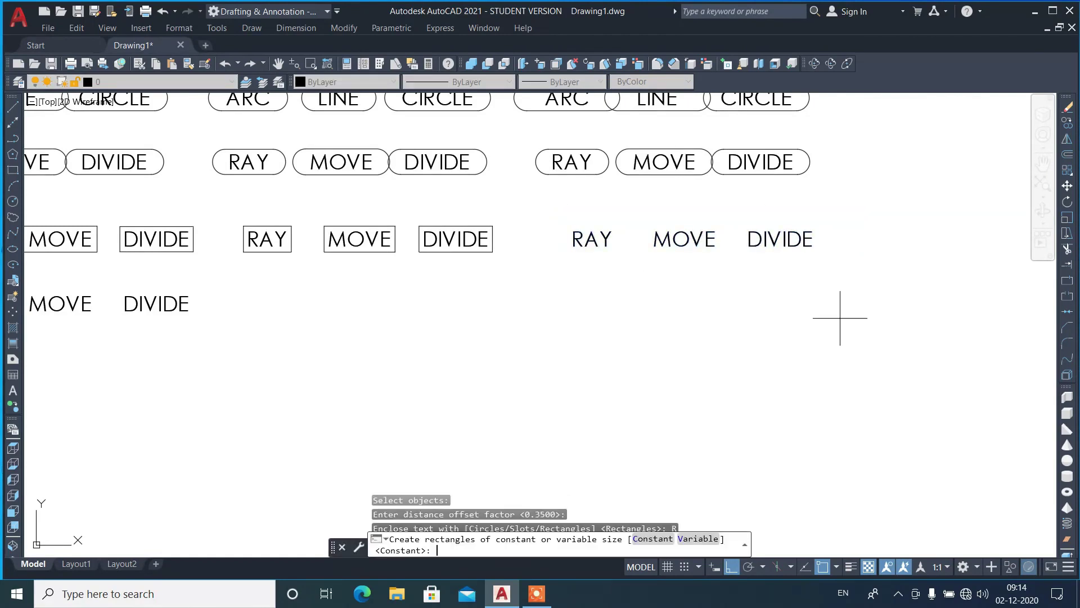
{"action": "type", "text": "C"}
{"action": "key", "text": "Return"}
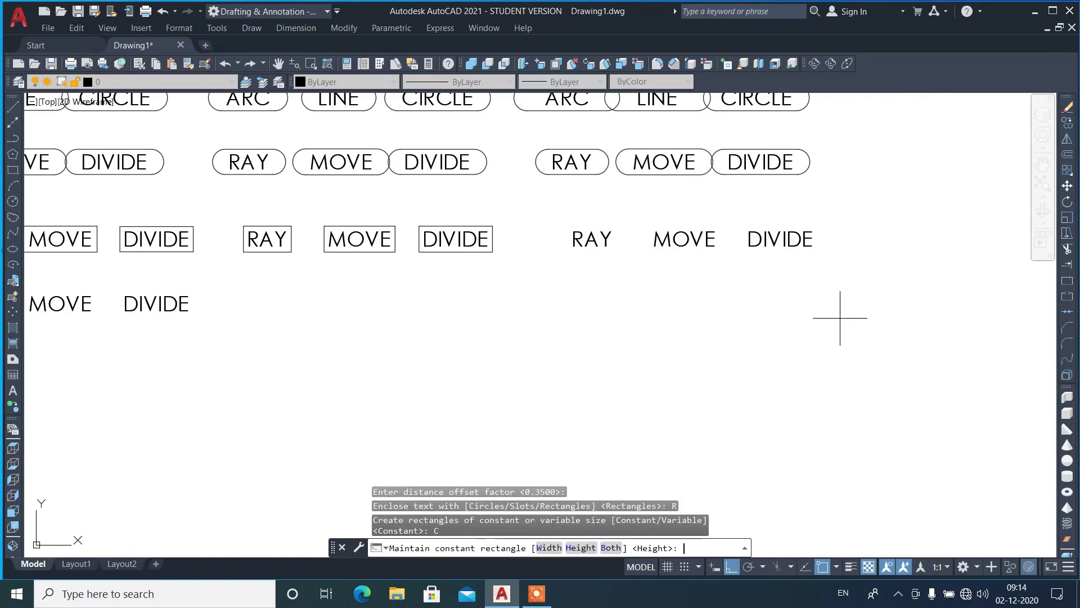
{"action": "type", "text": "B"}
{"action": "key", "text": "Return"}
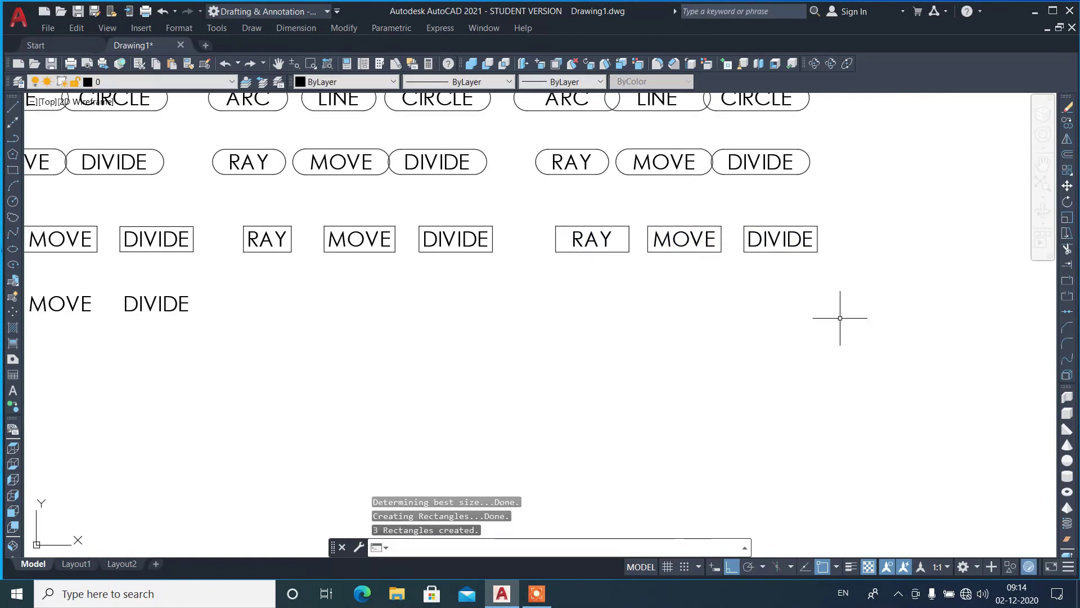
{"action": "scroll", "coordinate": [417, 279], "scroll_direction": "down", "scroll_amount": 1}
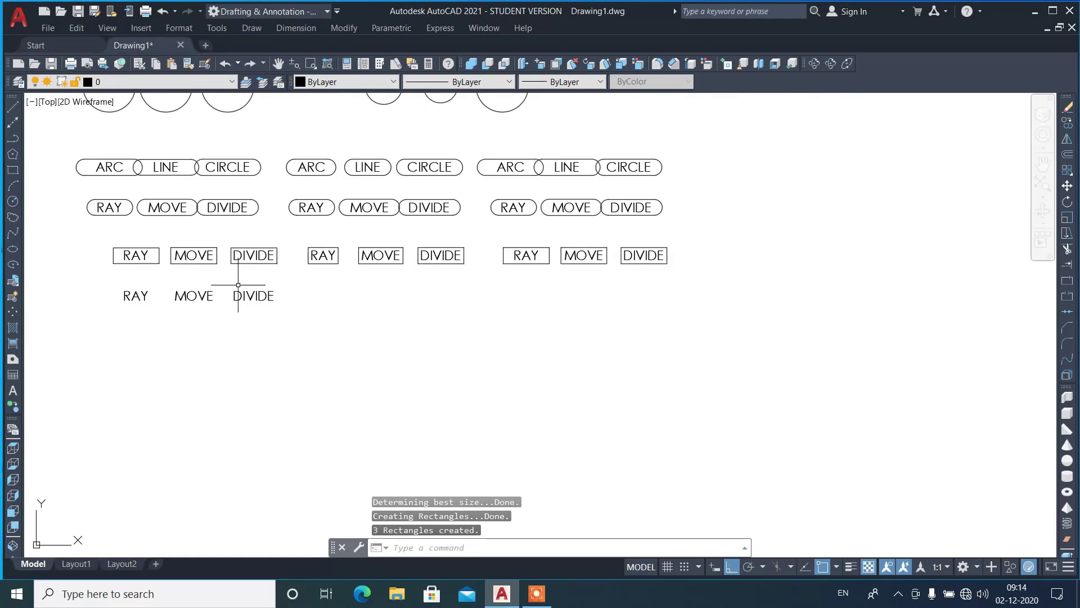
{"action": "scroll", "coordinate": [139, 275], "scroll_direction": "up", "scroll_amount": 2}
{"action": "scroll", "coordinate": [139, 275], "scroll_direction": "up", "scroll_amount": 2}
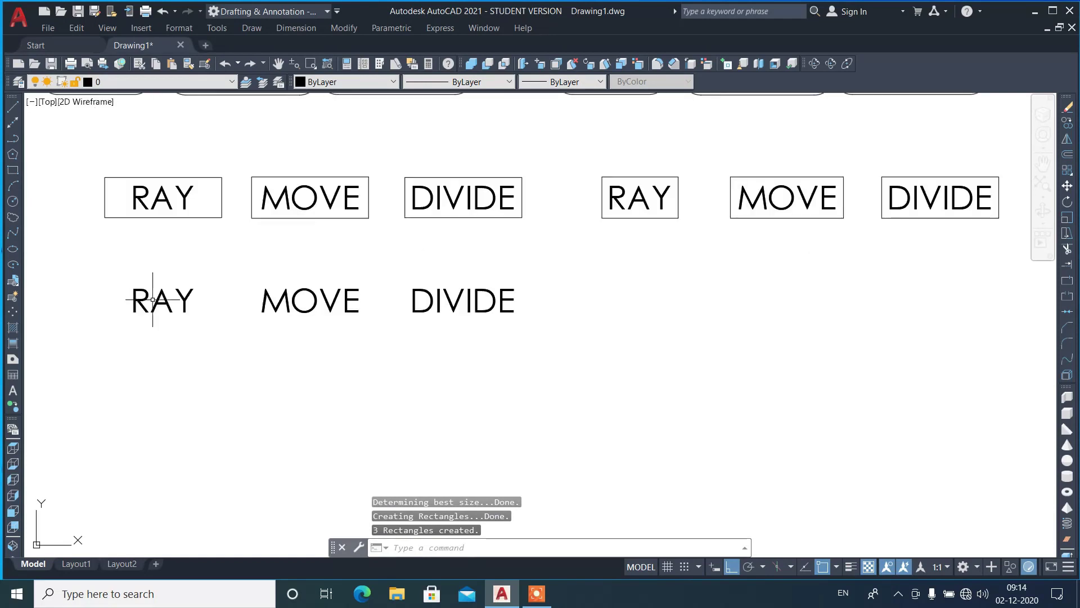
Enclose the lower-row texts in variable-size rectangles with TCIRCLE
{"action": "type", "text": "TCIRCLE"}
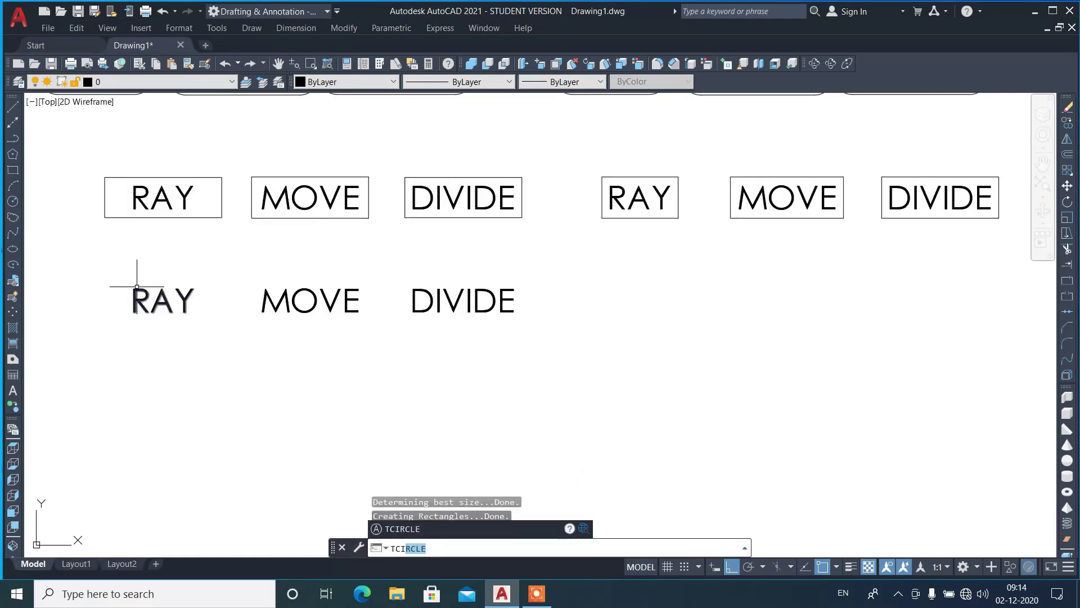
{"action": "key", "text": "Return"}
{"action": "left_click", "coordinate": [67, 262]}
{"action": "left_click", "coordinate": [666, 435]}
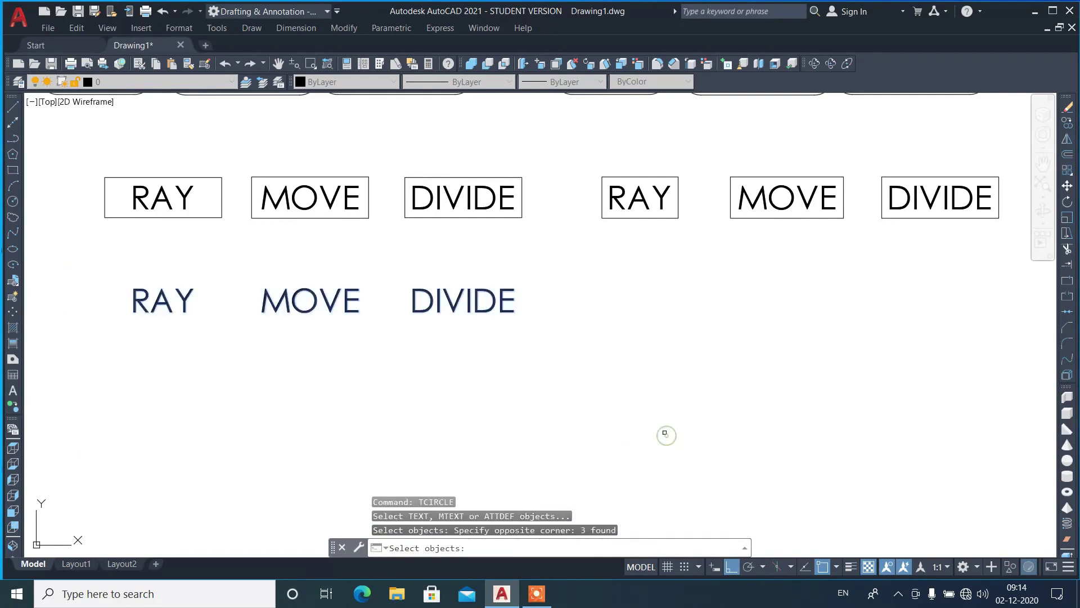
{"action": "key", "text": "Return"}
{"action": "key", "text": "Return"}
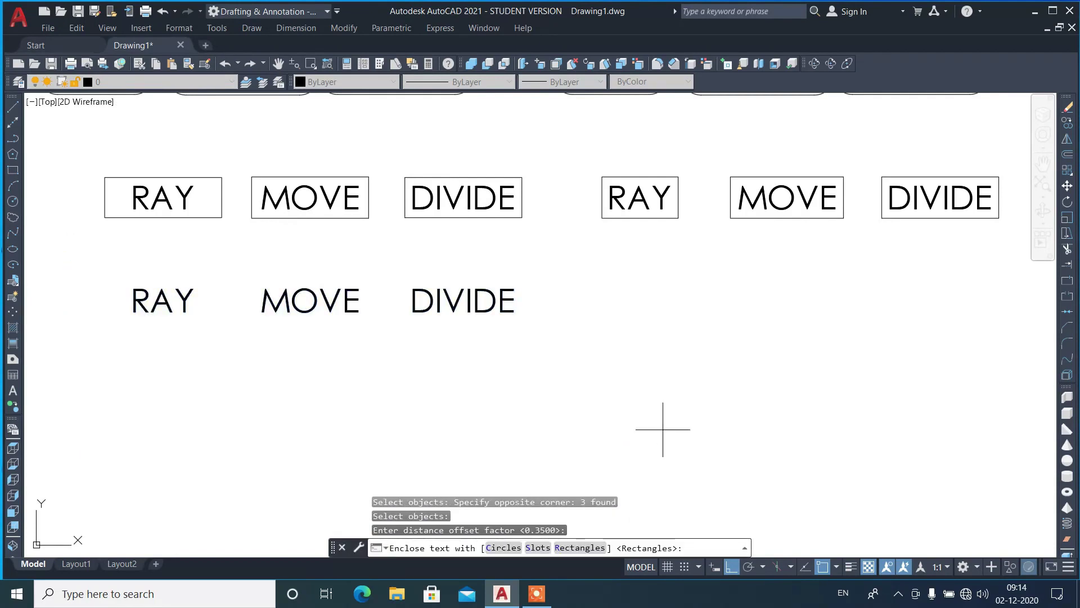
{"action": "type", "text": "R"}
{"action": "key", "text": "Return"}
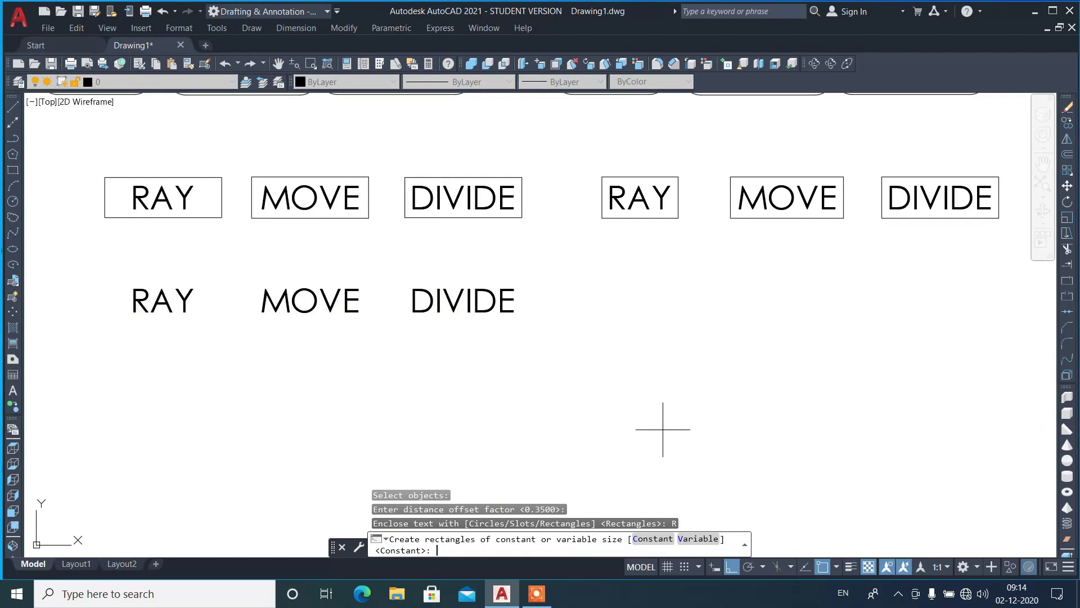
{"action": "key", "text": "Return"}
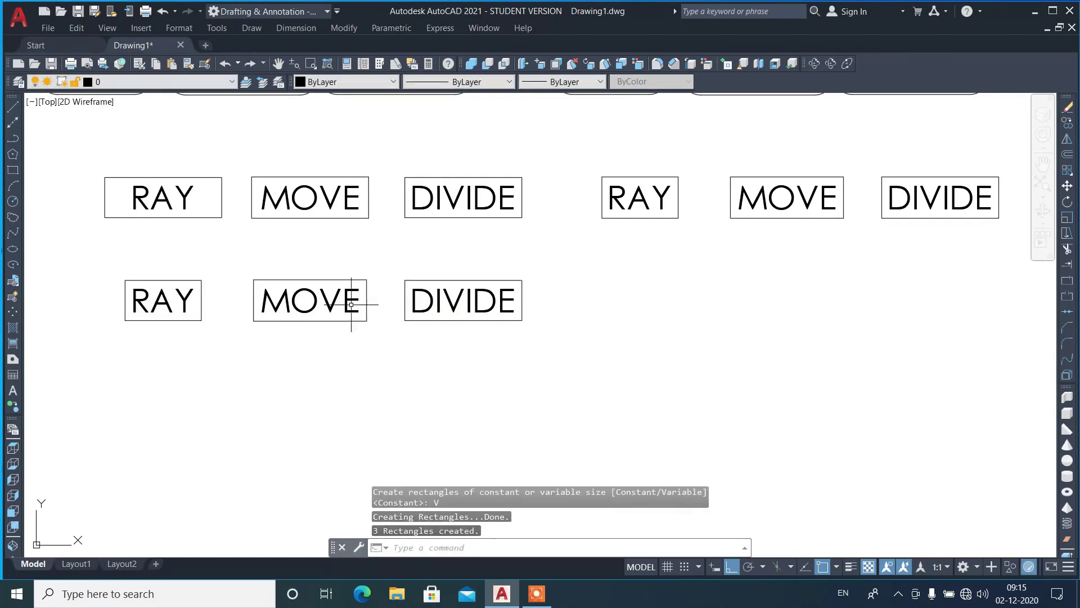
{"action": "scroll", "coordinate": [446, 294], "scroll_direction": "down", "scroll_amount": 2}
{"action": "scroll", "coordinate": [349, 270], "scroll_direction": "down", "scroll_amount": 3}
{"action": "scroll", "coordinate": [157, 297], "scroll_direction": "up", "scroll_amount": 2}
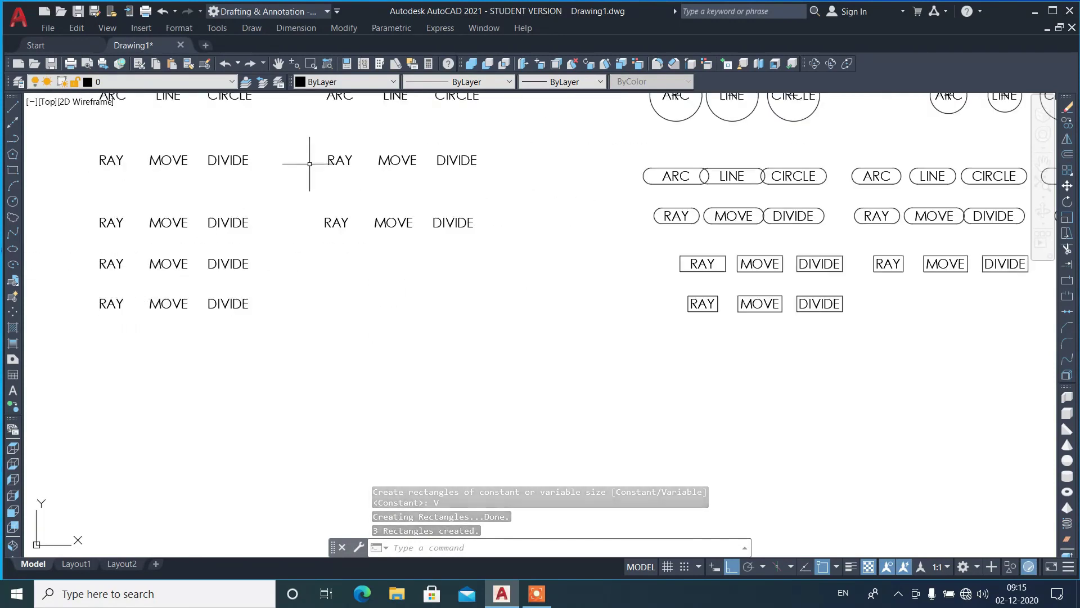
{"action": "scroll", "coordinate": [352, 264], "scroll_direction": "down", "scroll_amount": 2}
Copy the ARC, LINE, CIRCLE labels twice, stacked below the originals
{"action": "left_click", "coordinate": [328, 145]}
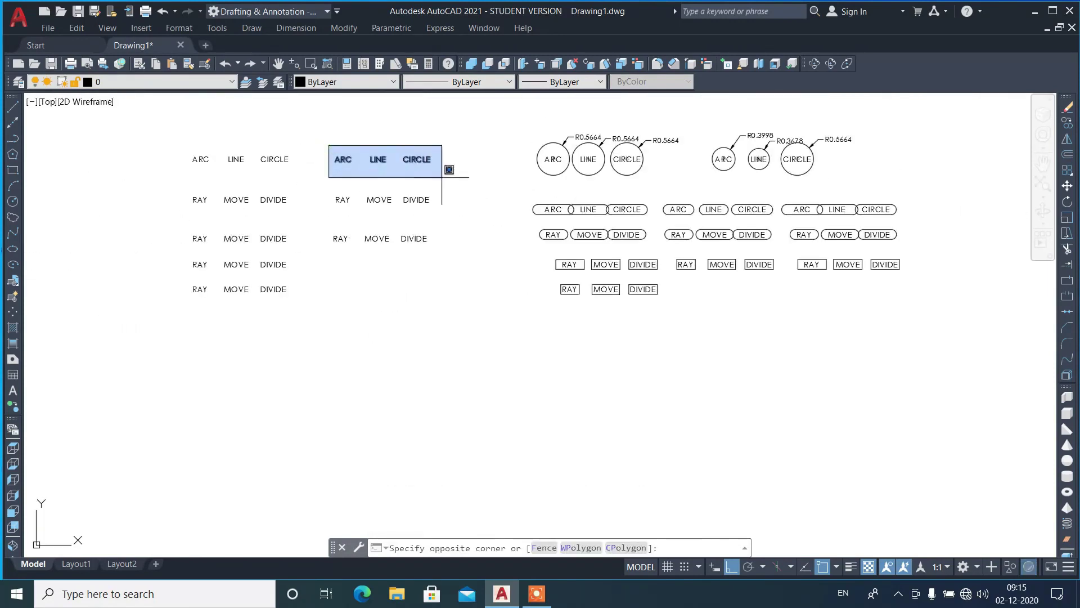
{"action": "left_click", "coordinate": [450, 173]}
{"action": "type", "text": "cp"}
{"action": "key", "text": "Return"}
{"action": "left_click", "coordinate": [388, 171]}
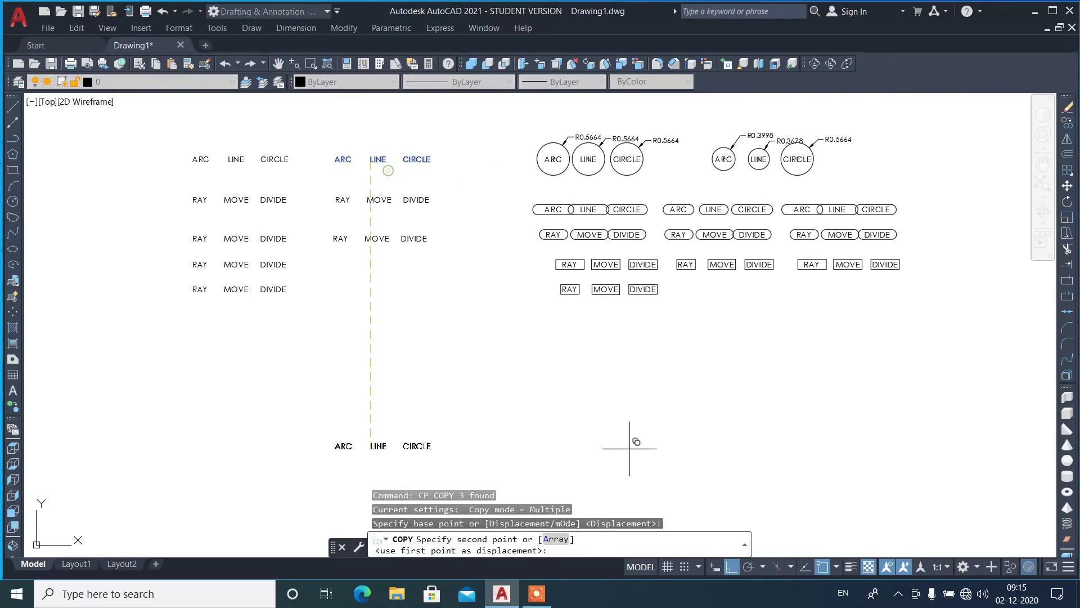
{"action": "left_click", "coordinate": [736, 569]}
{"action": "scroll", "coordinate": [754, 397], "scroll_direction": "up", "scroll_amount": 5}
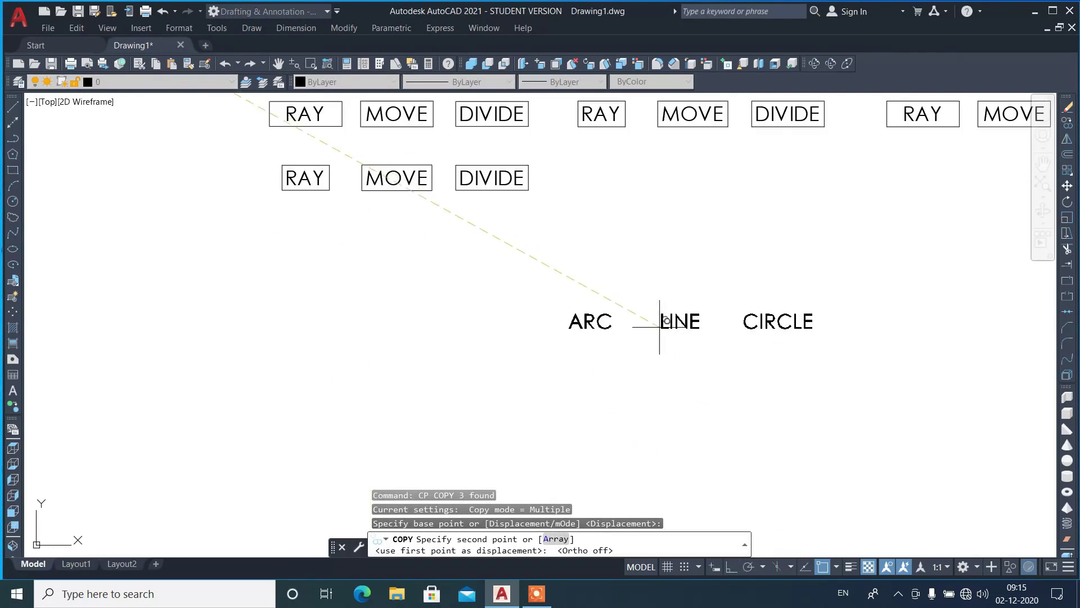
{"action": "left_click", "coordinate": [506, 286]}
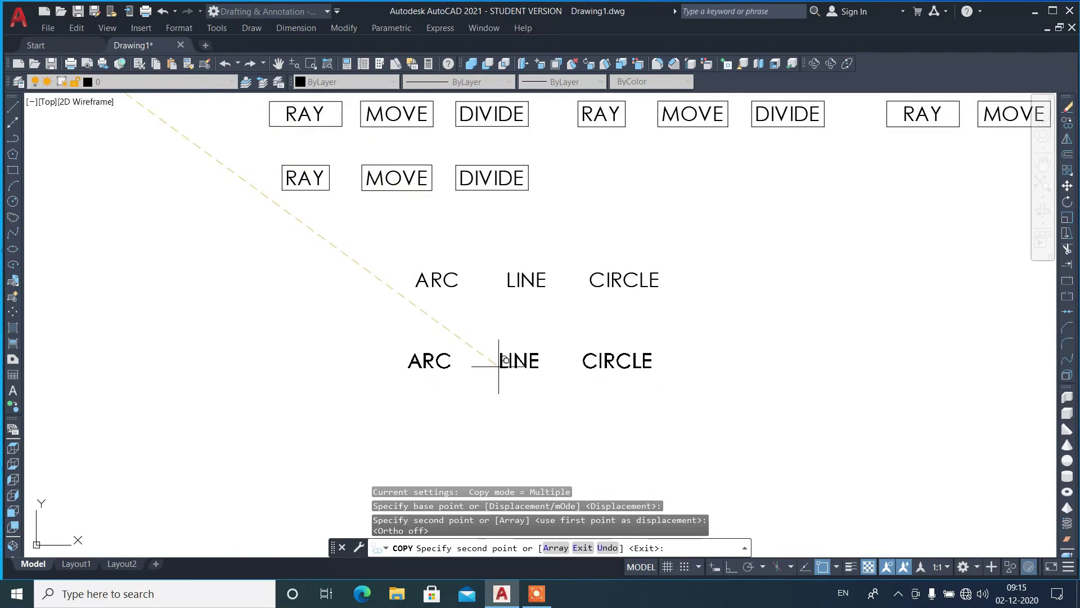
{"action": "left_click", "coordinate": [508, 362]}
{"action": "key", "text": "Return"}
{"action": "scroll", "coordinate": [525, 312], "scroll_direction": "up", "scroll_amount": 2}
Box the upper copied labels in constant-width rectangles at the 0.3500 default offset
{"action": "type", "text": "TCI"}
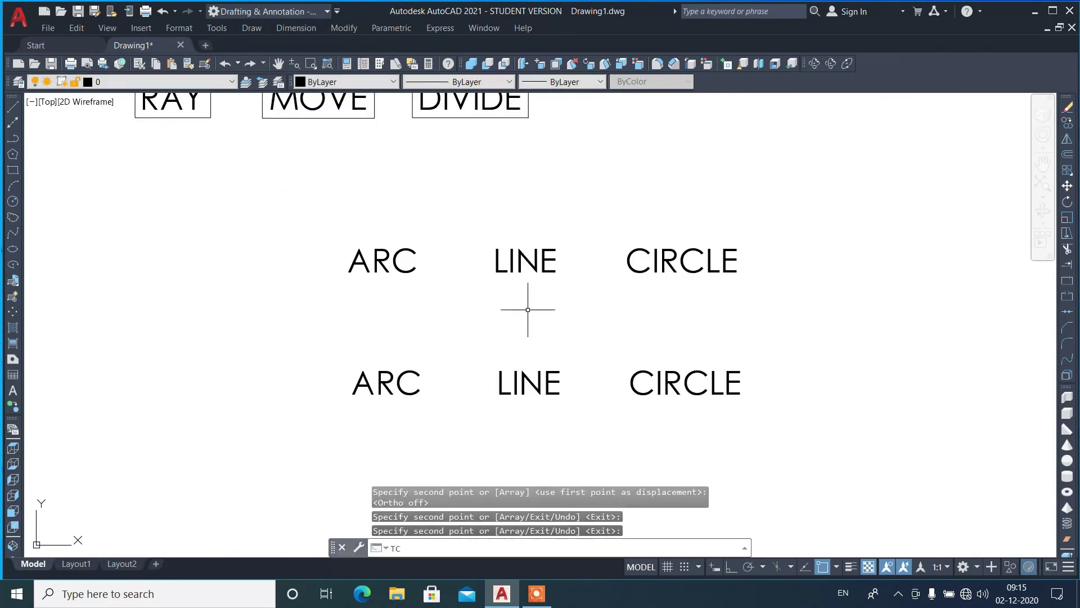
{"action": "key", "text": "Return"}
{"action": "left_click", "coordinate": [326, 238]}
{"action": "left_click", "coordinate": [777, 297]}
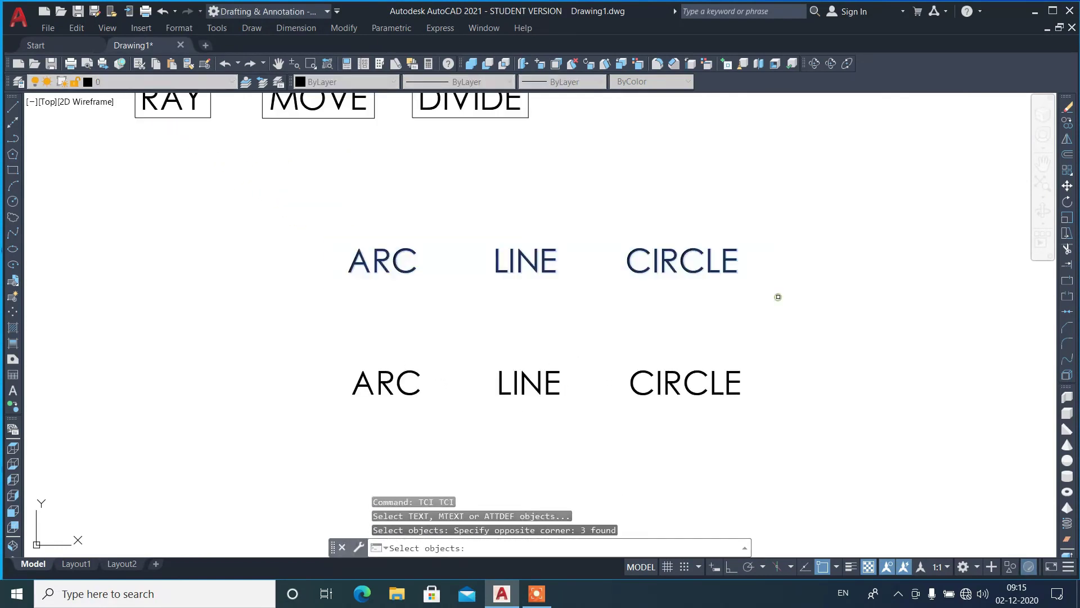
{"action": "key", "text": "Return"}
{"action": "key", "text": "Return"}
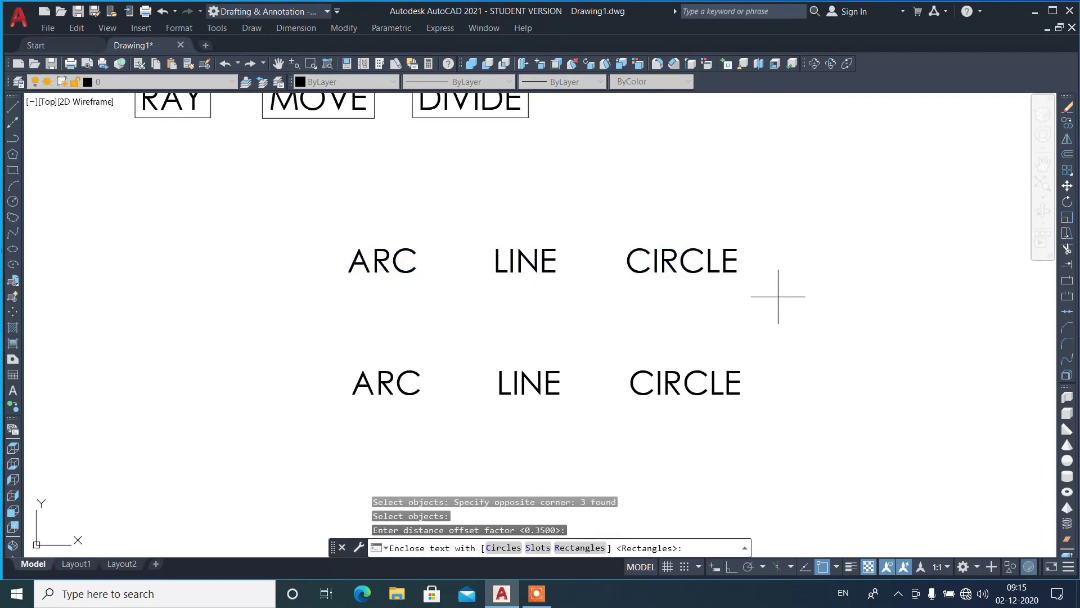
{"action": "type", "text": "R"}
{"action": "key", "text": "Return"}
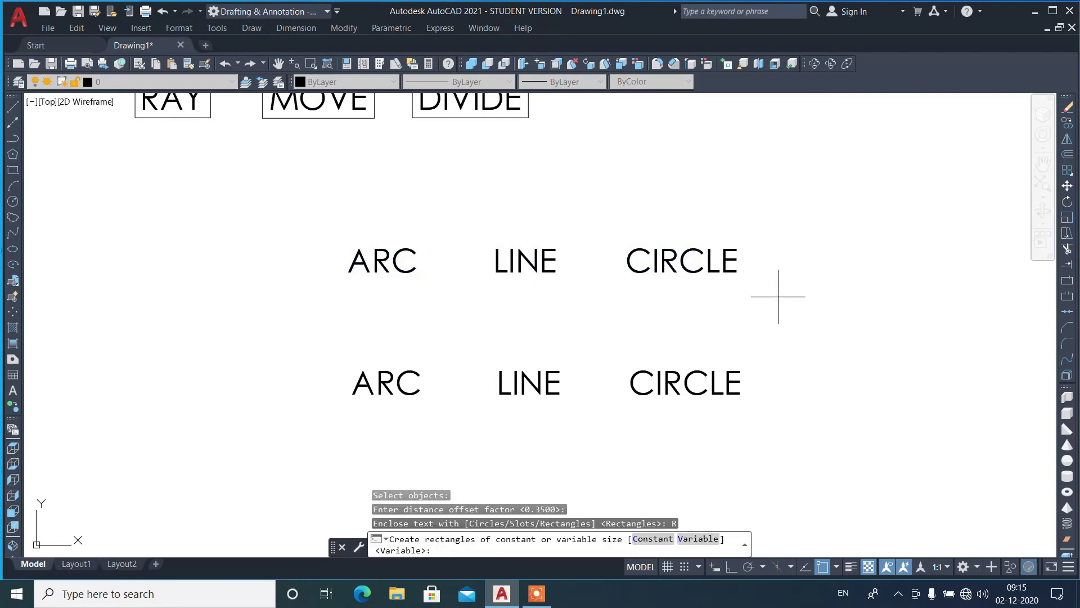
{"action": "type", "text": "C"}
{"action": "key", "text": "Return"}
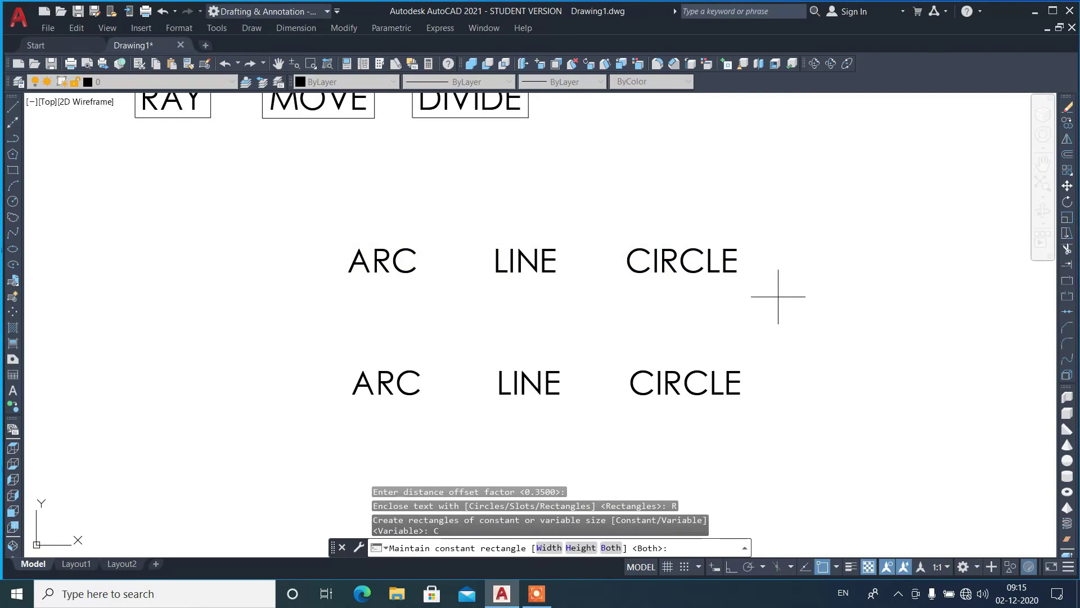
{"action": "key", "text": "Return"}
{"action": "type", "text": "TCI"}
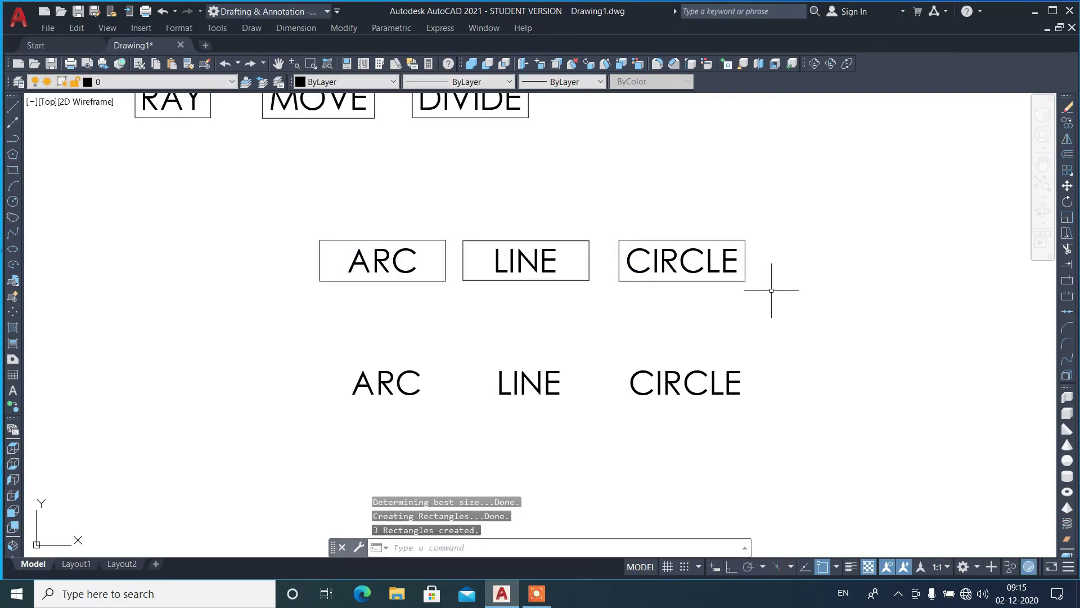
{"action": "key", "text": "Return"}
Enclose the lower copied labels in variable rectangles fitted to each label
{"action": "left_click", "coordinate": [321, 351]}
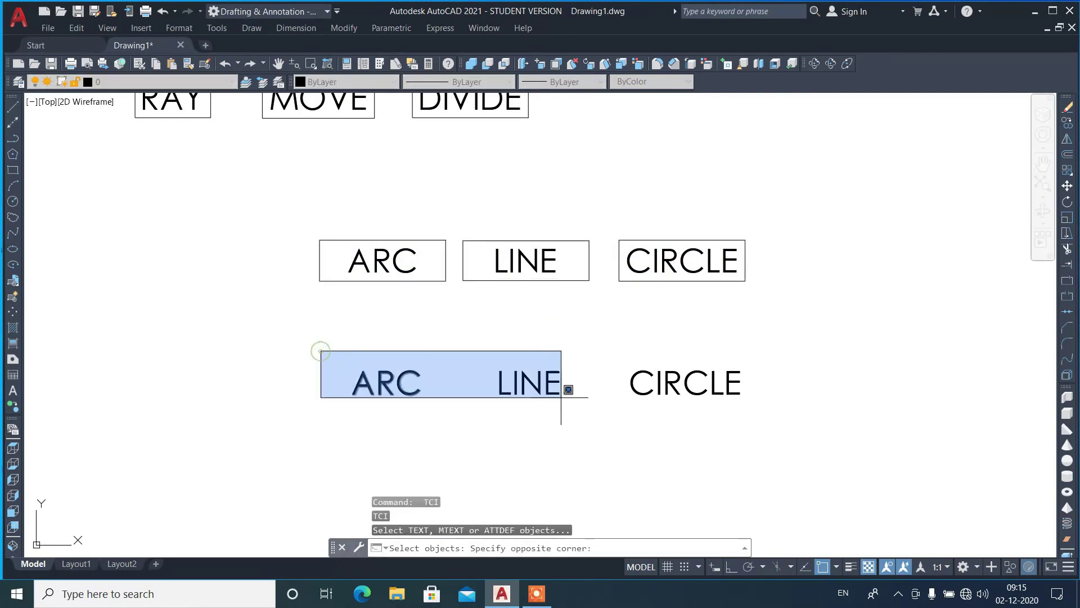
{"action": "left_click", "coordinate": [775, 425]}
{"action": "key", "text": "Return"}
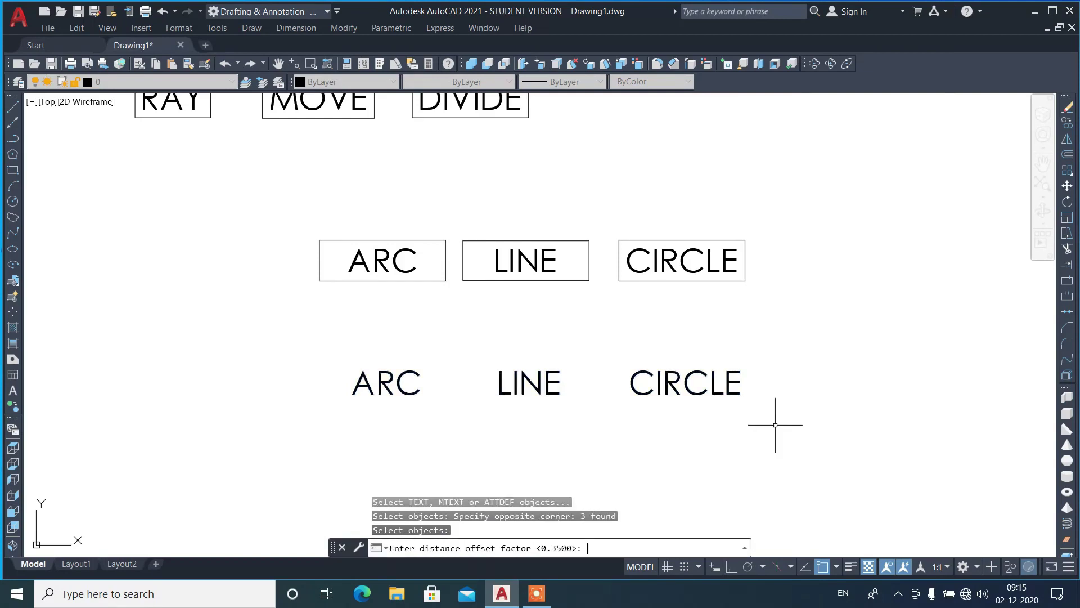
{"action": "key", "text": "Return"}
{"action": "type", "text": "R"}
{"action": "key", "text": "Return"}
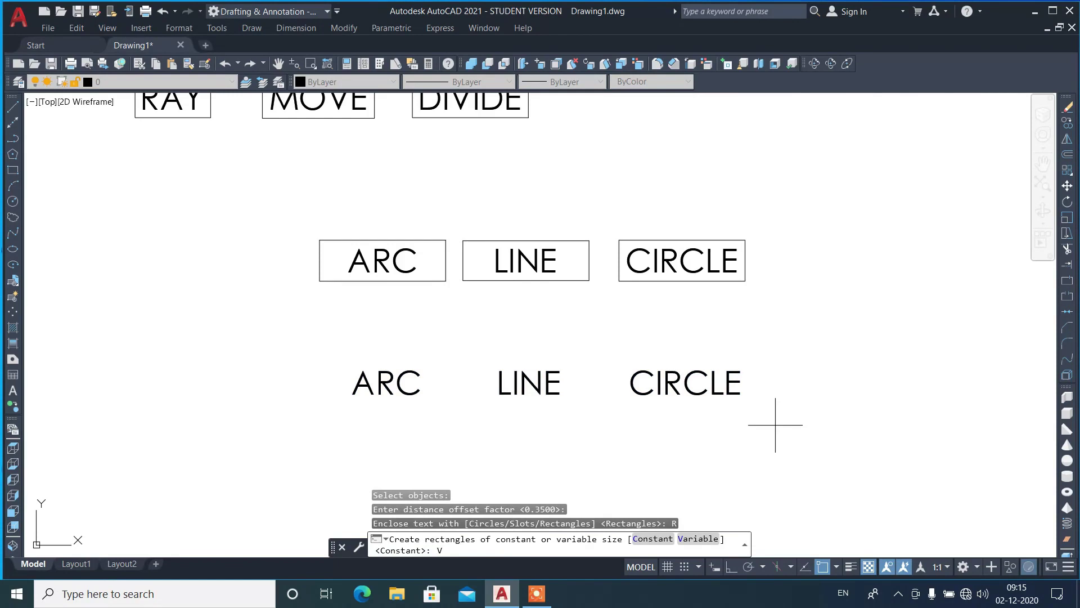
{"action": "key", "text": "Return"}
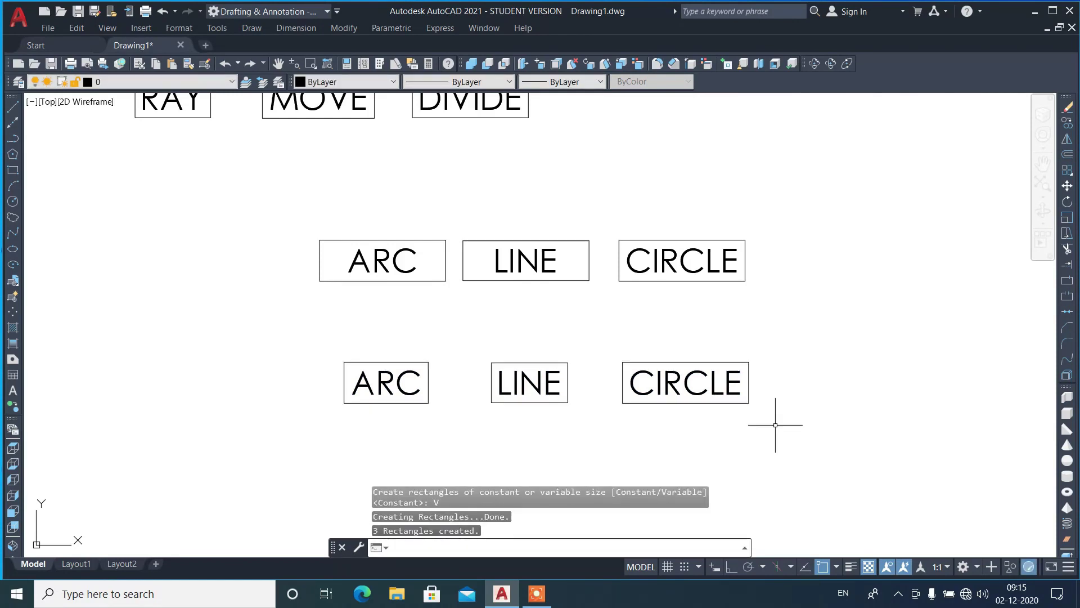
{"action": "scroll", "coordinate": [717, 451], "scroll_direction": "down", "scroll_amount": 5}
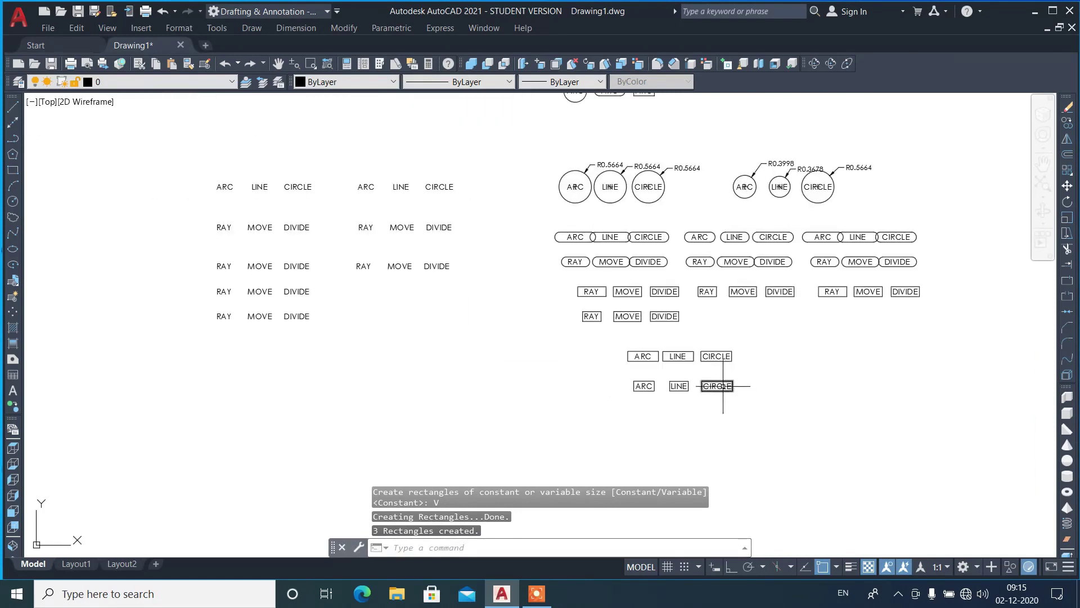
{"action": "scroll", "coordinate": [624, 168], "scroll_direction": "up", "scroll_amount": 4}
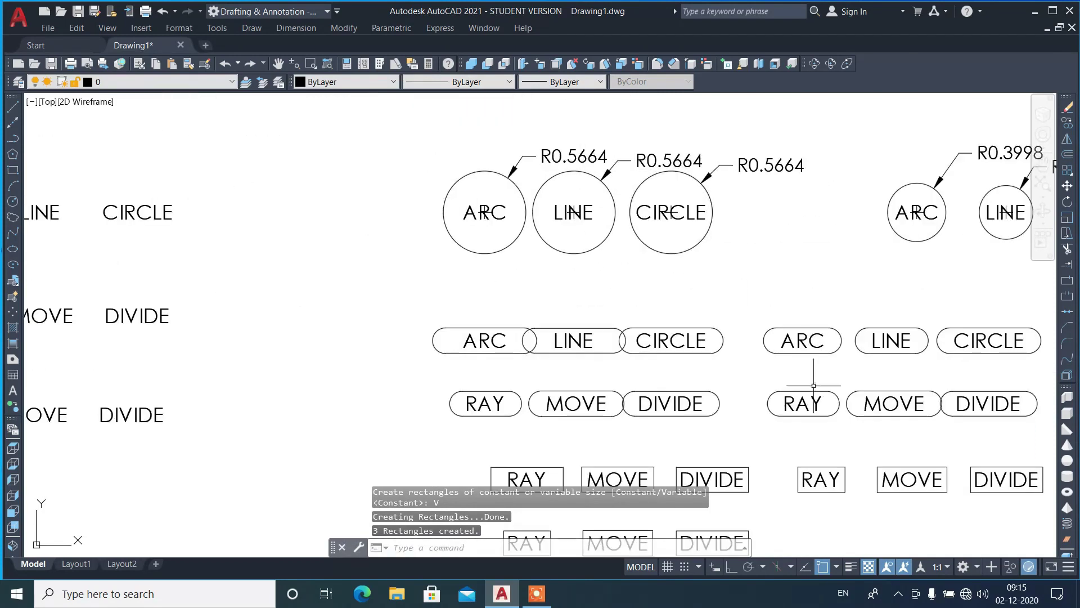
{"action": "scroll", "coordinate": [729, 361], "scroll_direction": "up", "scroll_amount": 3}
{"action": "scroll", "coordinate": [668, 414], "scroll_direction": "down", "scroll_amount": 5}
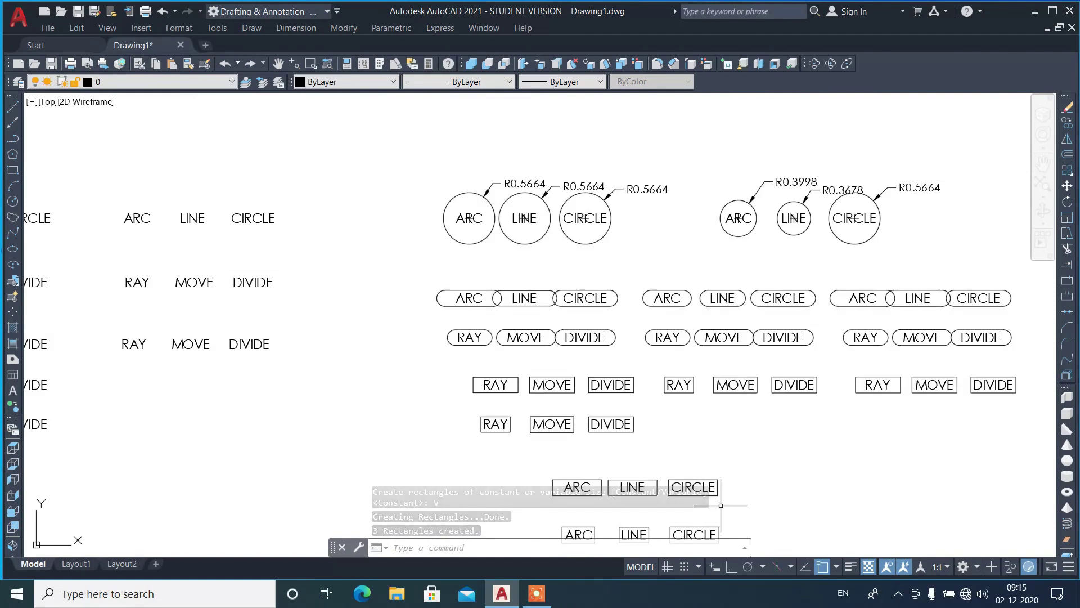
{"action": "scroll", "coordinate": [722, 495], "scroll_direction": "up", "scroll_amount": 2}
{"action": "scroll", "coordinate": [724, 494], "scroll_direction": "up", "scroll_amount": 2}
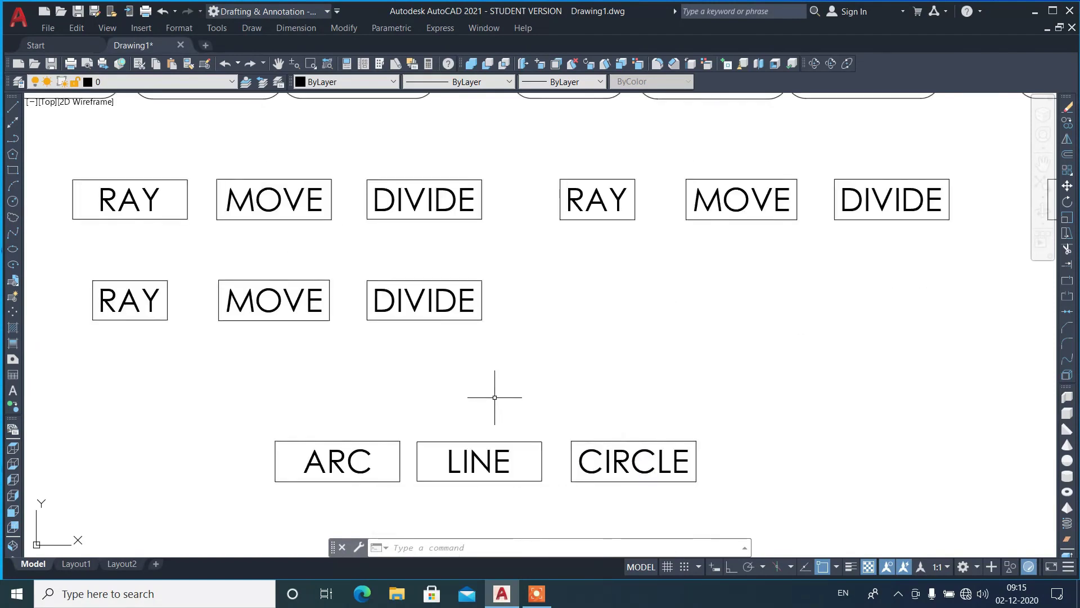
{"action": "scroll", "coordinate": [495, 397], "scroll_direction": "down", "scroll_amount": 4}
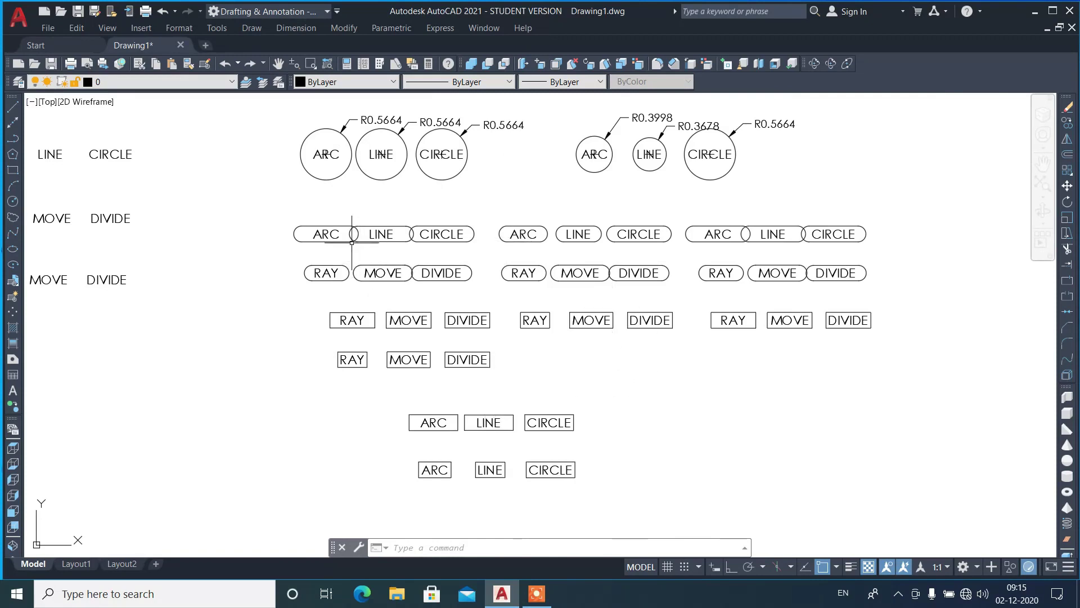
{"action": "scroll", "coordinate": [467, 128], "scroll_direction": "up", "scroll_amount": 4}
{"action": "scroll", "coordinate": [394, 366], "scroll_direction": "down", "scroll_amount": 4}
{"action": "scroll", "coordinate": [339, 272], "scroll_direction": "up", "scroll_amount": 4}
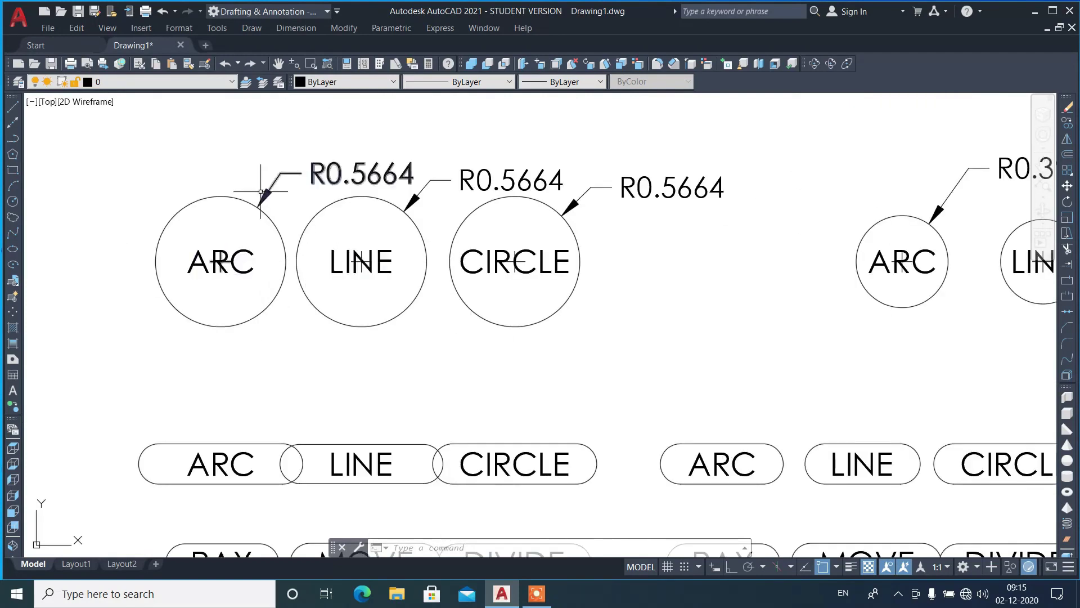
{"action": "scroll", "coordinate": [568, 209], "scroll_direction": "down", "scroll_amount": 3}
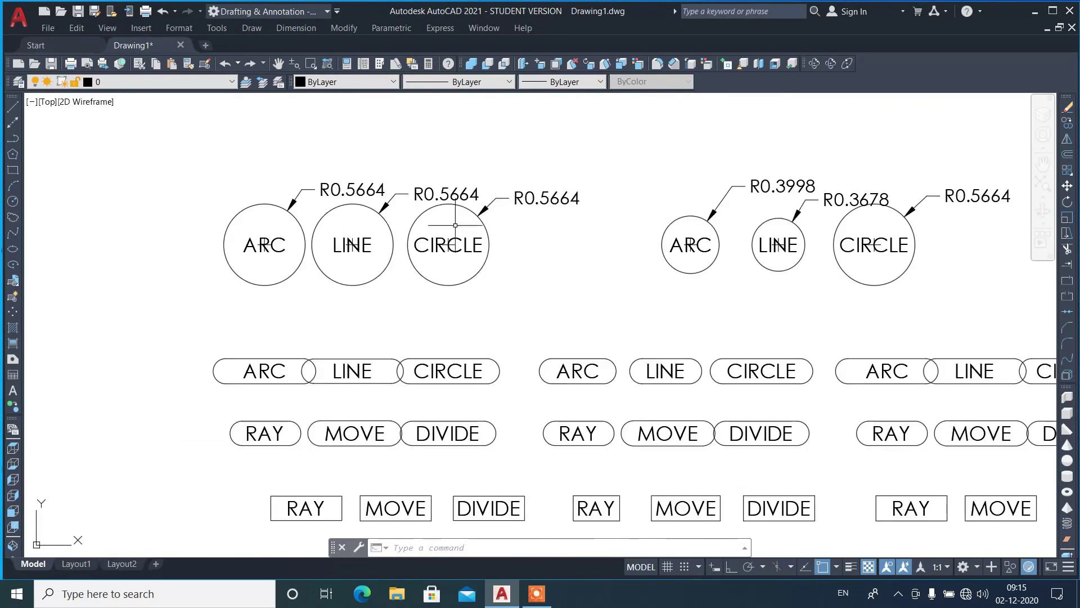
{"action": "scroll", "coordinate": [917, 212], "scroll_direction": "up", "scroll_amount": 3}
{"action": "scroll", "coordinate": [923, 212], "scroll_direction": "up", "scroll_amount": 2}
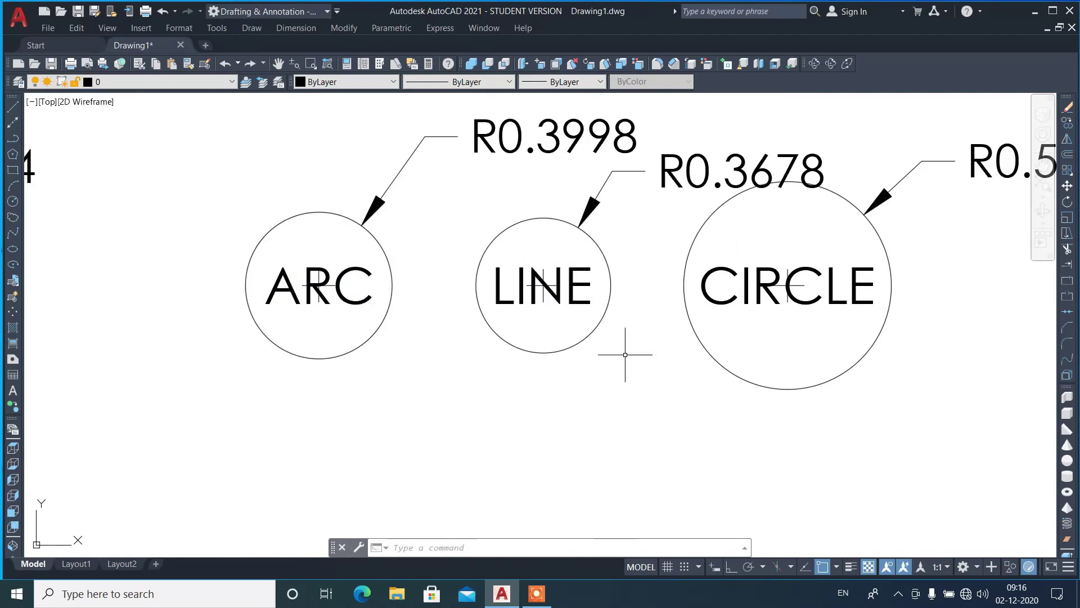
{"action": "scroll", "coordinate": [695, 229], "scroll_direction": "down", "scroll_amount": 4}
{"action": "scroll", "coordinate": [767, 341], "scroll_direction": "up", "scroll_amount": 7}
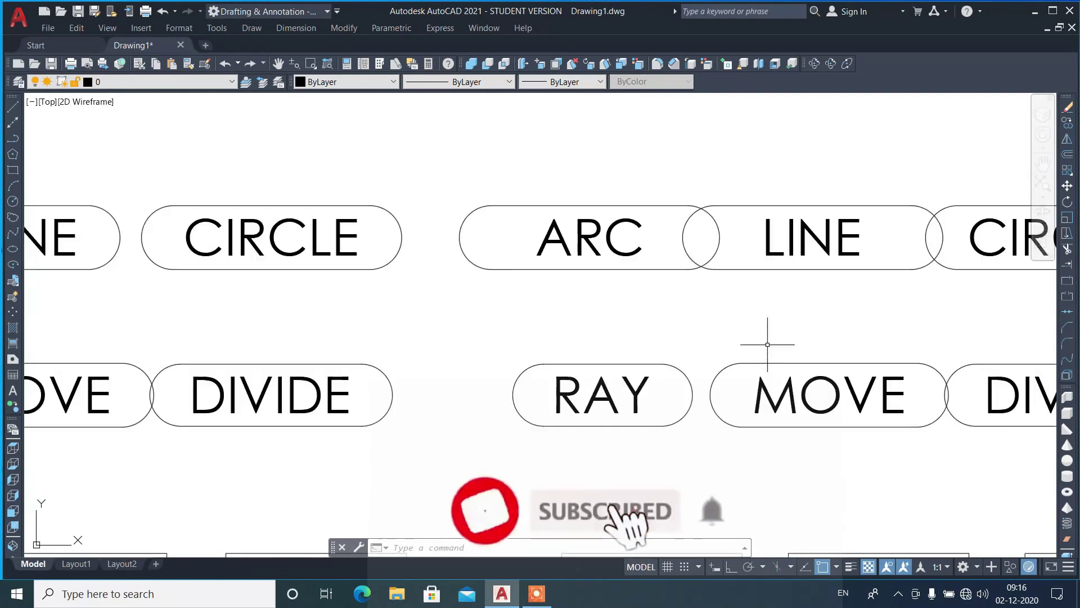
{"action": "scroll", "coordinate": [579, 273], "scroll_direction": "down", "scroll_amount": 6}
{"action": "scroll", "coordinate": [593, 324], "scroll_direction": "up", "scroll_amount": 6}
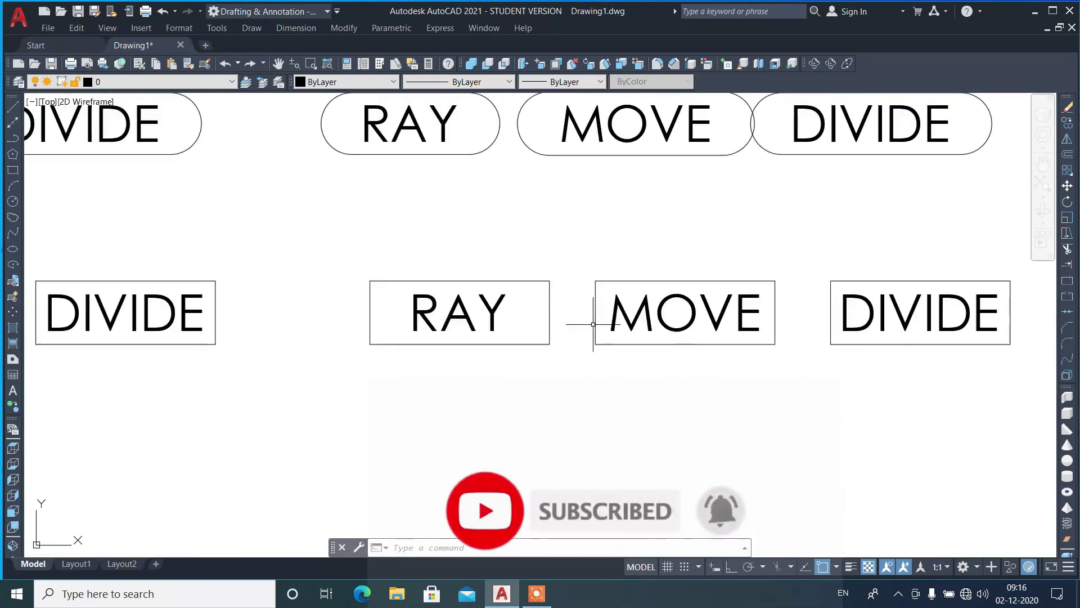
{"action": "scroll", "coordinate": [568, 338], "scroll_direction": "down", "scroll_amount": 4}
{"action": "scroll", "coordinate": [568, 337], "scroll_direction": "down", "scroll_amount": 3}
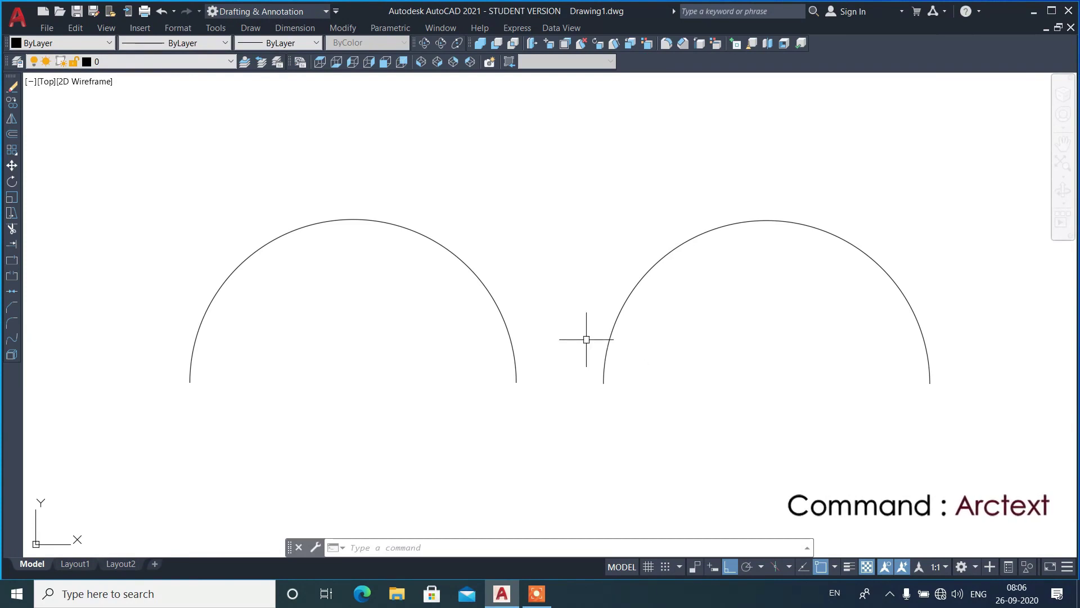
Start the ARCTEXT command via the arx alias, leaving it awaiting an arc
{"action": "type", "text": "ar"}
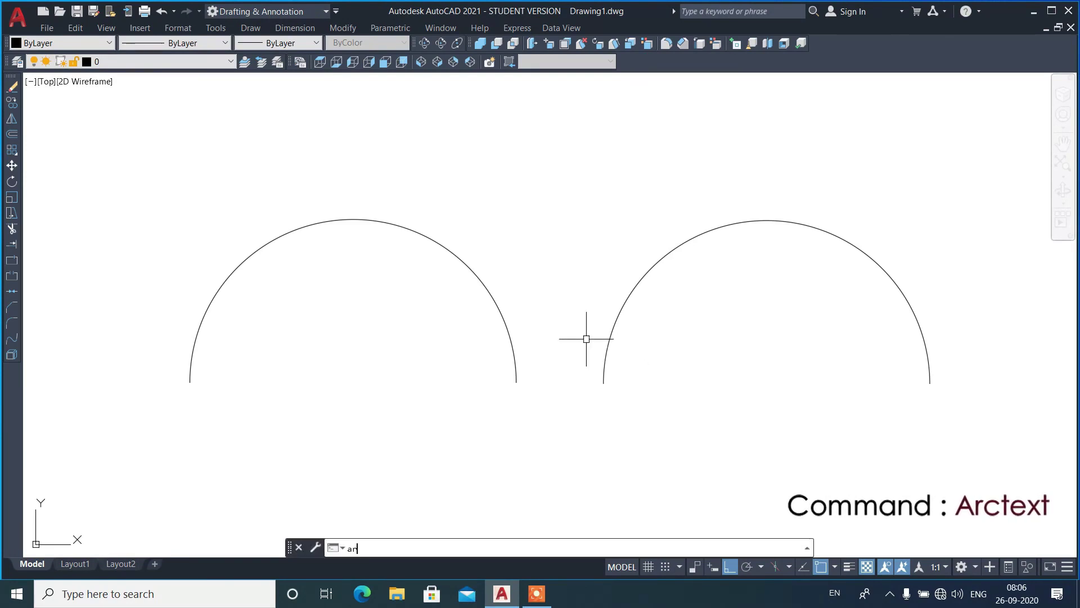
{"action": "type", "text": "xt"}
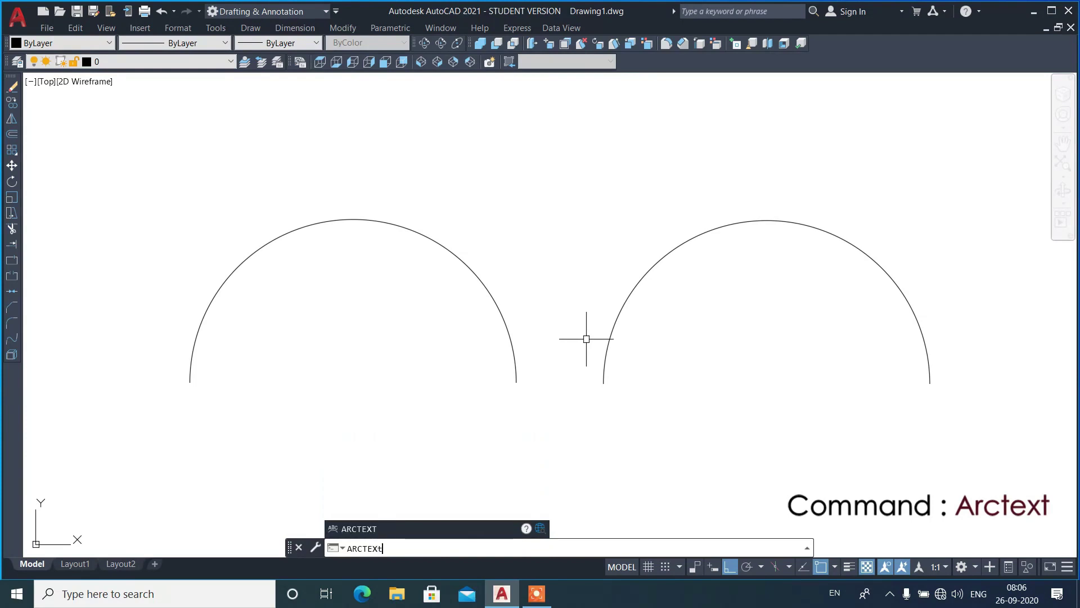
{"action": "key", "text": "Return"}
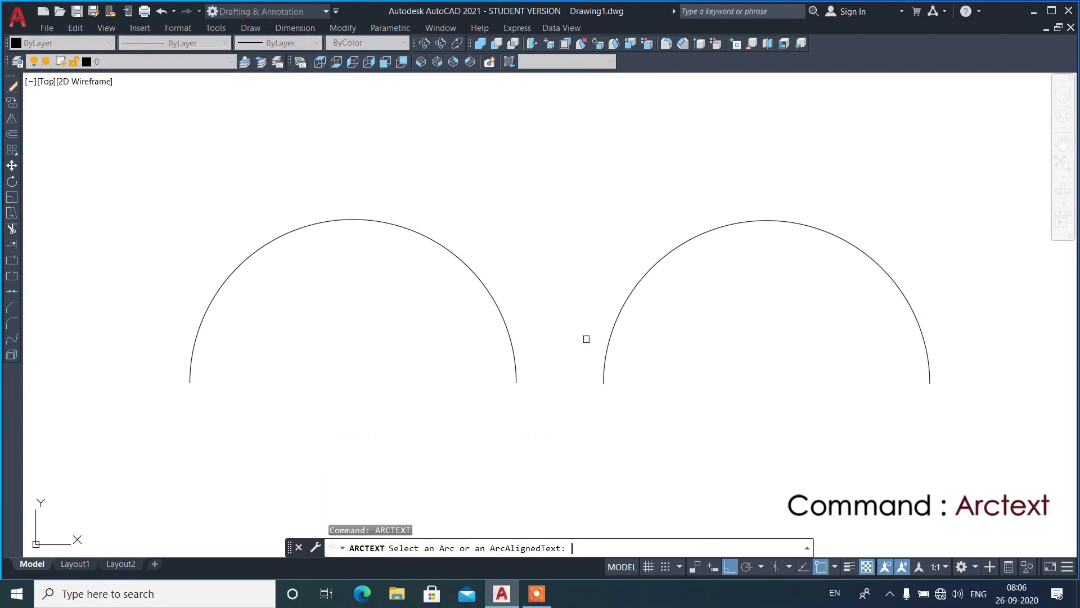
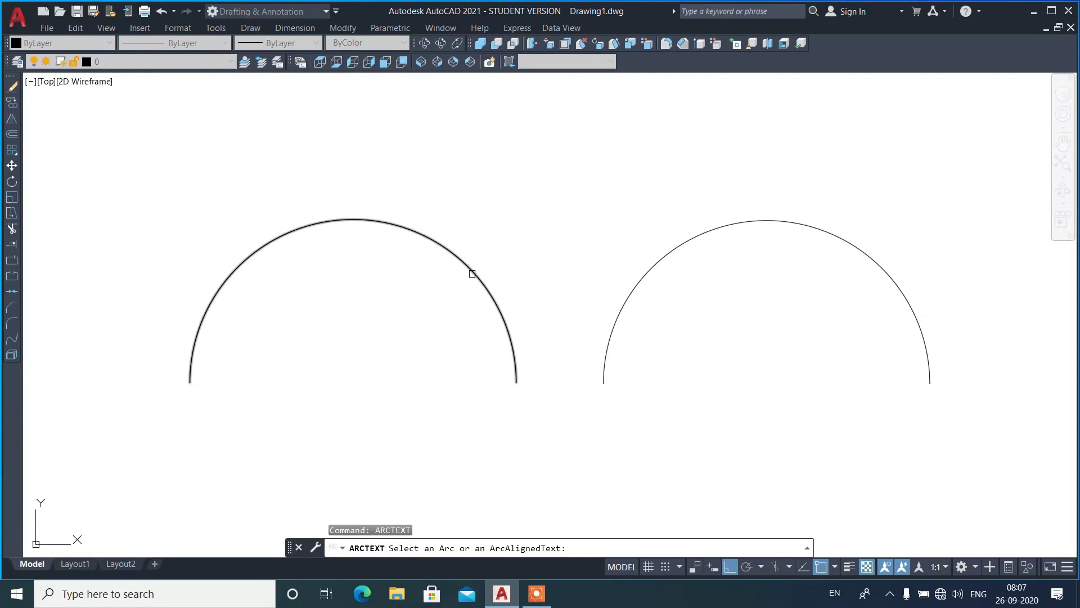
Put 'Arctext Command' in Verdana along the outside of the left semicircle
{"action": "left_click", "coordinate": [472, 273]}
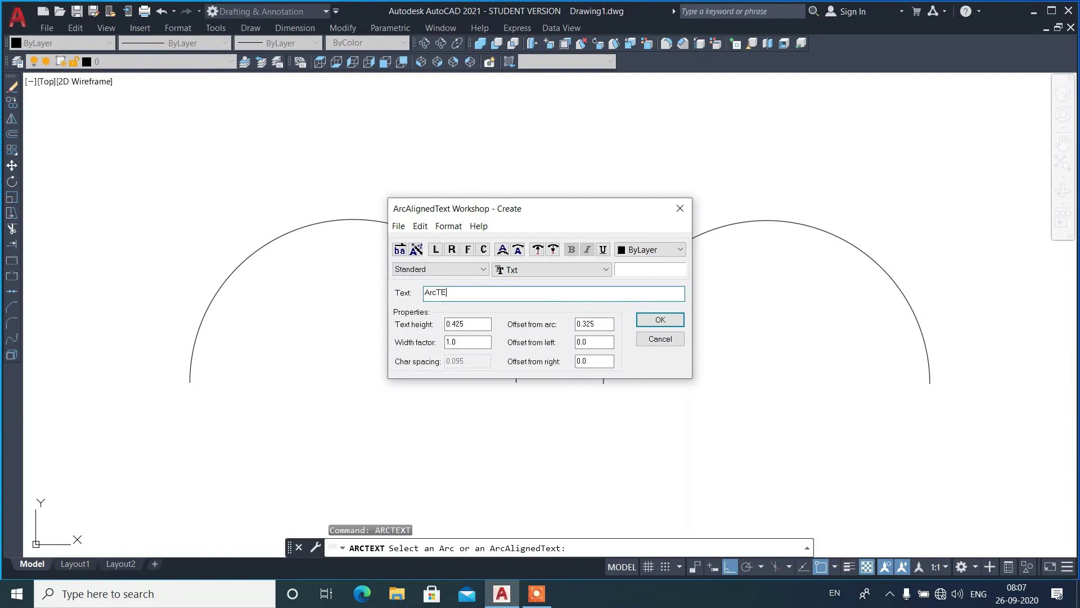
{"action": "key", "text": "BackSpace"}
{"action": "key", "text": "ctrl+a"}
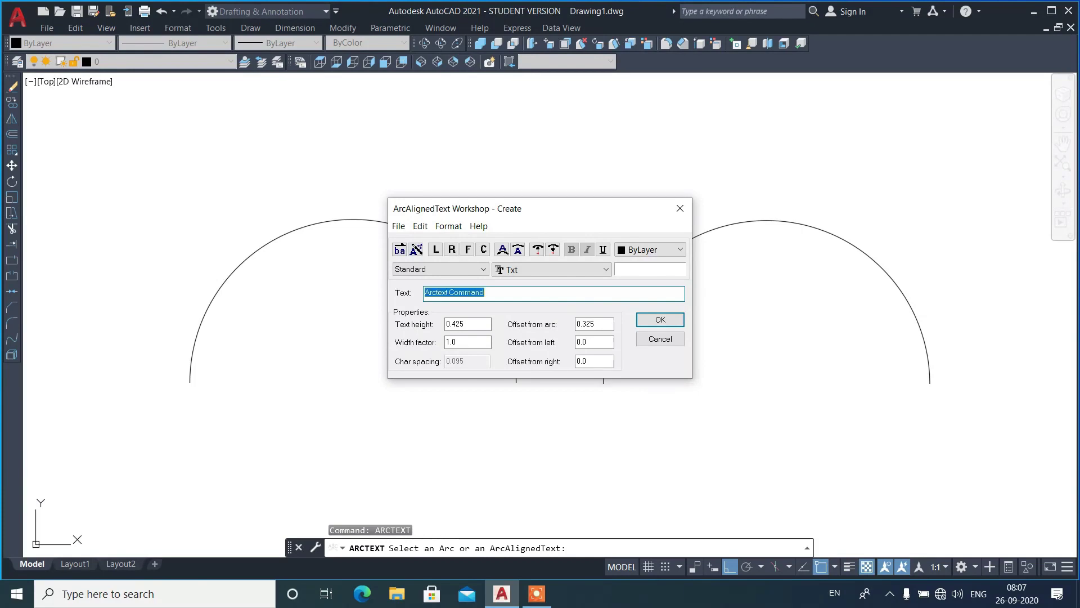
{"action": "left_click", "coordinate": [550, 271]}
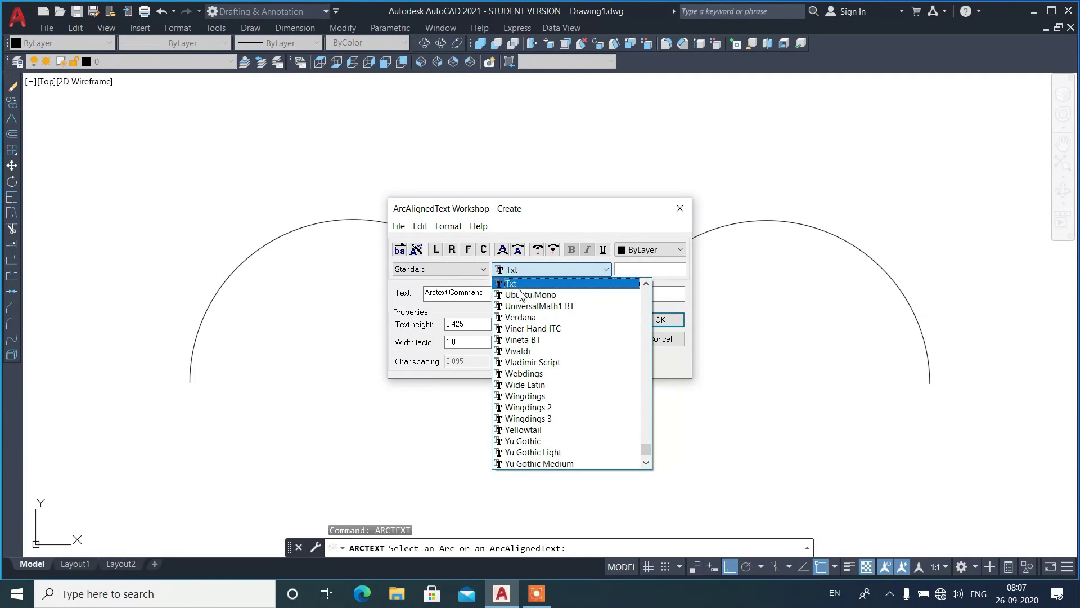
{"action": "left_click", "coordinate": [530, 317]}
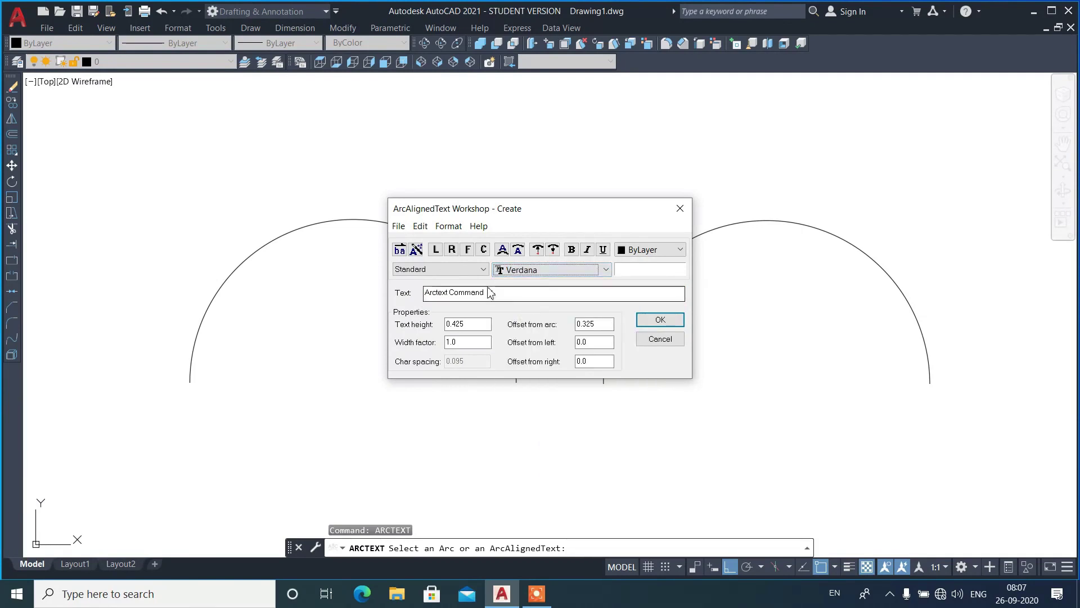
{"action": "left_click", "coordinate": [660, 321]}
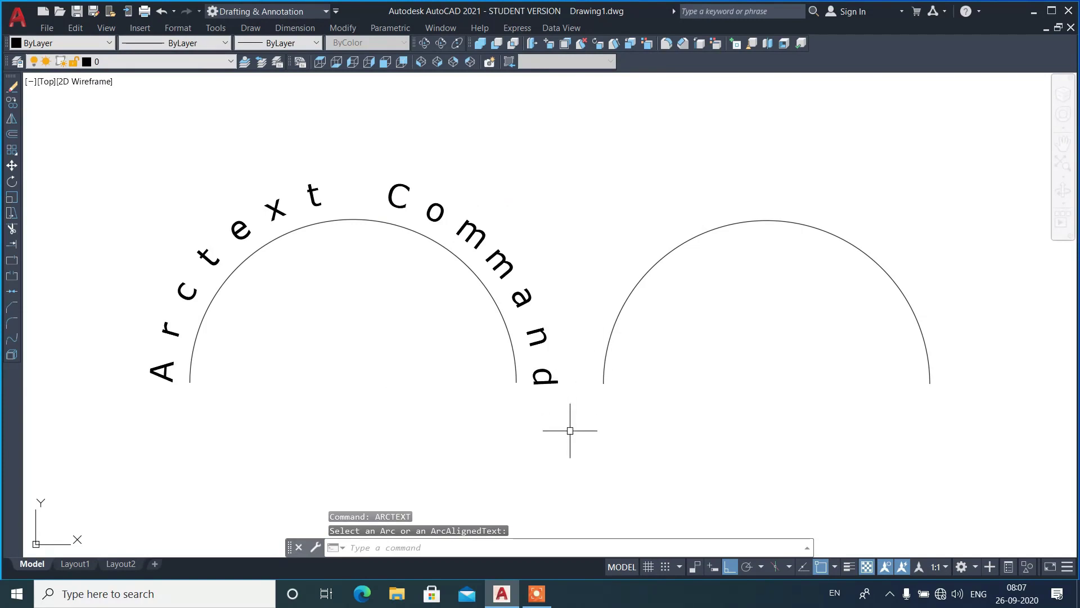
Create text style style1 with the Britannic Bold font
{"action": "scroll", "coordinate": [116, 316], "scroll_direction": "up", "scroll_amount": 2}
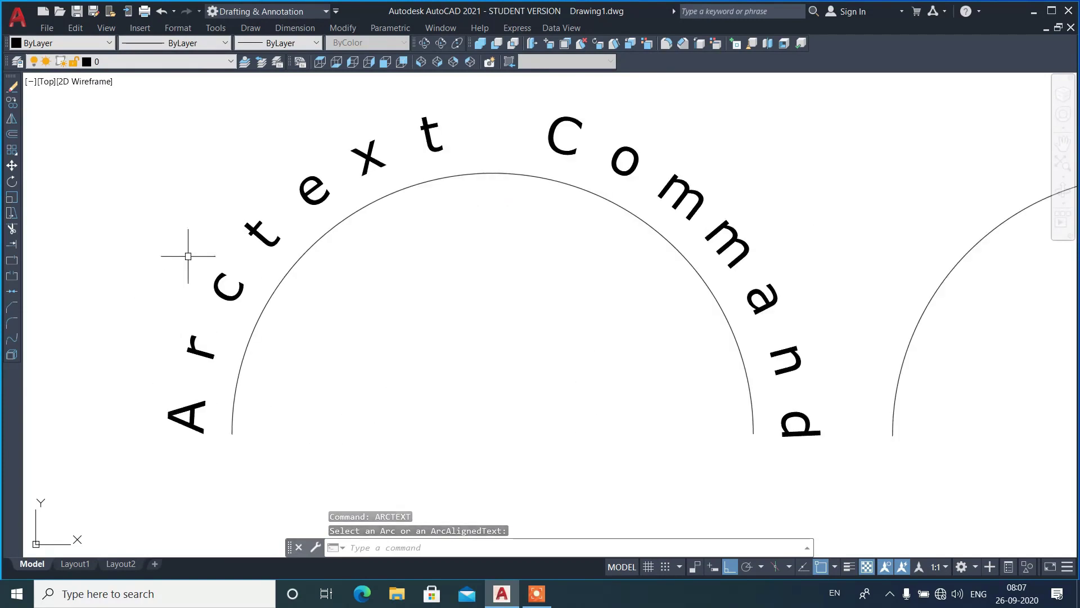
{"action": "left_click", "coordinate": [169, 31]}
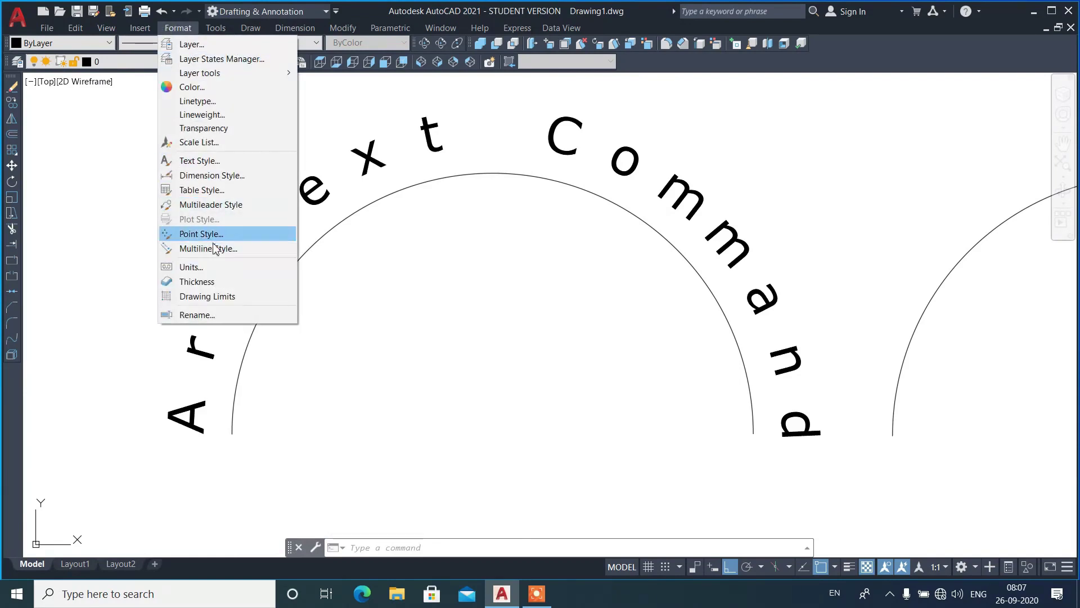
{"action": "left_click", "coordinate": [198, 161]}
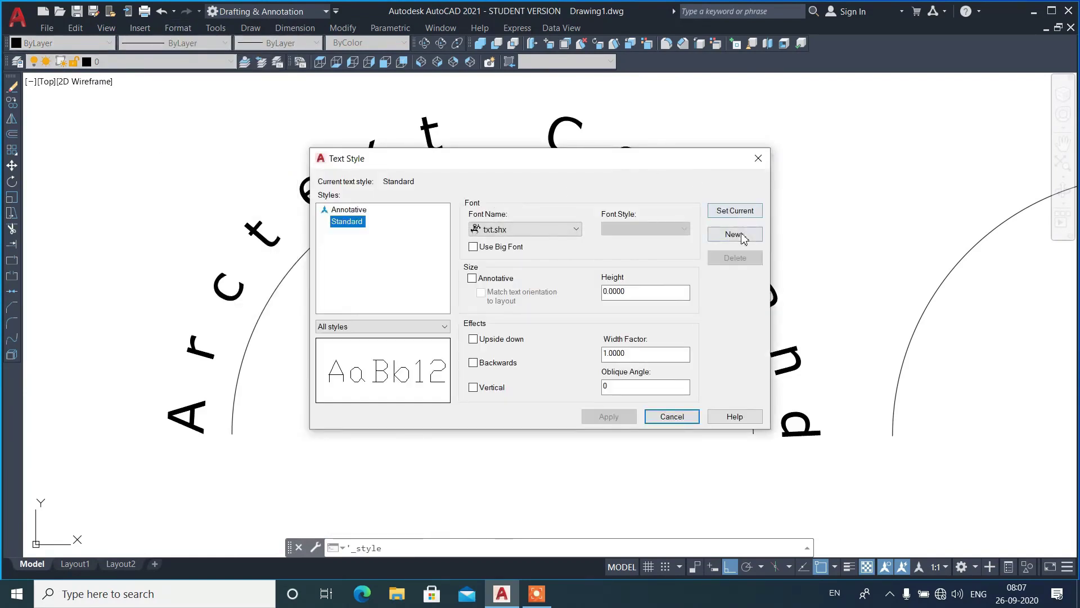
{"action": "left_click", "coordinate": [742, 239]}
{"action": "left_click", "coordinate": [620, 284]}
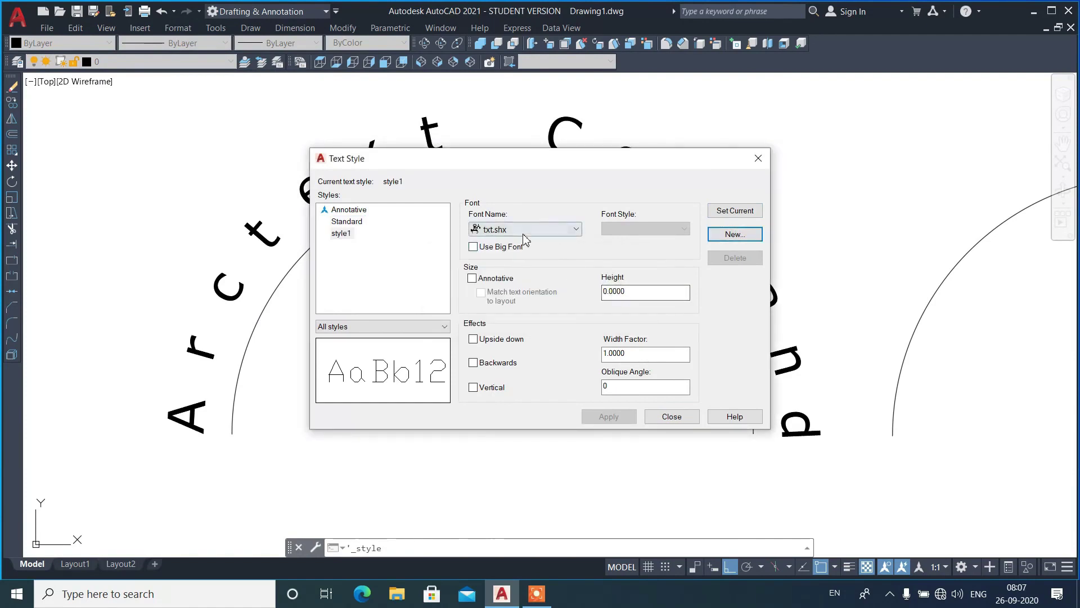
{"action": "left_click", "coordinate": [525, 230]}
{"action": "left_click", "coordinate": [525, 300]}
{"action": "key", "text": "Up"}
{"action": "key", "text": "Up"}
{"action": "key", "text": "Up"}
{"action": "key", "text": "Up"}
{"action": "key", "text": "Up"}
{"action": "key", "text": "Up"}
{"action": "key", "text": "Up"}
{"action": "key", "text": "Up"}
{"action": "key", "text": "Up"}
{"action": "key", "text": "Up"}
{"action": "key", "text": "Up"}
{"action": "key", "text": "Up"}
{"action": "key", "text": "Up"}
{"action": "key", "text": "Up"}
{"action": "key", "text": "Up"}
{"action": "key", "text": "Up"}
{"action": "key", "text": "Up"}
{"action": "key", "text": "Up"}
{"action": "key", "text": "Up"}
{"action": "key", "text": "Up"}
{"action": "key", "text": "Up"}
{"action": "key", "text": "Up"}
{"action": "key", "text": "Up"}
{"action": "key", "text": "Down"}
{"action": "key", "text": "Down"}
{"action": "key", "text": "Down"}
{"action": "key", "text": "Down"}
{"action": "key", "text": "Down"}
{"action": "key", "text": "Down"}
{"action": "key", "text": "Down"}
{"action": "key", "text": "Down"}
{"action": "key", "text": "Down"}
{"action": "key", "text": "Down"}
{"action": "key", "text": "Down"}
{"action": "key", "text": "Down"}
{"action": "key", "text": "Down"}
{"action": "key", "text": "Down"}
{"action": "key", "text": "Down"}
{"action": "key", "text": "Down"}
{"action": "key", "text": "Down"}
{"action": "key", "text": "Down"}
{"action": "key", "text": "Up"}
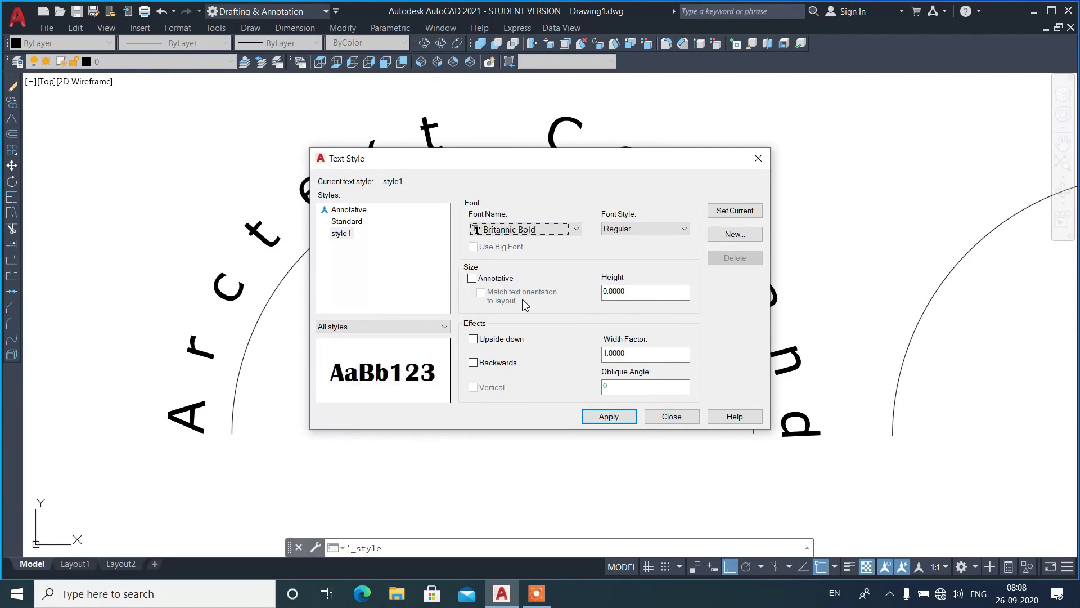
{"action": "left_click", "coordinate": [588, 415]}
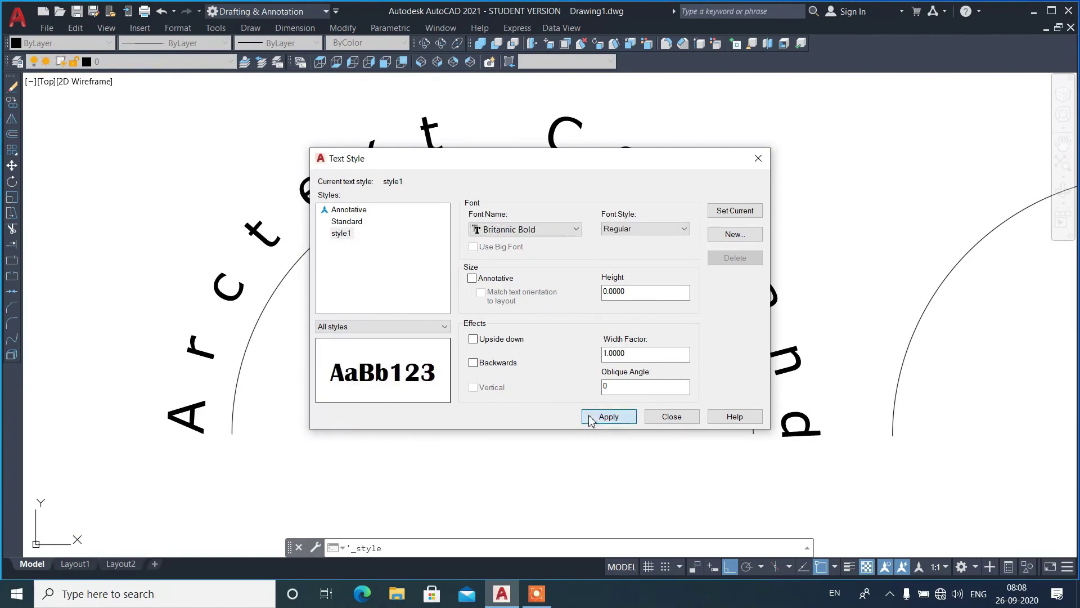
Create text style style2 with the Brush Script MT font and close the dialog
{"action": "left_click", "coordinate": [737, 234]}
{"action": "left_click", "coordinate": [593, 288]}
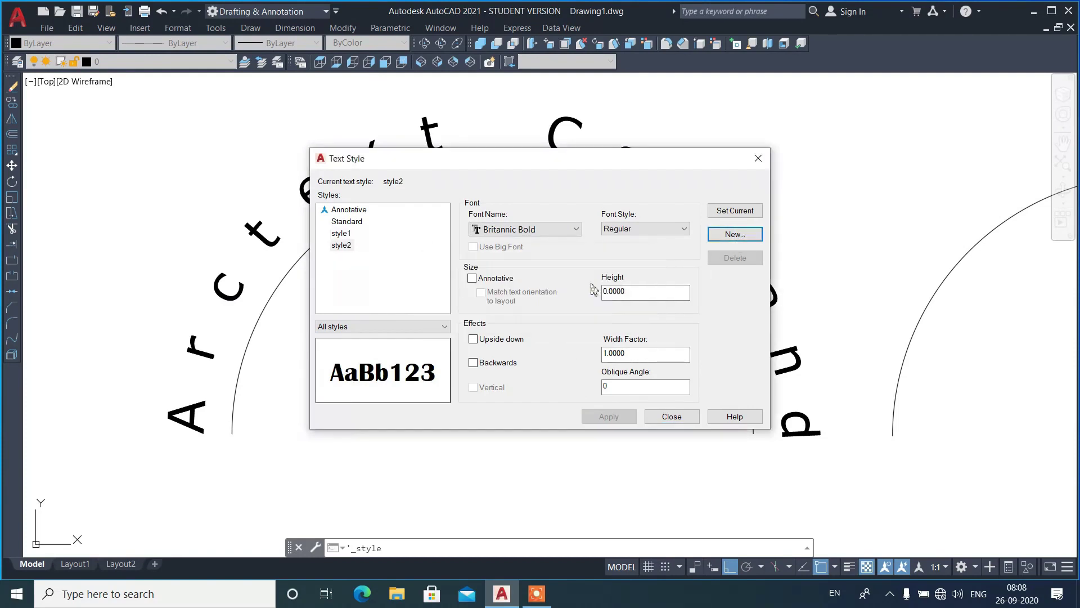
{"action": "left_click", "coordinate": [543, 231]}
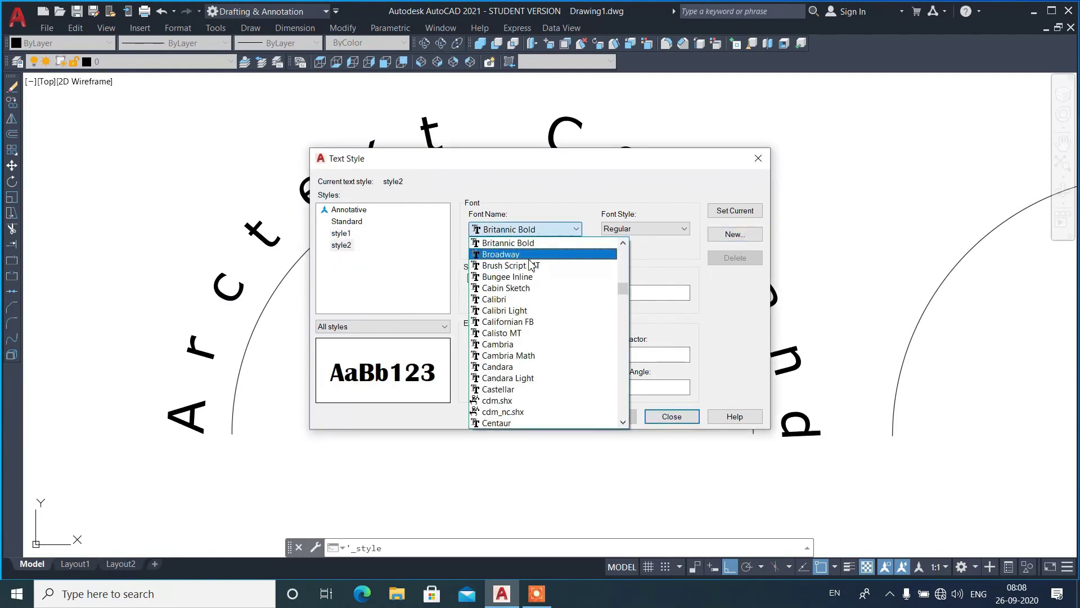
{"action": "left_click", "coordinate": [530, 266]}
{"action": "key", "text": "Down"}
{"action": "key", "text": "Up"}
{"action": "left_click", "coordinate": [618, 423]}
{"action": "left_click", "coordinate": [664, 417]}
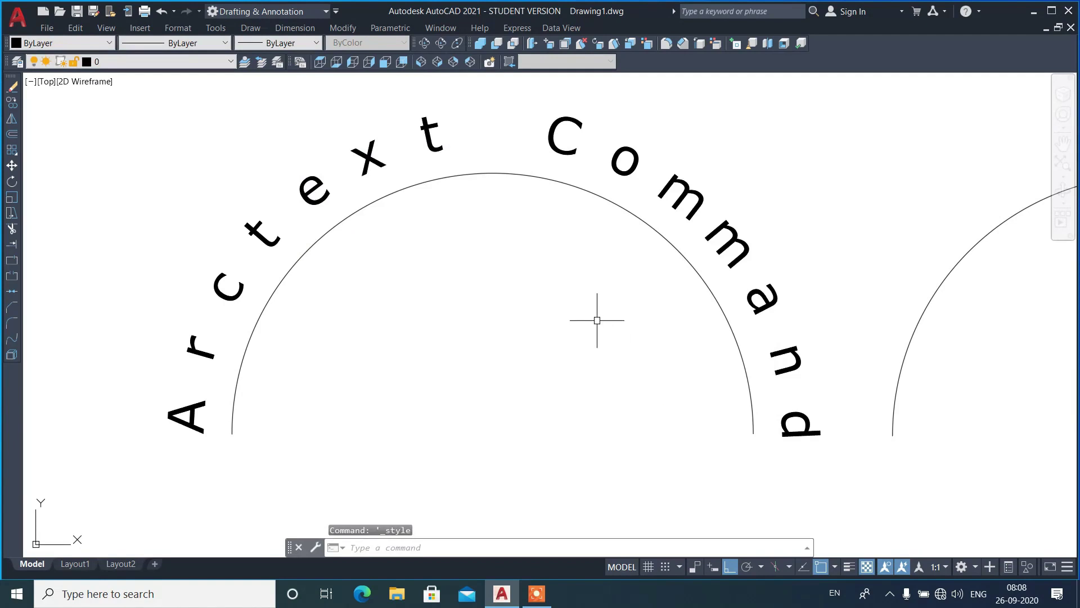
Restyle the arc text with style1 (Britannic Bold) using ARCTEXT
{"action": "type", "text": "ARCTEXT"}
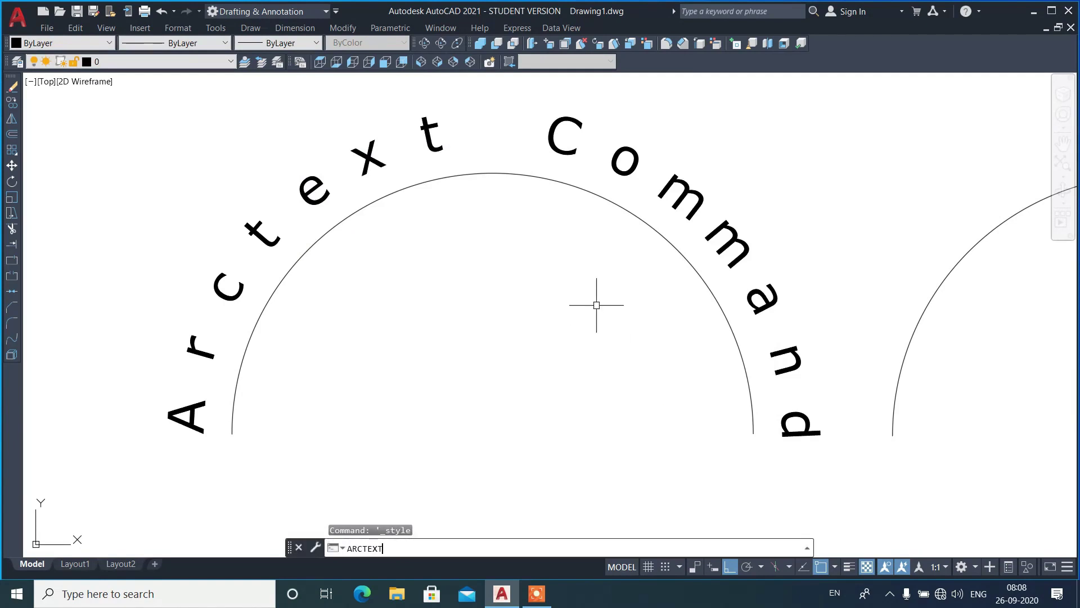
{"action": "key", "text": "Return"}
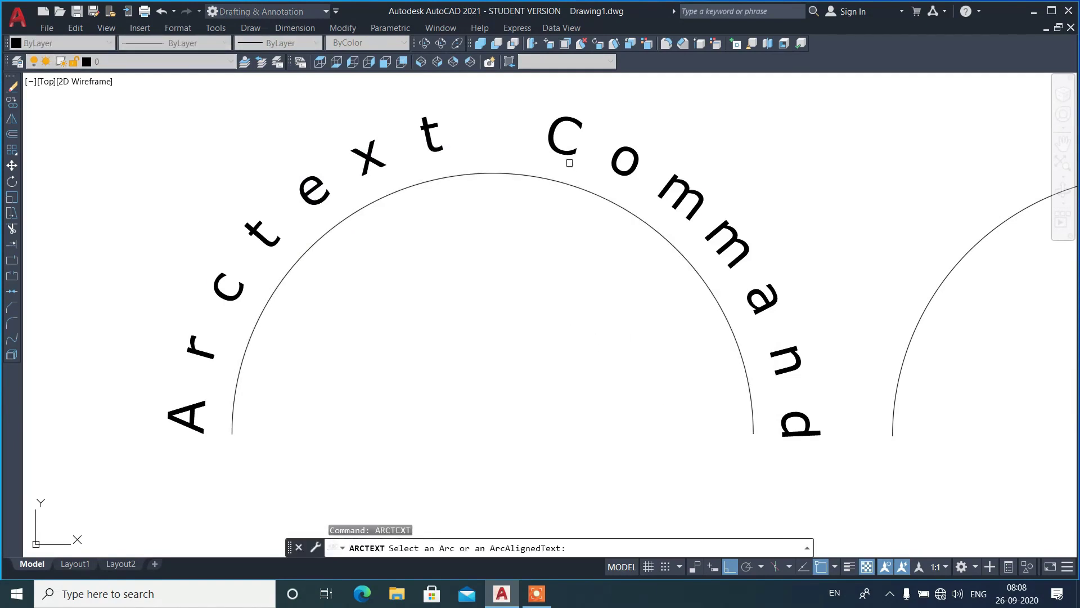
{"action": "left_click", "coordinate": [681, 198]}
{"action": "left_click", "coordinate": [482, 269]}
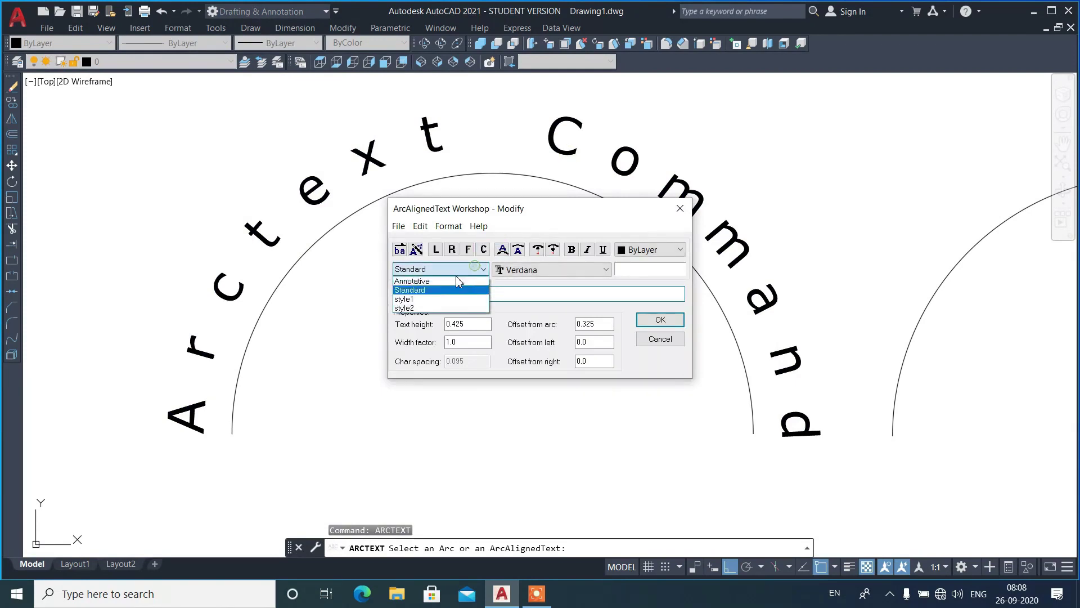
{"action": "left_click", "coordinate": [444, 300]}
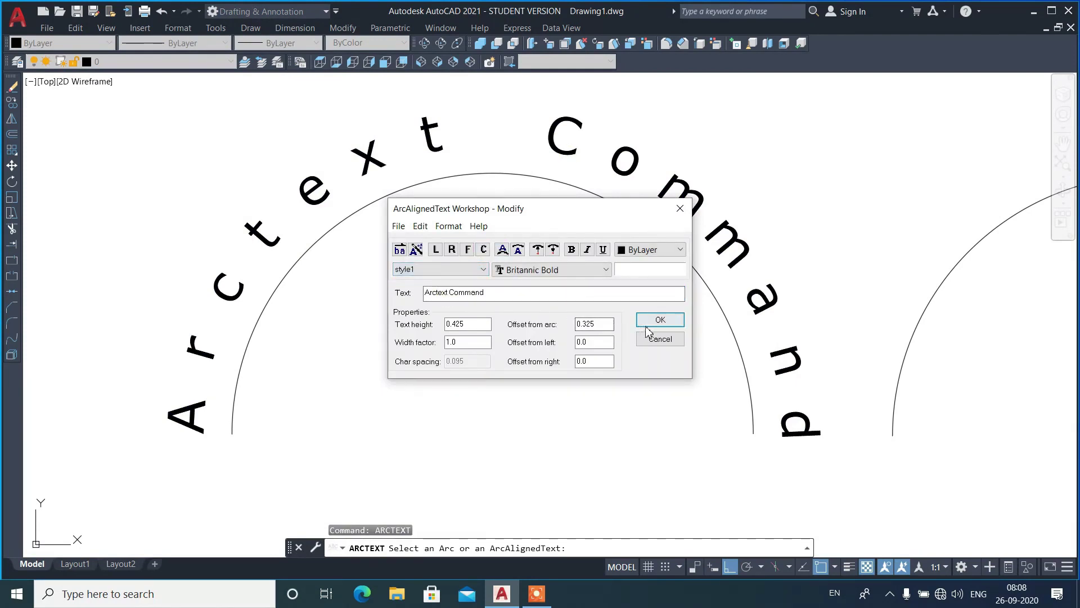
{"action": "left_click", "coordinate": [660, 319]}
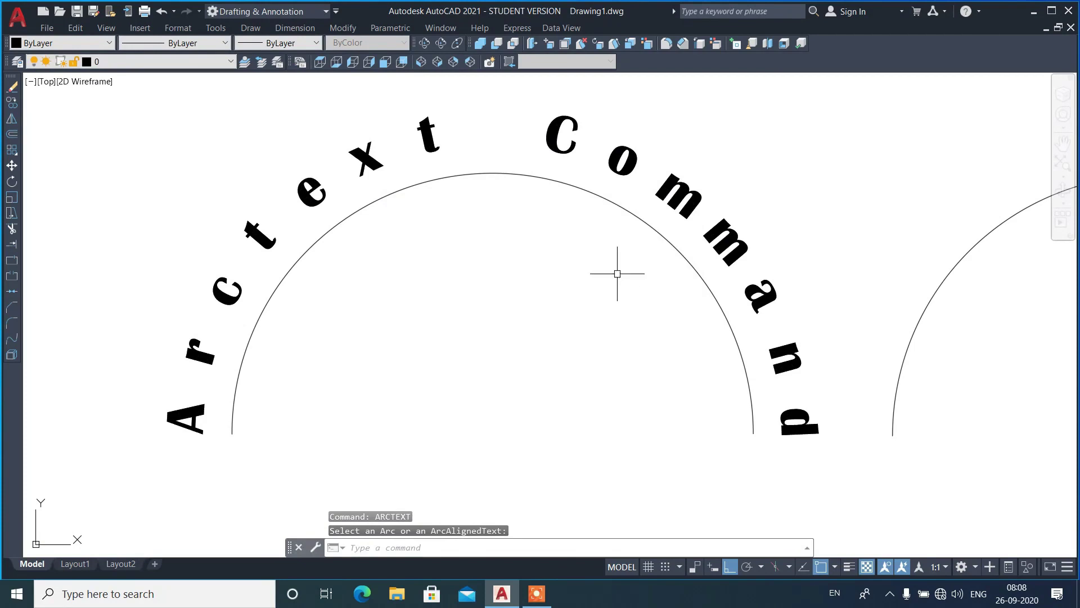
Switch the arc text to style2 (Brush Script MT)
{"action": "key", "text": "Return"}
{"action": "left_click", "coordinate": [619, 193]}
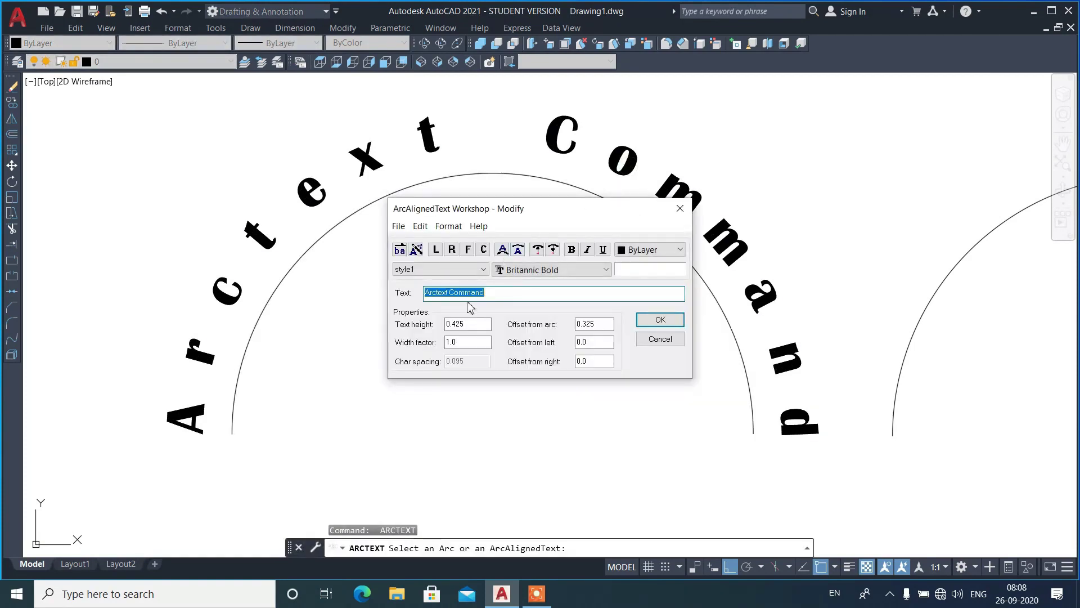
{"action": "left_click", "coordinate": [439, 275]}
{"action": "left_click", "coordinate": [417, 304]}
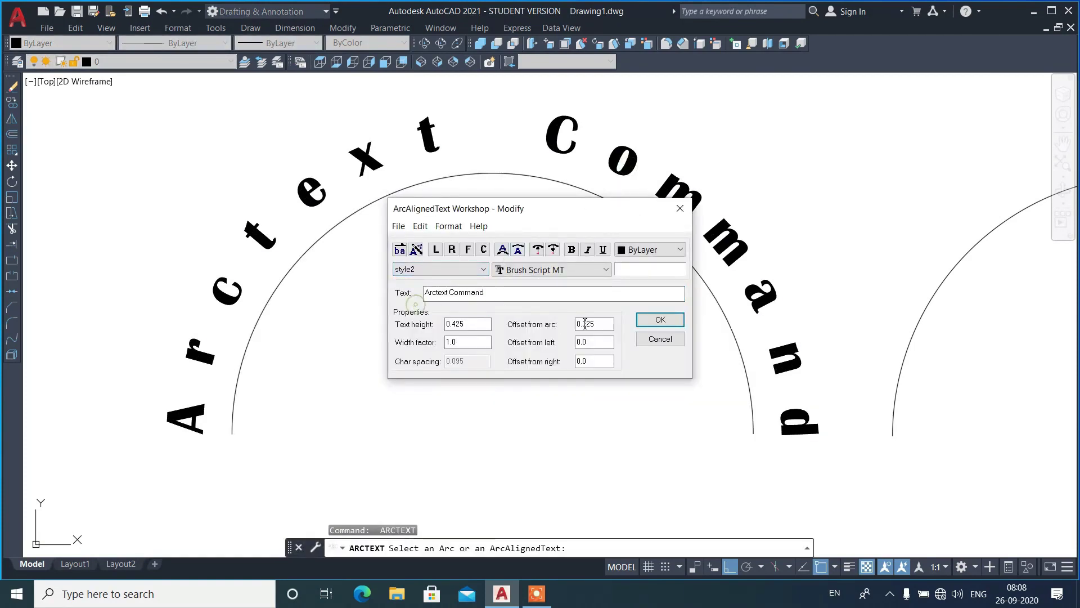
{"action": "left_click", "coordinate": [644, 321]}
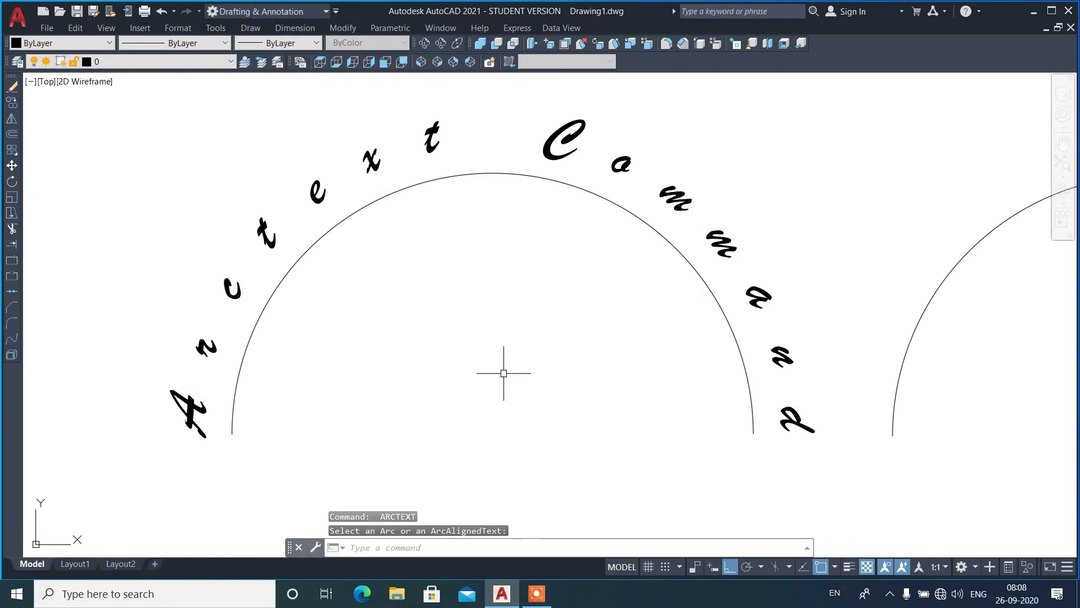
Set the arc text back to the Standard style with the Century Gothic font
{"action": "left_click", "coordinate": [563, 140]}
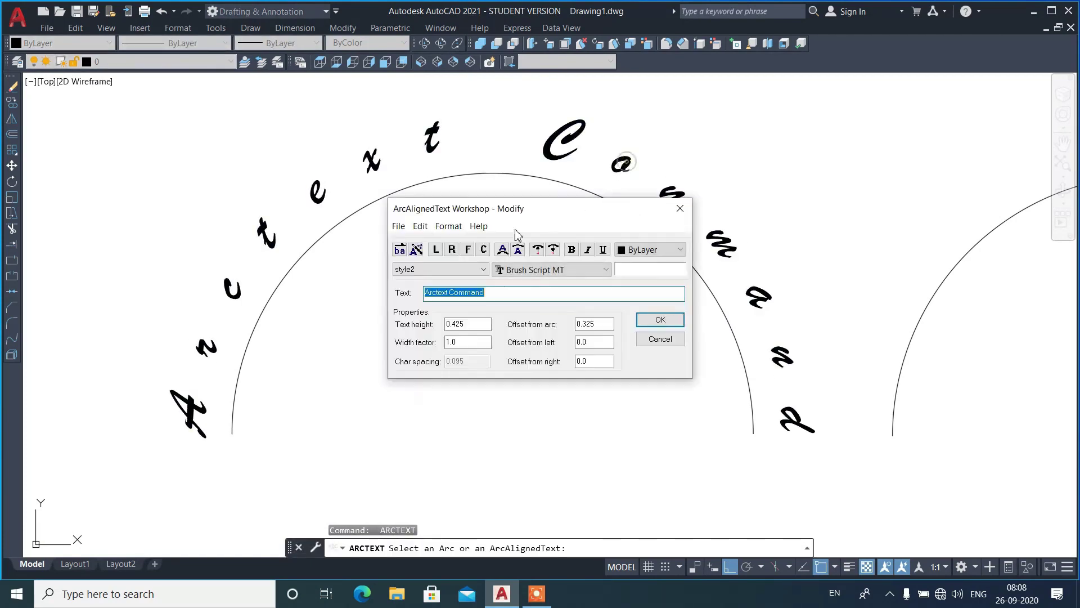
{"action": "left_click", "coordinate": [421, 274]}
{"action": "left_click", "coordinate": [413, 296]}
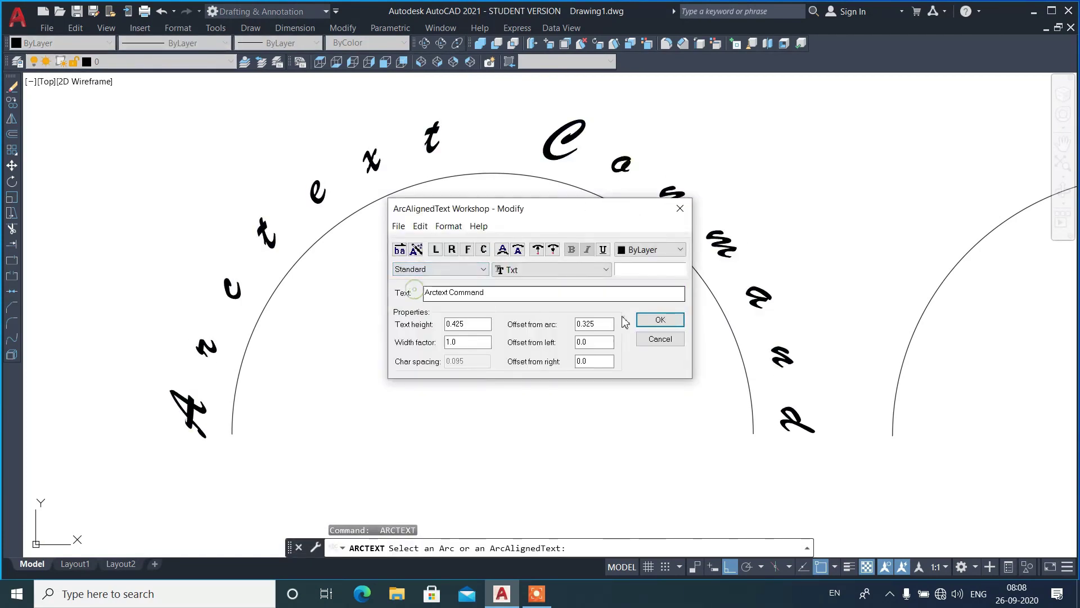
{"action": "left_click", "coordinate": [604, 269]}
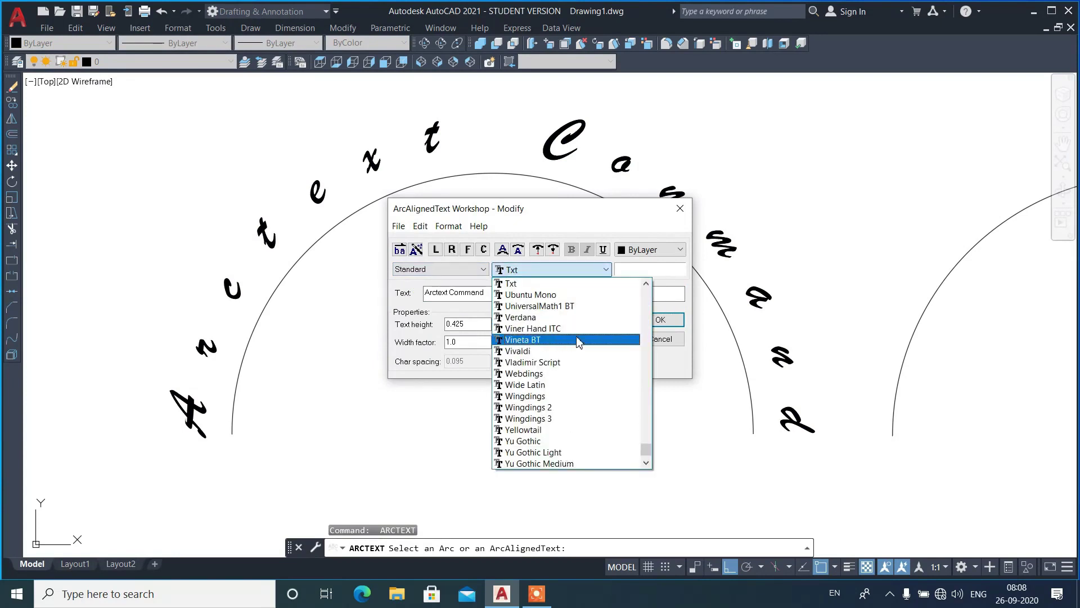
{"action": "left_click", "coordinate": [580, 340]}
{"action": "key", "text": "c"}
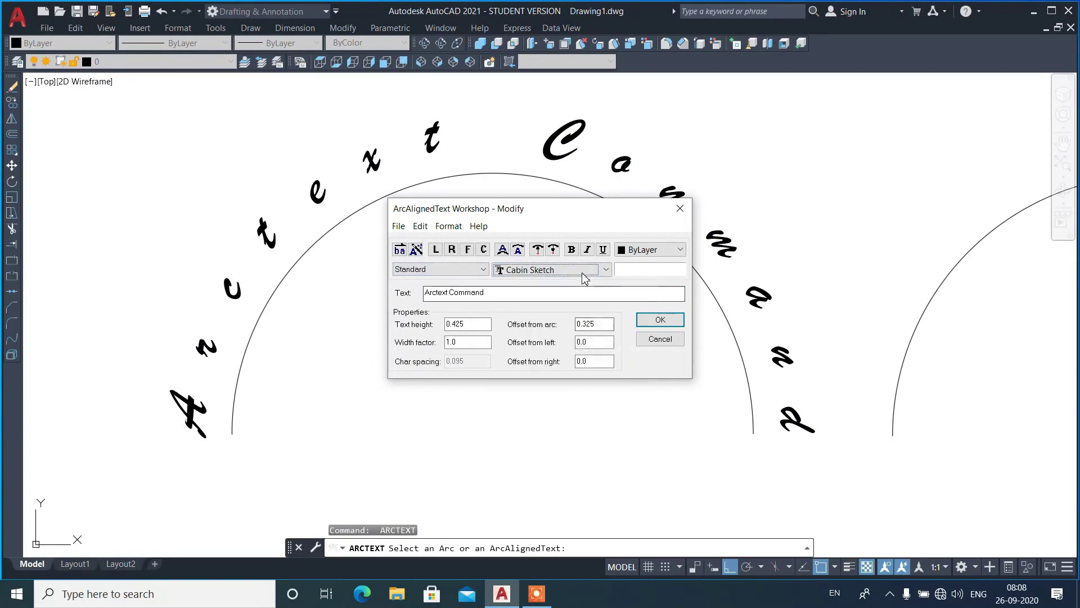
{"action": "left_click", "coordinate": [585, 269]}
{"action": "left_click", "coordinate": [562, 418]}
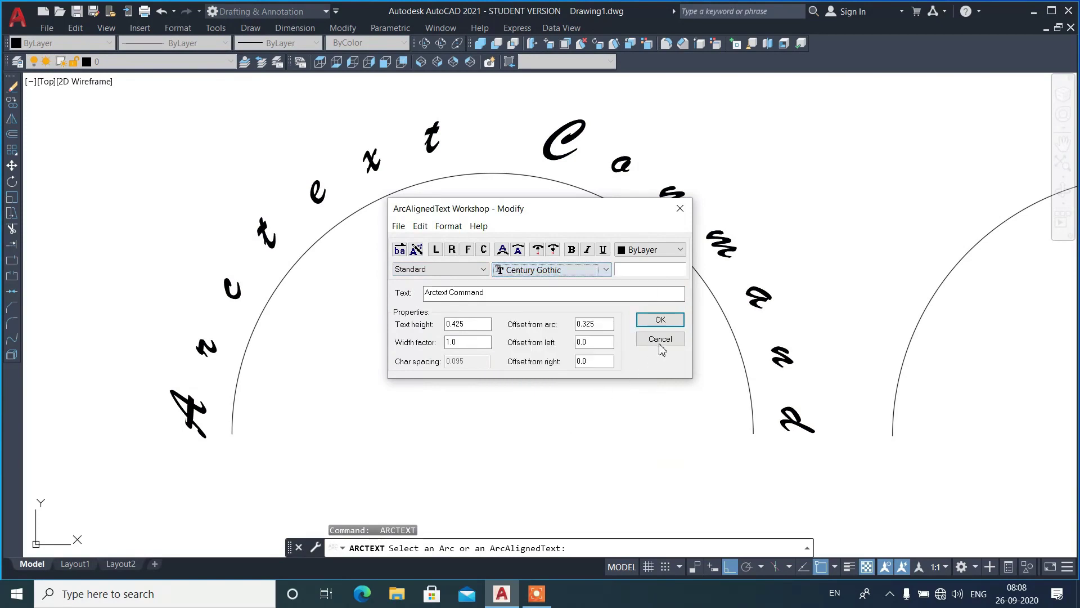
{"action": "left_click", "coordinate": [660, 320]}
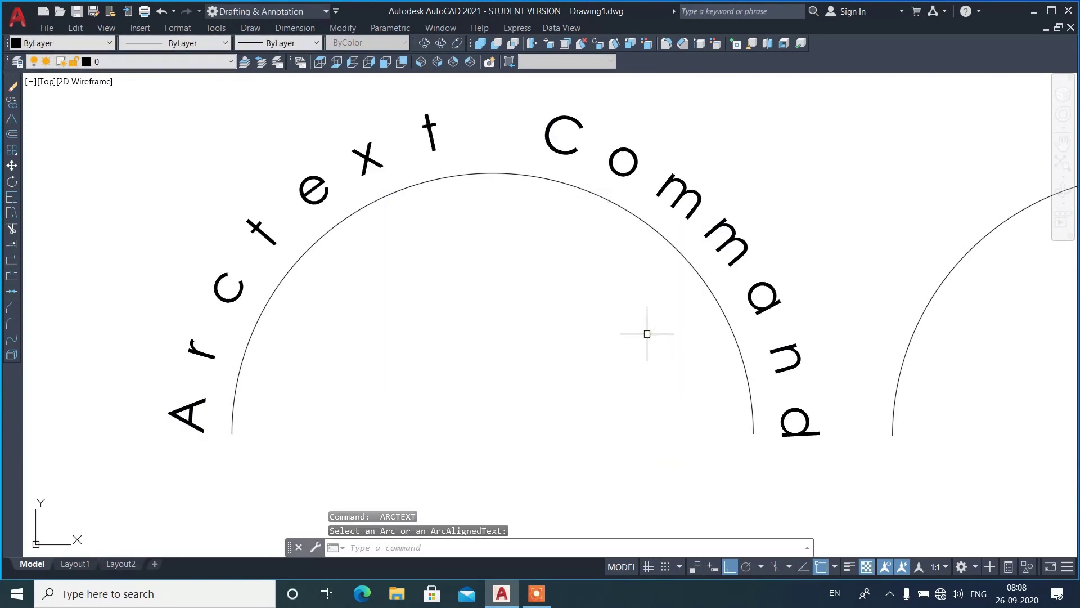
Cancel the arc text edit and erase the right semicircle
{"action": "left_click", "coordinate": [630, 172]}
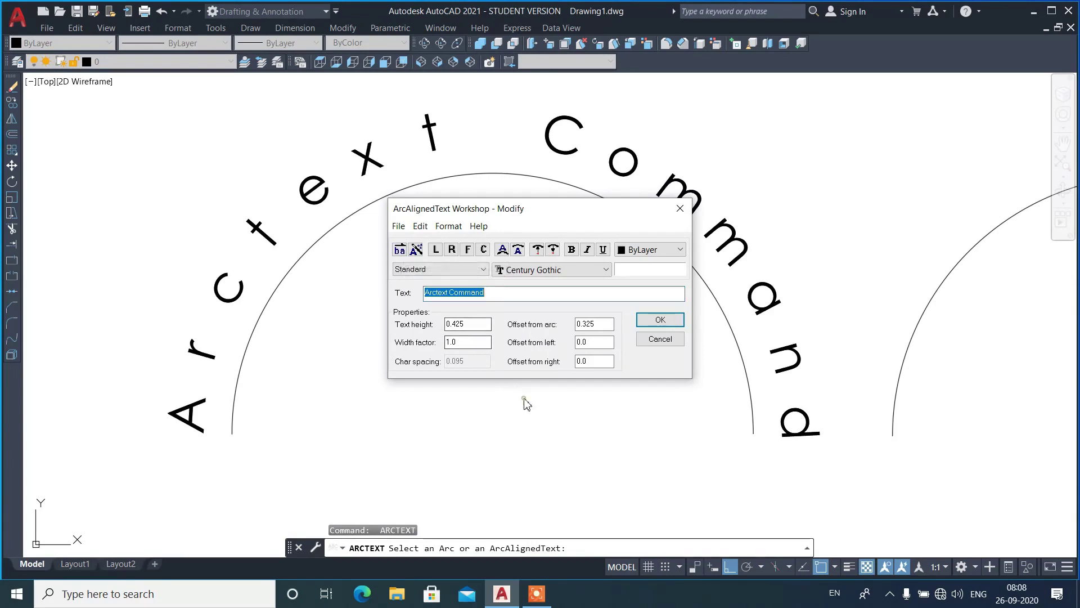
{"action": "left_click", "coordinate": [646, 344]}
{"action": "scroll", "coordinate": [452, 314], "scroll_direction": "down", "scroll_amount": 2}
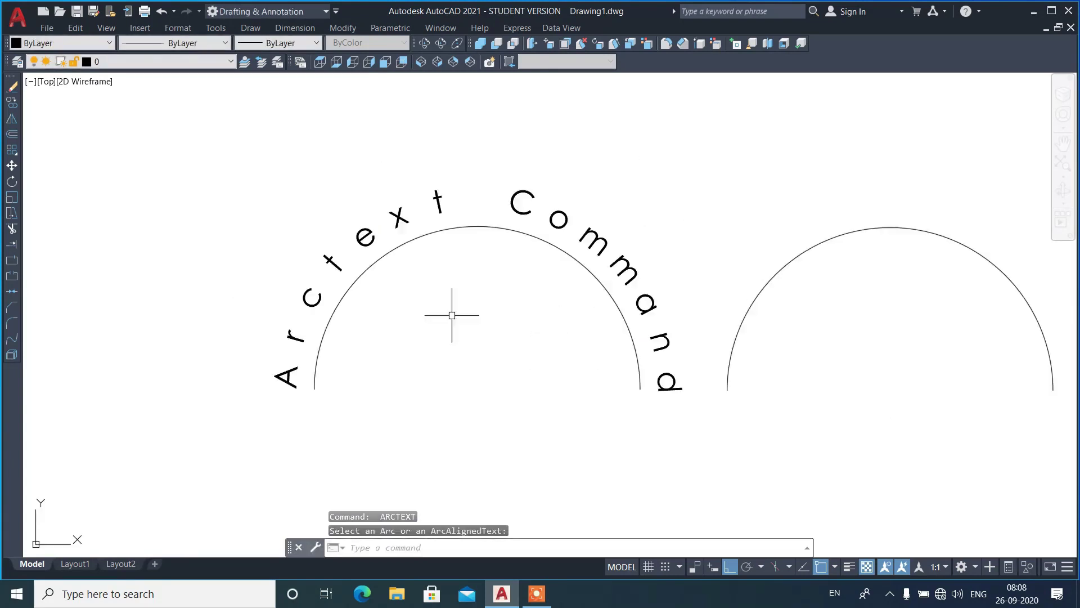
{"action": "left_click", "coordinate": [849, 299]}
{"action": "left_click", "coordinate": [722, 238]}
{"action": "scroll", "coordinate": [380, 254], "scroll_direction": "down", "scroll_amount": 2}
{"action": "type", "text": "e"}
{"action": "key", "text": "Return"}
{"action": "scroll", "coordinate": [473, 322], "scroll_direction": "up", "scroll_amount": 2}
Copy the left arc text and semicircle to the right, then pan to frame both
{"action": "left_click", "coordinate": [522, 323]}
{"action": "left_click", "coordinate": [427, 228]}
{"action": "type", "text": "cp"}
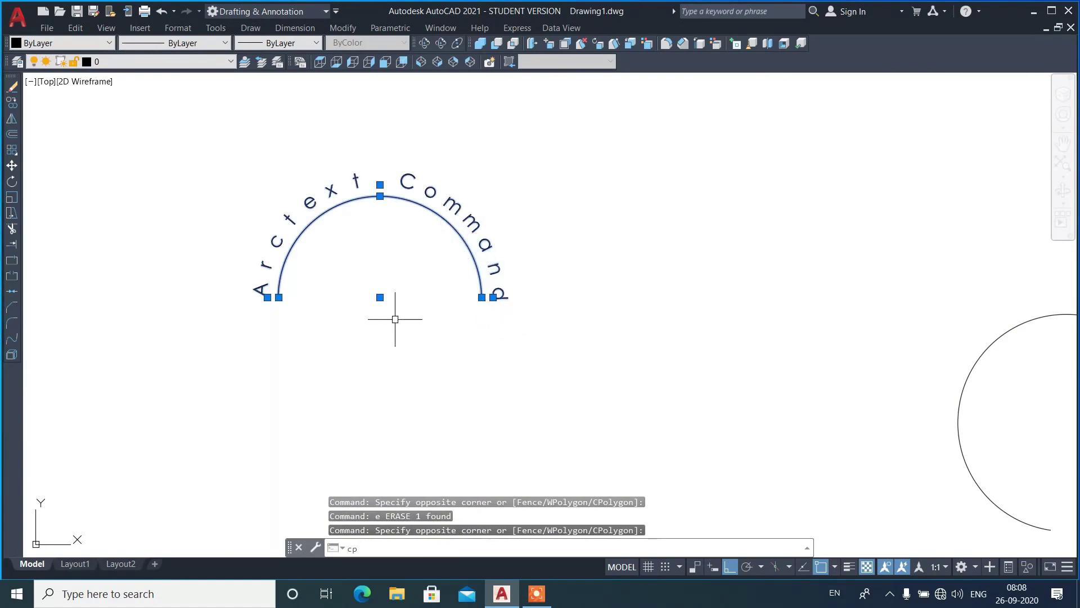
{"action": "key", "text": "Return"}
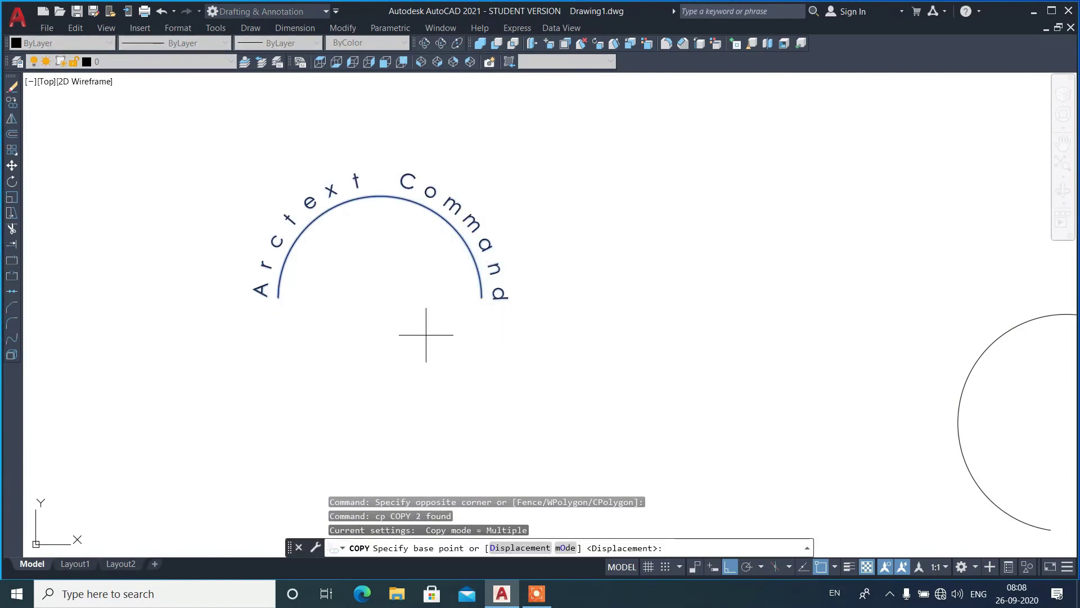
{"action": "left_click", "coordinate": [440, 328]}
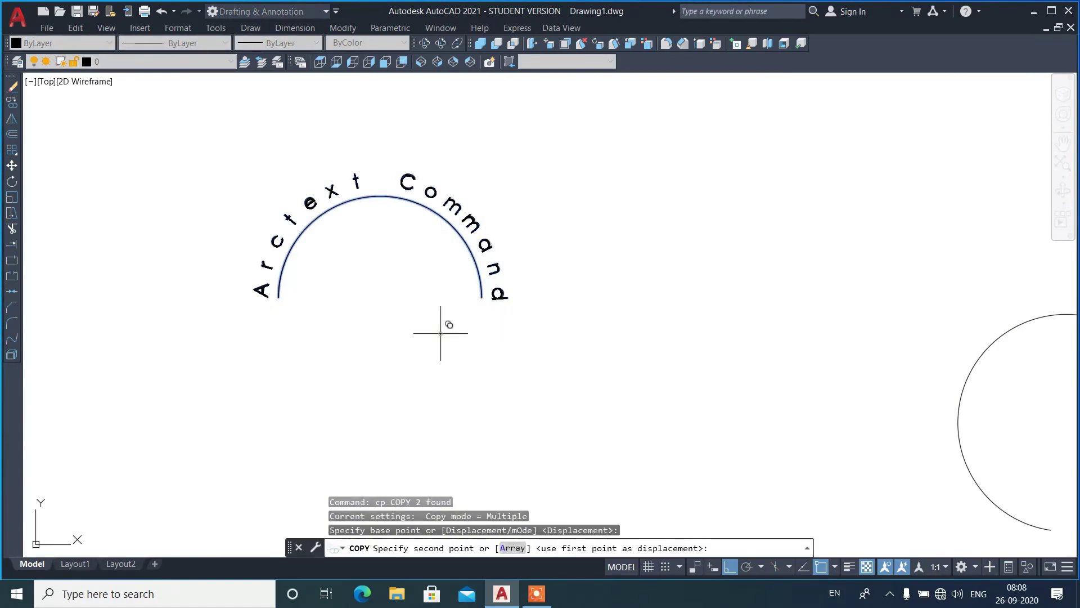
{"action": "left_click", "coordinate": [742, 328]}
{"action": "key", "text": "Return"}
{"action": "scroll", "coordinate": [678, 234], "scroll_direction": "up", "scroll_amount": 4}
{"action": "scroll", "coordinate": [702, 265], "scroll_direction": "down", "scroll_amount": 2}
{"action": "mouse_move", "coordinate": [699, 270]}
{"action": "middle_mouse_down"}
{"action": "mouse_move", "coordinate": [697, 302]}
{"action": "mouse_move", "coordinate": [760, 302]}
{"action": "middle_mouse_up"}
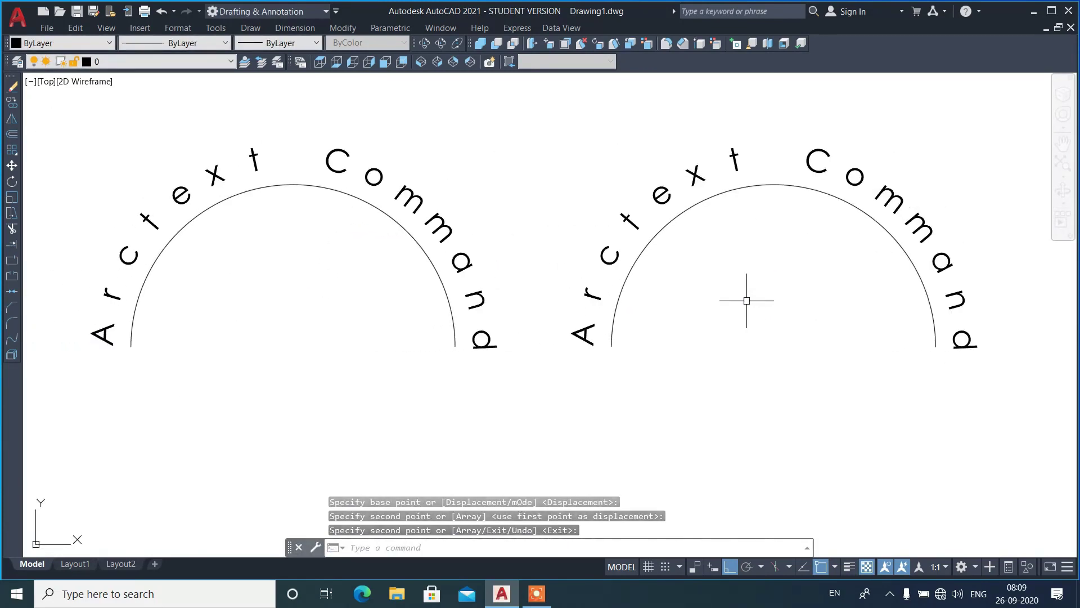
{"action": "type", "text": "ERASE"}
{"action": "type", "text": "ARCTEXT"}
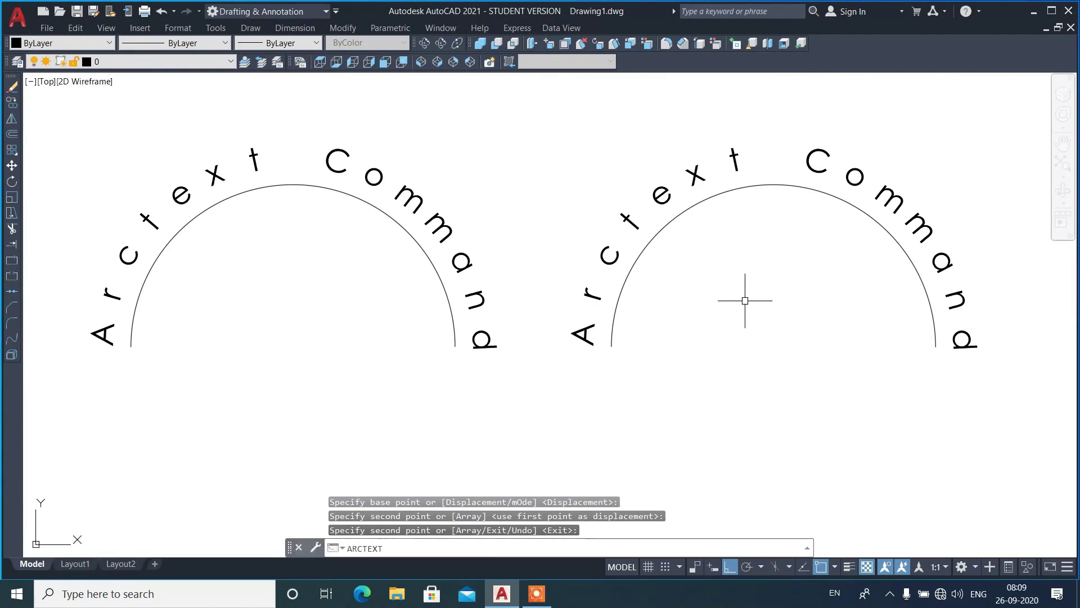
{"action": "key", "text": "Return"}
{"action": "left_click", "coordinate": [663, 187]}
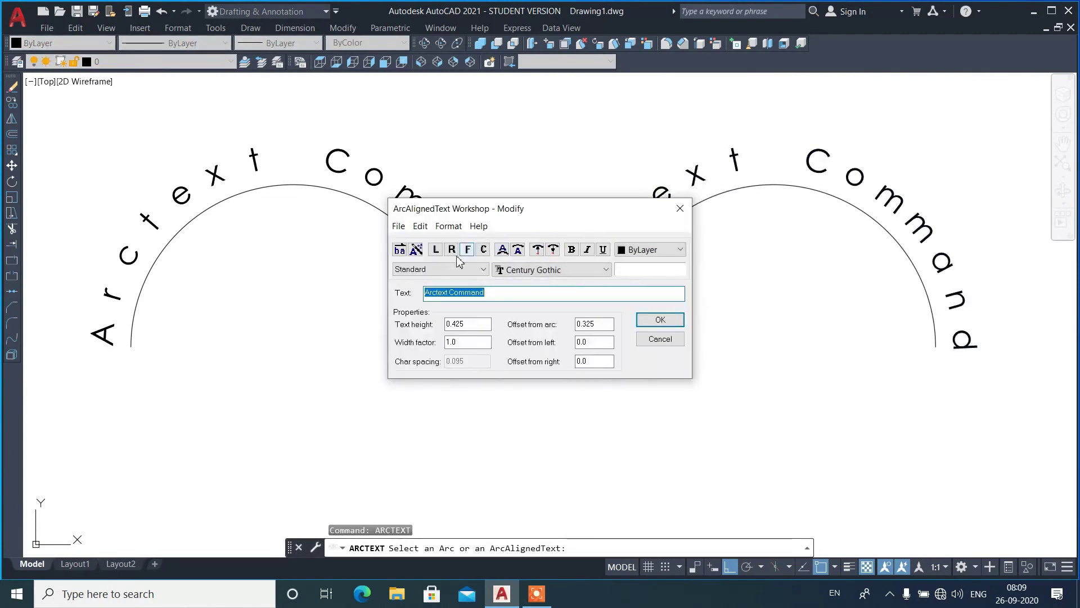
{"action": "left_click", "coordinate": [402, 255]}
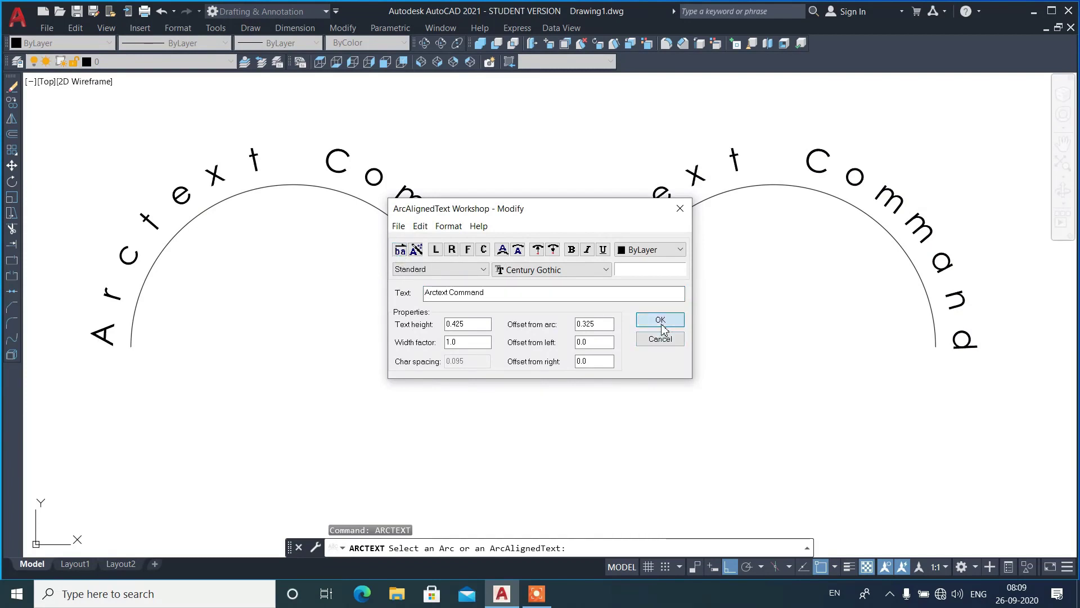
{"action": "left_click", "coordinate": [661, 320]}
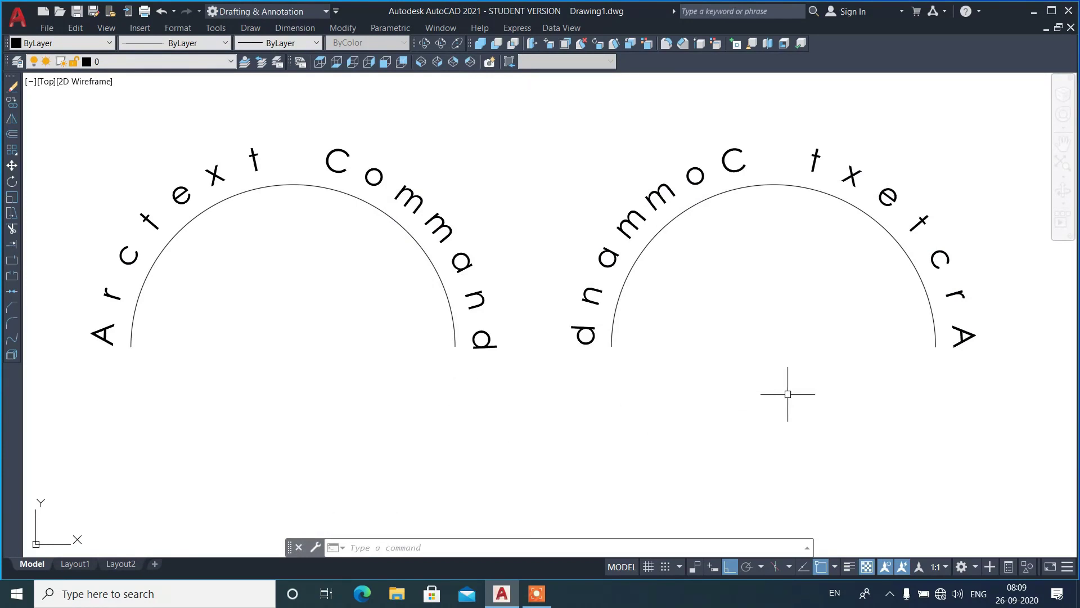
{"action": "key", "text": "Return"}
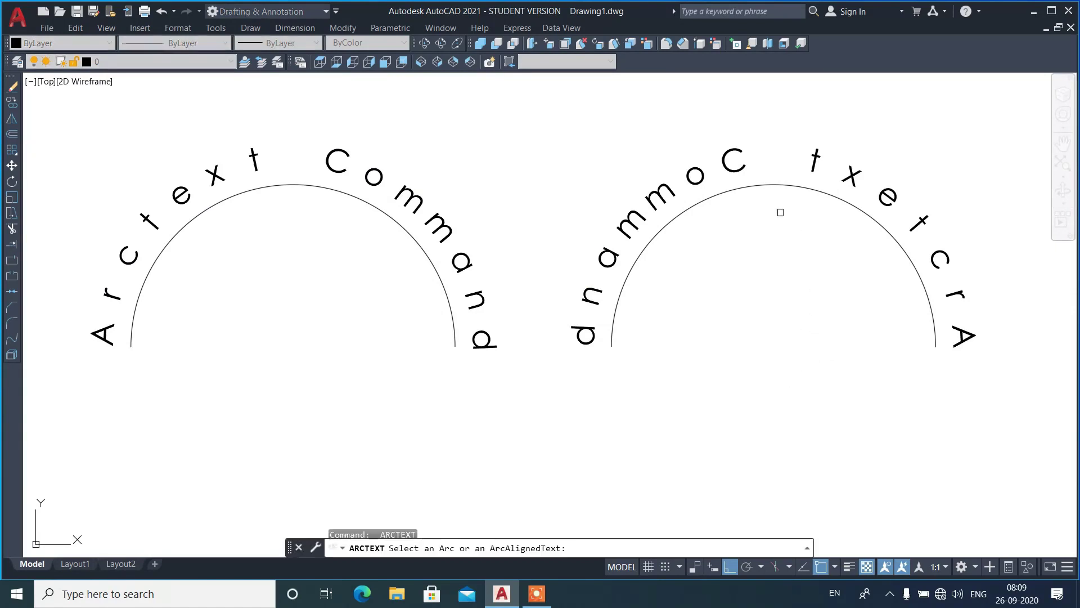
{"action": "left_click", "coordinate": [747, 173]}
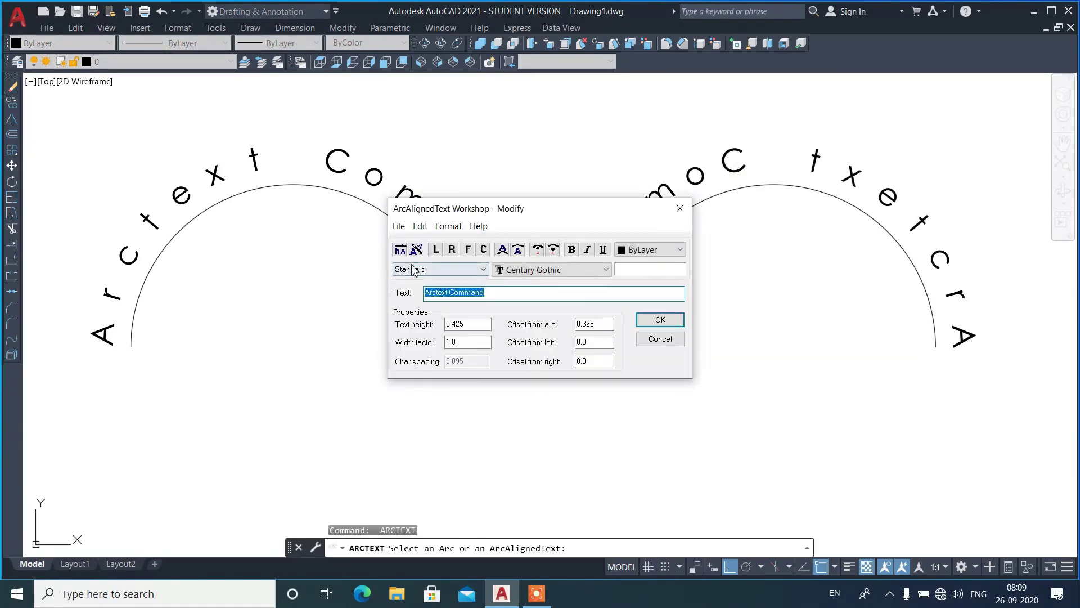
{"action": "left_click", "coordinate": [400, 249]}
{"action": "left_click", "coordinate": [660, 319]}
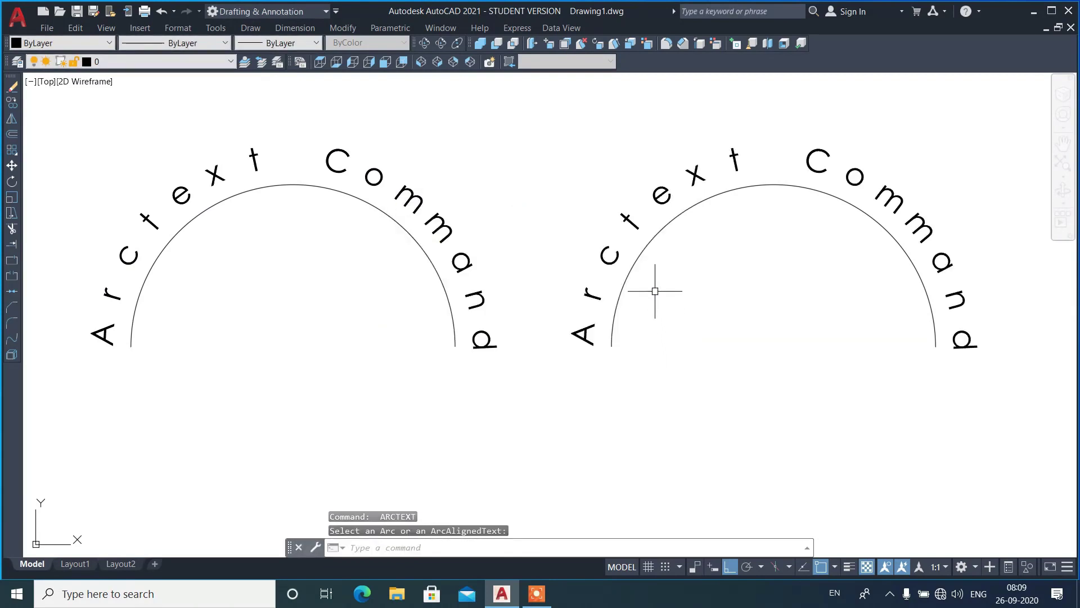
{"action": "key", "text": "Return"}
Turn on the Drag Wizard for the copied right arc text
{"action": "left_click", "coordinate": [918, 228]}
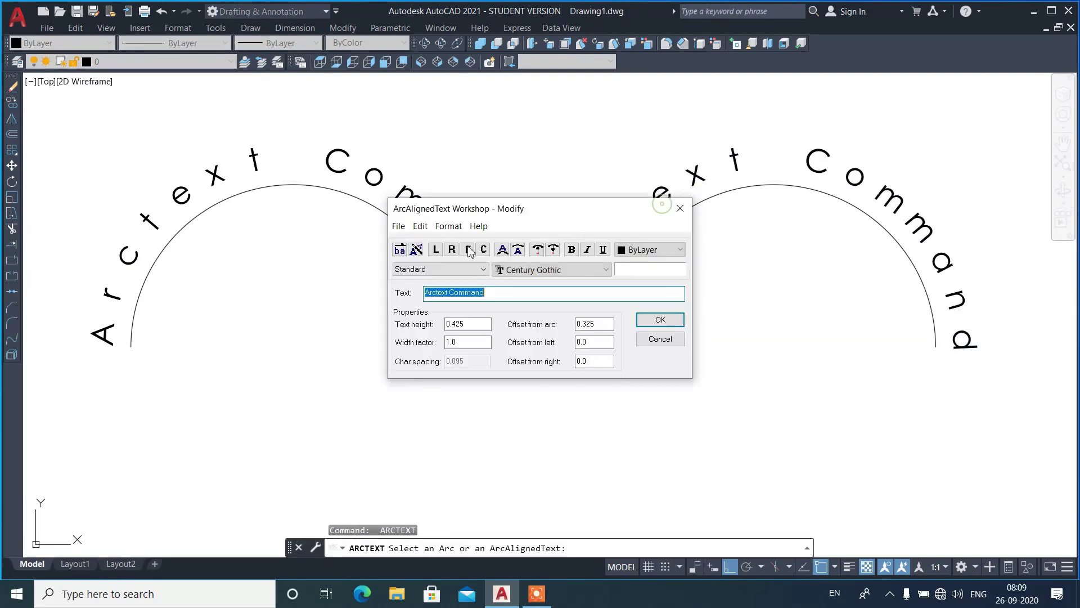
{"action": "left_click", "coordinate": [414, 251]}
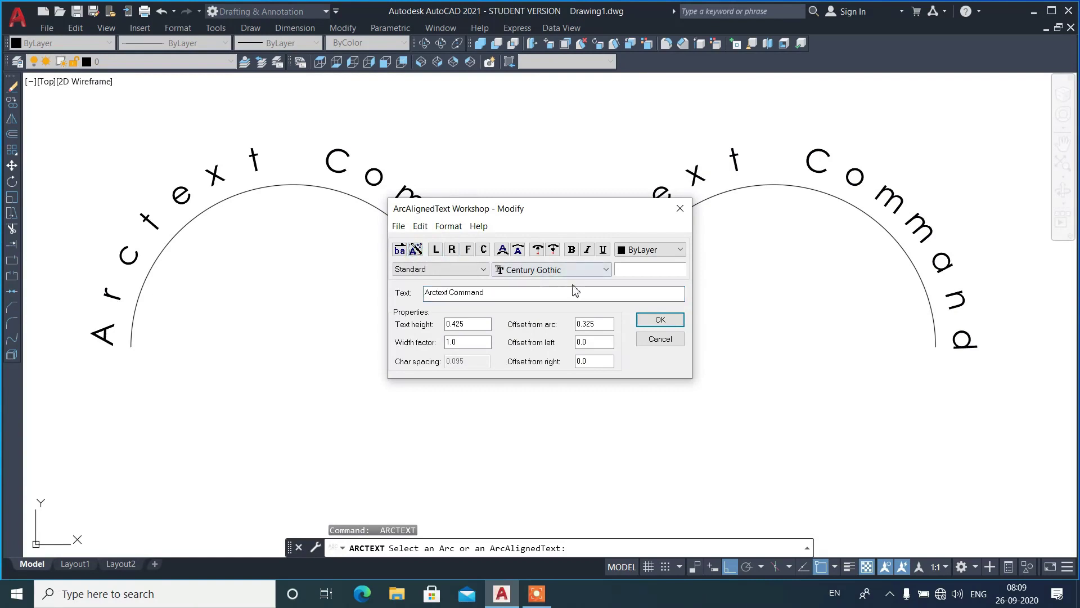
{"action": "left_click", "coordinate": [656, 319]}
Grip-stretch the right arc text's radius smaller and larger, ending above the semicircle
{"action": "left_click", "coordinate": [702, 175]}
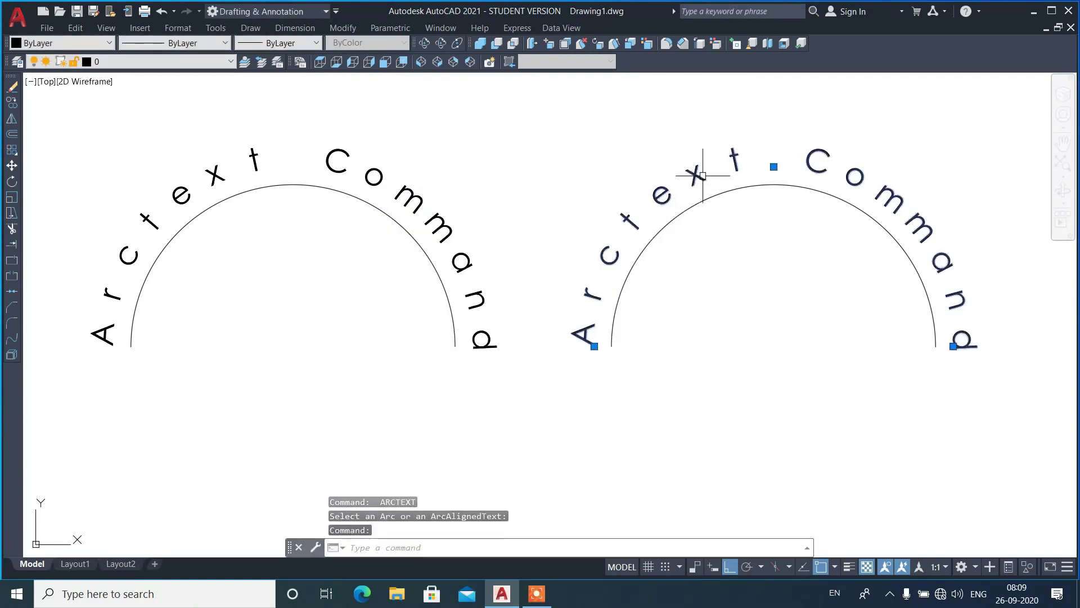
{"action": "left_click", "coordinate": [774, 167]}
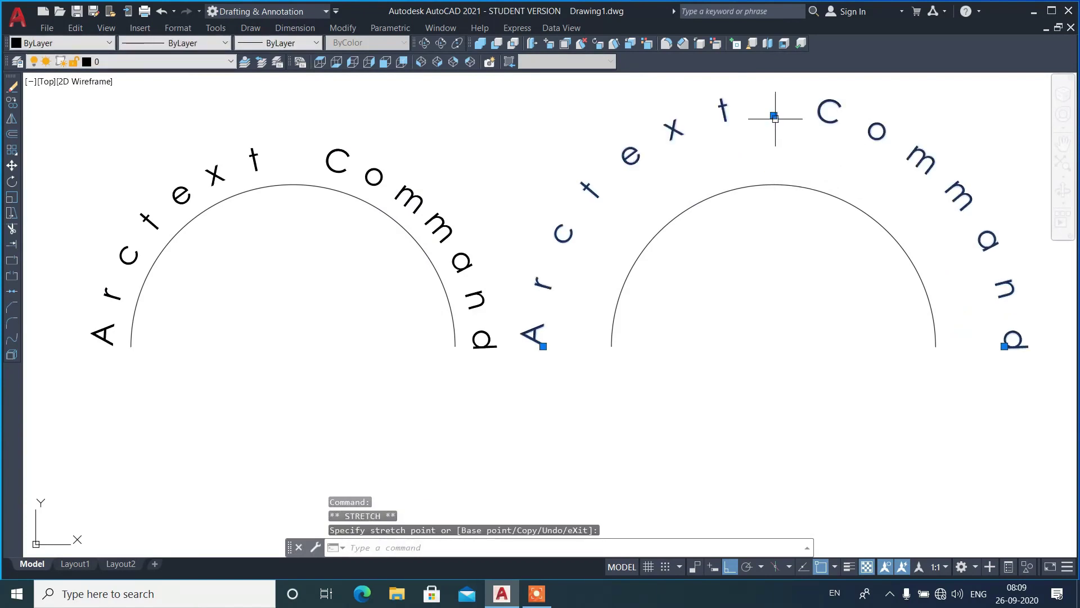
{"action": "left_click", "coordinate": [771, 150]}
{"action": "left_click", "coordinate": [773, 151]}
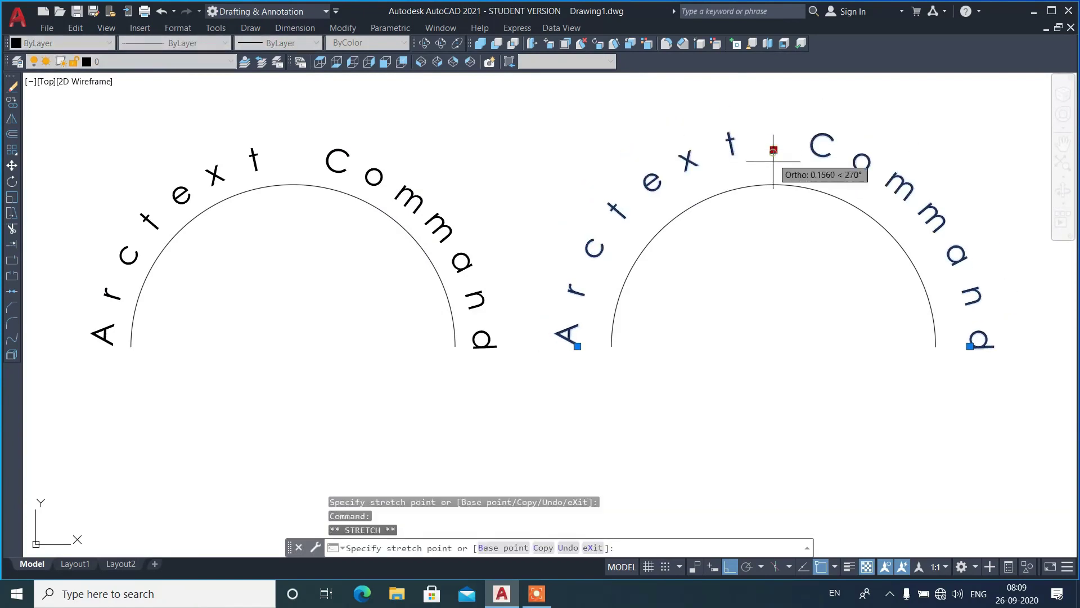
{"action": "left_click", "coordinate": [774, 221]}
{"action": "left_click", "coordinate": [773, 208]}
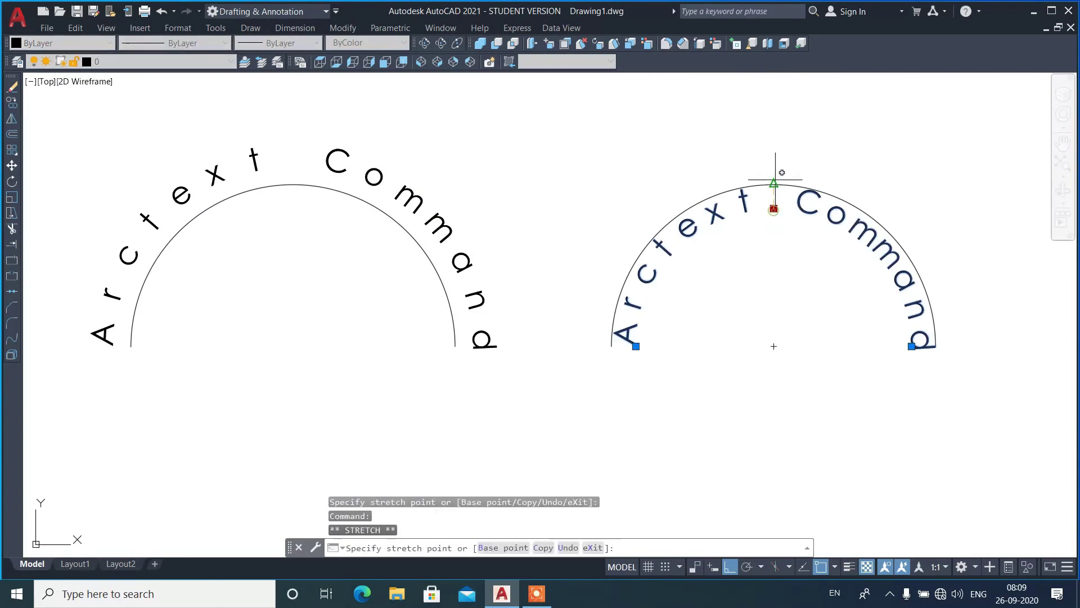
{"action": "left_click", "coordinate": [773, 164]}
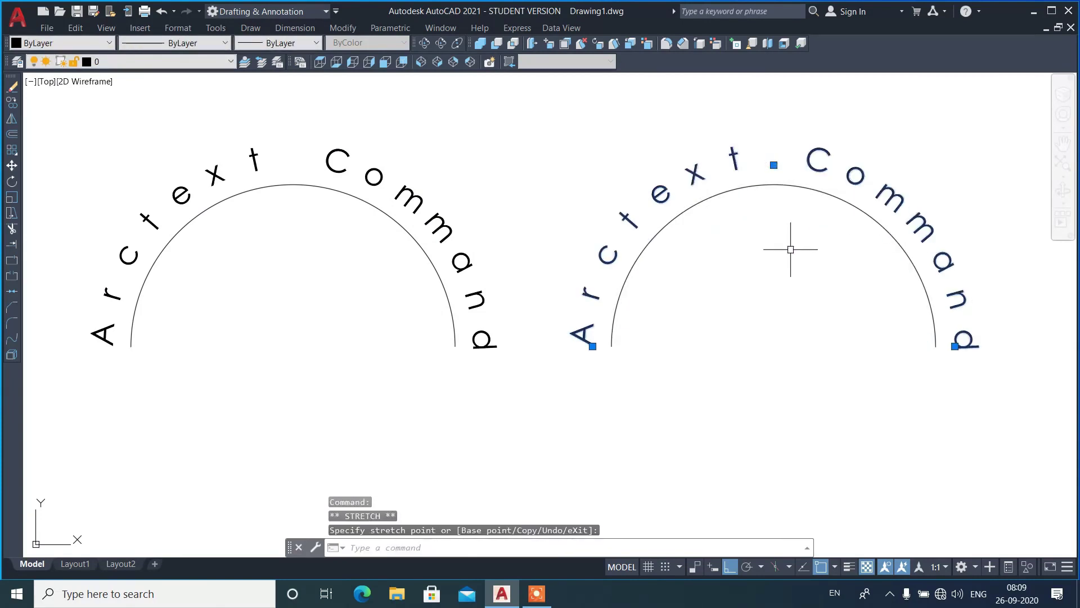
{"action": "key", "text": "Escape"}
{"action": "type", "text": "arctext"}
{"action": "key", "text": "Return"}
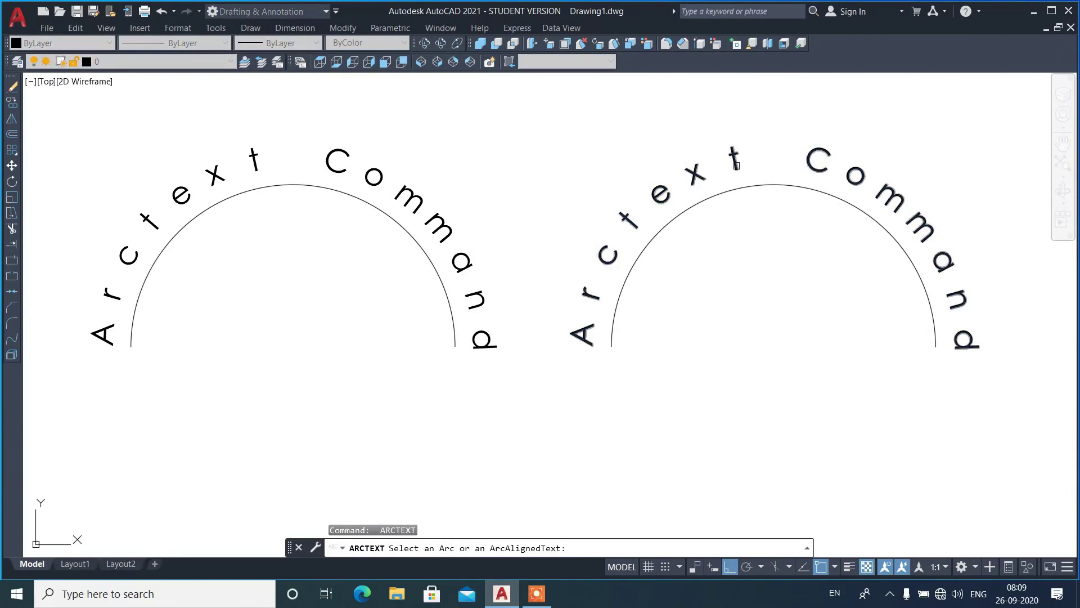
{"action": "left_click", "coordinate": [906, 214]}
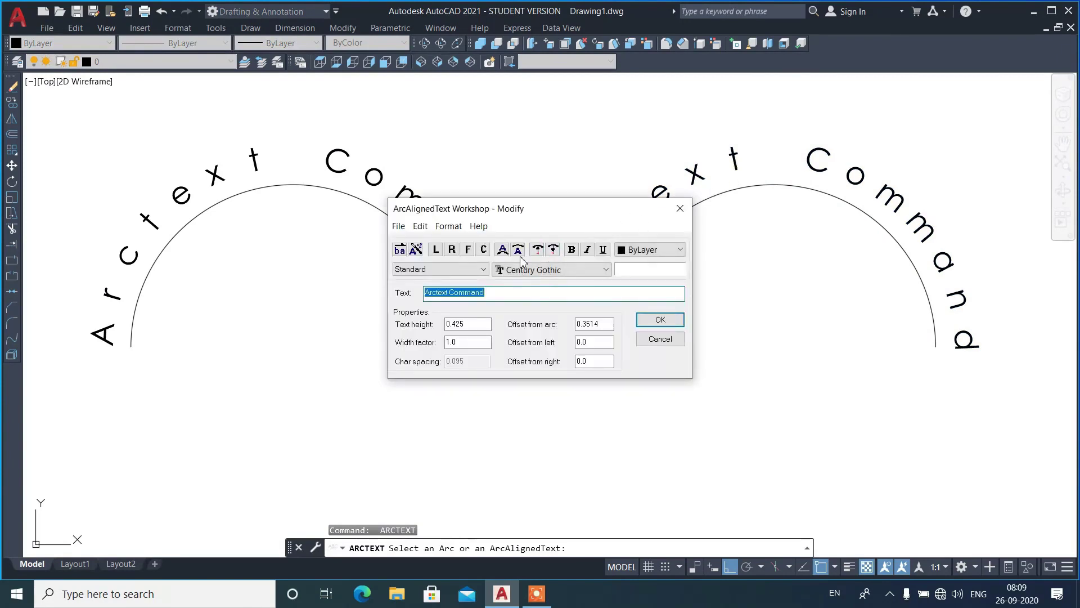
{"action": "left_click", "coordinate": [436, 249]}
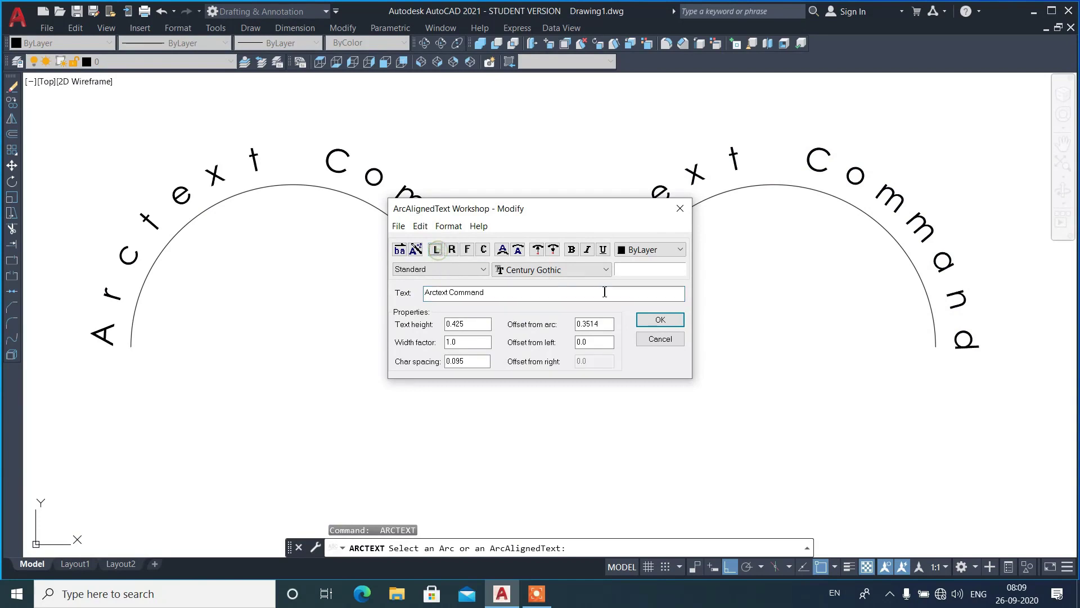
{"action": "left_click", "coordinate": [661, 320]}
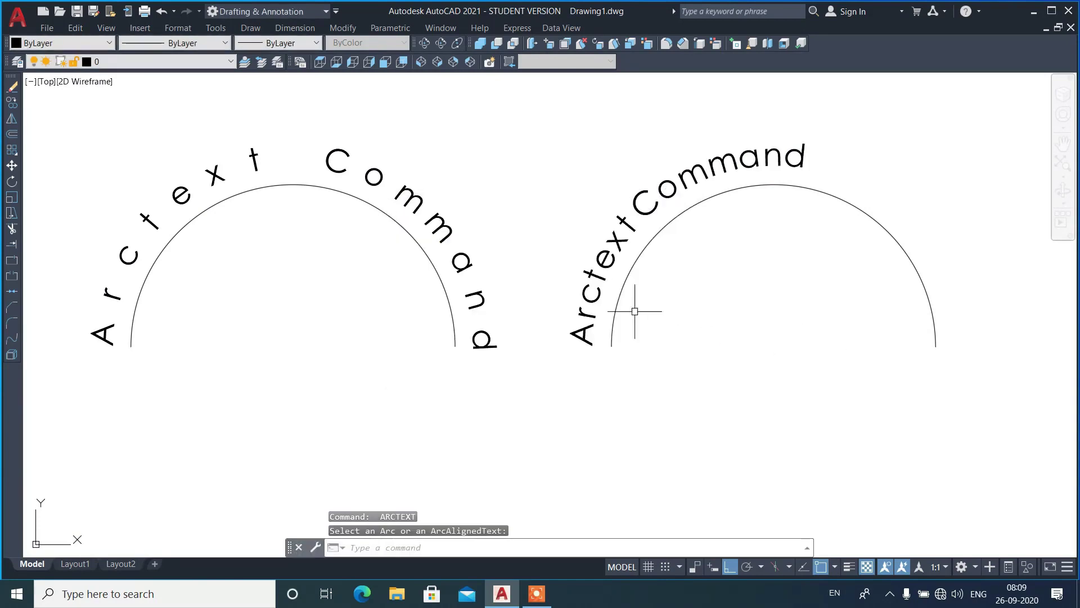
{"action": "key", "text": "Return"}
{"action": "left_click", "coordinate": [803, 161]}
{"action": "left_click", "coordinate": [453, 251]}
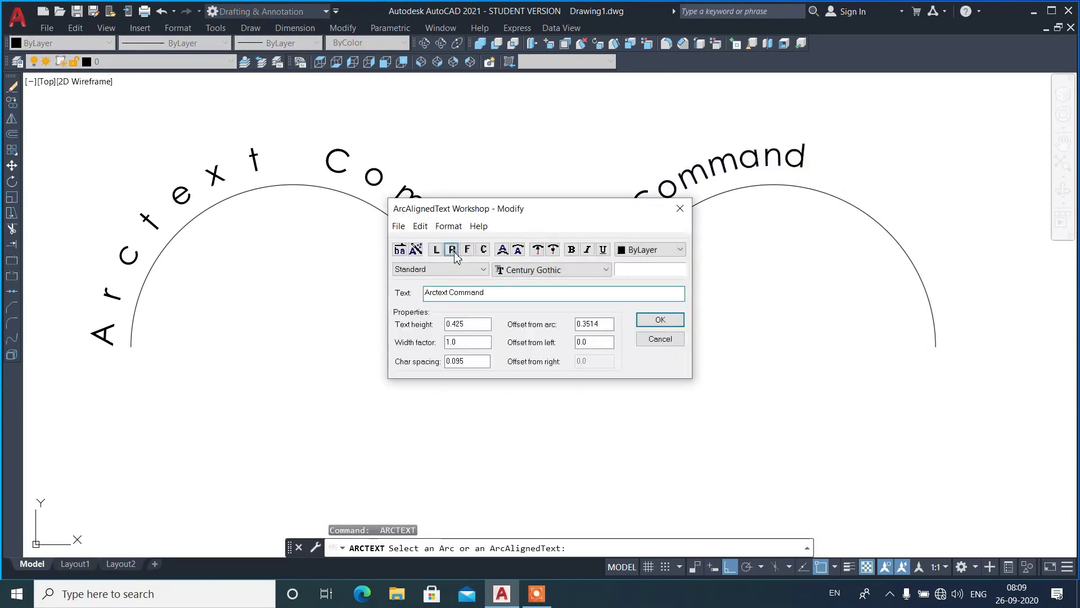
{"action": "left_click", "coordinate": [661, 320]}
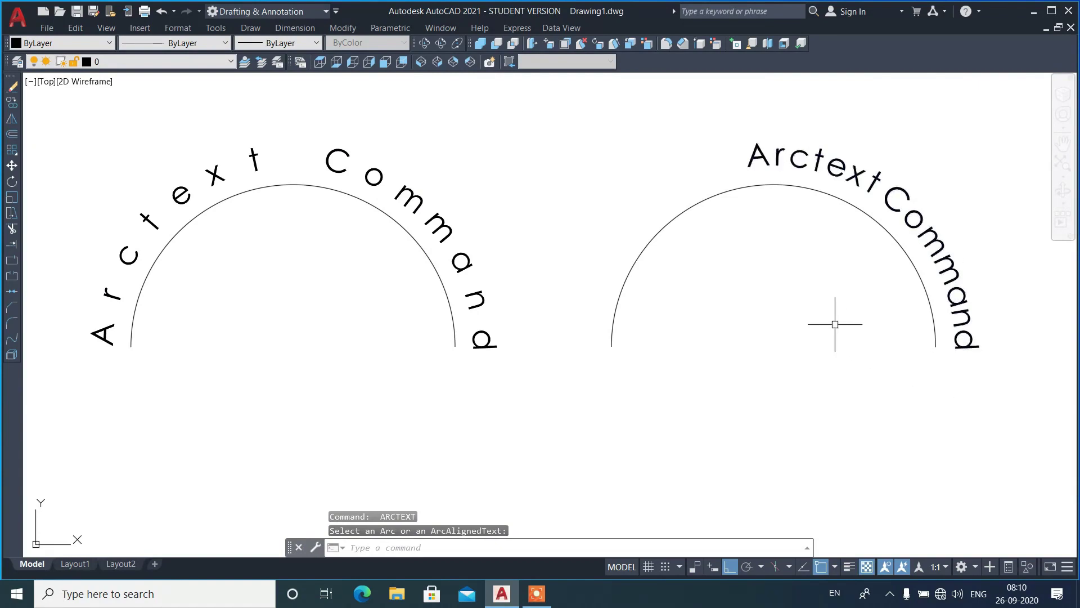
{"action": "key", "text": "Return"}
{"action": "left_click", "coordinate": [818, 186]}
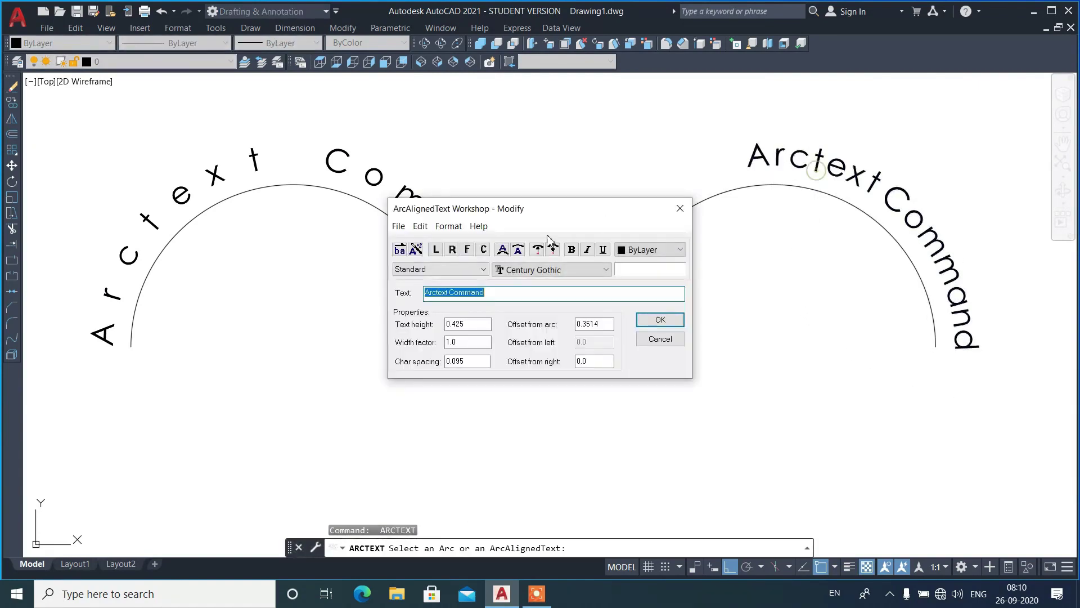
{"action": "left_click", "coordinate": [483, 250]}
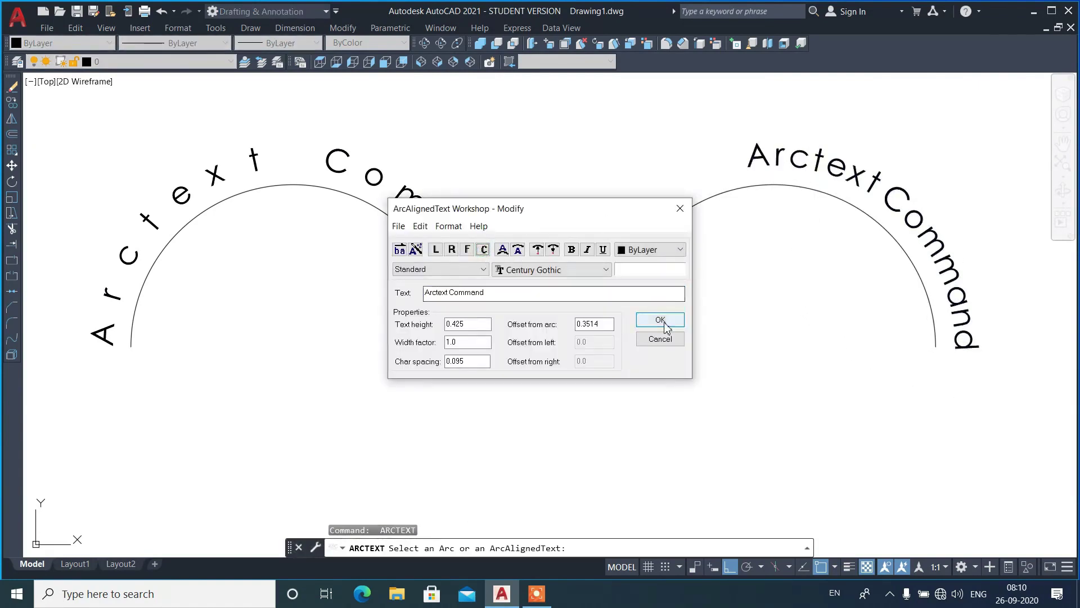
{"action": "left_click", "coordinate": [660, 320]}
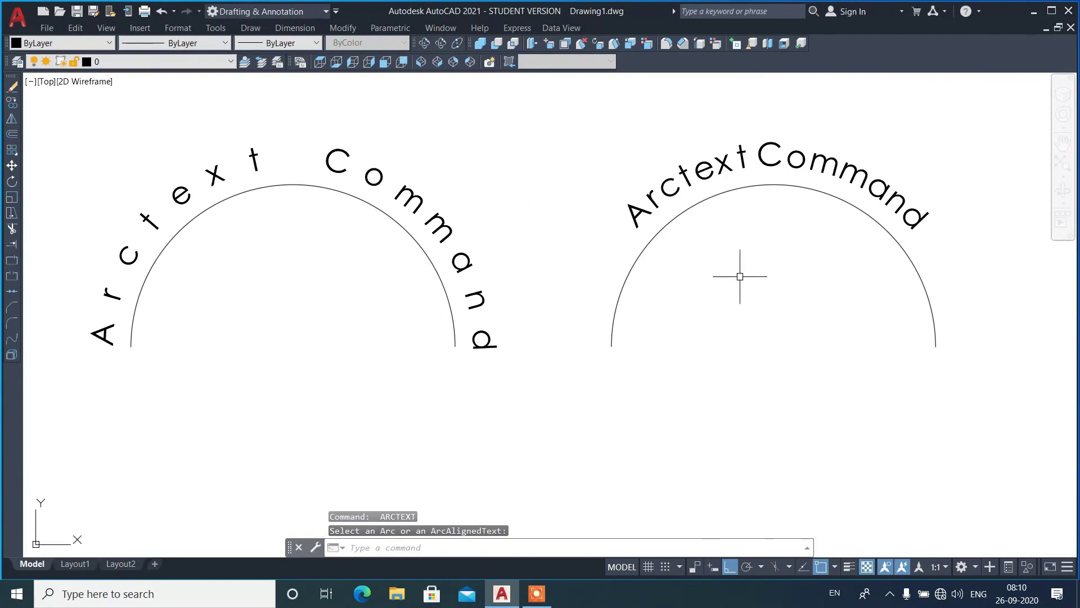
{"action": "key", "text": "Return"}
{"action": "left_click", "coordinate": [754, 170]}
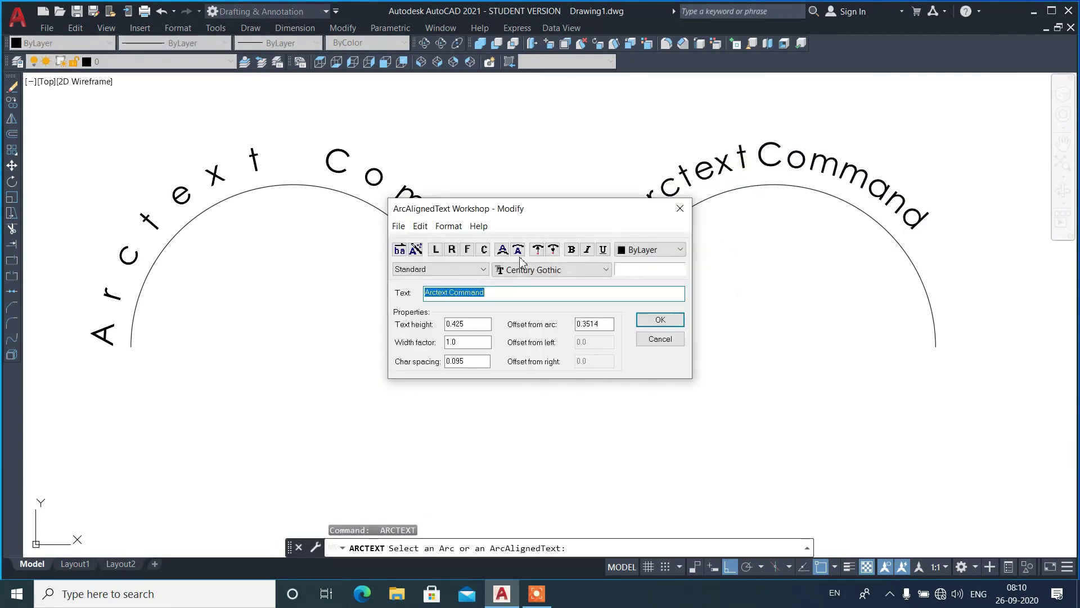
{"action": "left_click", "coordinate": [472, 251]}
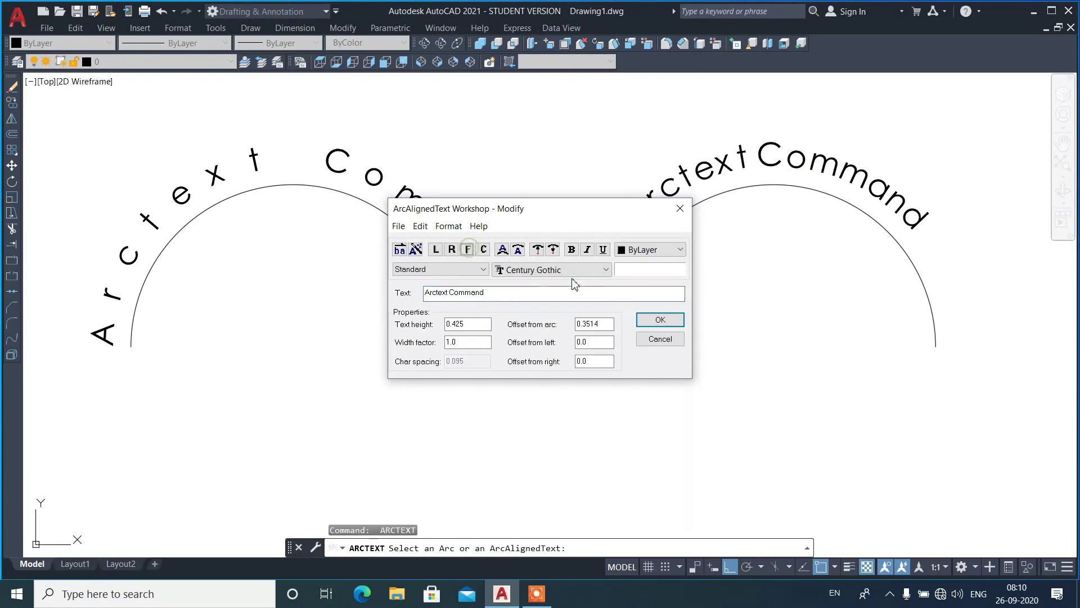
{"action": "left_click", "coordinate": [660, 319]}
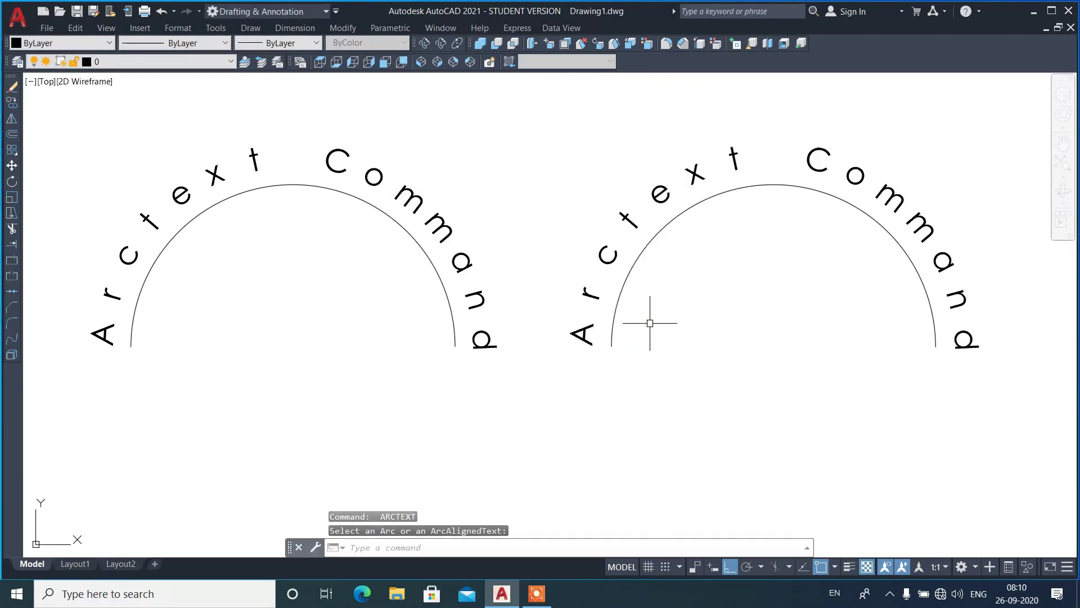
Place the right arc text on the inner side of the arc, then back on the outer side
{"action": "key", "text": "Return"}
{"action": "left_click", "coordinate": [734, 163]}
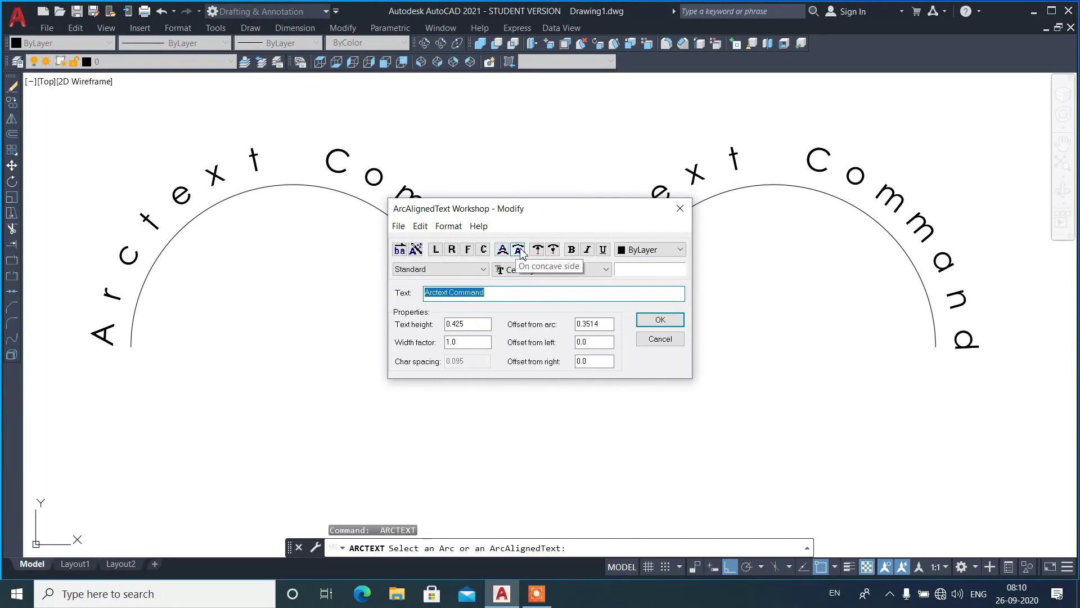
{"action": "left_click", "coordinate": [518, 249]}
{"action": "left_click", "coordinate": [660, 319]}
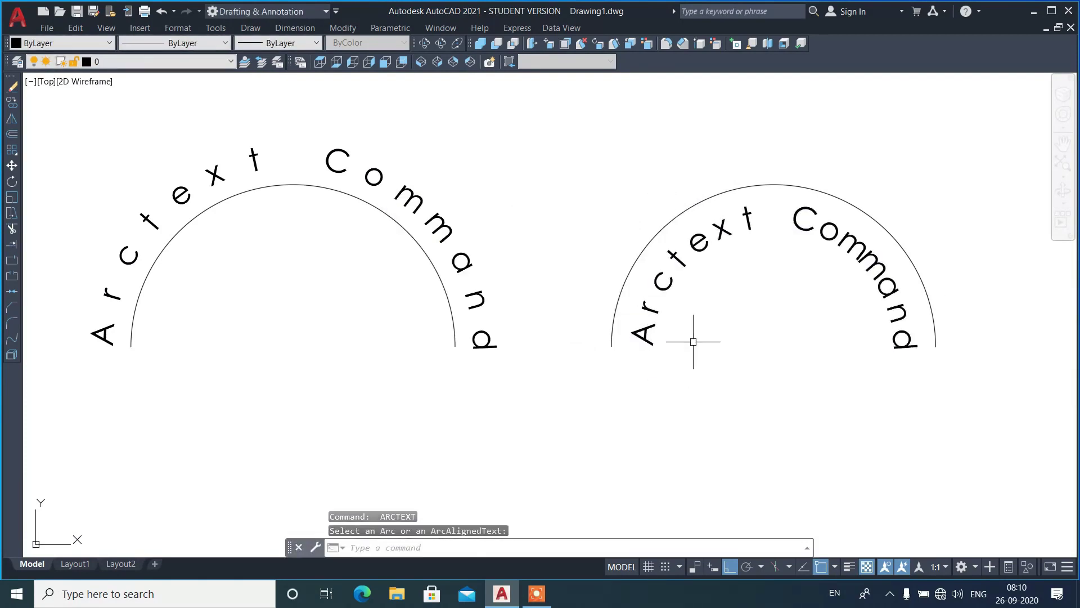
{"action": "left_click", "coordinate": [723, 240]}
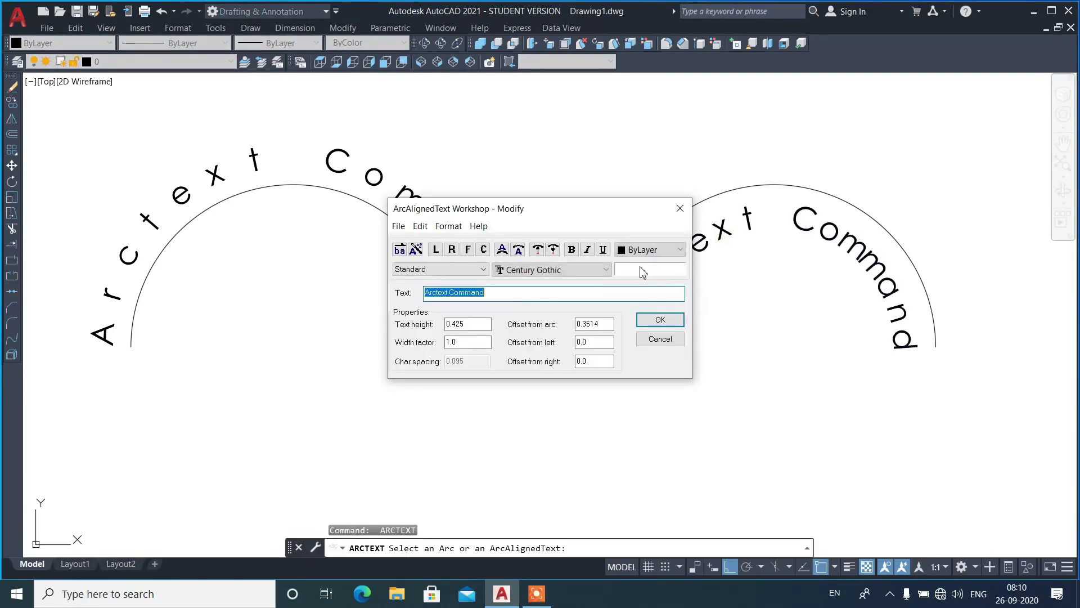
{"action": "left_click", "coordinate": [501, 250]}
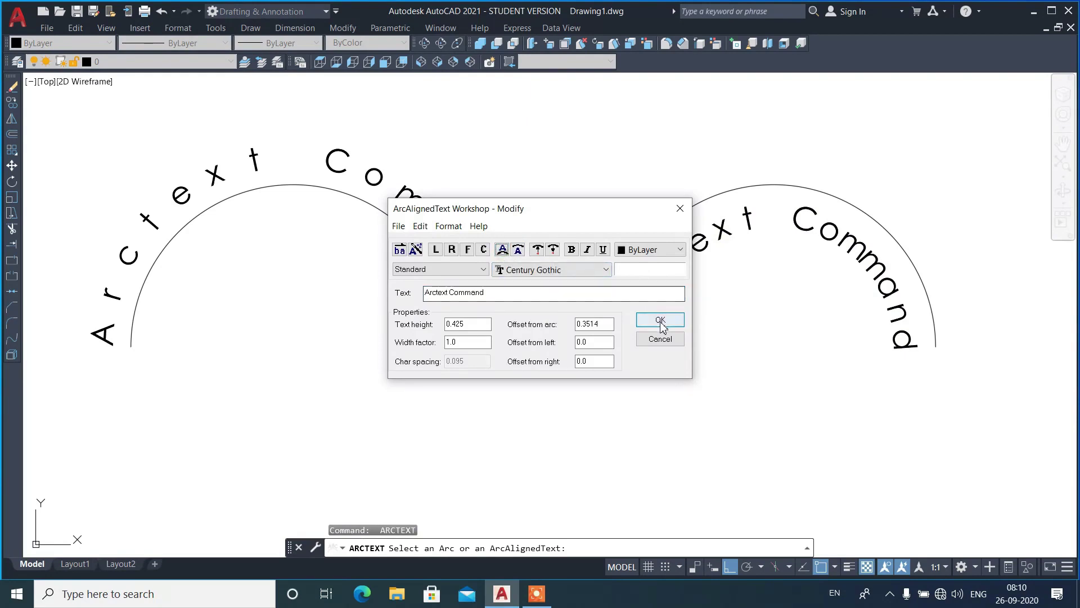
{"action": "left_click", "coordinate": [660, 319]}
Make the right arc text's letters face inward, then outward from the center again
{"action": "key", "text": "Return"}
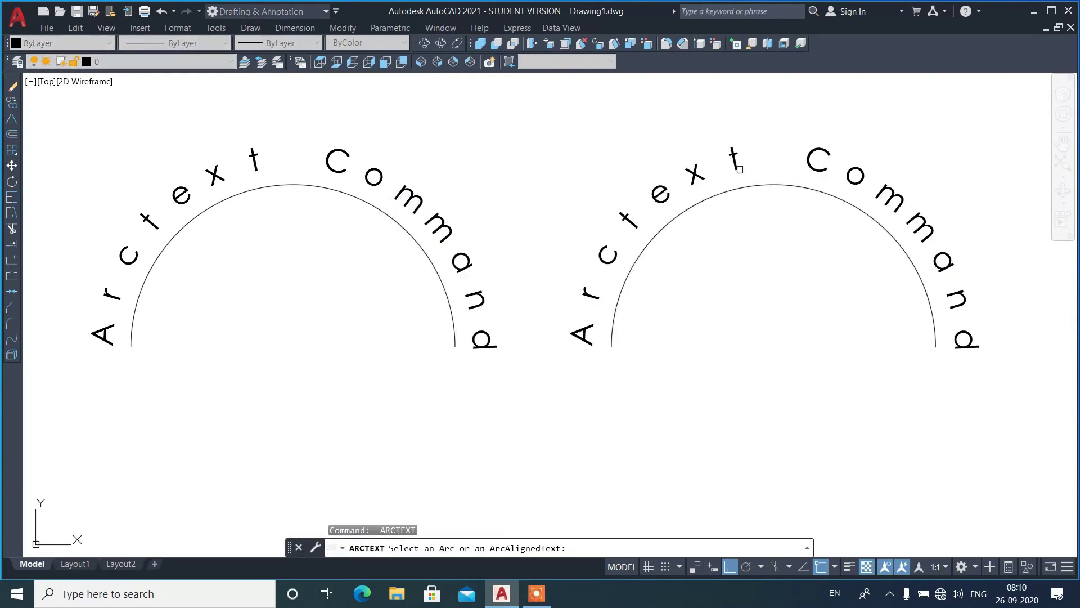
{"action": "left_click", "coordinate": [661, 193]}
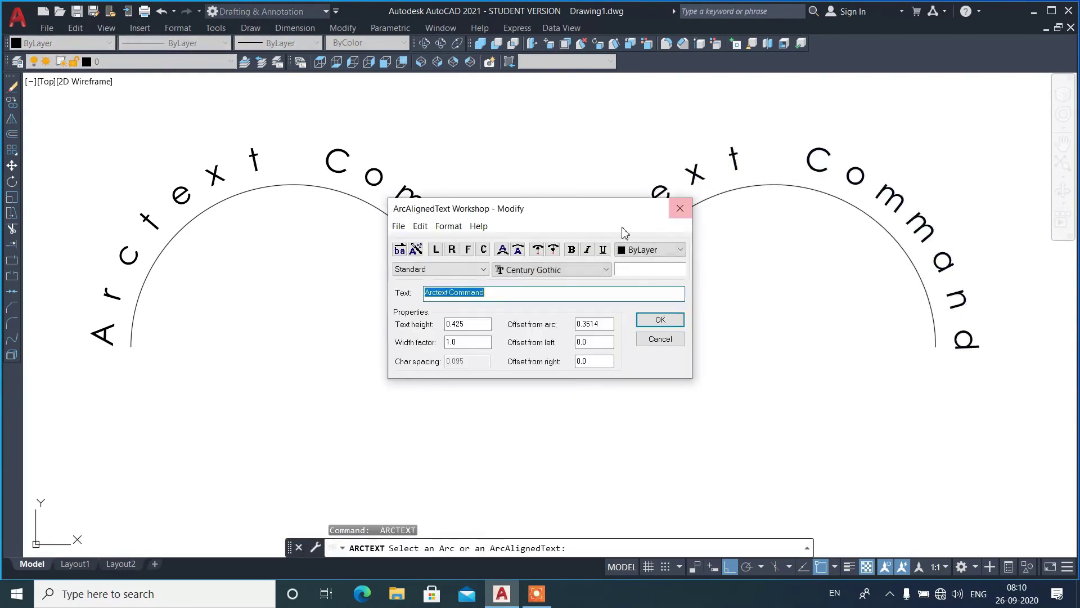
{"action": "left_click", "coordinate": [554, 253]}
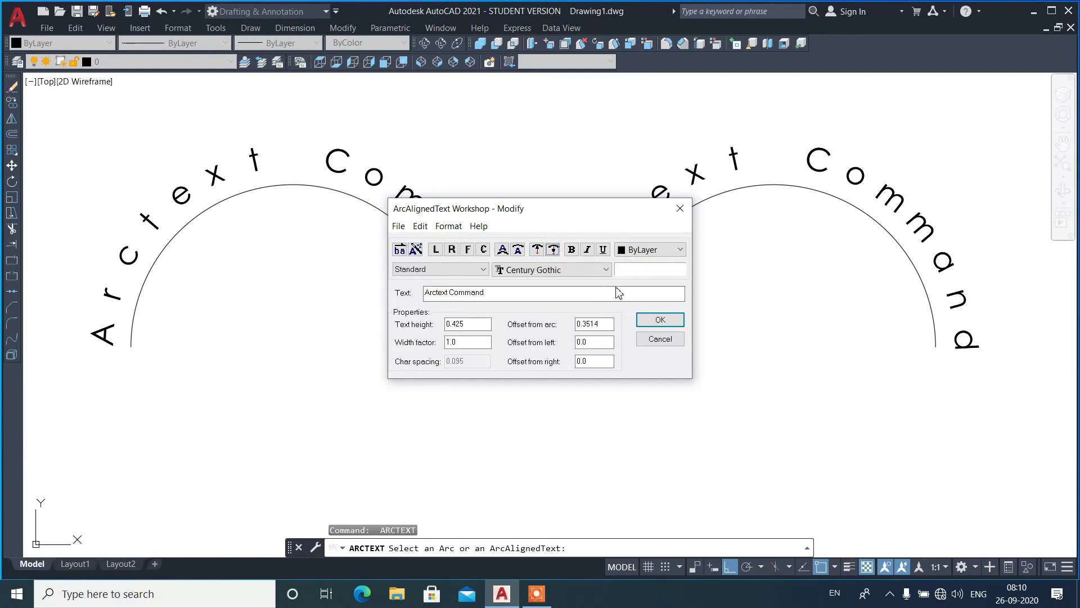
{"action": "left_click", "coordinate": [659, 321]}
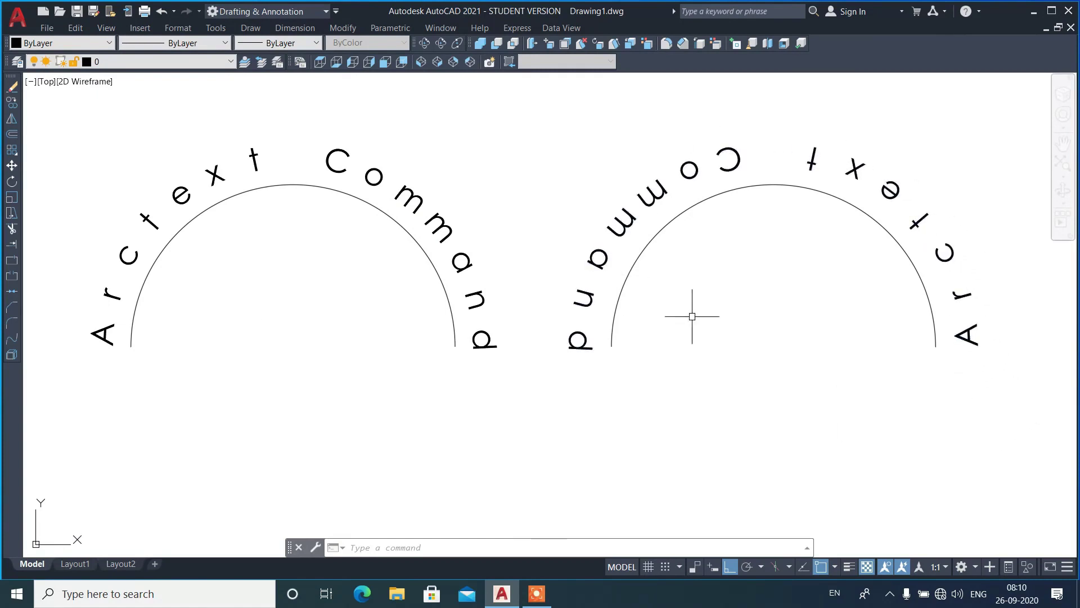
{"action": "key", "text": "Return"}
{"action": "left_click", "coordinate": [731, 166]}
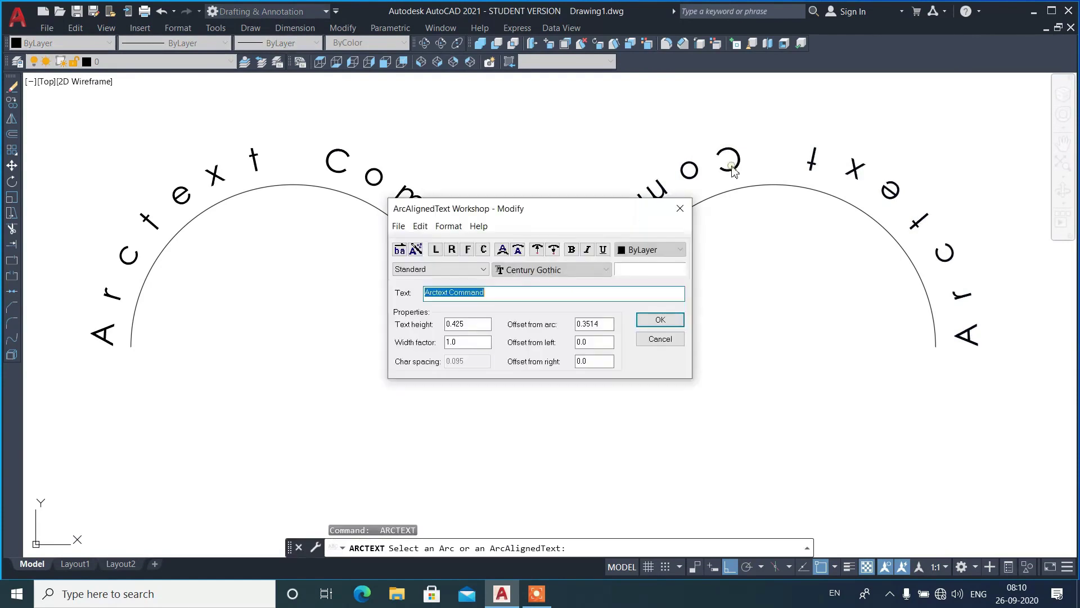
{"action": "left_click", "coordinate": [536, 252]}
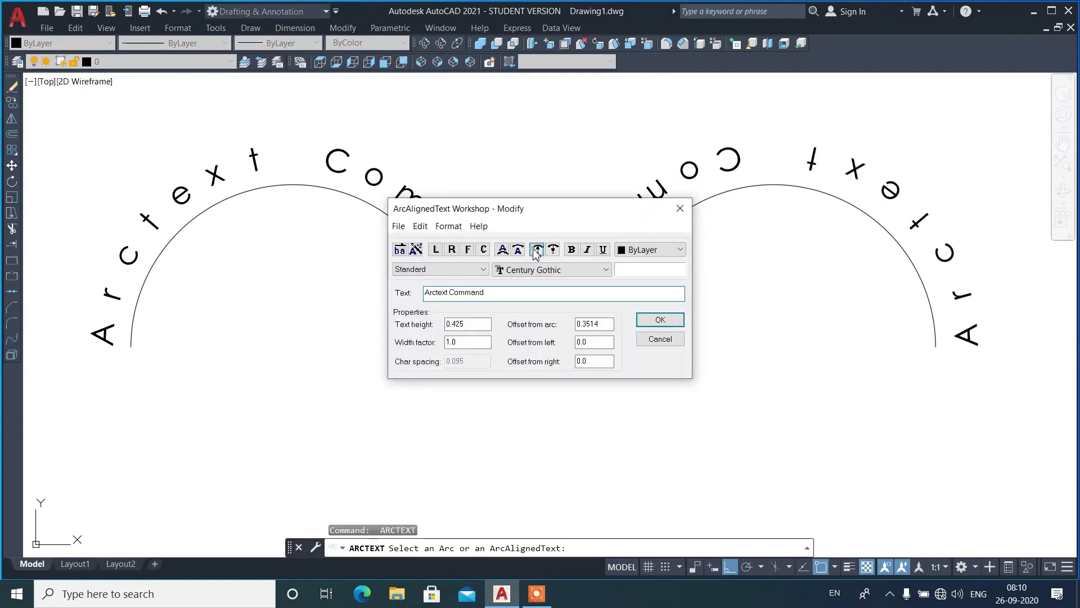
{"action": "left_click", "coordinate": [661, 320]}
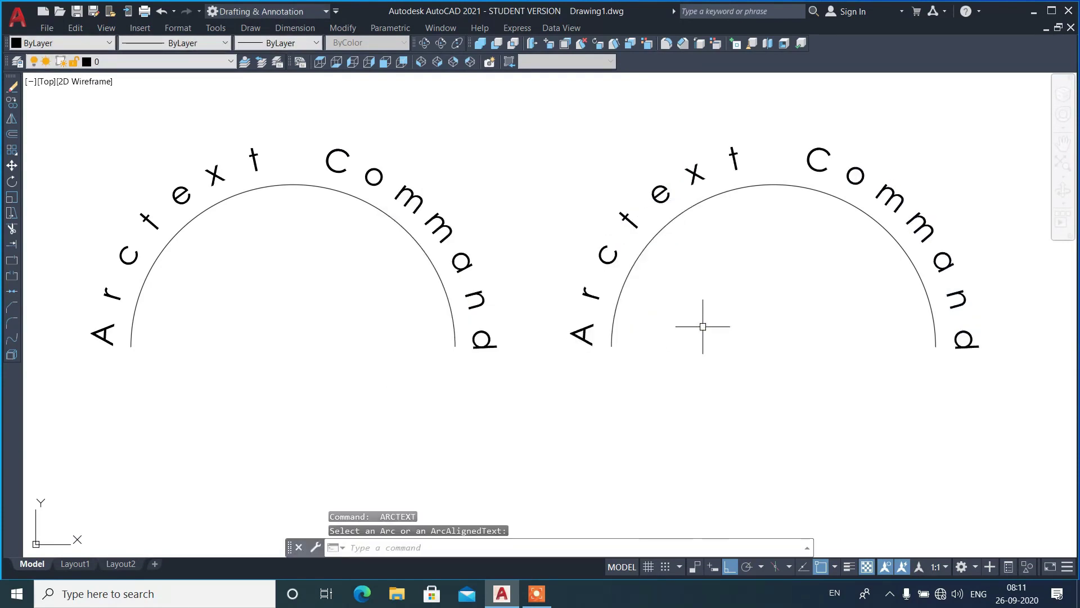
Make the right Arctext Command text bold
{"action": "key", "text": "Return"}
{"action": "left_click", "coordinate": [735, 172]}
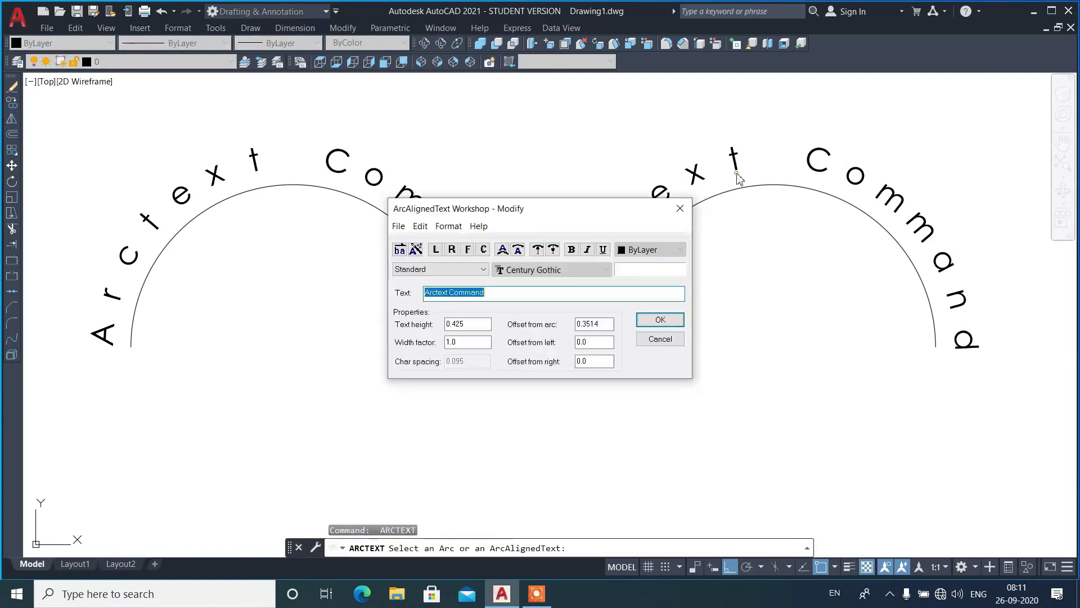
{"action": "left_click", "coordinate": [572, 251]}
{"action": "left_click", "coordinate": [586, 250]}
{"action": "left_click", "coordinate": [659, 321]}
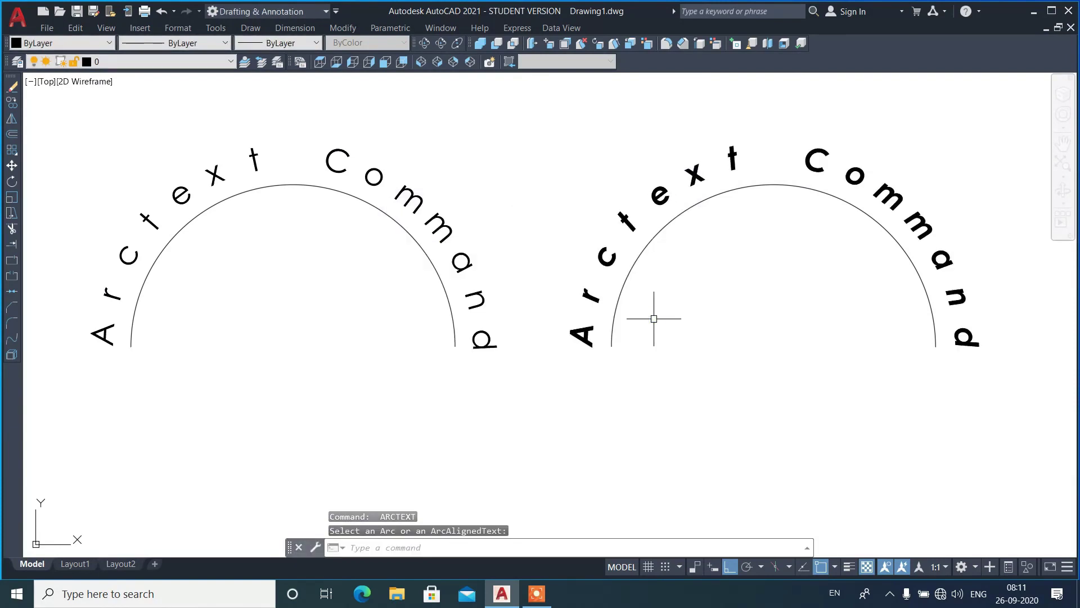
Underline the right arc text, then remove the underline
{"action": "key", "text": "Return"}
{"action": "left_click", "coordinate": [719, 188]}
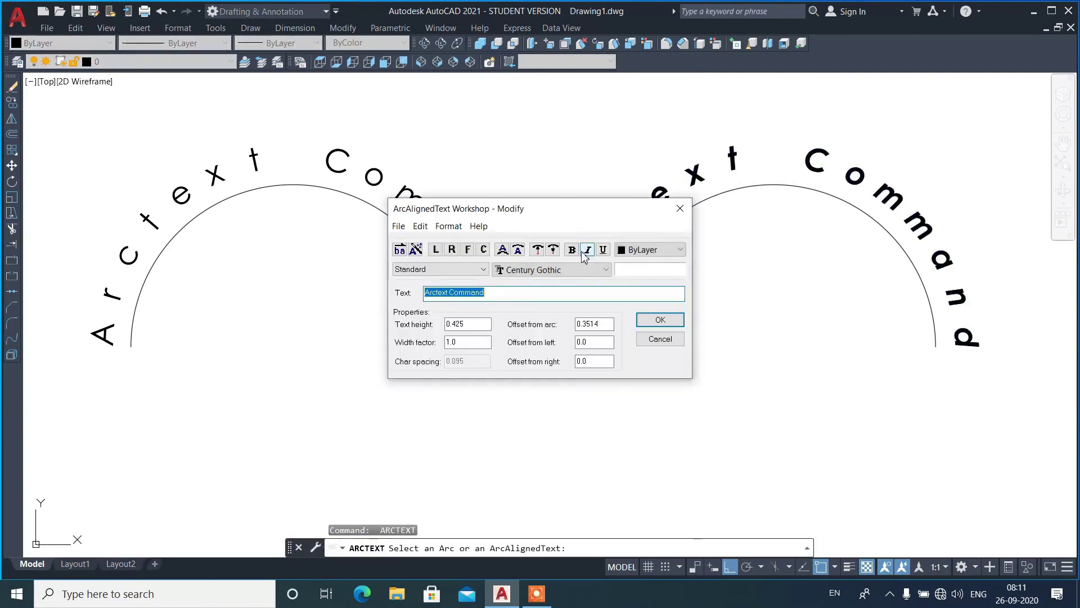
{"action": "left_click", "coordinate": [602, 251]}
{"action": "left_click", "coordinate": [663, 321]}
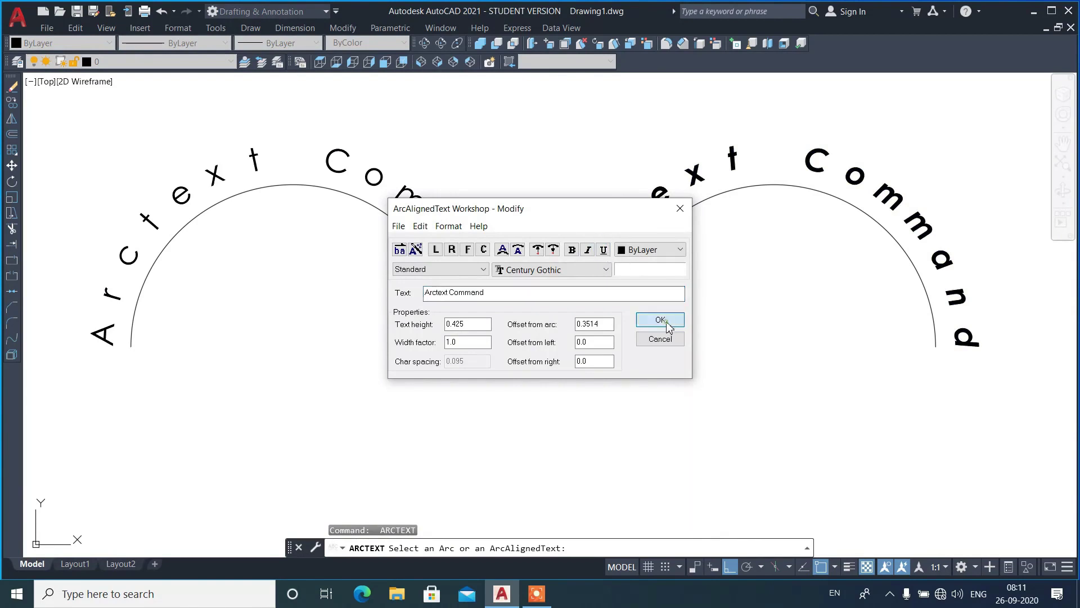
{"action": "key", "text": "Return"}
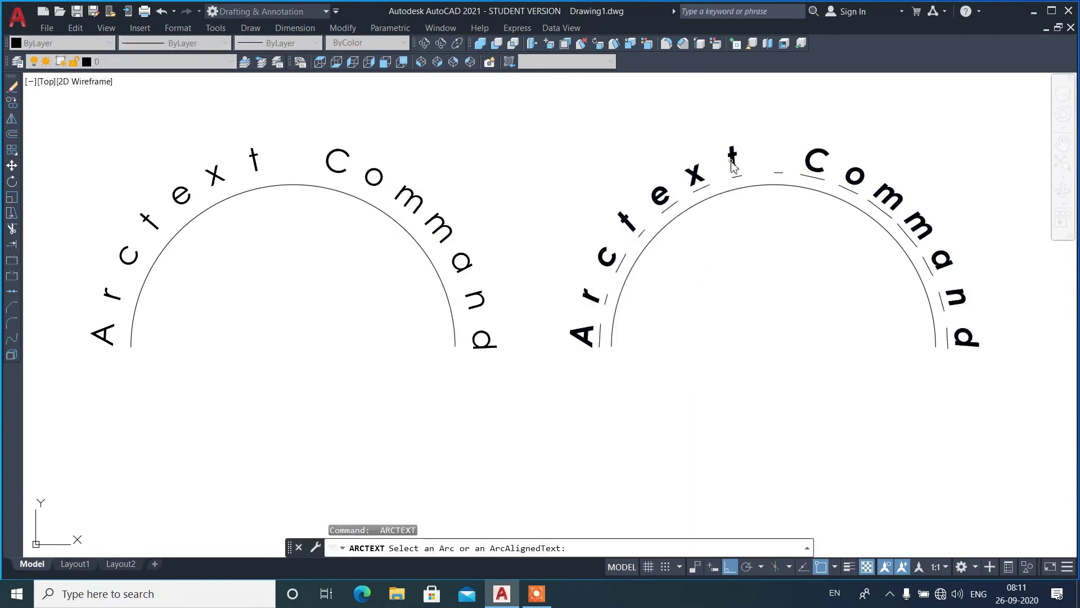
{"action": "left_click", "coordinate": [729, 161]}
{"action": "left_click", "coordinate": [603, 250]}
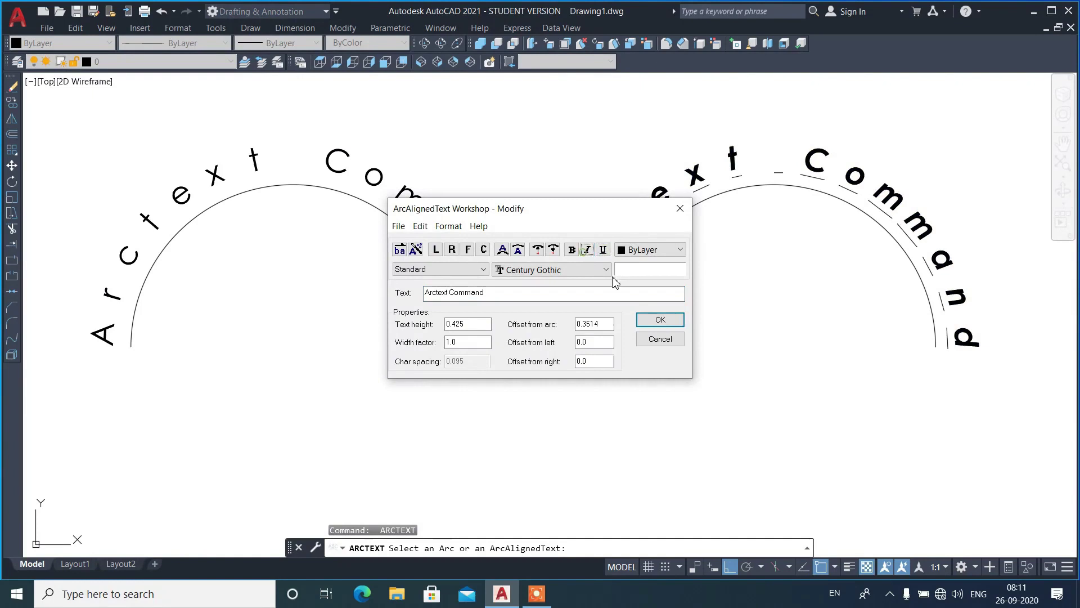
{"action": "left_click", "coordinate": [660, 320]}
Set the right arc text colour to Red
{"action": "key", "text": "Return"}
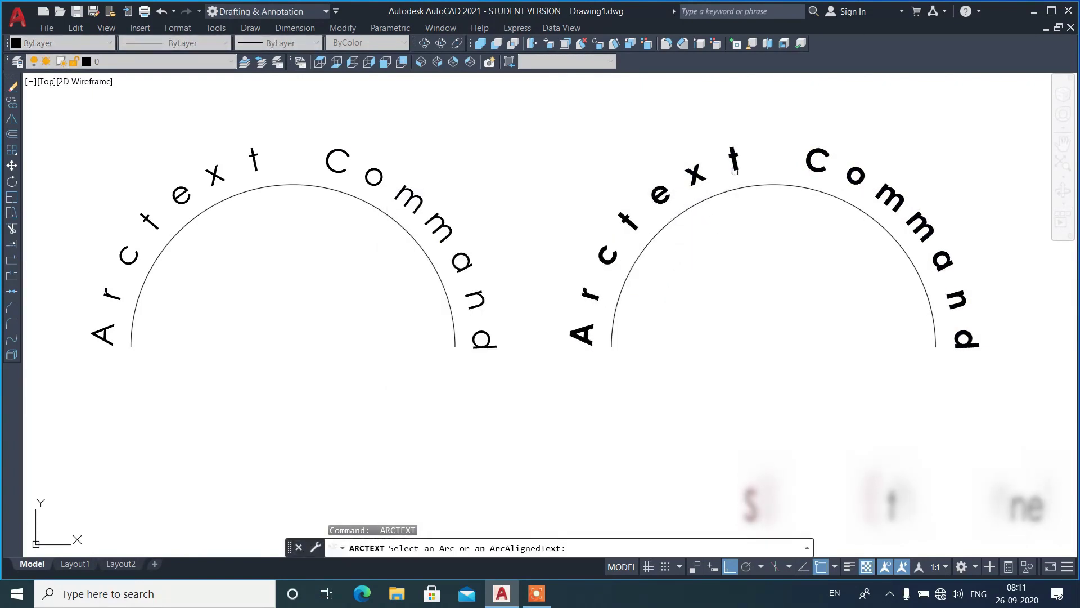
{"action": "left_click", "coordinate": [732, 162]}
{"action": "left_click", "coordinate": [668, 250]}
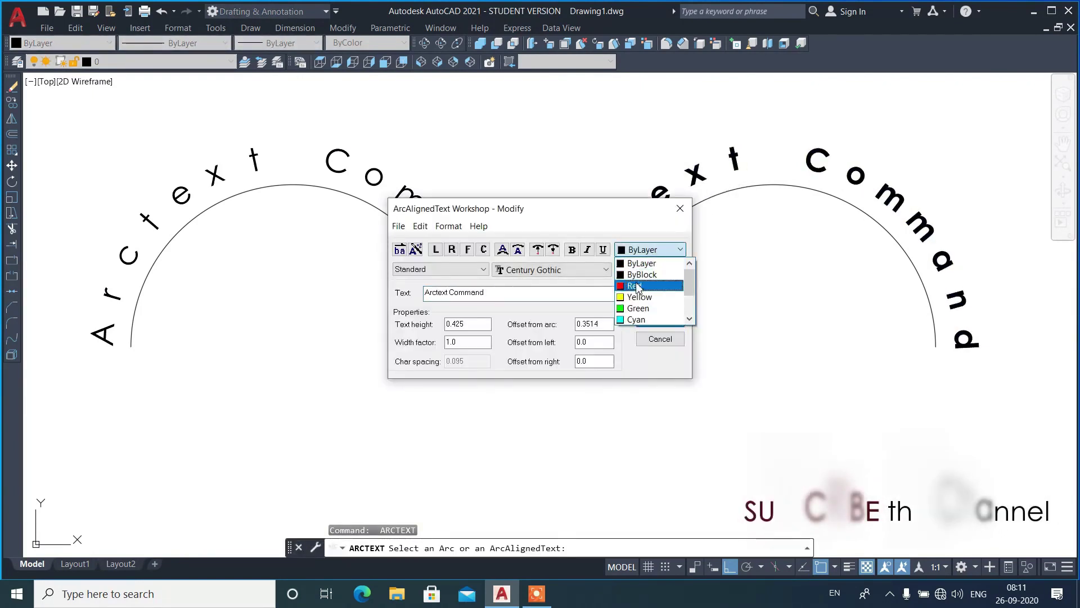
{"action": "left_click", "coordinate": [644, 273]}
{"action": "left_click", "coordinate": [657, 323]}
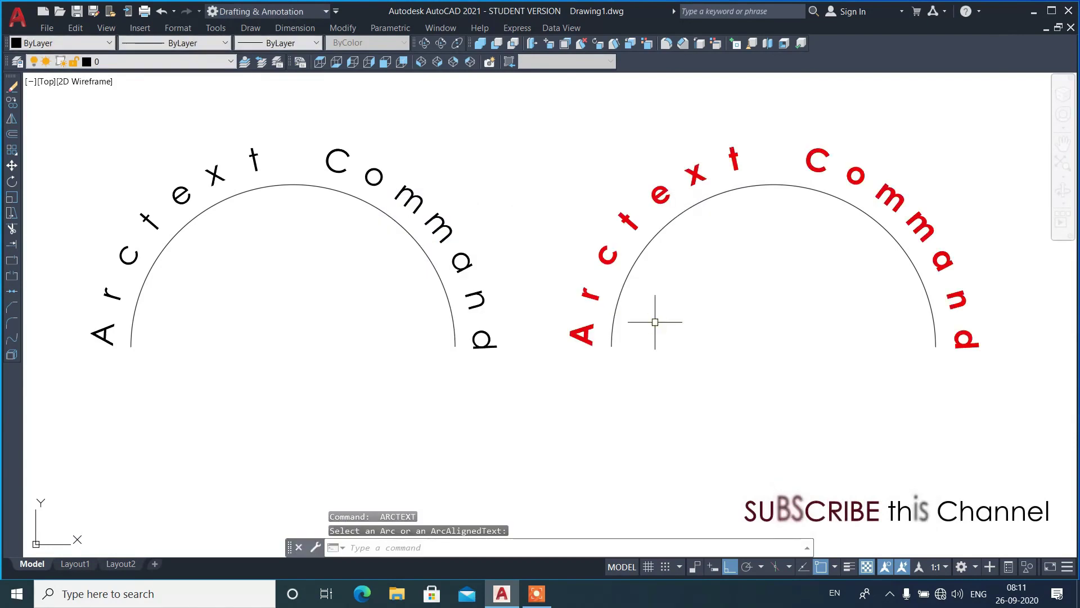
{"action": "key", "text": "Return"}
{"action": "left_click", "coordinate": [702, 180]}
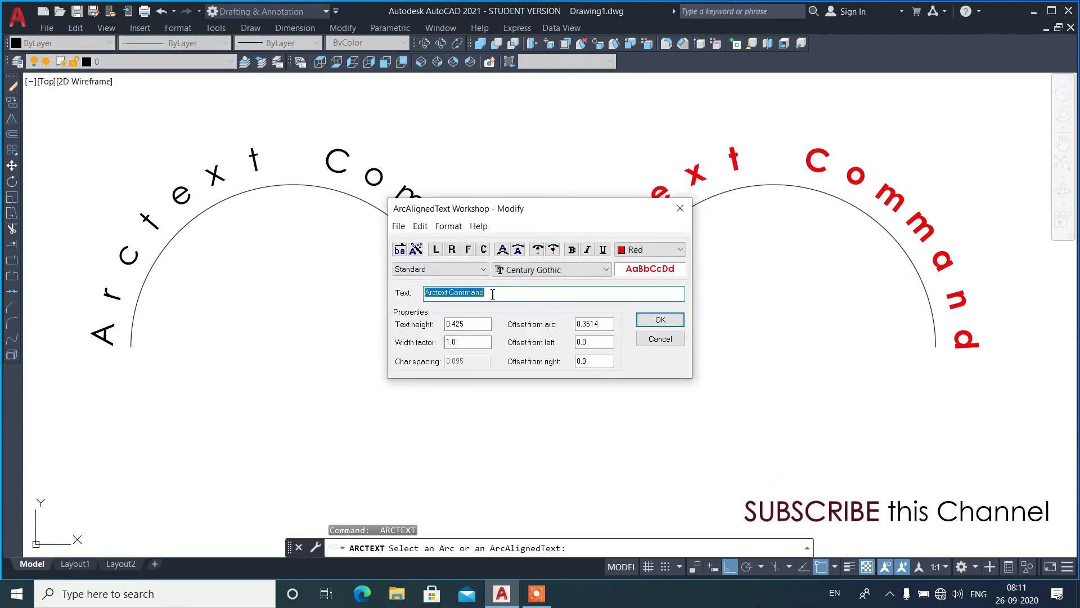
Enlarge the red arc text's height to 0.6, then 0.75
{"action": "left_click_drag", "start_coordinate": [564, 210], "coordinate": [615, 143]}
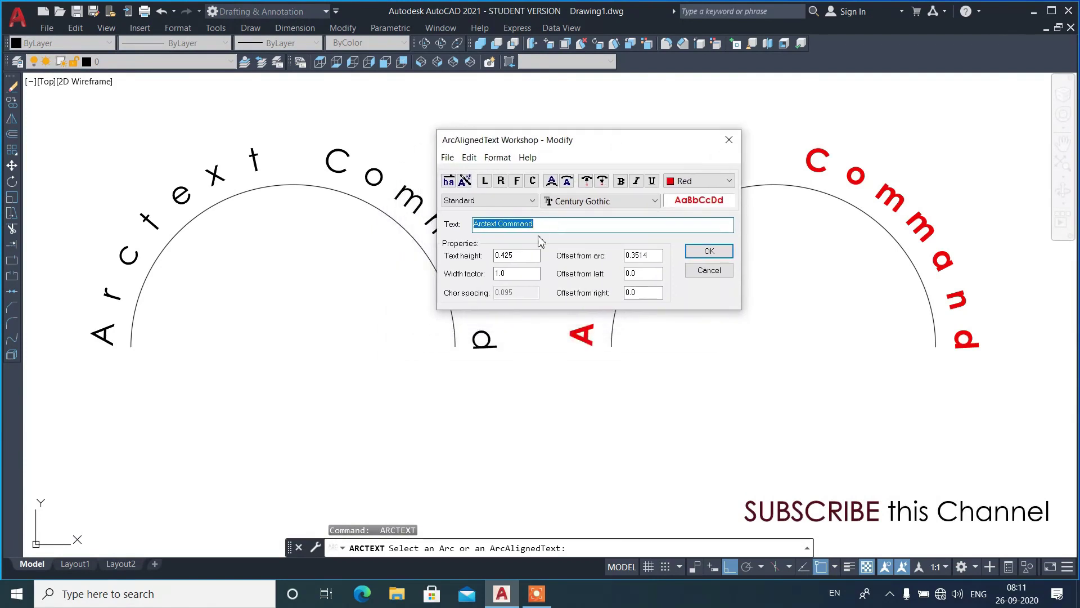
{"action": "left_click_drag", "start_coordinate": [531, 256], "coordinate": [496, 259]}
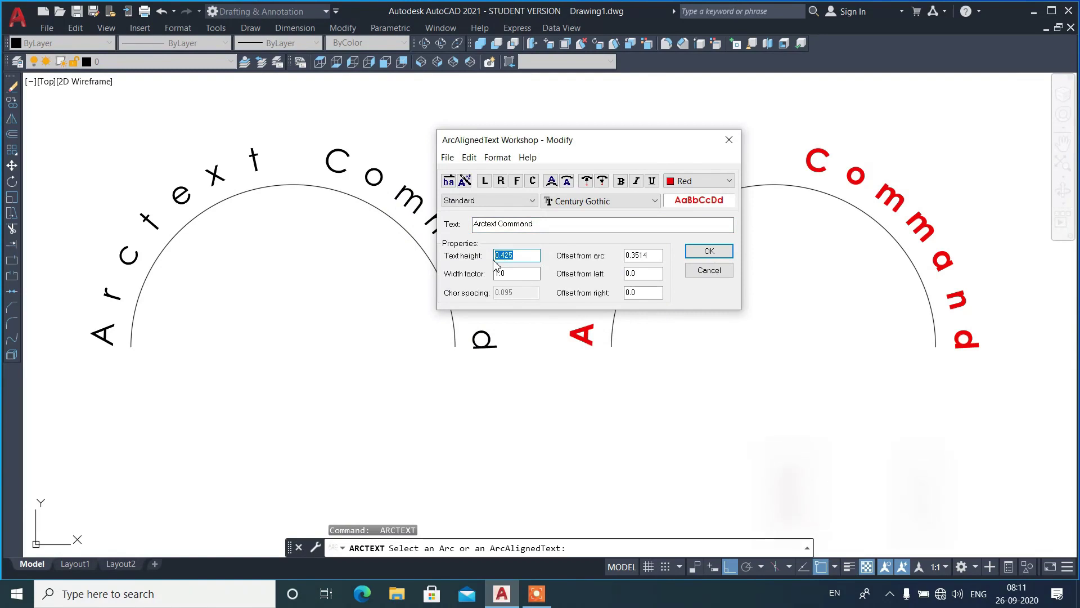
{"action": "type", "text": "0.6"}
{"action": "left_click", "coordinate": [694, 251]}
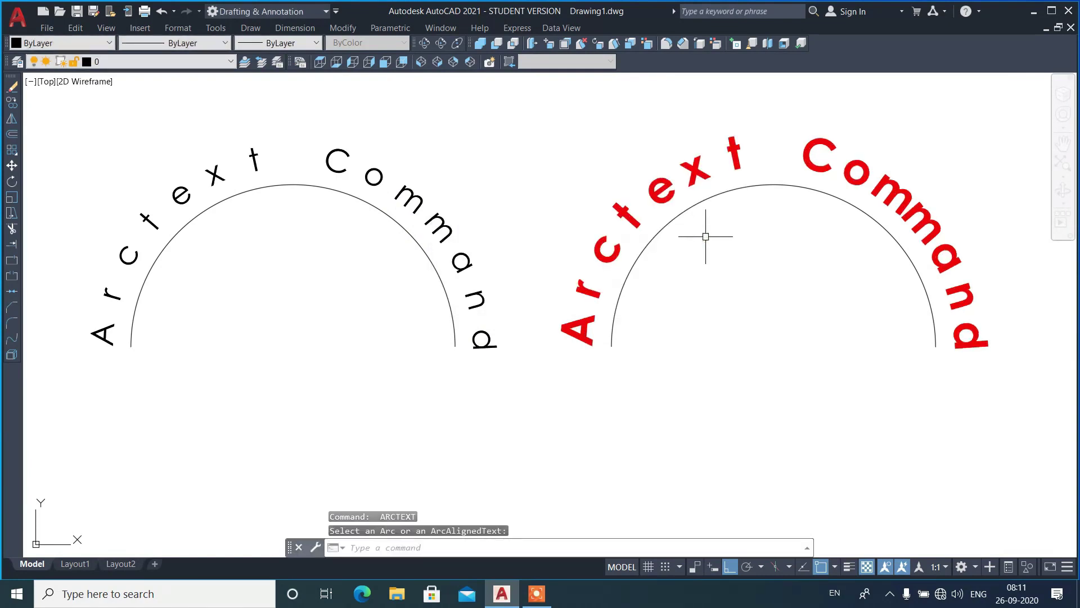
{"action": "left_click", "coordinate": [733, 165]}
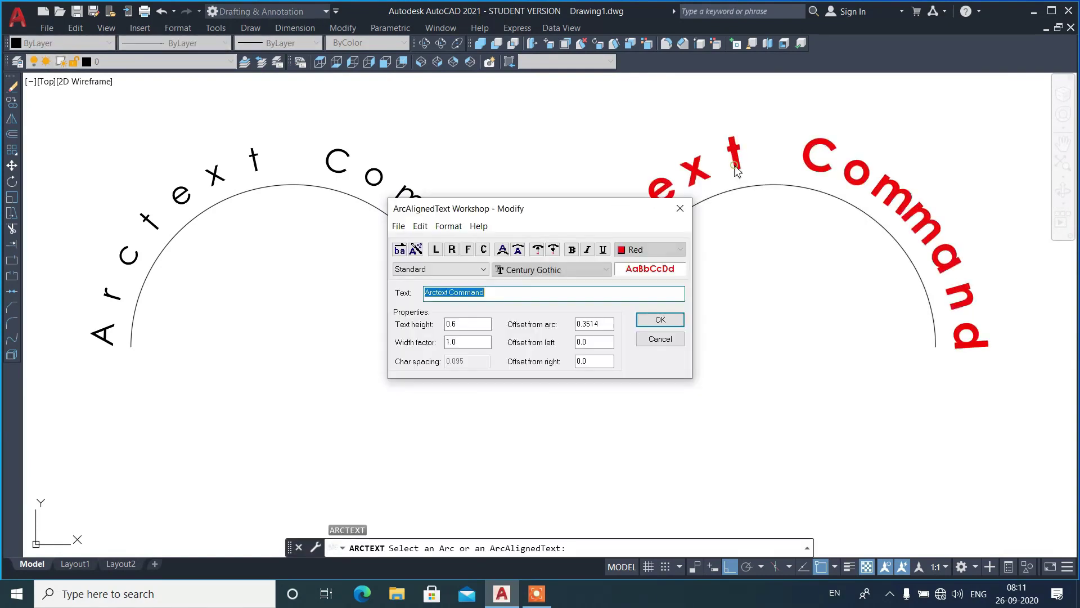
{"action": "double_click", "coordinate": [470, 324]}
{"action": "type", "text": "0"}
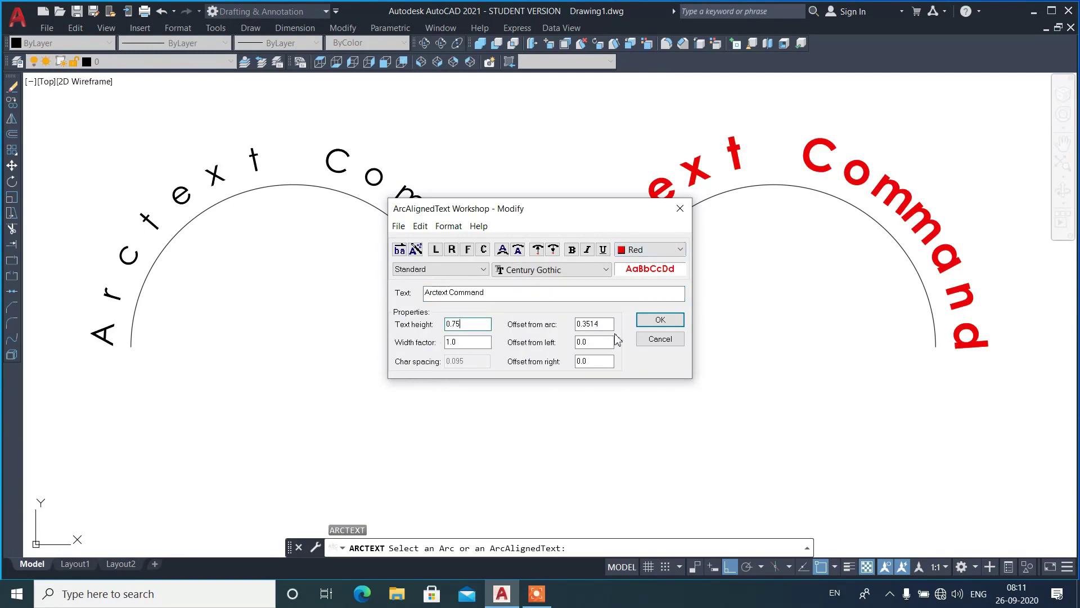
{"action": "left_click", "coordinate": [657, 320]}
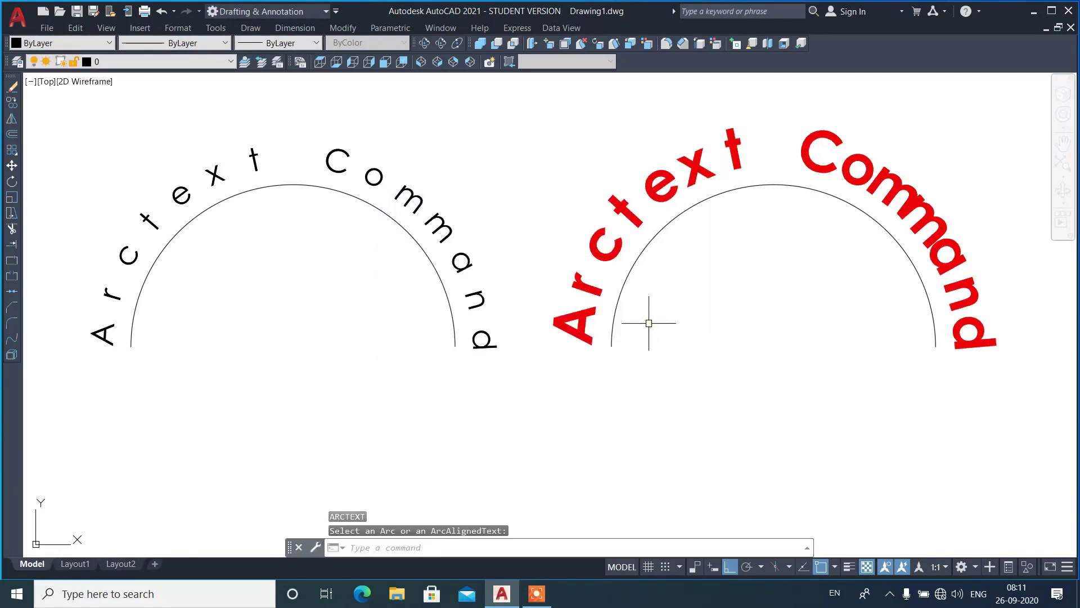
Reduce the text height to 0.4, then reopen it and select the offset from arc value
{"action": "key", "text": "Return"}
{"action": "left_click", "coordinate": [579, 284]}
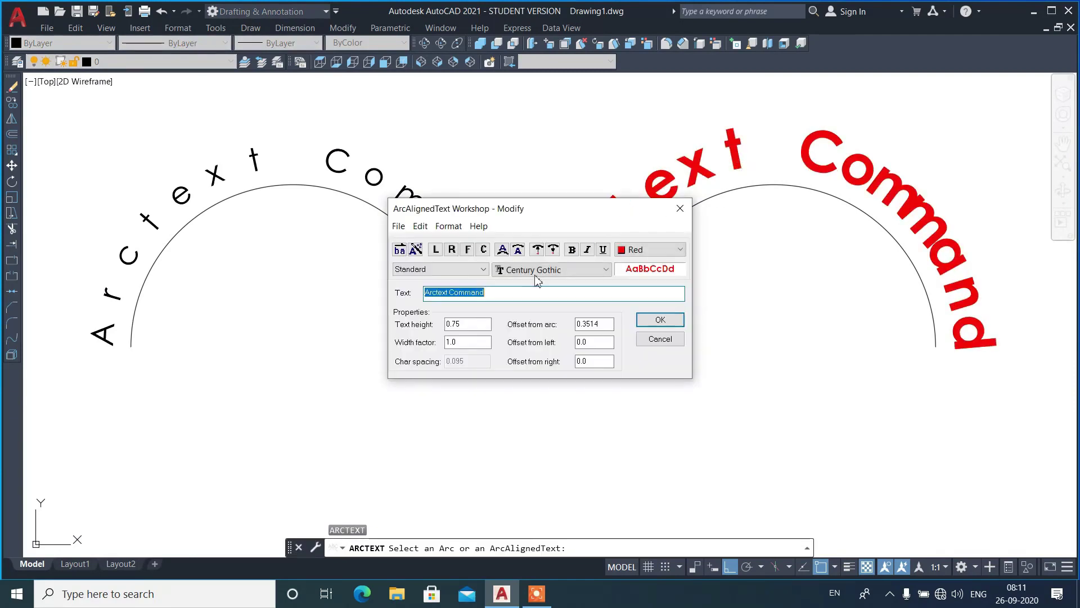
{"action": "left_click_drag", "start_coordinate": [487, 323], "coordinate": [429, 325]}
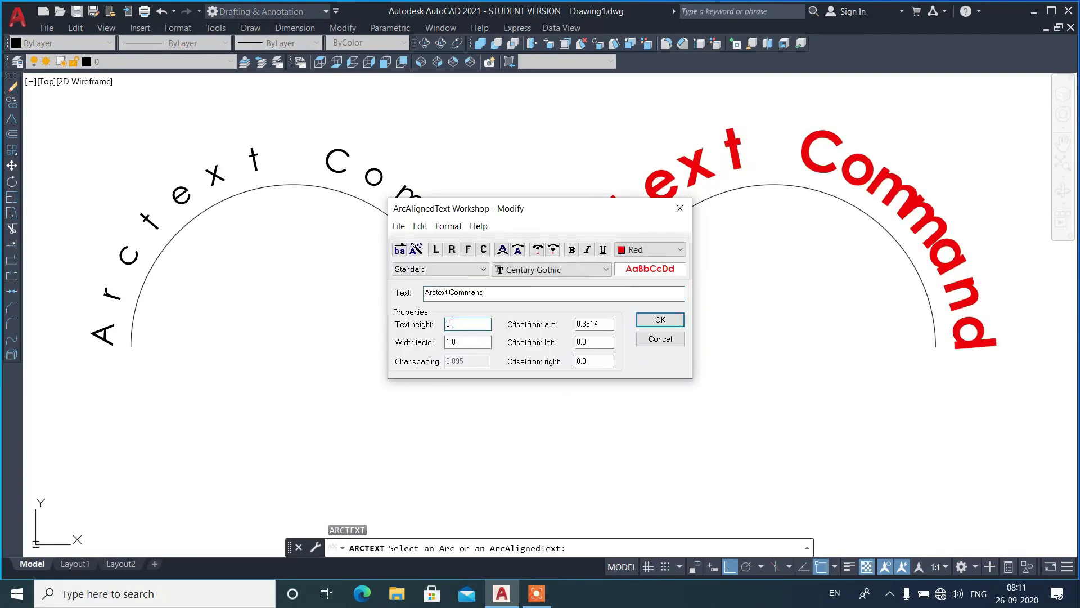
{"action": "type", "text": "4"}
{"action": "left_click", "coordinate": [660, 319]}
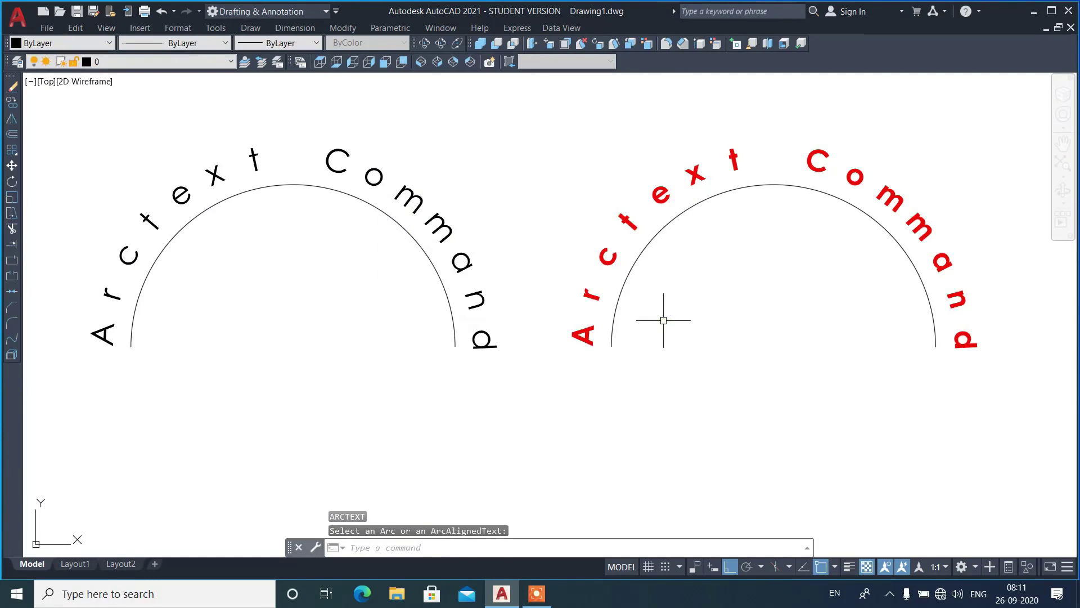
{"action": "left_click", "coordinate": [590, 293]}
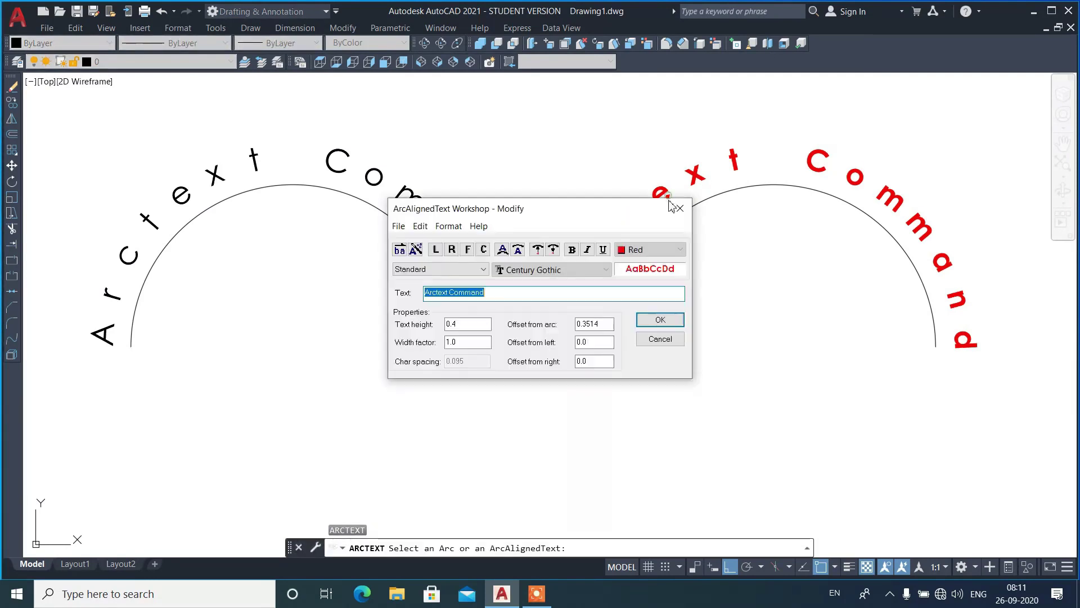
{"action": "double_click", "coordinate": [606, 326]}
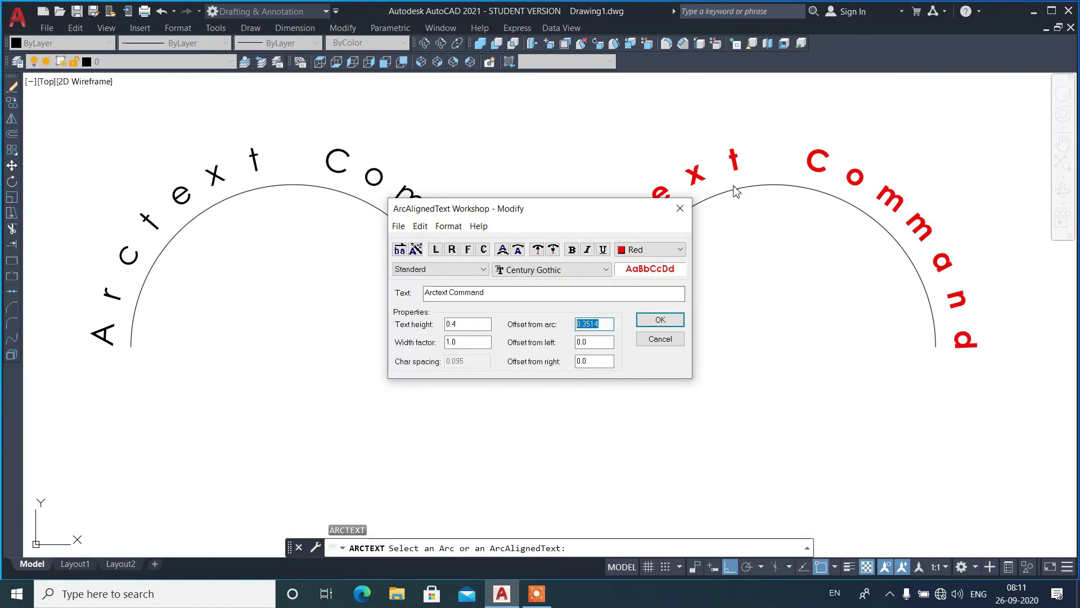
Shrink the red text's offset from arc so it hugs the semicircle
{"action": "left_click", "coordinate": [603, 327]}
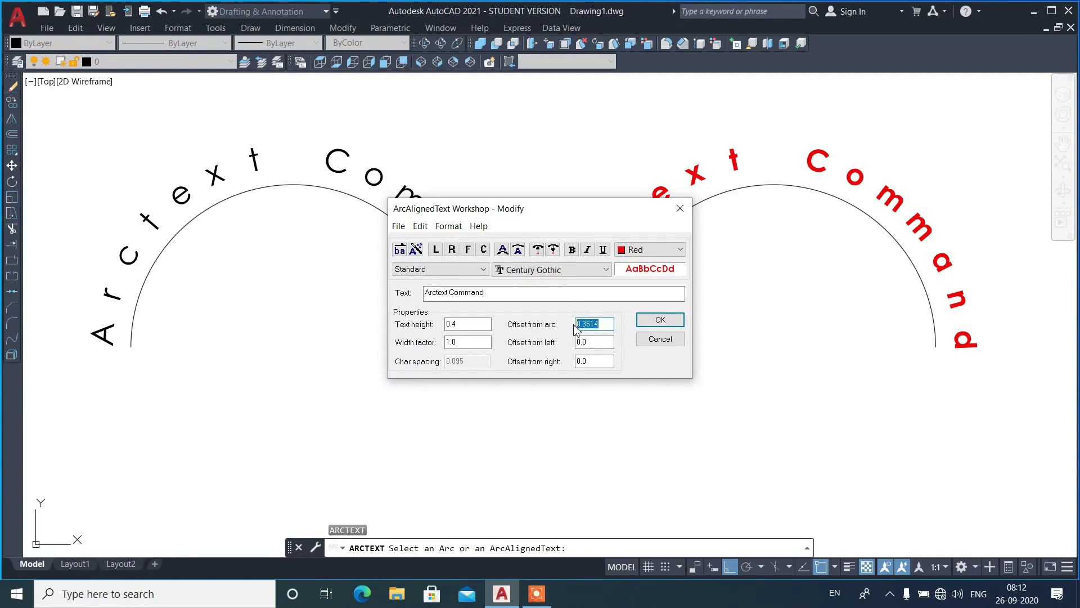
{"action": "type", "text": "0.1"}
{"action": "left_click", "coordinate": [649, 318]}
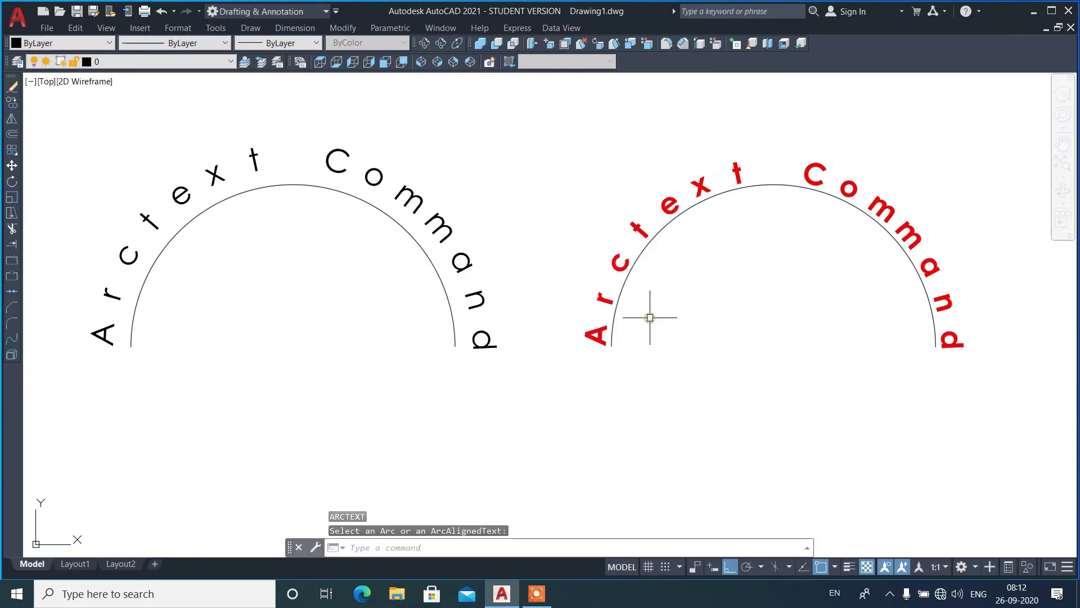
{"action": "scroll", "coordinate": [927, 295], "scroll_direction": "up", "scroll_amount": 2}
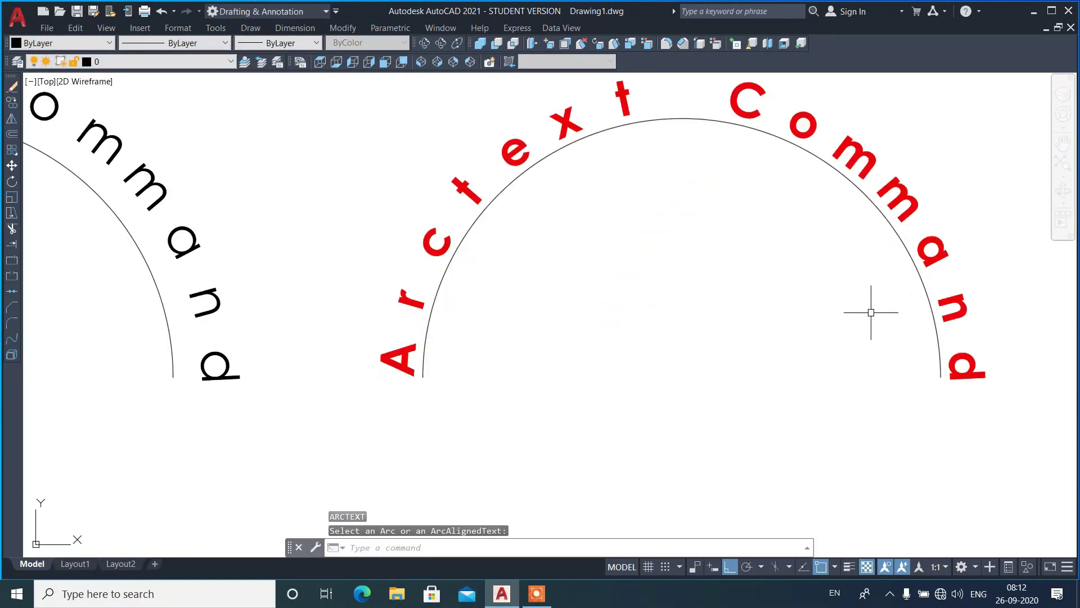
{"action": "key", "text": "Return"}
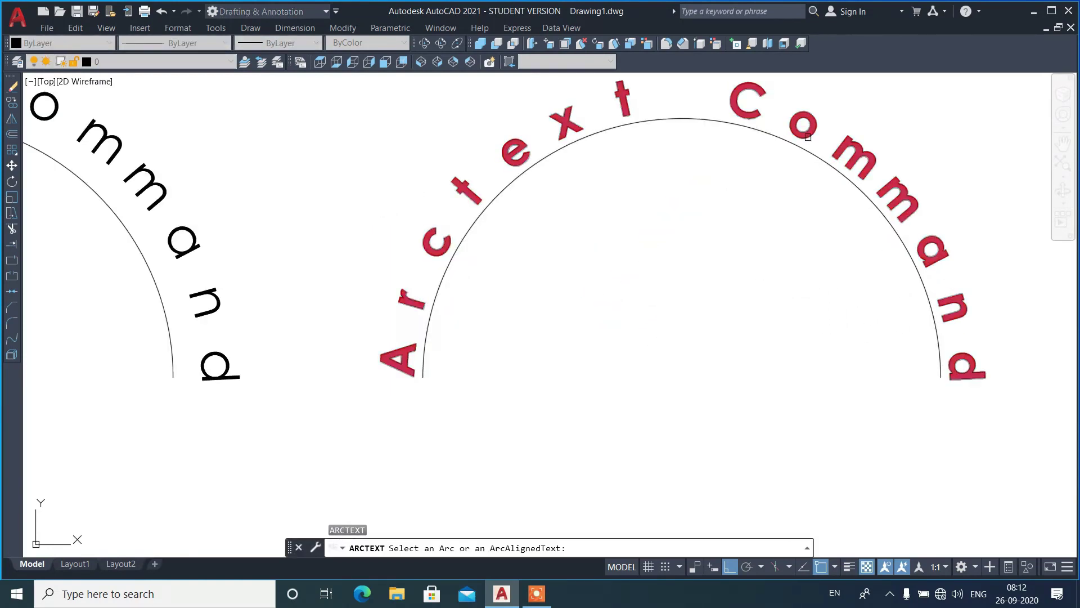
{"action": "left_click", "coordinate": [808, 137]}
{"action": "left_click_drag", "start_coordinate": [592, 324], "coordinate": [575, 323]}
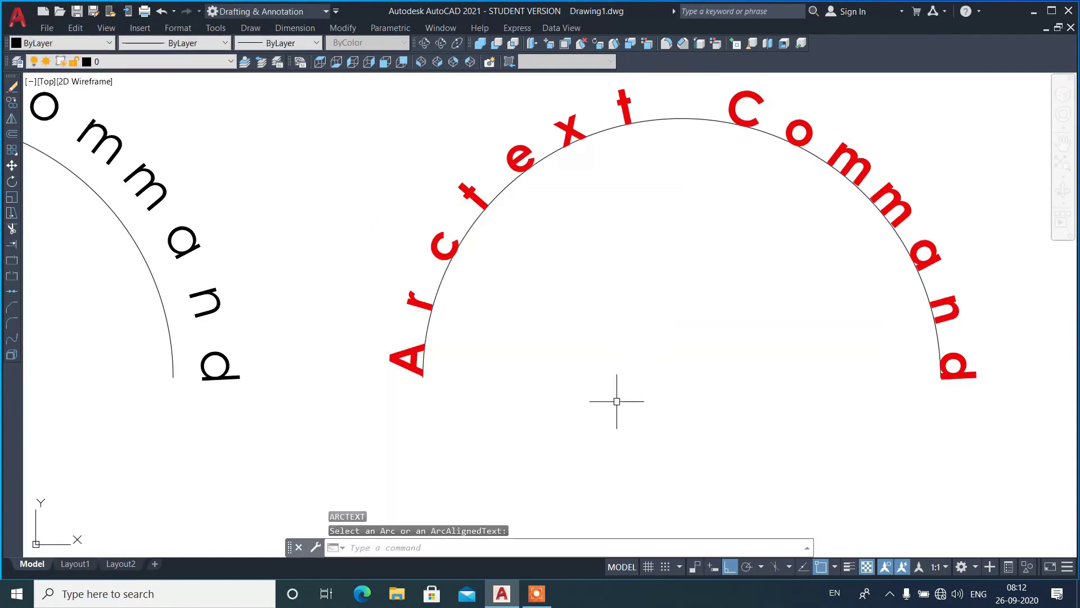
{"action": "scroll", "coordinate": [614, 405], "scroll_direction": "down", "scroll_amount": 2}
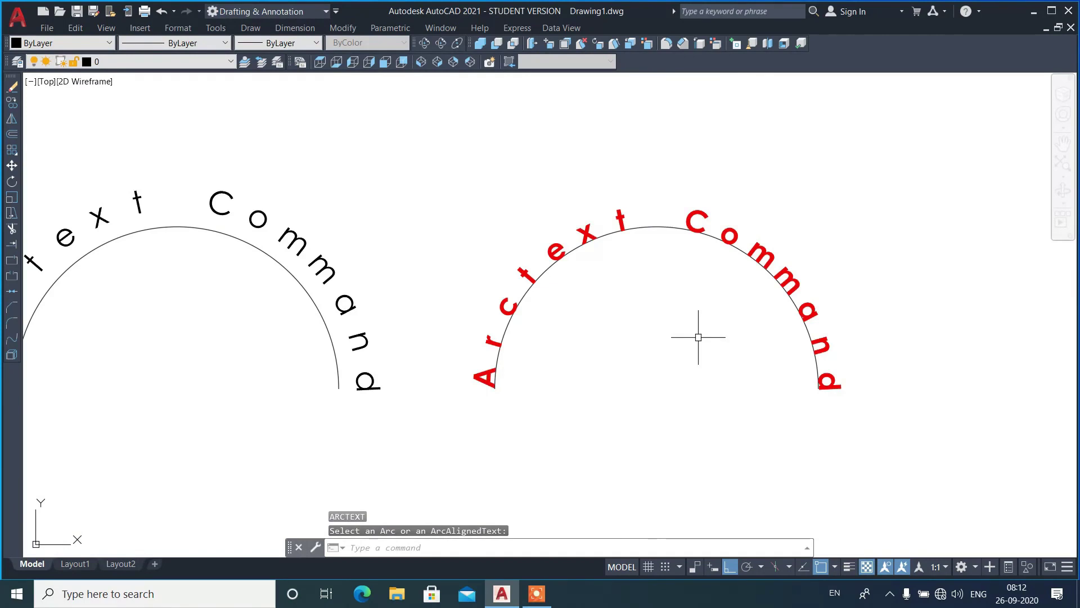
Set the red text's offset from arc to 0.1
{"action": "left_click", "coordinate": [706, 222]}
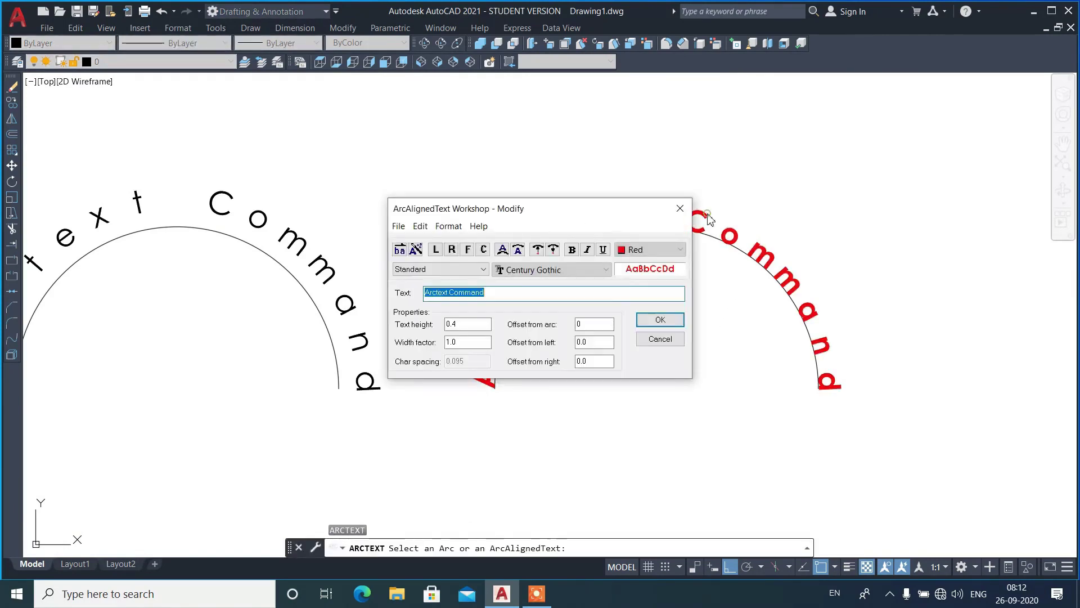
{"action": "left_click", "coordinate": [590, 329]}
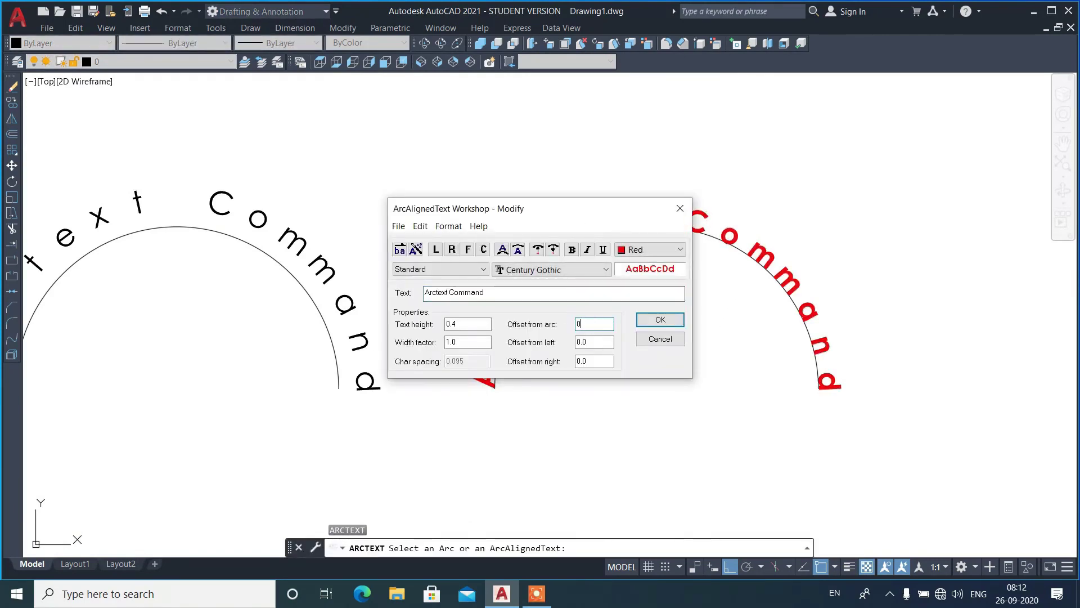
{"action": "type", "text": ".1"}
{"action": "left_click", "coordinate": [658, 319]}
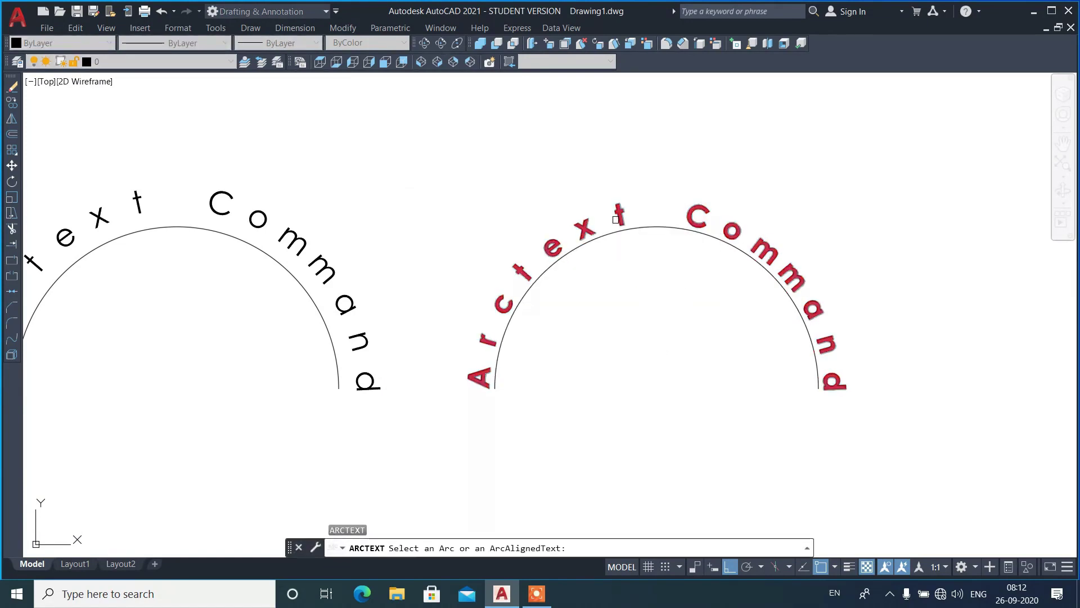
{"action": "left_click", "coordinate": [618, 219]}
{"action": "double_click", "coordinate": [600, 343]}
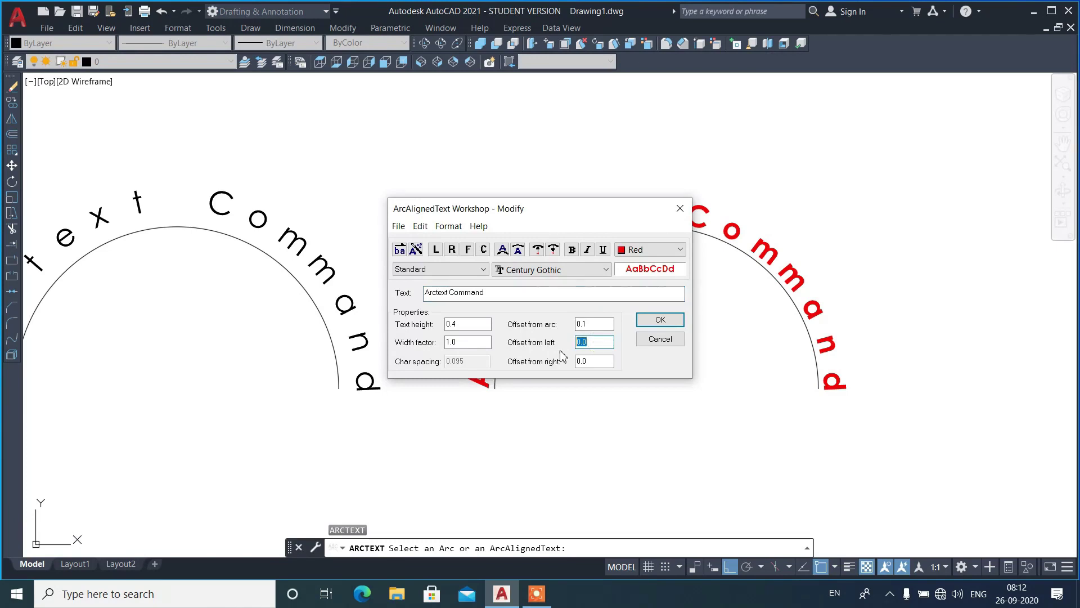
{"action": "left_click", "coordinate": [660, 320]}
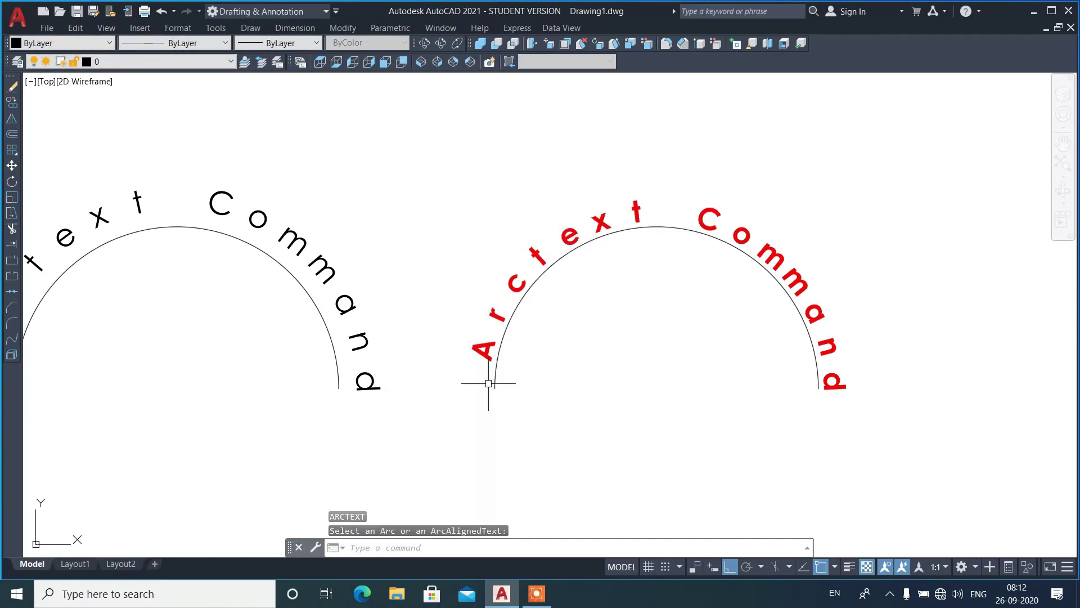
{"action": "left_click", "coordinate": [629, 233]}
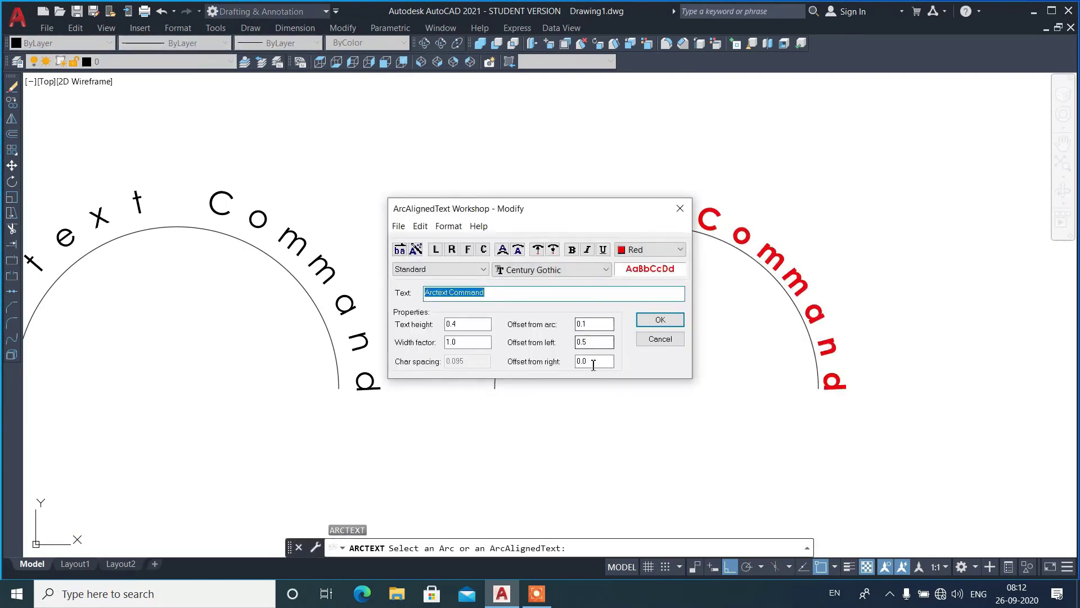
{"action": "double_click", "coordinate": [593, 365]}
{"action": "type", "text": "0."}
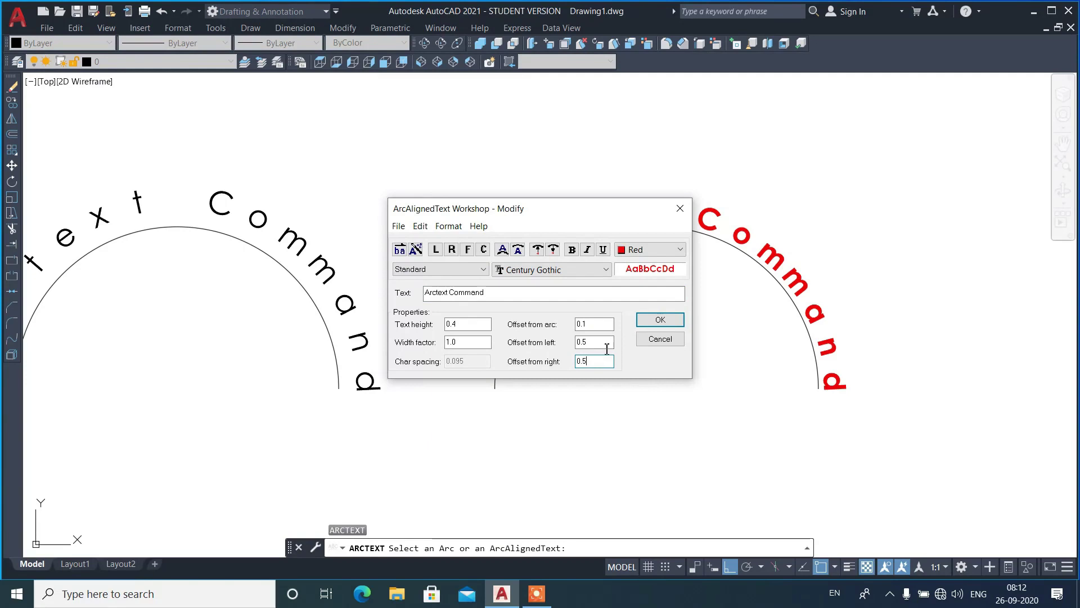
{"action": "left_click", "coordinate": [657, 320]}
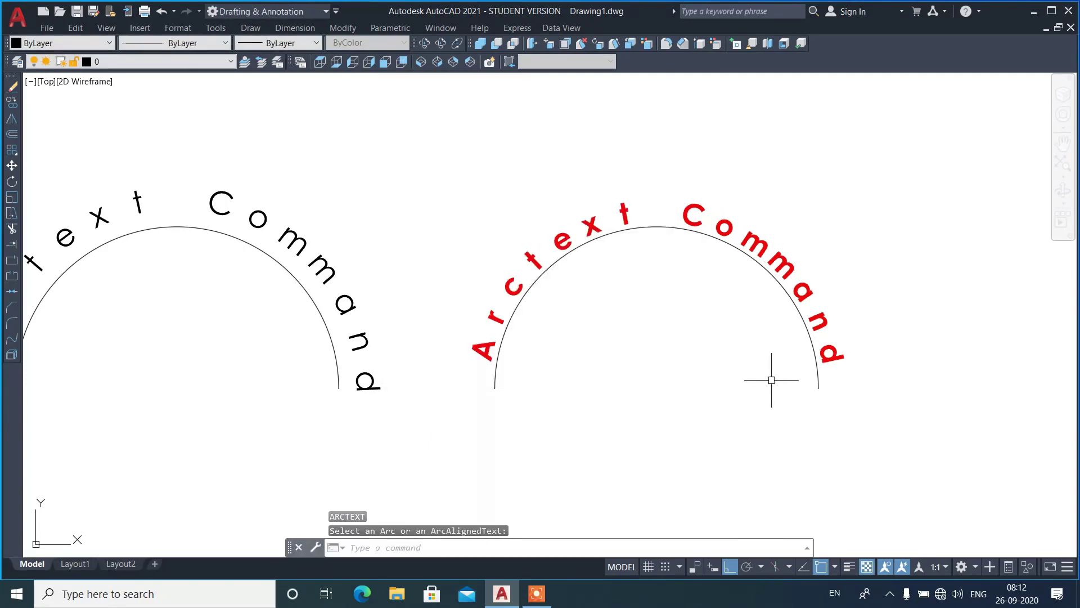
{"action": "key", "text": "Return"}
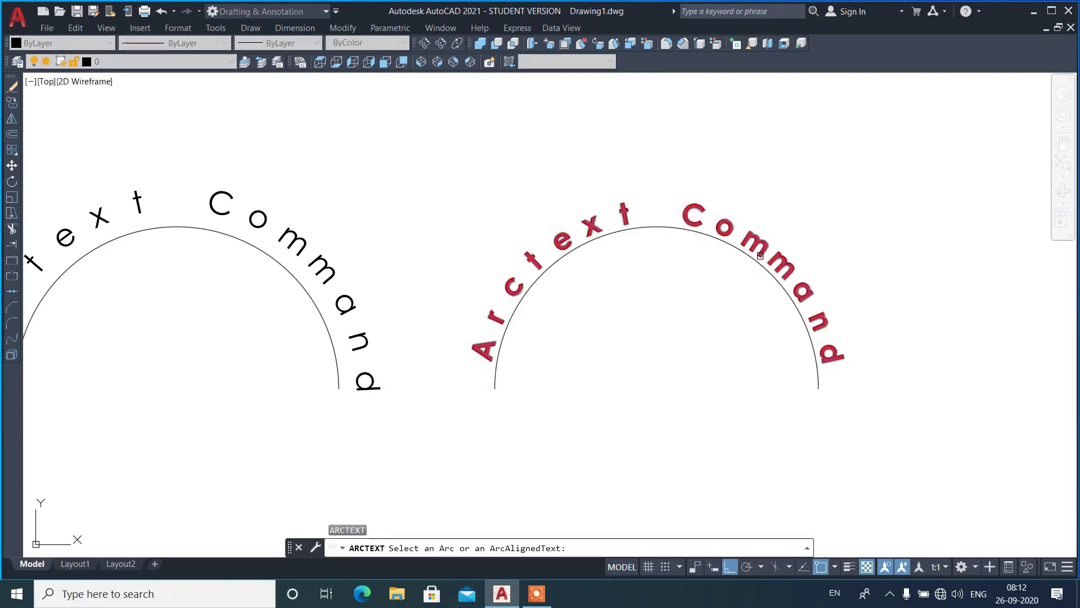
{"action": "left_click", "coordinate": [760, 255]}
{"action": "double_click", "coordinate": [595, 343]}
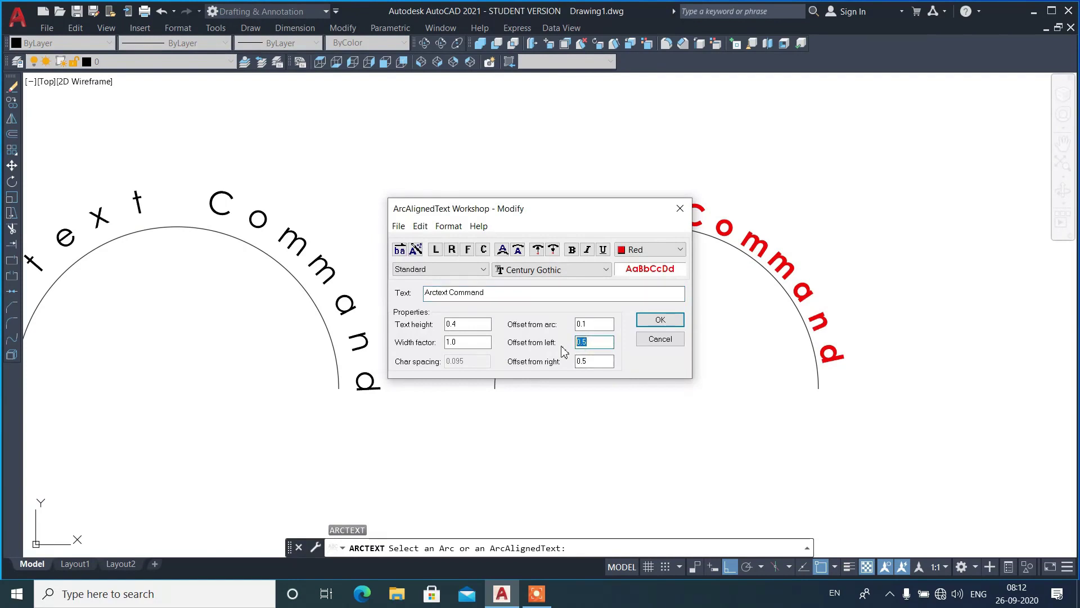
{"action": "type", "text": "0"}
{"action": "double_click", "coordinate": [600, 361]}
{"action": "type", "text": "0"}
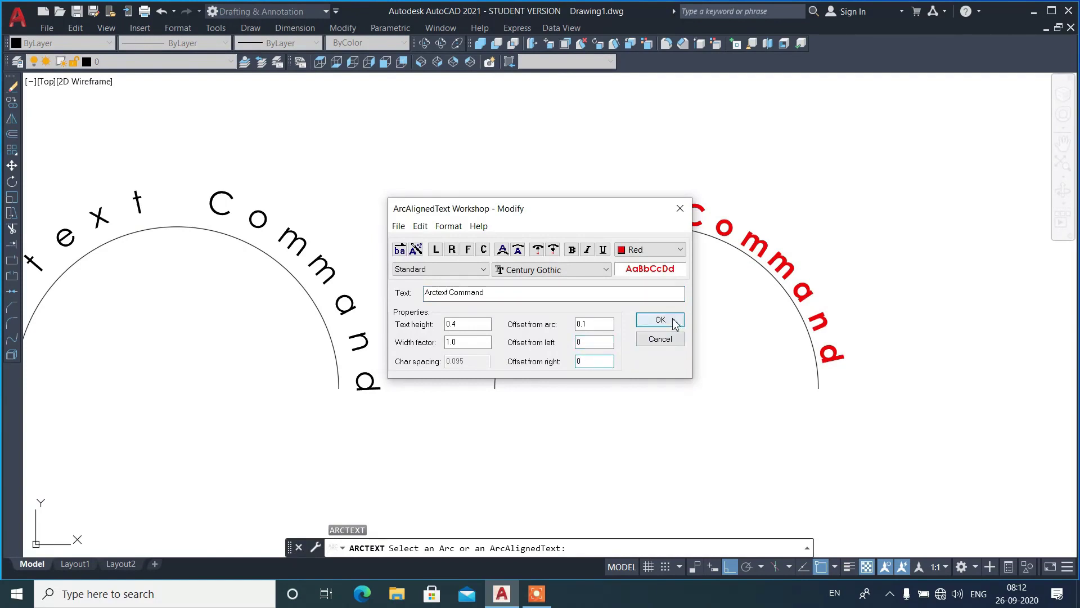
{"action": "left_click", "coordinate": [674, 326]}
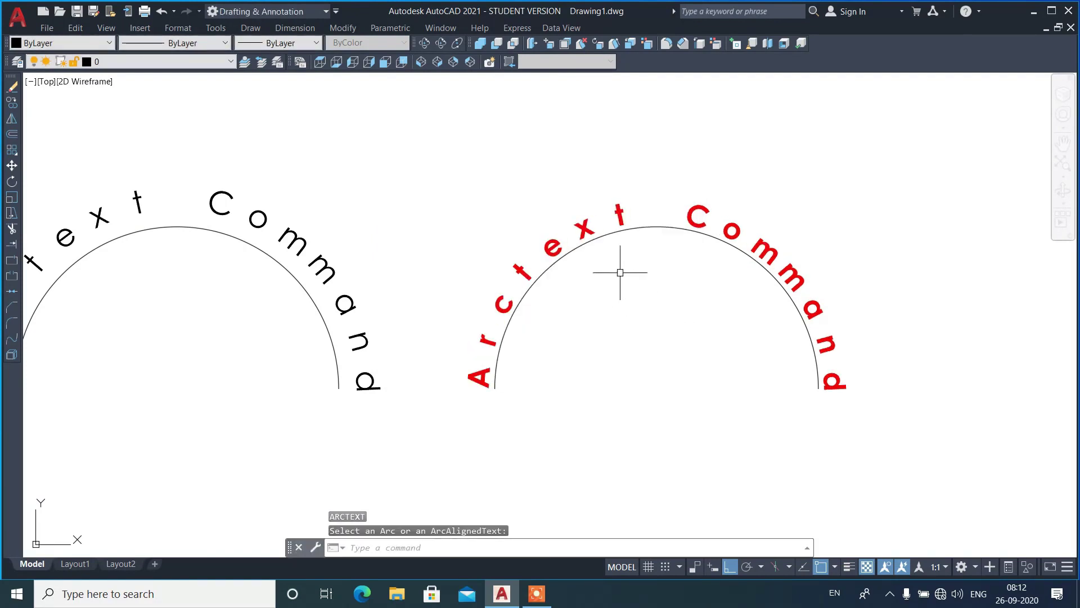
{"action": "left_click", "coordinate": [615, 221]}
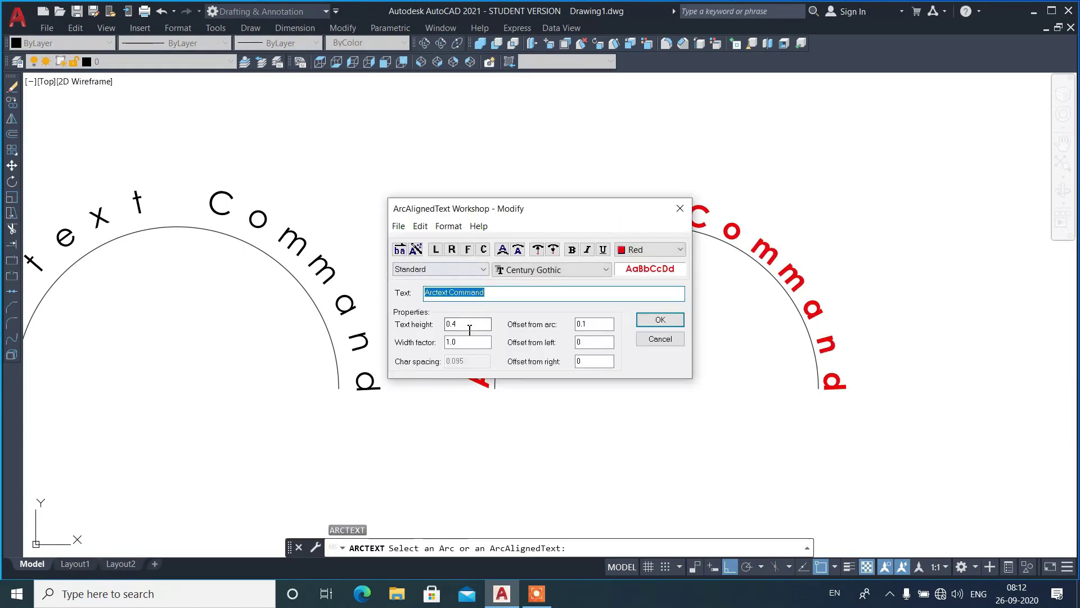
{"action": "double_click", "coordinate": [456, 343]}
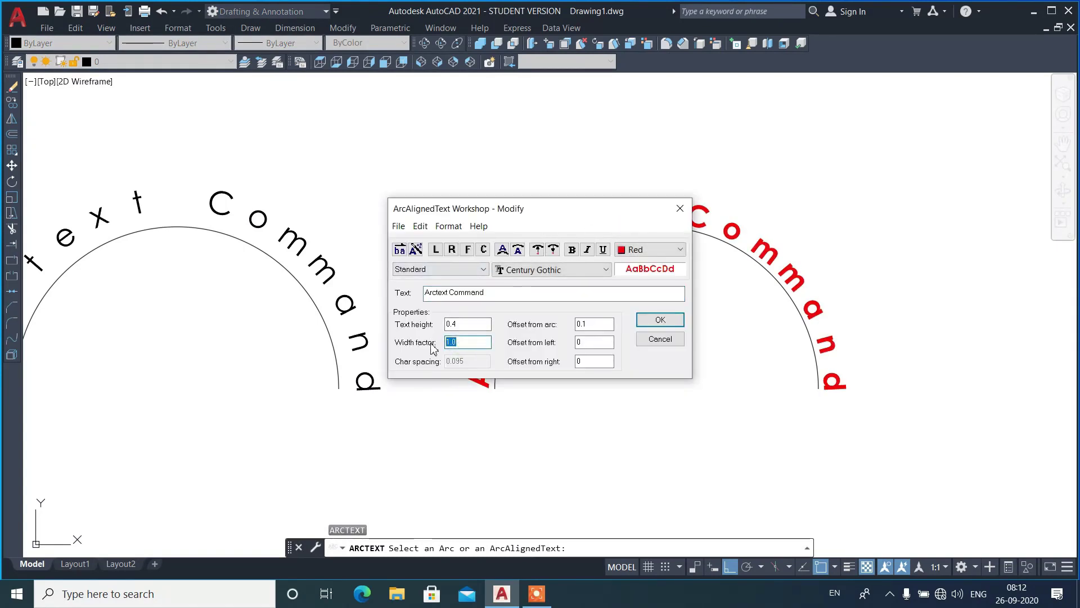
{"action": "type", "text": "0.5"}
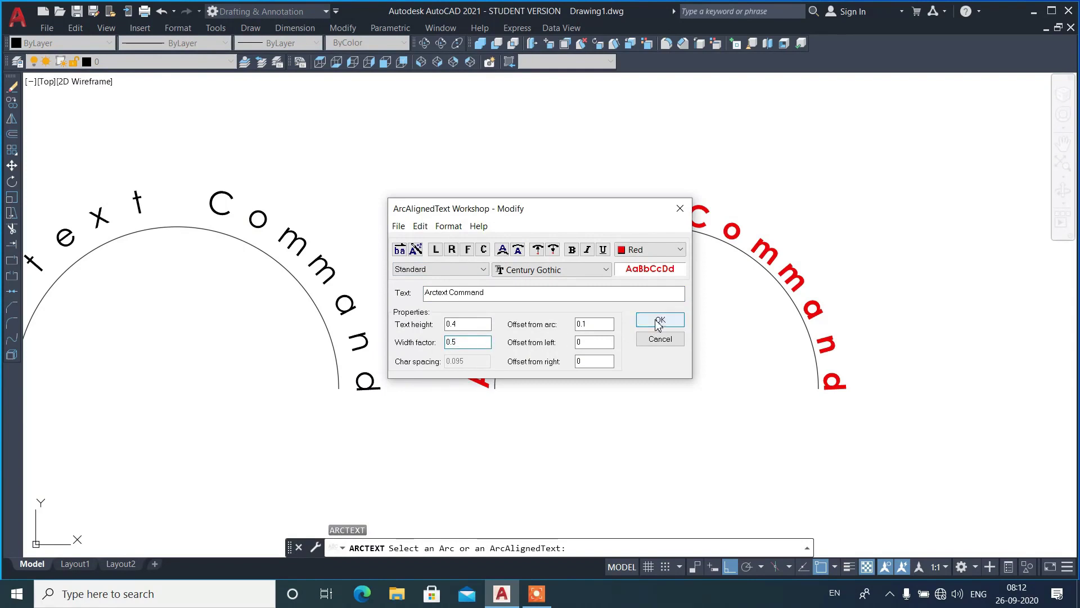
{"action": "left_click", "coordinate": [658, 319]}
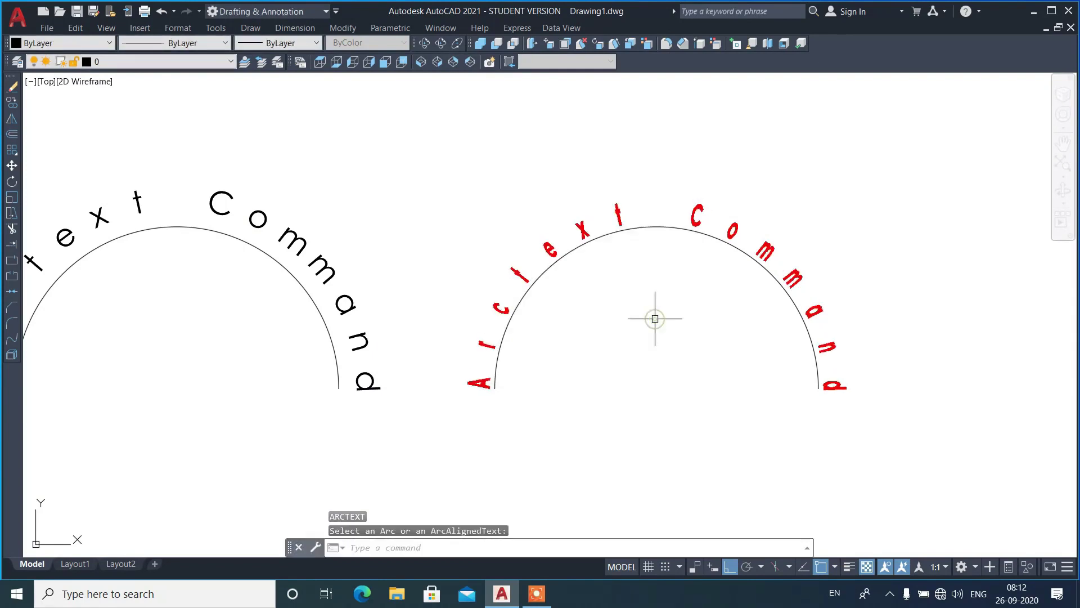
{"action": "left_click", "coordinate": [619, 217]}
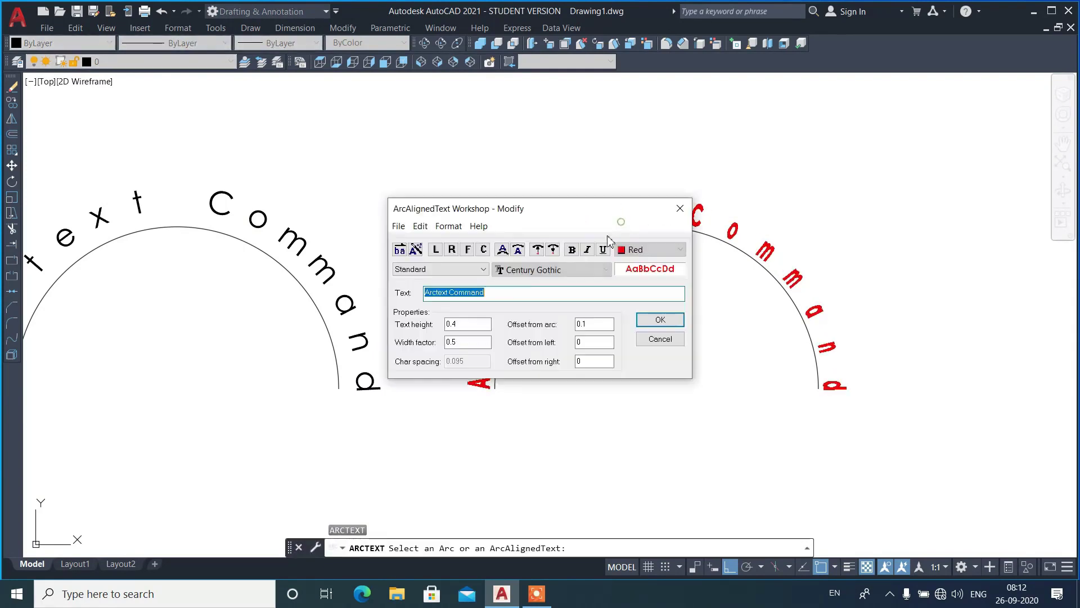
{"action": "double_click", "coordinate": [448, 342]}
{"action": "type", "text": "2"}
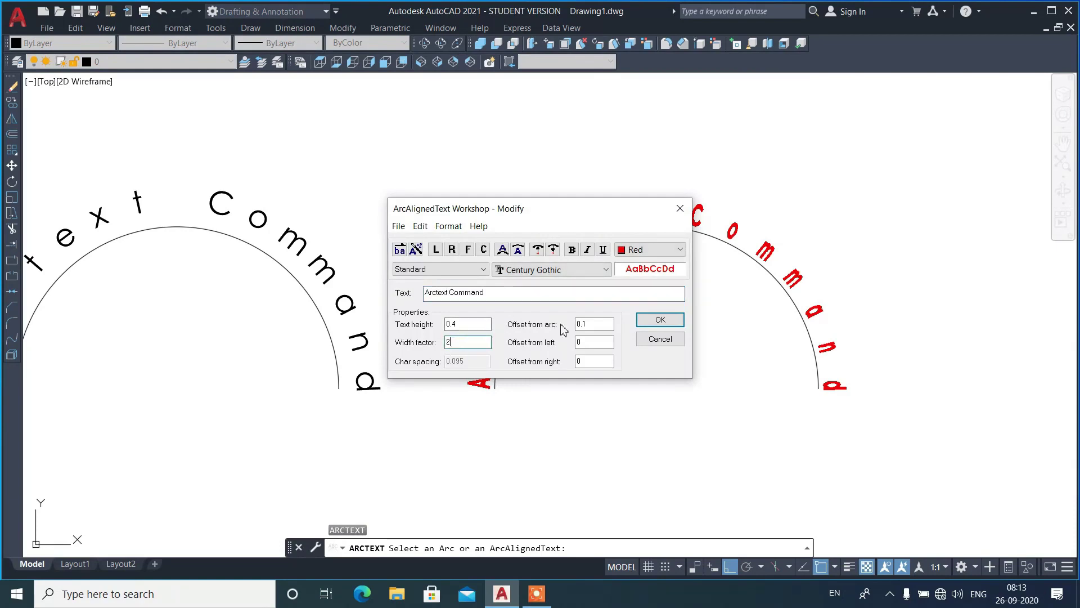
{"action": "left_click", "coordinate": [650, 321]}
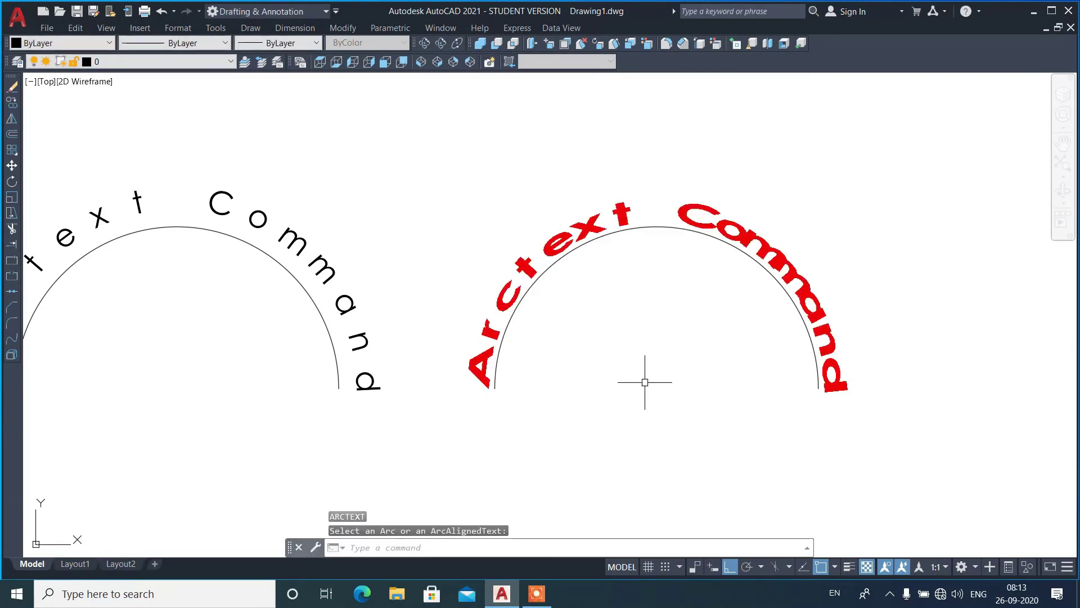
{"action": "left_click", "coordinate": [610, 245]}
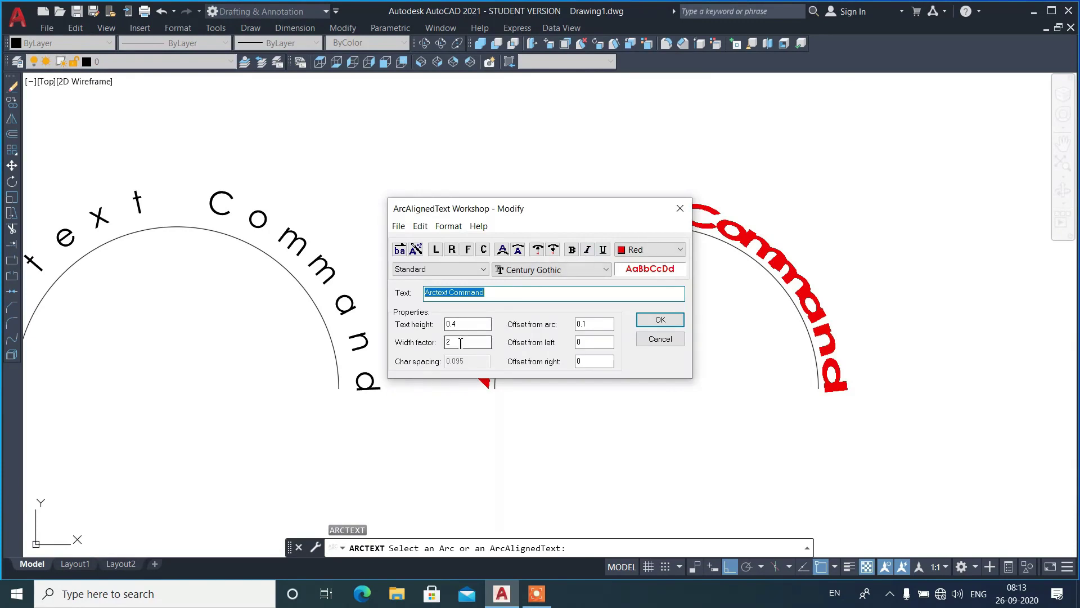
{"action": "left_click", "coordinate": [461, 343]}
{"action": "type", "text": "1"}
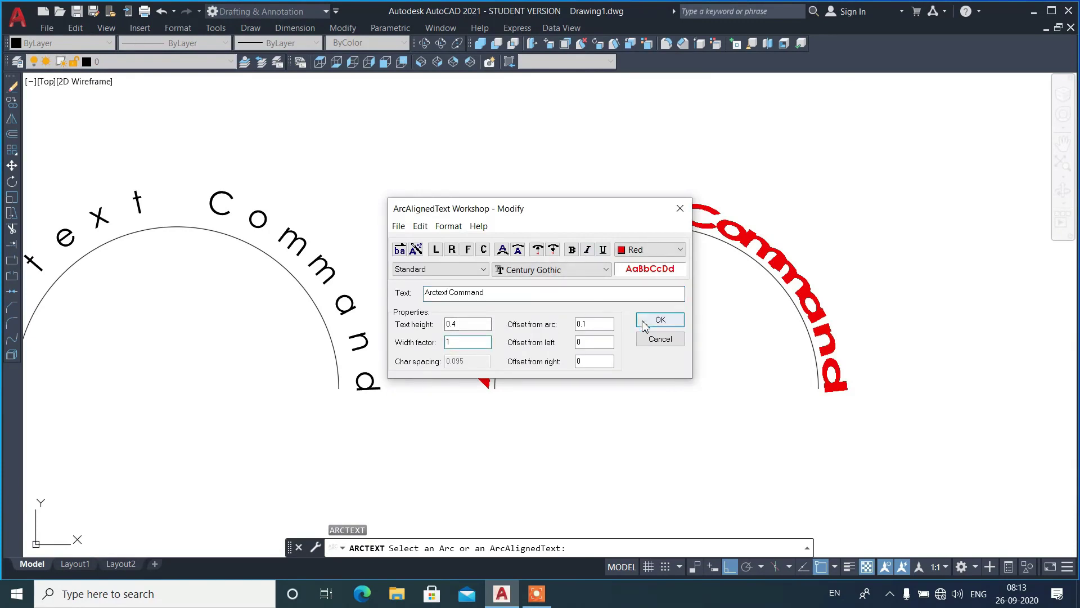
{"action": "left_click", "coordinate": [645, 327]}
{"action": "key", "text": "Return"}
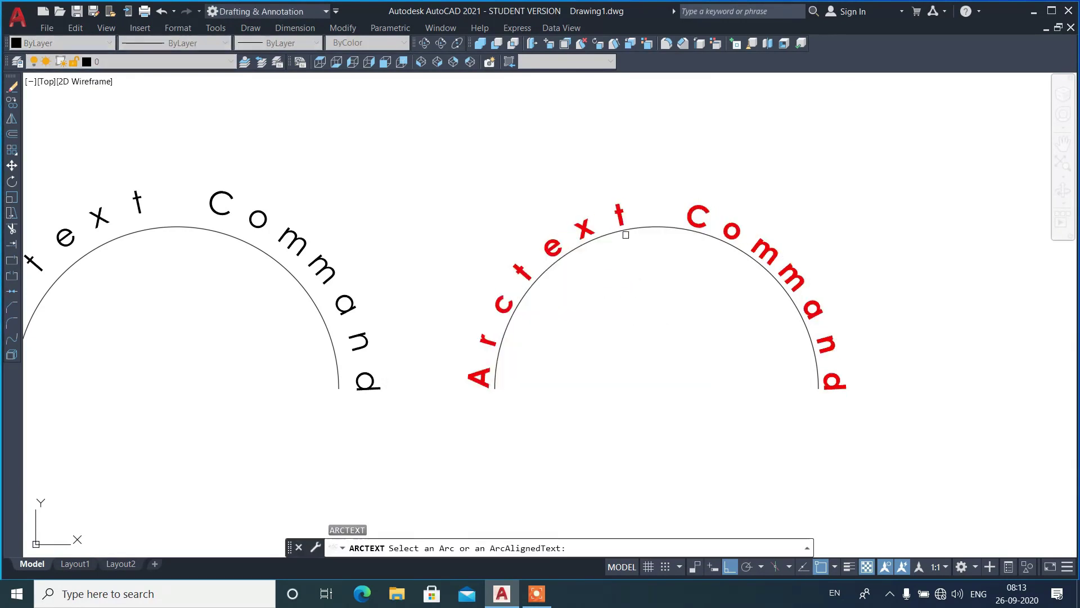
{"action": "left_click", "coordinate": [622, 234]}
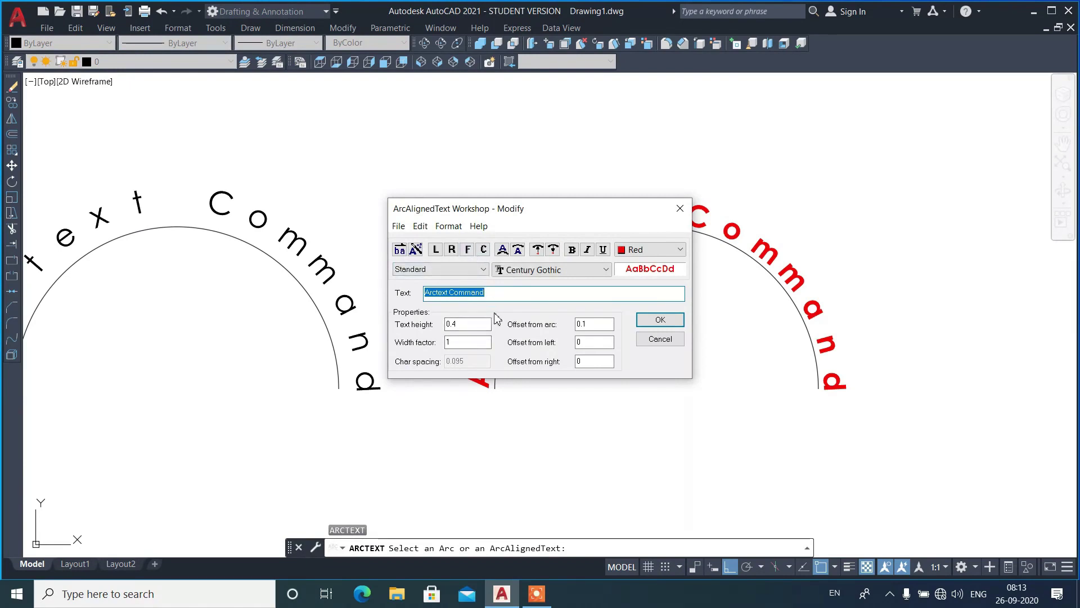
Centre the red Arctext Command lettering on its arc and set character spacing to 0.3
{"action": "left_click", "coordinate": [482, 251]}
{"action": "left_click", "coordinate": [660, 319]}
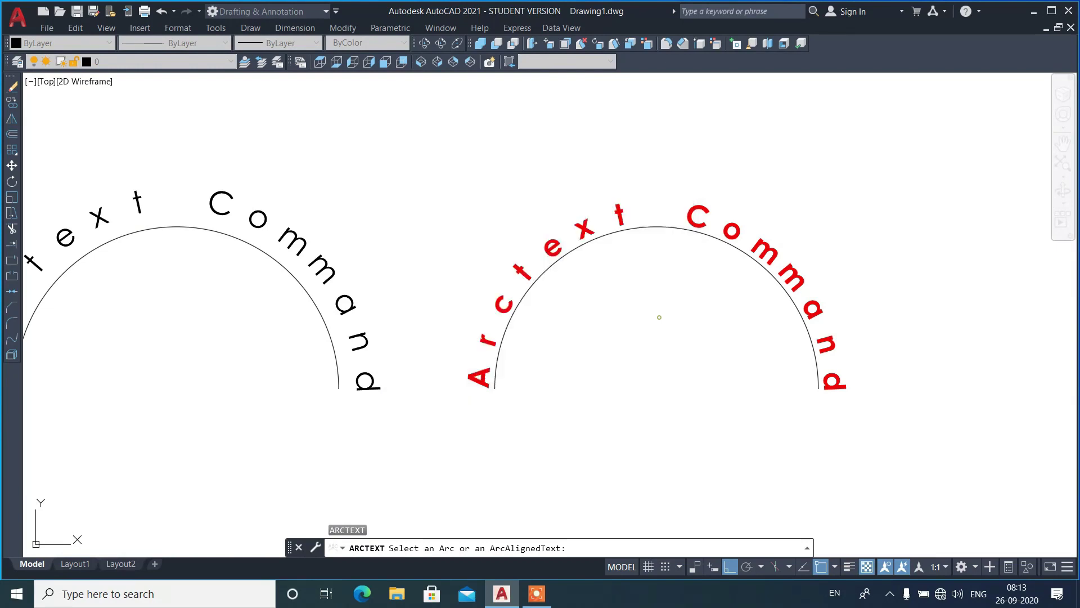
{"action": "left_click", "coordinate": [706, 221]}
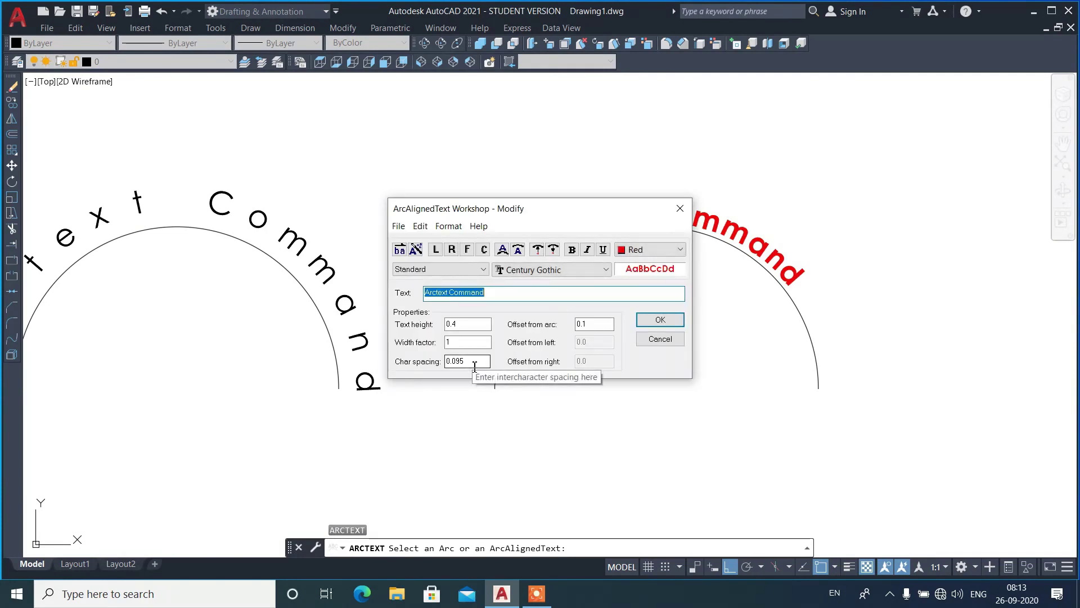
{"action": "left_click_drag", "start_coordinate": [473, 366], "coordinate": [437, 369]}
{"action": "type", "text": "0.1"}
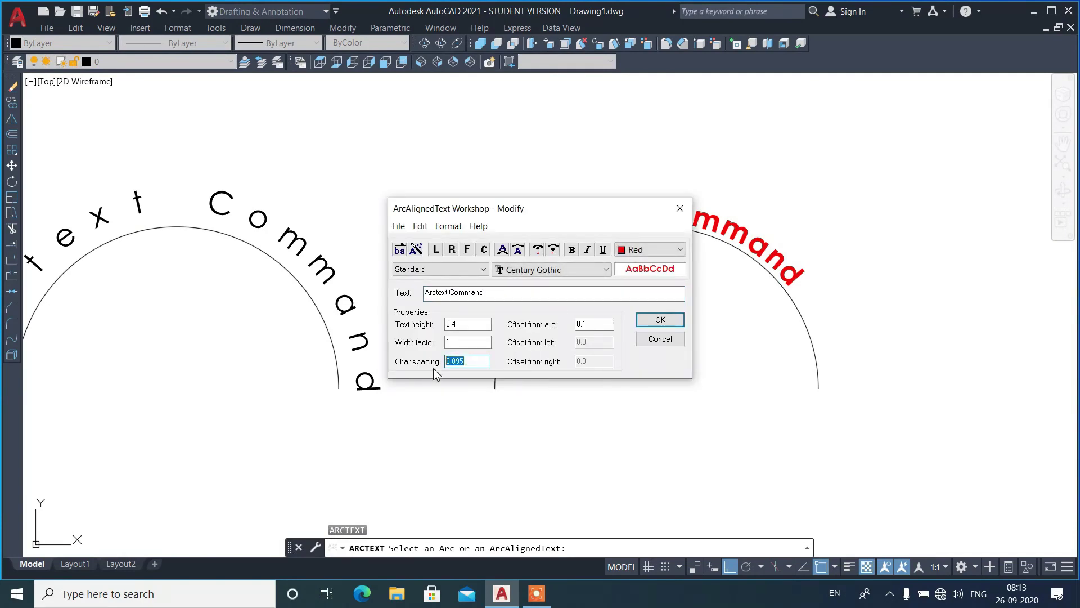
{"action": "left_click", "coordinate": [656, 319]}
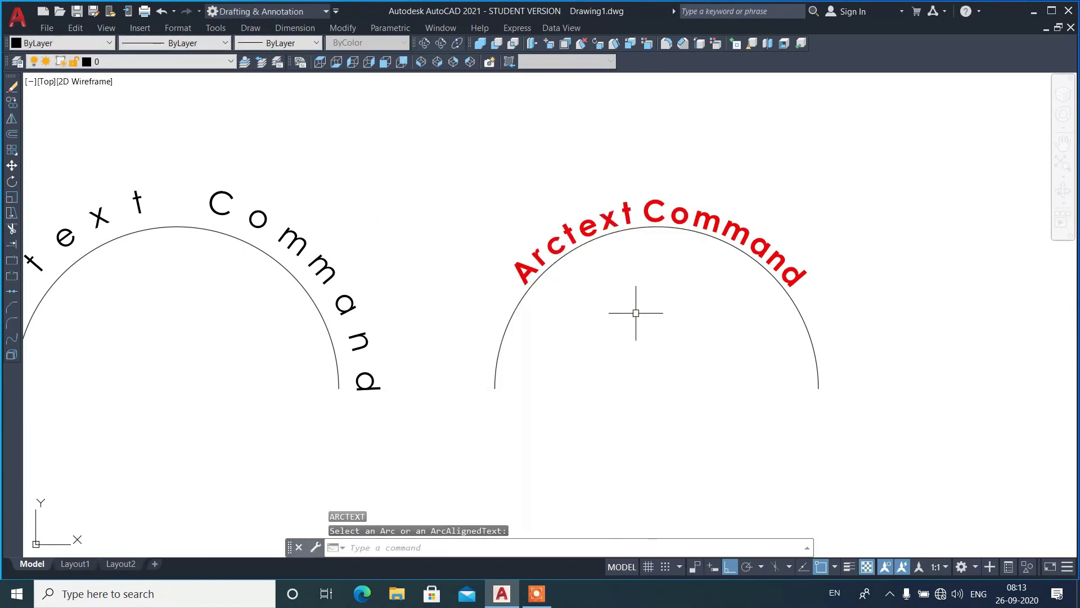
{"action": "key", "text": "Return"}
{"action": "left_click", "coordinate": [655, 211]}
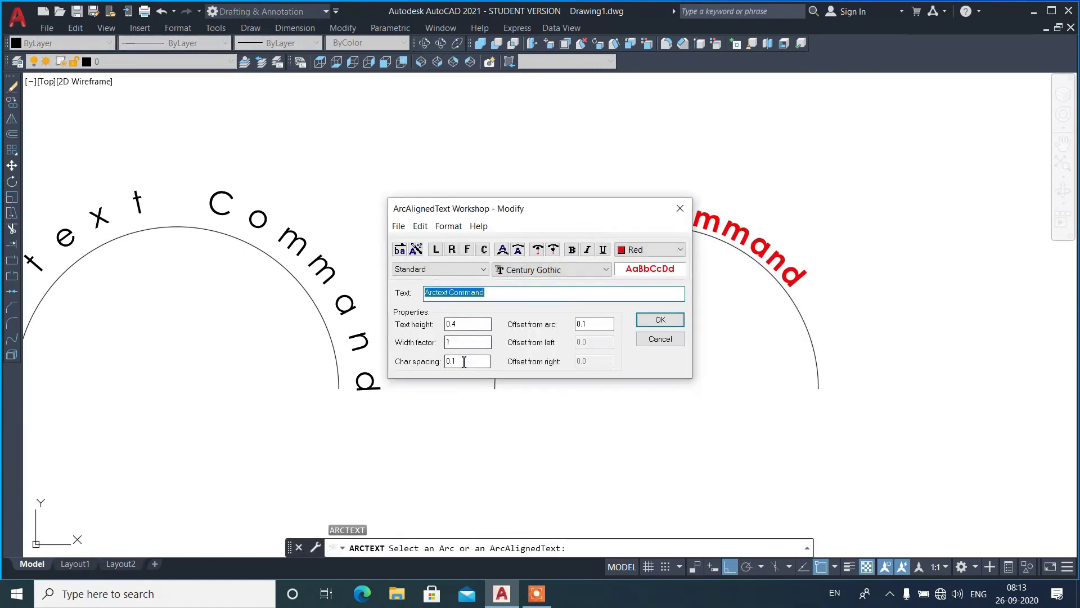
{"action": "left_click_drag", "start_coordinate": [470, 361], "coordinate": [439, 367]}
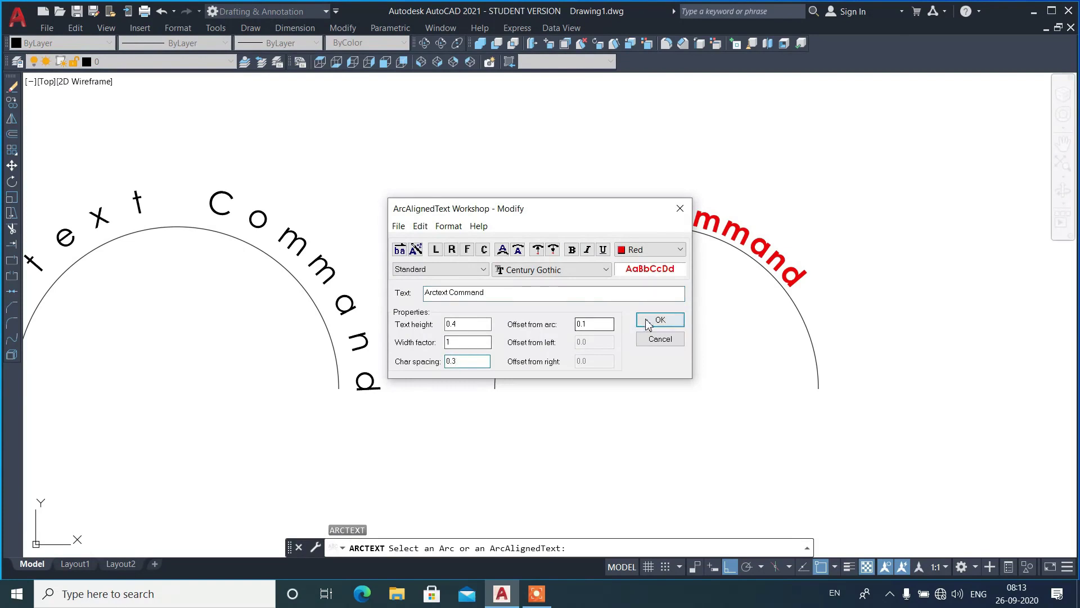
{"action": "left_click", "coordinate": [656, 319]}
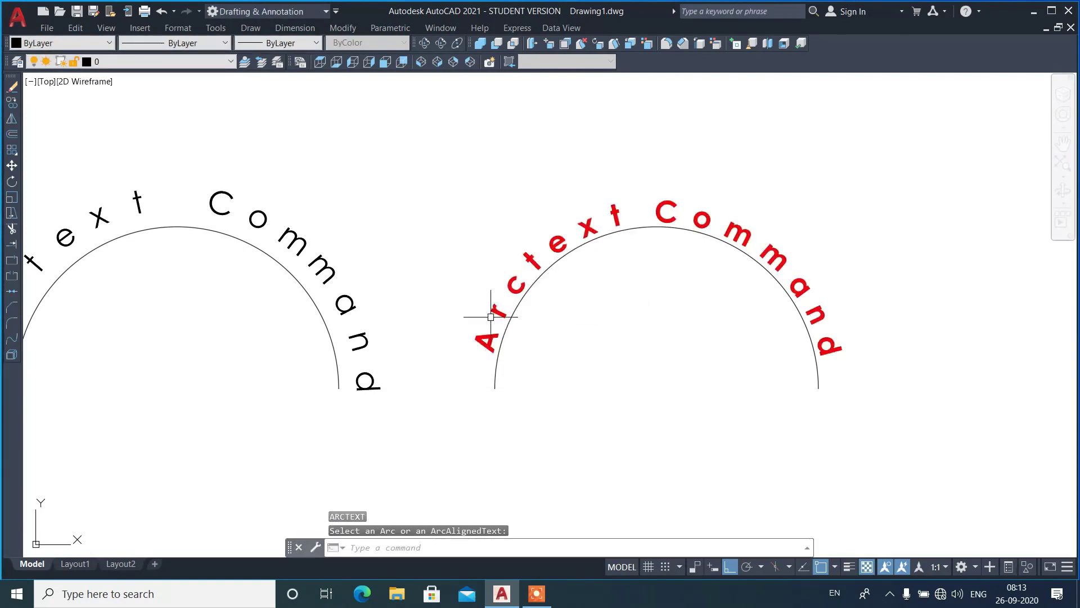
Widen the red arc text's character spacing to 0.4
{"action": "key", "text": "Return"}
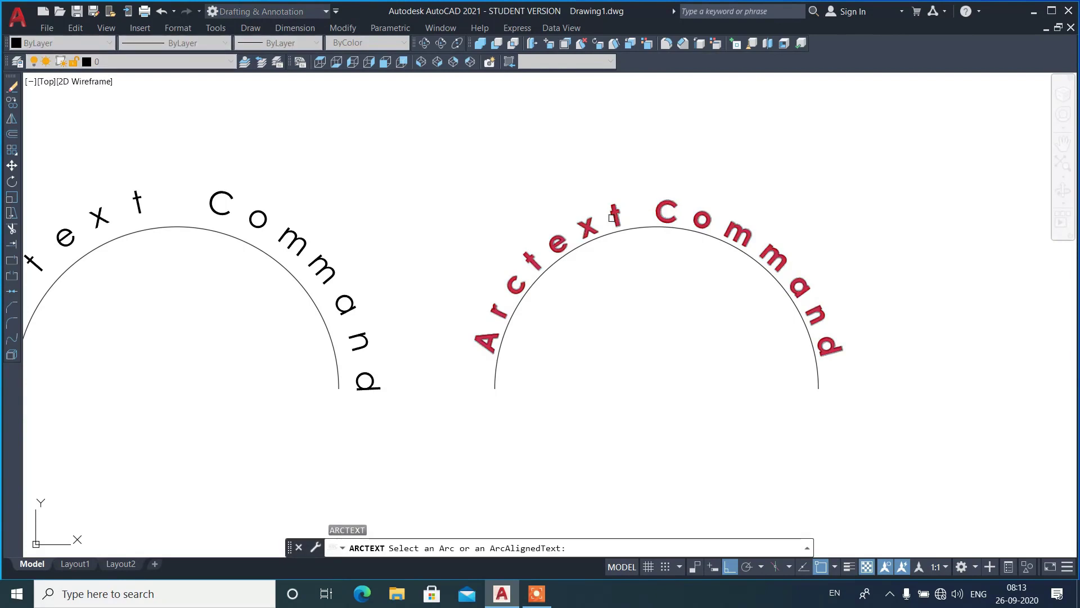
{"action": "left_click", "coordinate": [738, 234]}
{"action": "left_click_drag", "start_coordinate": [470, 361], "coordinate": [432, 366]}
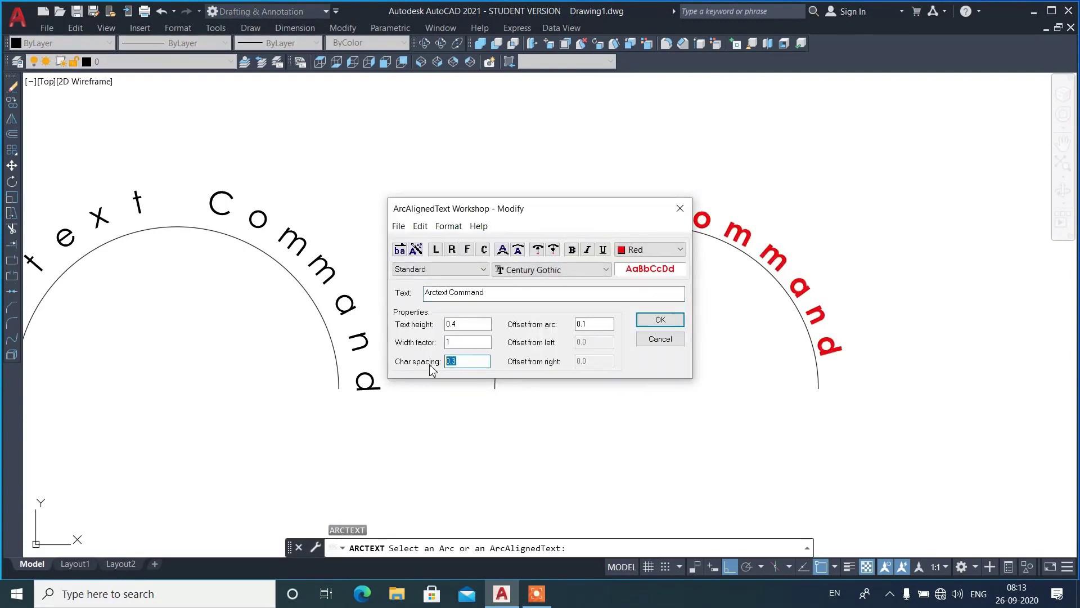
{"action": "left_click", "coordinate": [659, 319]}
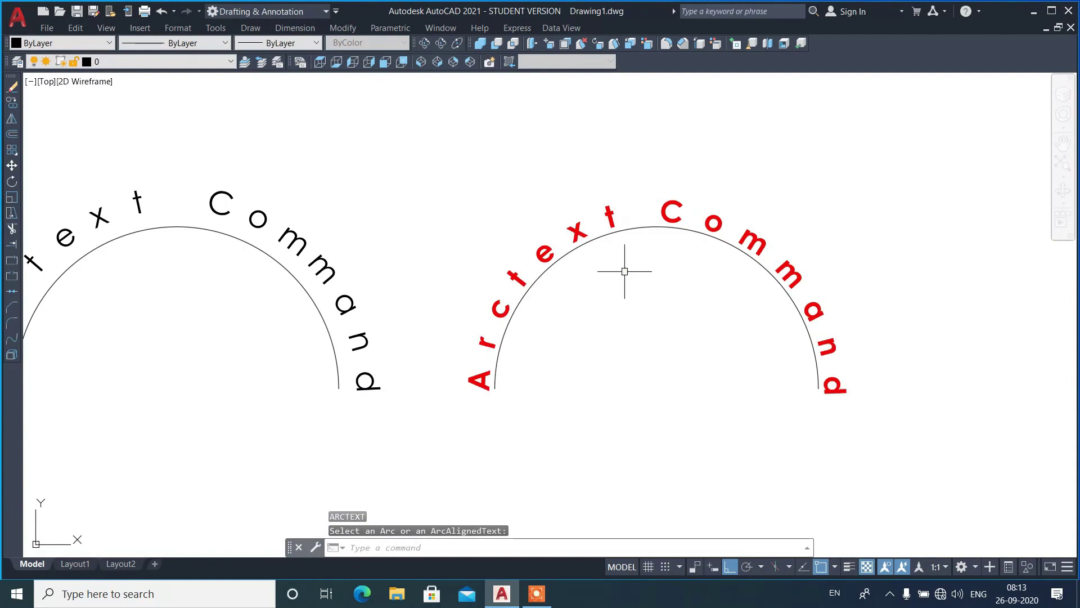
Tighten the red arc text's character spacing back to 0.1 and reopen its settings
{"action": "left_click", "coordinate": [612, 222]}
{"action": "double_click", "coordinate": [474, 361]}
{"action": "type", "text": "0.1"}
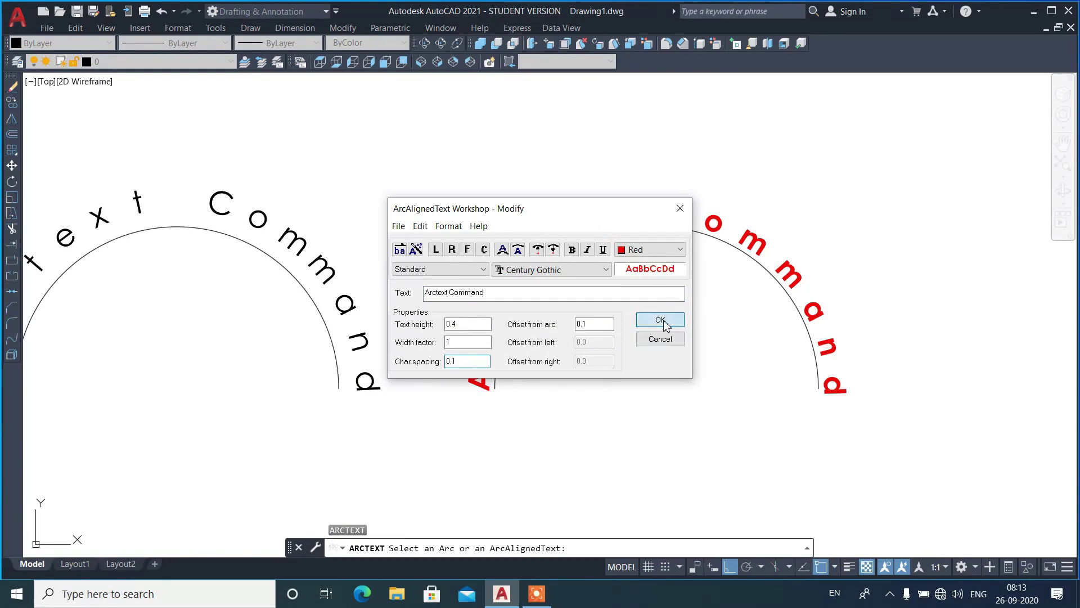
{"action": "left_click", "coordinate": [661, 319]}
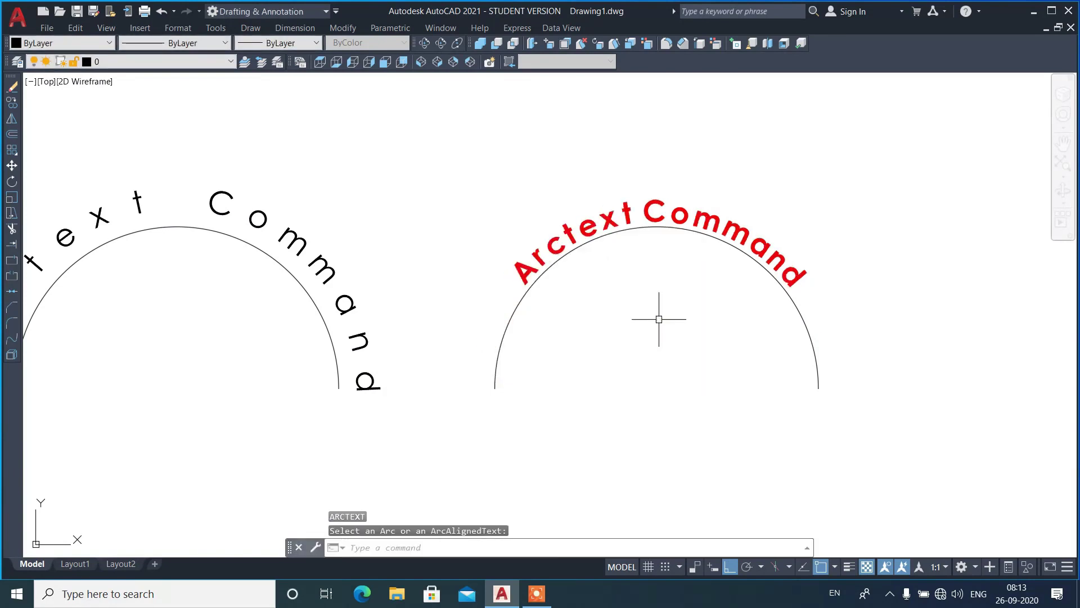
{"action": "key", "text": "Return"}
{"action": "left_click", "coordinate": [669, 205]}
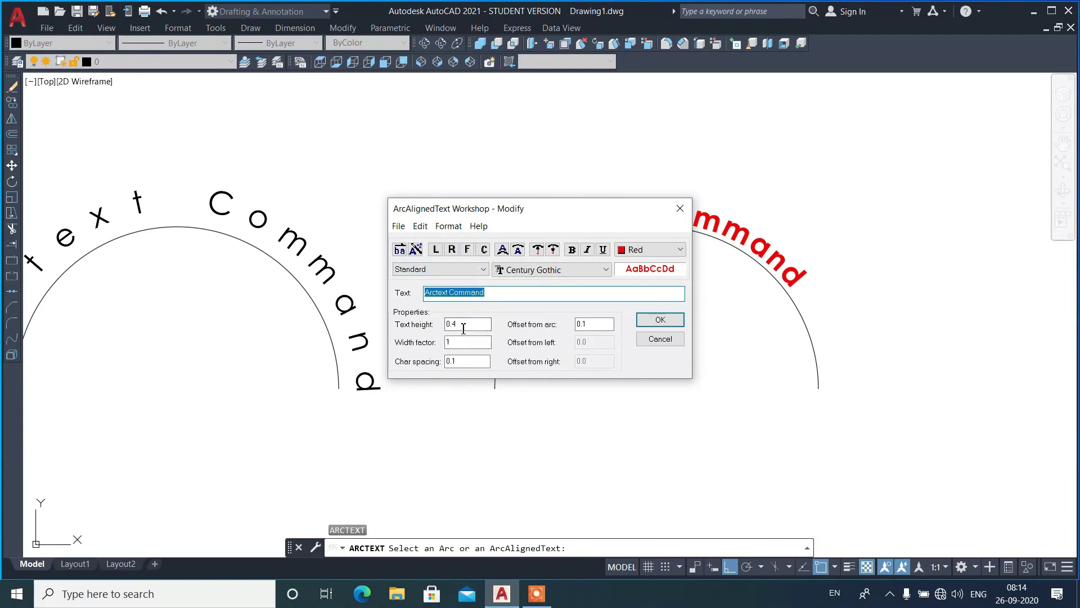
Close the arc text settings unchanged and erase the old circle left of the door
{"action": "left_click", "coordinate": [660, 320]}
{"action": "scroll", "coordinate": [360, 327], "scroll_direction": "down", "scroll_amount": 4}
{"action": "scroll", "coordinate": [320, 269], "scroll_direction": "down", "scroll_amount": 4}
{"action": "scroll", "coordinate": [447, 352], "scroll_direction": "up", "scroll_amount": 6}
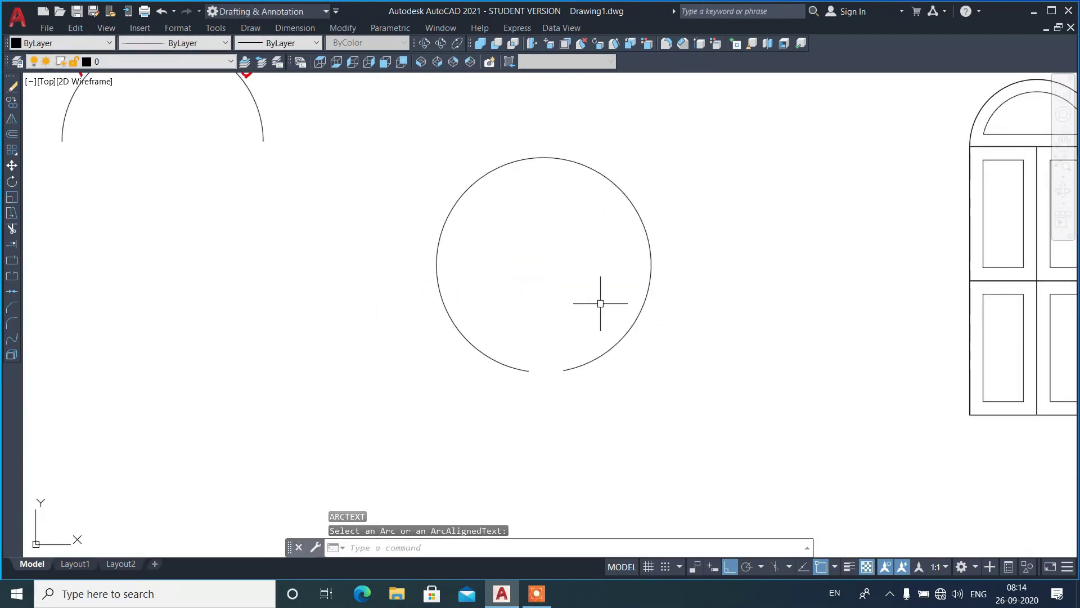
{"action": "scroll", "coordinate": [558, 374], "scroll_direction": "up", "scroll_amount": 6}
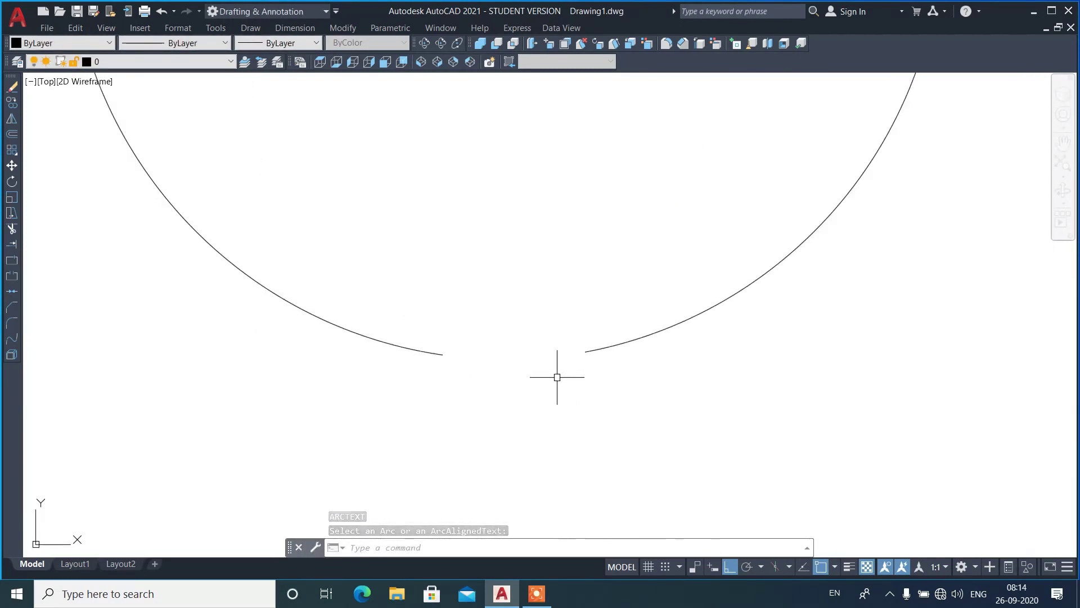
{"action": "scroll", "coordinate": [687, 363], "scroll_direction": "down", "scroll_amount": 8}
{"action": "left_click", "coordinate": [716, 362]}
{"action": "left_click", "coordinate": [656, 294]}
{"action": "type", "text": "e"}
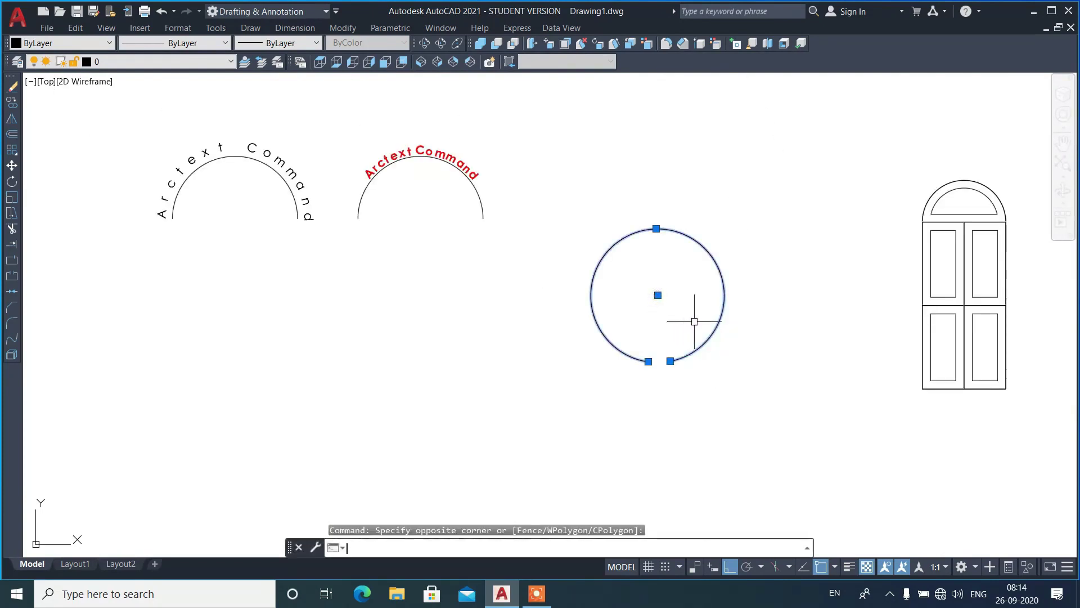
{"action": "key", "text": "Return"}
Draw a new circle in the same spot left of the door
{"action": "type", "text": "c"}
{"action": "key", "text": "Return"}
{"action": "left_click", "coordinate": [650, 310]}
{"action": "left_click", "coordinate": [716, 310]}
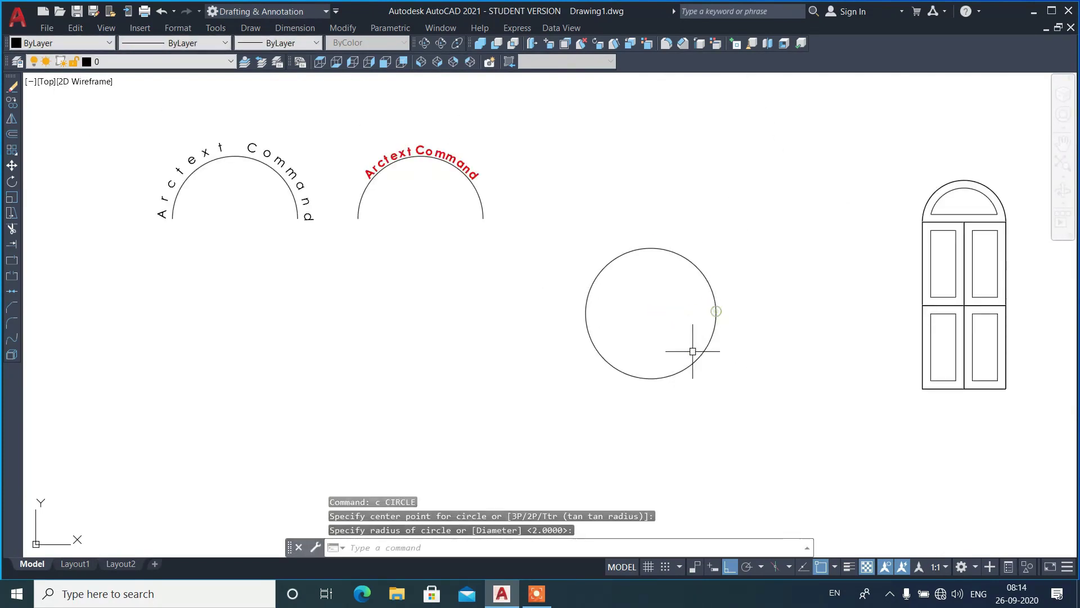
Break a small gap into the bottom of the new circle
{"action": "scroll", "coordinate": [665, 402], "scroll_direction": "up", "scroll_amount": 4}
{"action": "type", "text": "br"}
{"action": "key", "text": "Return"}
{"action": "scroll", "coordinate": [619, 337], "scroll_direction": "up", "scroll_amount": 4}
{"action": "left_click", "coordinate": [632, 331]}
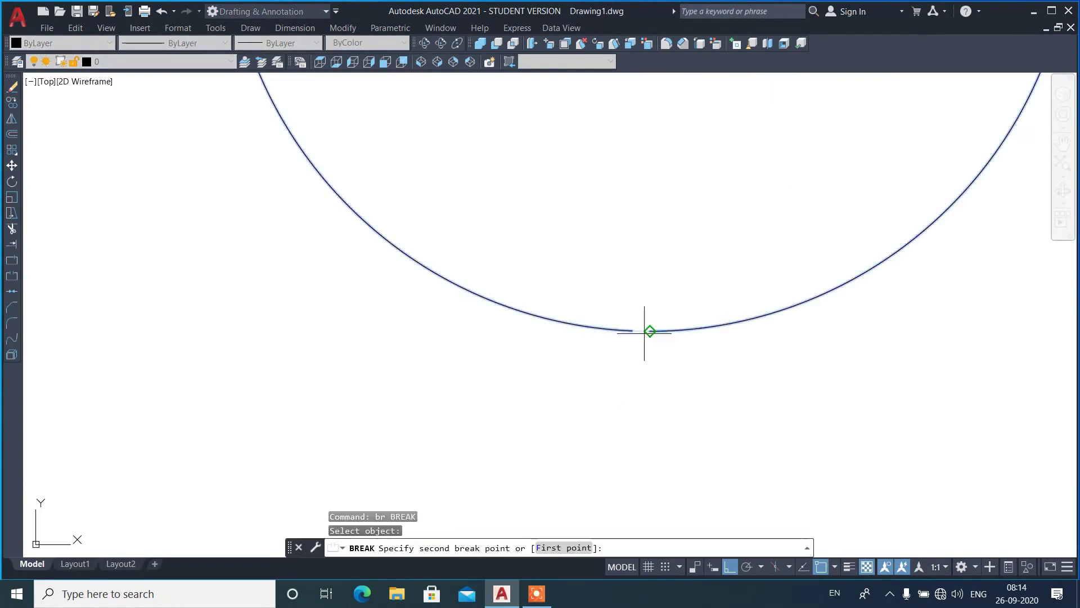
{"action": "left_click", "coordinate": [648, 331]}
{"action": "scroll", "coordinate": [629, 370], "scroll_direction": "down", "scroll_amount": 5}
{"action": "scroll", "coordinate": [658, 383], "scroll_direction": "down", "scroll_amount": 1}
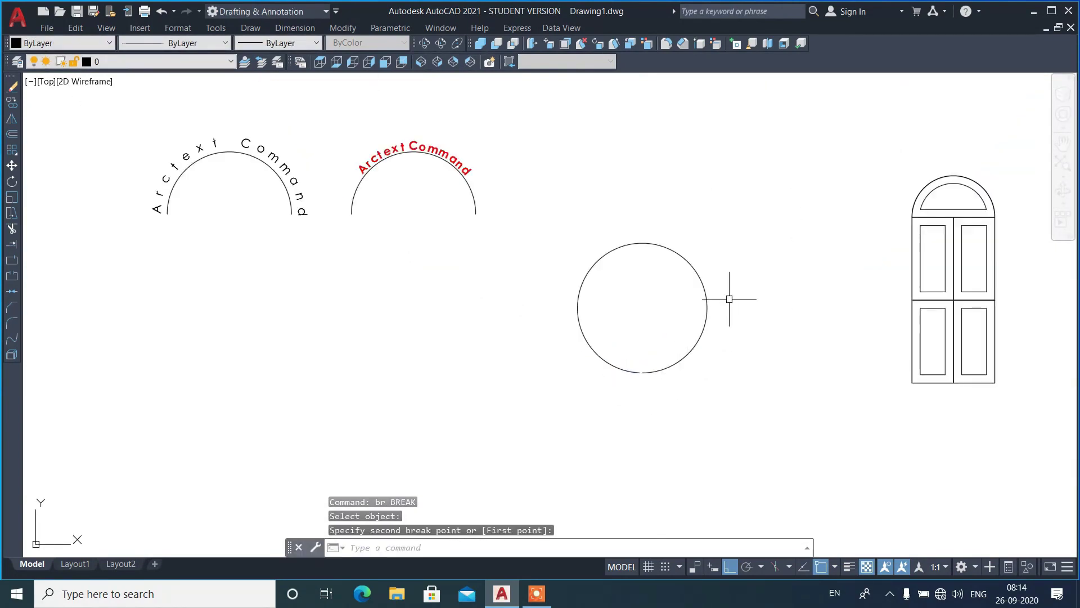
{"action": "scroll", "coordinate": [729, 298], "scroll_direction": "up", "scroll_amount": 2}
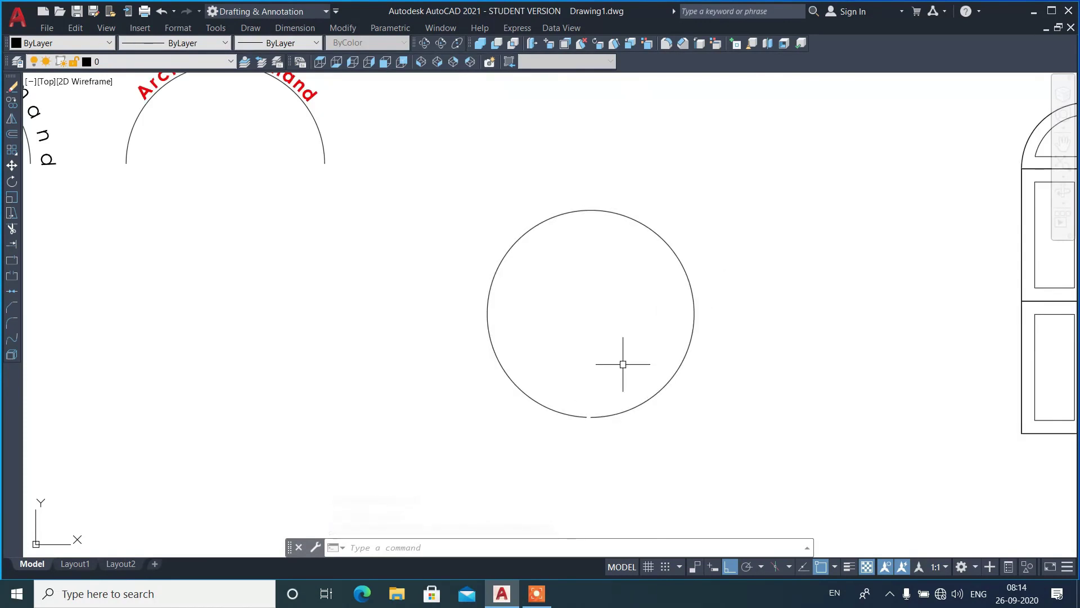
Place arc text 'The World is very beautiful' along the open circle
{"action": "type", "text": "arc"}
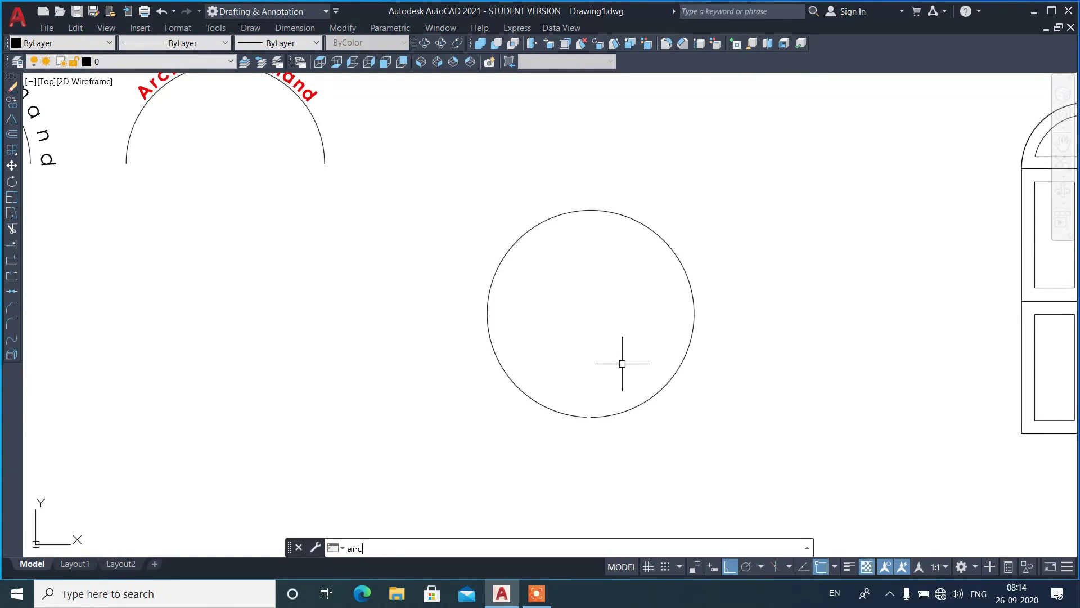
{"action": "type", "text": "text"}
{"action": "key", "text": "Return"}
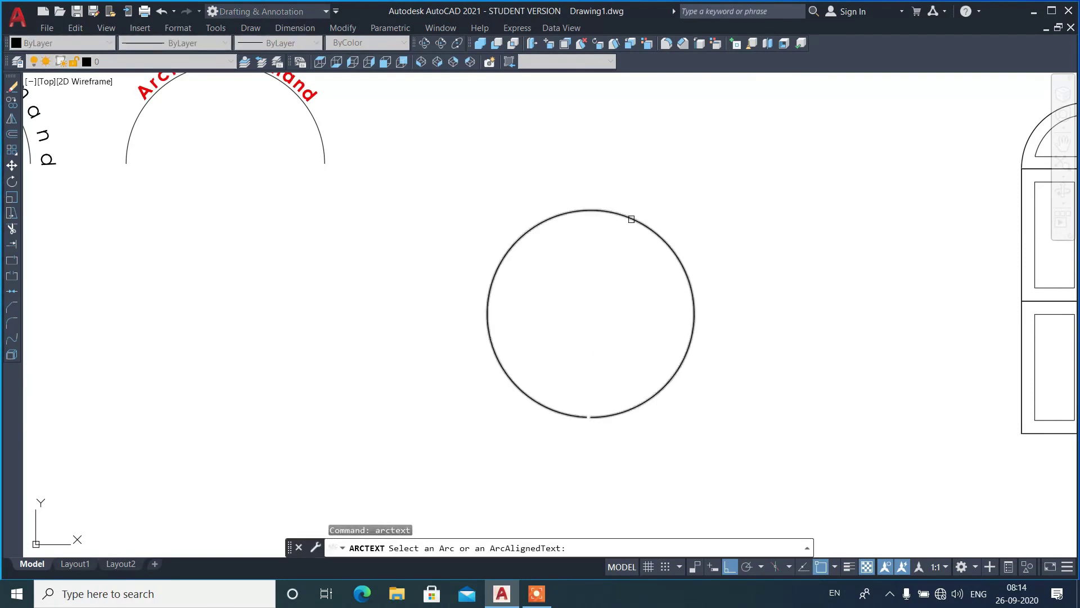
{"action": "left_click", "coordinate": [631, 219]}
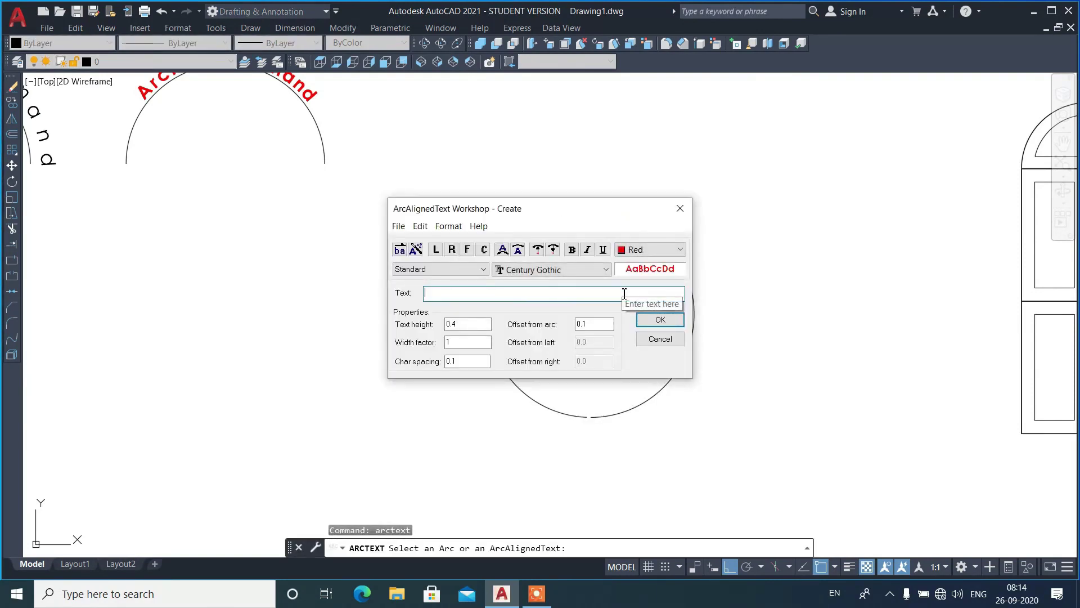
{"action": "type", "text": "The"}
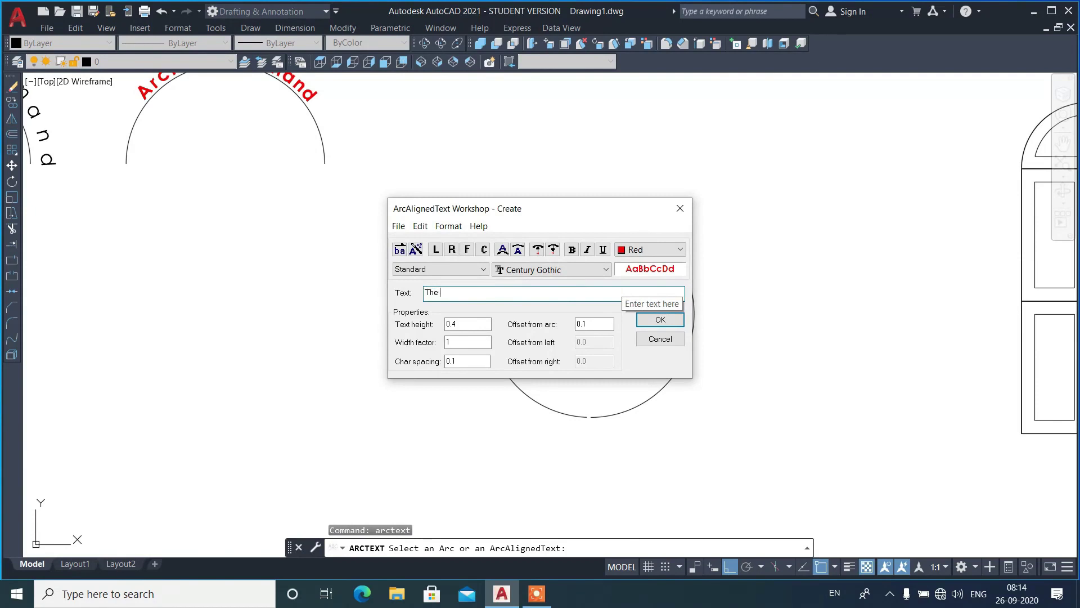
{"action": "type", "text": "World is very beautiful"}
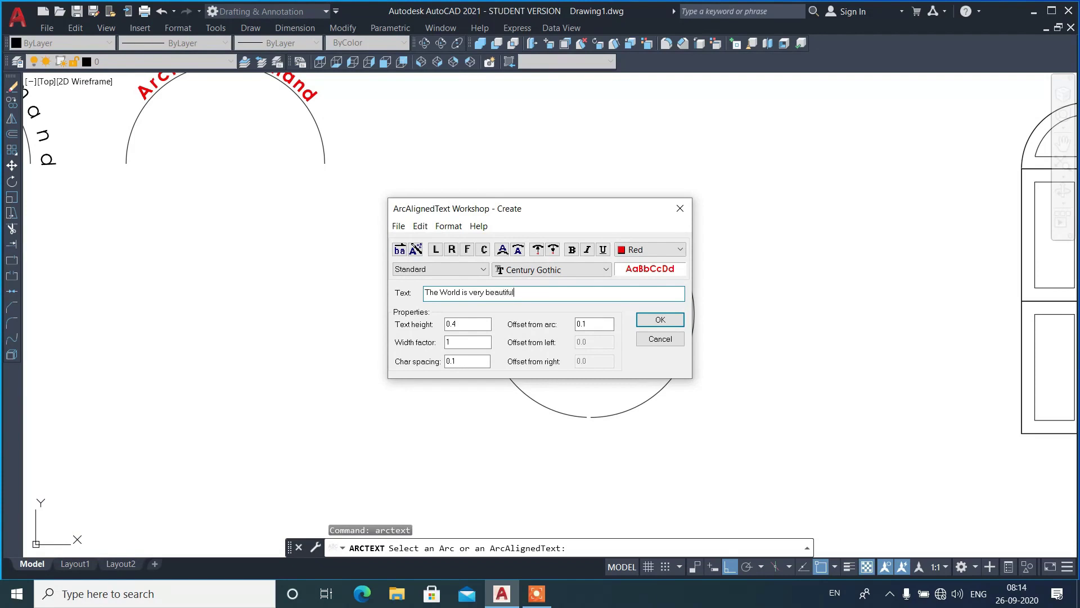
{"action": "left_click", "coordinate": [661, 319]}
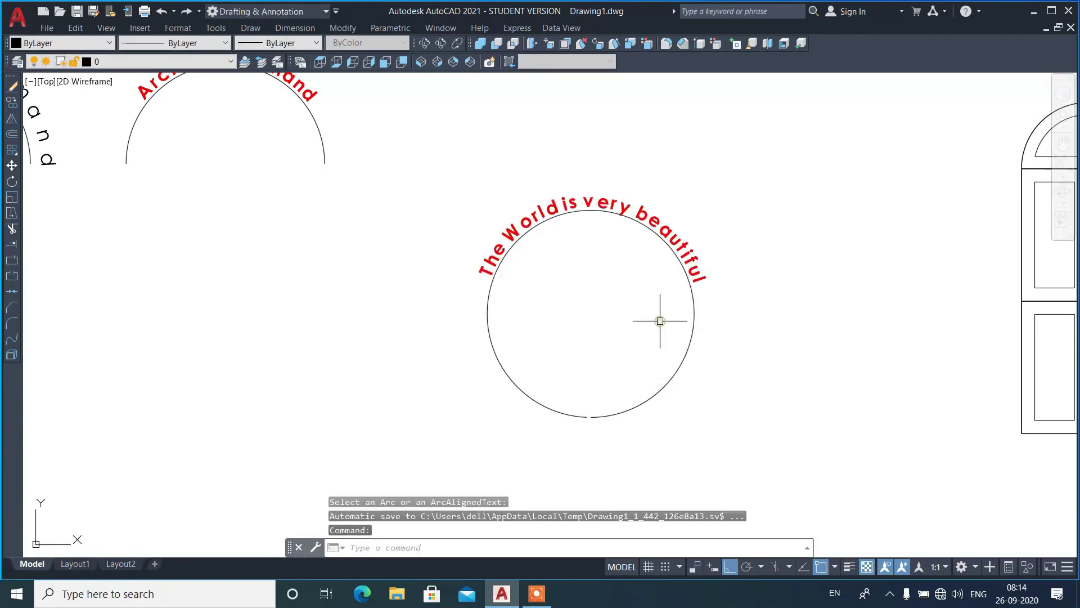
Fit the circle text so it spreads along the whole circle
{"action": "key", "text": "Return"}
{"action": "left_click", "coordinate": [696, 269]}
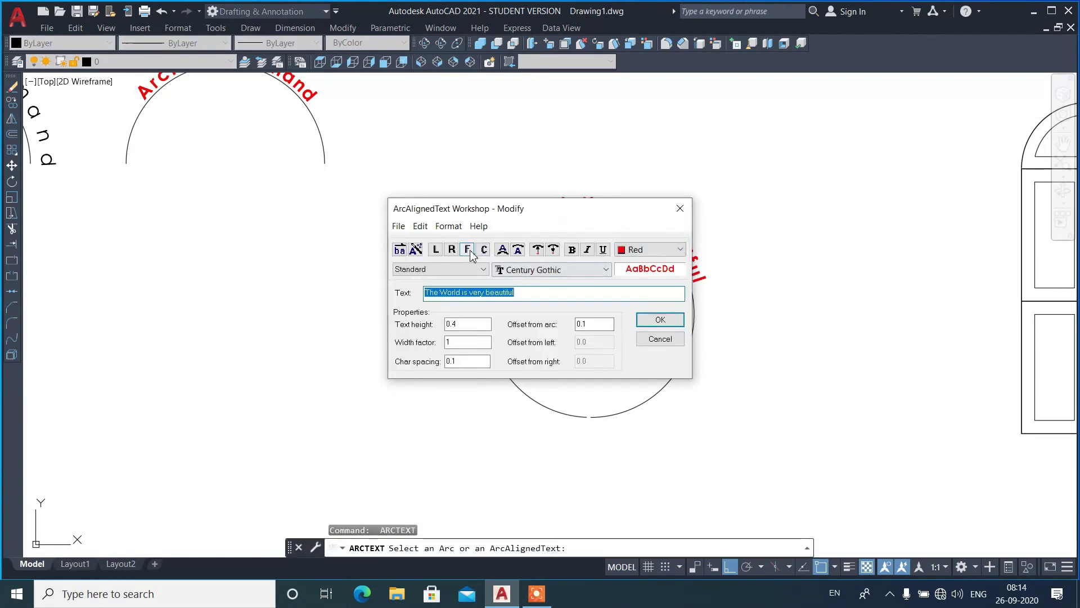
{"action": "left_click", "coordinate": [549, 292]}
{"action": "left_click", "coordinate": [653, 321]}
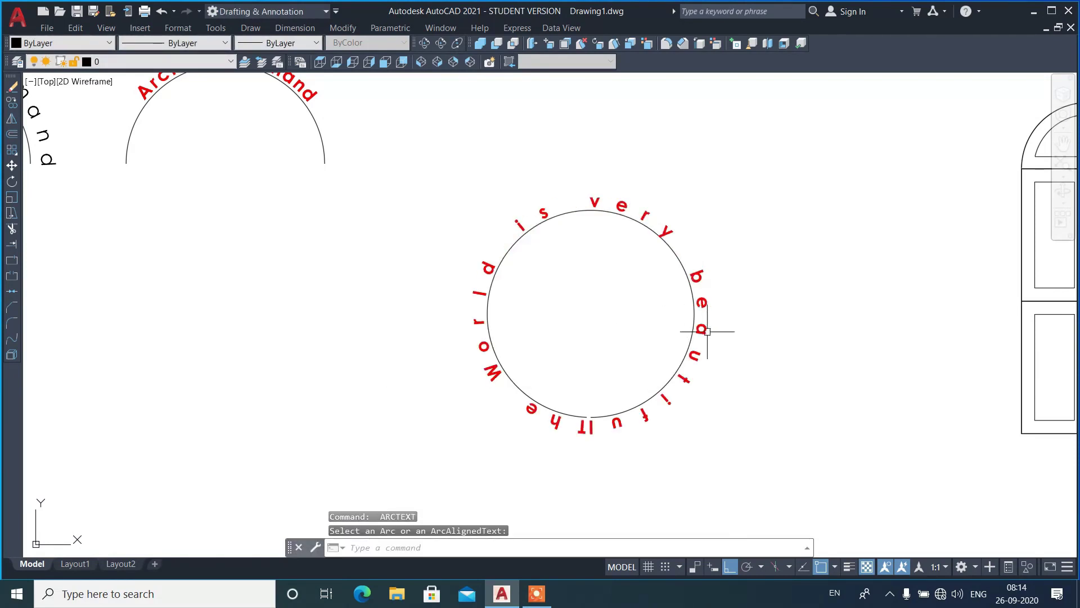
Raise the circle text's height to 1
{"action": "key", "text": "Return"}
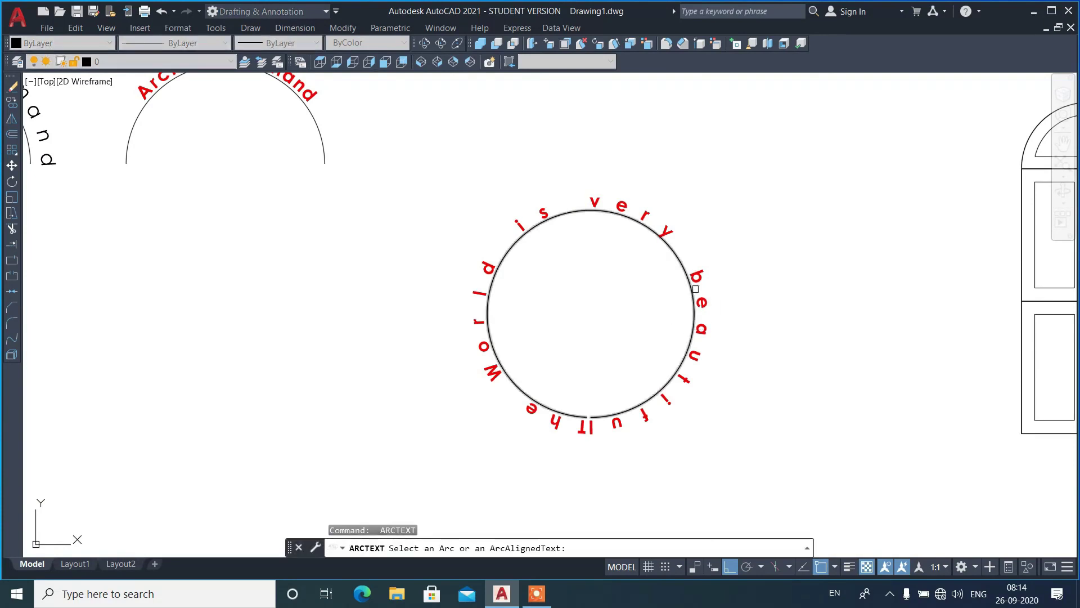
{"action": "left_click", "coordinate": [697, 277]}
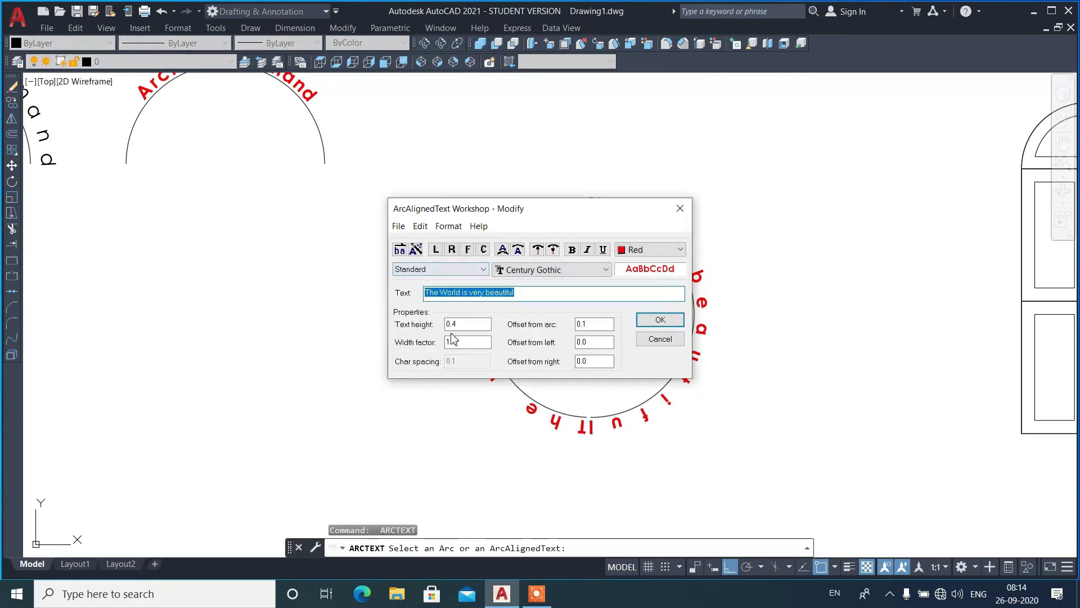
{"action": "left_click_drag", "start_coordinate": [470, 325], "coordinate": [450, 325]}
{"action": "type", "text": "1"}
{"action": "left_click", "coordinate": [660, 320]}
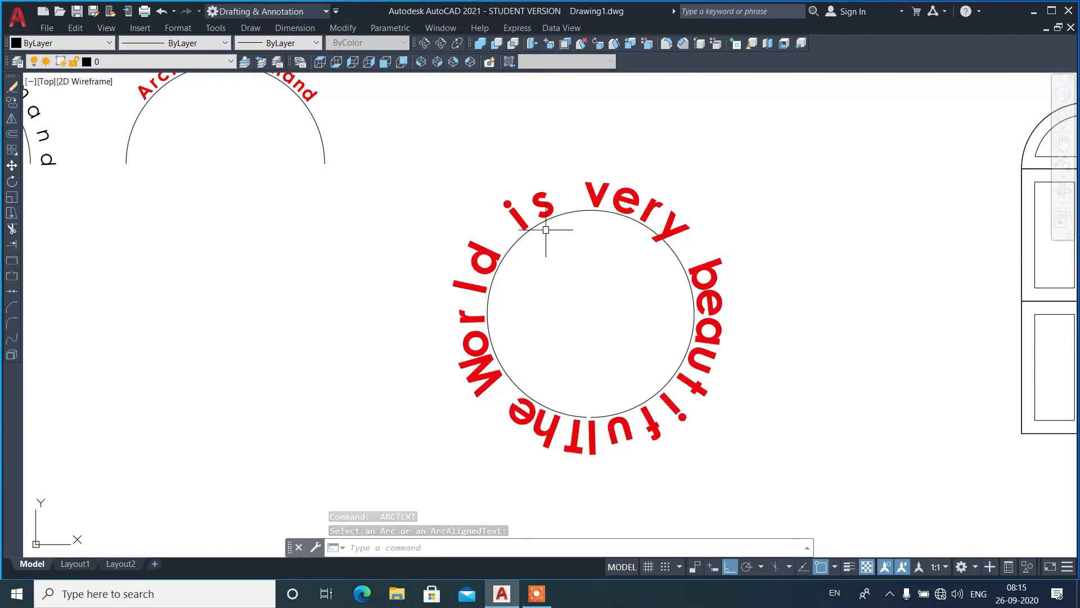
Drag the open circle's endpoint grips to new positions so the text respreads
{"action": "left_click", "coordinate": [589, 417]}
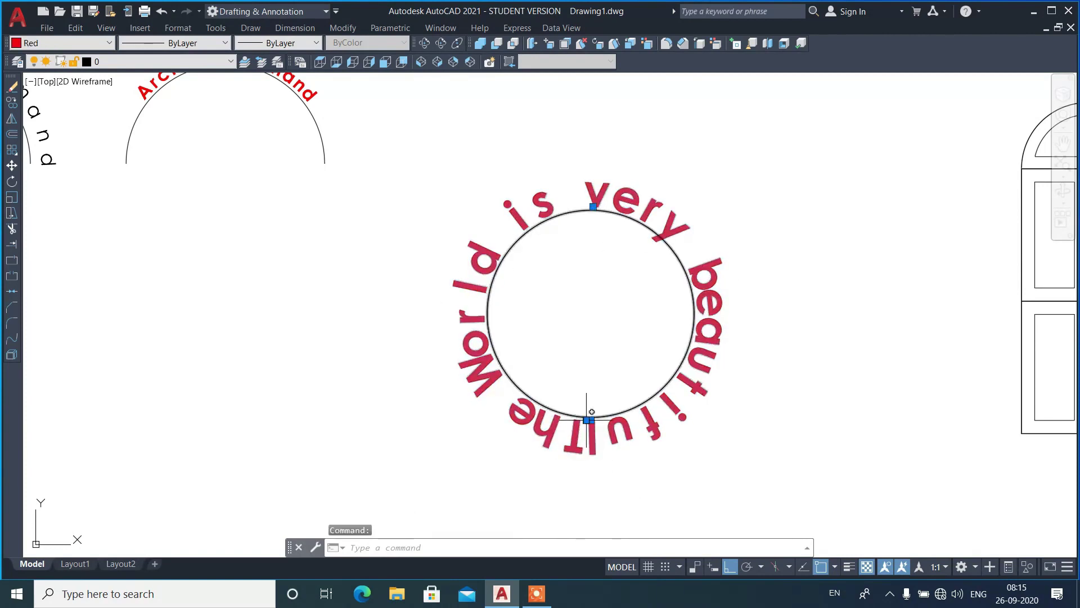
{"action": "left_click", "coordinate": [589, 419]}
{"action": "scroll", "coordinate": [585, 434], "scroll_direction": "up", "scroll_amount": 4}
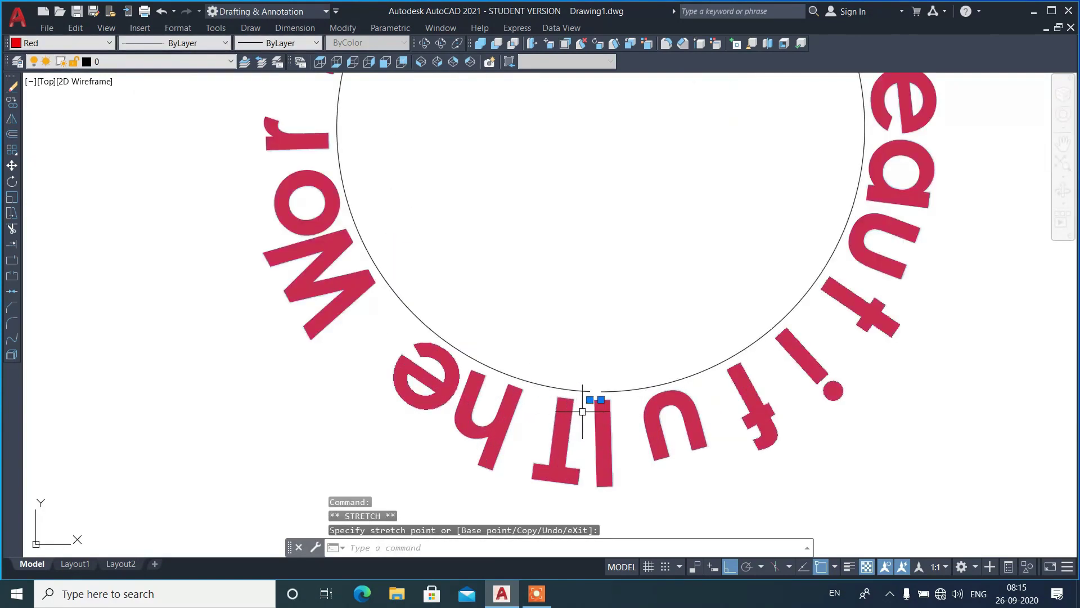
{"action": "key", "text": "Escape"}
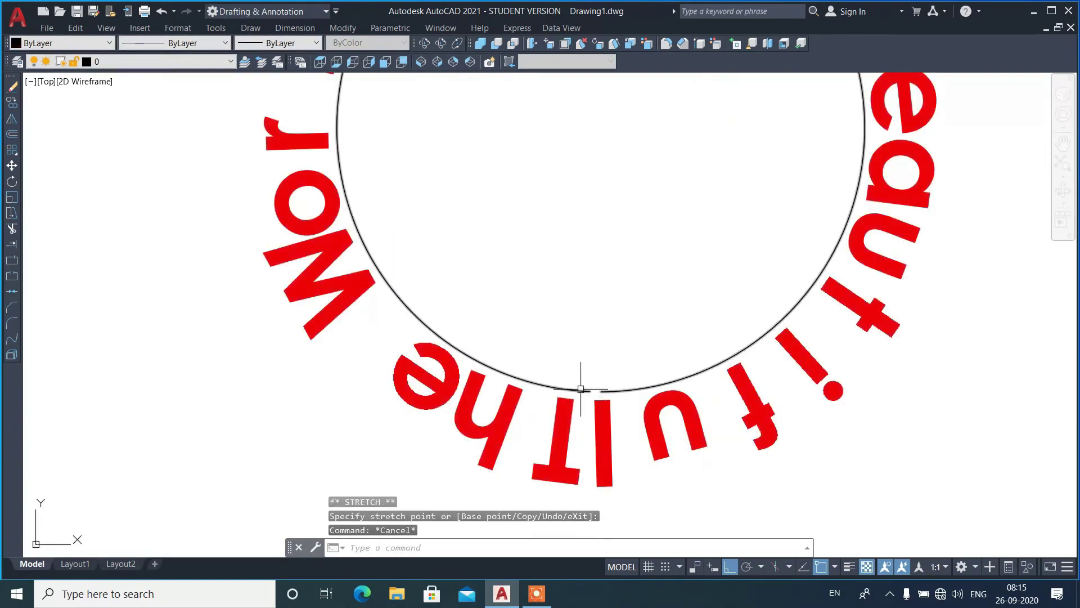
{"action": "left_click", "coordinate": [589, 391]}
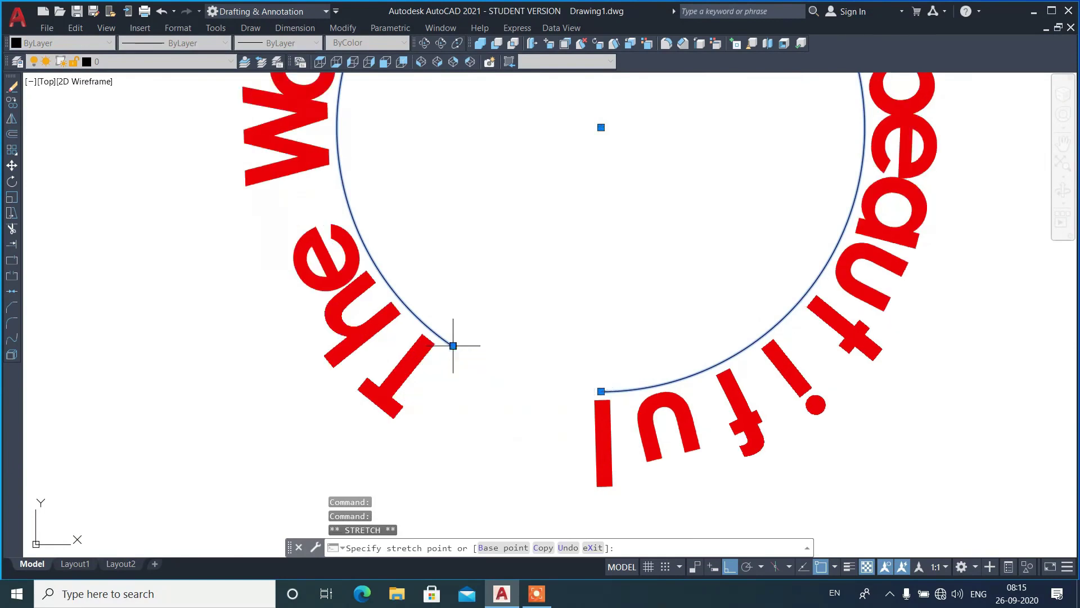
{"action": "left_click", "coordinate": [453, 346]}
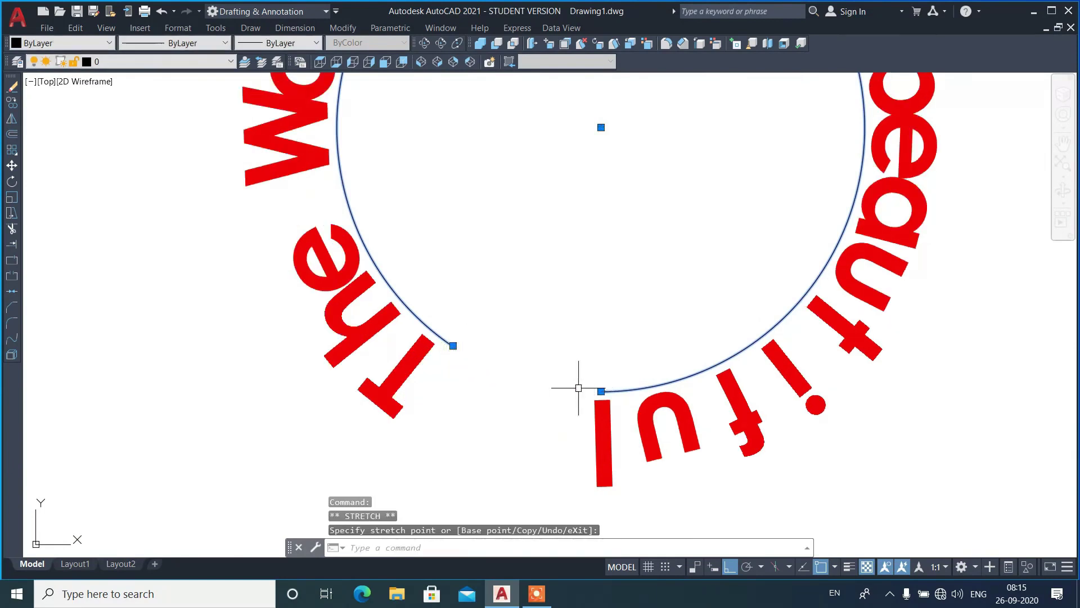
{"action": "left_click", "coordinate": [772, 328]}
{"action": "scroll", "coordinate": [683, 389], "scroll_direction": "down", "scroll_amount": 2}
{"action": "scroll", "coordinate": [683, 388], "scroll_direction": "down", "scroll_amount": 3}
{"action": "scroll", "coordinate": [691, 295], "scroll_direction": "up", "scroll_amount": 3}
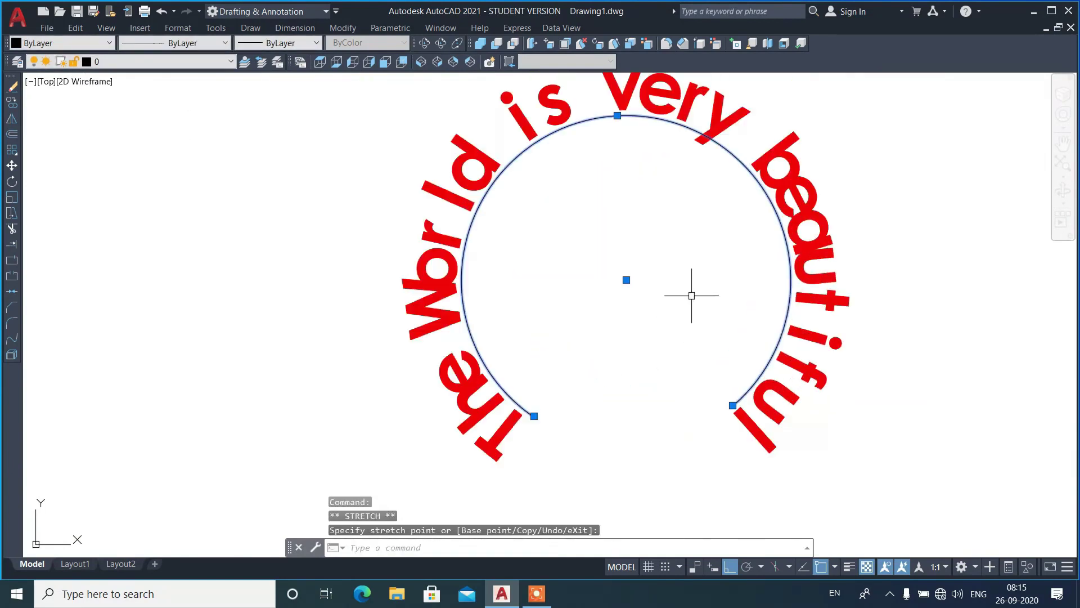
{"action": "key", "text": "Escape"}
{"action": "scroll", "coordinate": [424, 381], "scroll_direction": "down", "scroll_amount": 2}
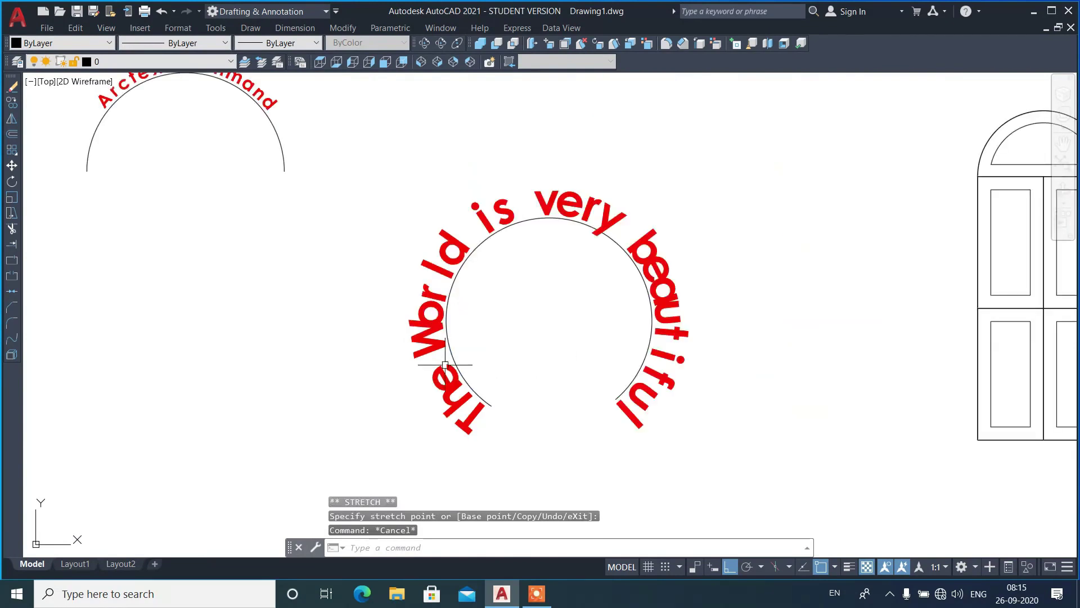
Set 'The World is very beautiful' text height to 0.5
{"action": "double_click", "coordinate": [585, 211]}
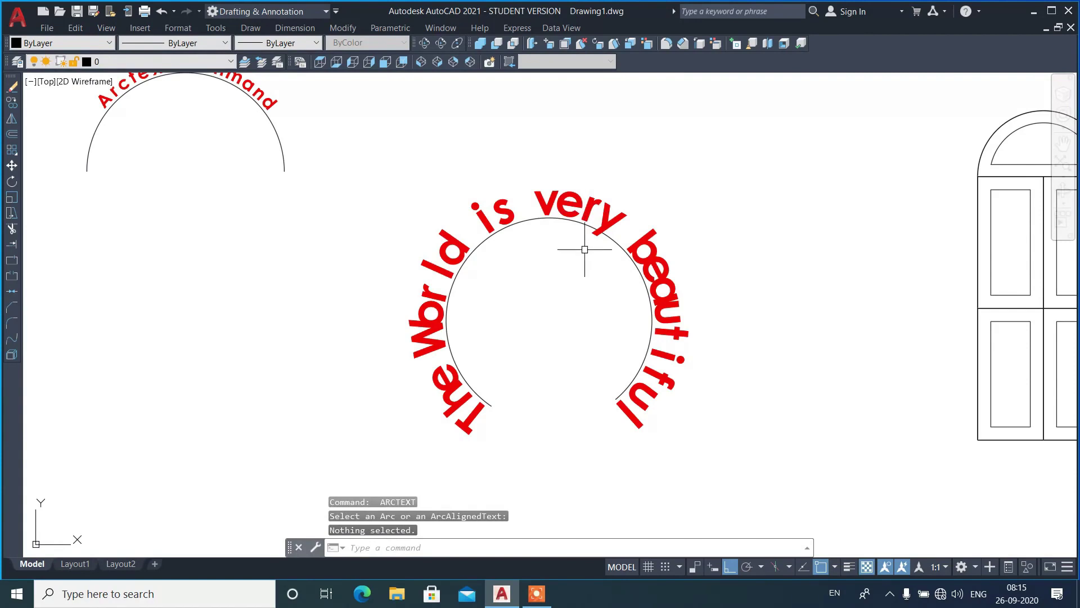
{"action": "type", "text": "ARCTEXT"}
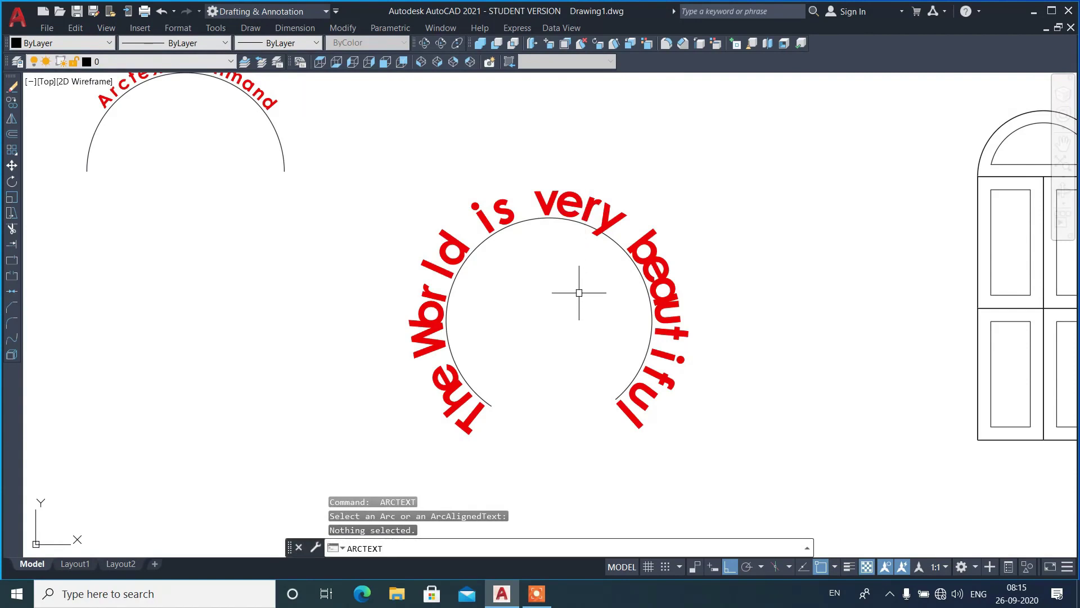
{"action": "key", "text": "Return"}
{"action": "left_click", "coordinate": [570, 208]}
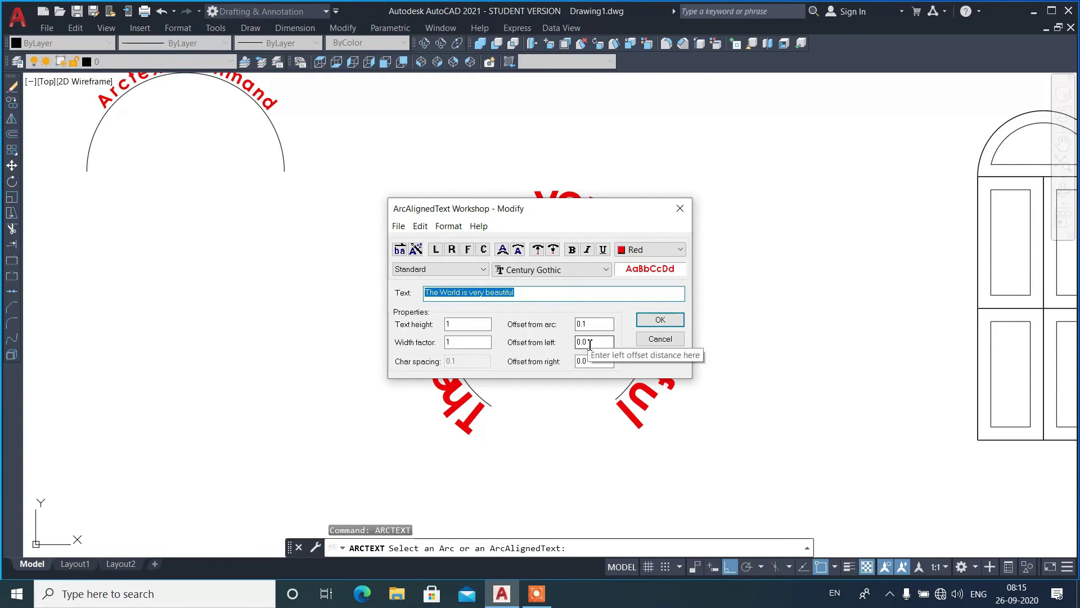
{"action": "double_click", "coordinate": [471, 326]}
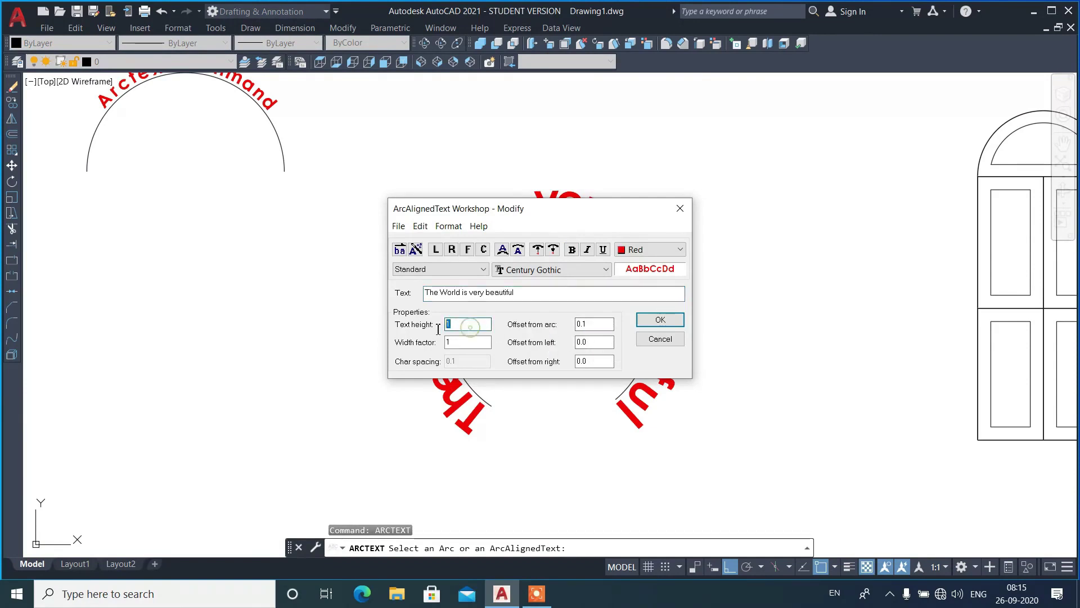
{"action": "left_click", "coordinate": [658, 319]}
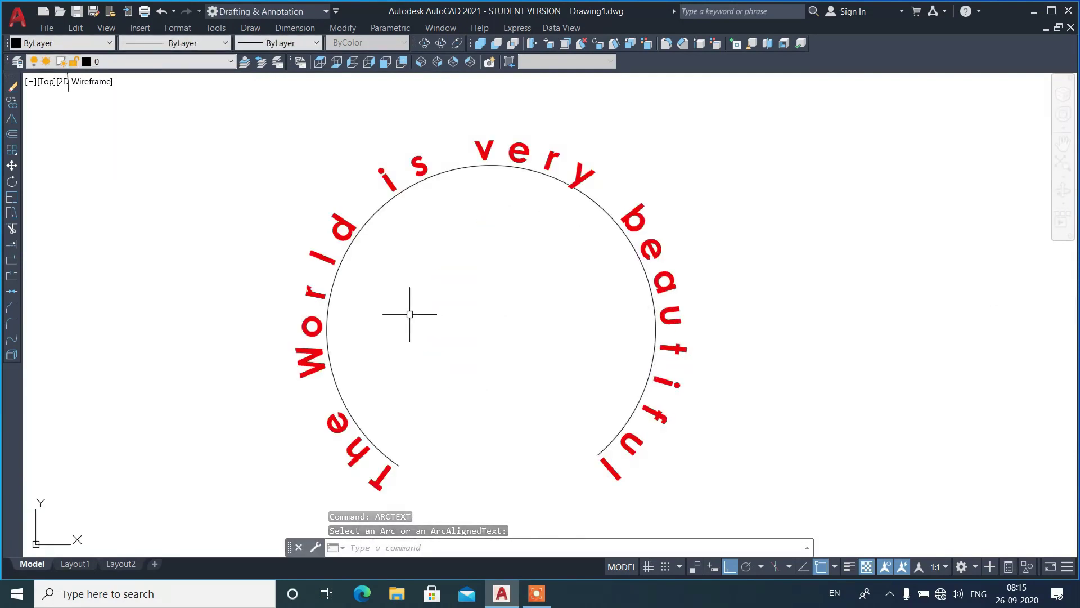
{"action": "scroll", "coordinate": [410, 311], "scroll_direction": "down", "scroll_amount": 3}
Add the arc text 'Window' along the door's outer arch
{"action": "scroll", "coordinate": [635, 266], "scroll_direction": "up", "scroll_amount": 4}
{"action": "scroll", "coordinate": [678, 223], "scroll_direction": "up", "scroll_amount": 2}
{"action": "type", "text": "a"}
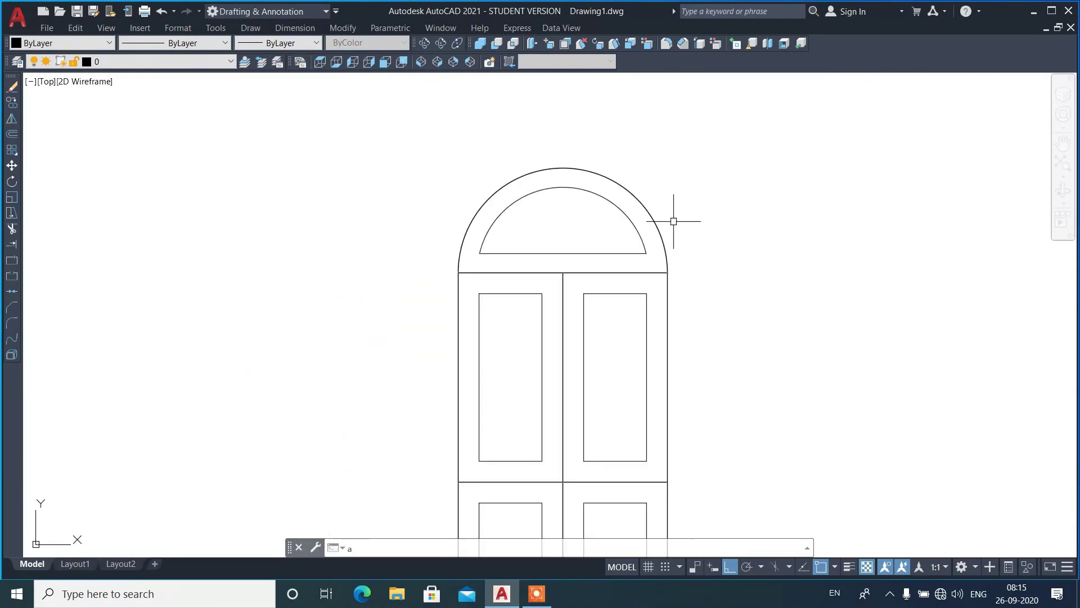
{"action": "type", "text": "rctext"}
{"action": "key", "text": "Return"}
{"action": "left_click", "coordinate": [584, 170]}
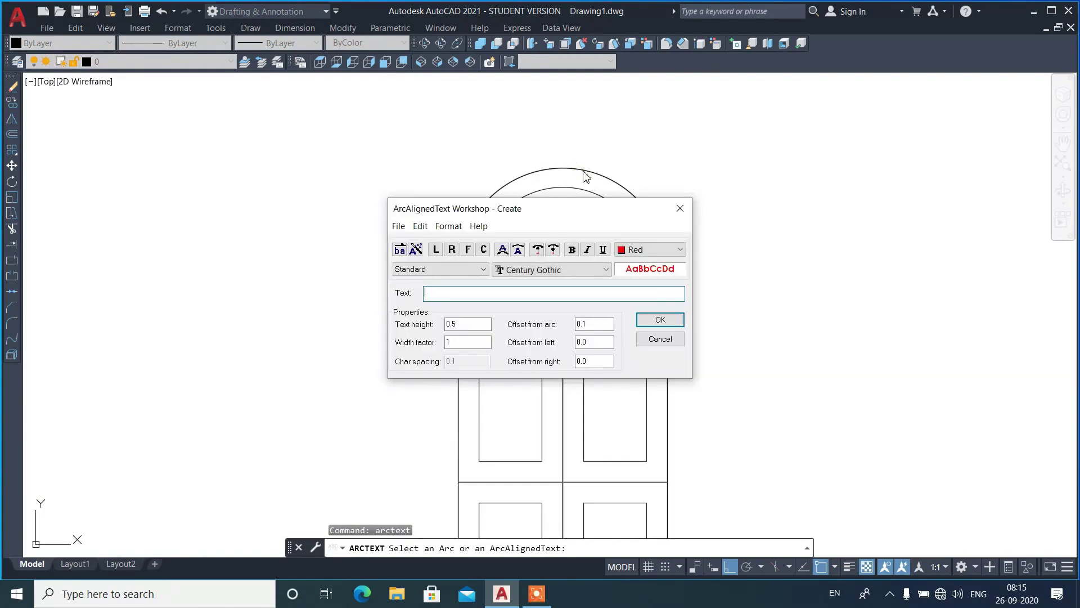
{"action": "type", "text": "Window"}
{"action": "left_click", "coordinate": [648, 318]}
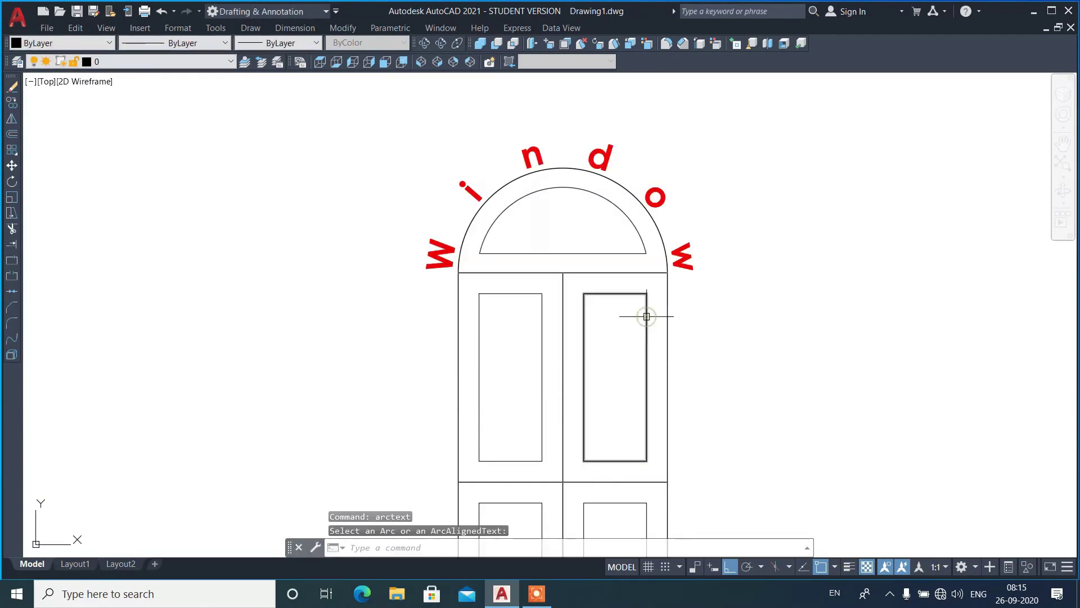
Enlarge the 'Window' arc text to height 0.75
{"action": "key", "text": "Return"}
{"action": "left_click", "coordinate": [682, 268]}
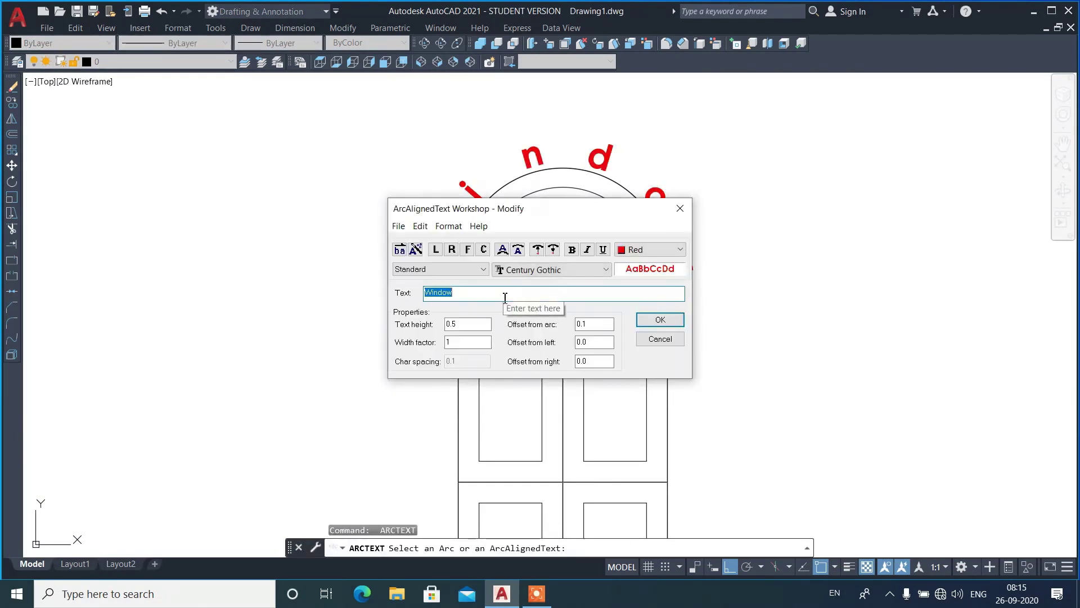
{"action": "double_click", "coordinate": [472, 324]}
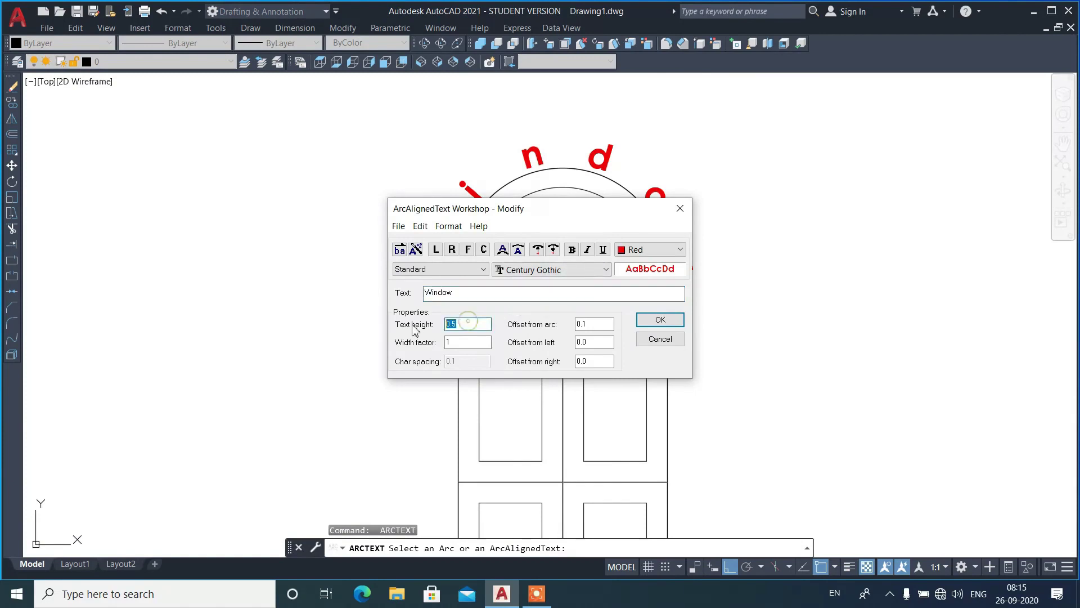
{"action": "type", "text": "0.75"}
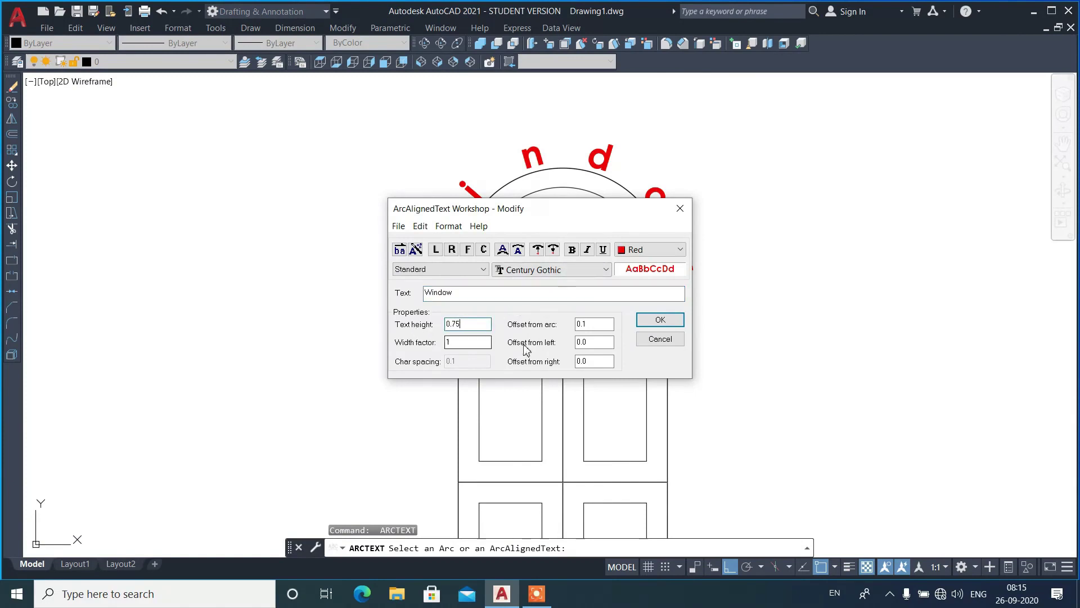
{"action": "left_click", "coordinate": [645, 322]}
{"action": "key", "text": "Return"}
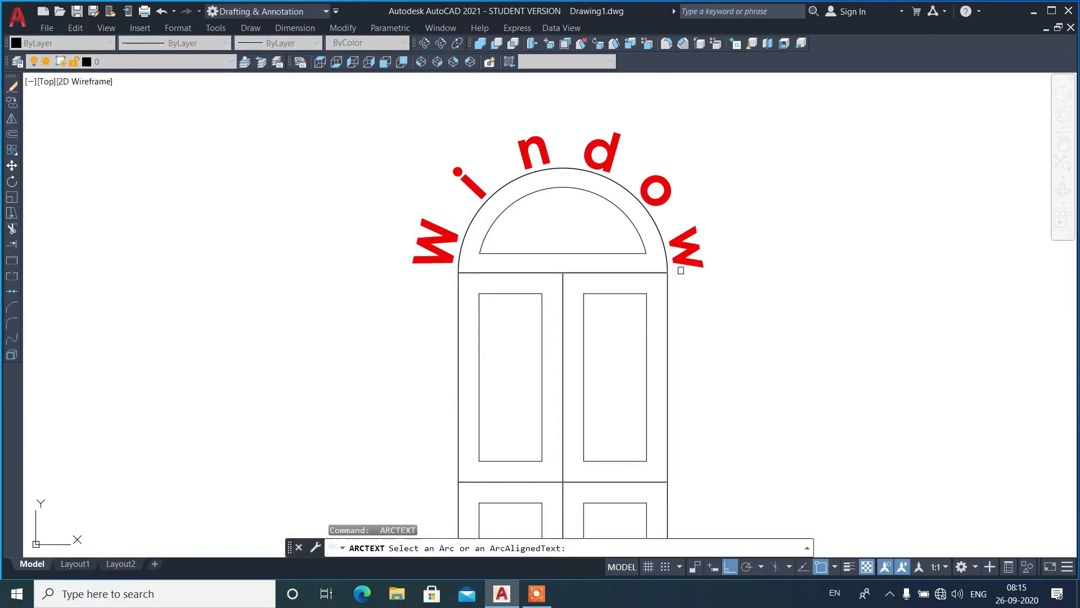
Make the 'Window' text blue and set its offset from the arc to 0
{"action": "left_click", "coordinate": [682, 266]}
{"action": "left_click", "coordinate": [653, 250]}
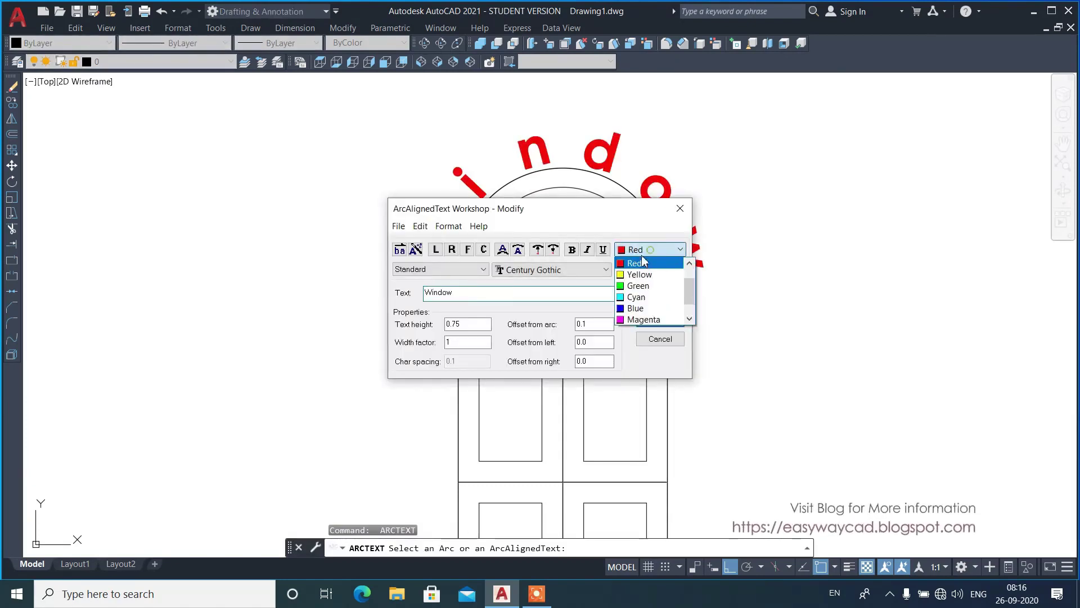
{"action": "left_click", "coordinate": [634, 308]}
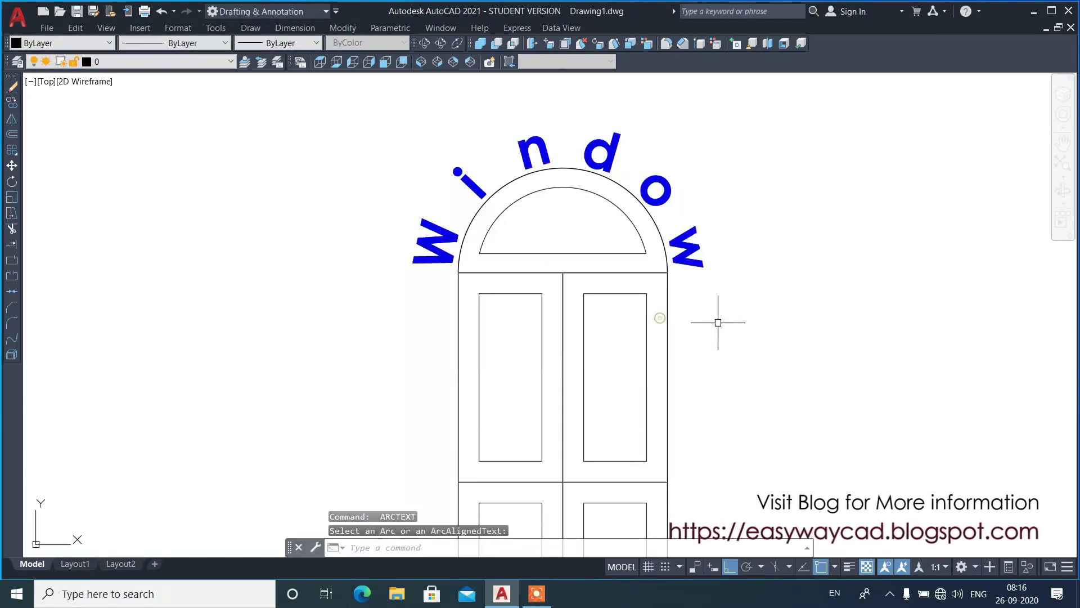
{"action": "key", "text": "Return"}
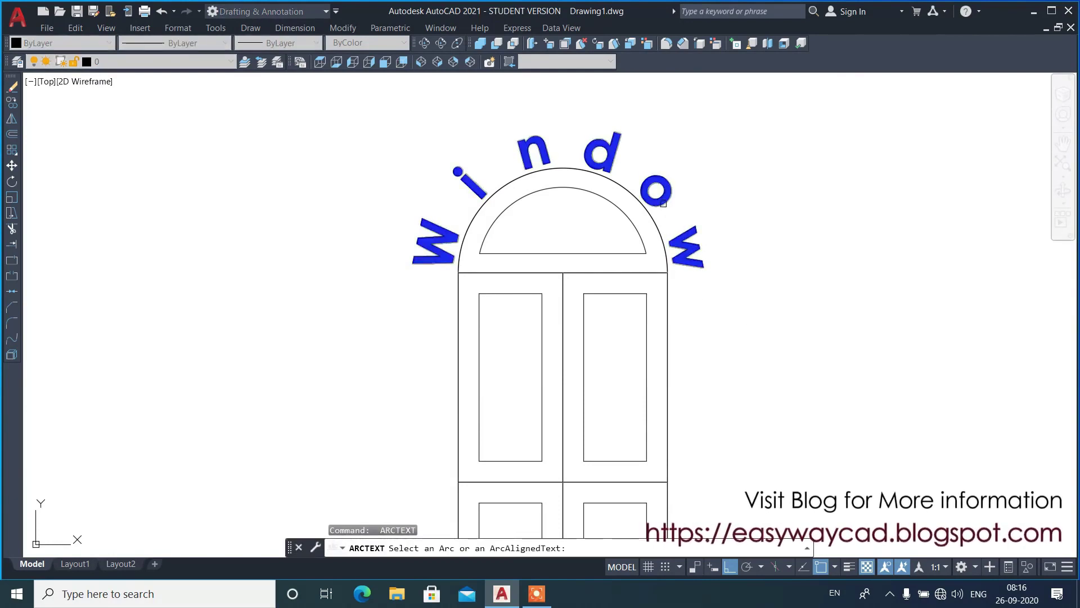
{"action": "left_click", "coordinate": [697, 251]}
{"action": "double_click", "coordinate": [591, 324]}
{"action": "type", "text": "0"}
{"action": "left_click", "coordinate": [651, 321]}
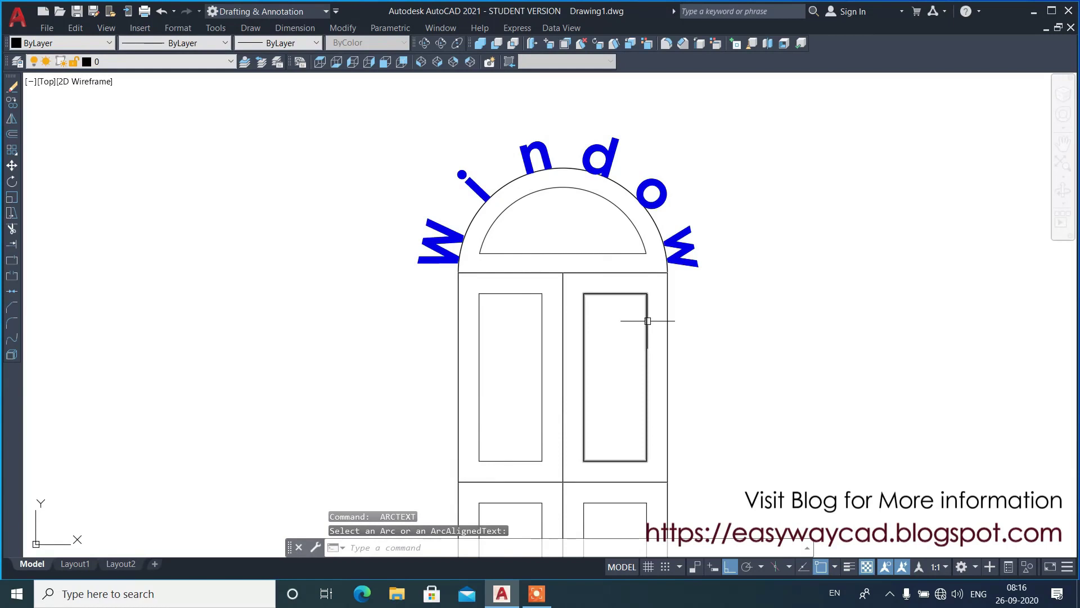
Switch the 'Window' text to the CityBlueprint font, then zoom out
{"action": "key", "text": "Return"}
{"action": "left_click", "coordinate": [672, 246]}
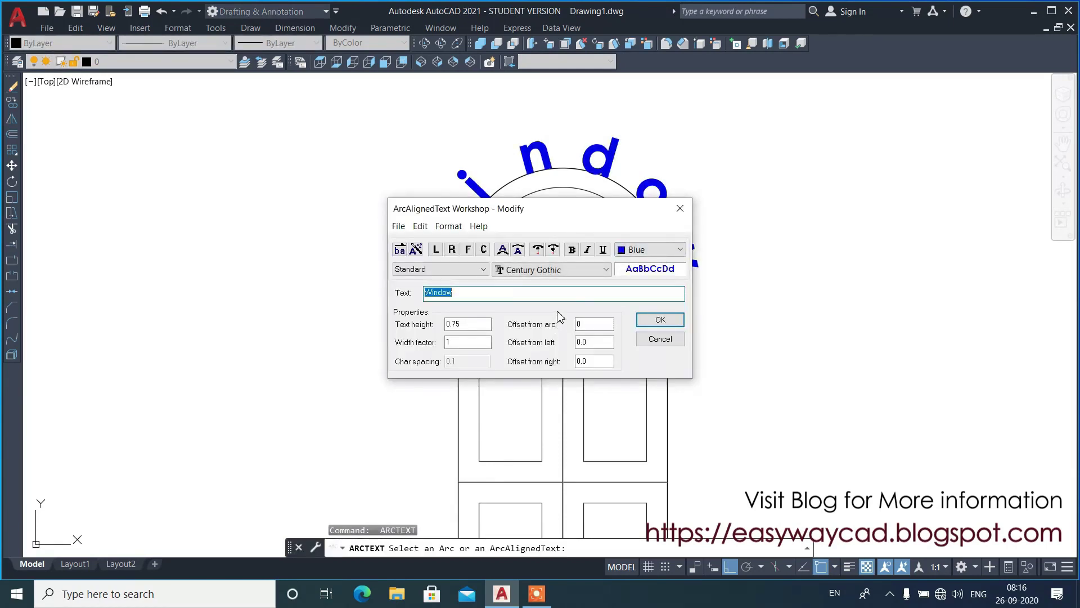
{"action": "left_click", "coordinate": [565, 272]}
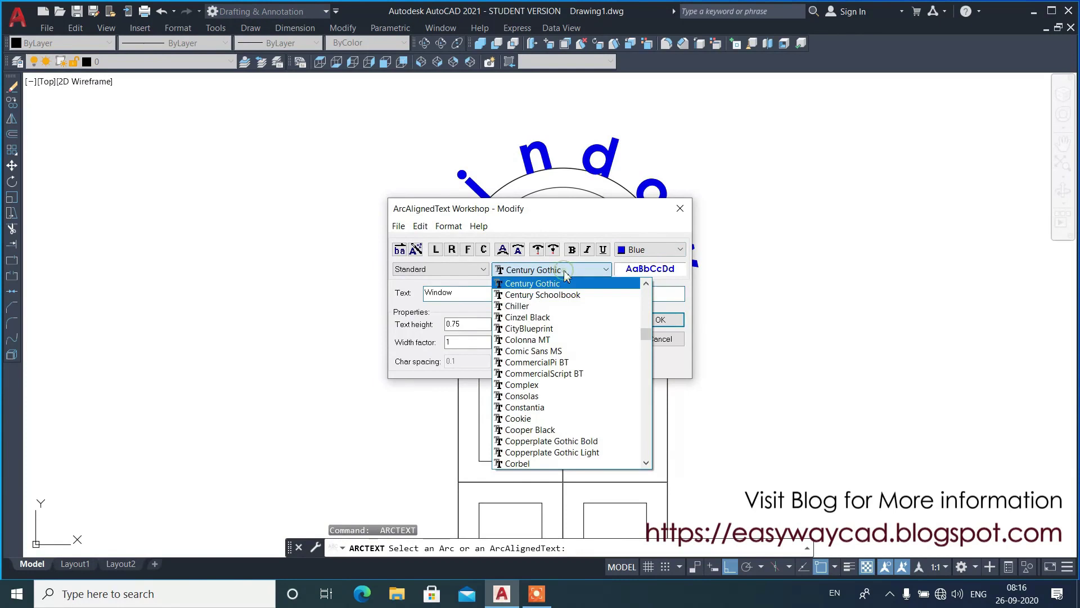
{"action": "left_click", "coordinate": [551, 329]}
{"action": "left_click", "coordinate": [659, 320]}
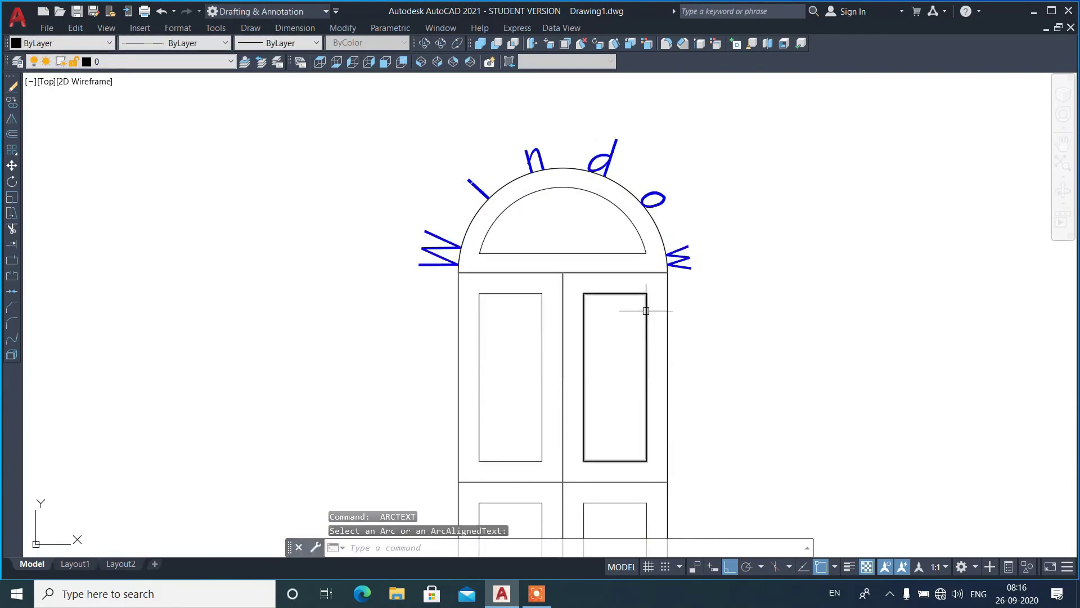
{"action": "left_click", "coordinate": [686, 266]}
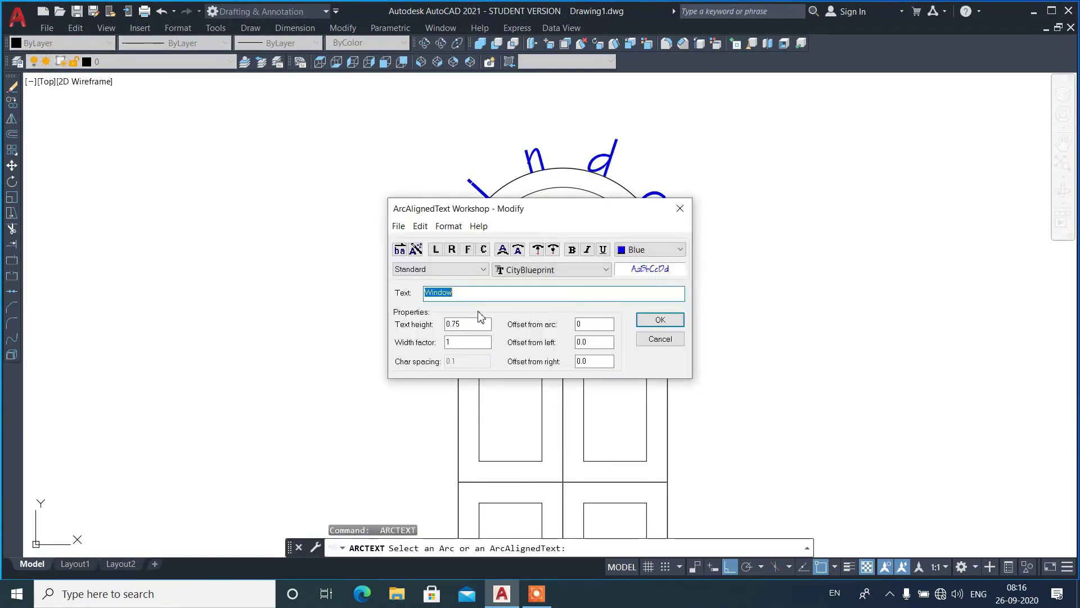
{"action": "left_click", "coordinate": [658, 338]}
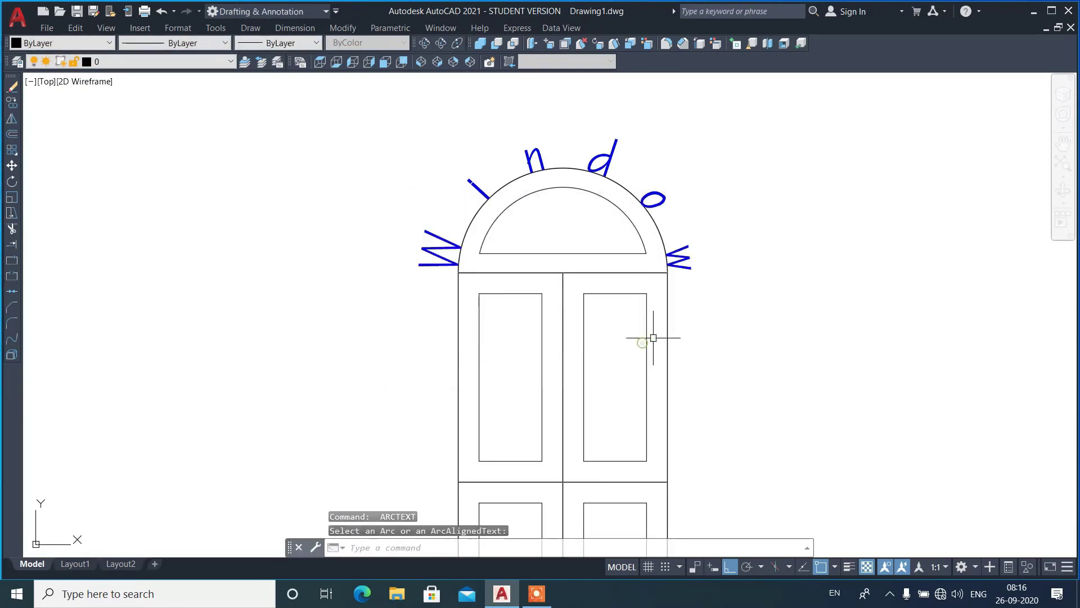
{"action": "scroll", "coordinate": [820, 295], "scroll_direction": "down", "scroll_amount": 5}
{"action": "scroll", "coordinate": [821, 299], "scroll_direction": "down", "scroll_amount": 1}
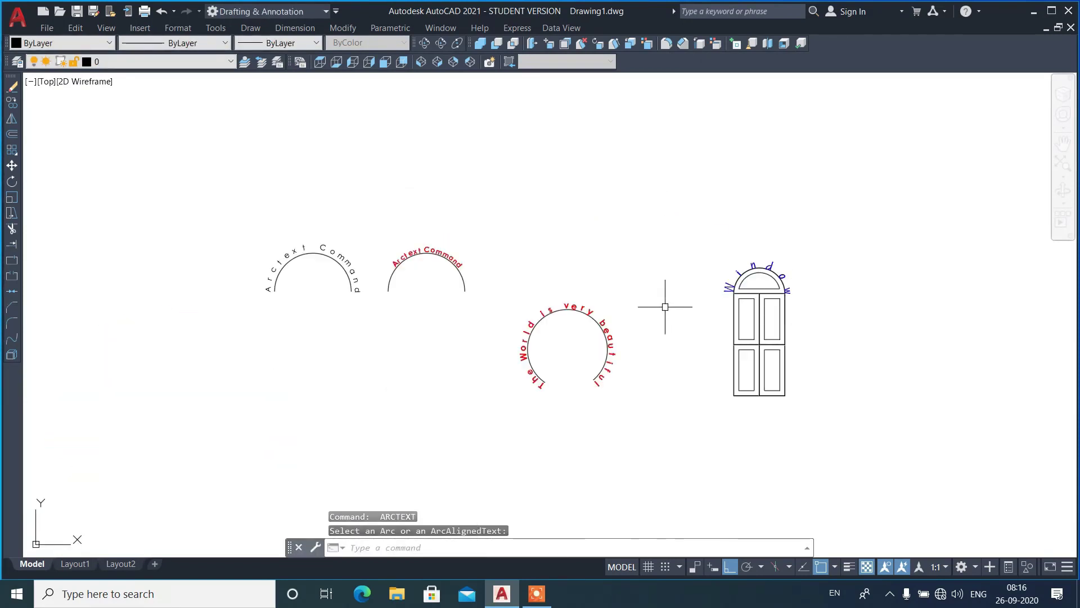